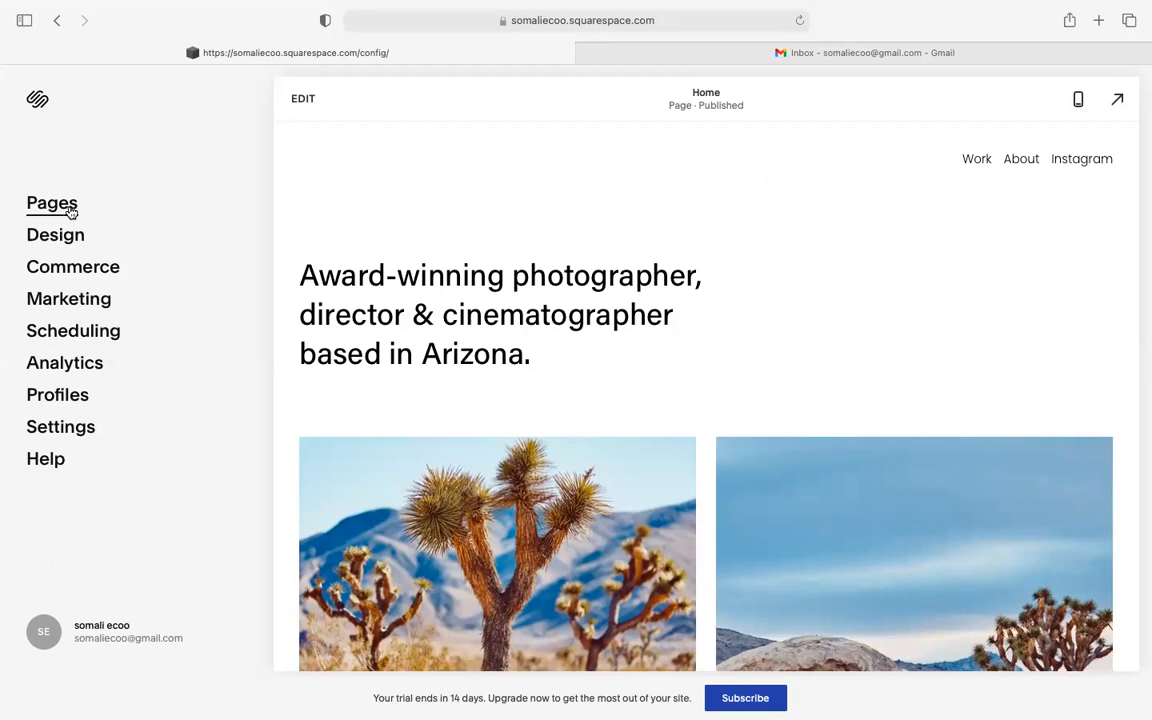
- Open the Pages panel to list the site's pages
mouse_move(456, 8)
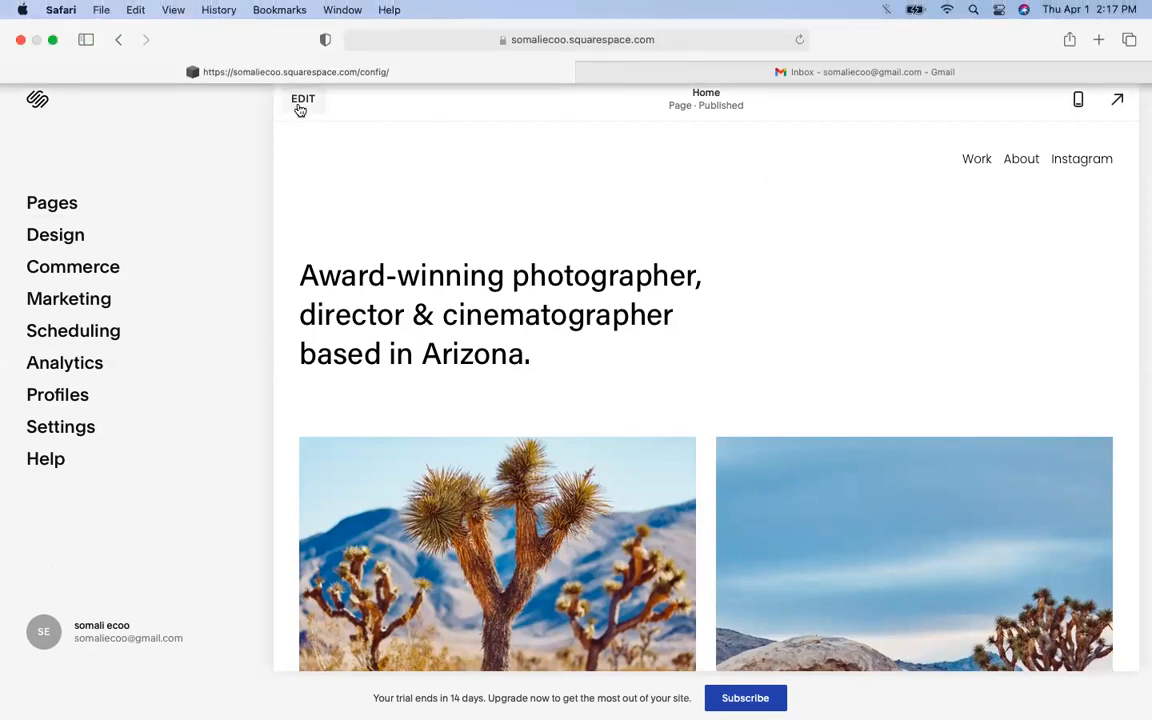
click(64, 202)
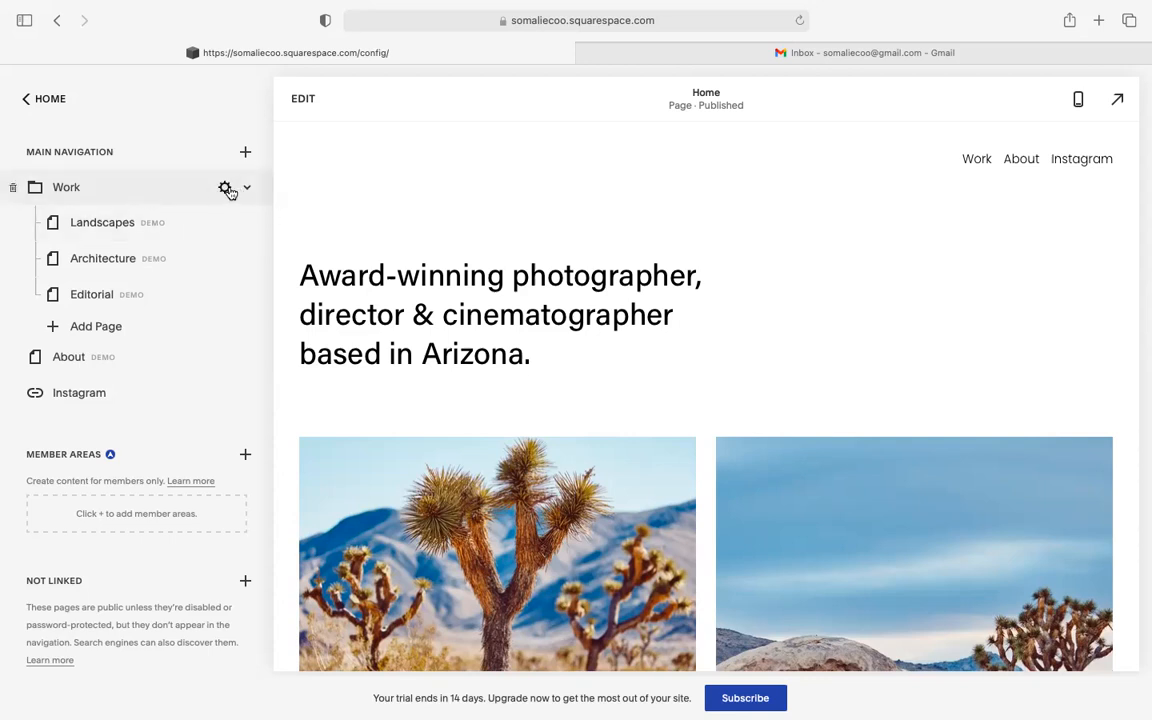
- Set the Work folder's page title and navigation title to 'What we do' and save
click(226, 188)
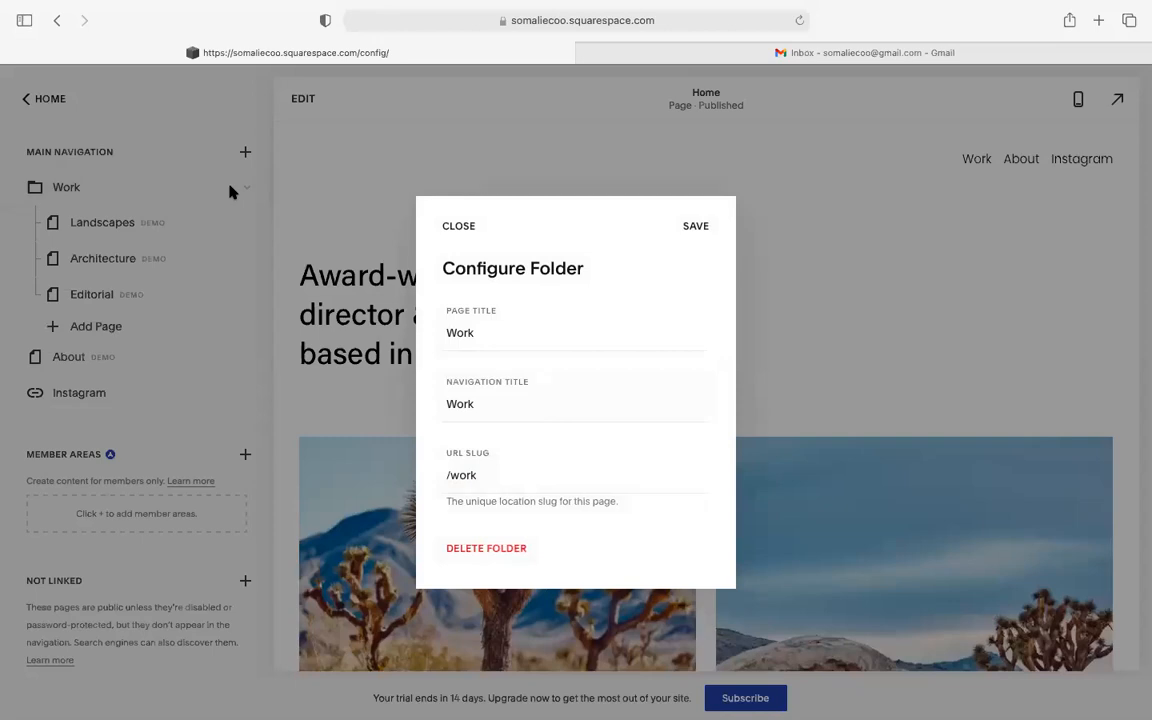
double_click(510, 335)
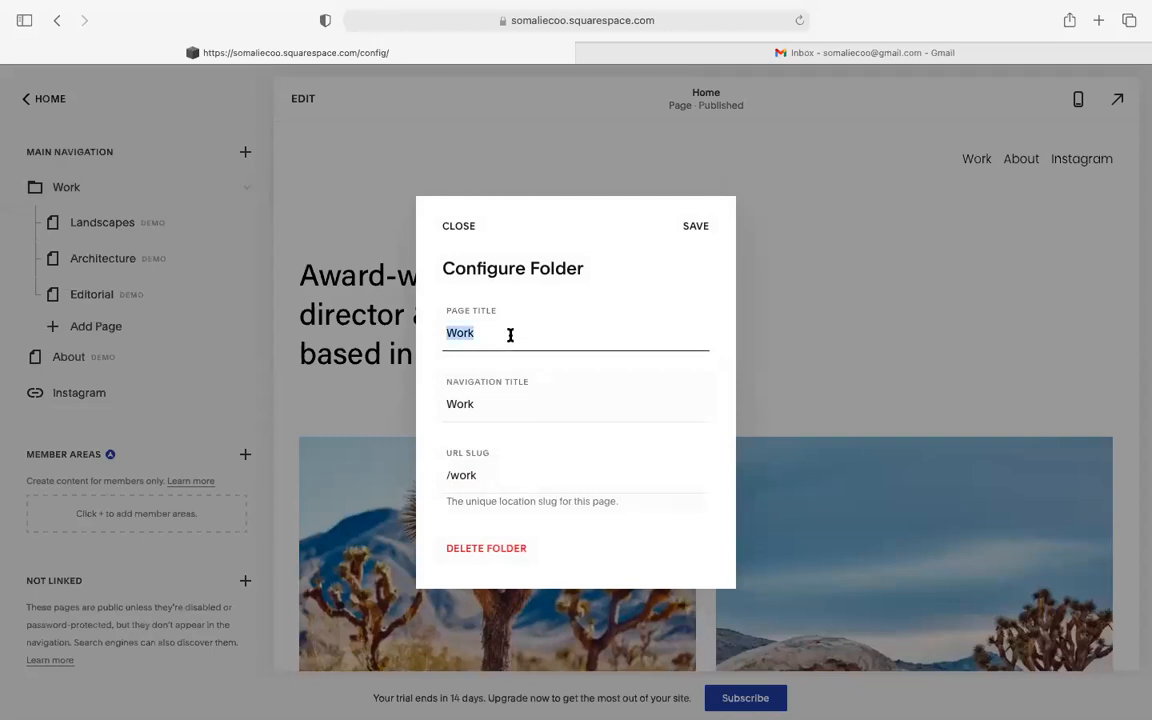
text(What)
key(BackSpace)
key(BackSpace)
key(BackSpace)
key(BackSpace)
text(What we do)
double_click(509, 399)
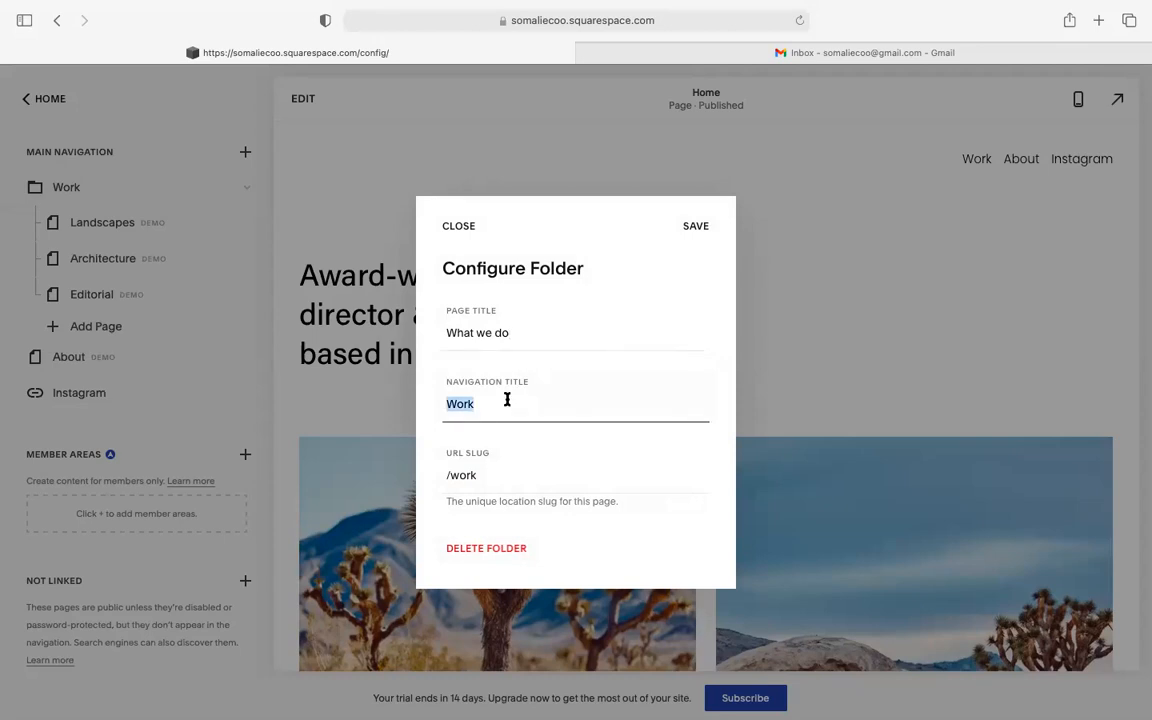
text(What we do)
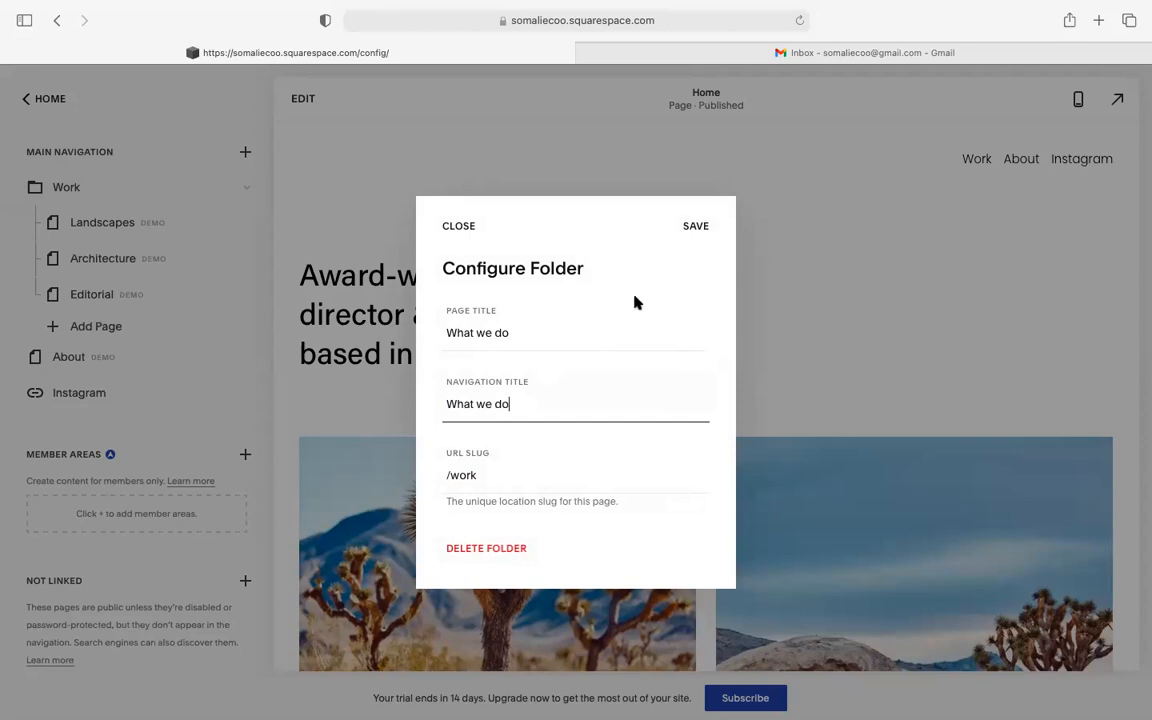
click(690, 234)
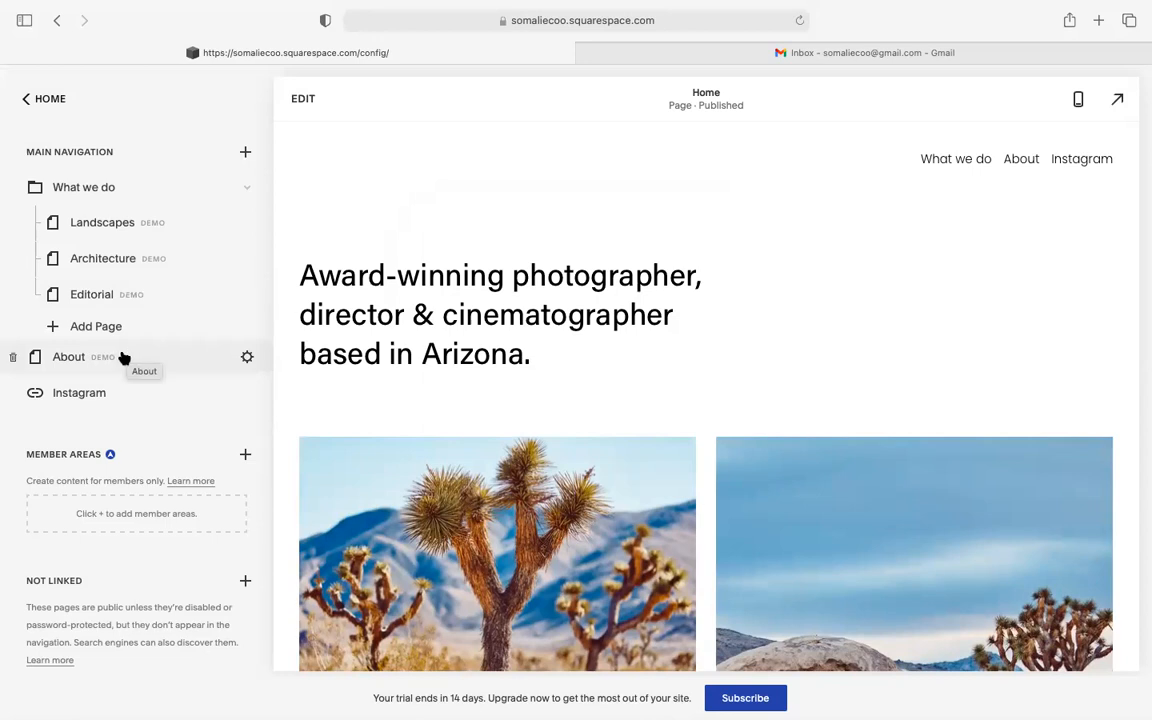
- Append 'Us' to the About page name so it reads 'About Us'
double_click(120, 355)
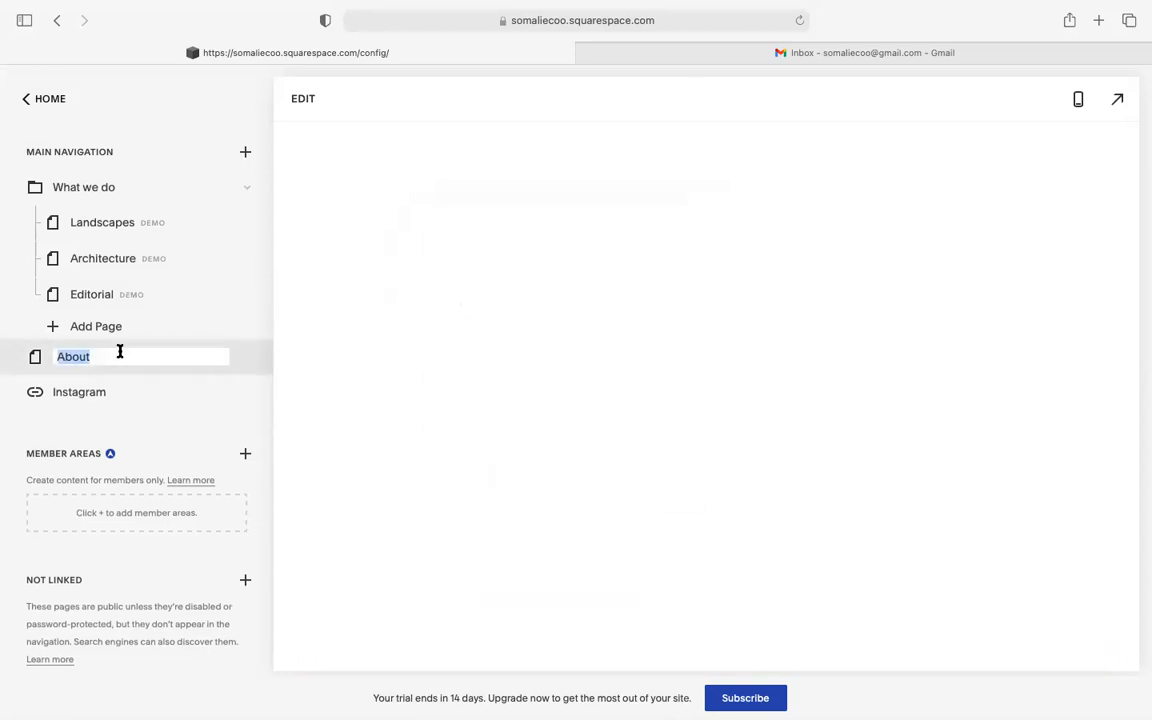
click(103, 356)
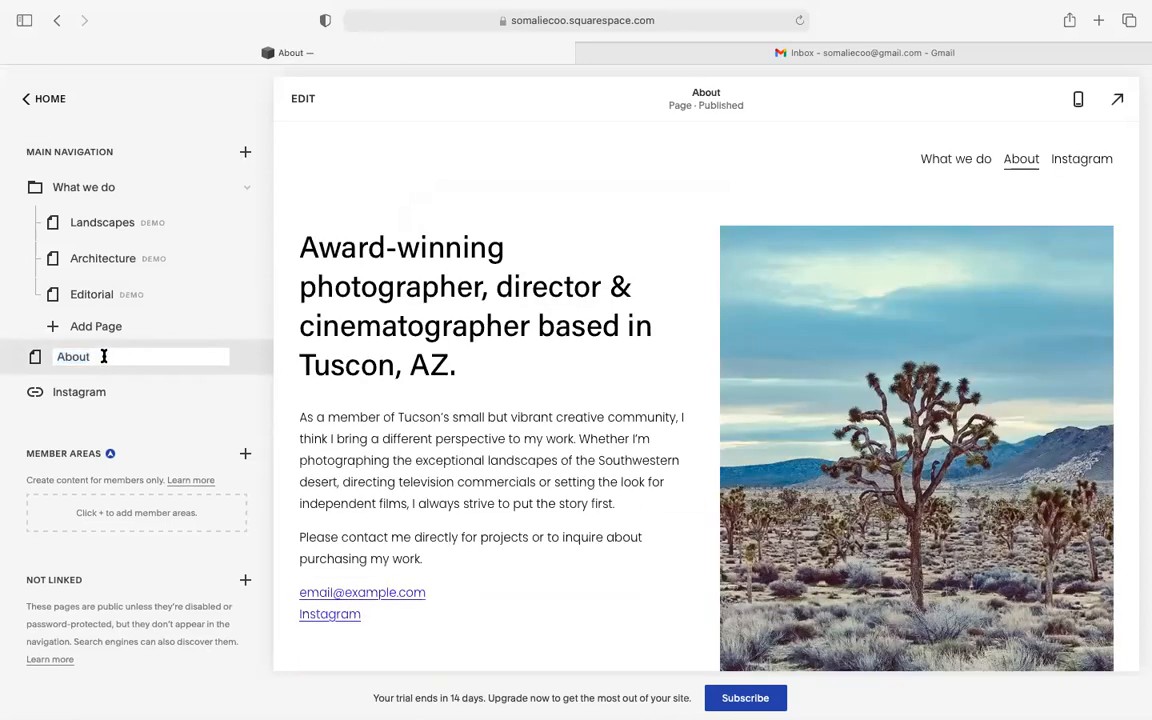
text(Us)
click(90, 424)
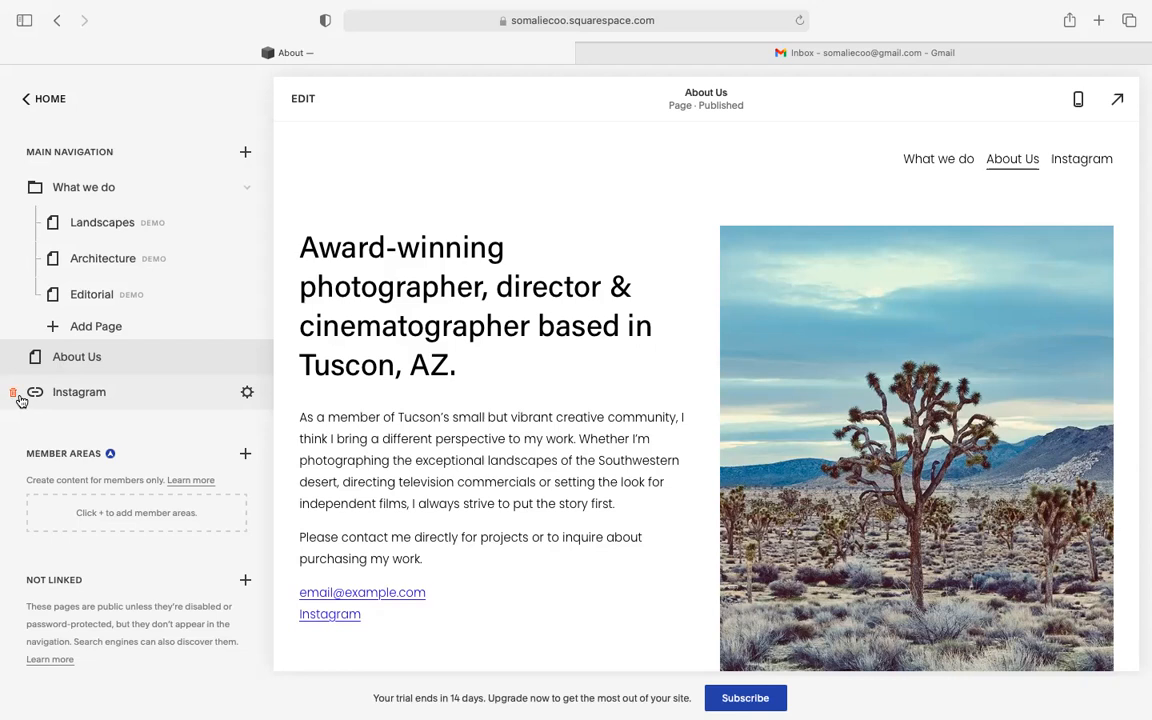
- Check the Instagram link's settings, then delete the link and confirm removal
click(93, 395)
click(146, 419)
click(247, 395)
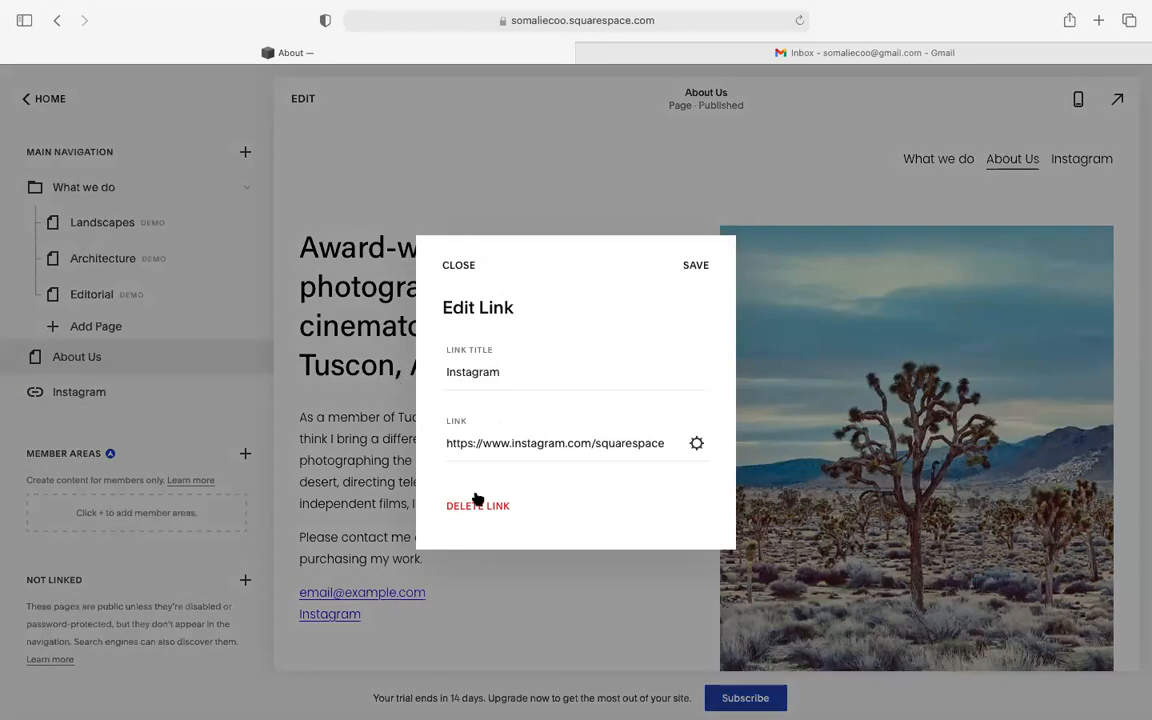
click(456, 264)
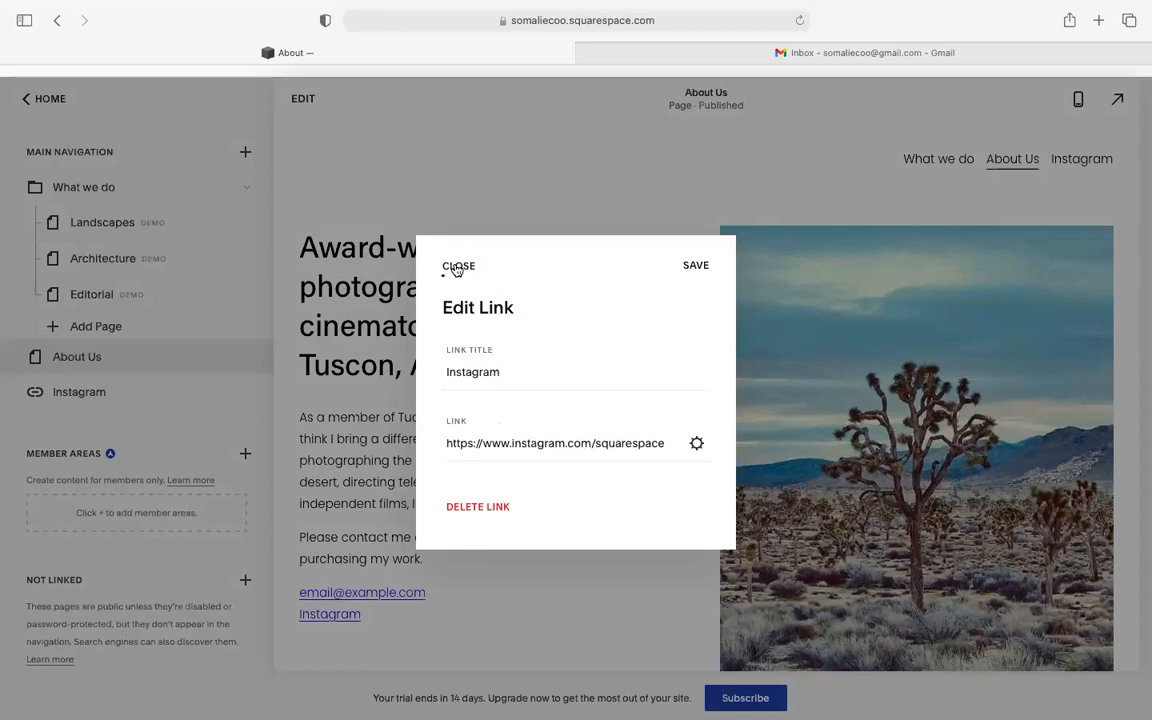
click(13, 392)
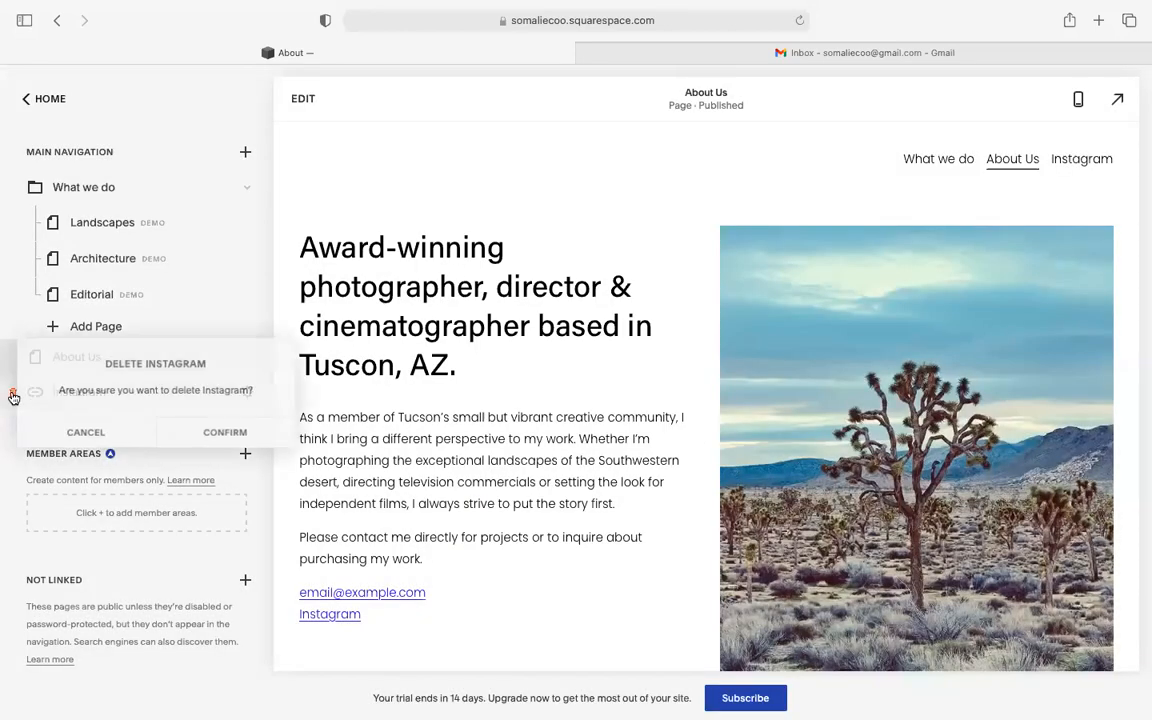
click(226, 432)
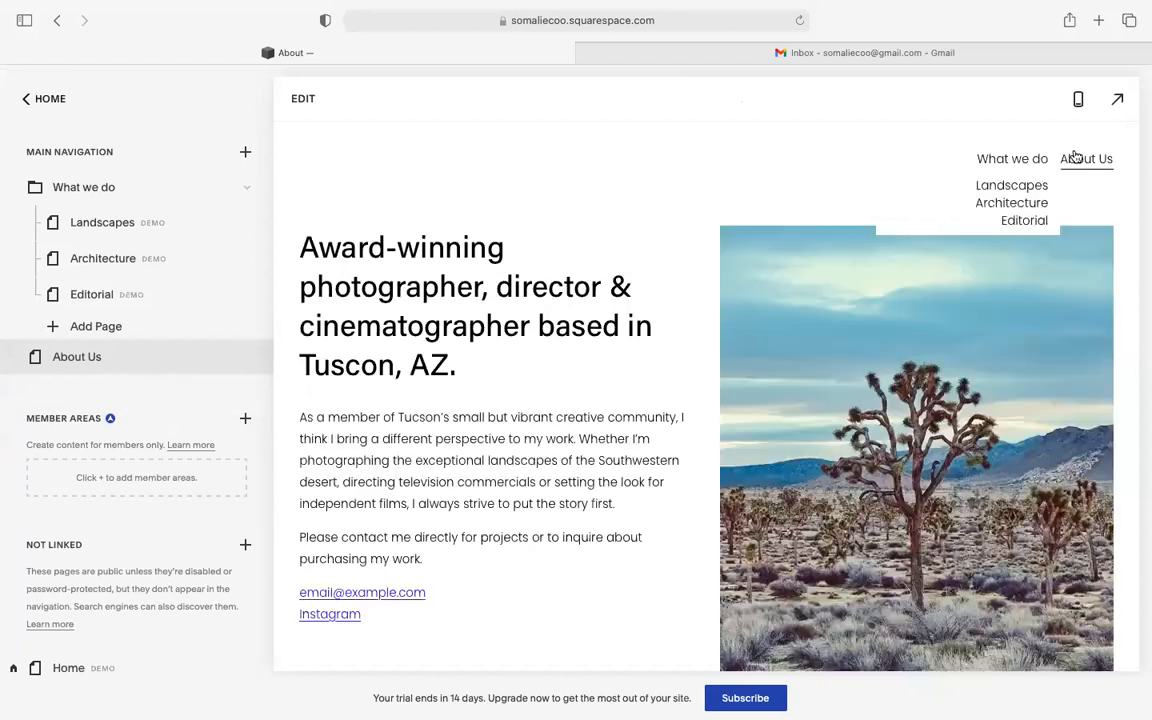
- Add a blog page to Main Navigation using the Blog 2 layout
click(246, 152)
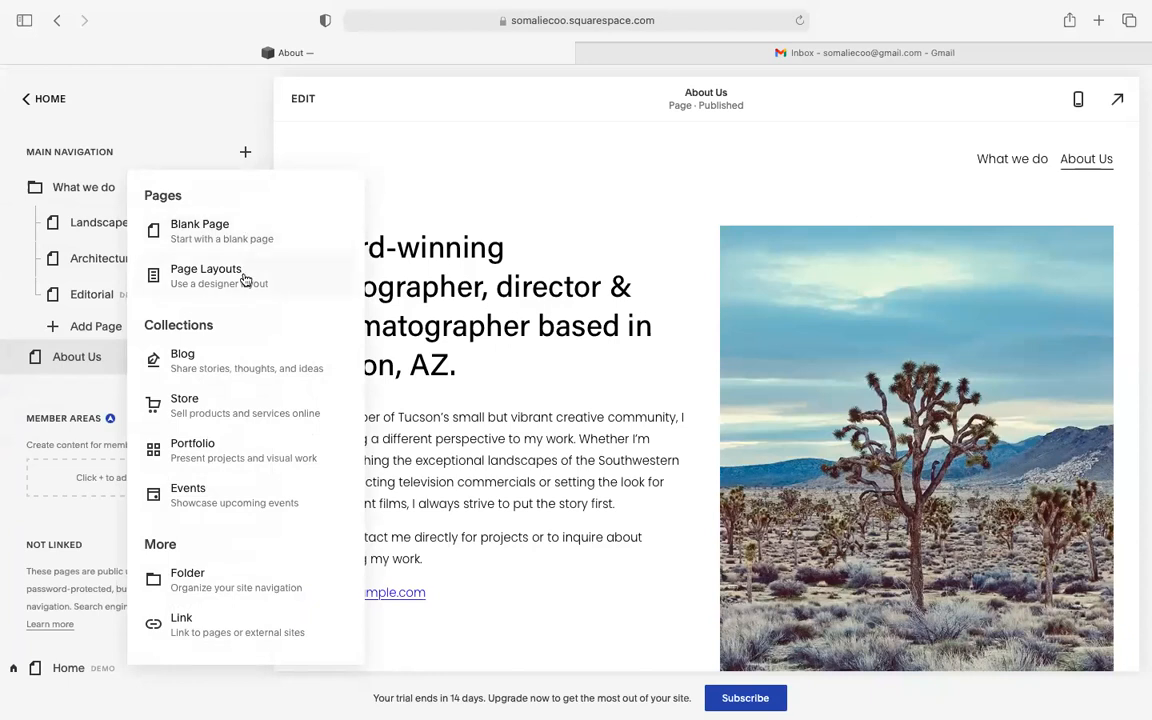
click(241, 362)
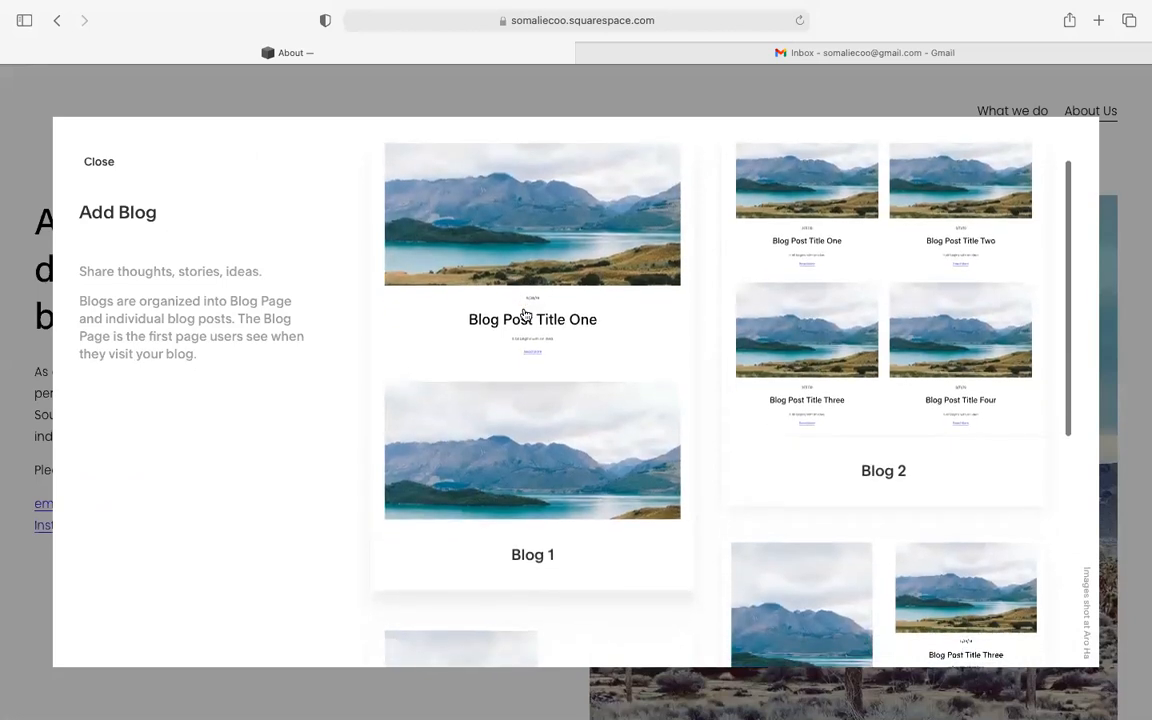
scroll(525, 315, down, 3)
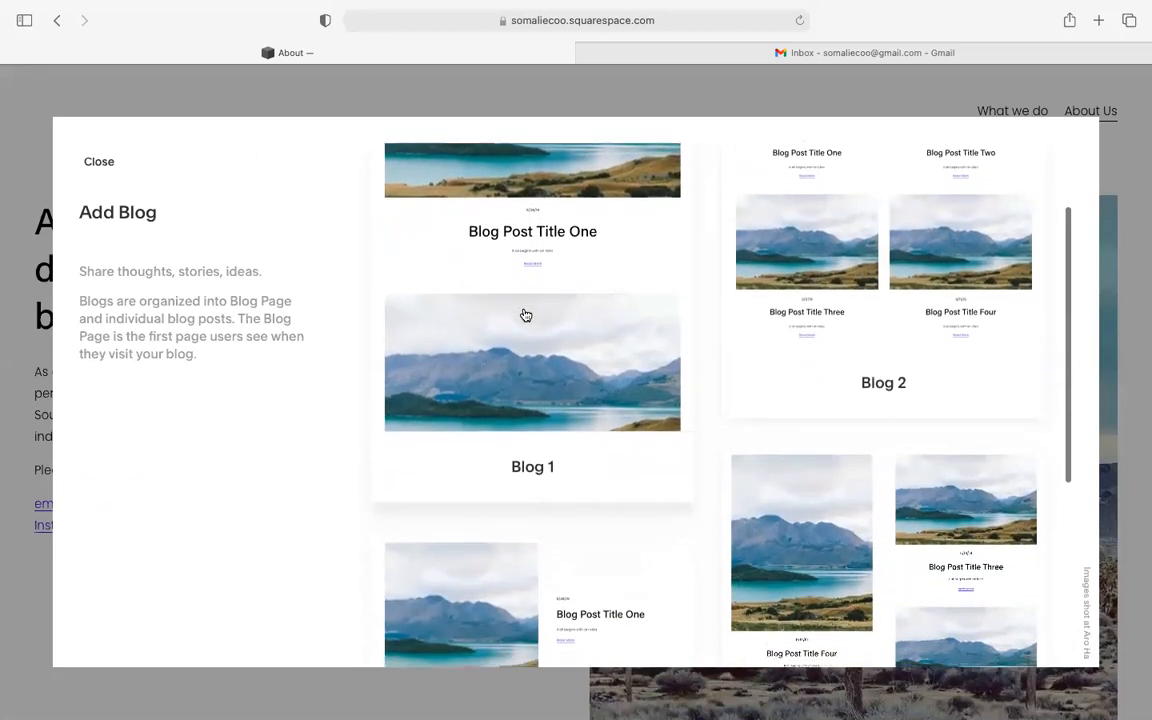
scroll(525, 315, down, 5)
scroll(525, 315, up, 2)
scroll(525, 315, up, 5)
scroll(525, 315, down, 6)
scroll(525, 315, up, 7)
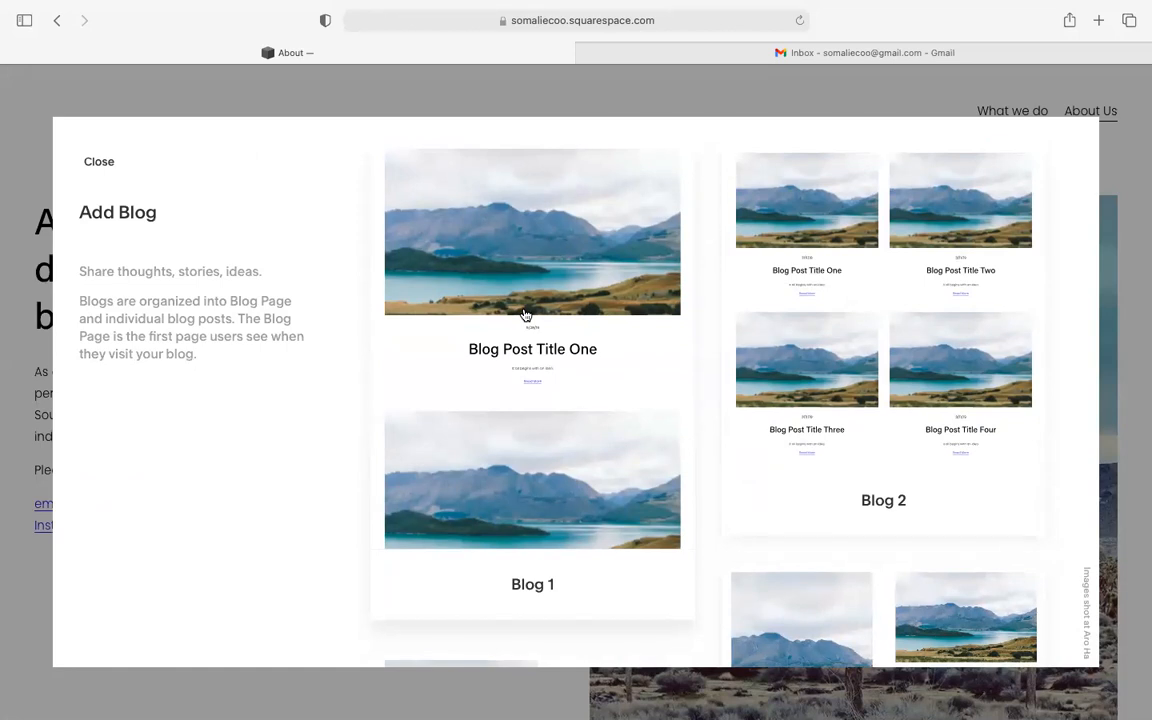
scroll(525, 315, down, 1)
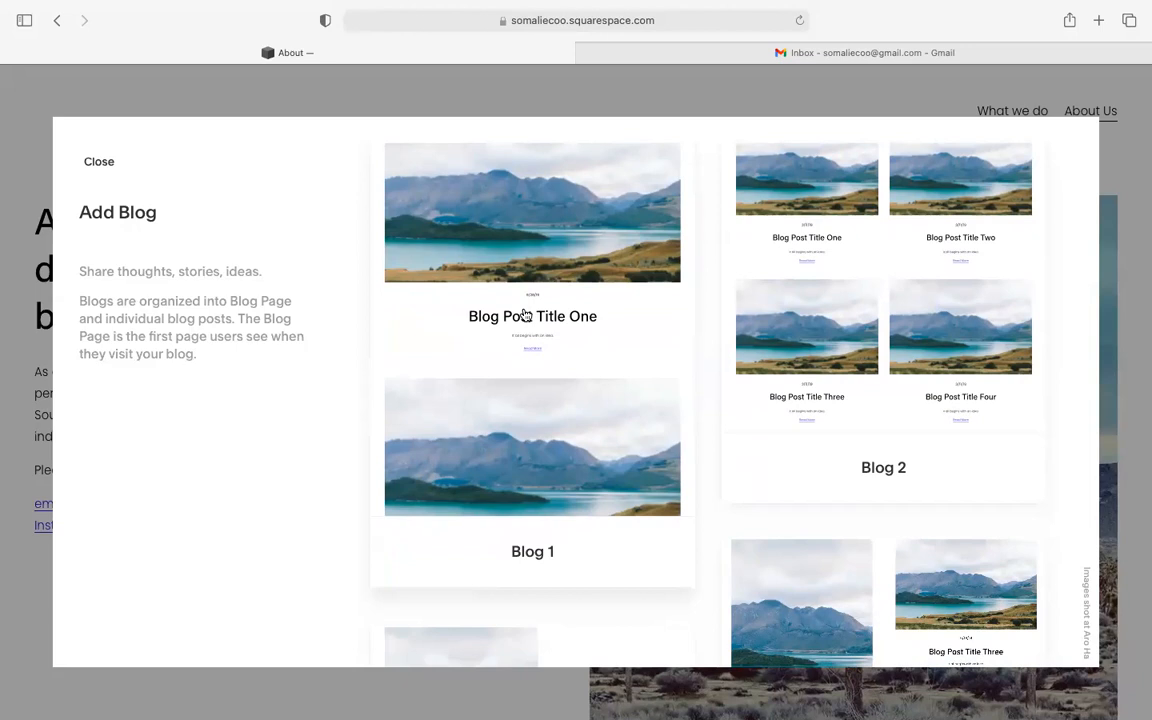
scroll(525, 315, up, 1)
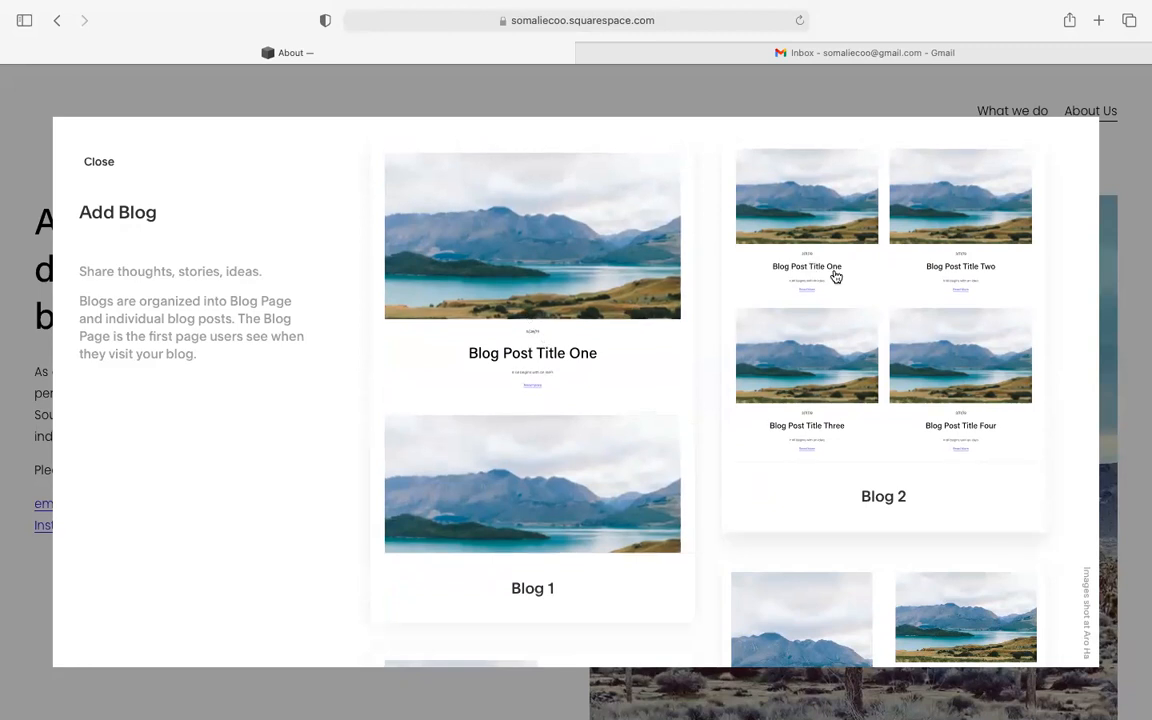
scroll(586, 465, down, 2)
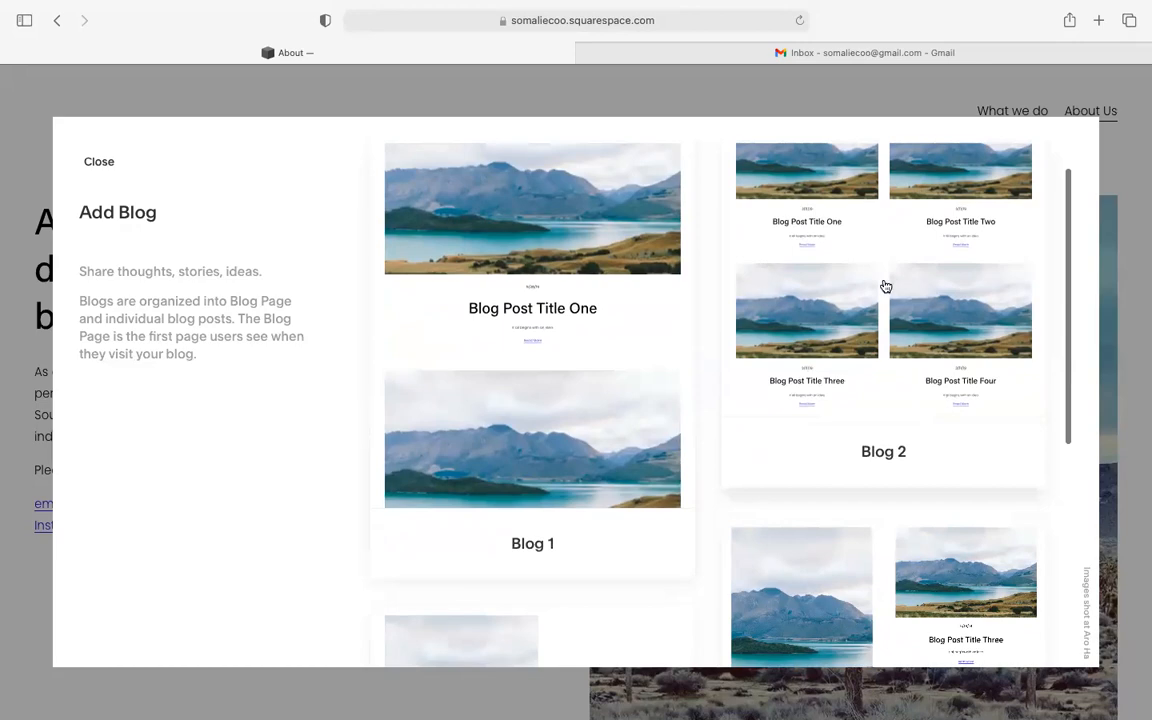
click(885, 287)
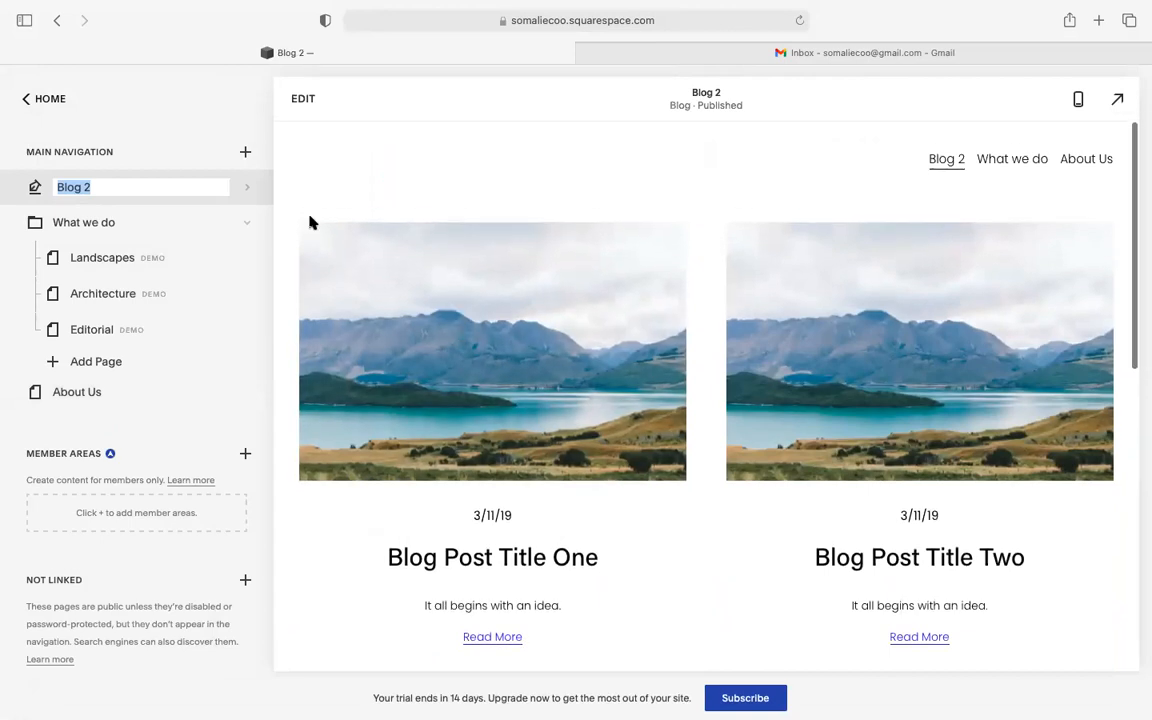
- Rename the new blog page from 'Blog 2' to 'Blog'
click(174, 188)
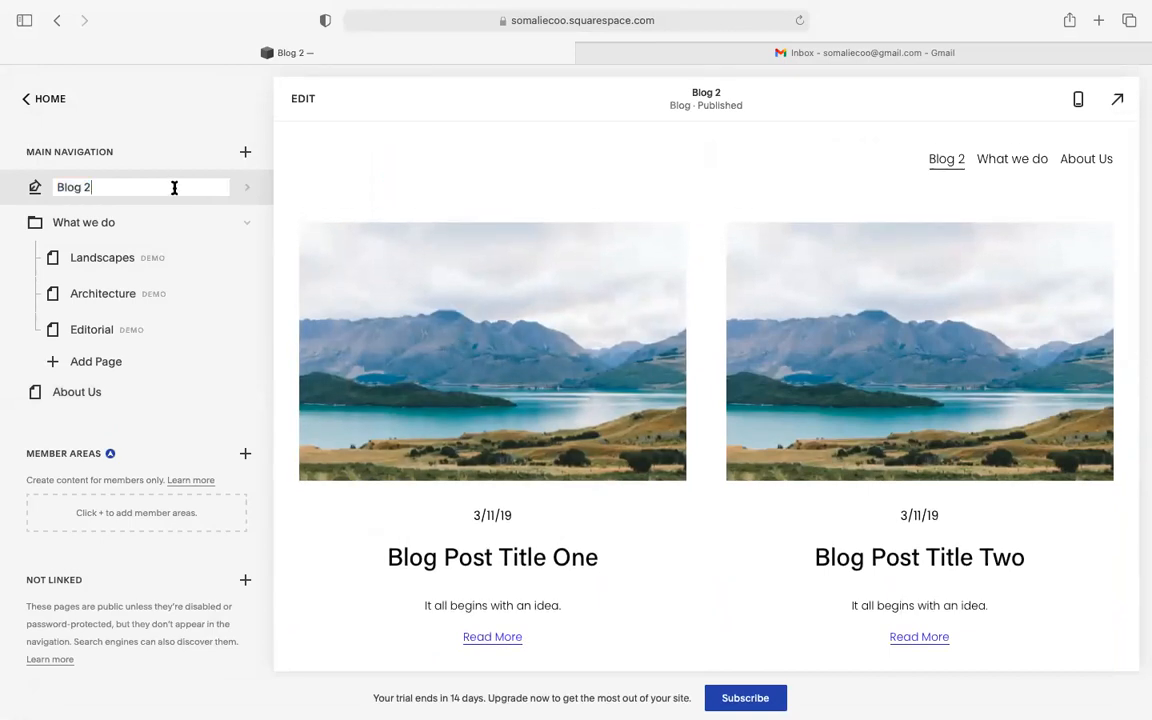
key(BackSpace)
click(187, 132)
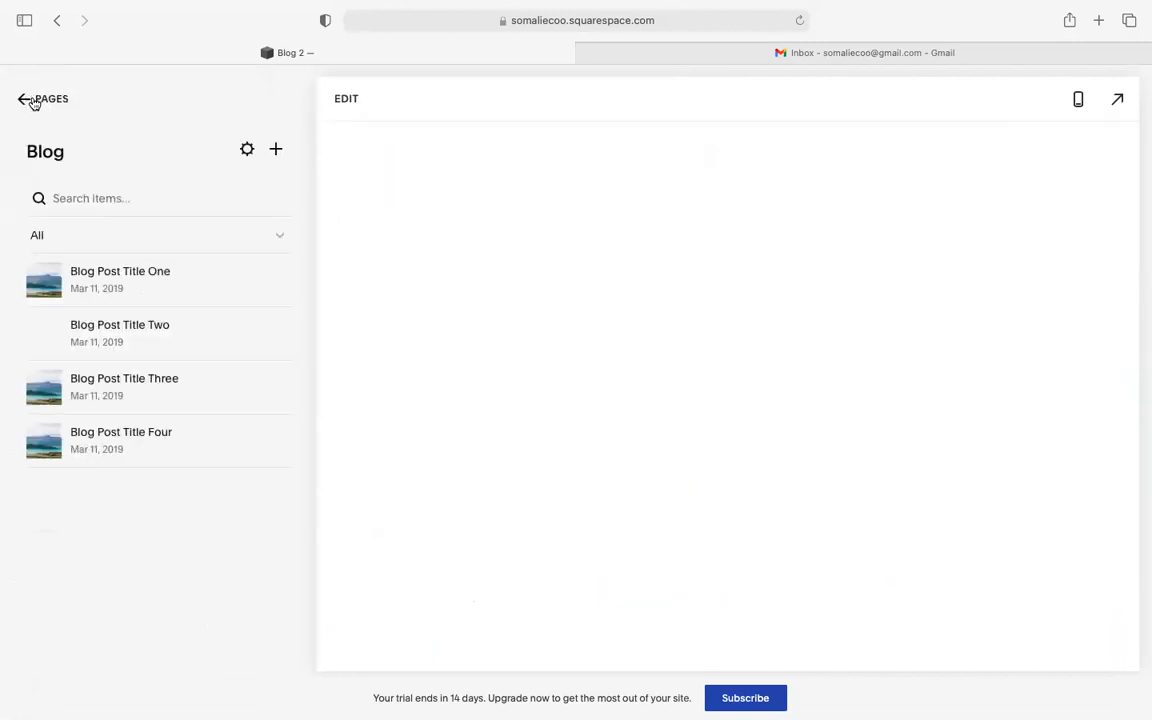
- From the main pages list, browse the page layout picker, then close it
click(28, 100)
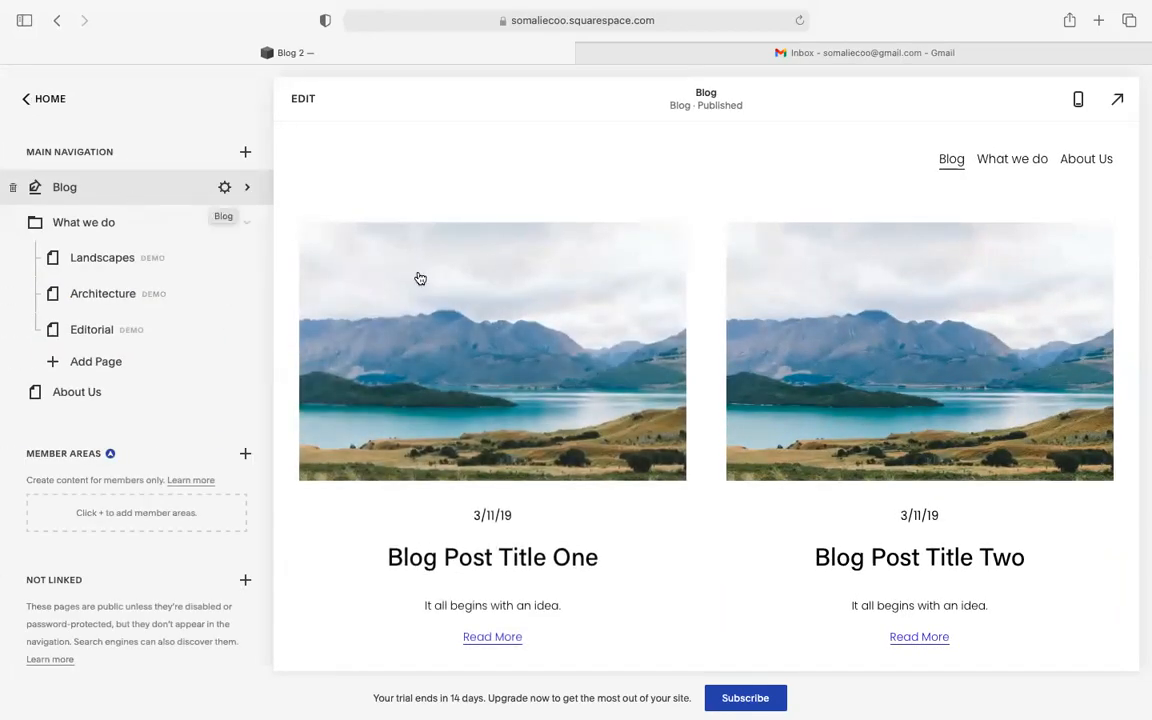
scroll(422, 280, down, 1)
scroll(422, 280, up, 1)
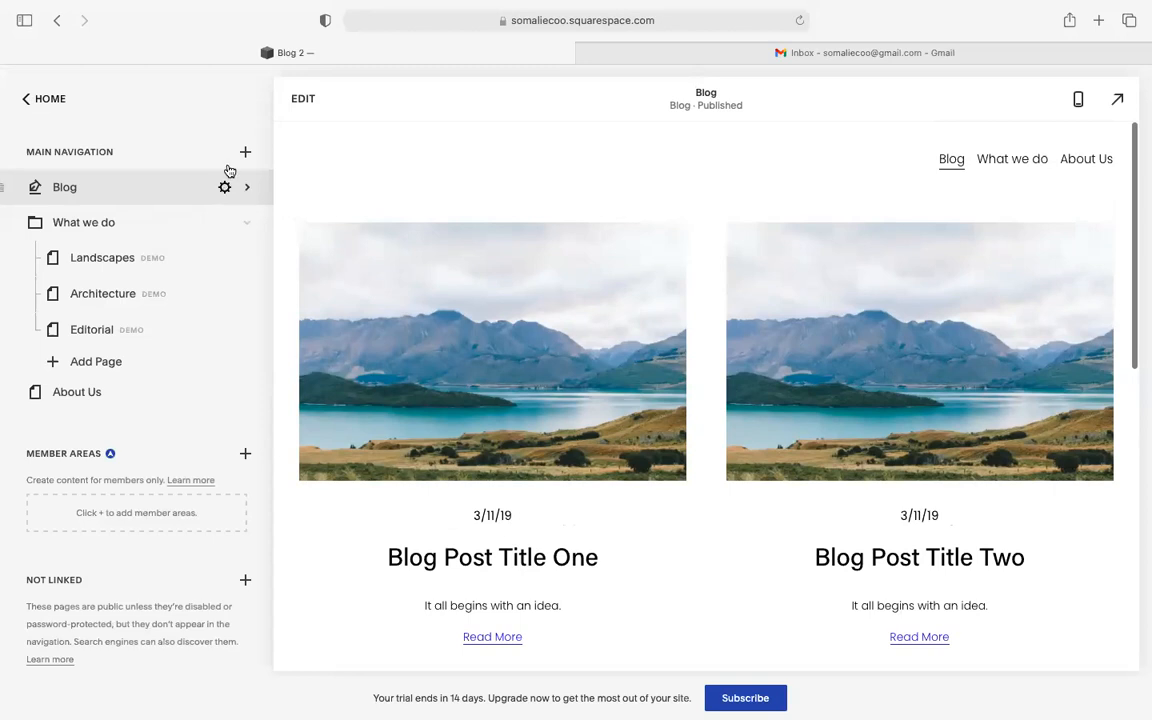
click(245, 151)
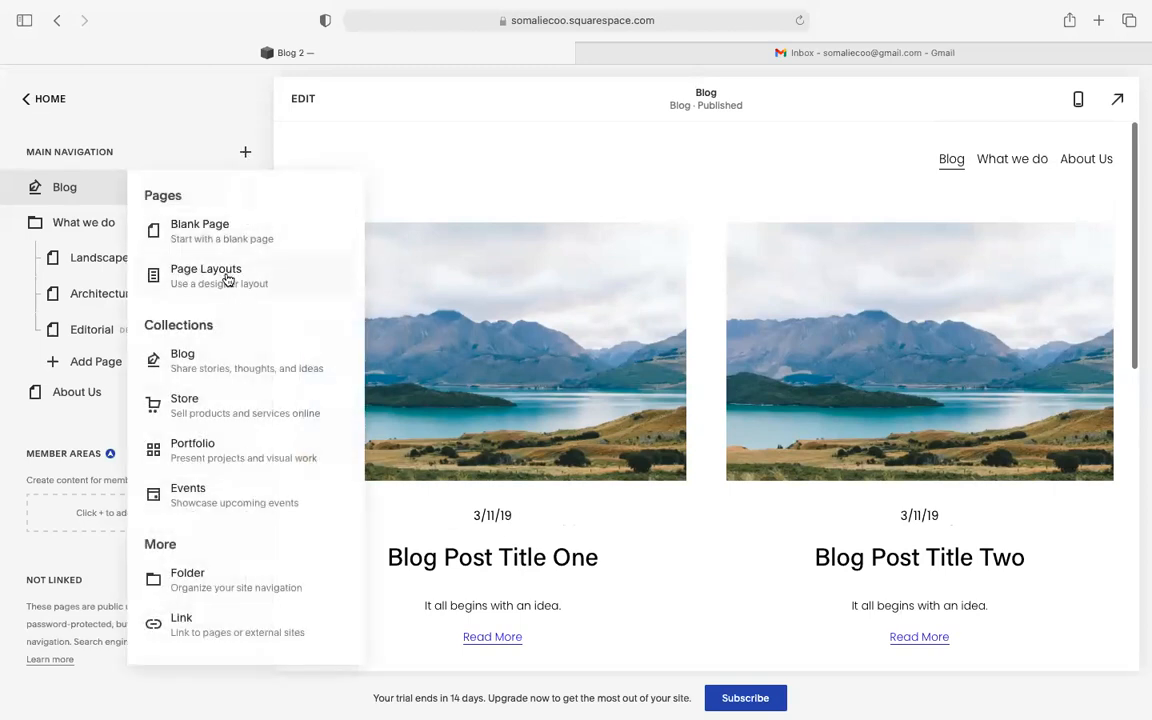
click(228, 278)
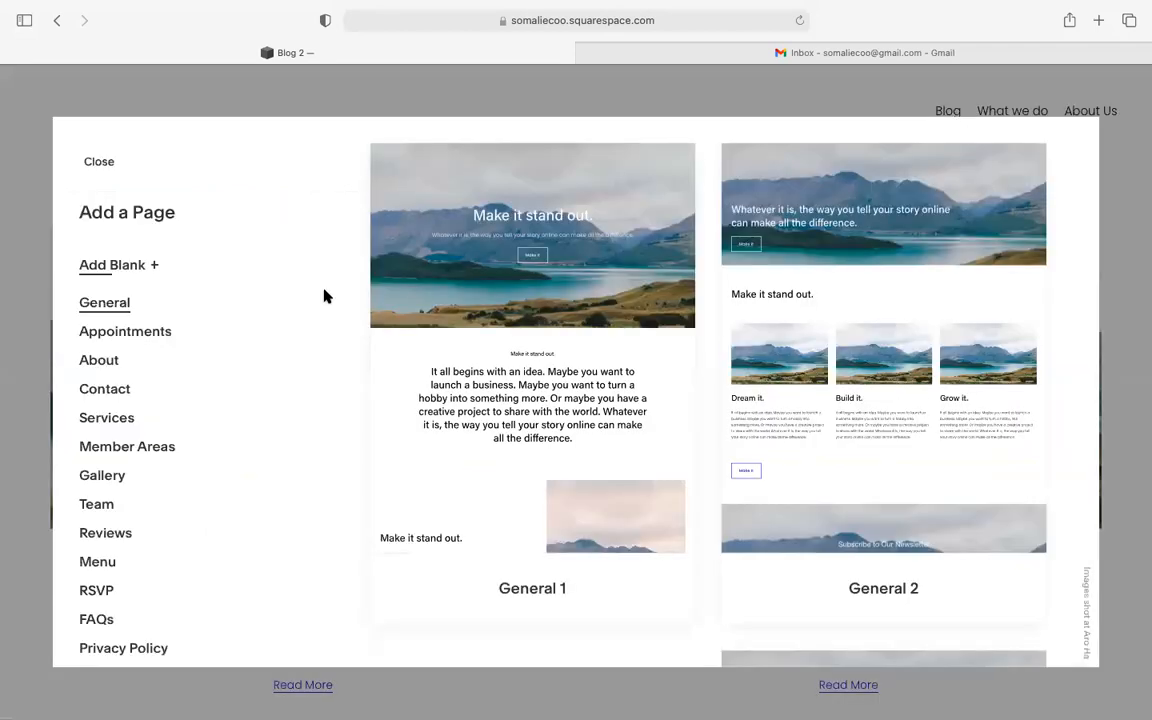
scroll(540, 348, down, 1)
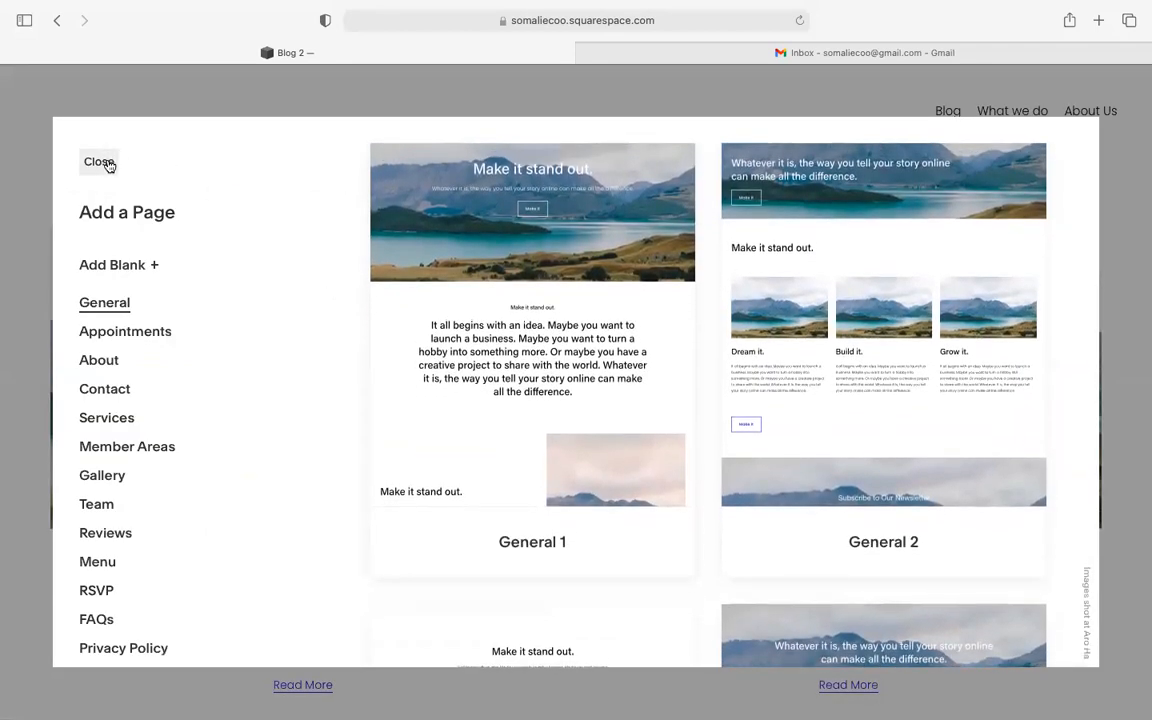
click(110, 162)
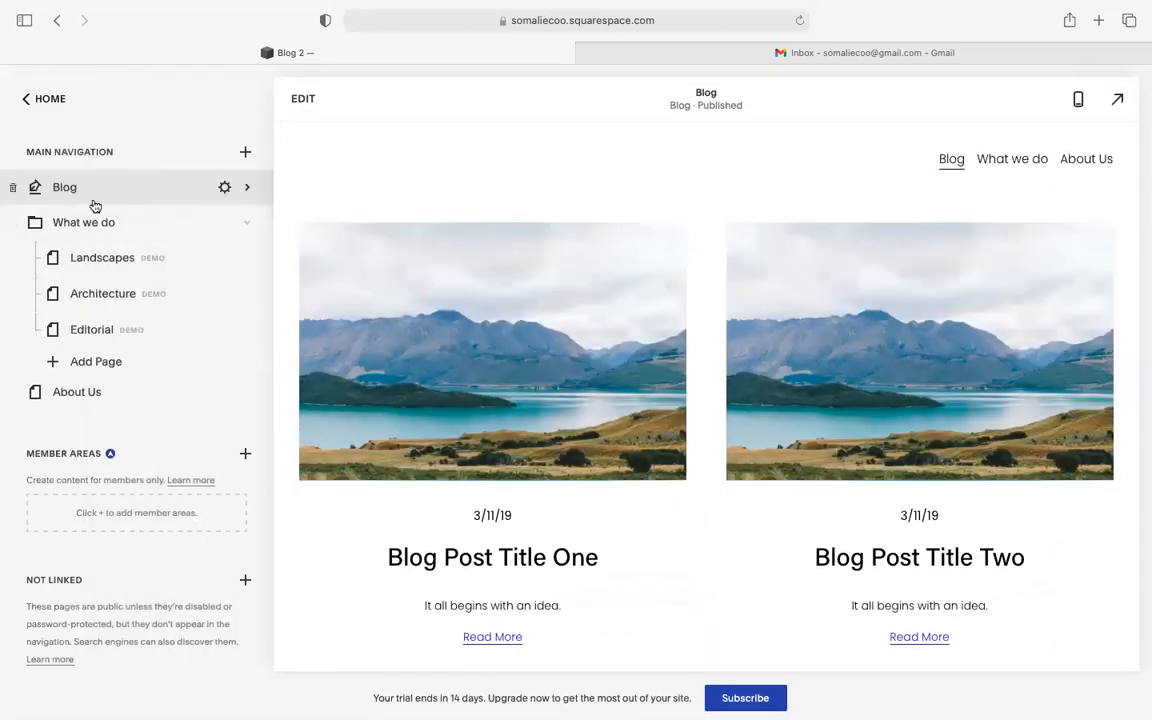
- Reorder the Blog page so it sits between What we do and About Us
drag(89, 199, 82, 424)
click(110, 381)
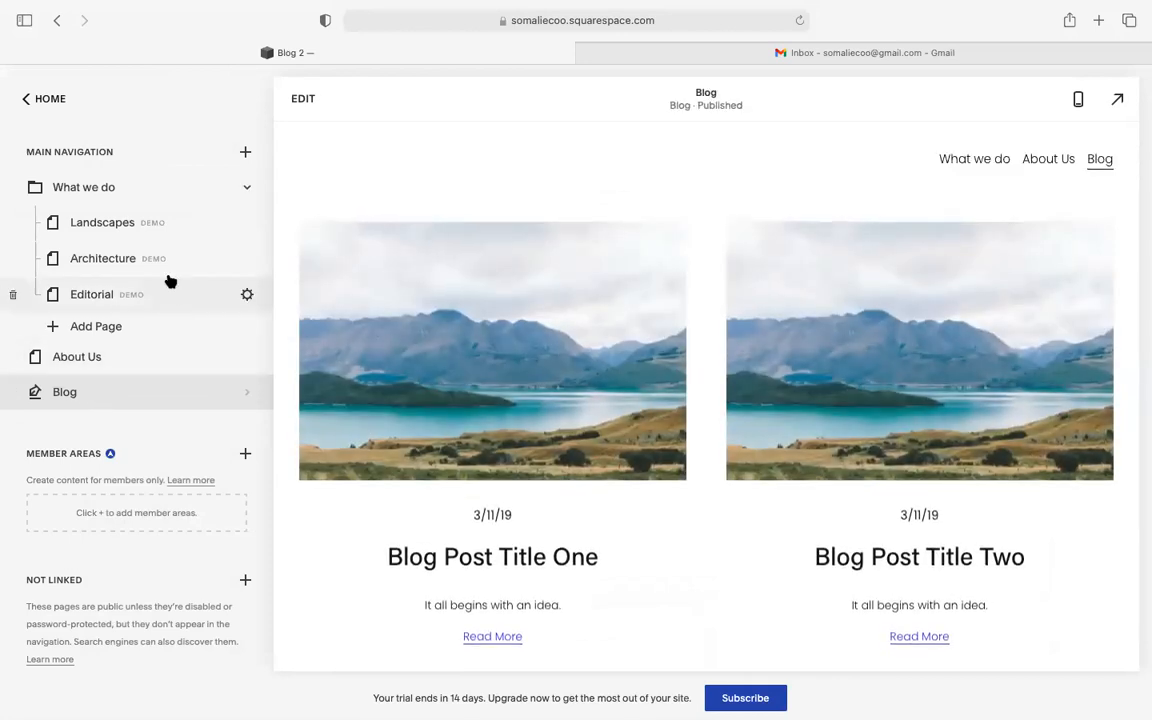
drag(80, 392, 77, 359)
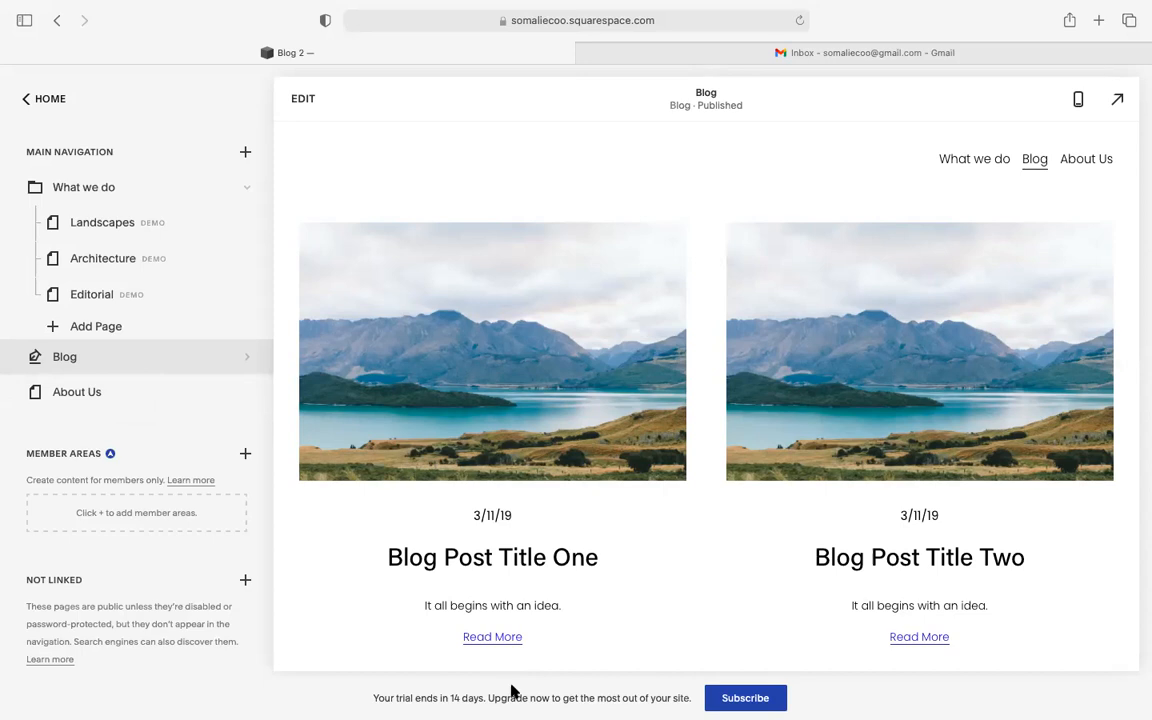
mouse_move(530, 700)
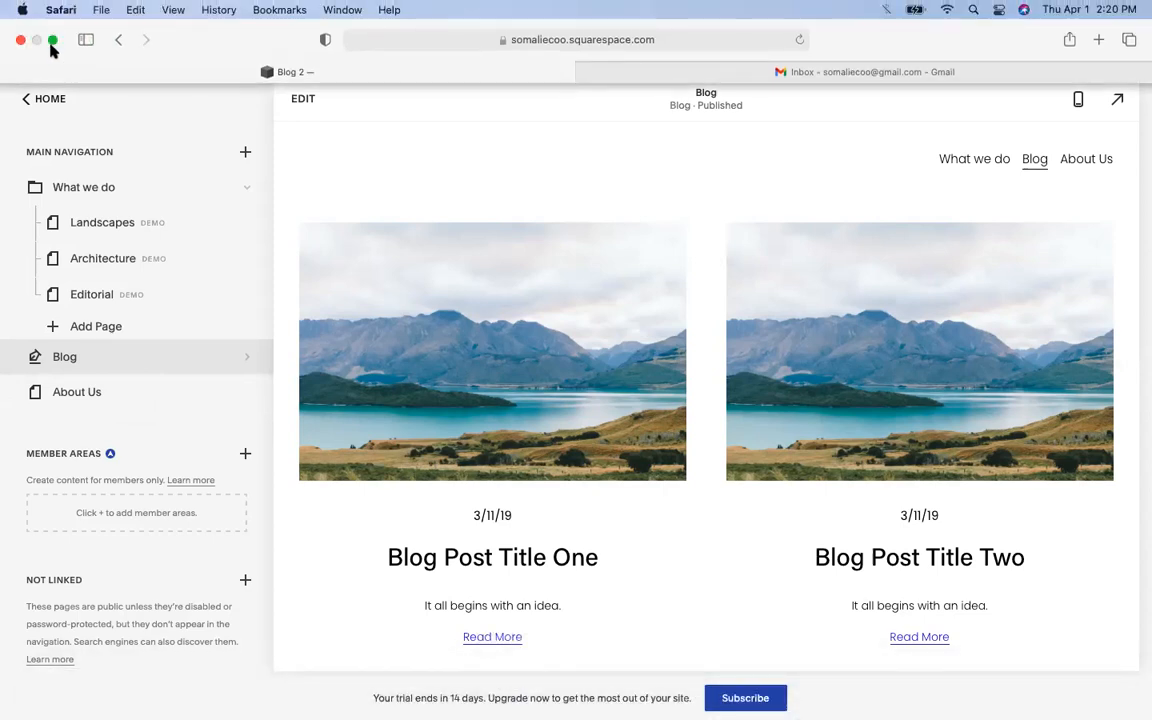
- Leave full screen, hide Safari, and reload the Facebook group page in Chrome
click(51, 42)
click(36, 40)
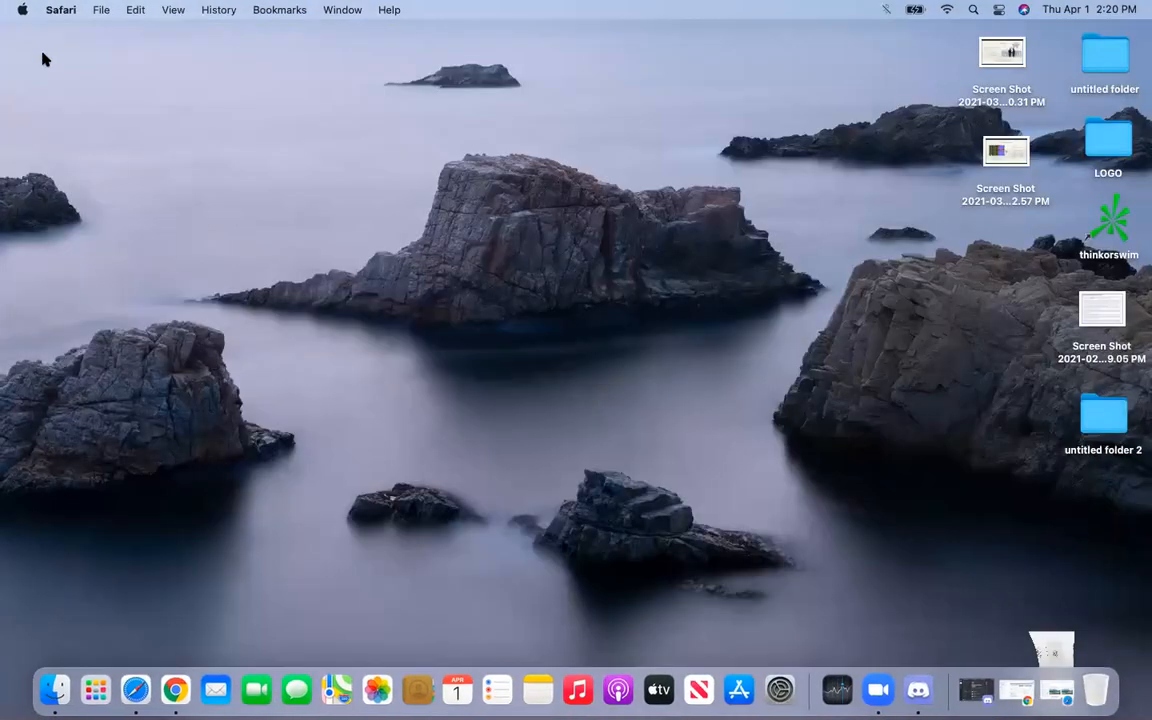
click(175, 690)
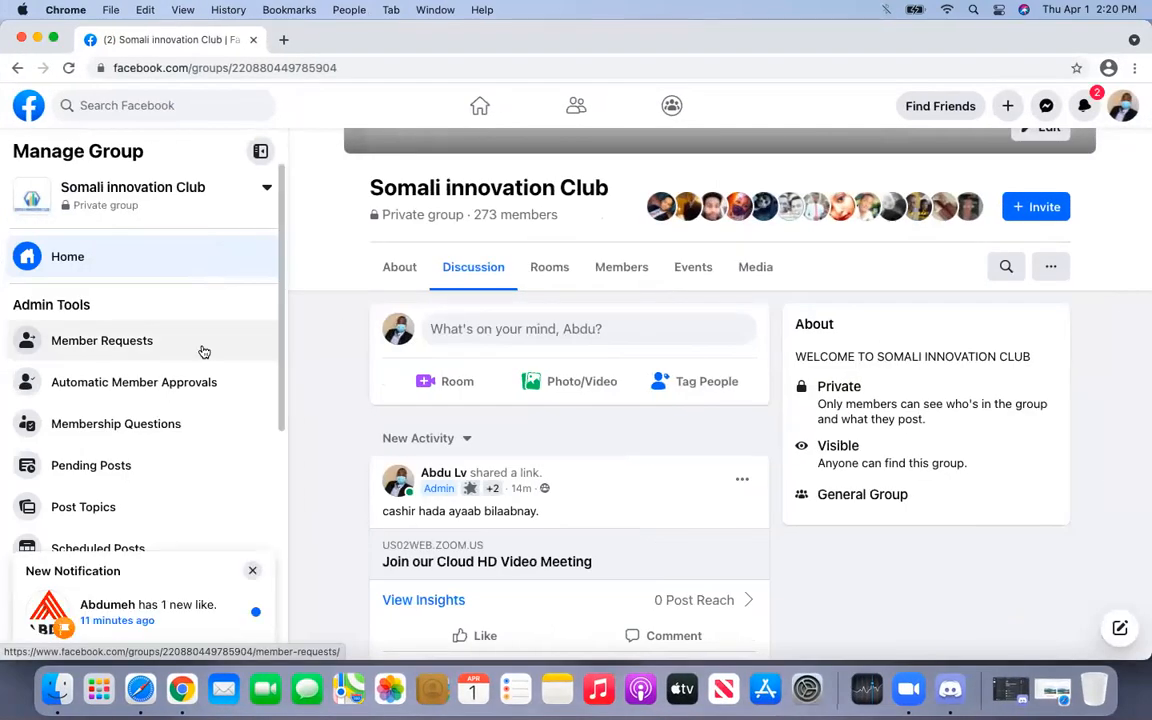
click(68, 68)
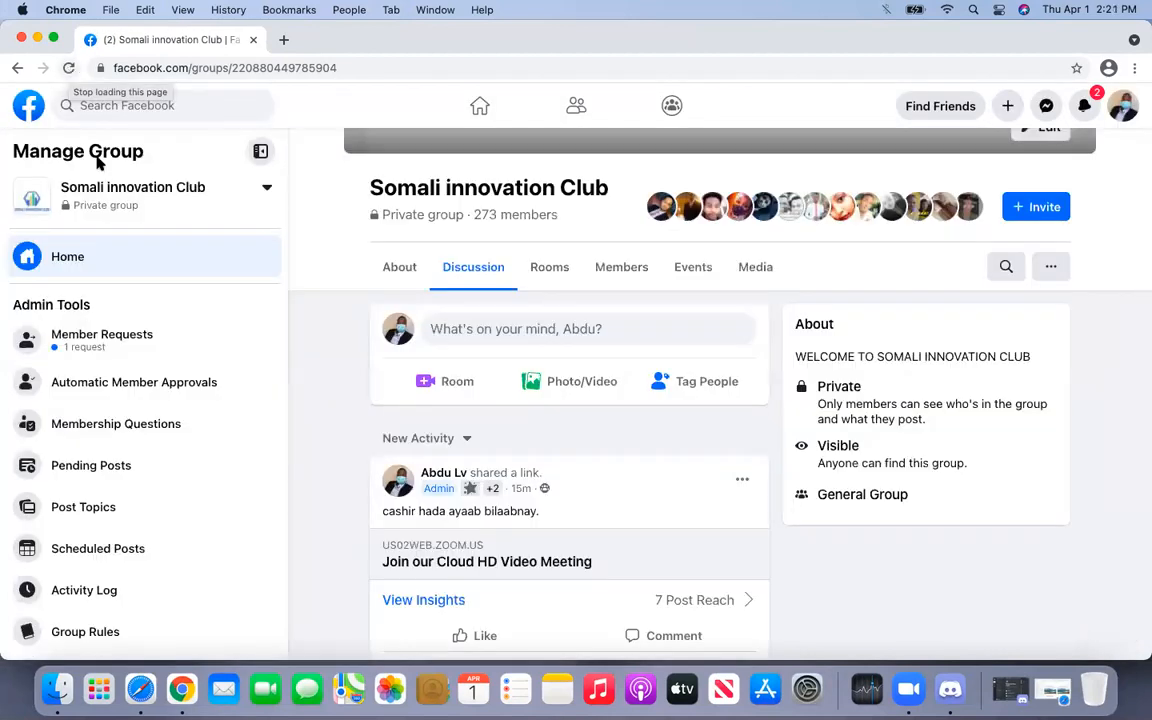
- Approve the group's pending member request, then return to the Squarespace editor in Safari
click(158, 343)
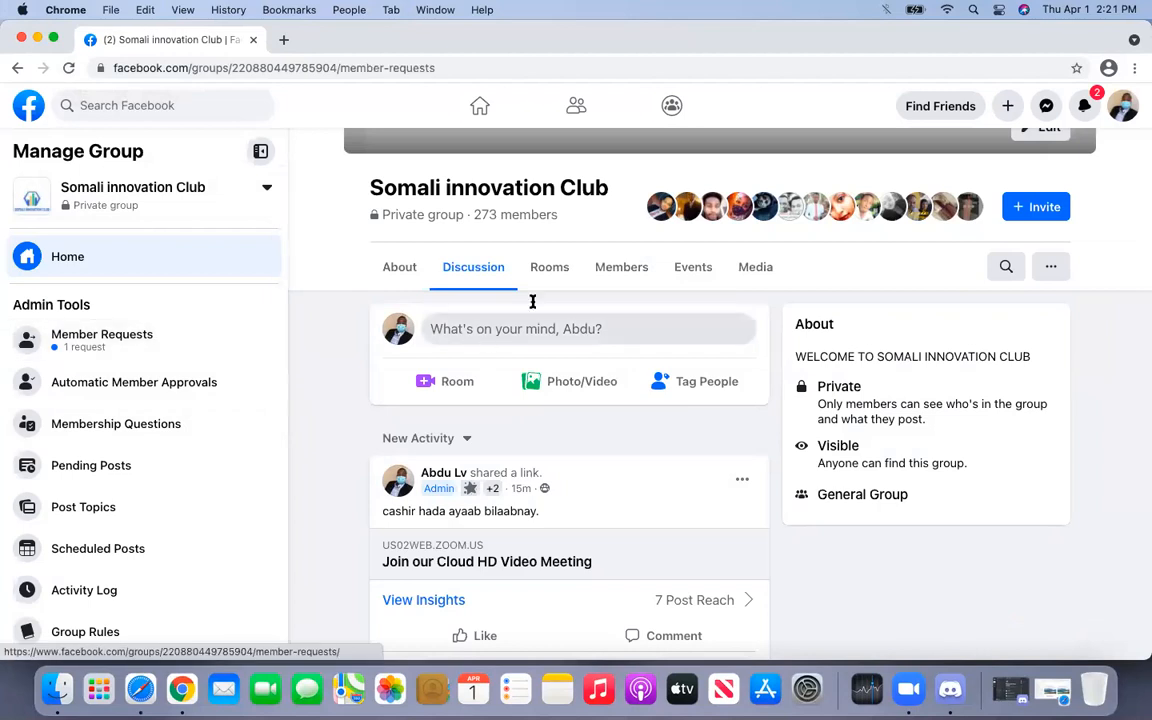
click(823, 291)
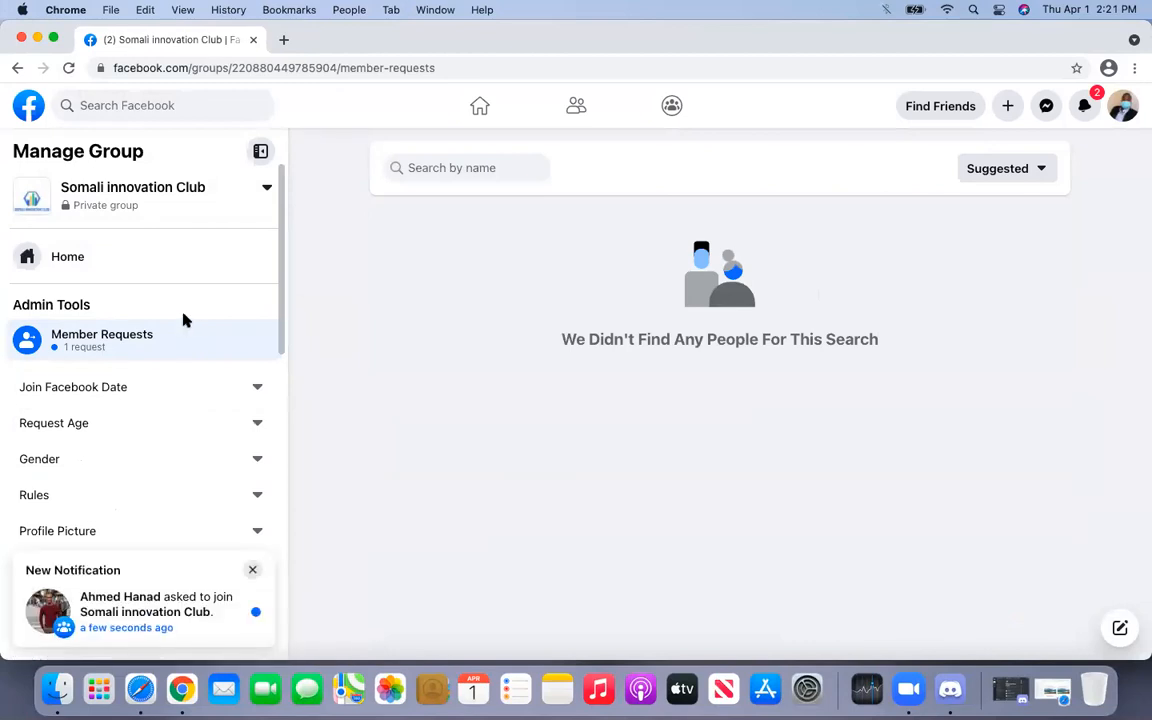
click(37, 40)
click(140, 689)
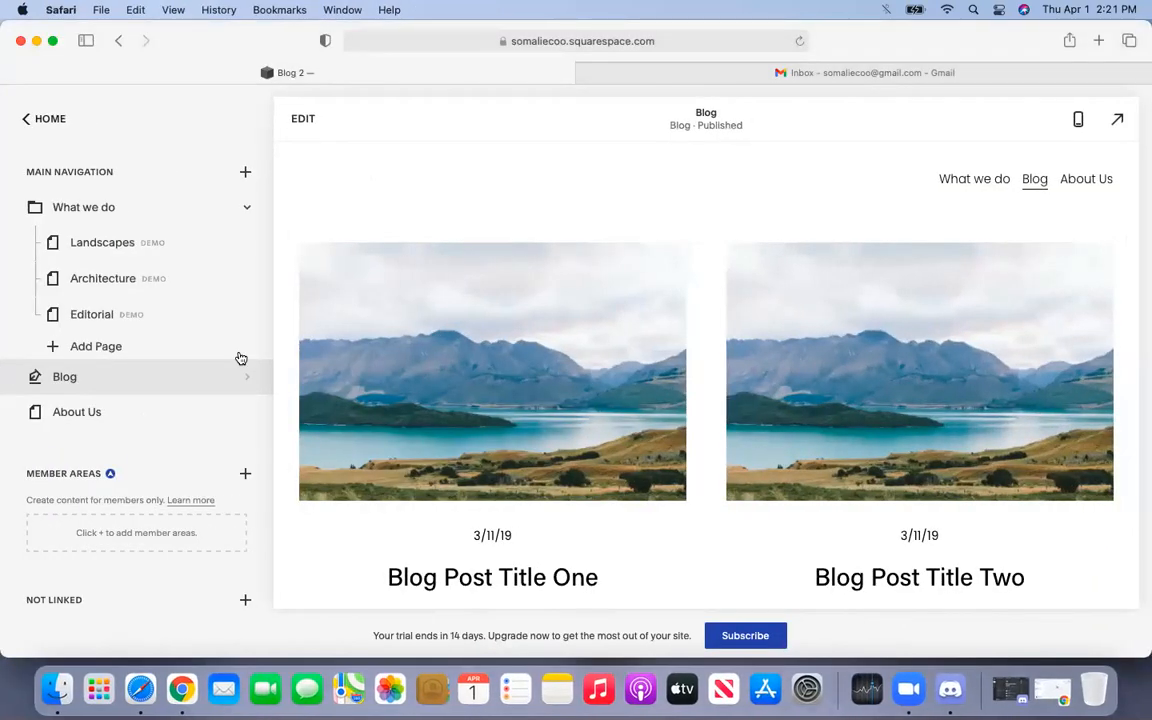
- Open the Add a Page layout library and browse the General layouts
click(246, 175)
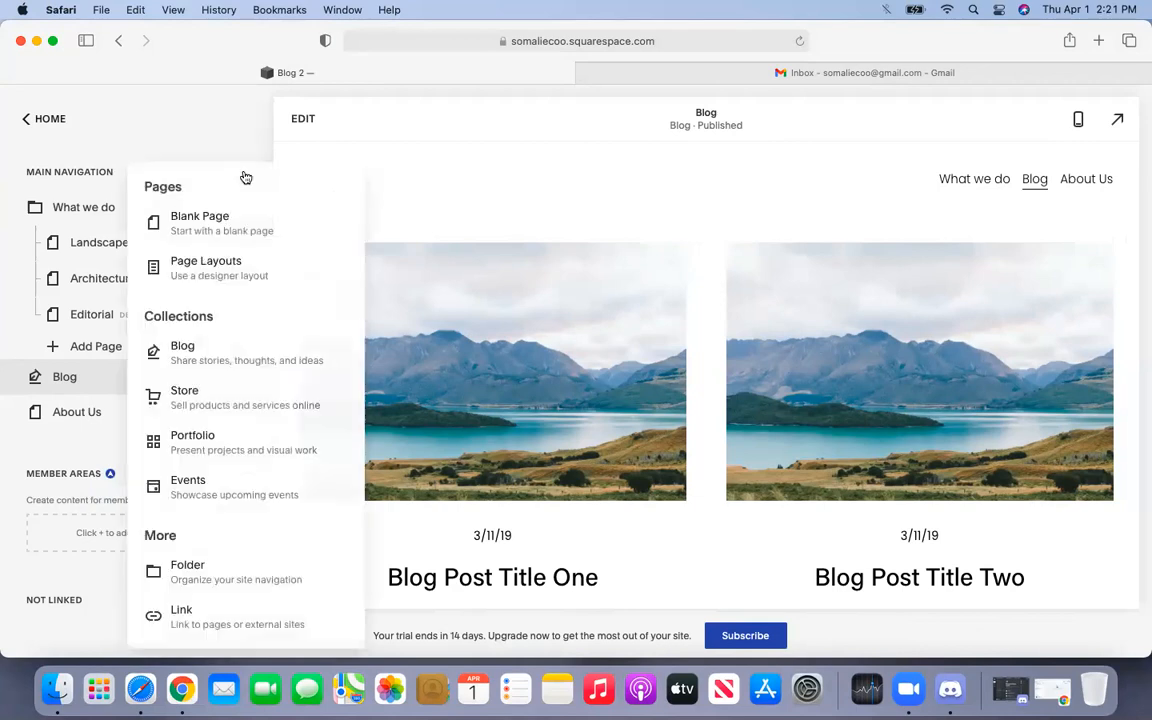
click(229, 268)
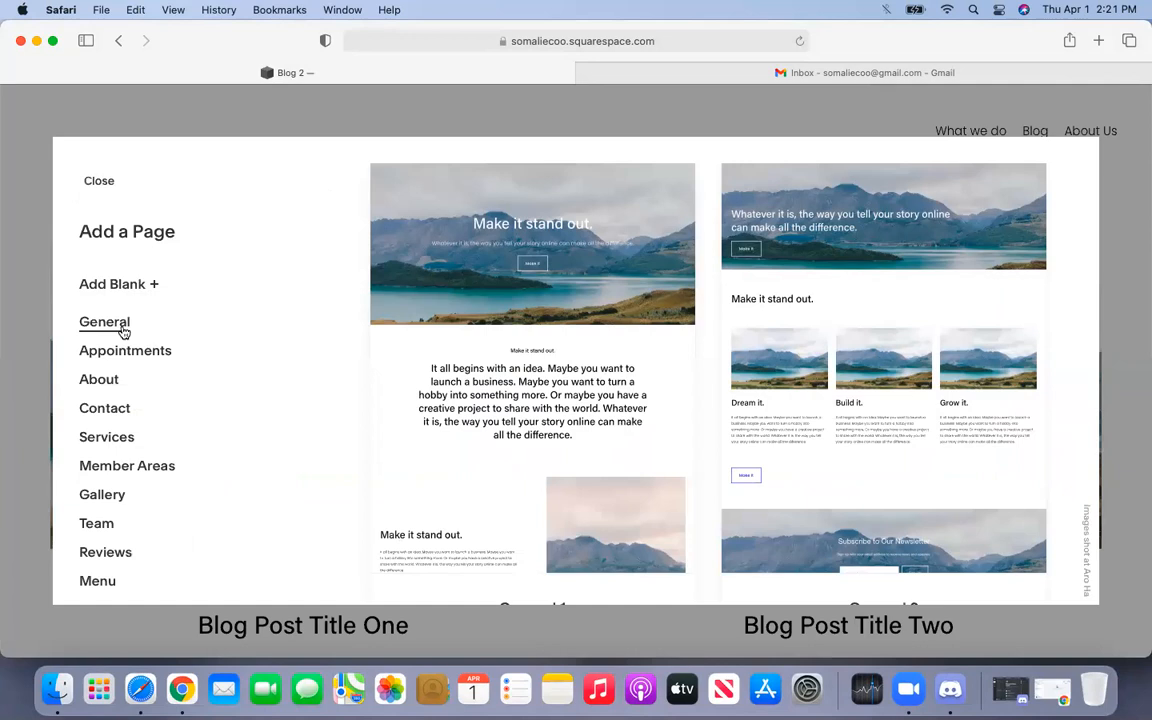
scroll(612, 329, down, 5)
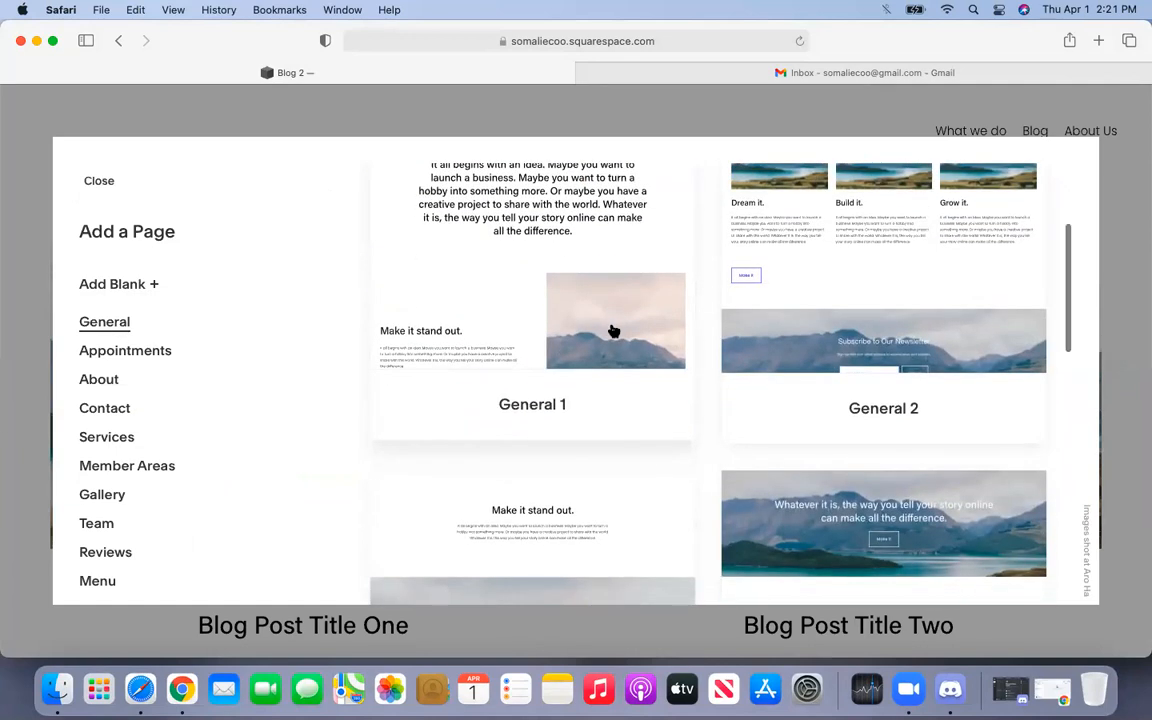
scroll(613, 331, down, 1)
scroll(612, 329, up, 3)
scroll(612, 329, down, 1)
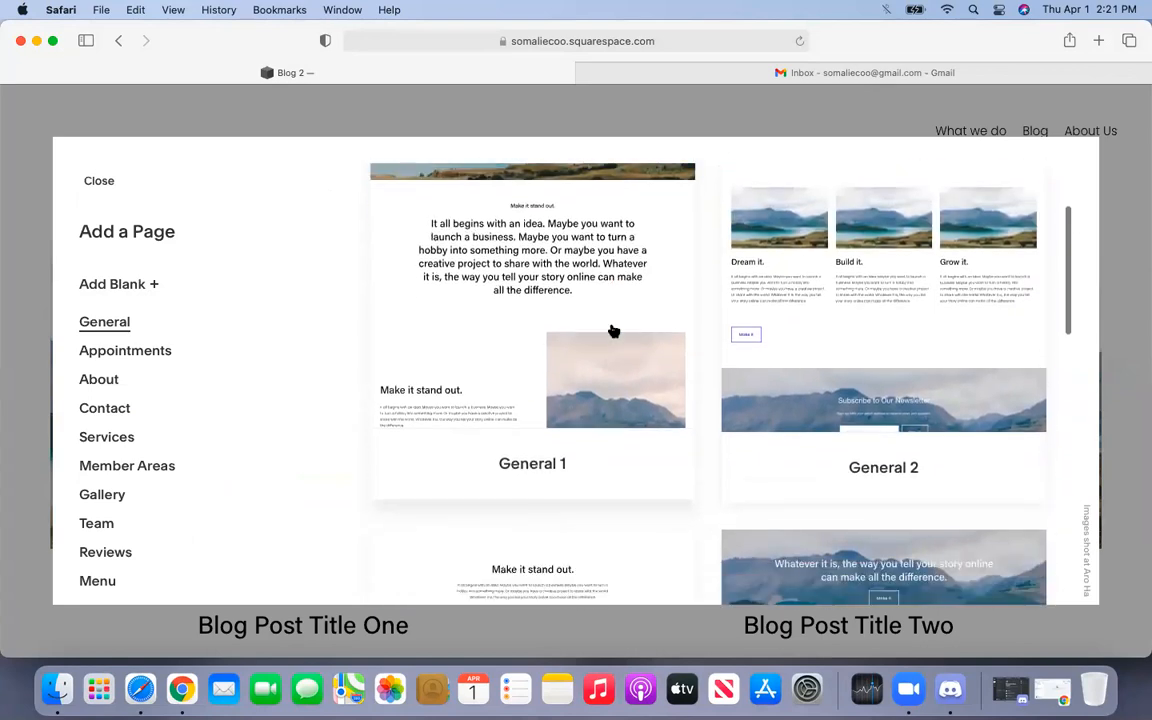
- Browse the Appointments, About and Contact layout categories
click(187, 358)
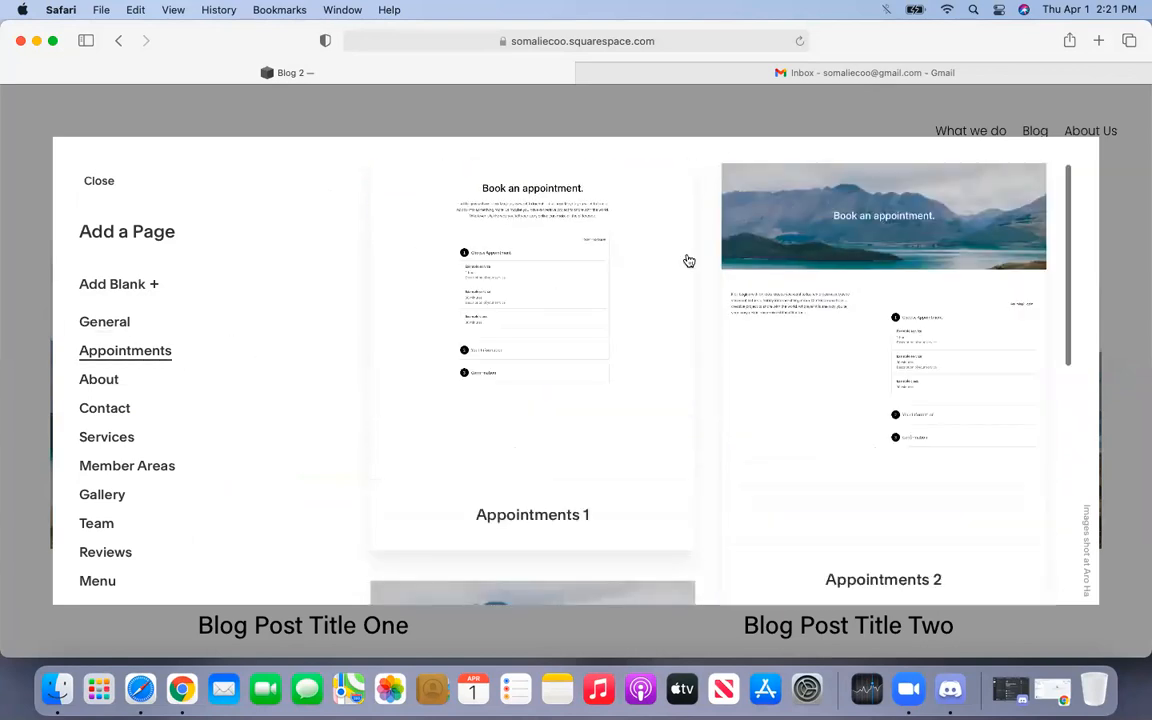
scroll(689, 261, down, 1)
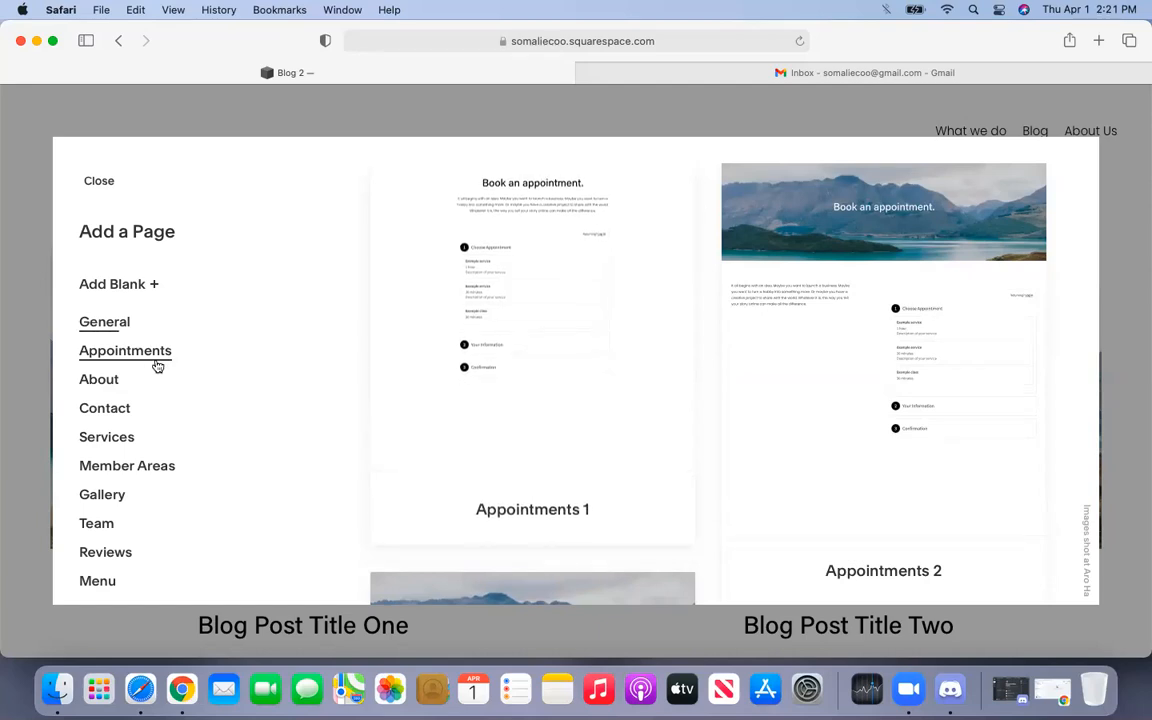
click(128, 381)
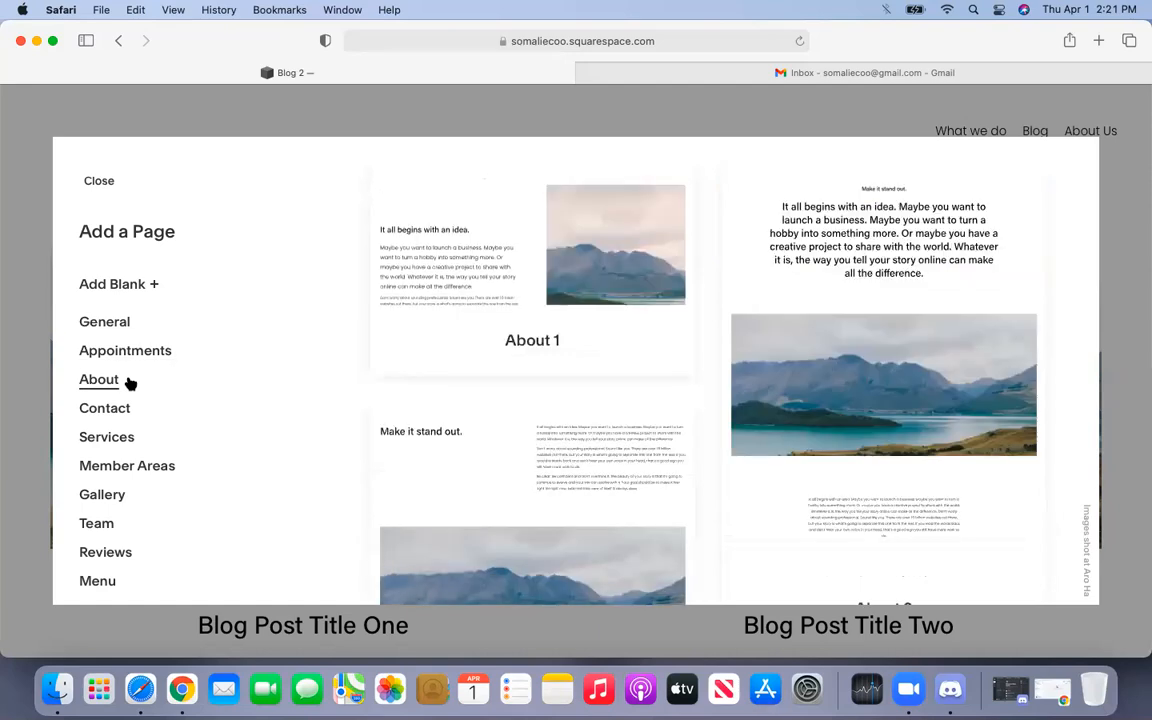
scroll(130, 383, down, 1)
click(130, 383)
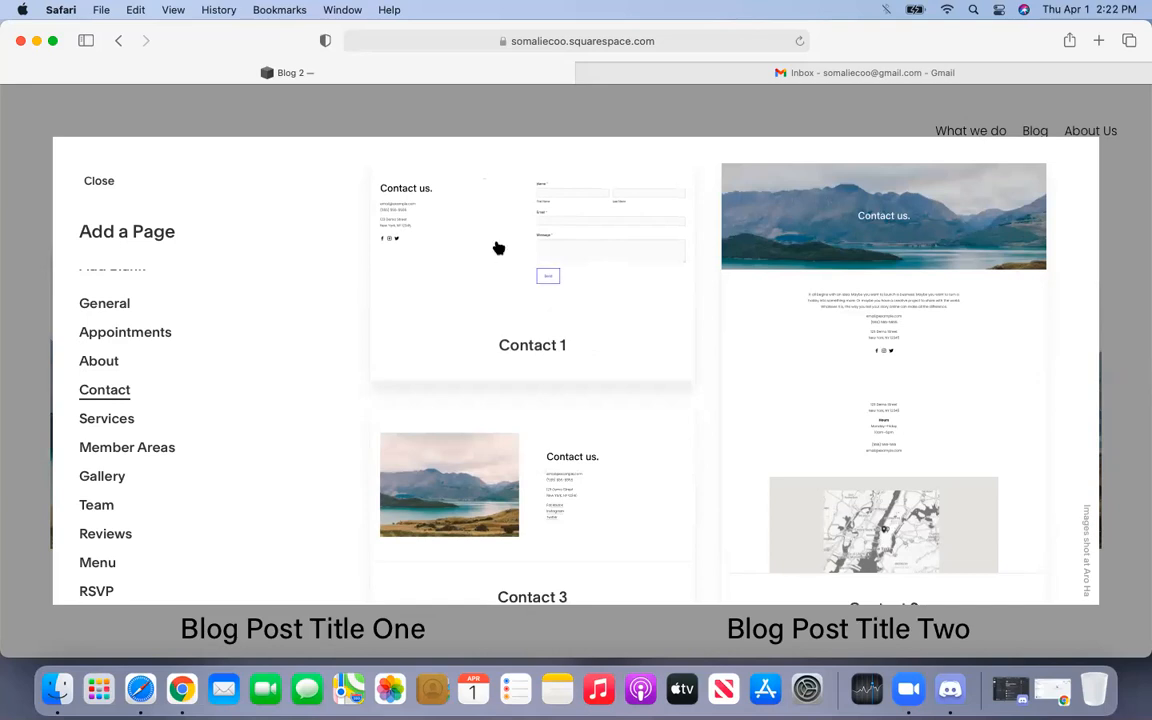
scroll(856, 300, down, 2)
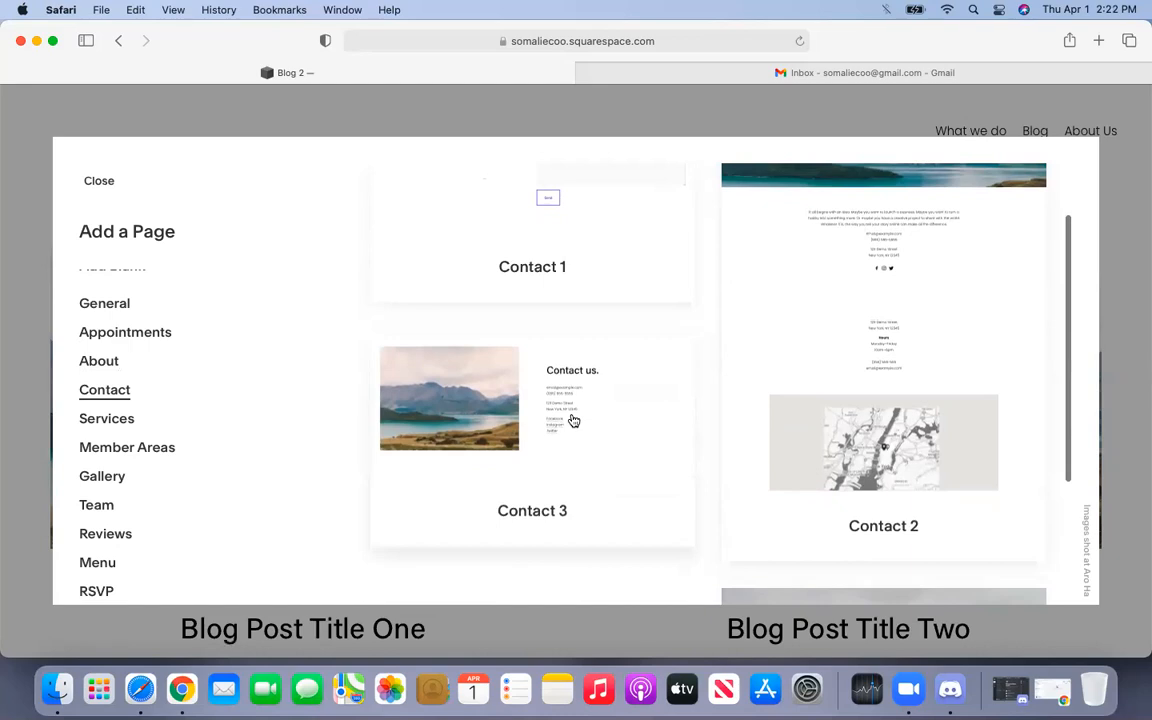
scroll(571, 420, down, 4)
scroll(572, 419, up, 3)
scroll(522, 319, up, 3)
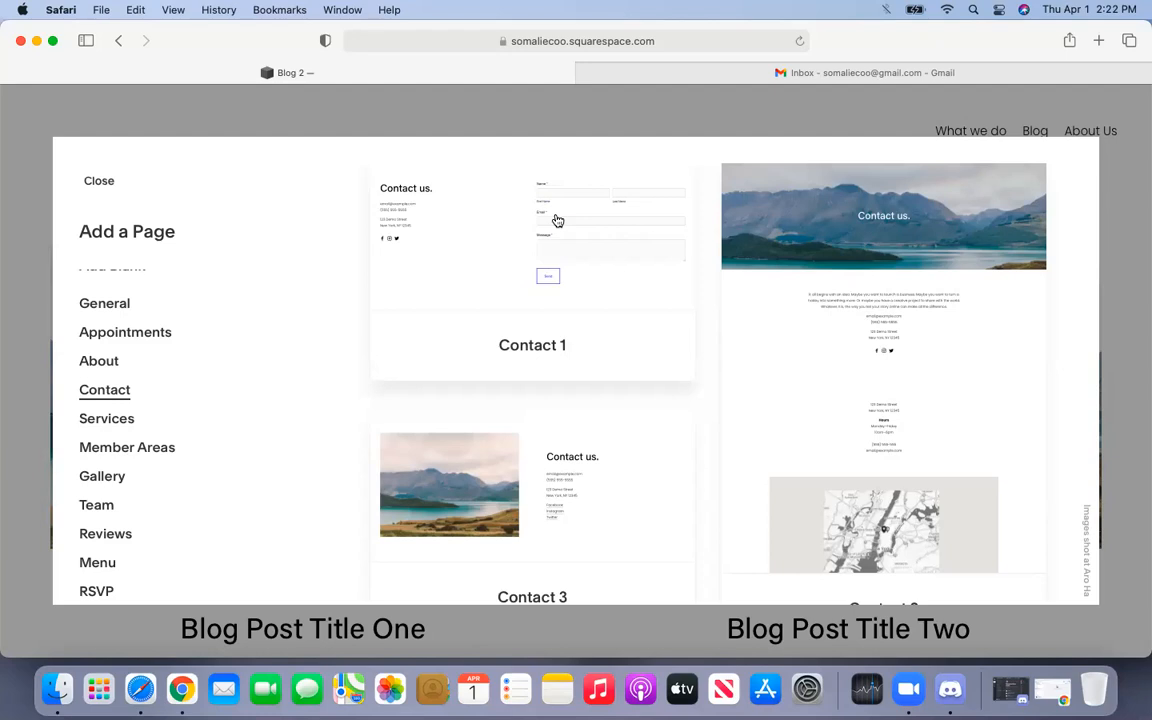
scroll(280, 350, down, 3)
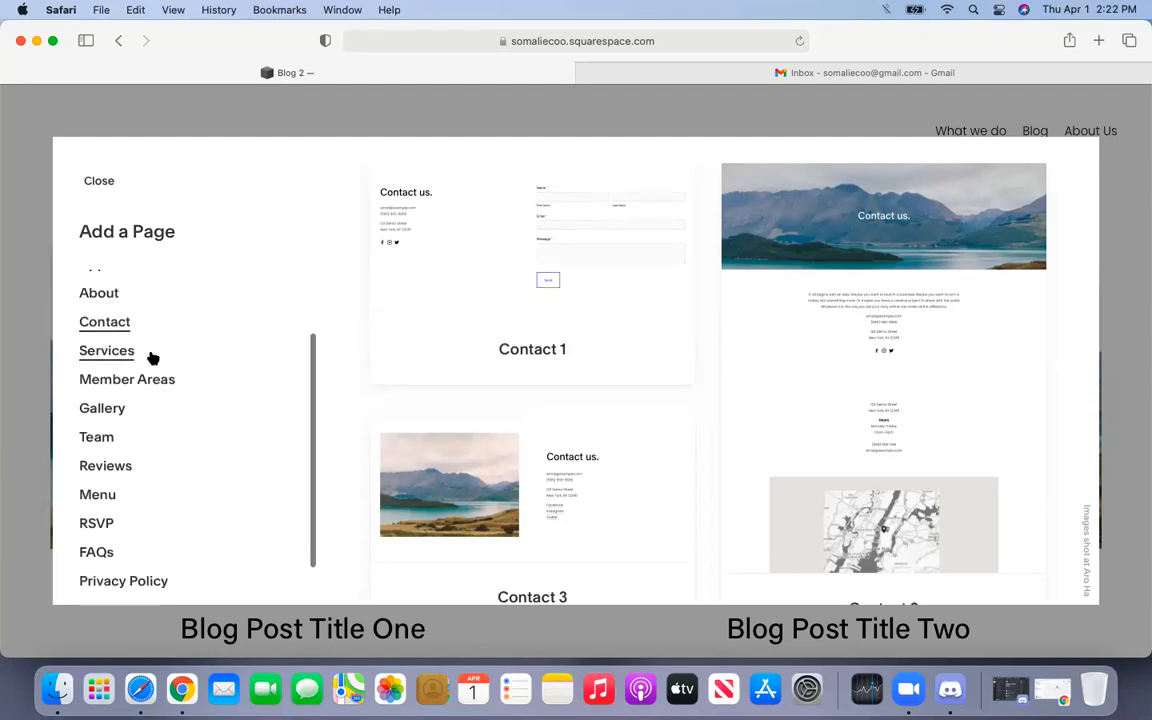
- Browse the Services and Member Areas layout categories
click(150, 356)
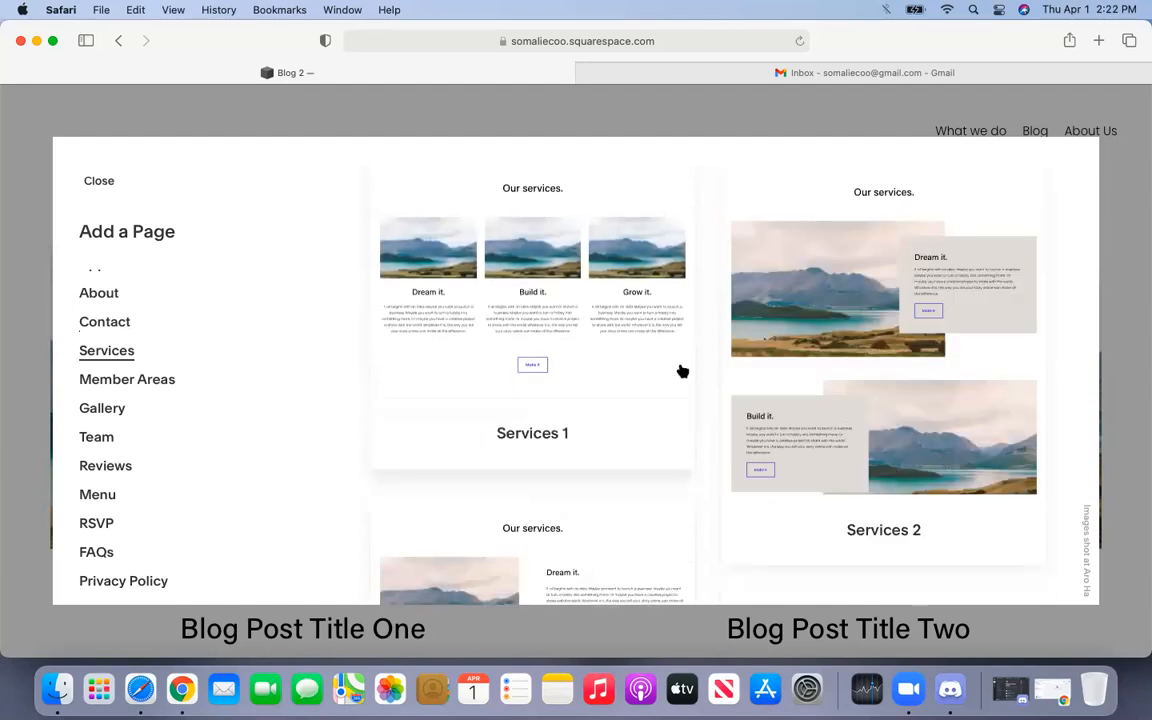
scroll(681, 371, down, 8)
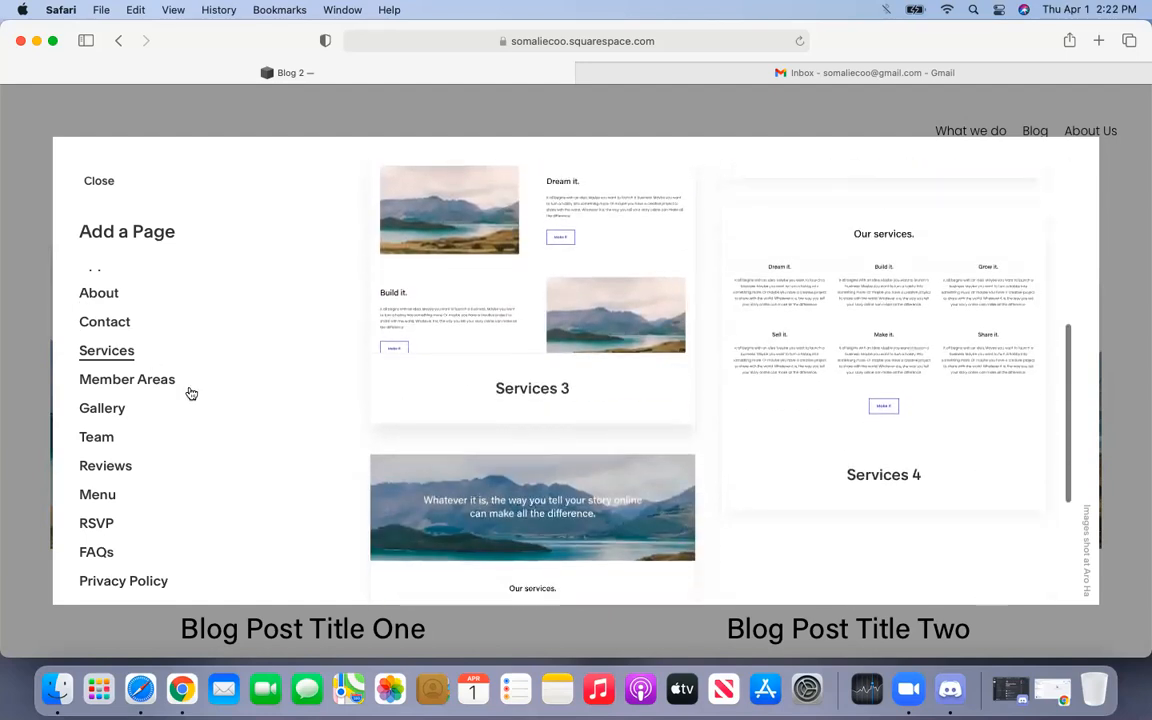
click(159, 382)
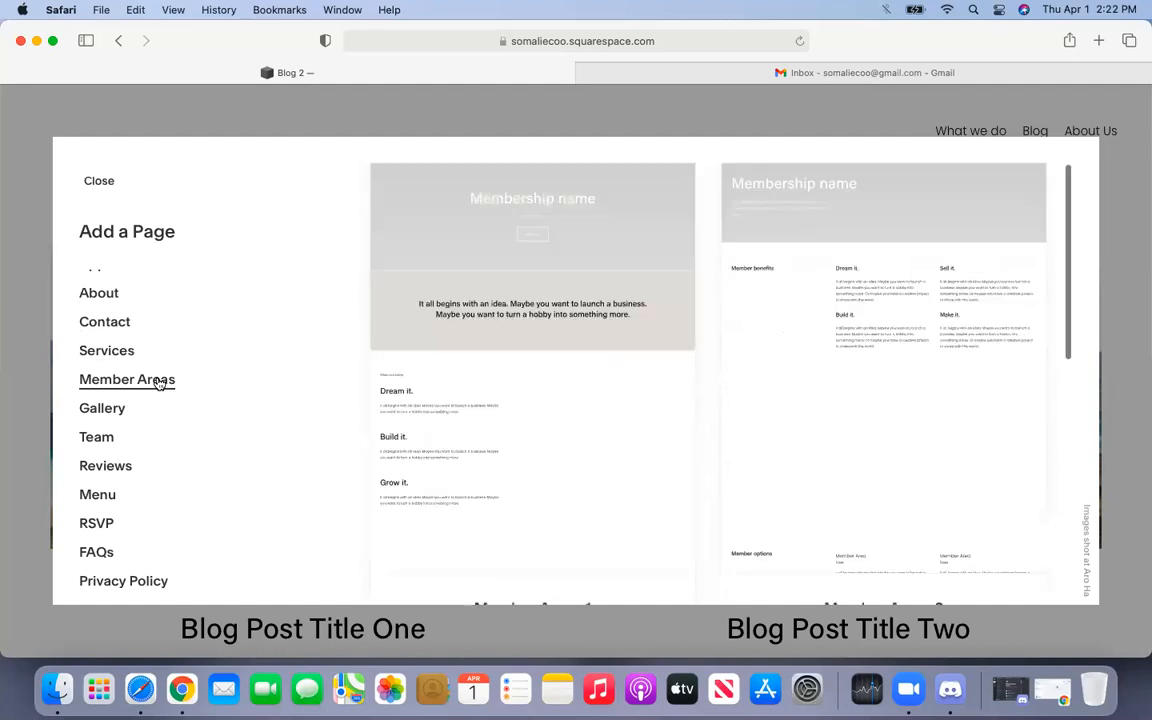
scroll(562, 374, down, 1)
scroll(562, 374, up, 1)
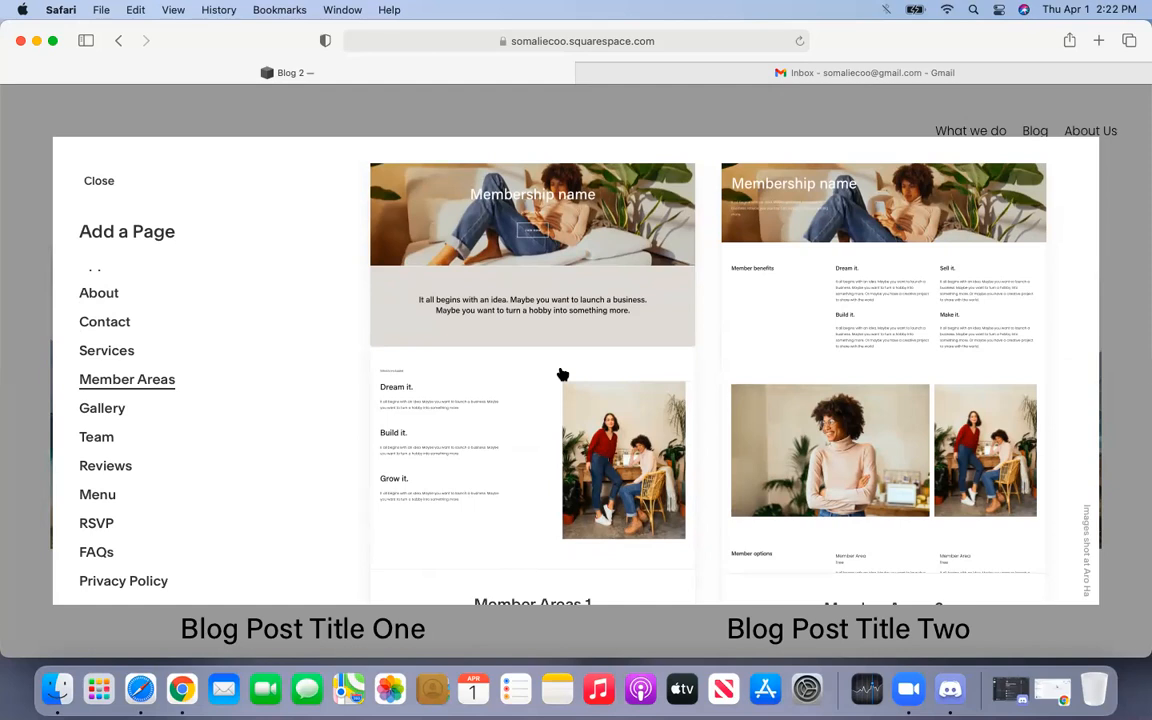
scroll(562, 374, down, 1)
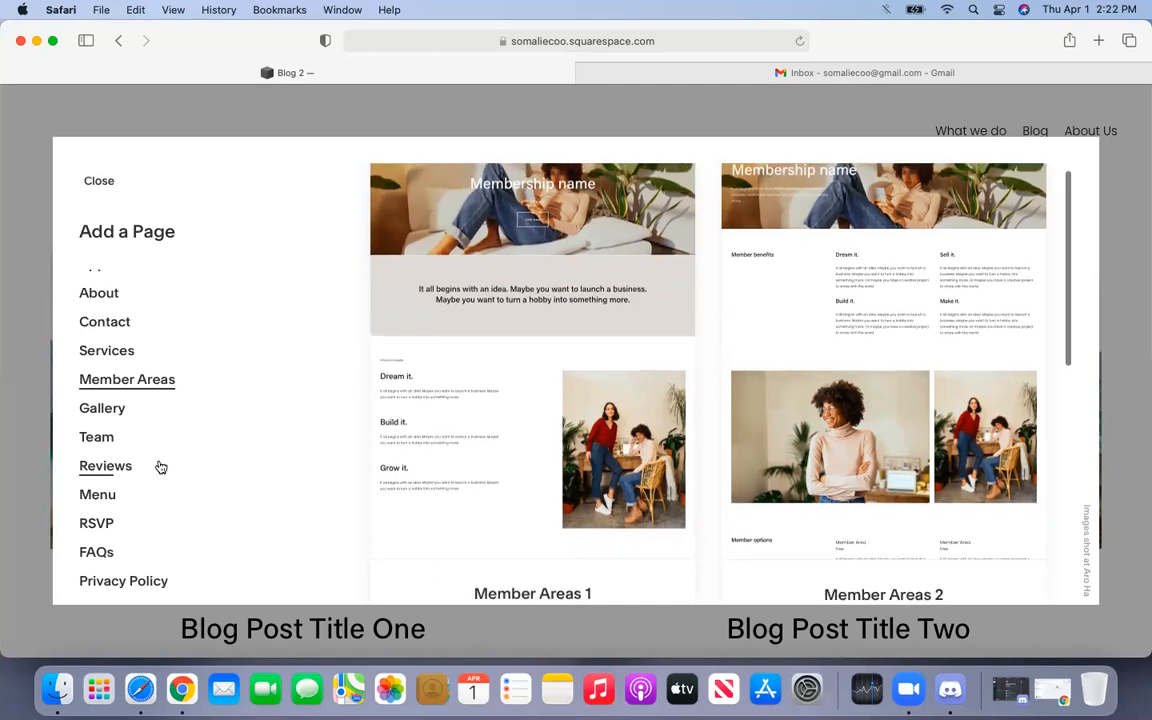
- Look through the Gallery layouts, then view the Team 1 through Team 4 layouts
click(124, 408)
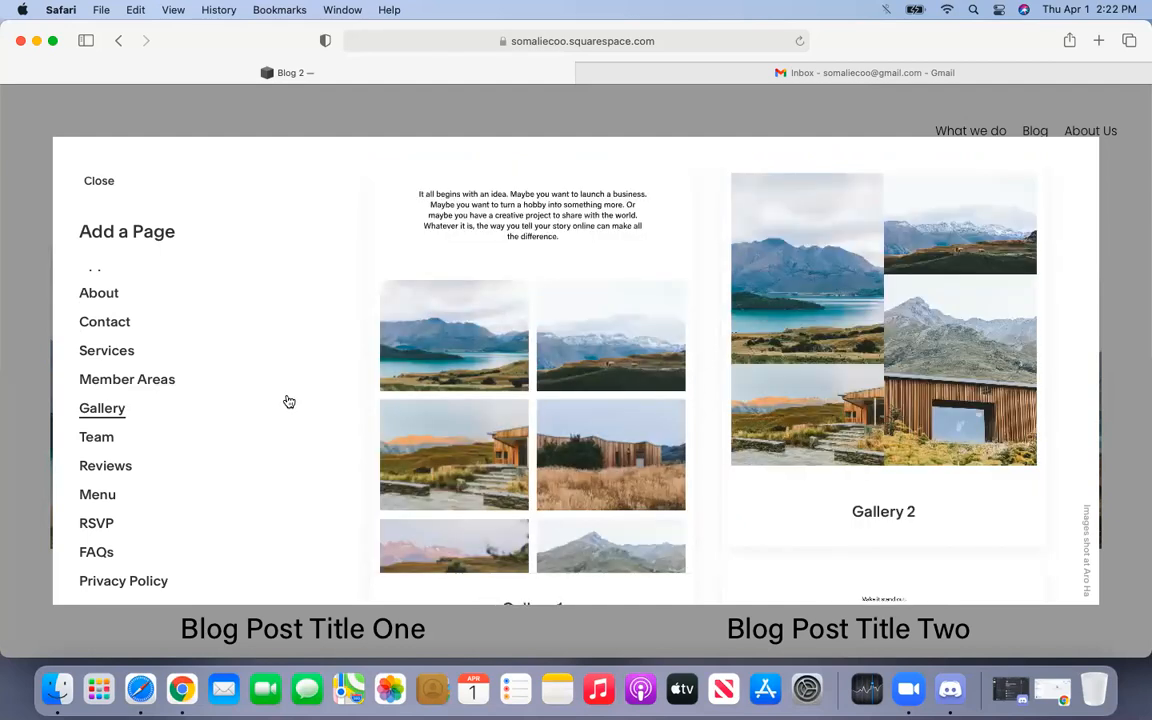
scroll(535, 332, down, 2)
scroll(533, 330, down, 10)
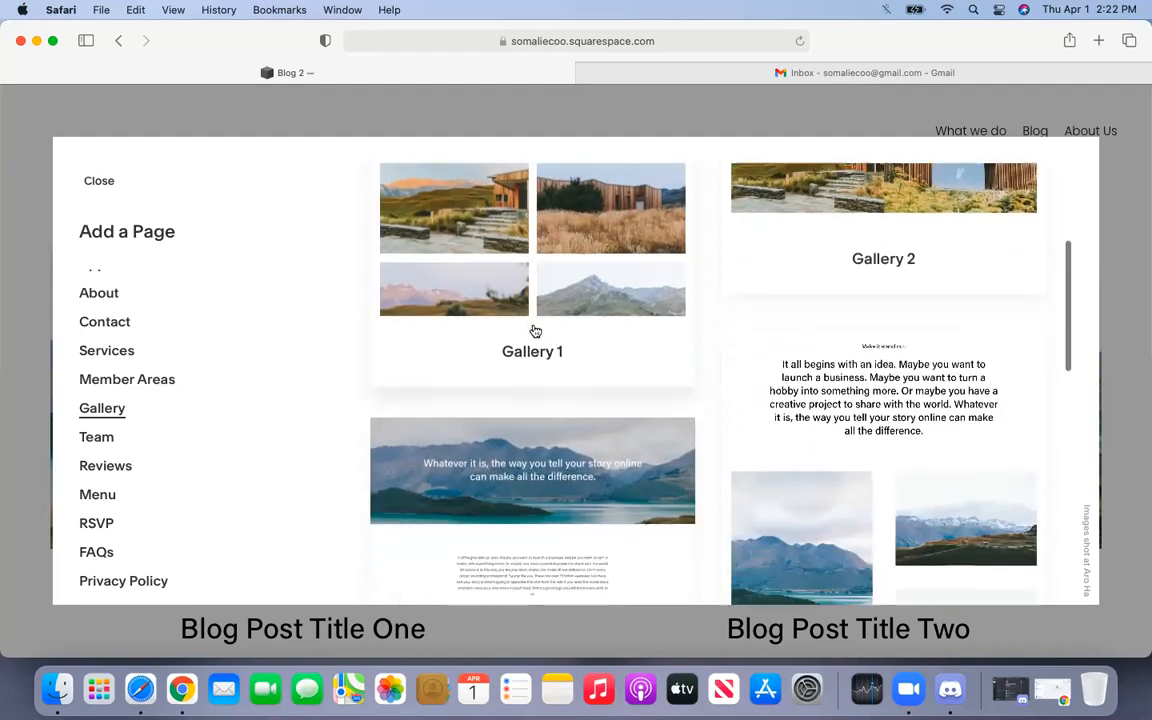
click(118, 440)
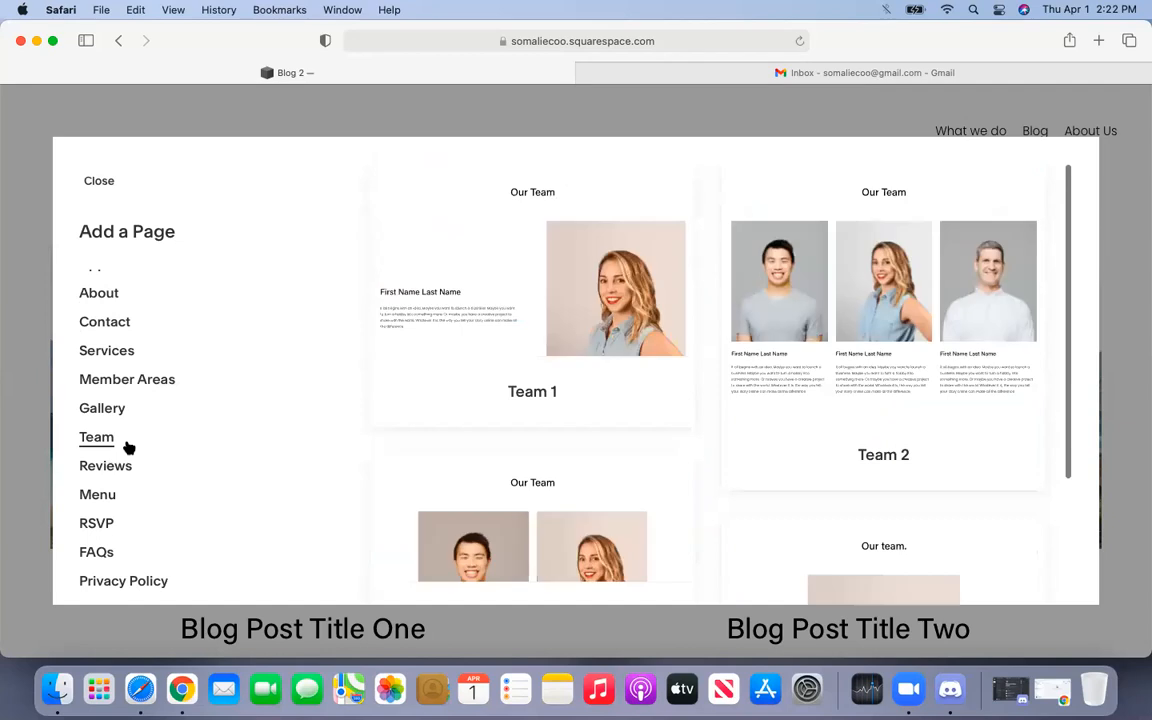
scroll(620, 380, down, 2)
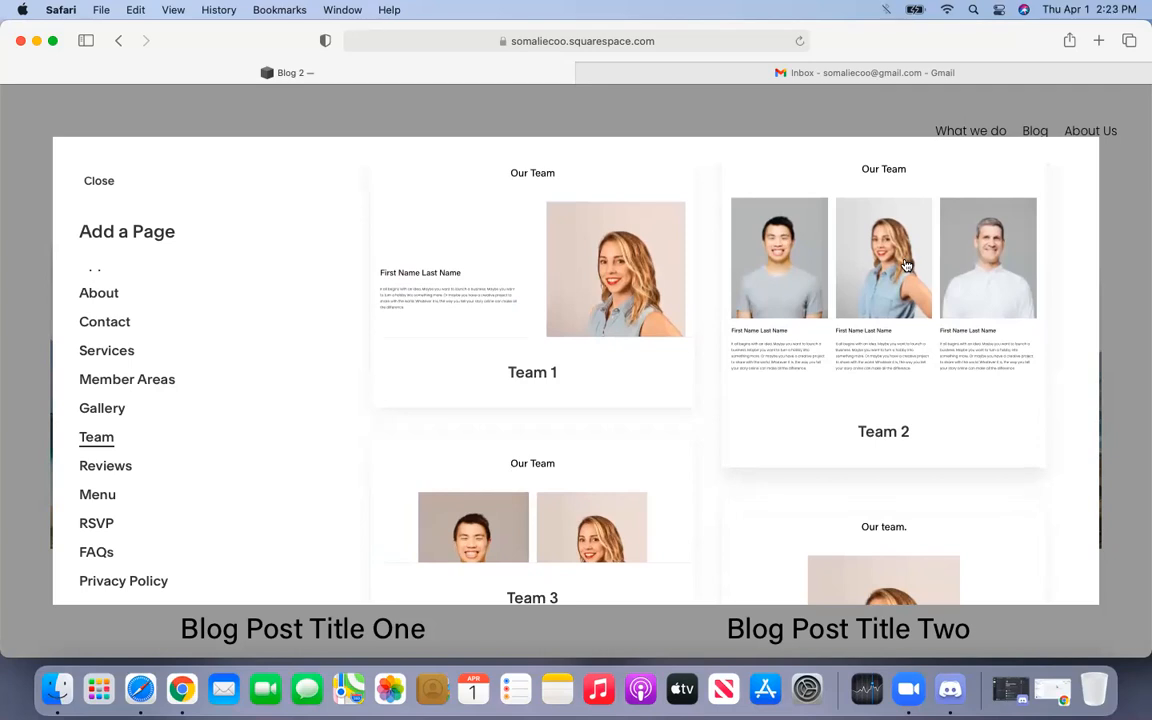
scroll(905, 300, down, 5)
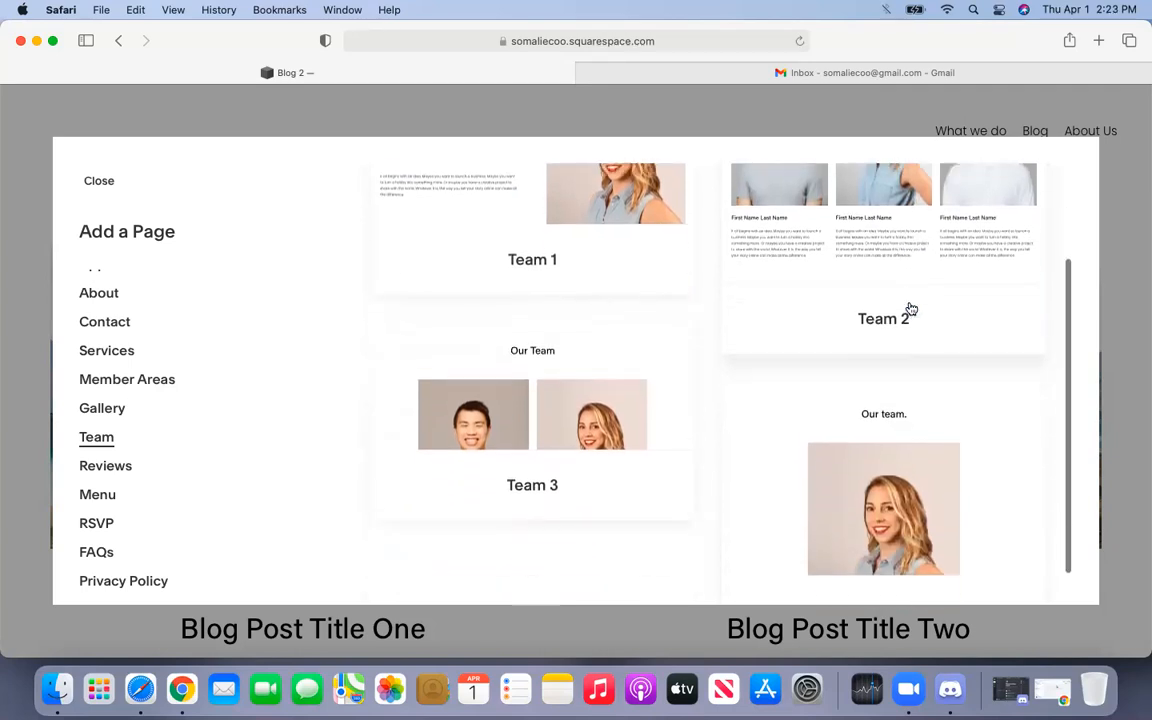
- Browse the Reviews, Menu and RSVP page layouts in the layout library
click(118, 468)
scroll(144, 463, down, 2)
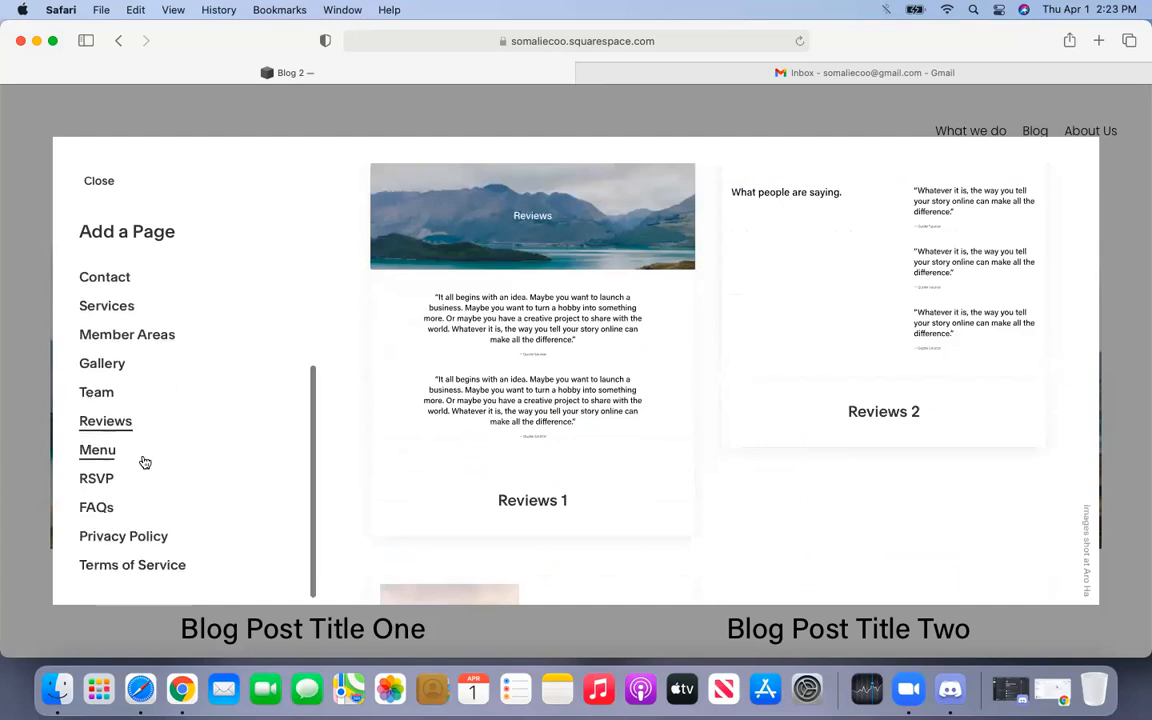
click(128, 460)
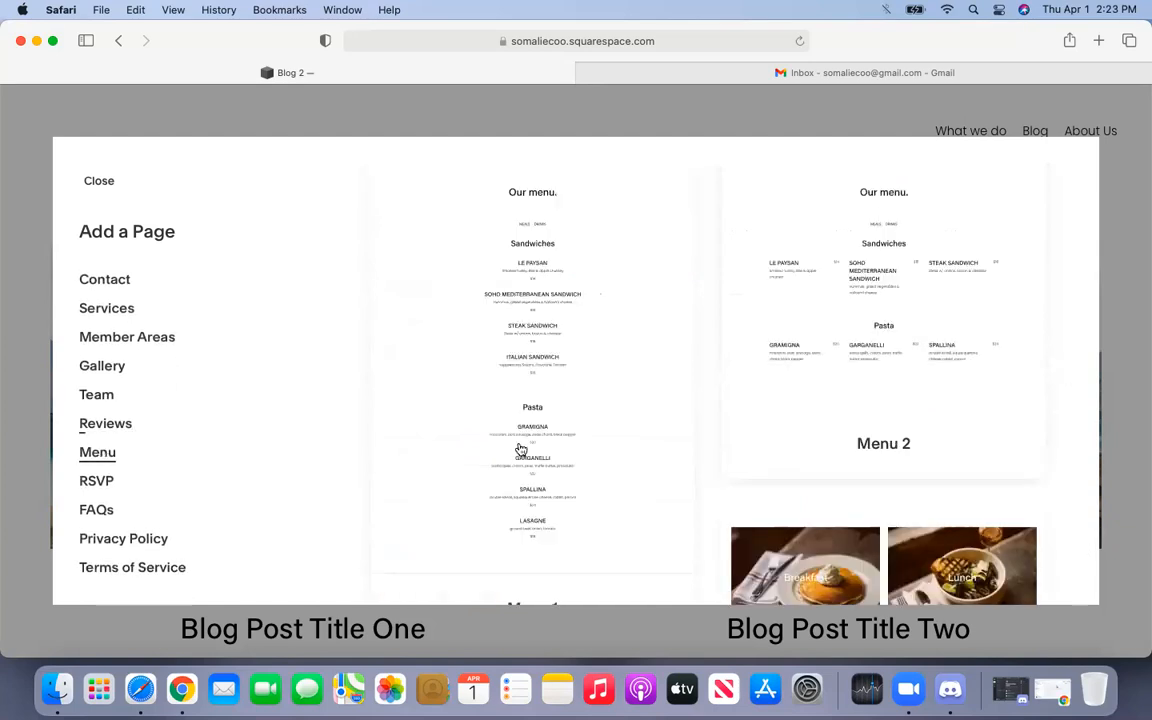
scroll(532, 457, down, 5)
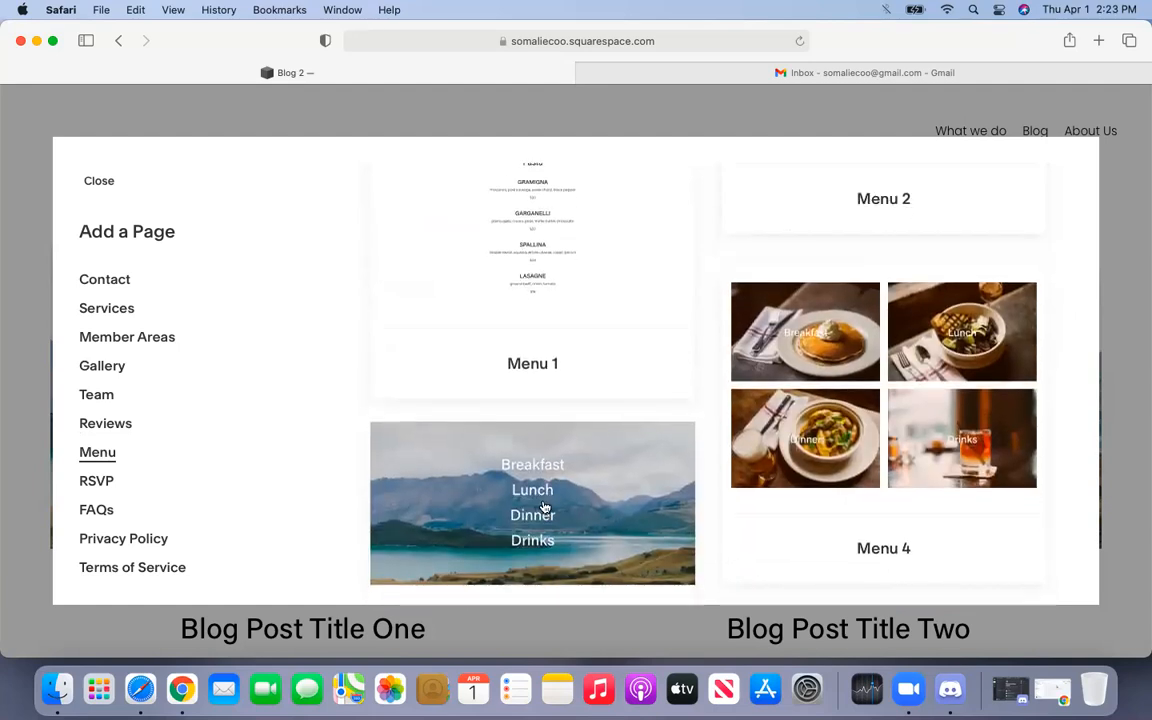
scroll(544, 509, down, 2)
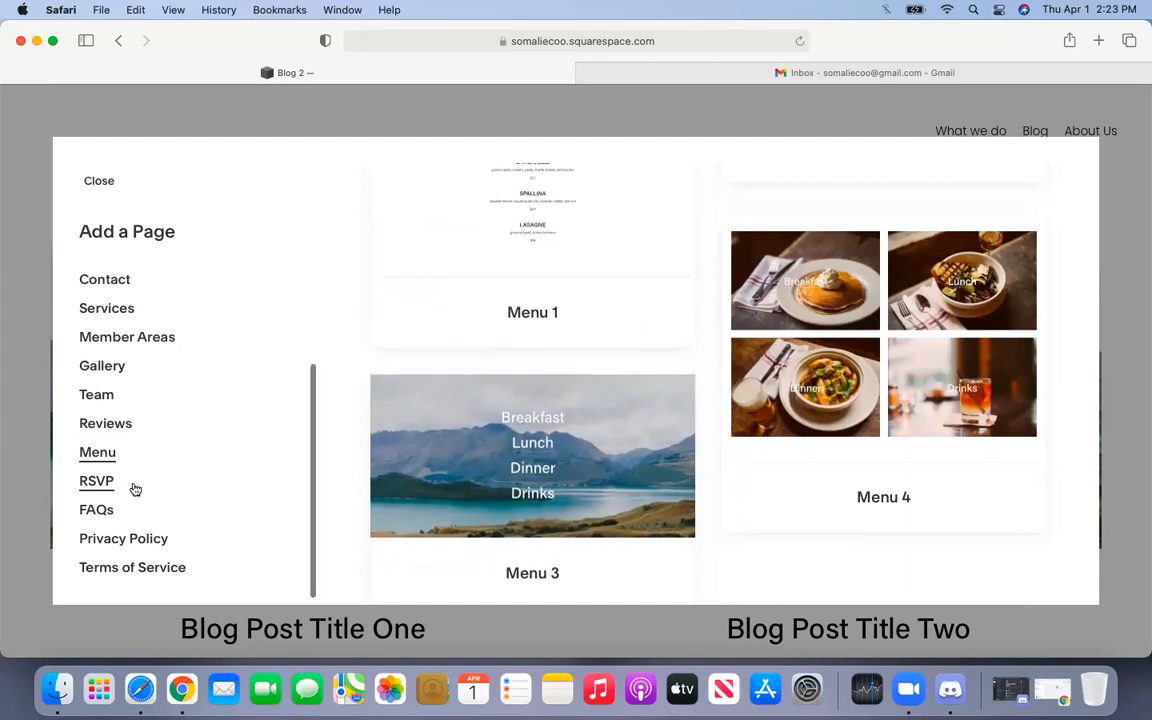
click(97, 481)
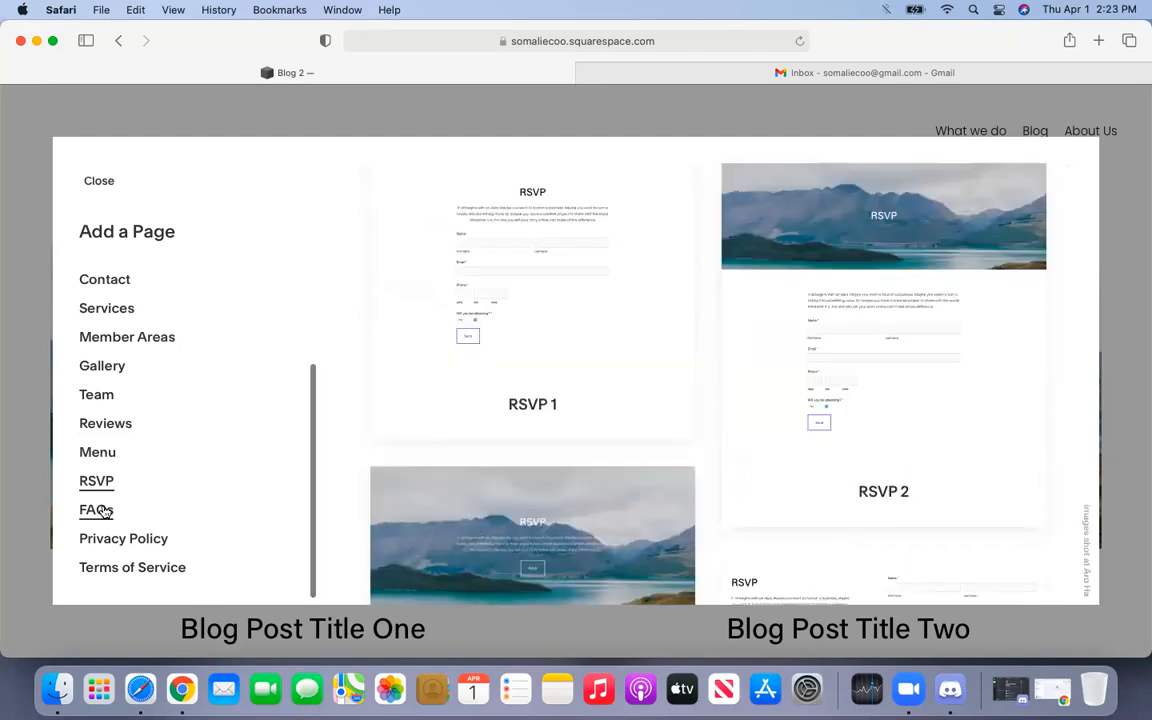
- Look through the FAQs and Terms of Service layouts, then show the Contact layouts
click(100, 511)
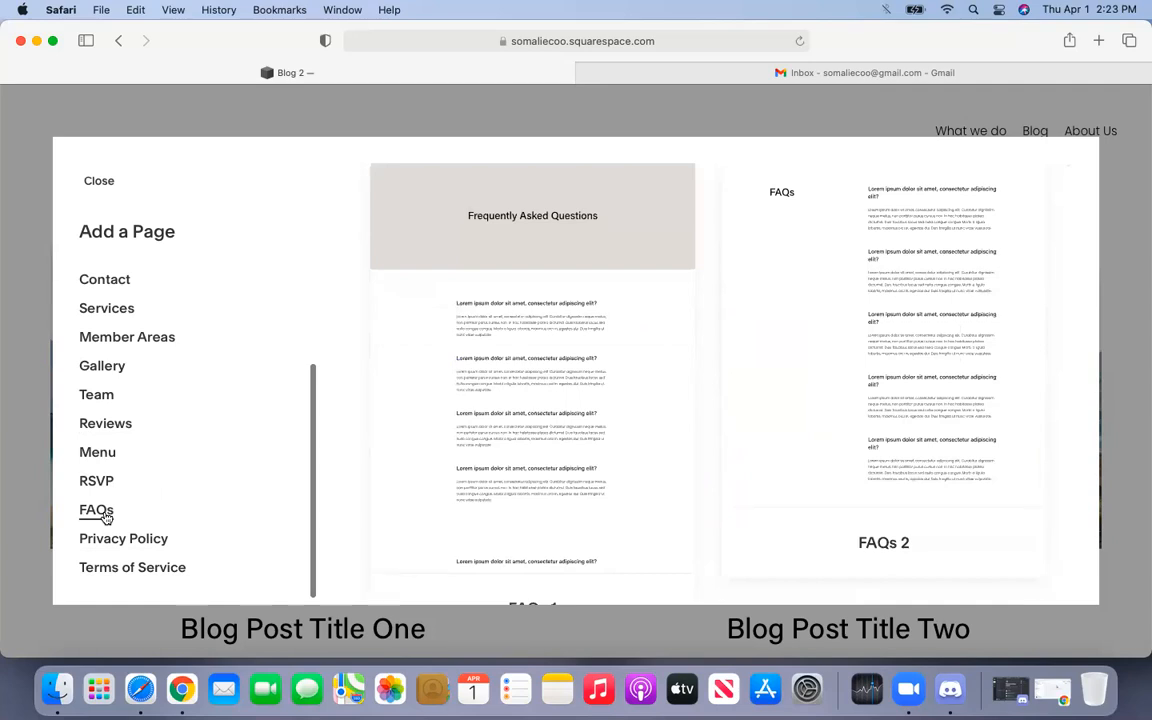
click(123, 569)
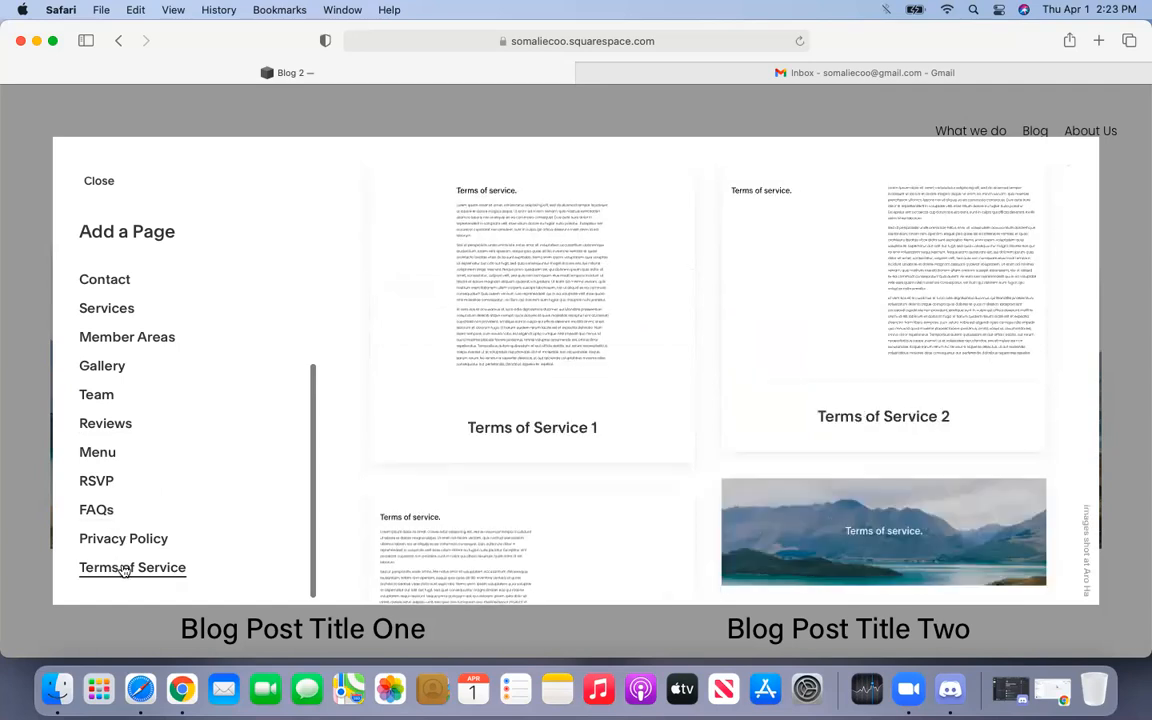
scroll(134, 519, up, 3)
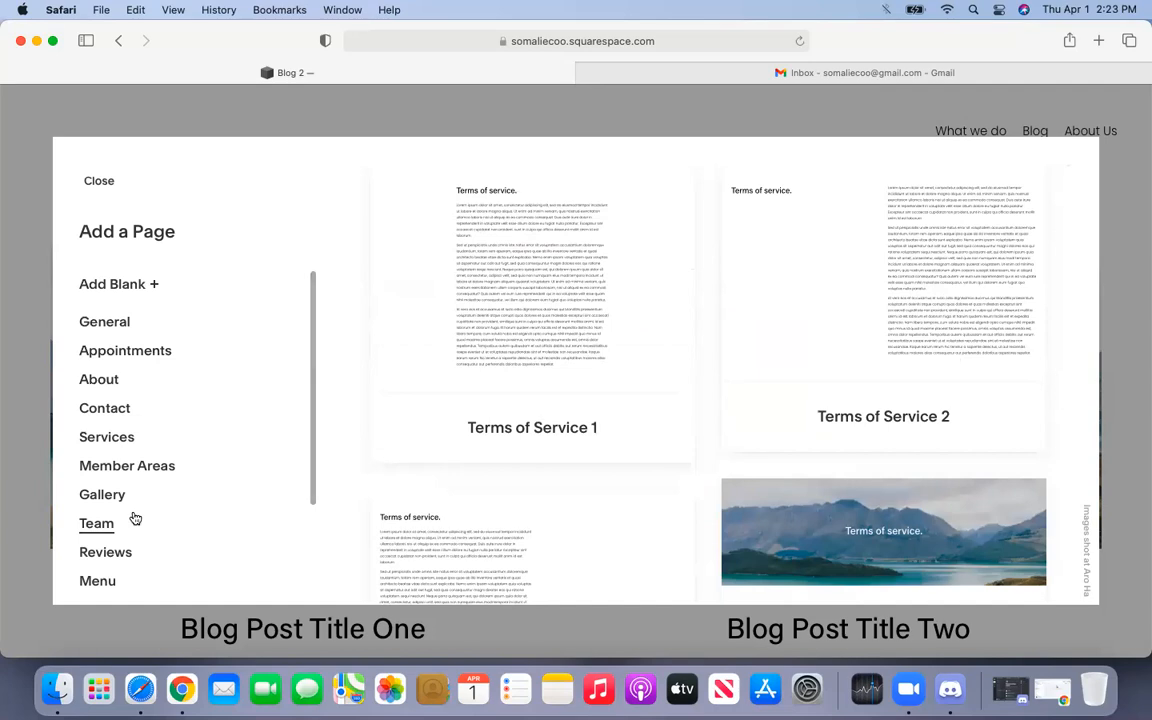
scroll(135, 518, down, 1)
scroll(135, 518, down, 1)
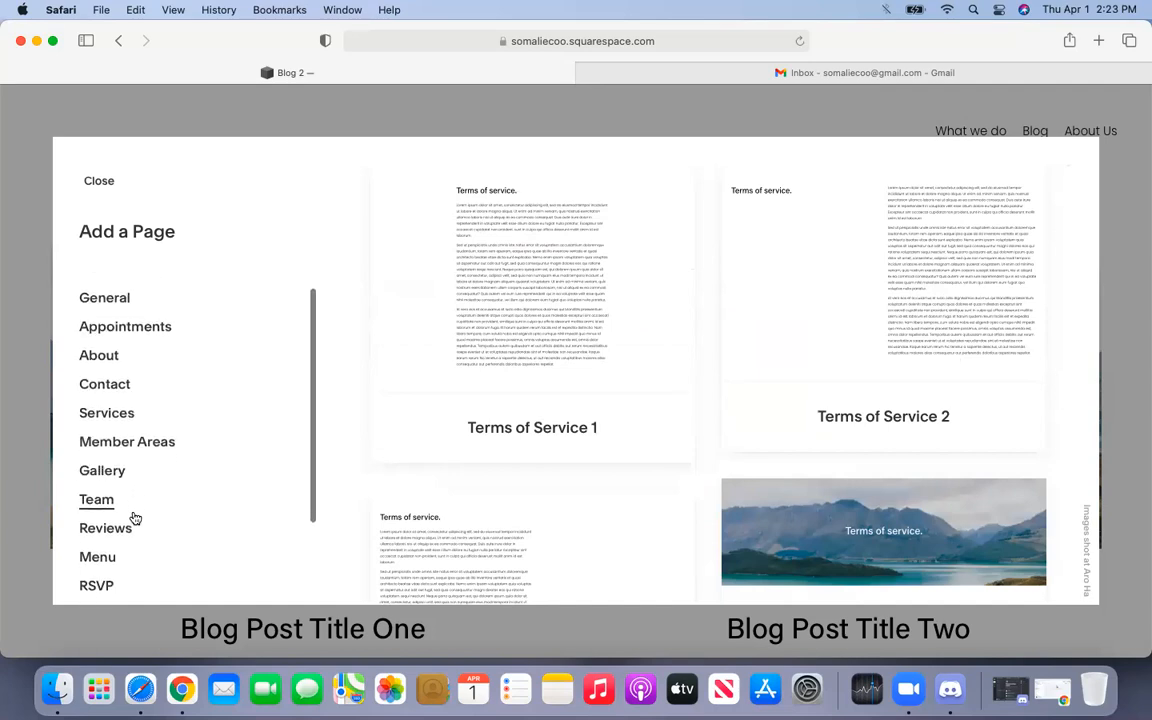
click(116, 393)
- Add a Contact layout page, rename it Contact Us, and move it below About Us
click(533, 279)
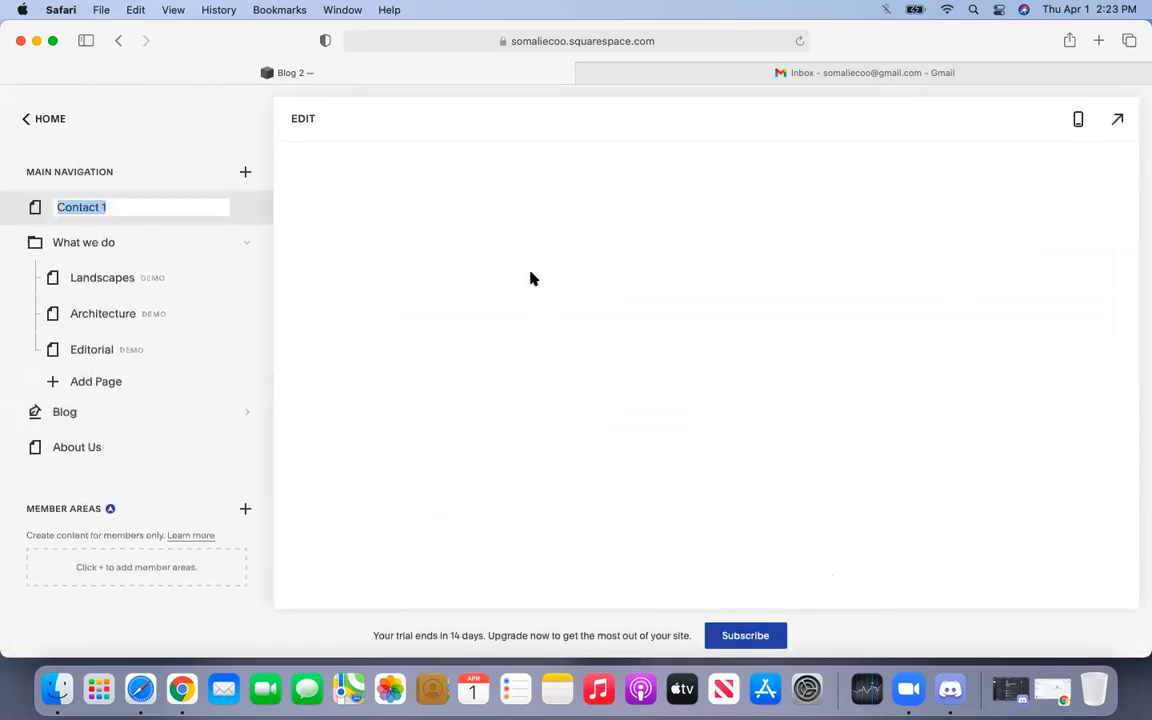
click(166, 201)
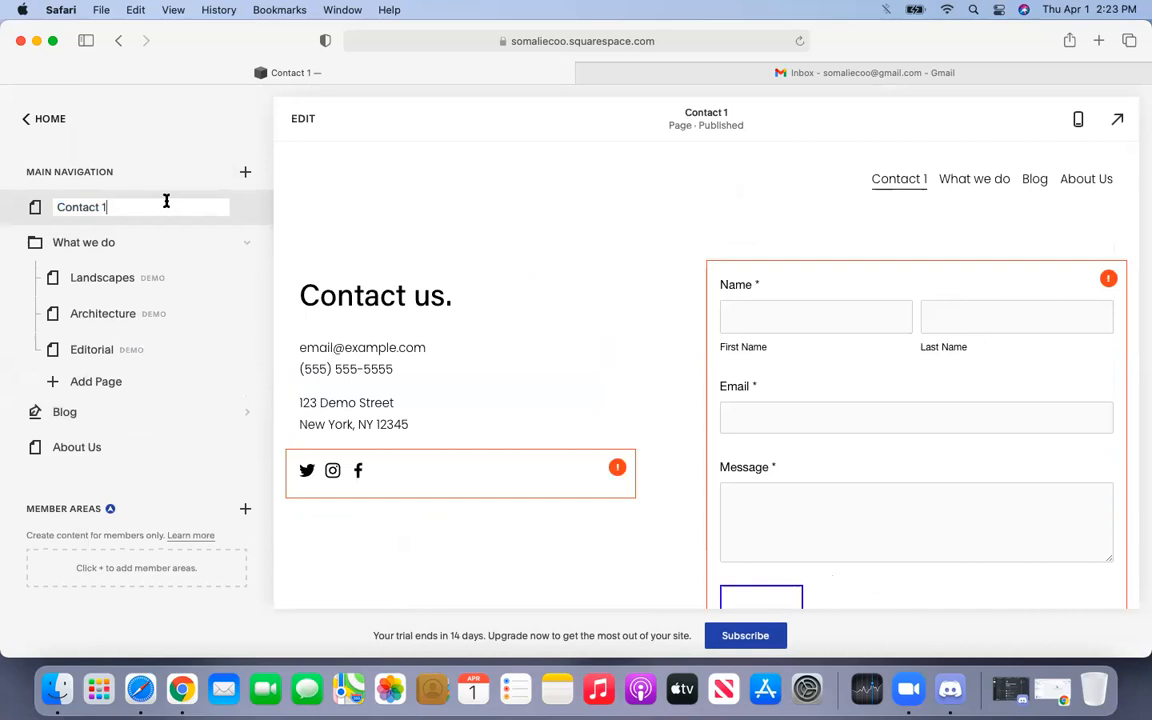
key(BackSpace)
text(Us)
key(Return)
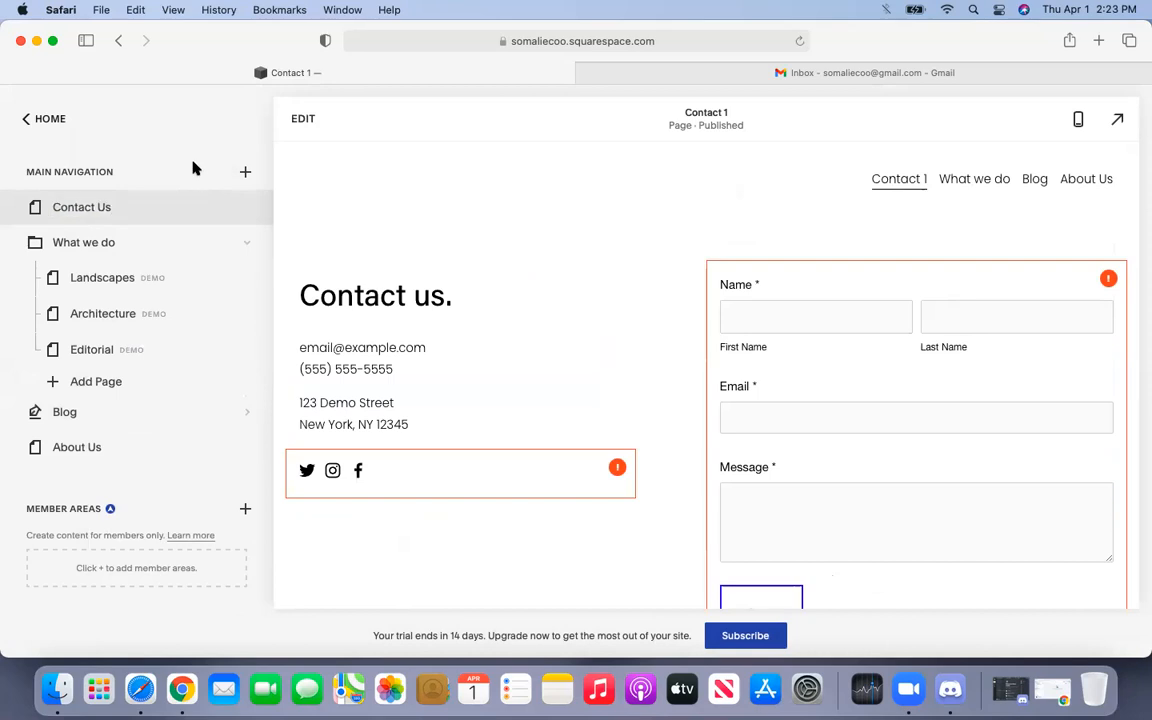
drag(38, 208, 82, 443)
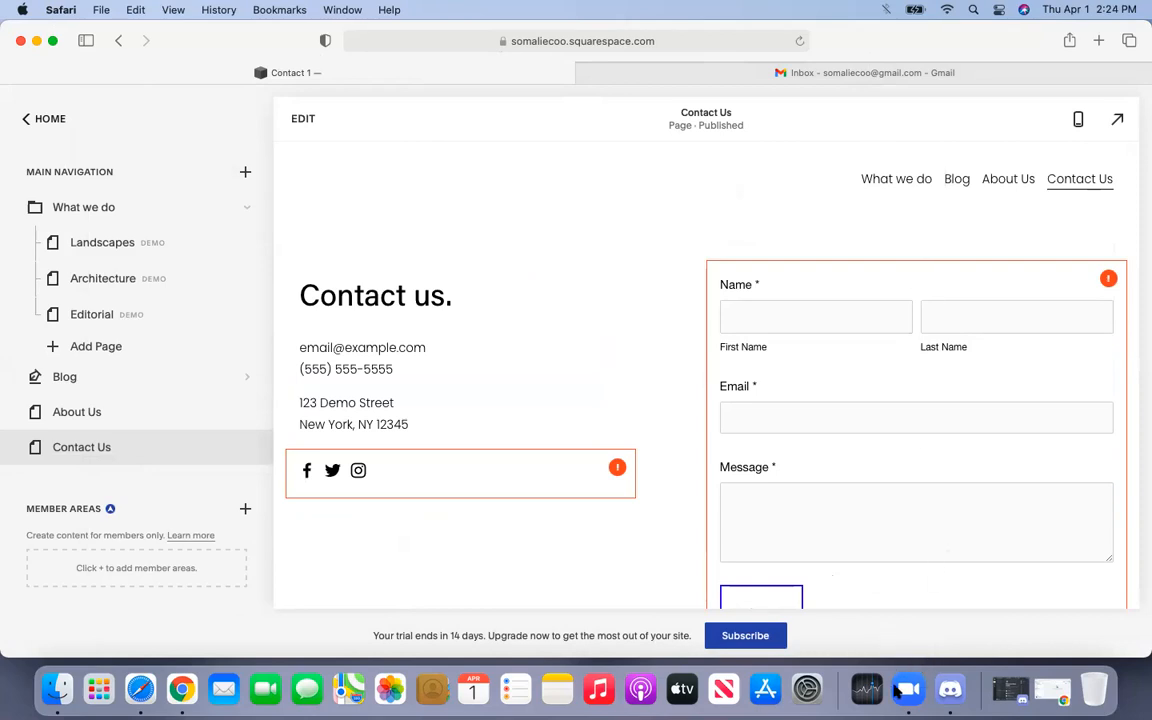
- Go full screen, test the First Name, Last Name, Message fields and Send, then show add-page options
click(53, 42)
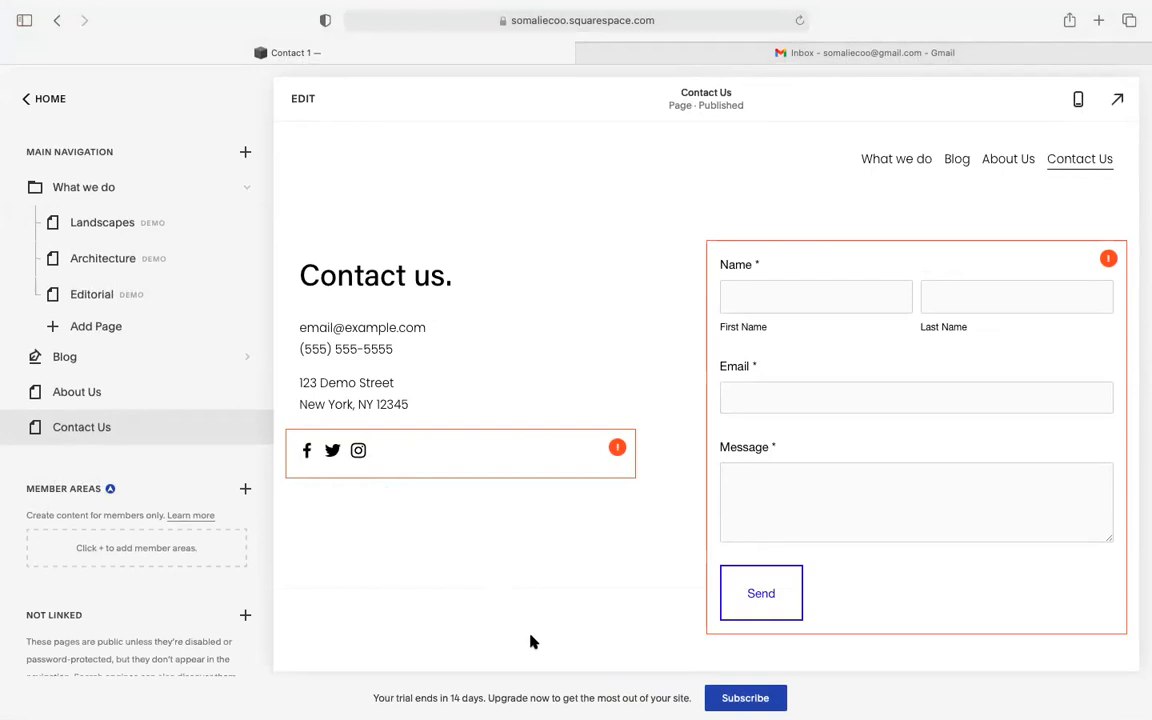
mouse_move(546, 700)
click(769, 303)
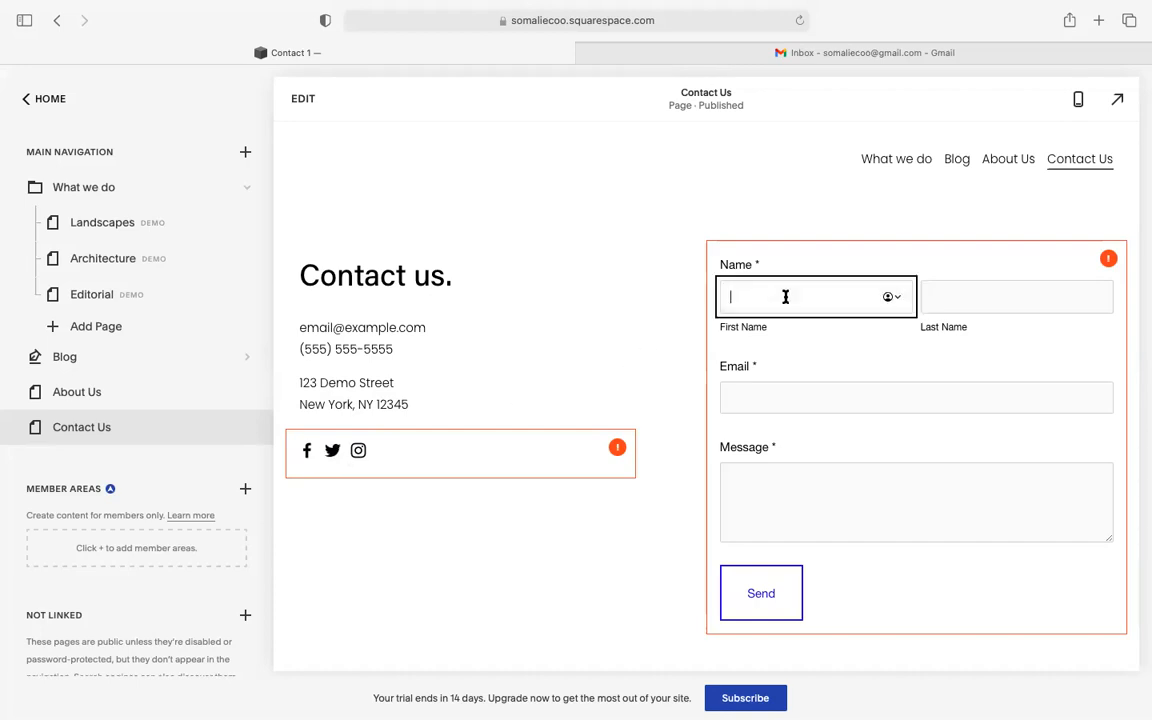
click(955, 289)
click(800, 497)
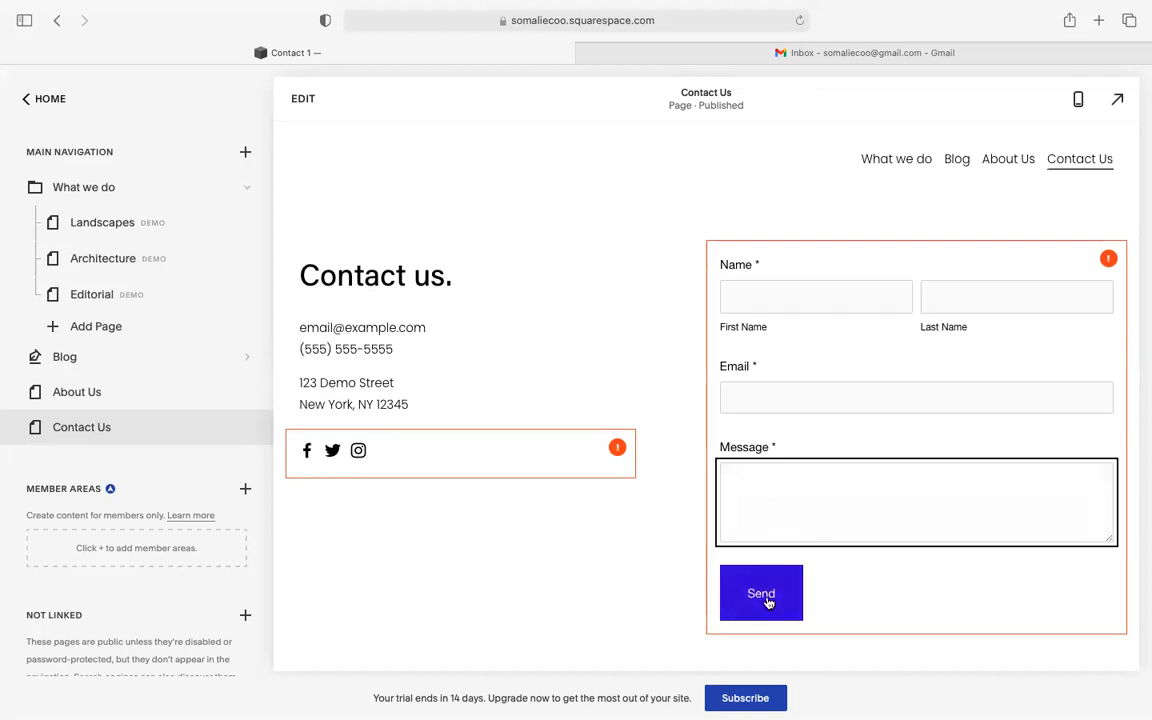
click(519, 553)
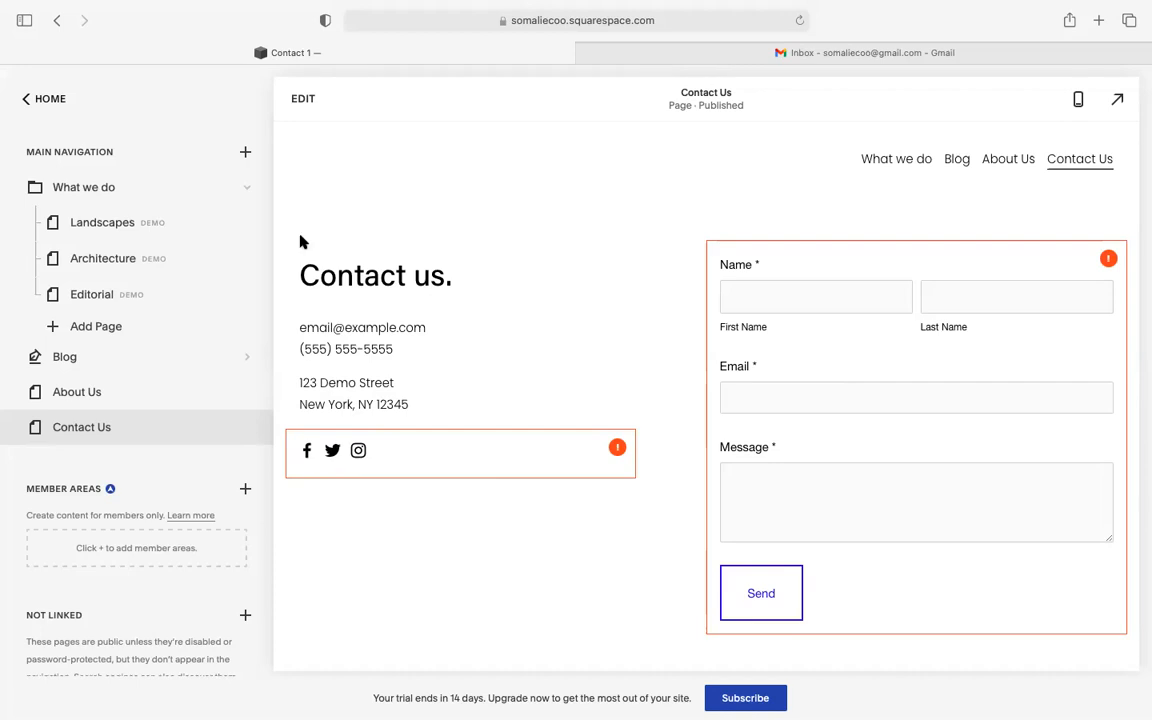
click(246, 152)
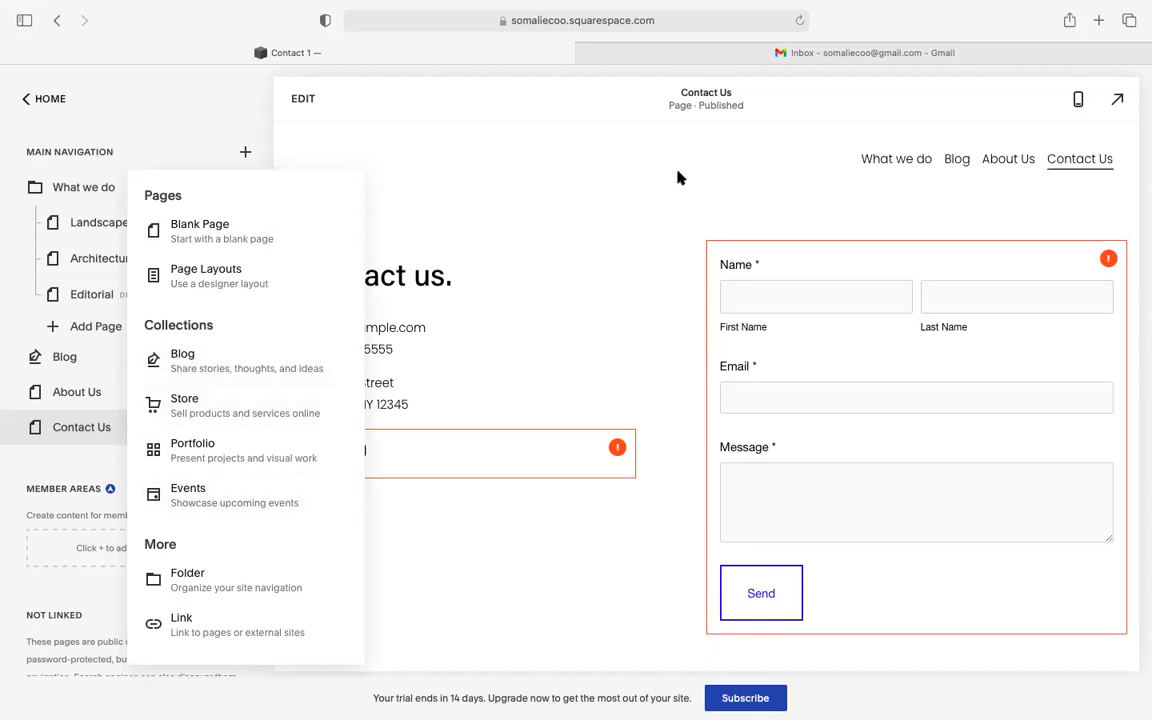
- Re-enter editing on the Contact Us page and choose Save from the DONE menu
double_click(616, 209)
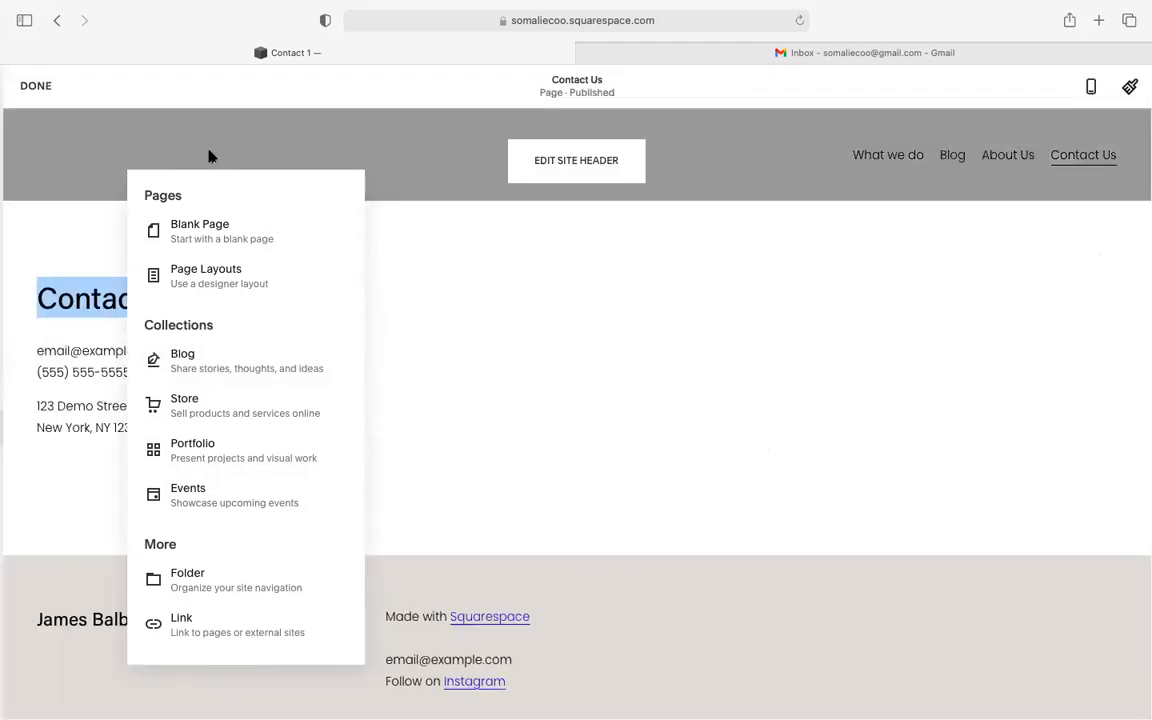
click(30, 86)
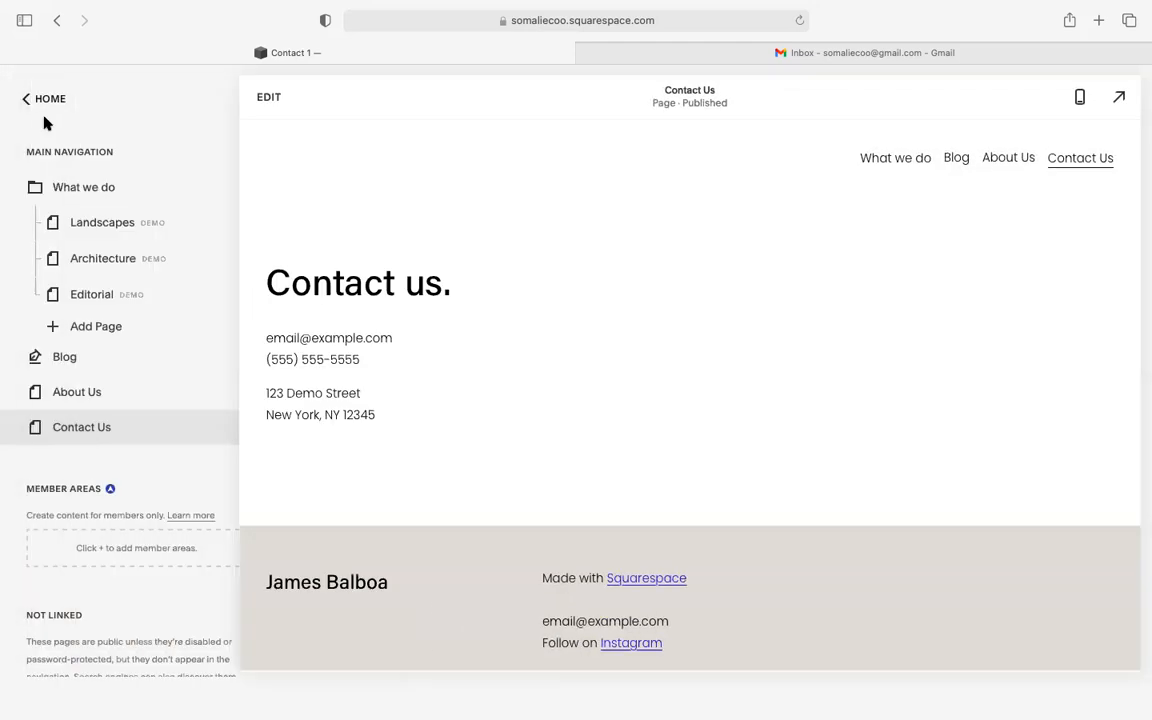
click(623, 187)
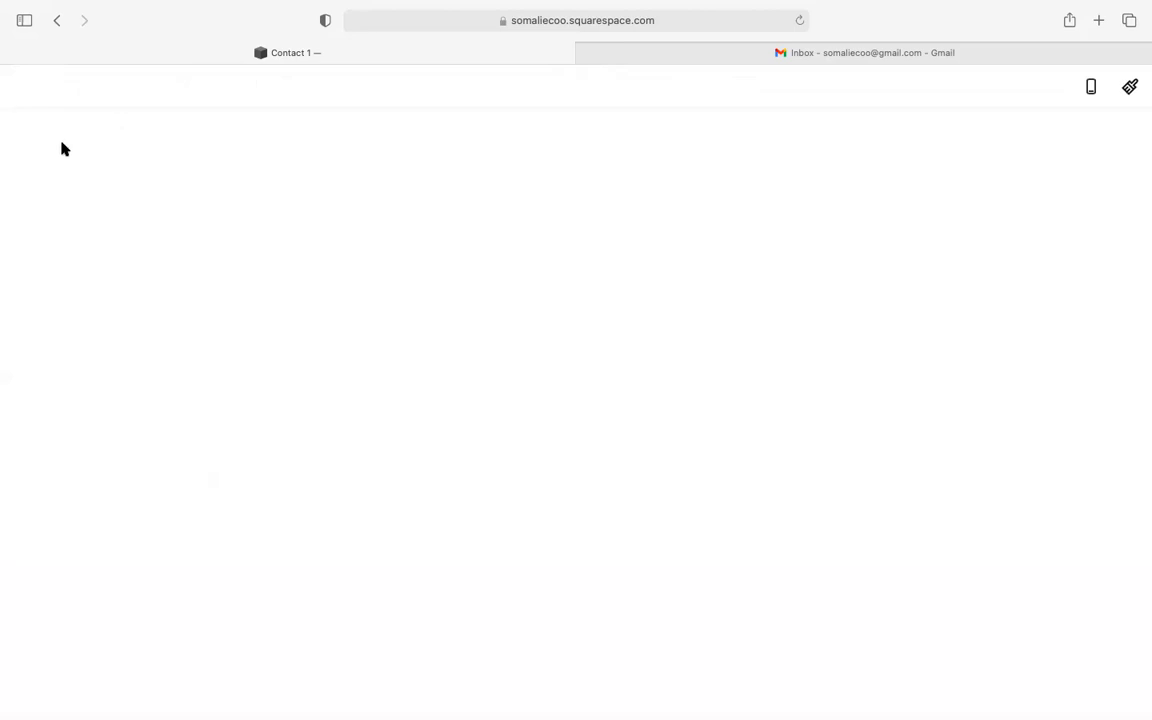
click(31, 86)
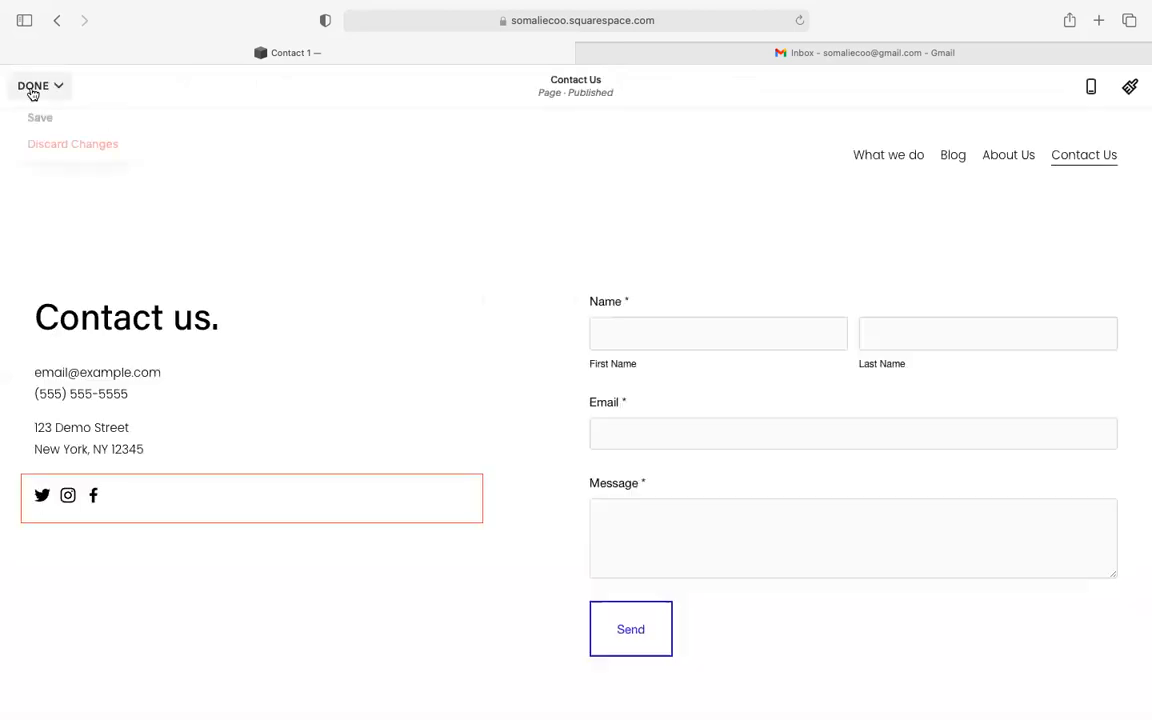
click(40, 117)
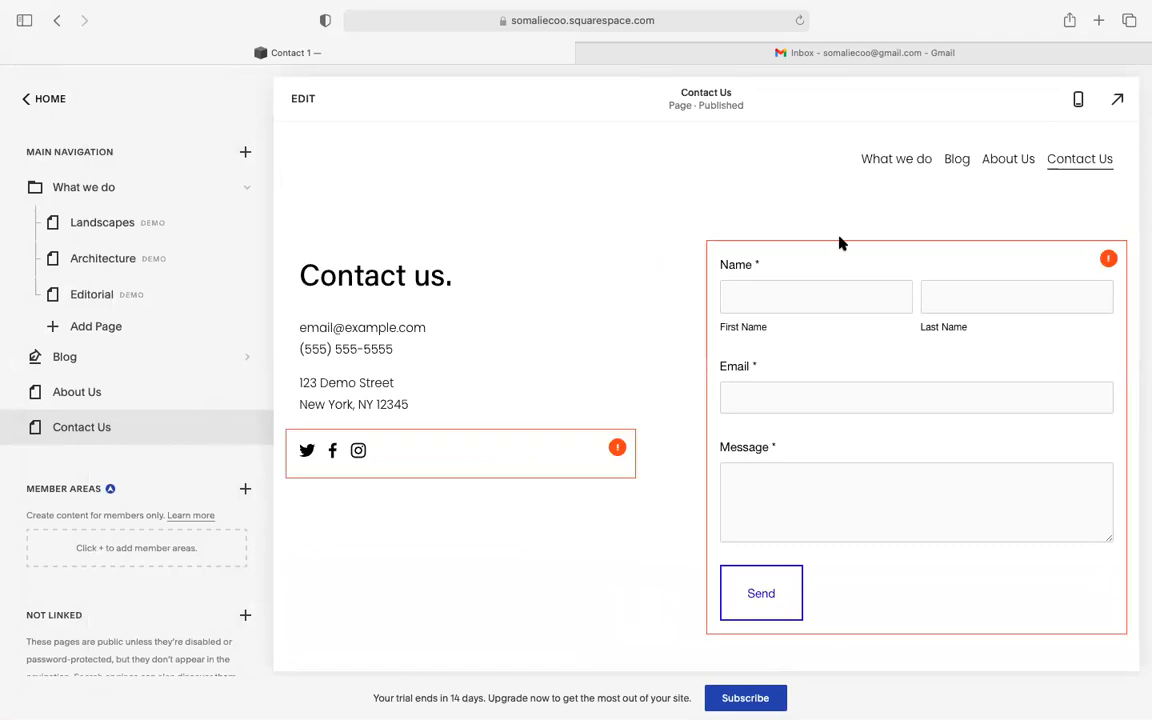
mouse_move(895, 160)
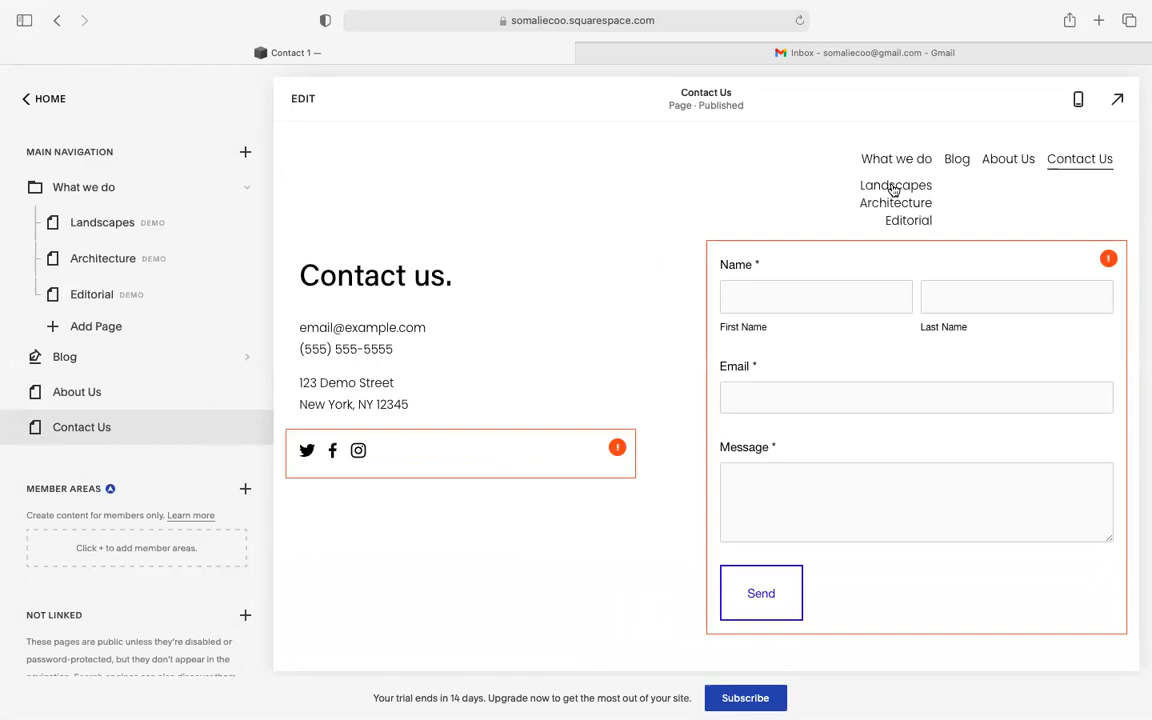
- Open the Landscapes page in the preview and scroll through it
click(894, 188)
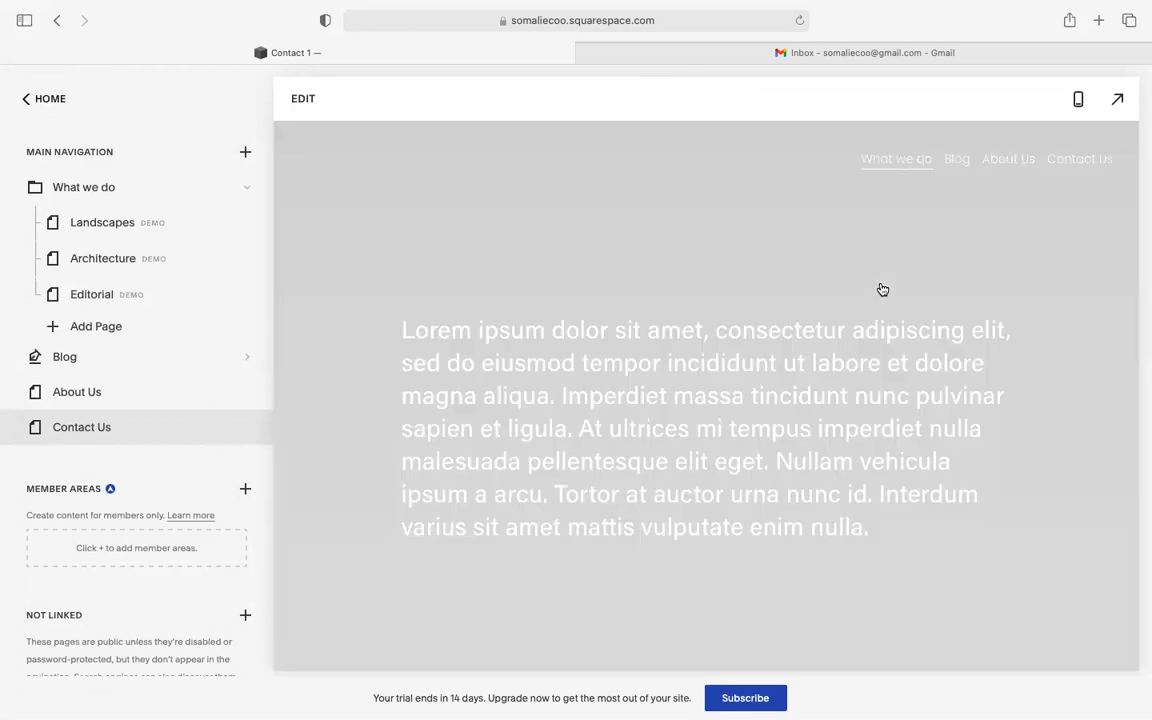
scroll(880, 288, down, 5)
scroll(882, 288, down, 10)
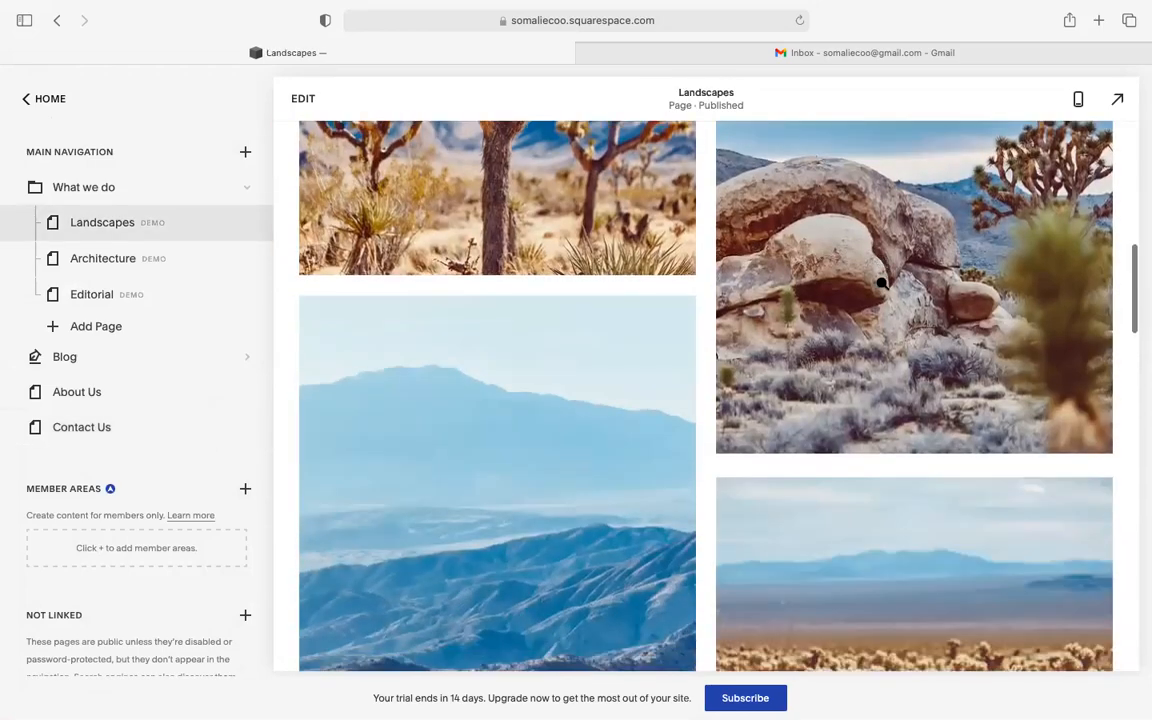
scroll(880, 280, up, 15)
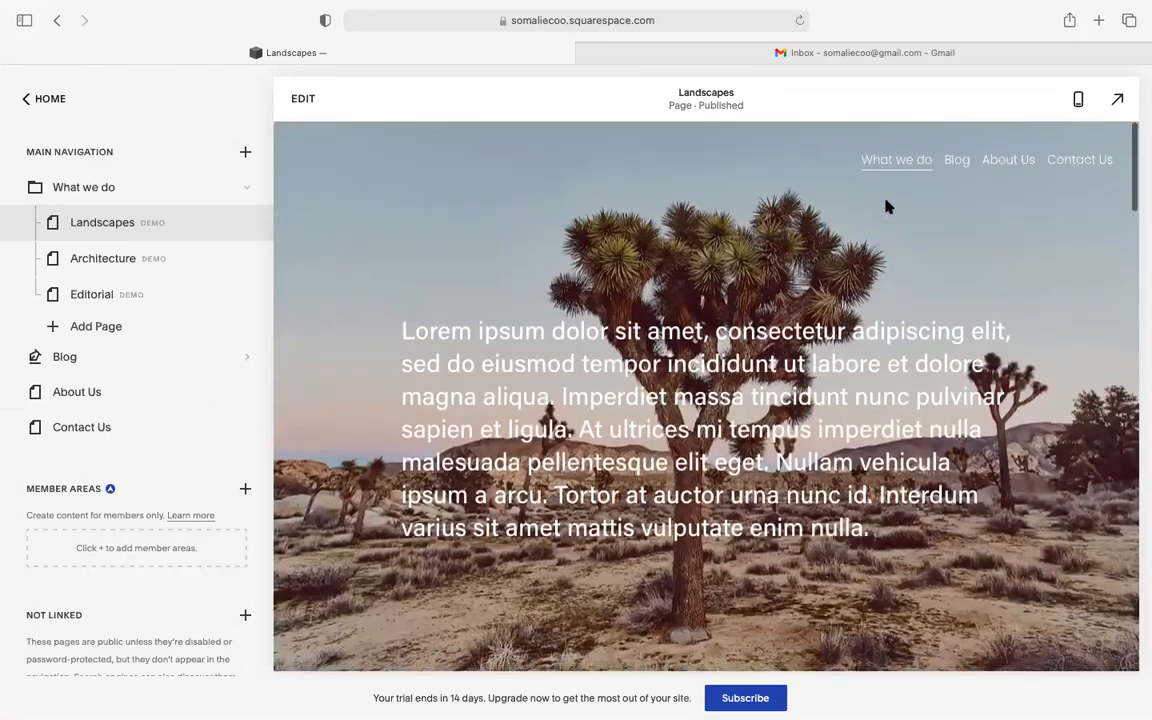
mouse_move(888, 170)
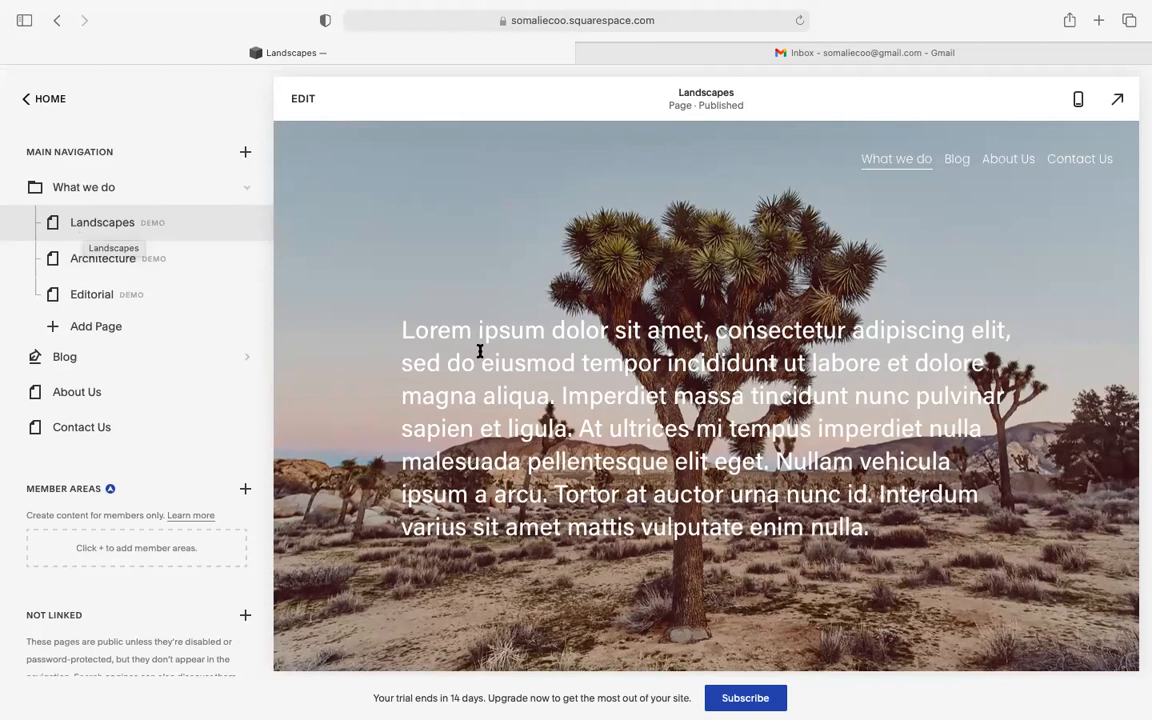
scroll(705, 373, down, 2)
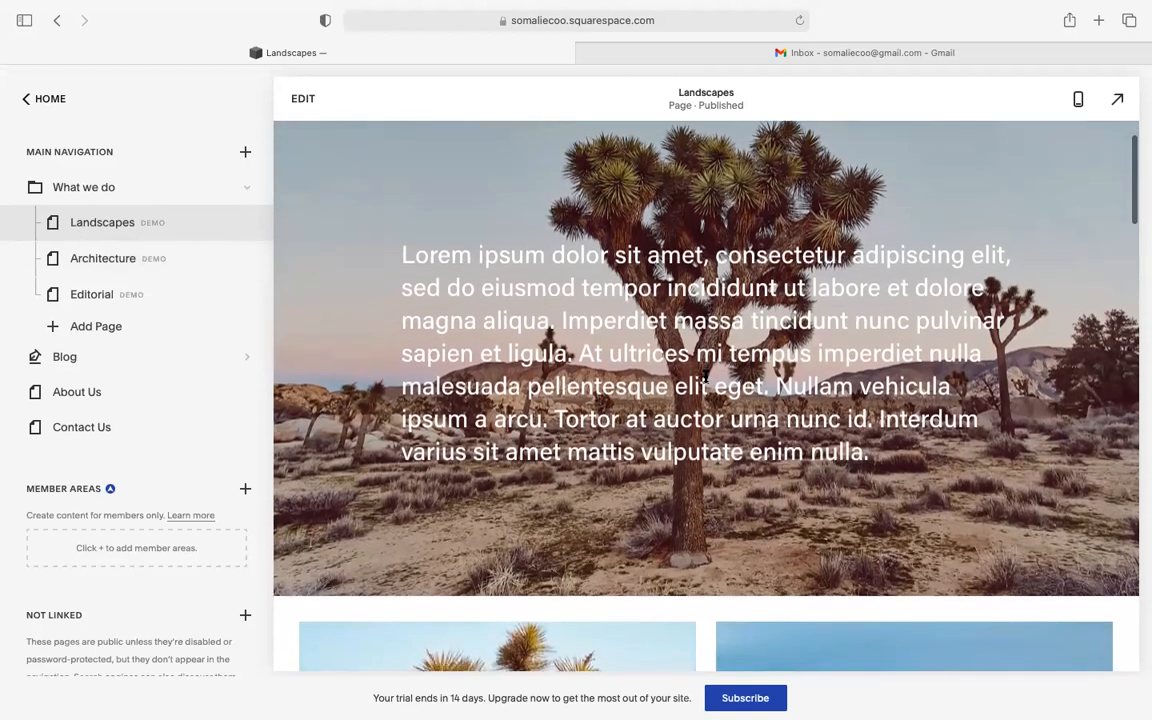
scroll(705, 375, up, 2)
scroll(610, 364, down, 15)
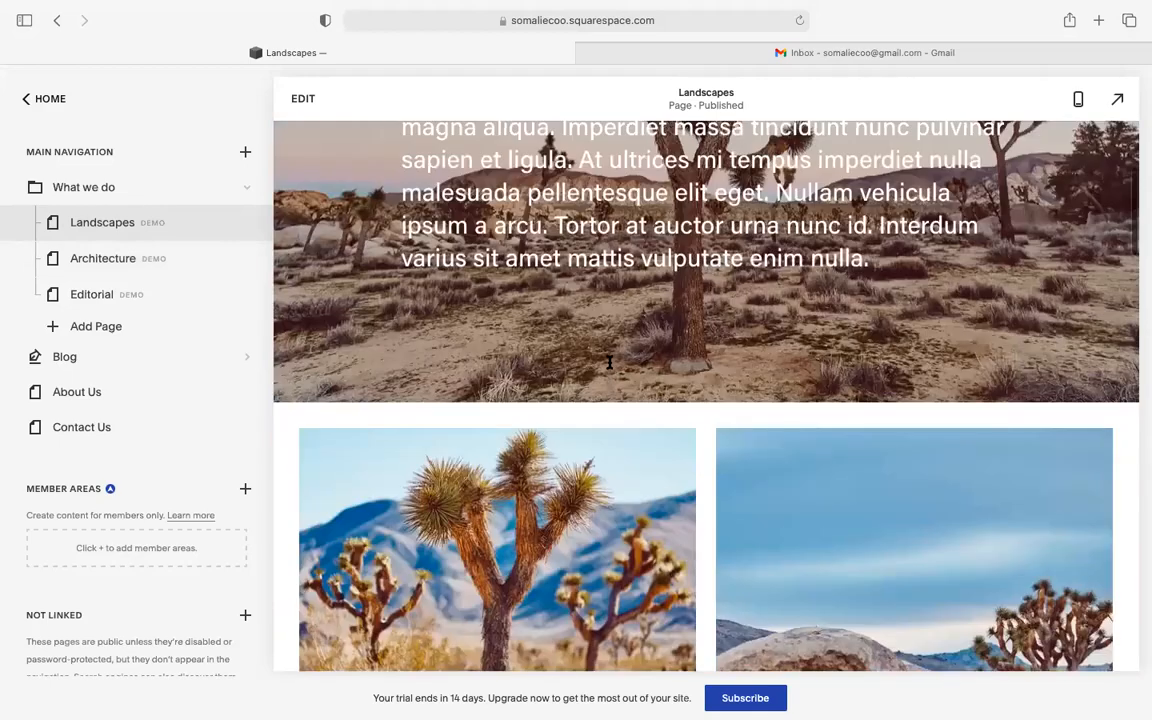
scroll(610, 364, down, 15)
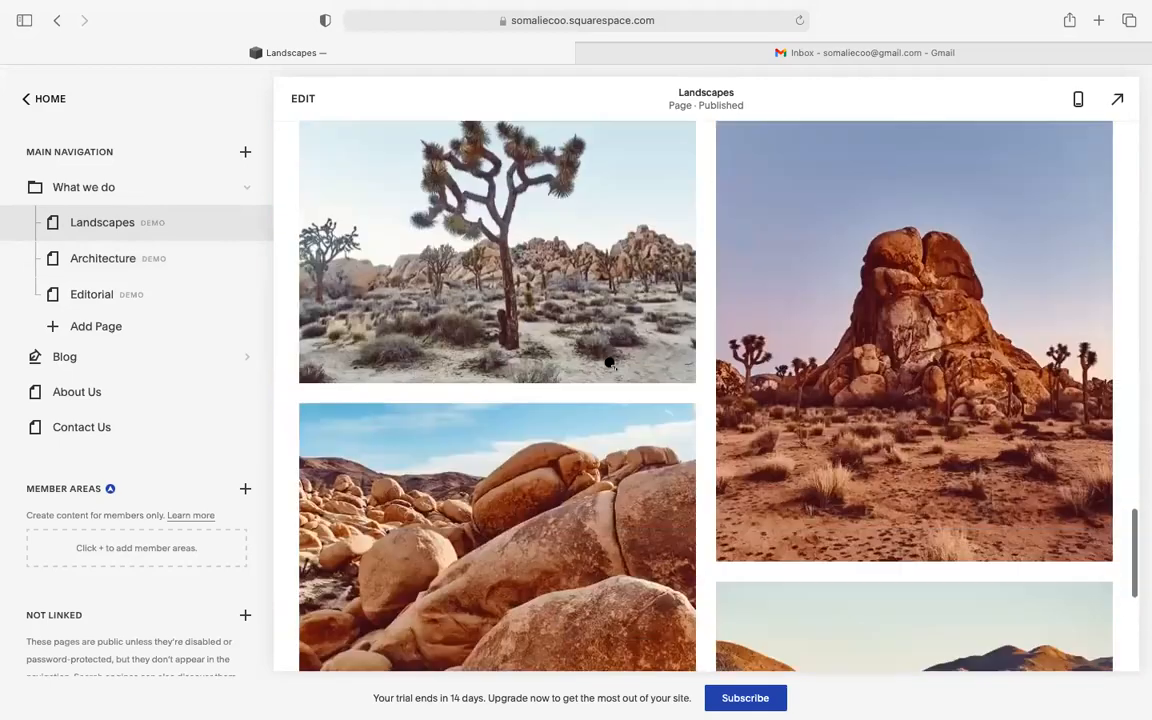
scroll(610, 364, up, 20)
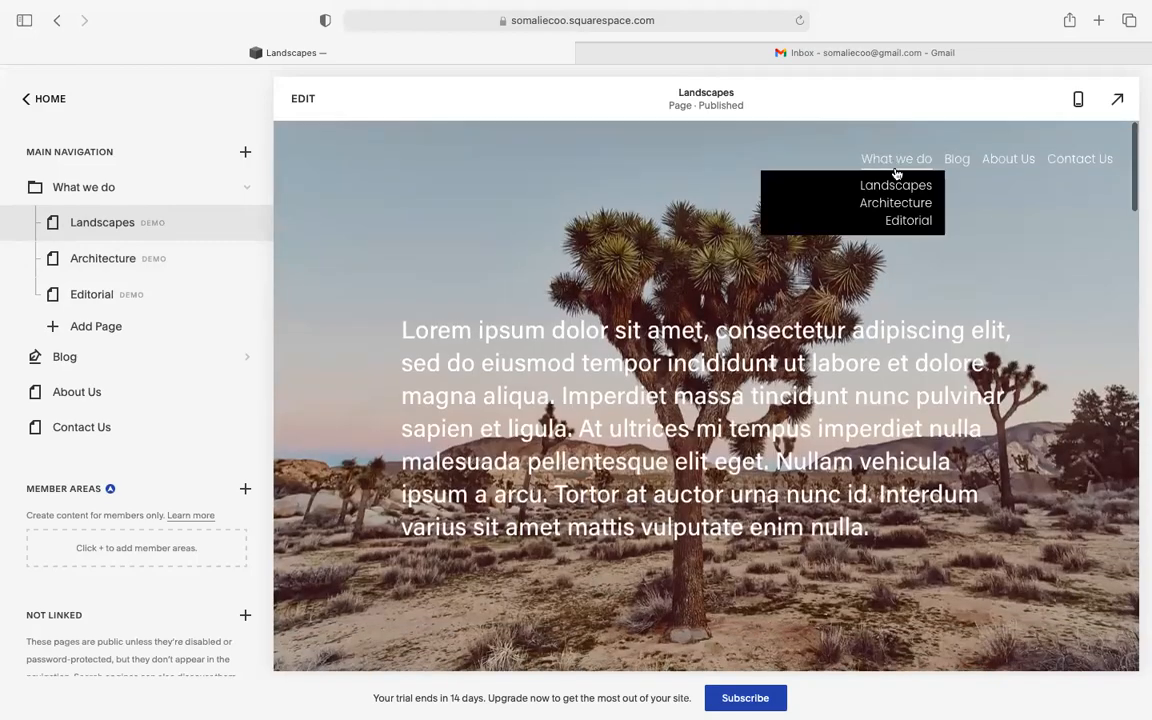
- Open the Architecture demo page from the What we do menu and scroll through it
click(895, 206)
scroll(787, 375, down, 5)
scroll(787, 374, down, 10)
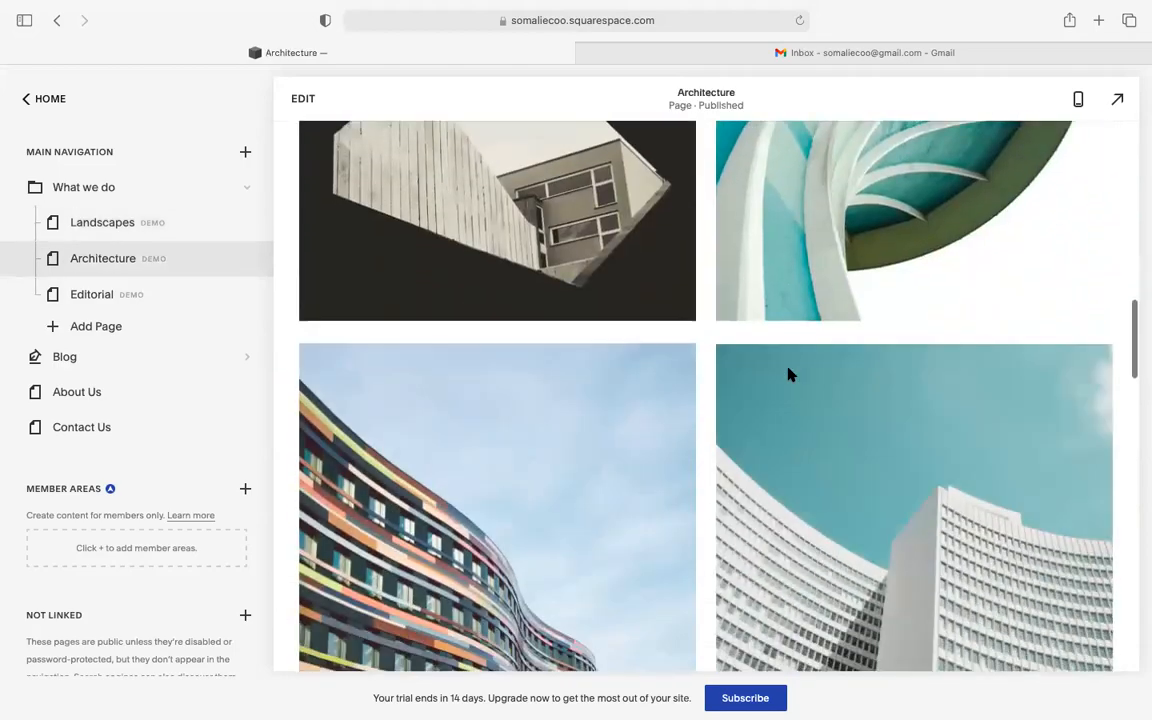
scroll(787, 374, down, 5)
scroll(787, 374, up, 10)
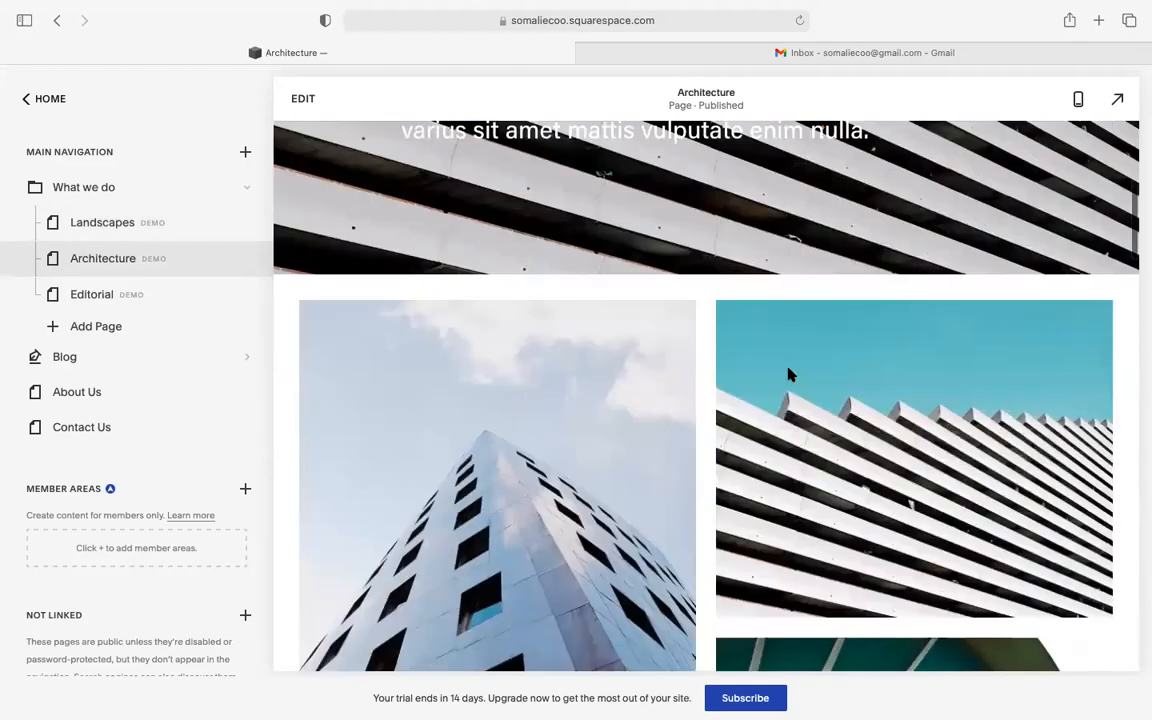
scroll(787, 374, up, 5)
- Open the Editorial demo page and scroll its preview
mouse_move(889, 162)
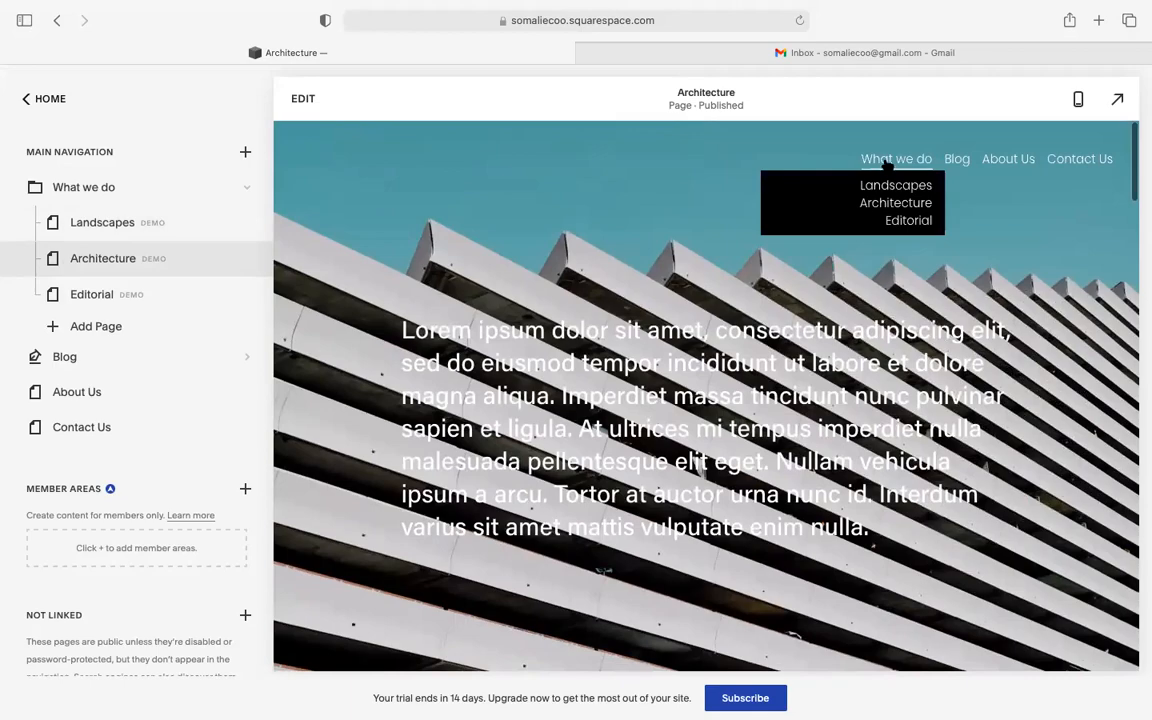
click(898, 229)
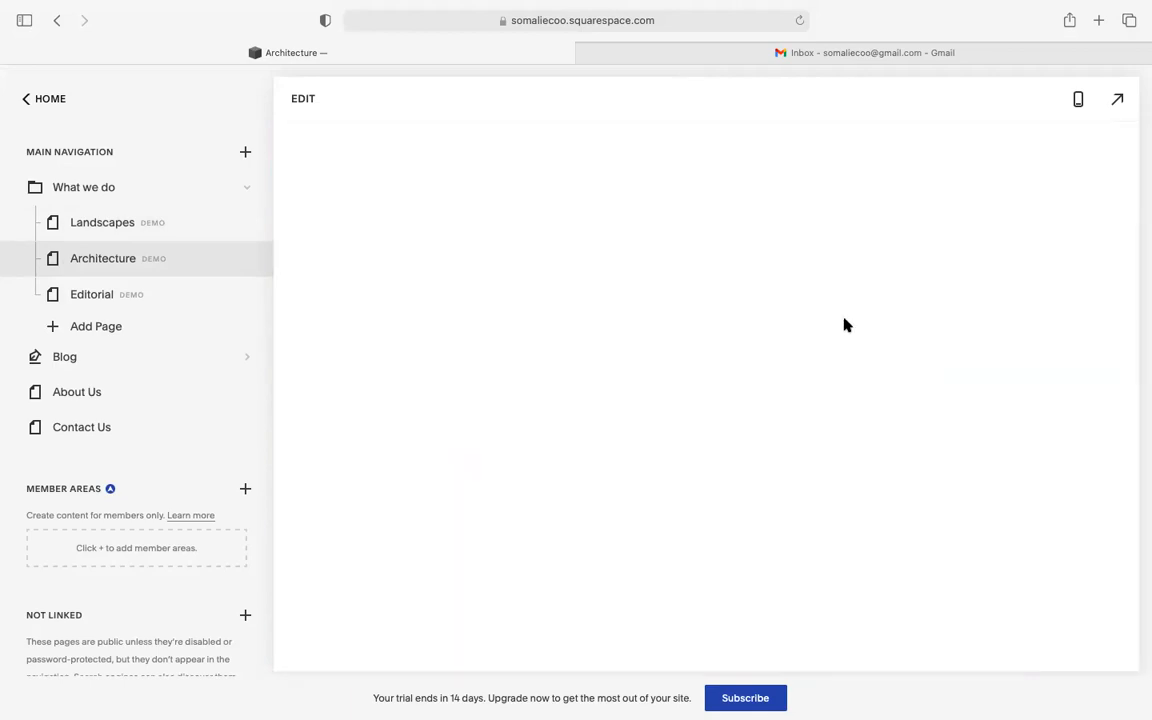
scroll(845, 325, down, 5)
scroll(845, 325, down, 10)
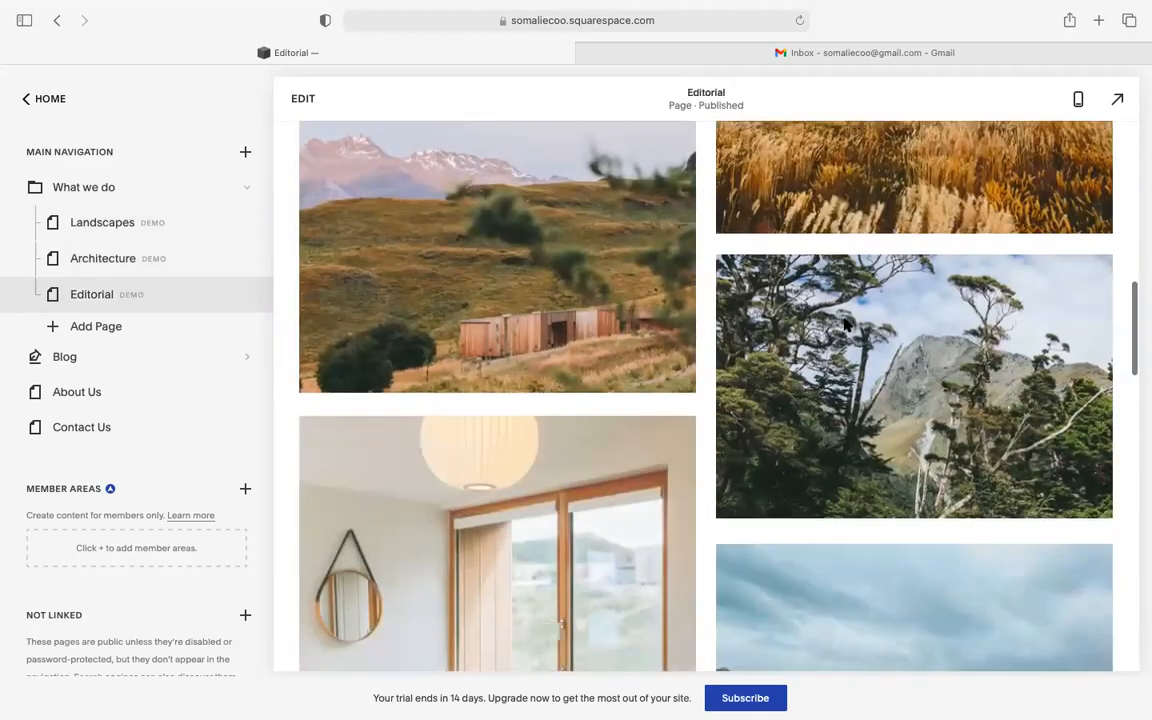
scroll(845, 325, up, 15)
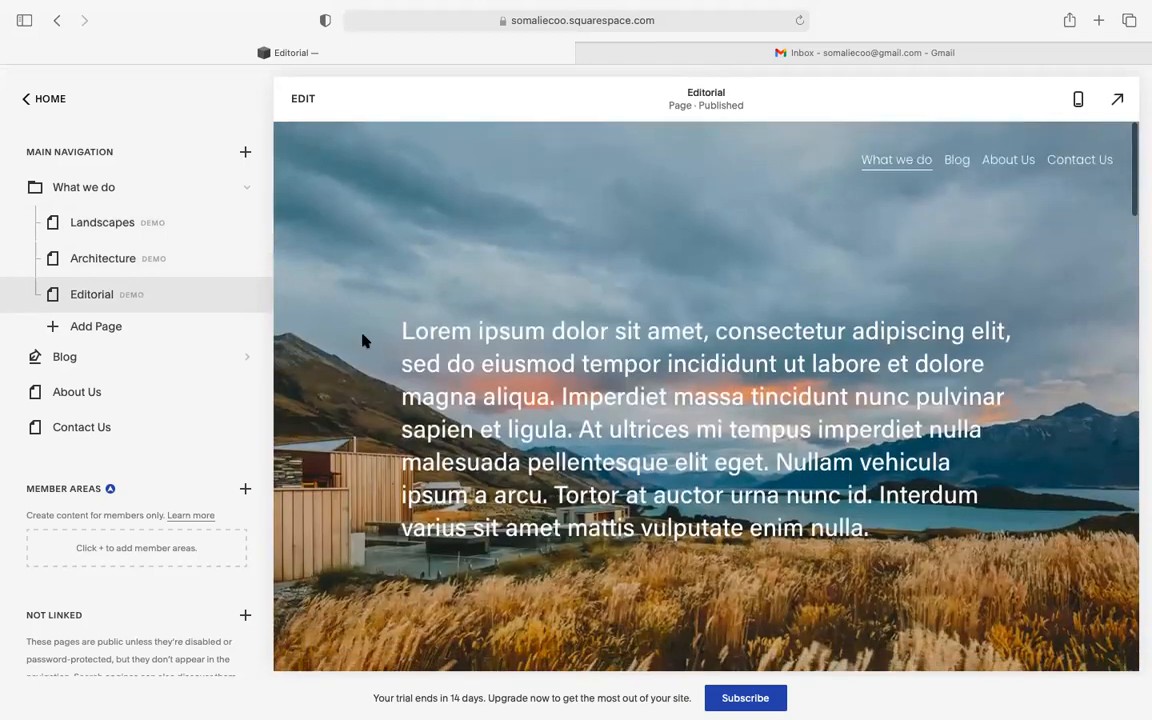
- Preview the Portfolio page layouts, then close the Portfolio picker
click(245, 152)
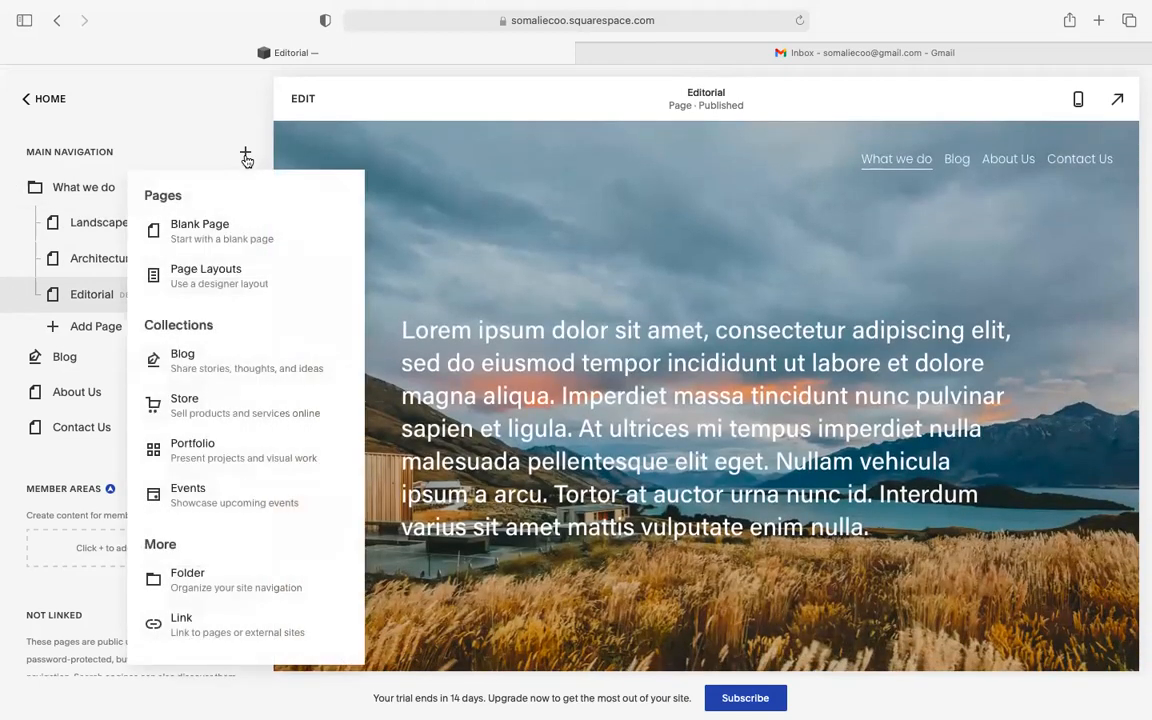
click(224, 452)
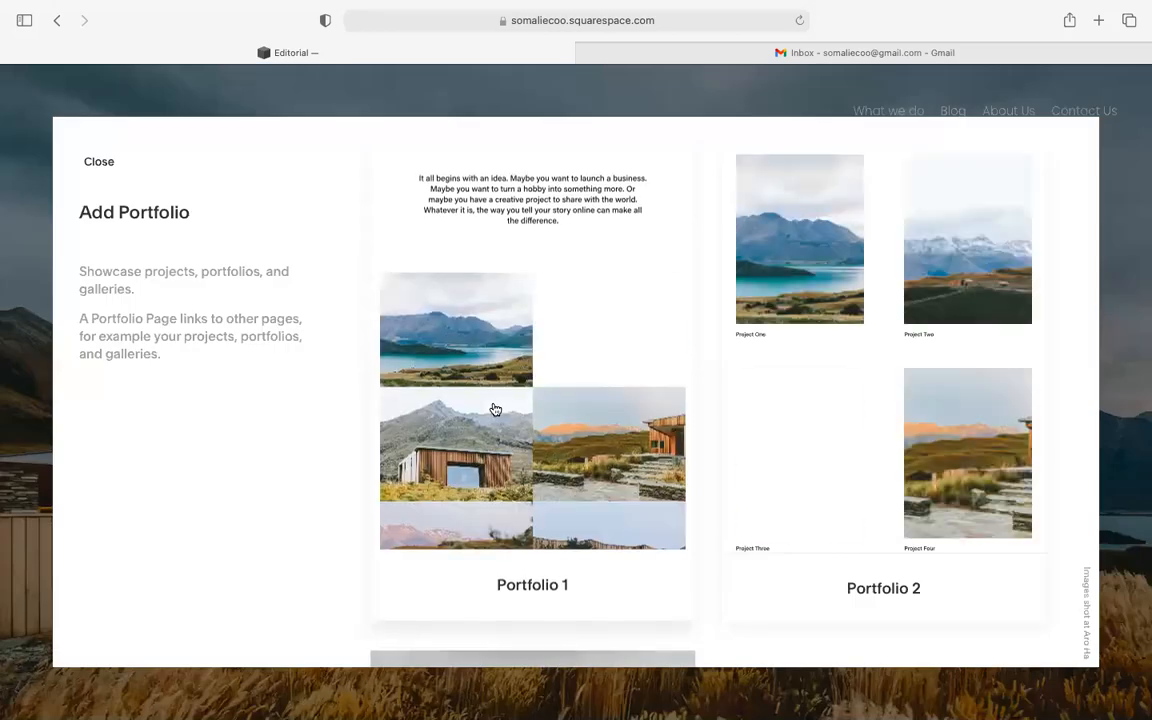
scroll(495, 410, down, 3)
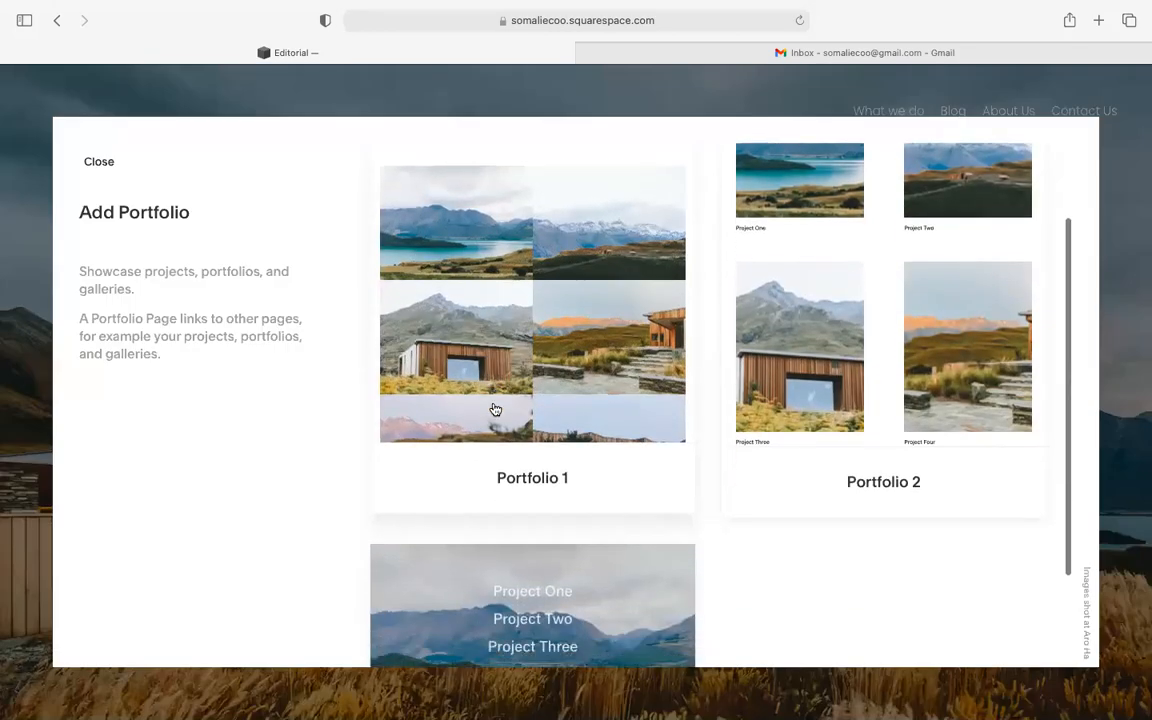
click(97, 163)
- Open the Page Layouts library for a new page, then exit full screen and minimise the browser
click(245, 152)
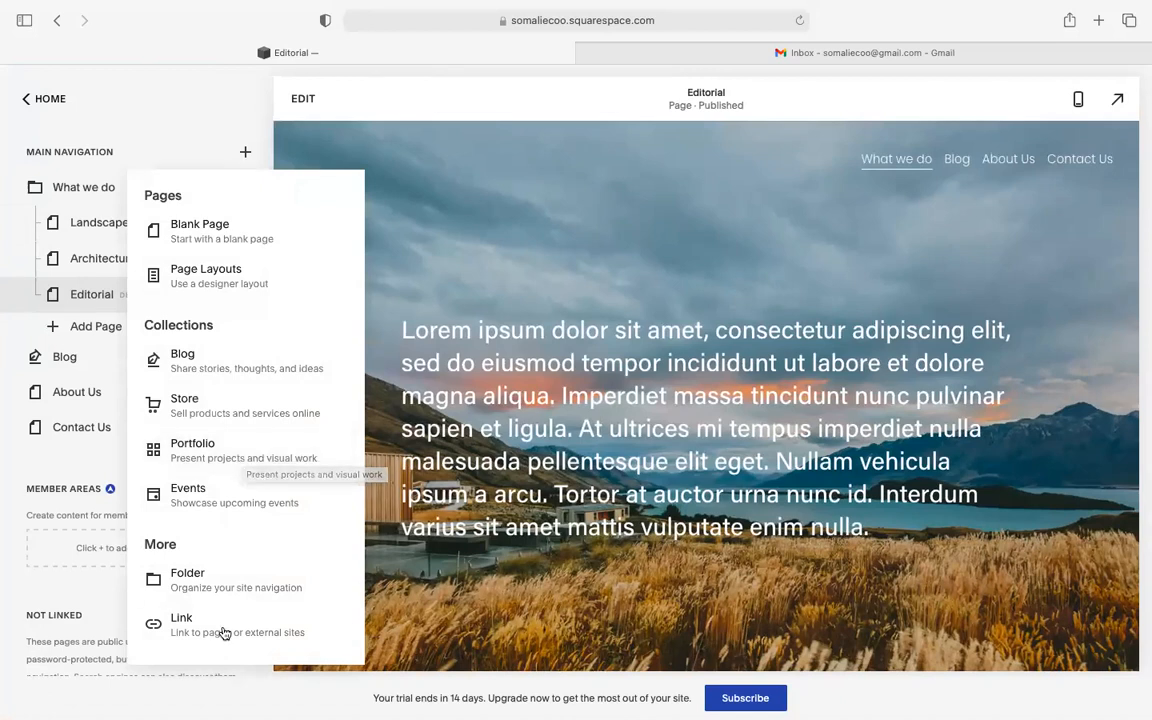
click(253, 288)
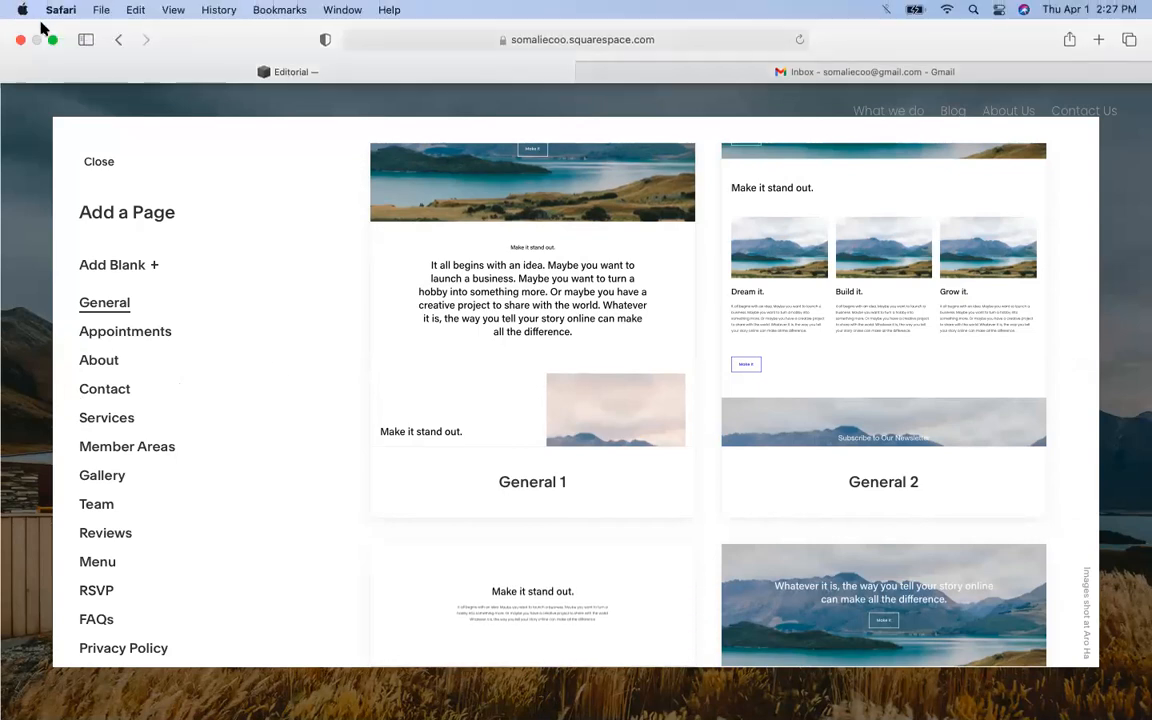
click(53, 40)
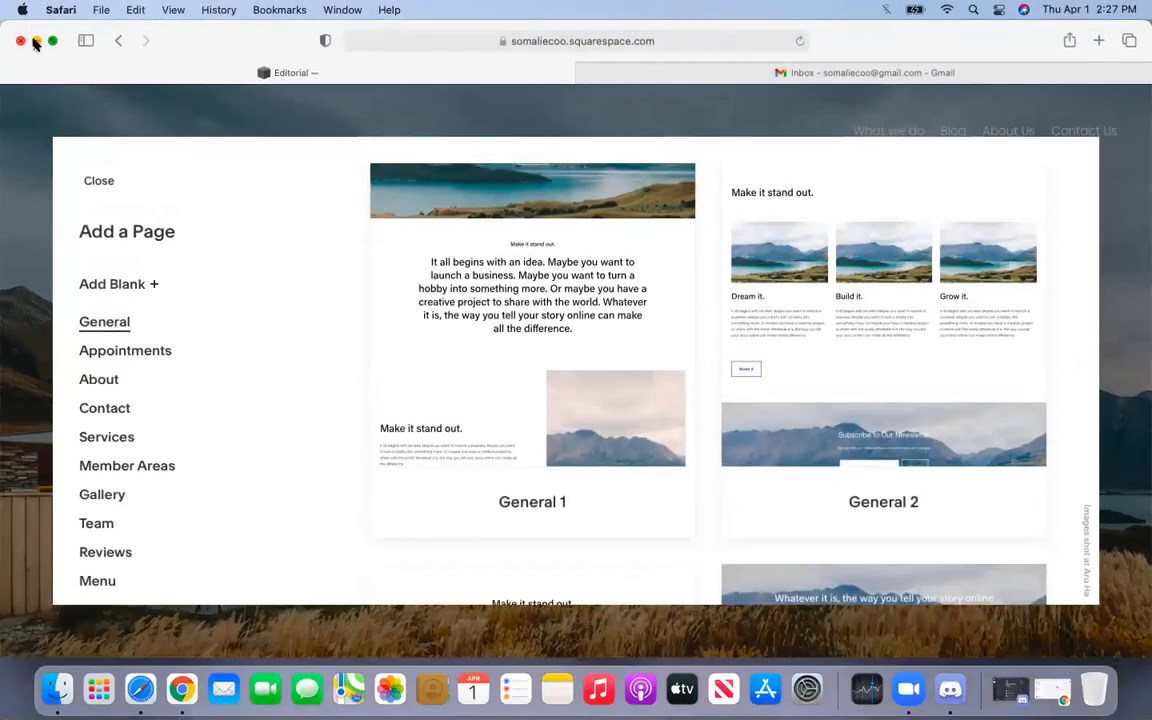
click(35, 40)
- Approve all pending member requests in the Facebook group
click(175, 689)
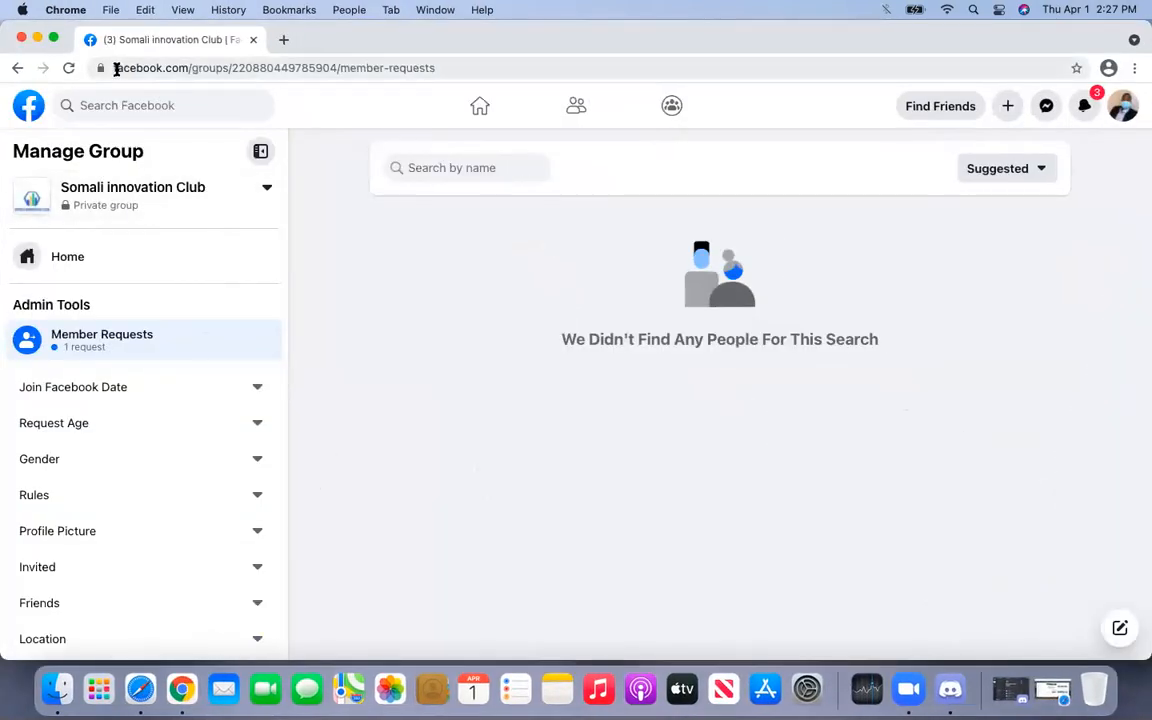
click(70, 69)
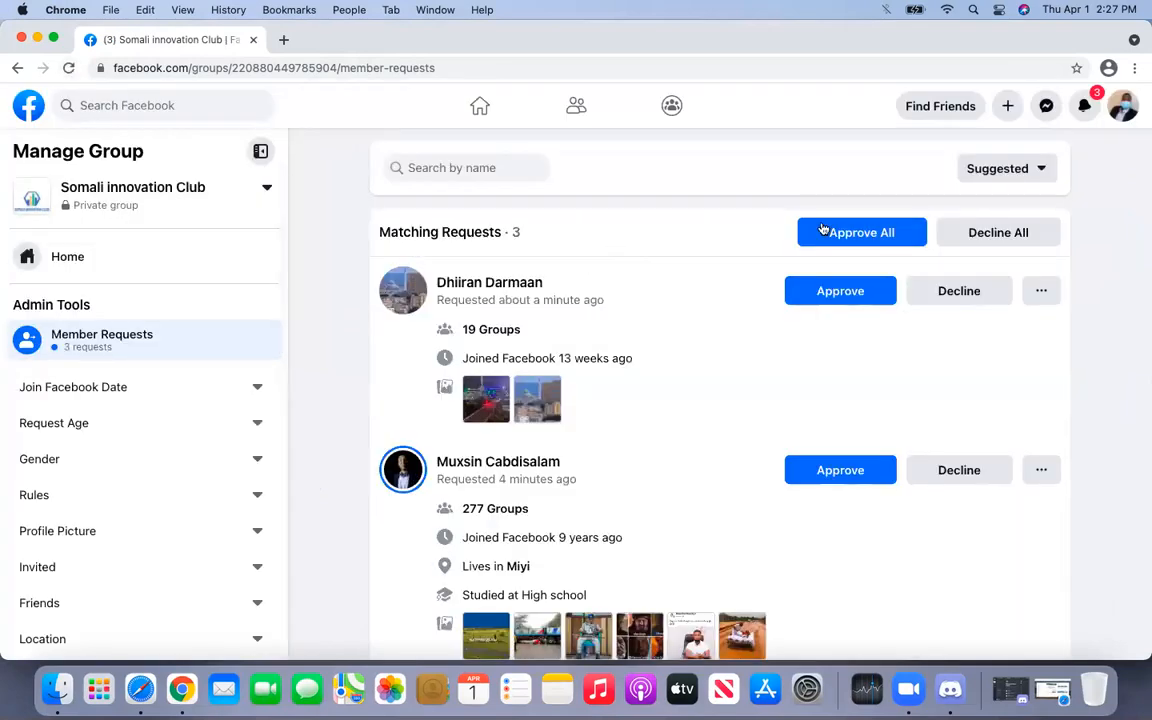
click(866, 232)
click(749, 411)
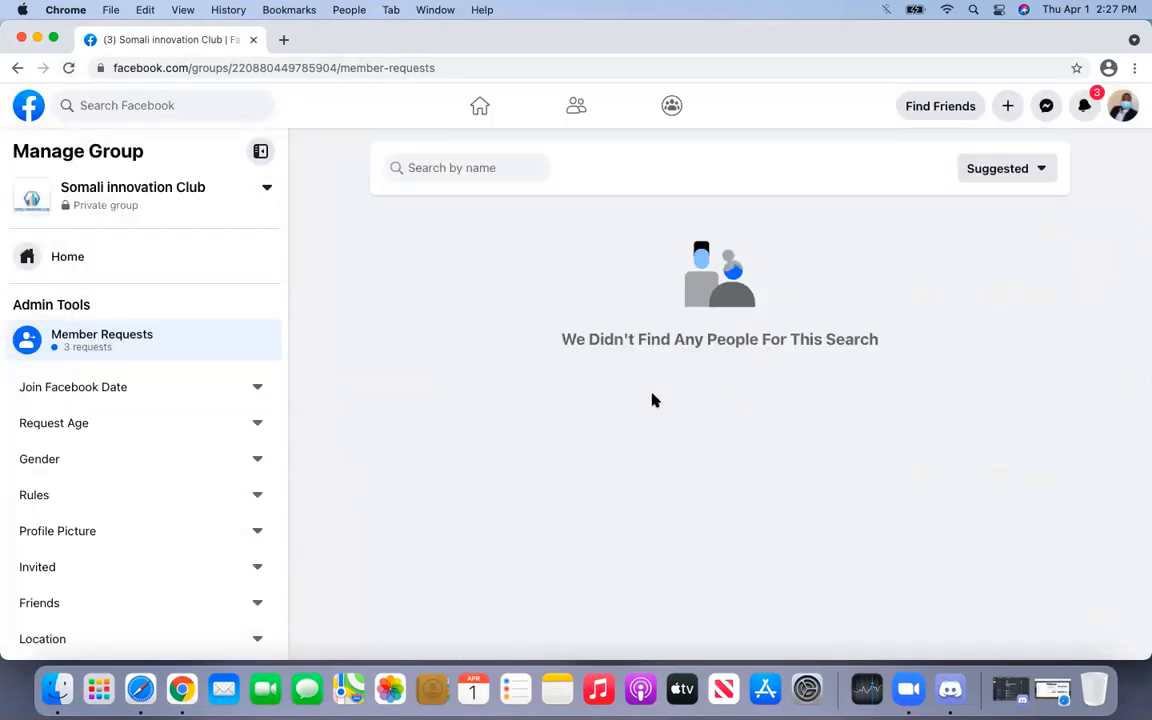
- Post the Zoom meeting link to the group's feed
click(206, 256)
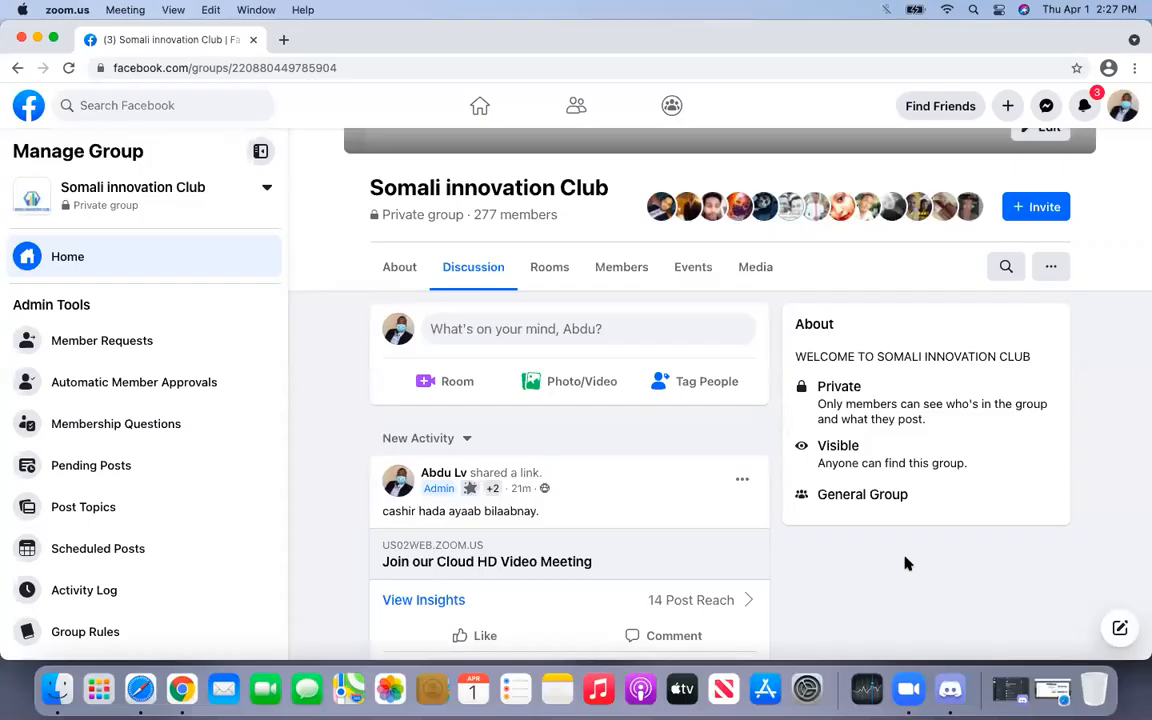
click(480, 338)
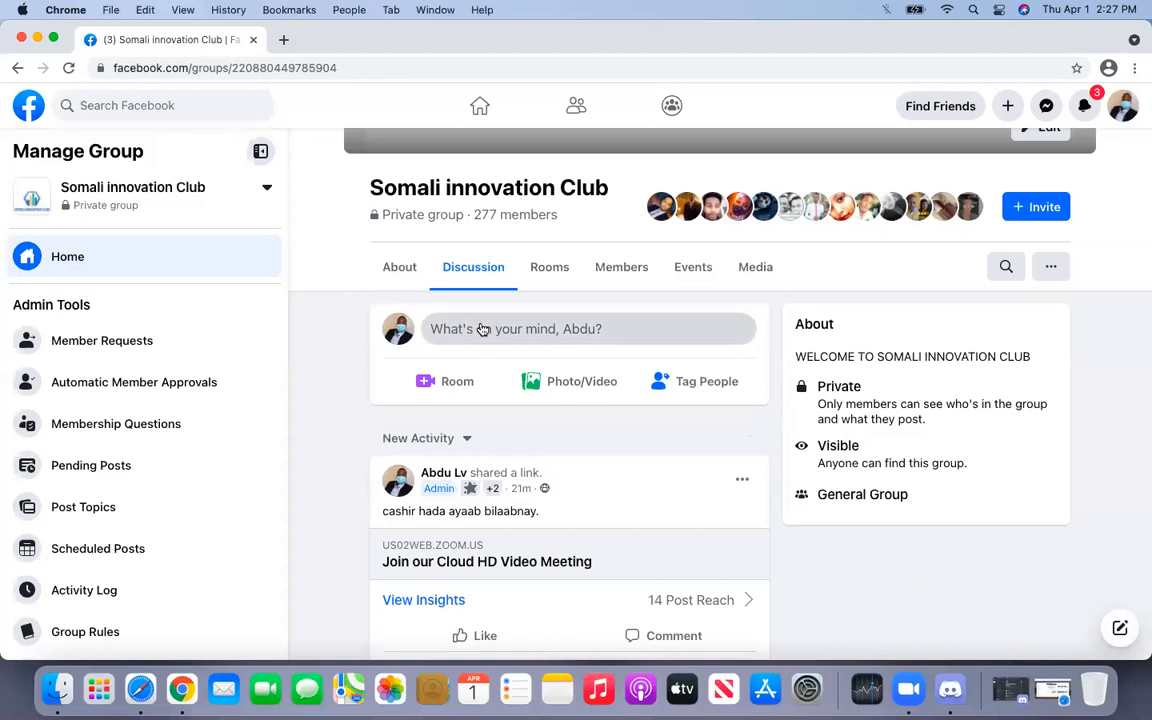
key(super+v)
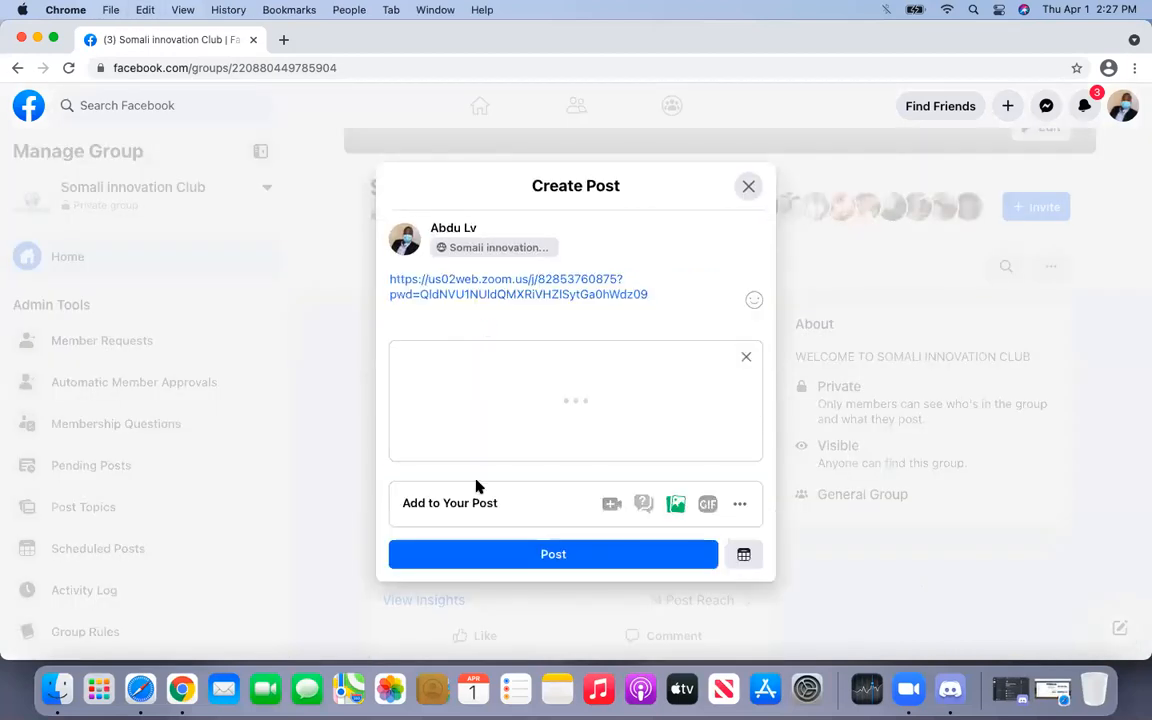
click(508, 500)
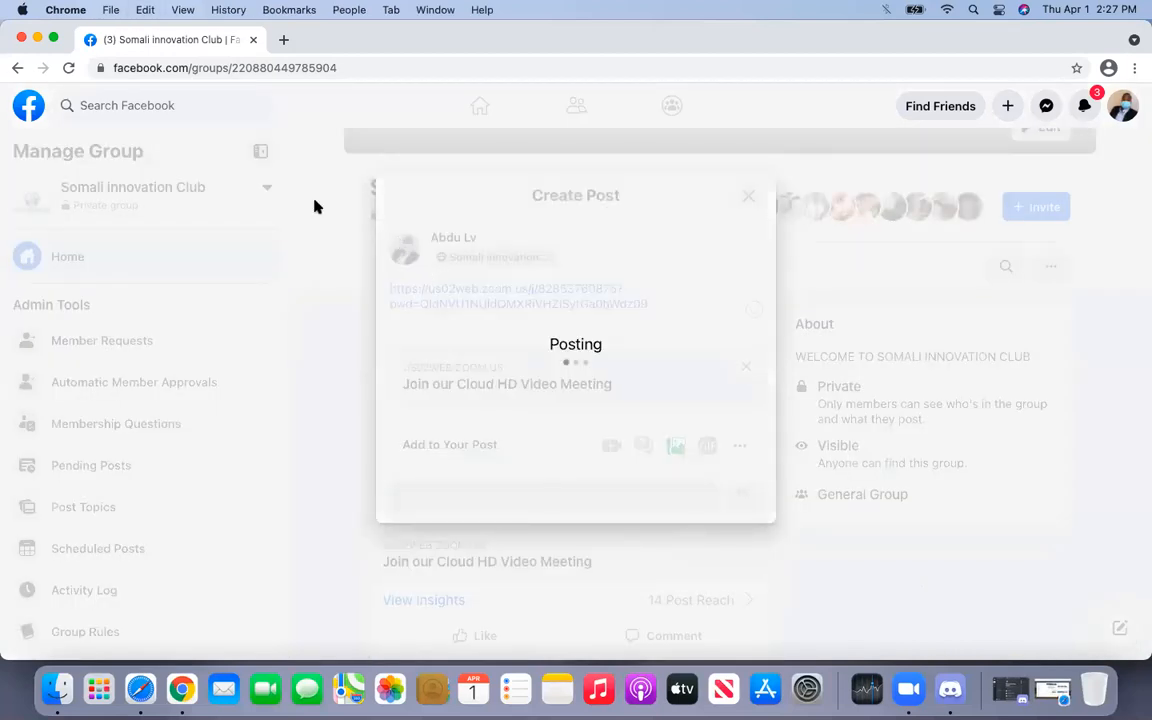
- Minimise the Facebook window and return to the Squarespace window
click(38, 38)
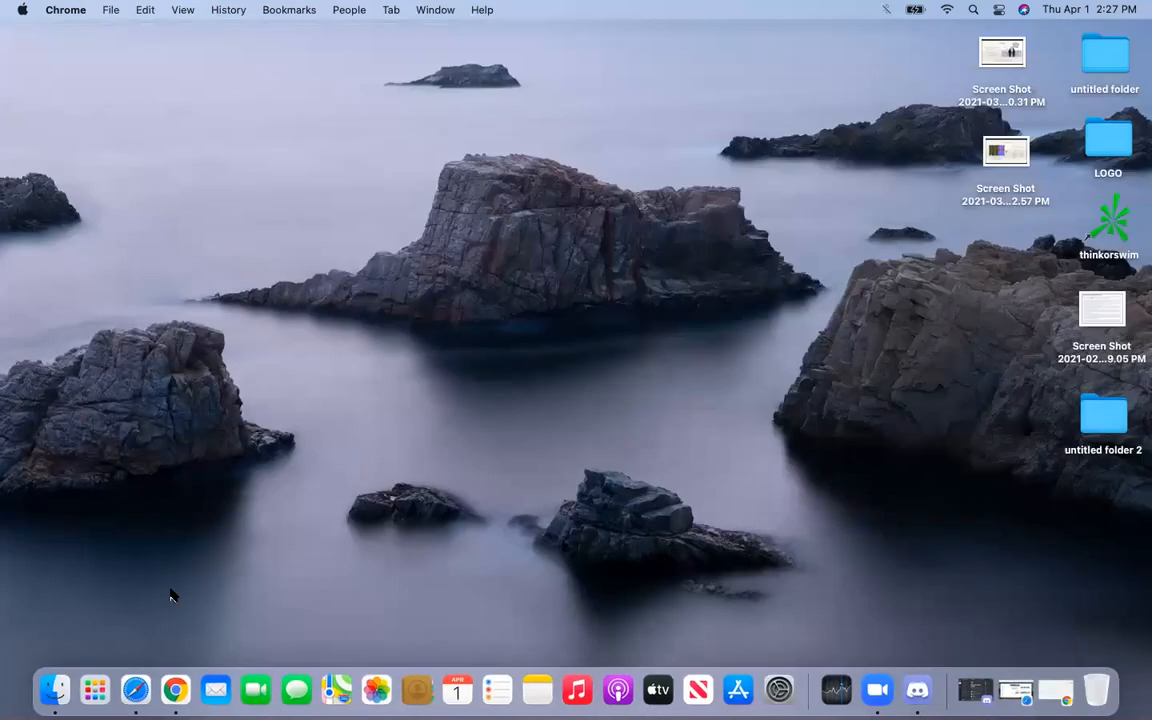
click(175, 693)
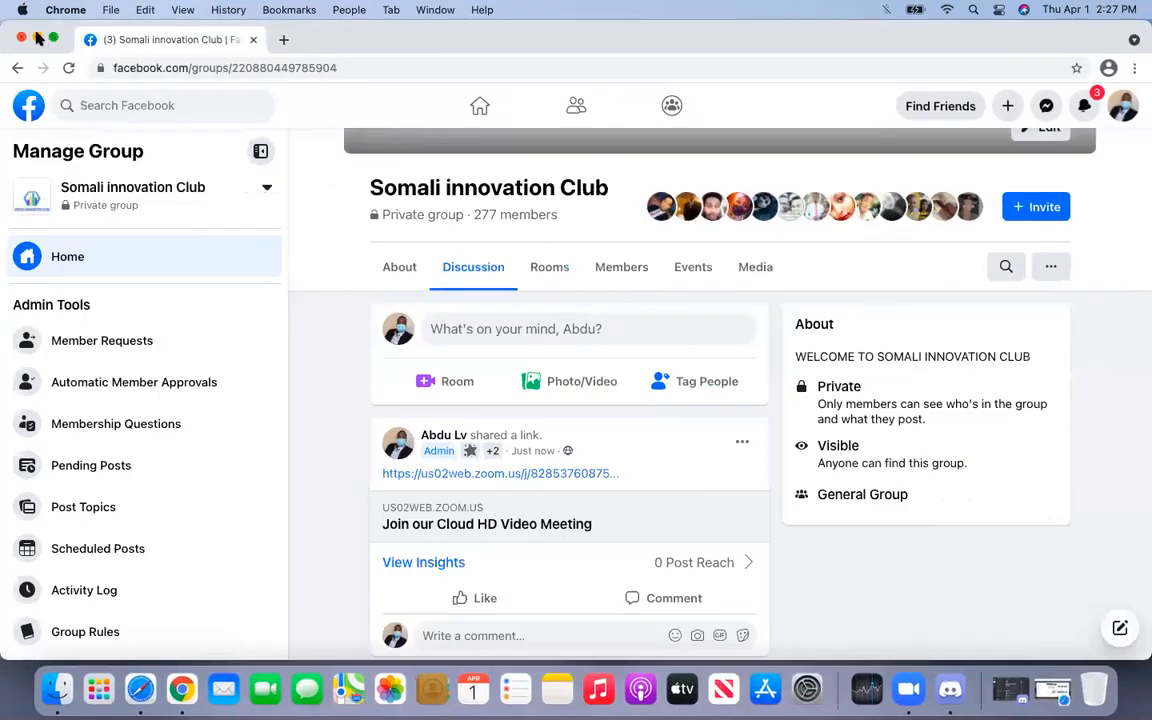
click(38, 38)
click(138, 690)
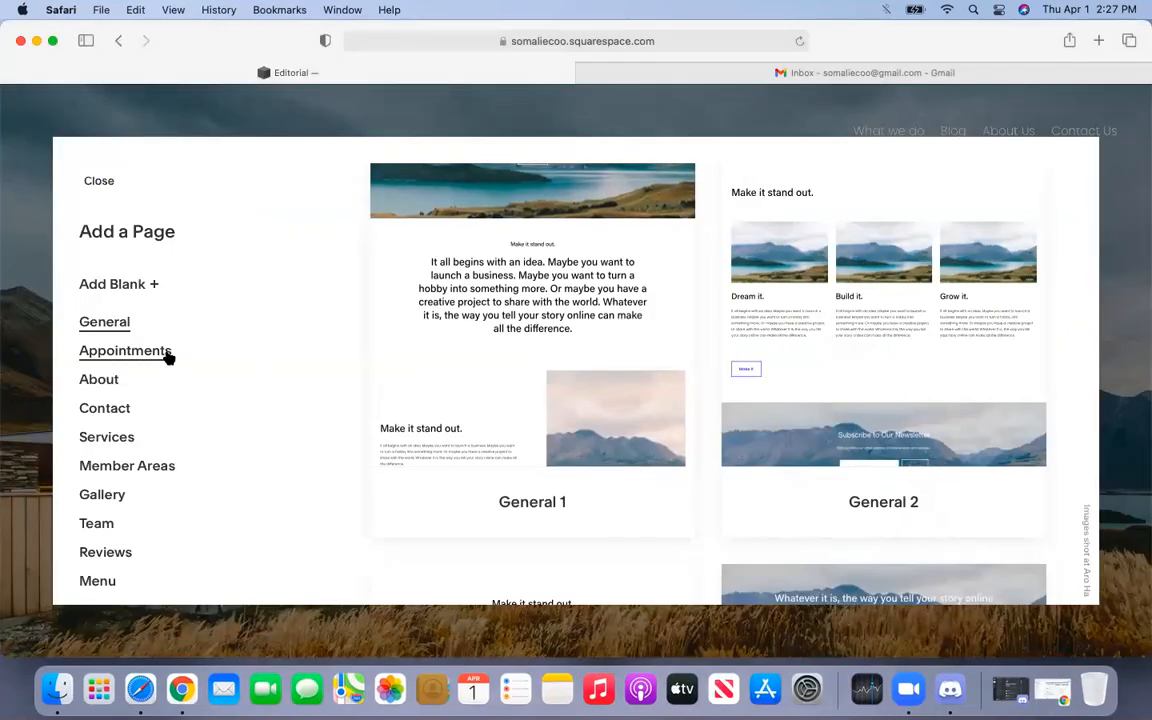
- Select the Appointments category and scroll to compare layouts Appointments 1 through 4
click(126, 351)
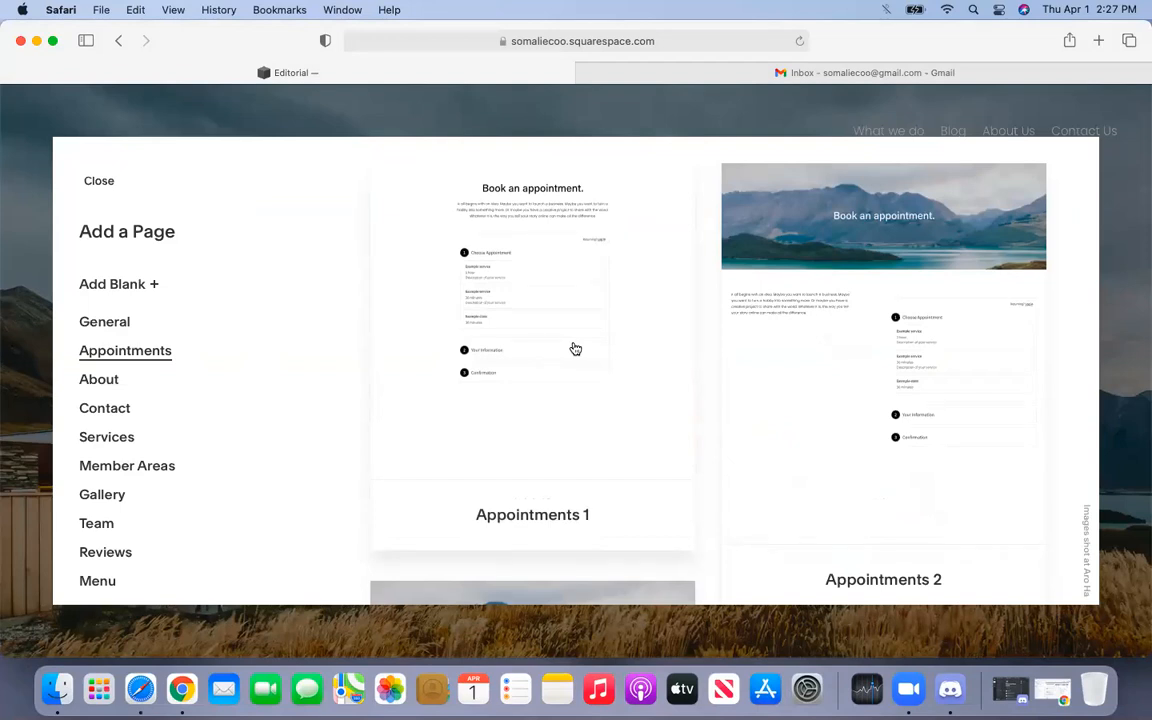
scroll(575, 348, down, 8)
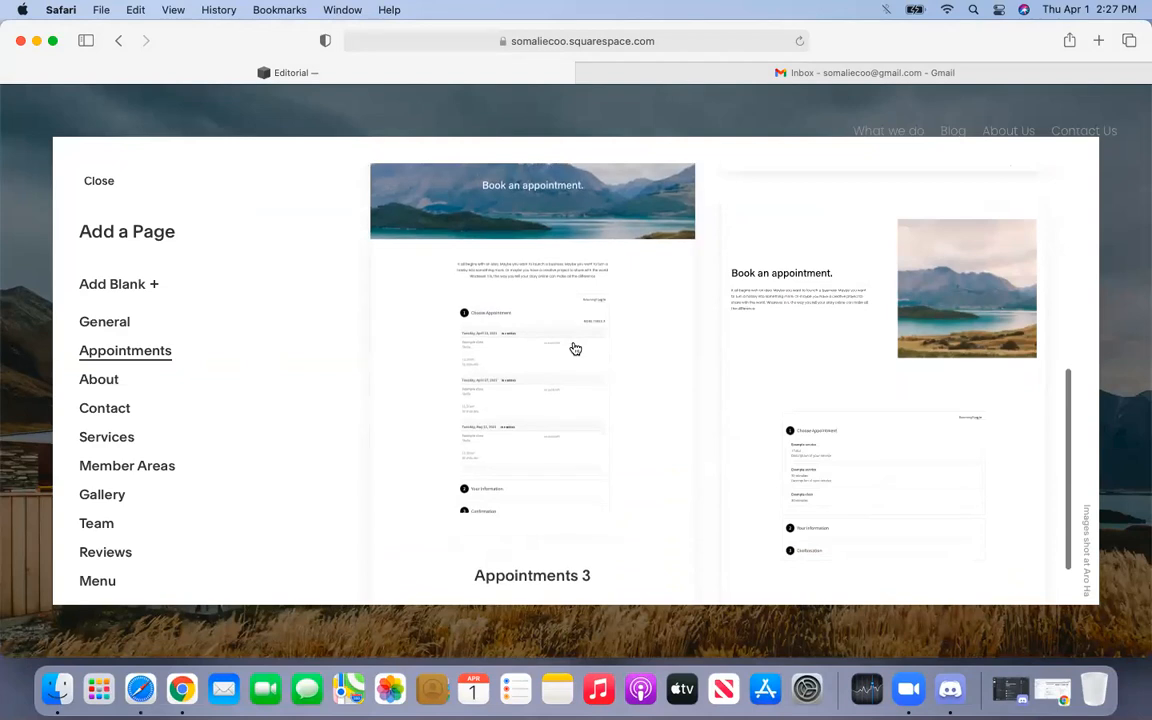
scroll(575, 348, up, 8)
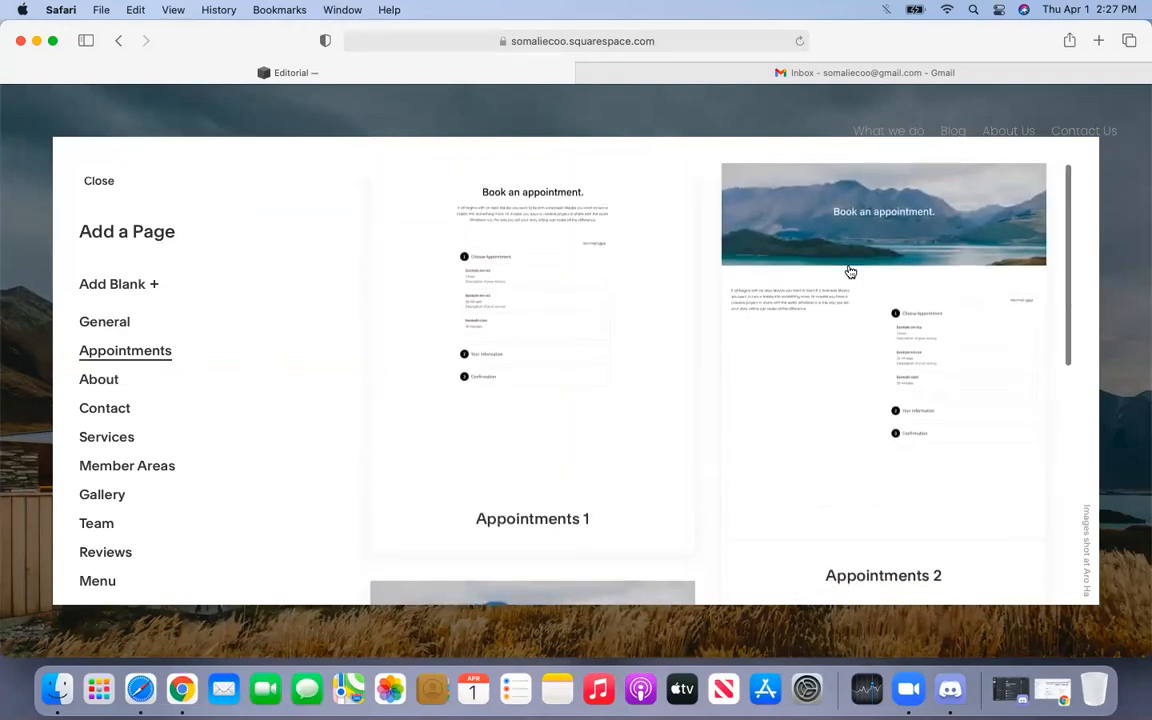
scroll(850, 272, down, 1)
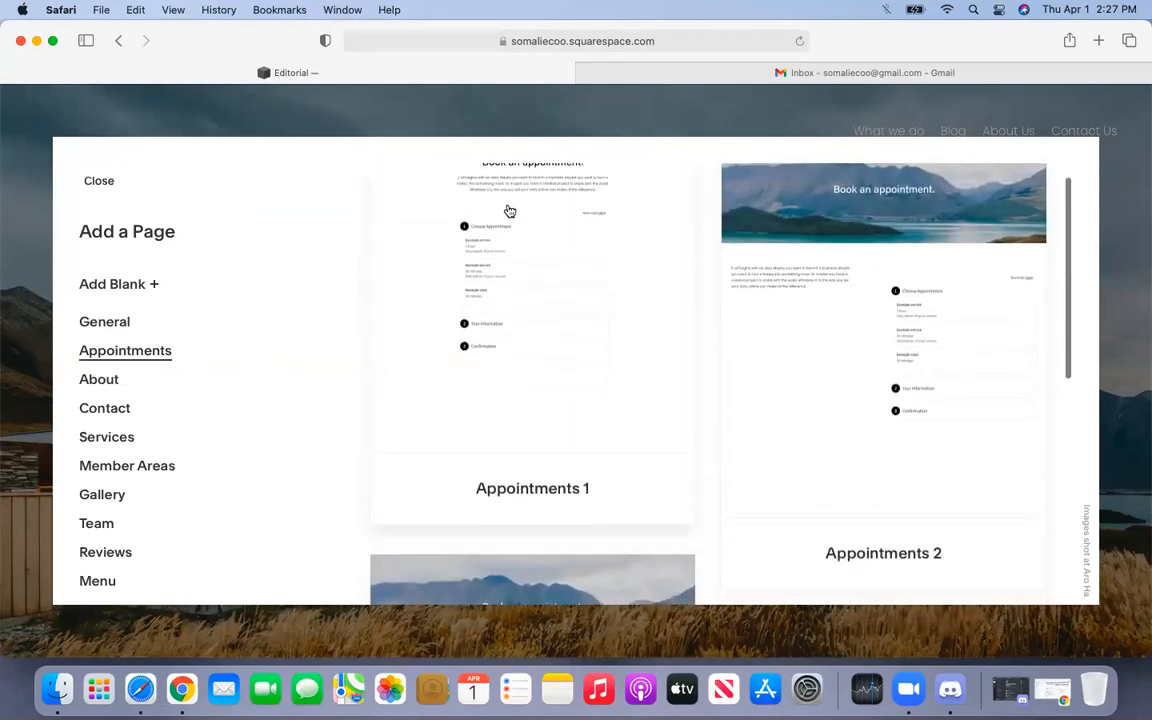
scroll(540, 220, up, 1)
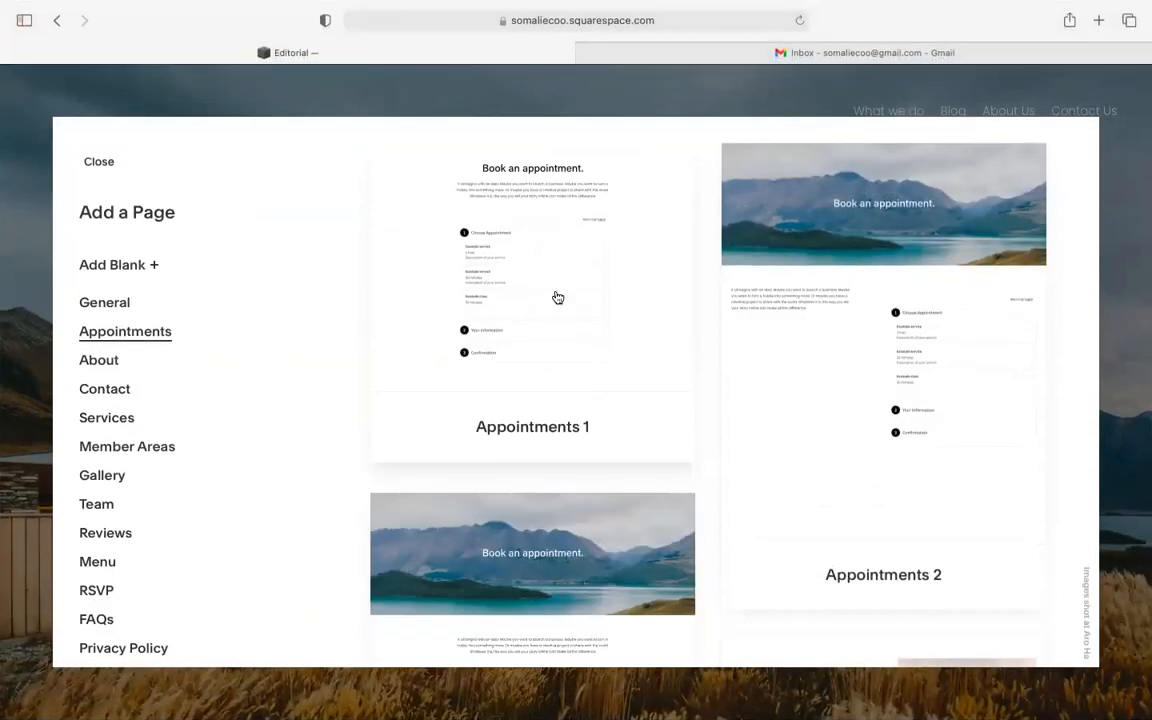
scroll(551, 296, down, 5)
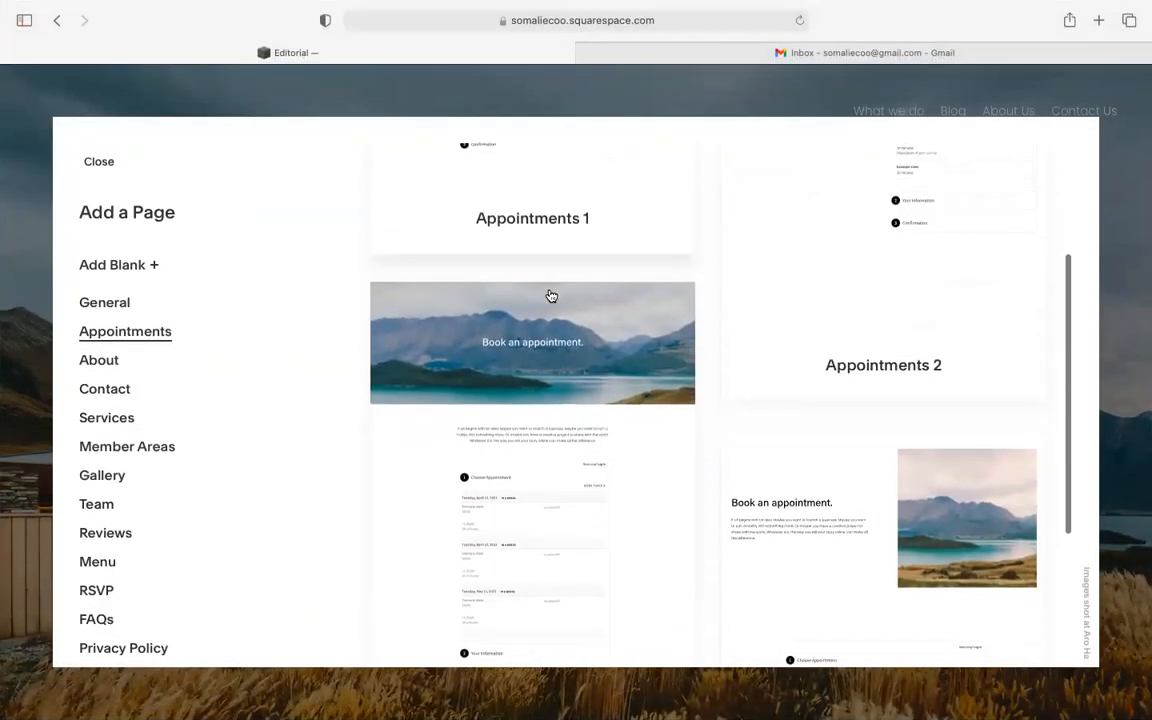
scroll(551, 296, down, 2)
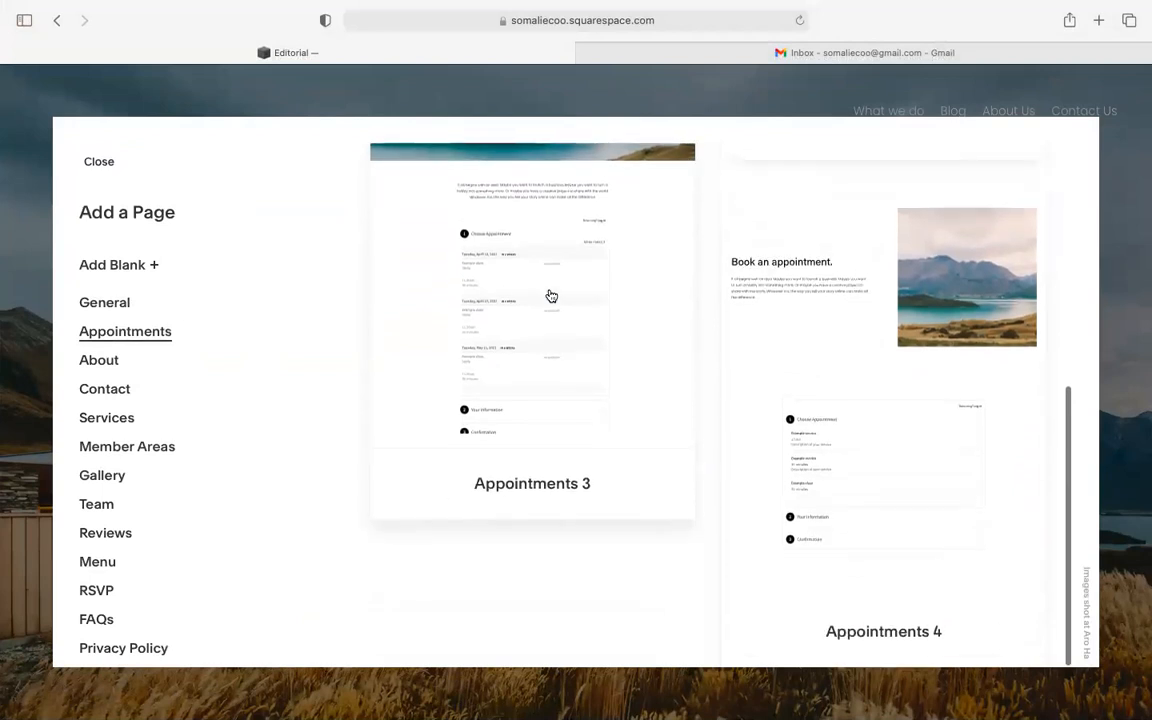
scroll(551, 296, up, 7)
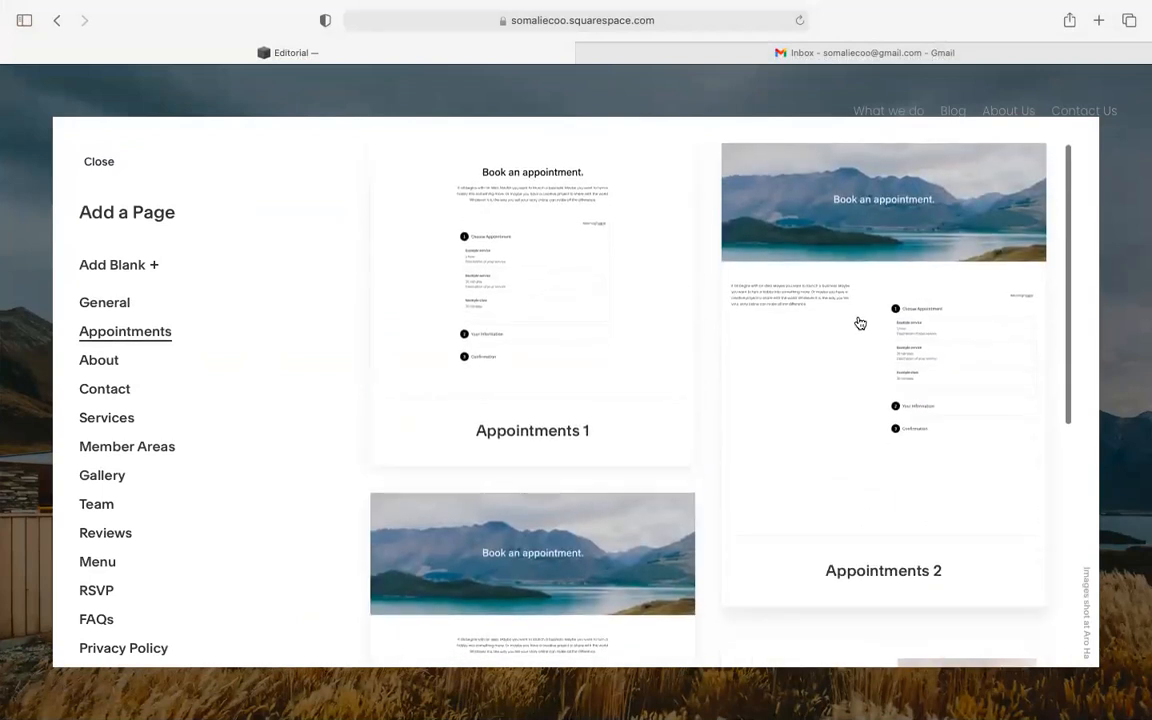
scroll(563, 507, down, 3)
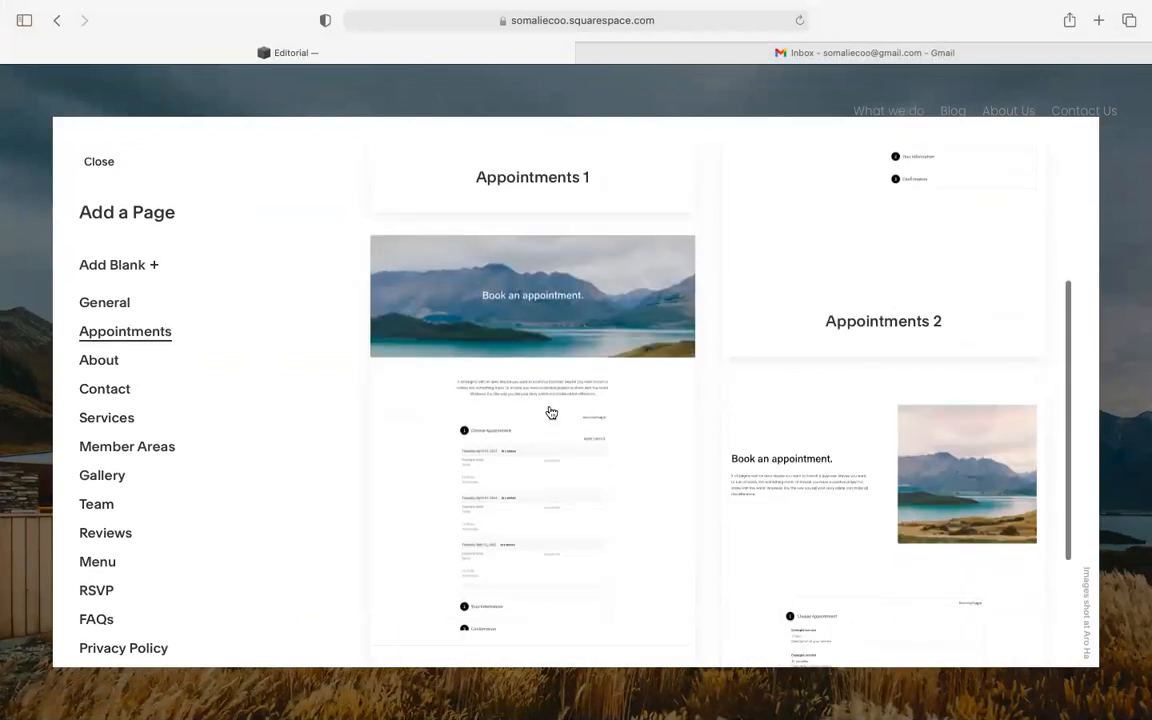
scroll(566, 320, down, 2)
scroll(566, 321, up, 6)
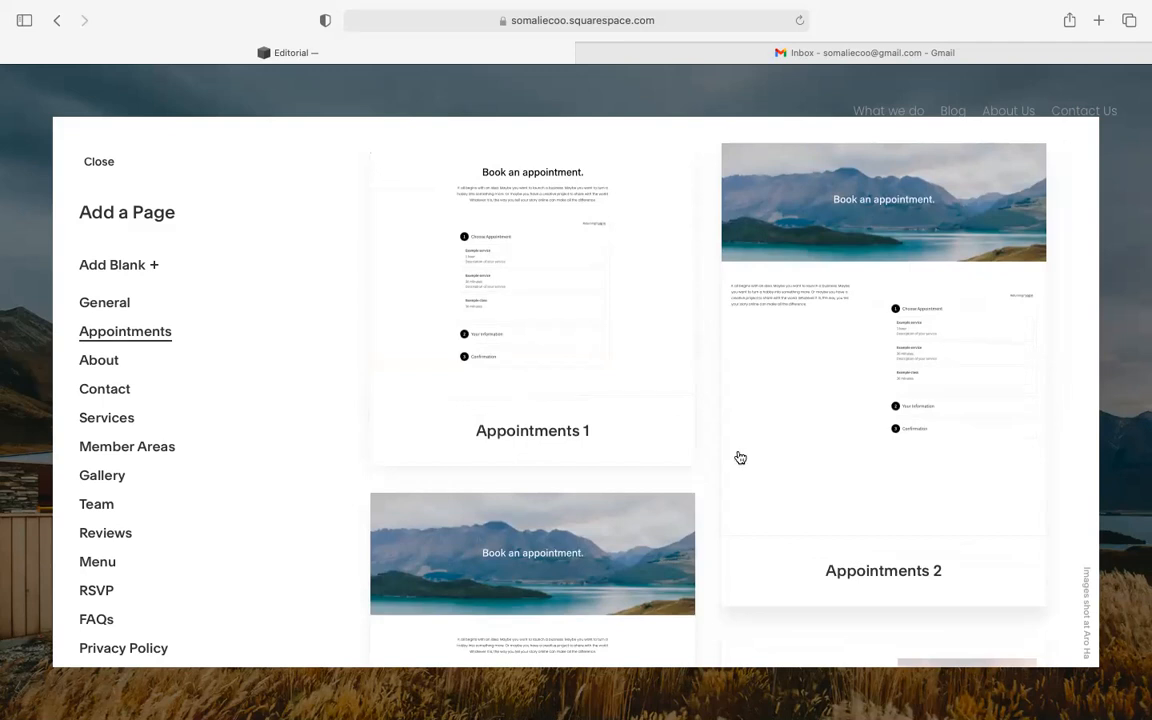
scroll(738, 458, down, 4)
scroll(566, 436, down, 2)
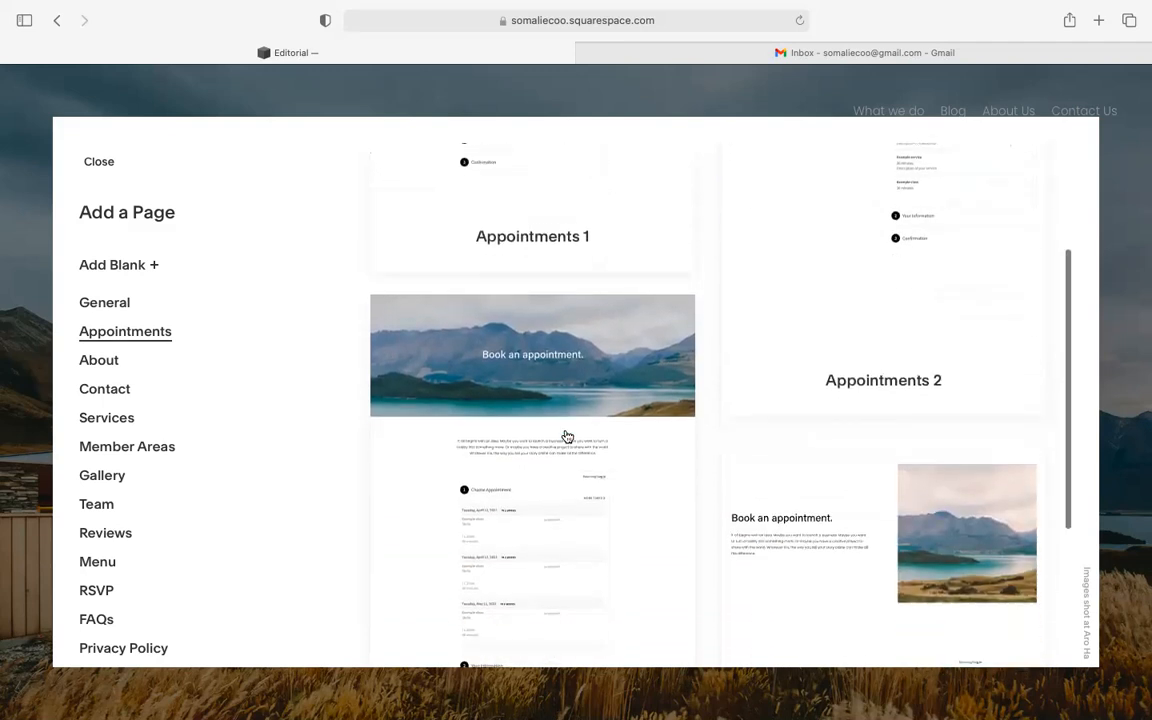
- Add a page from Appointments 3, name it Appointments, and place it between Blog and About Us
click(522, 371)
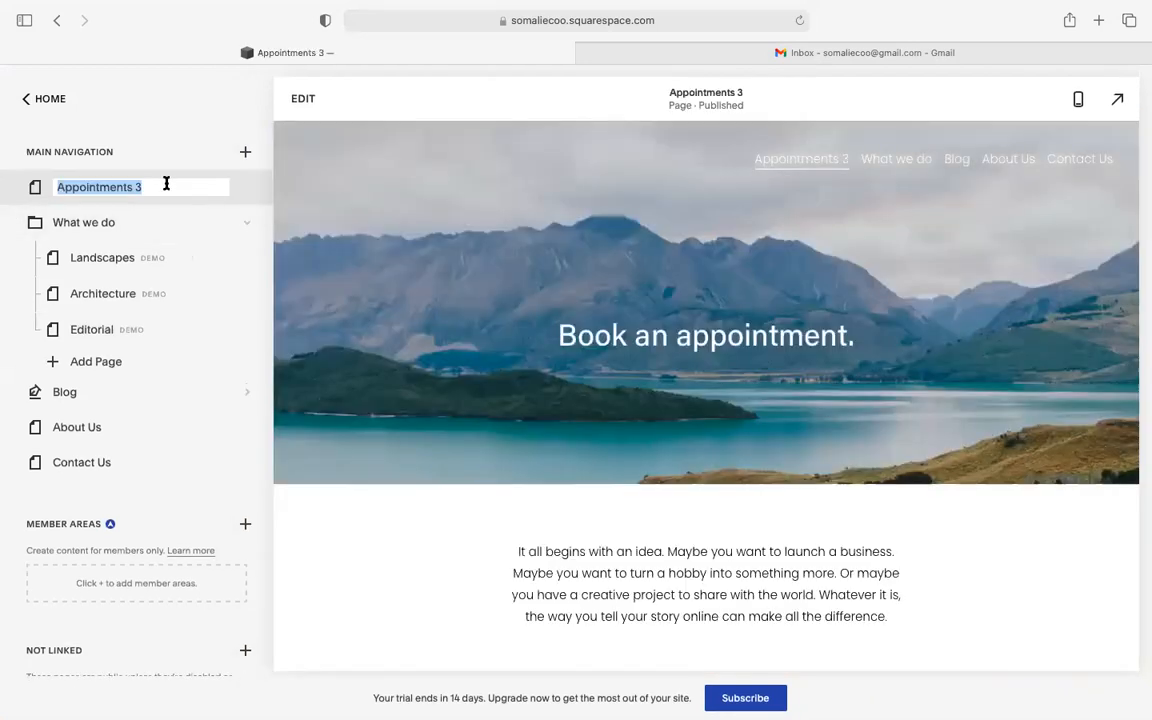
click(166, 184)
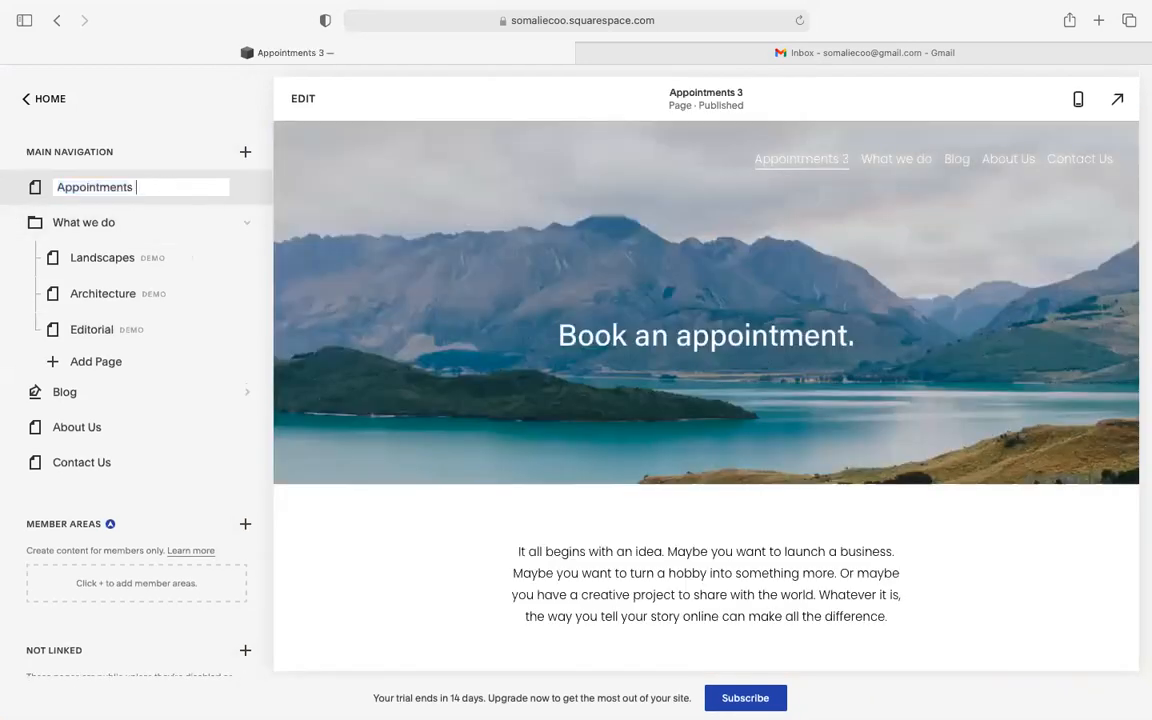
click(153, 152)
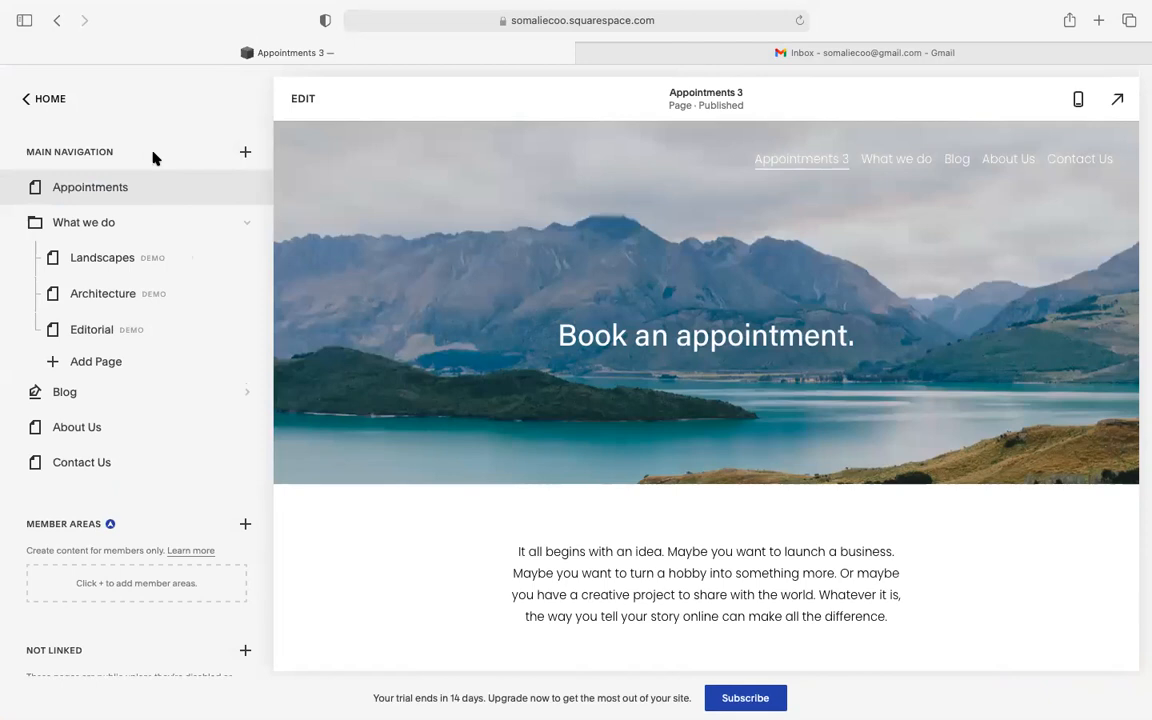
drag(45, 195, 50, 405)
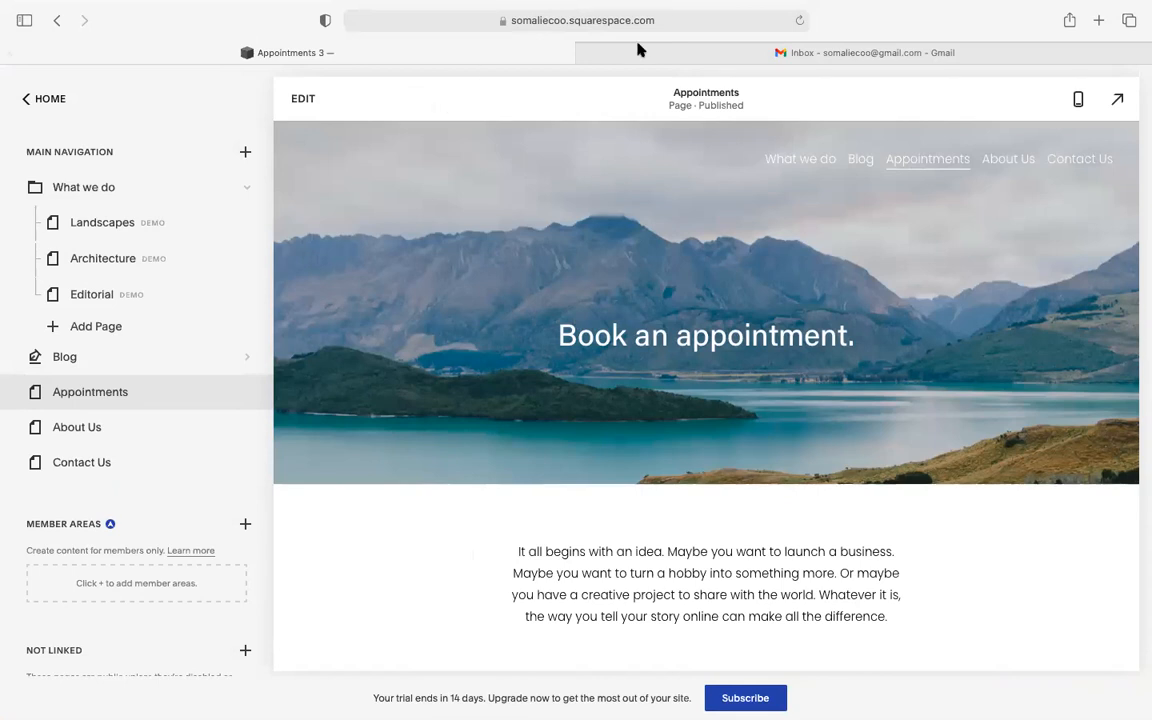
mouse_move(648, 17)
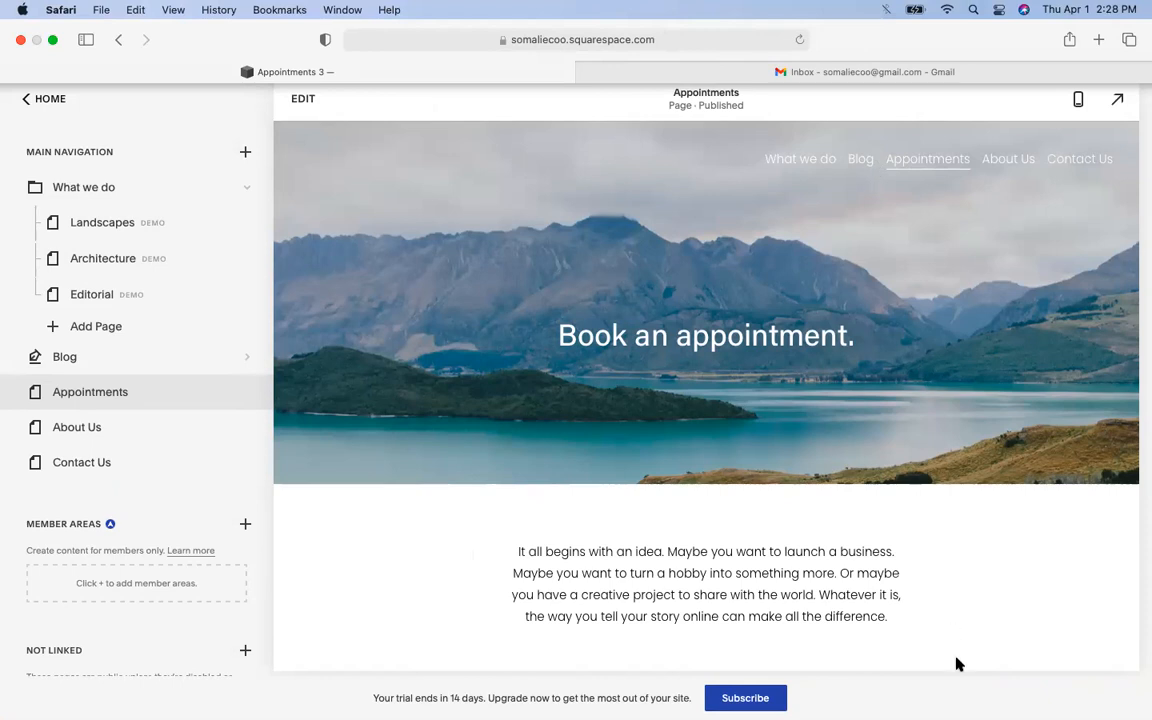
mouse_move(617, 674)
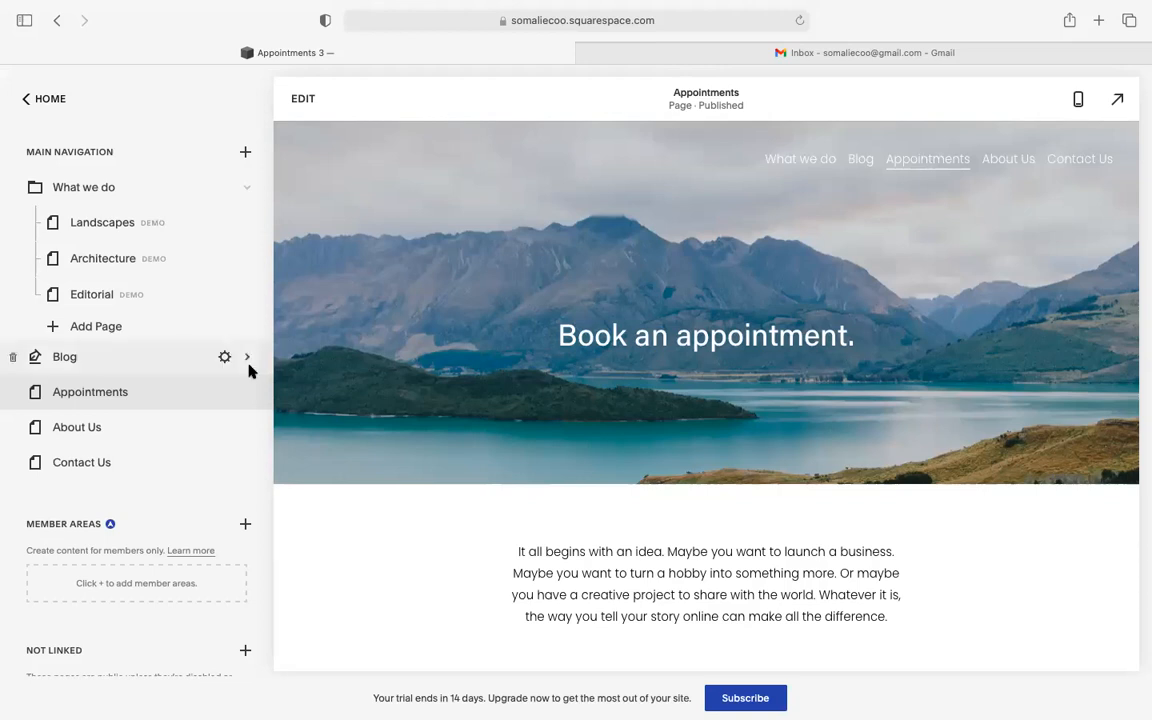
scroll(476, 481, down, 5)
scroll(476, 486, down, 2)
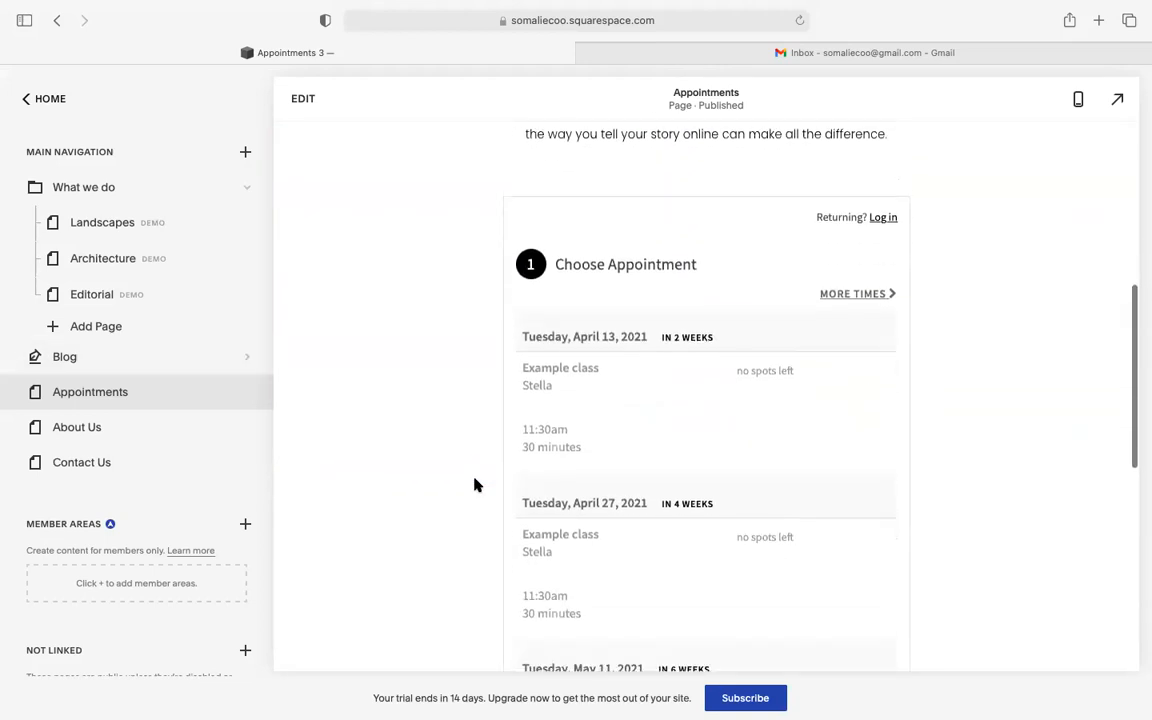
scroll(476, 486, down, 3)
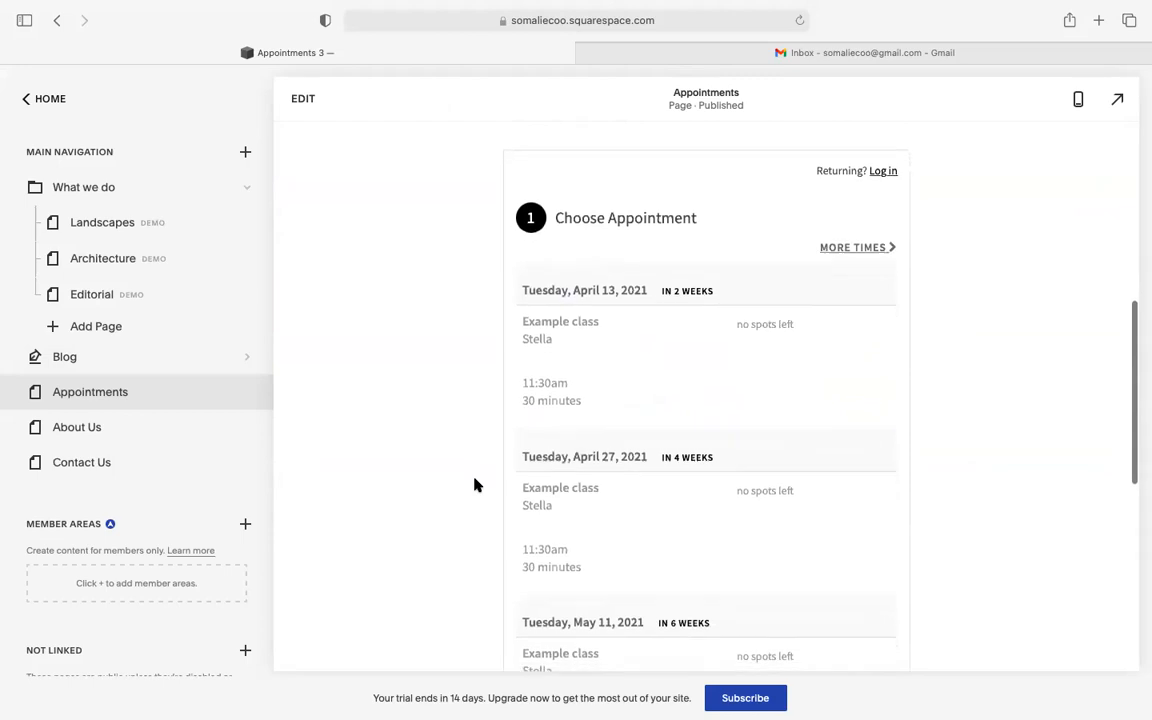
scroll(476, 486, down, 3)
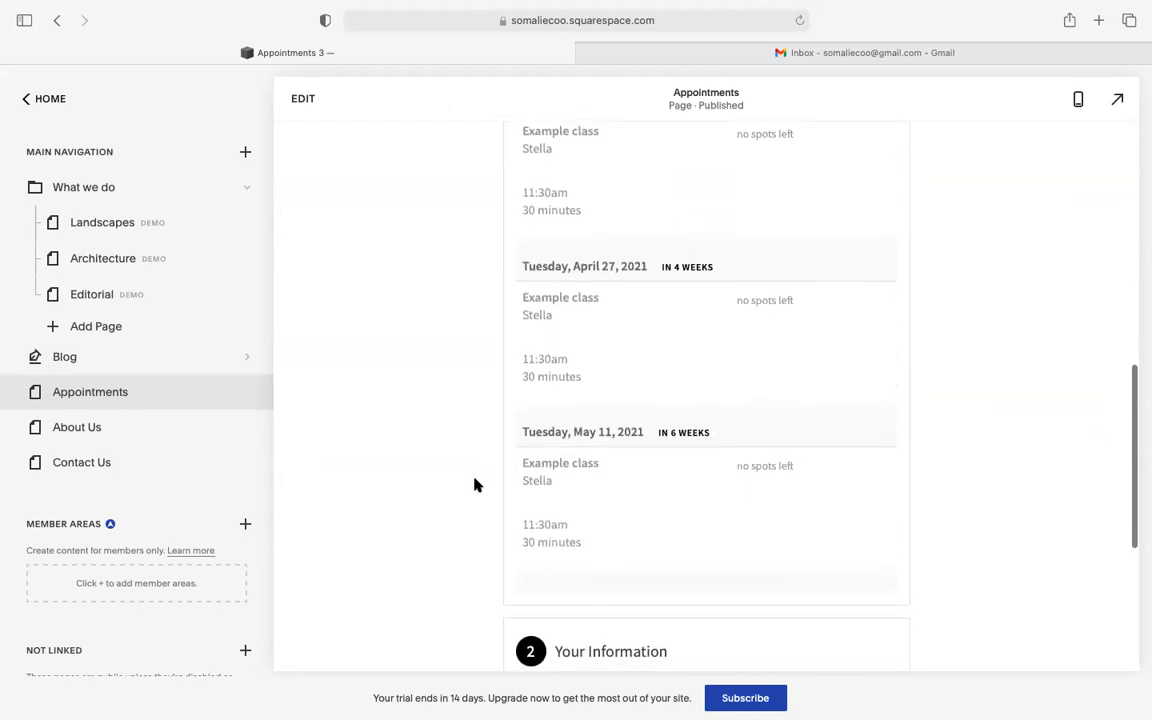
scroll(476, 486, up, 6)
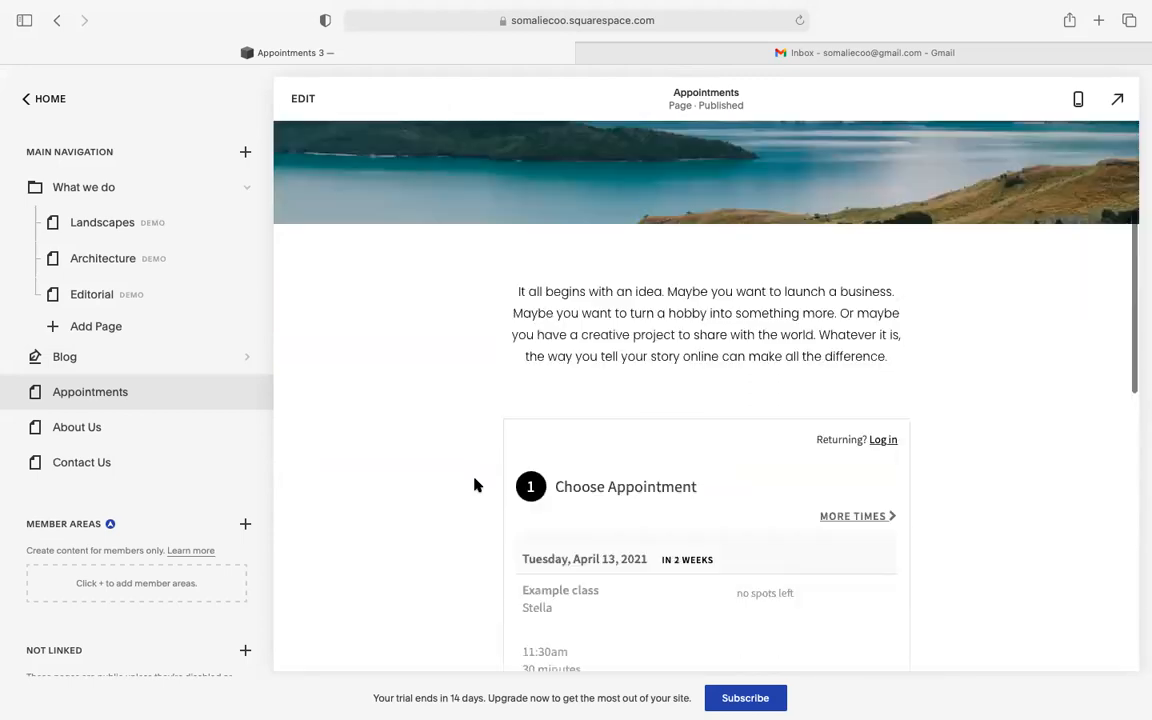
scroll(365, 418, up, 4)
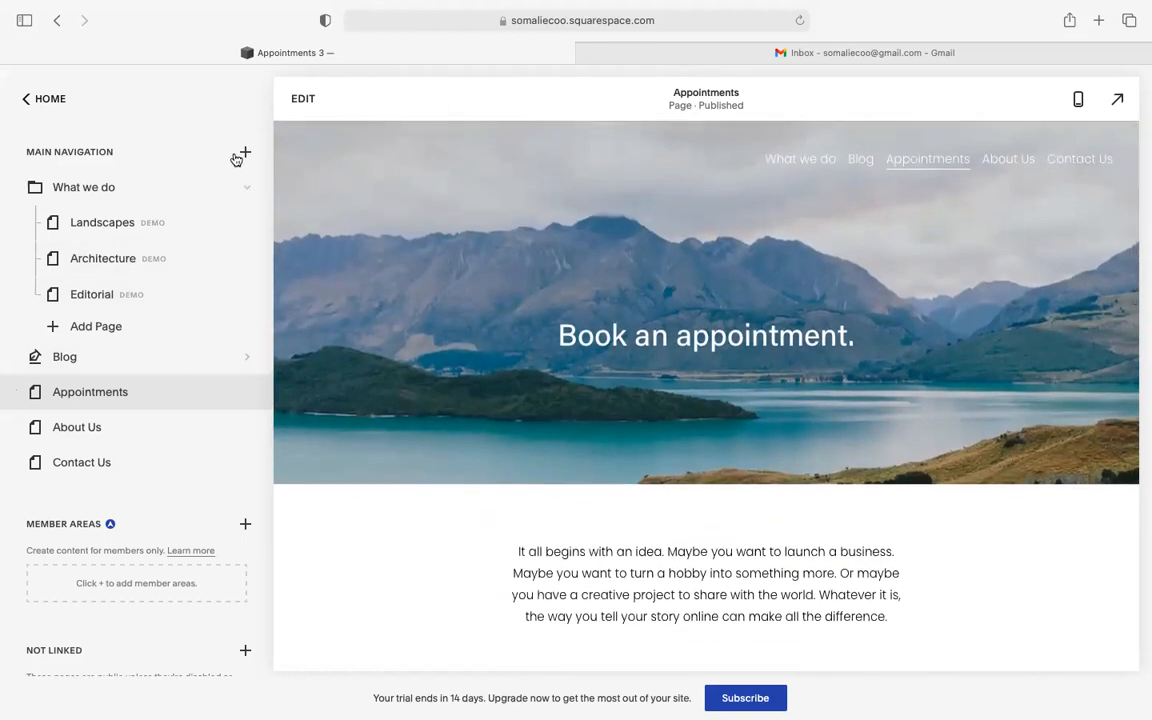
- Open the Page Layouts library and view the Services layouts
click(243, 154)
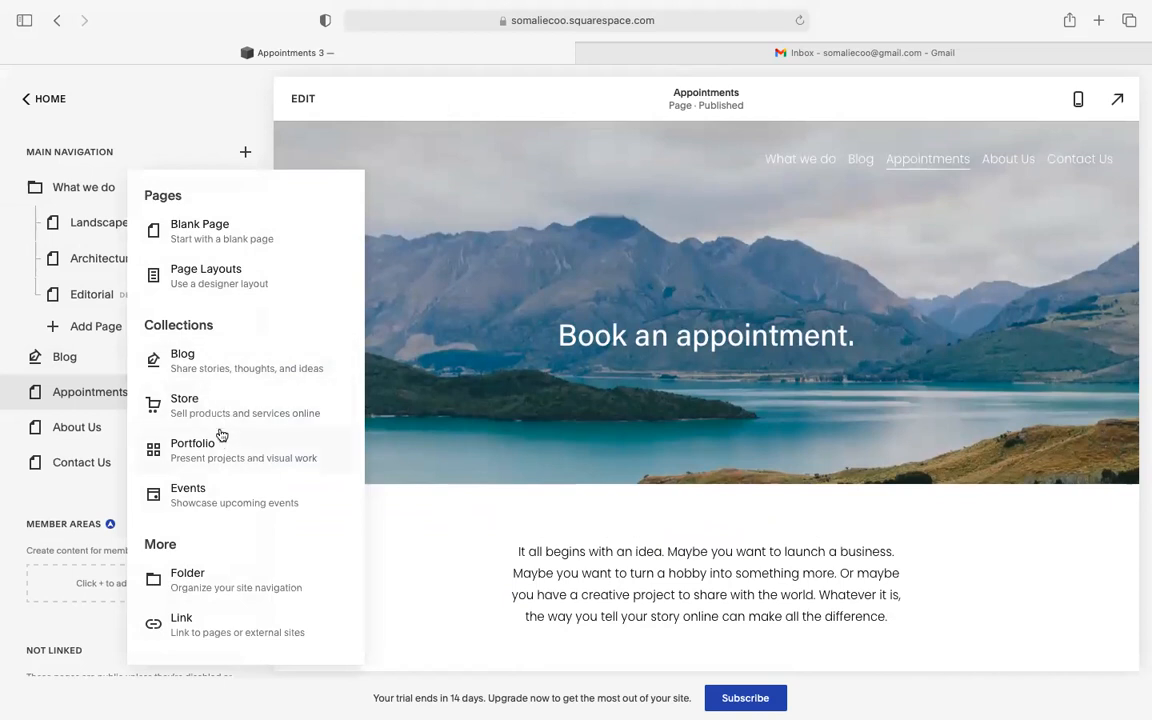
click(239, 263)
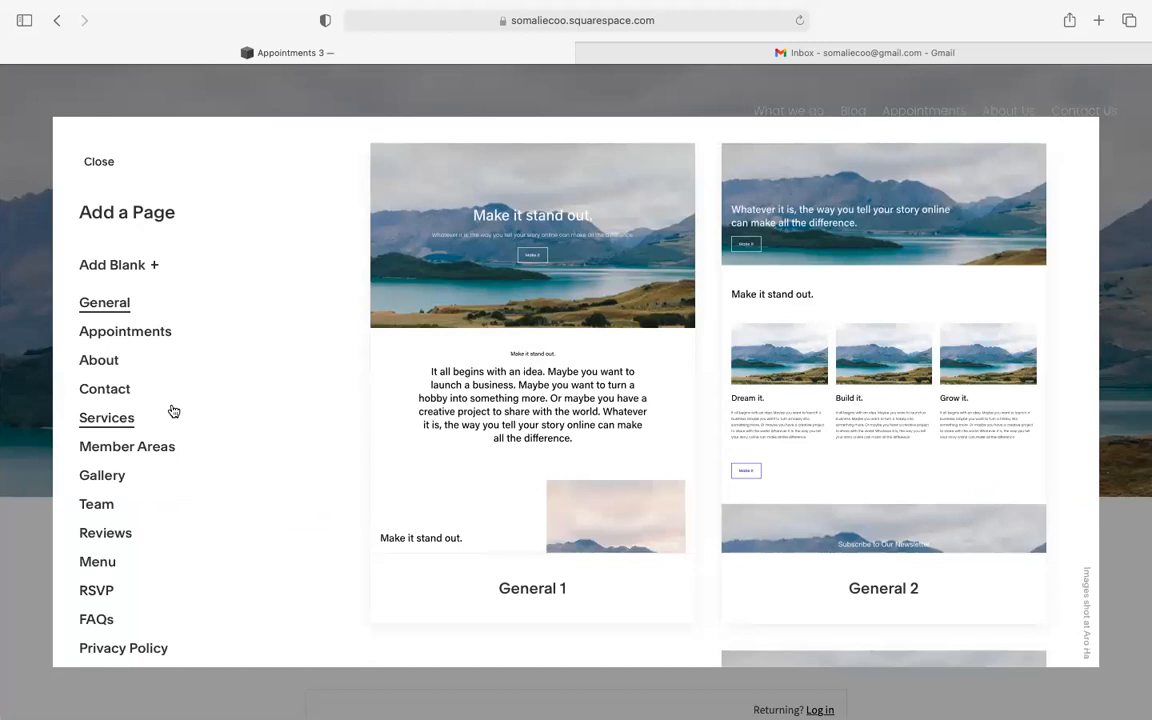
click(117, 426)
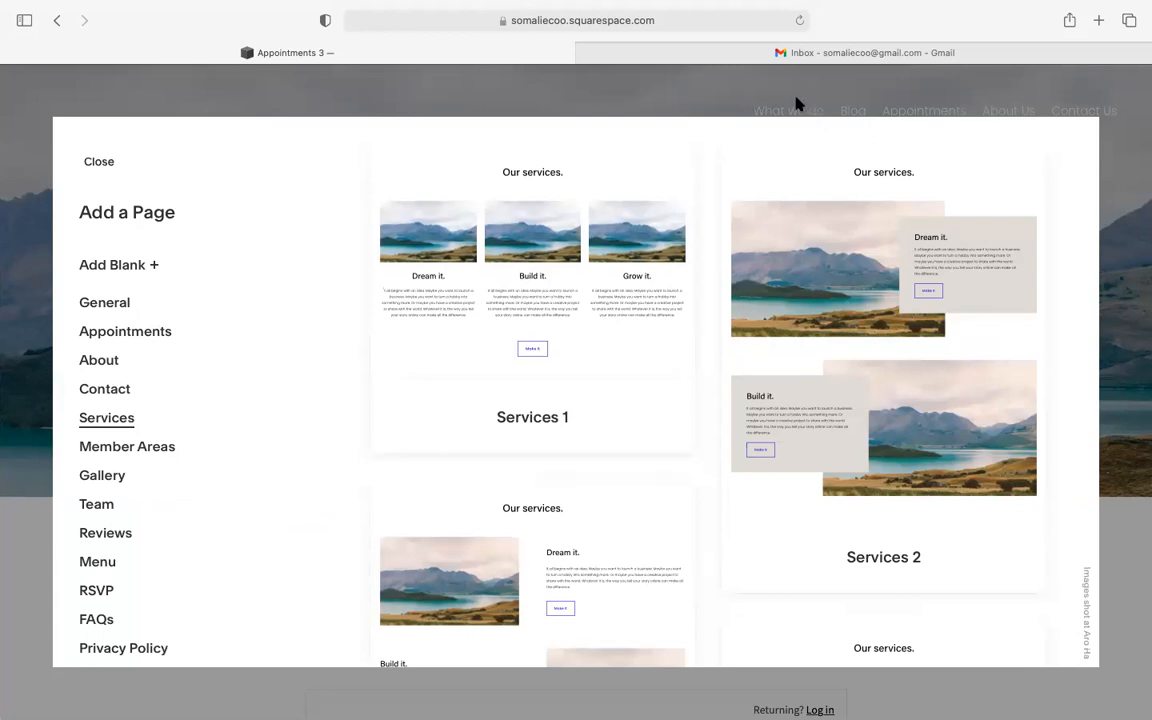
scroll(200, 414, down, 3)
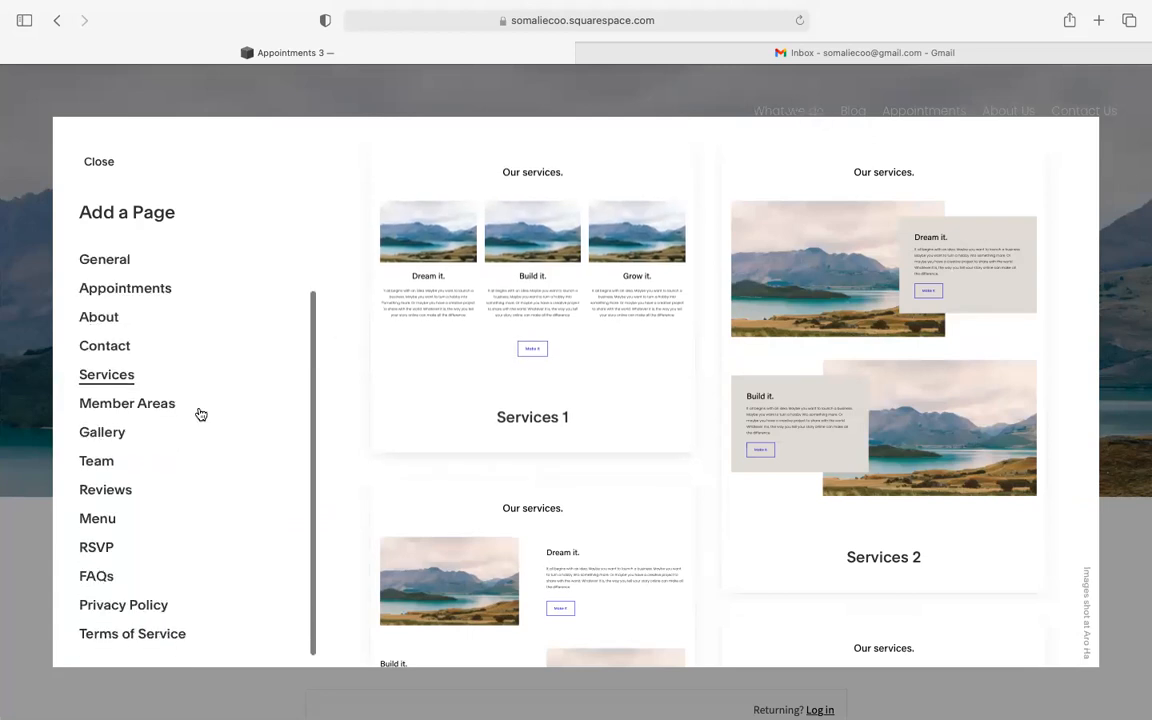
- Show the Team layouts and add a new page from the Team 2 layout
click(123, 459)
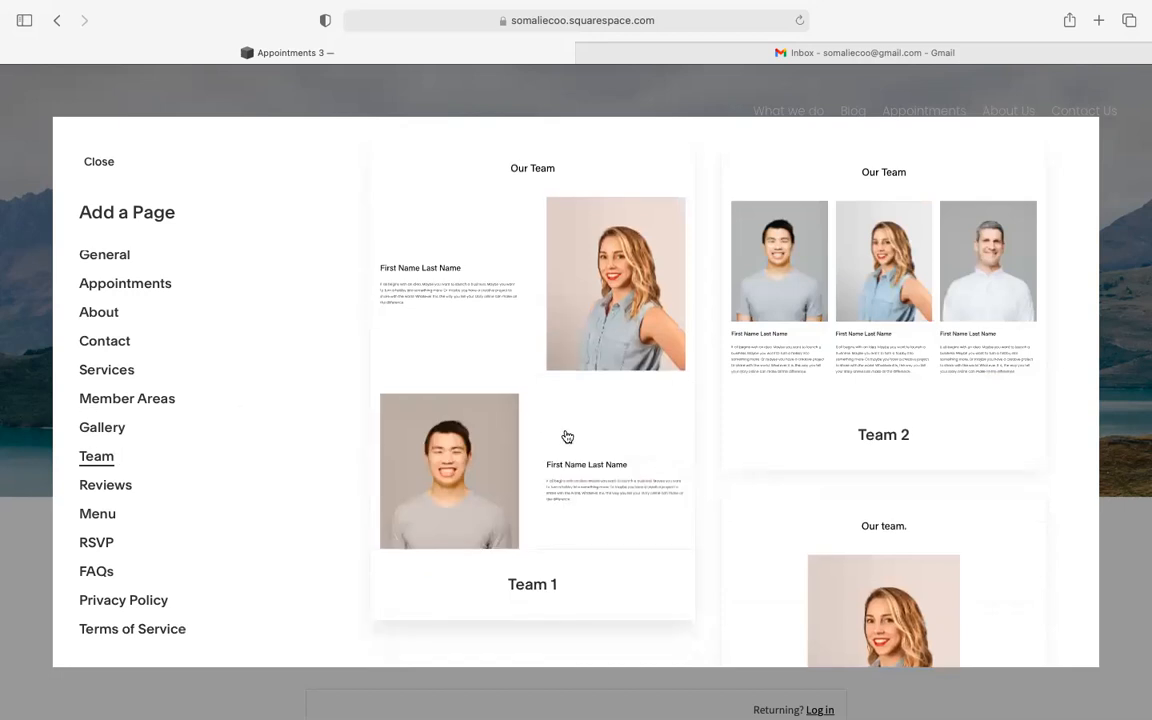
scroll(567, 437, down, 5)
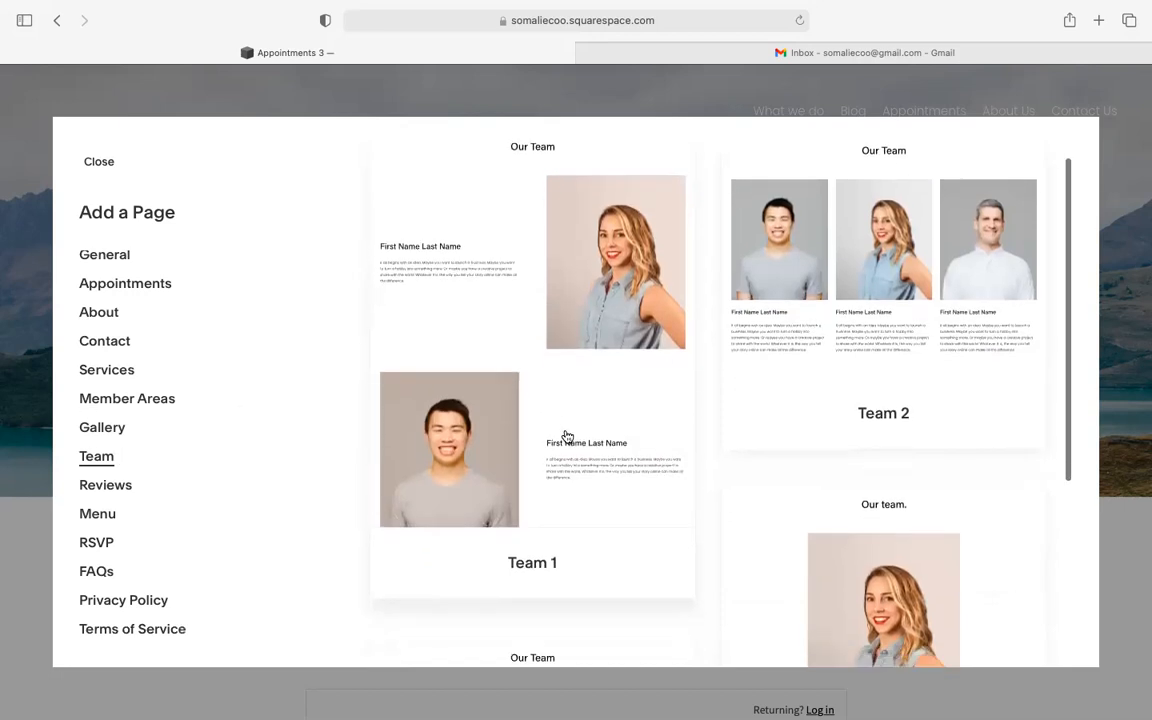
scroll(566, 435, up, 5)
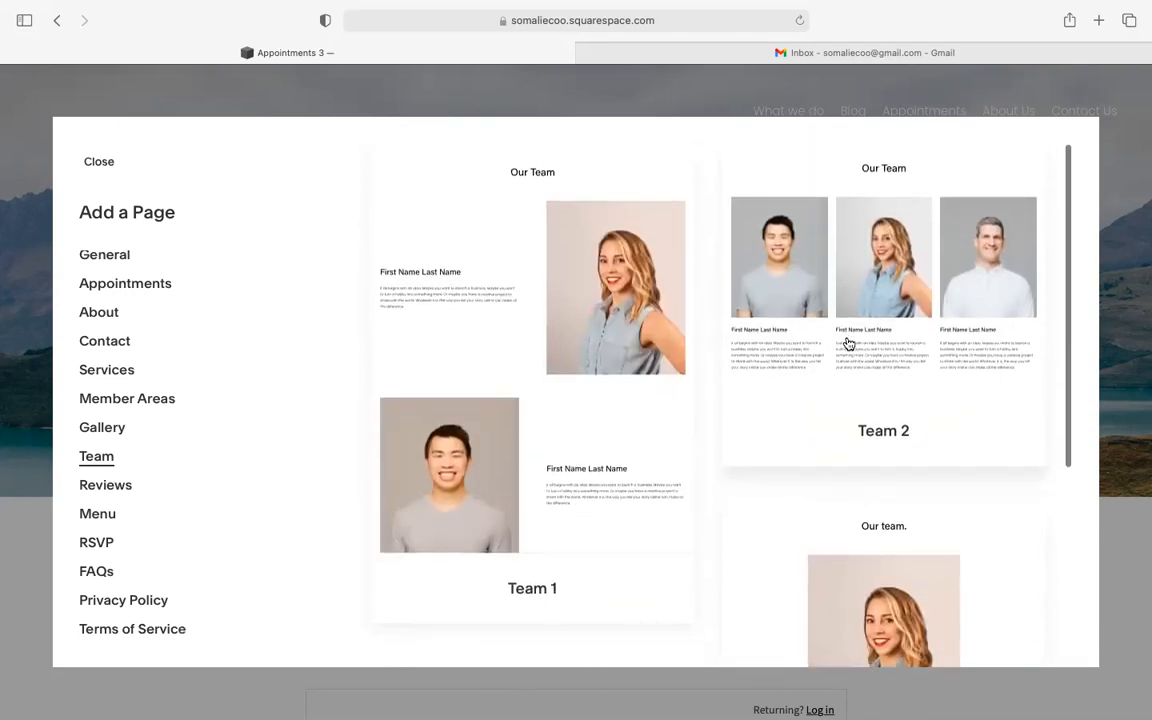
click(847, 344)
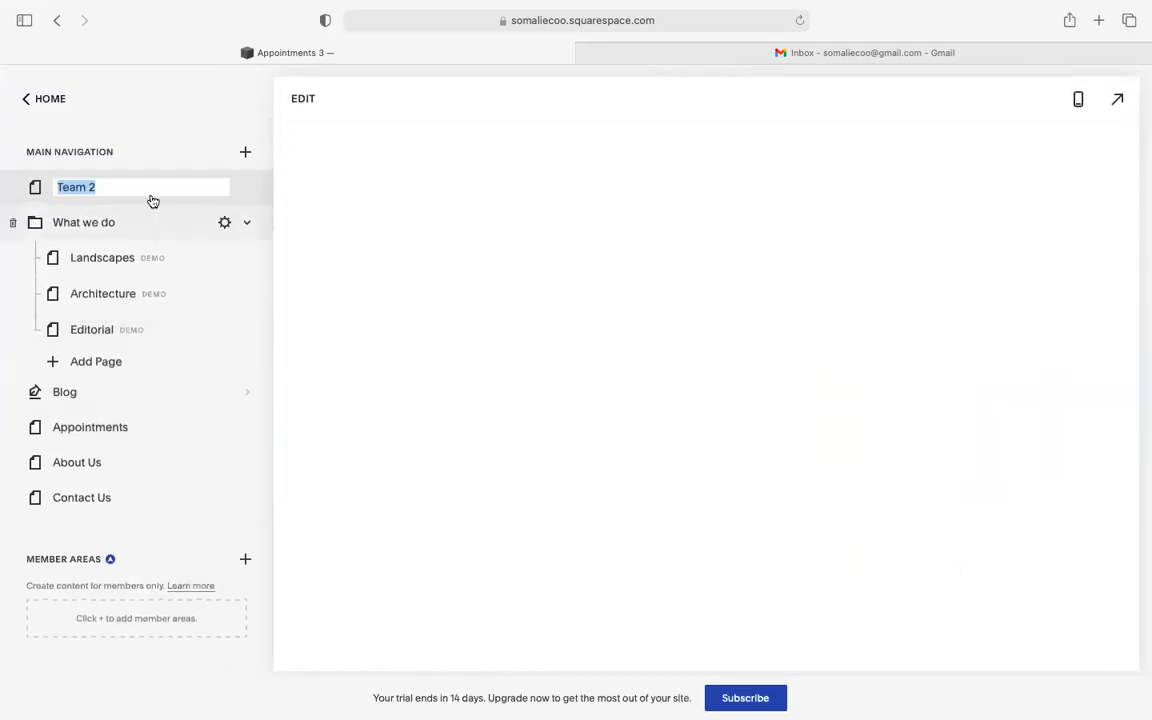
- Rename Team 2 to 'Our Best Team' and move it just below the What we do folder
click(141, 184)
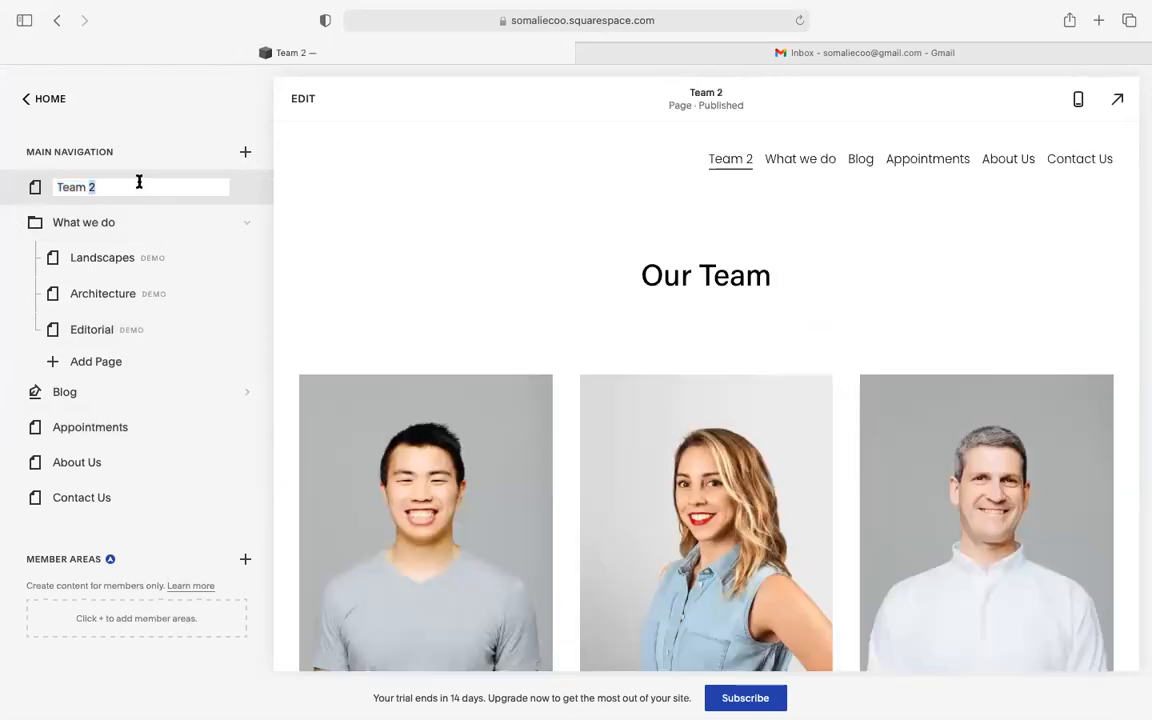
click(56, 188)
text(Our Best)
key(Return)
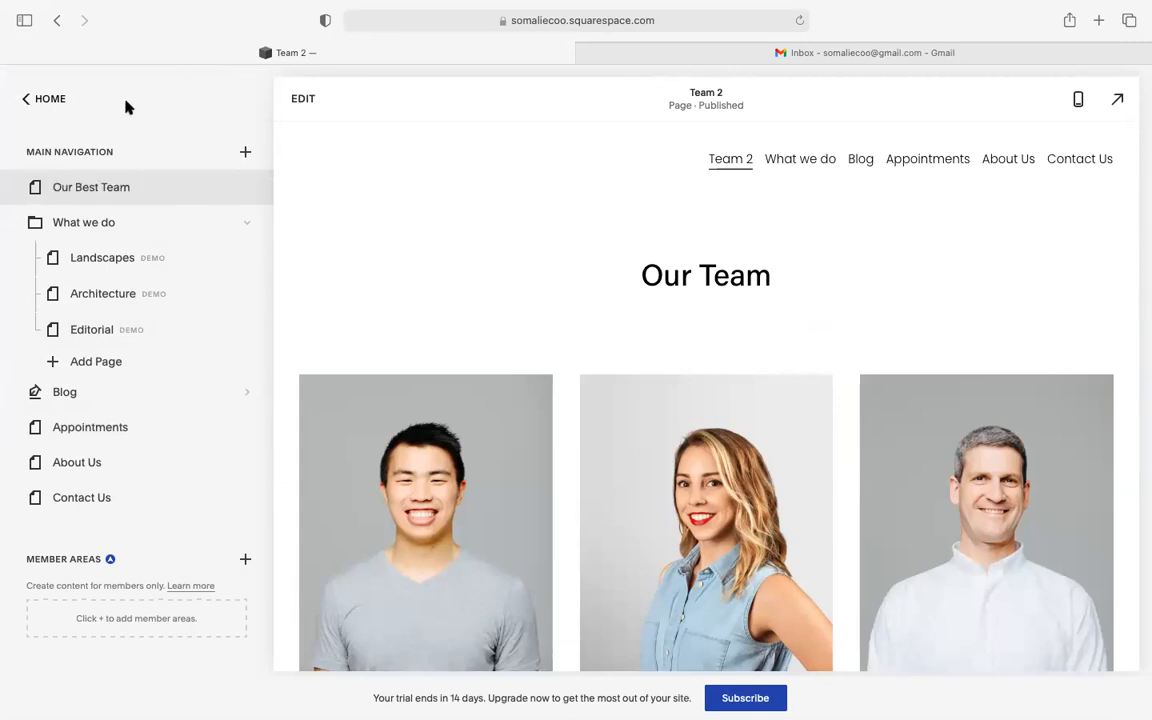
drag(76, 186, 77, 360)
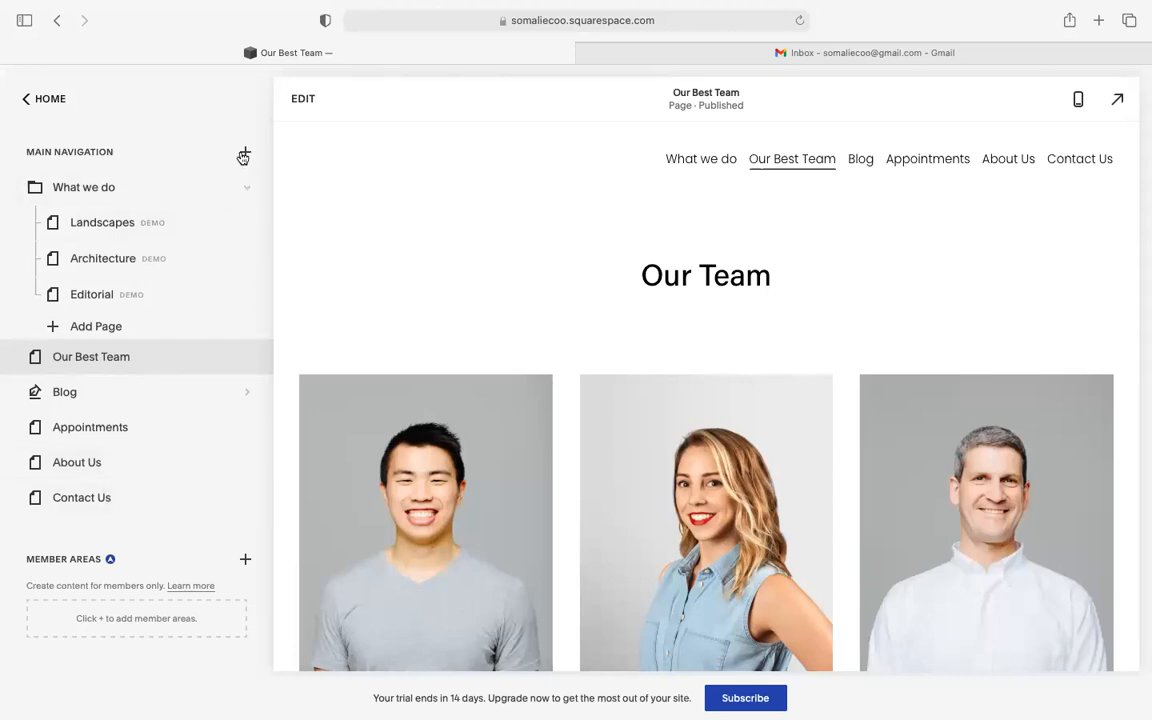
scroll(520, 340, down, 3)
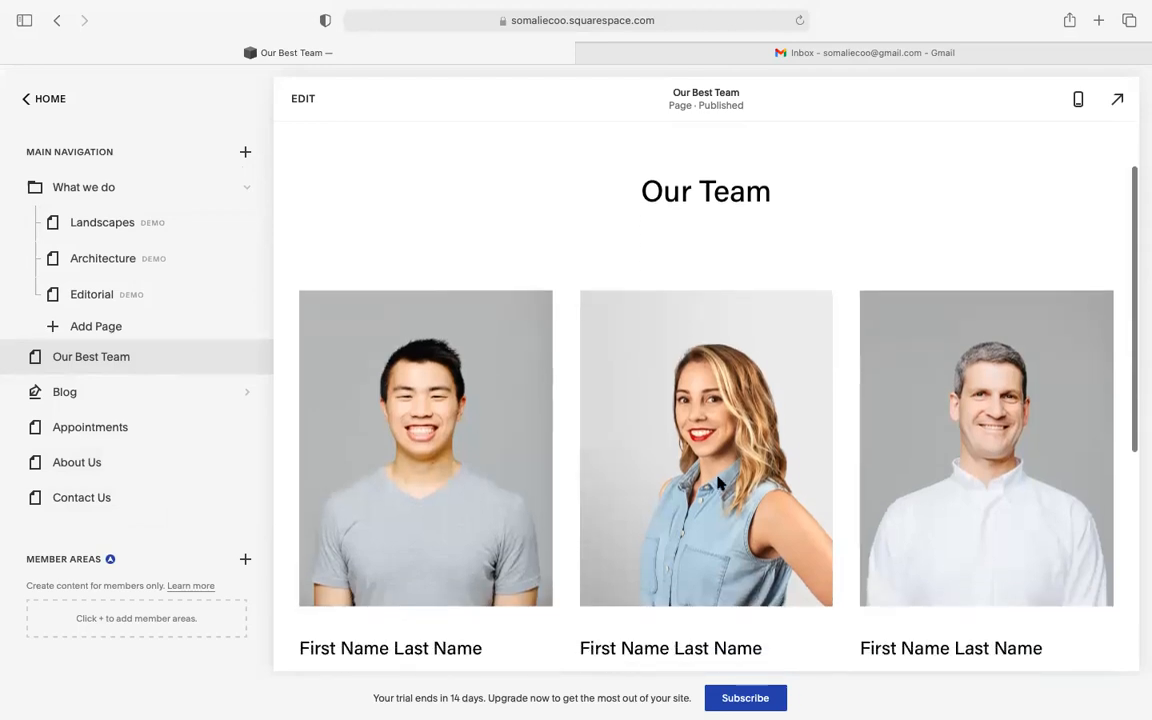
scroll(717, 483, down, 10)
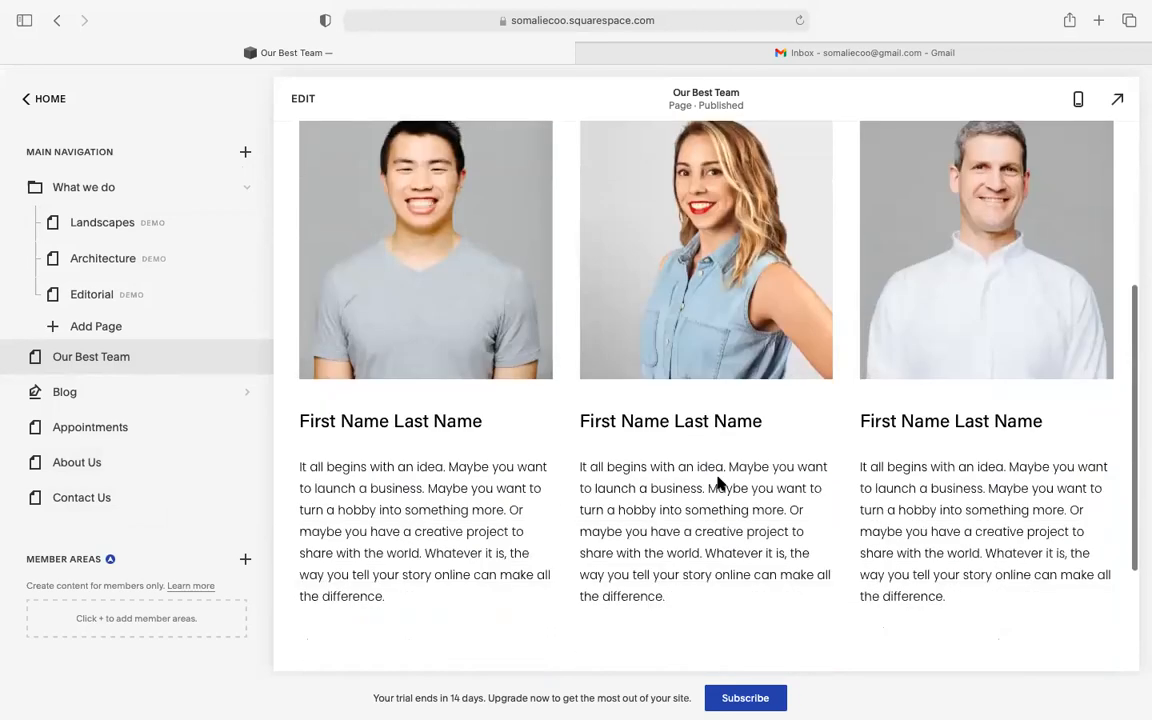
scroll(717, 483, up, 12)
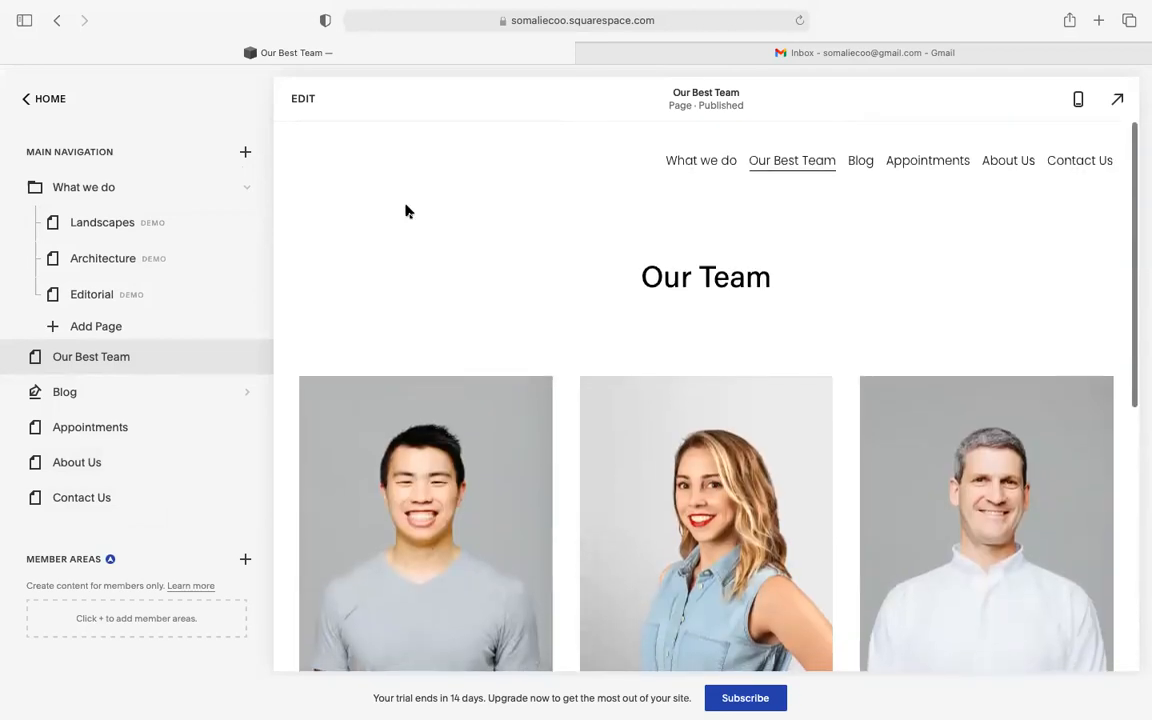
click(248, 155)
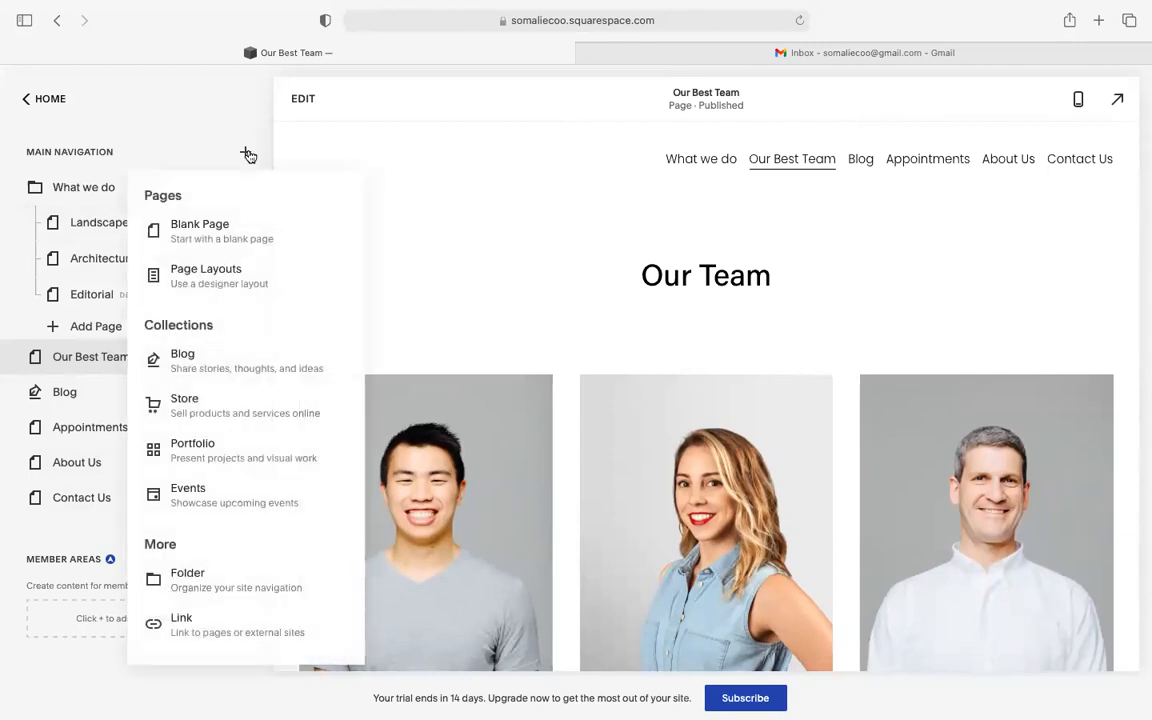
click(231, 281)
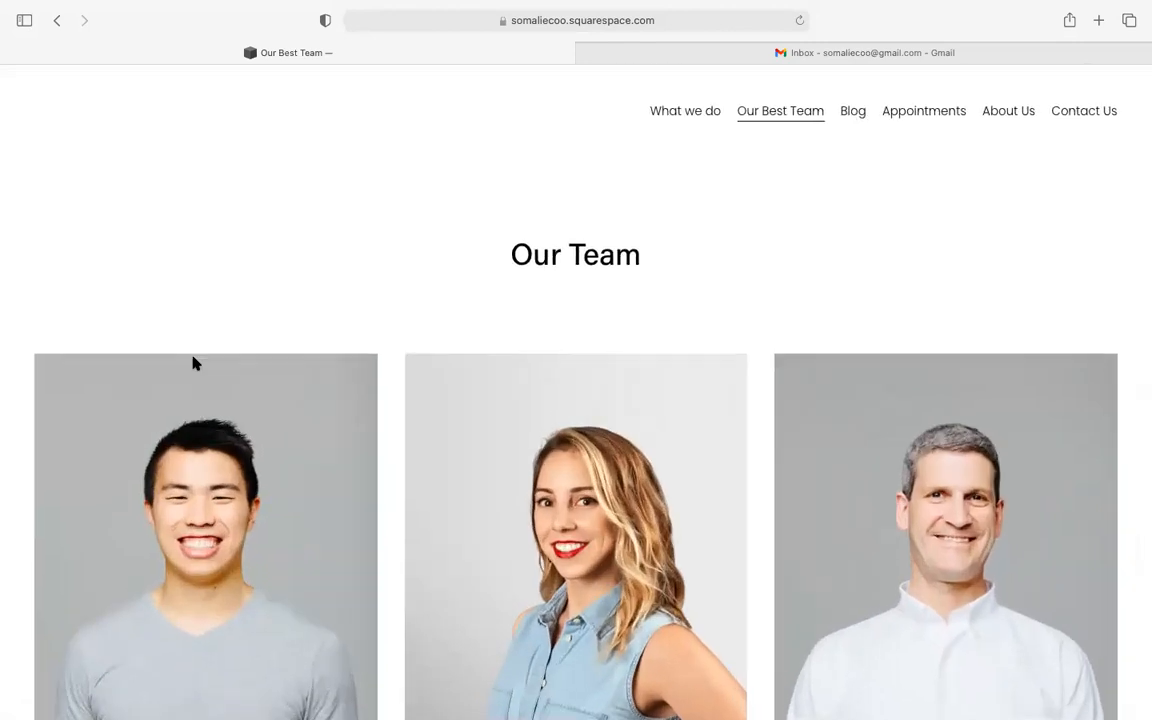
scroll(196, 361, down, 2)
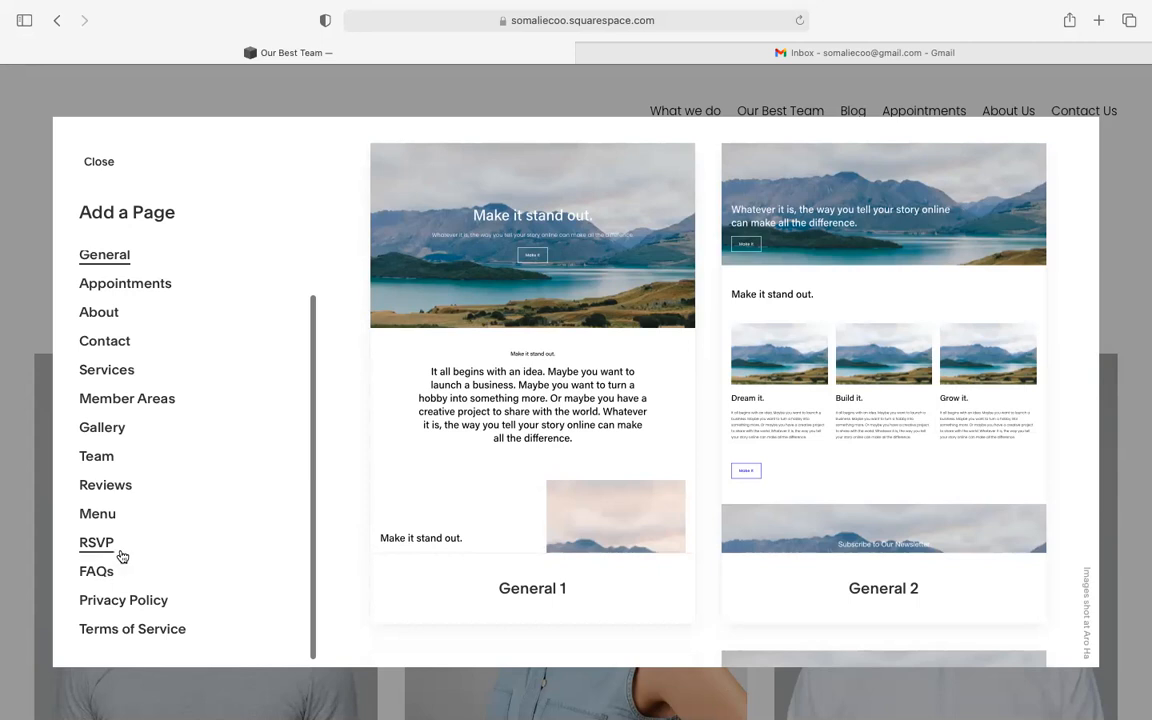
scroll(121, 556, up, 2)
scroll(121, 553, down, 2)
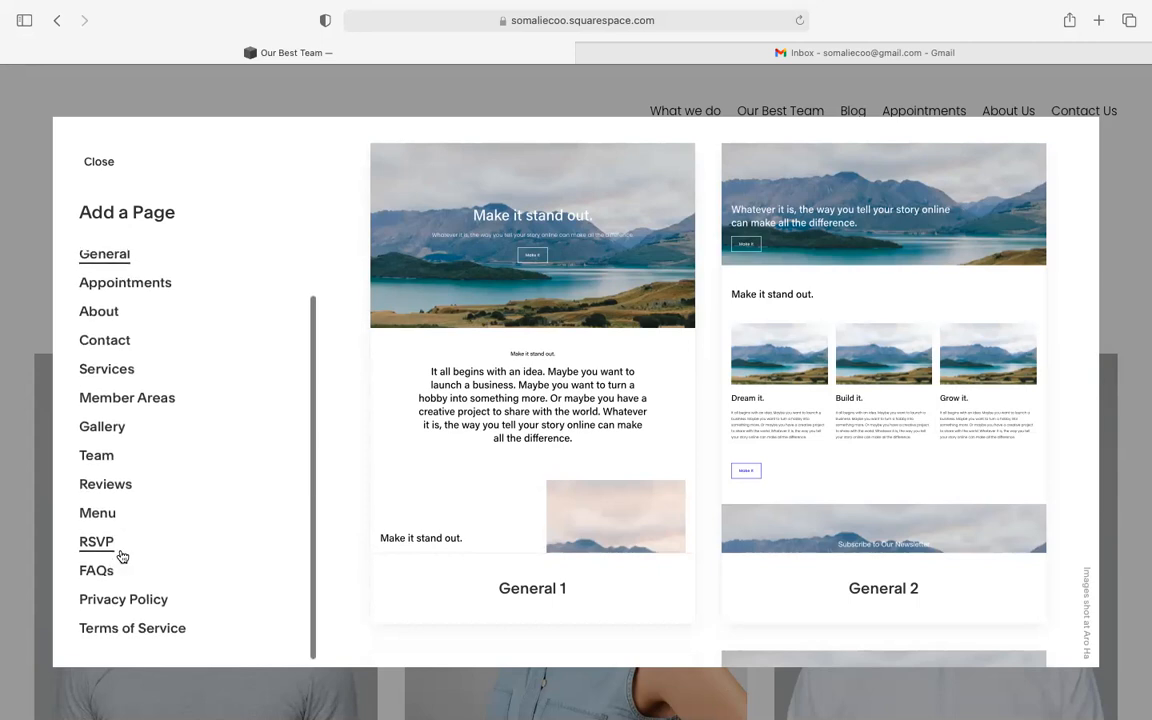
scroll(121, 556, up, 3)
scroll(124, 571, up, 2)
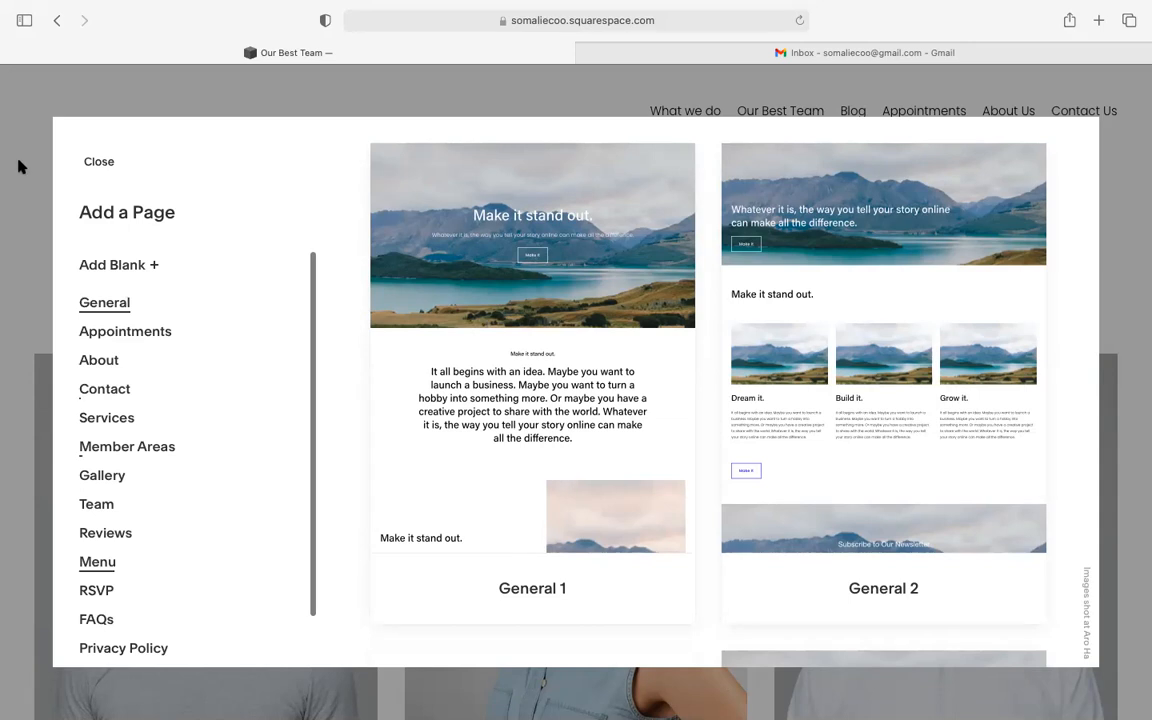
click(96, 166)
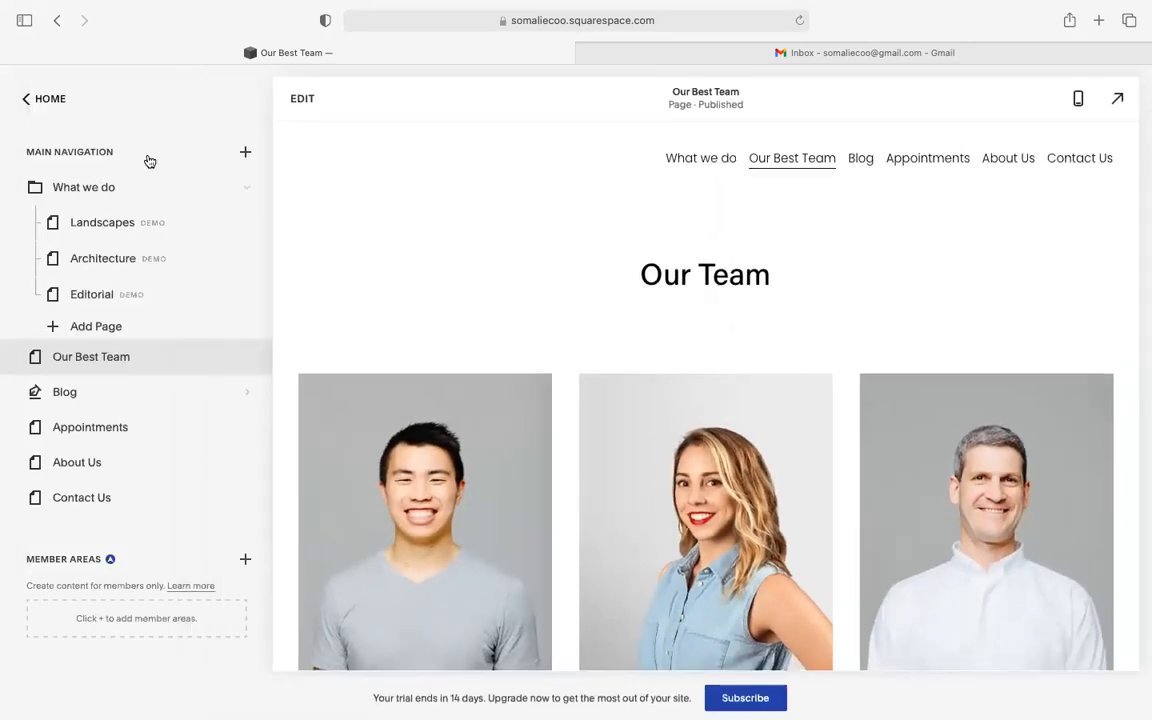
click(30, 99)
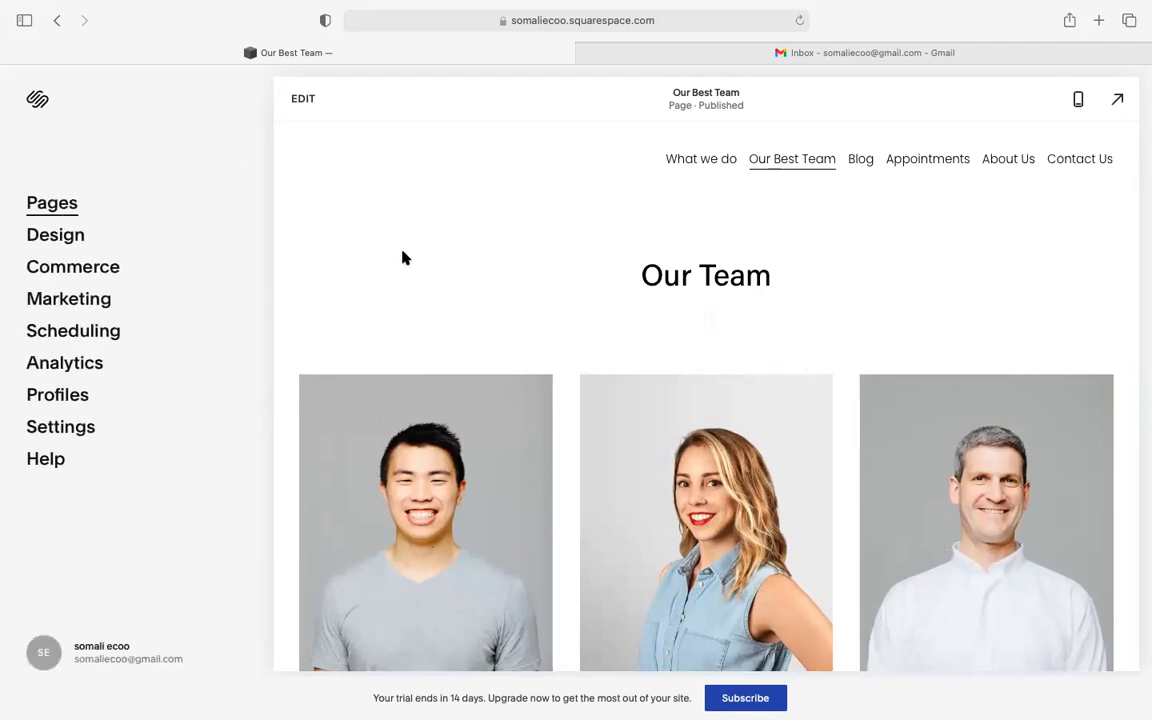
scroll(440, 280, down, 10)
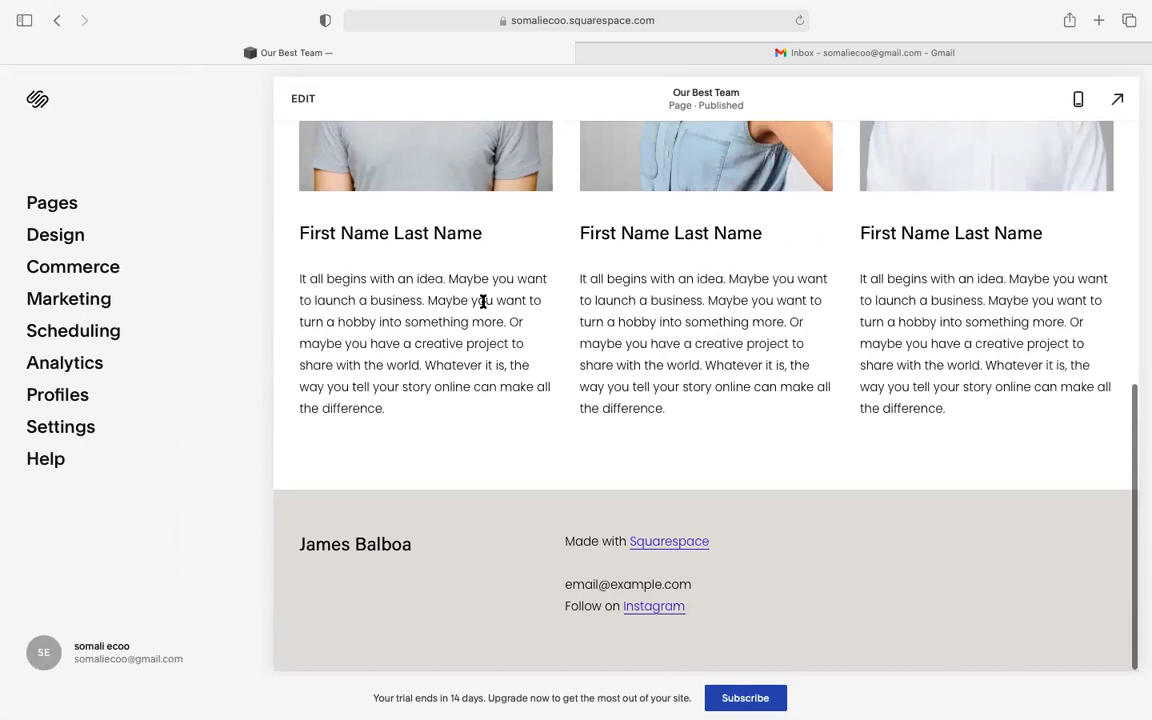
scroll(483, 301, up, 10)
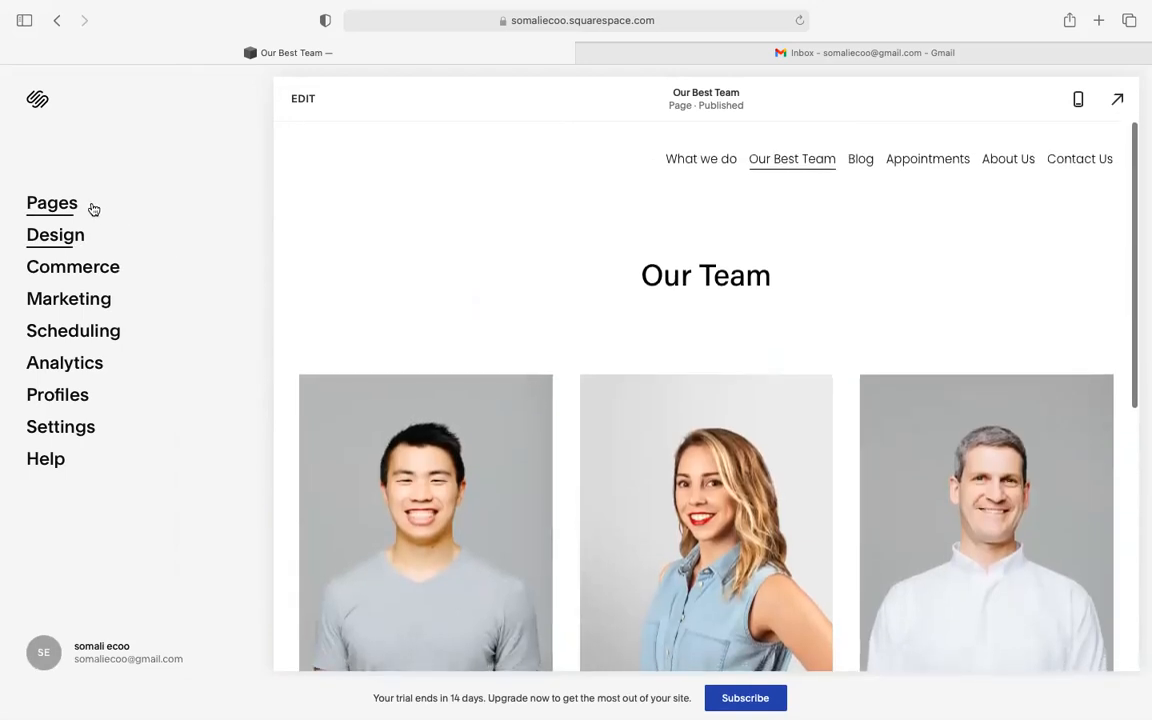
click(92, 208)
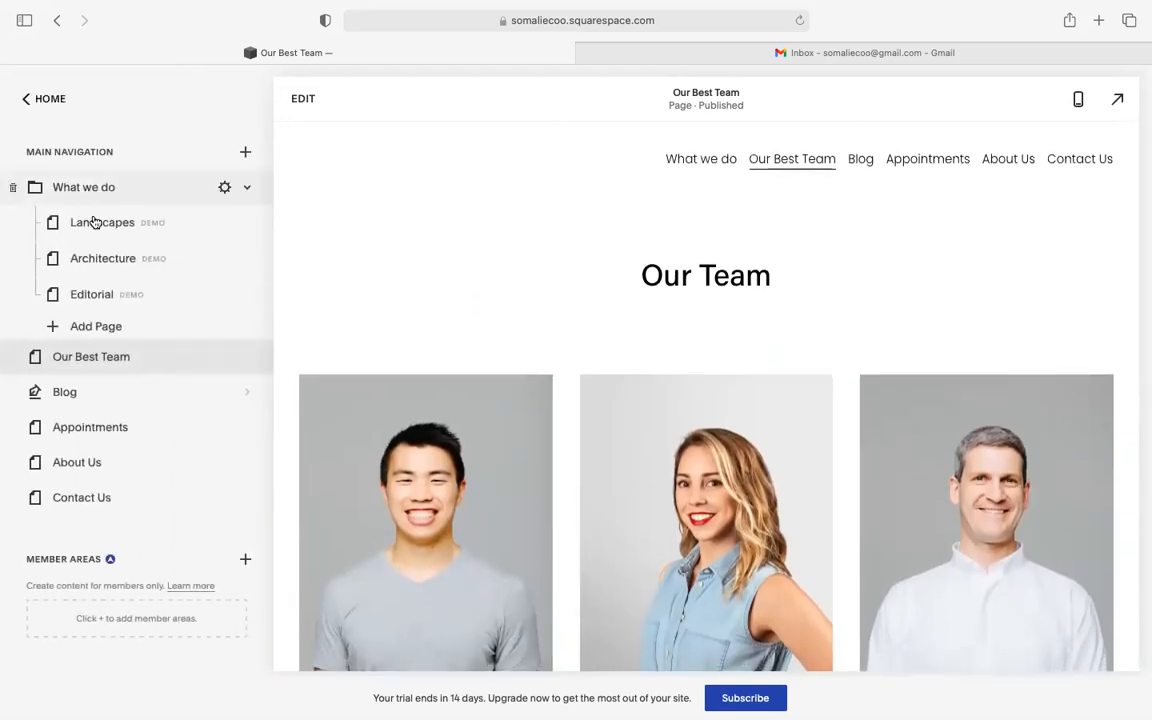
scroll(118, 468, down, 5)
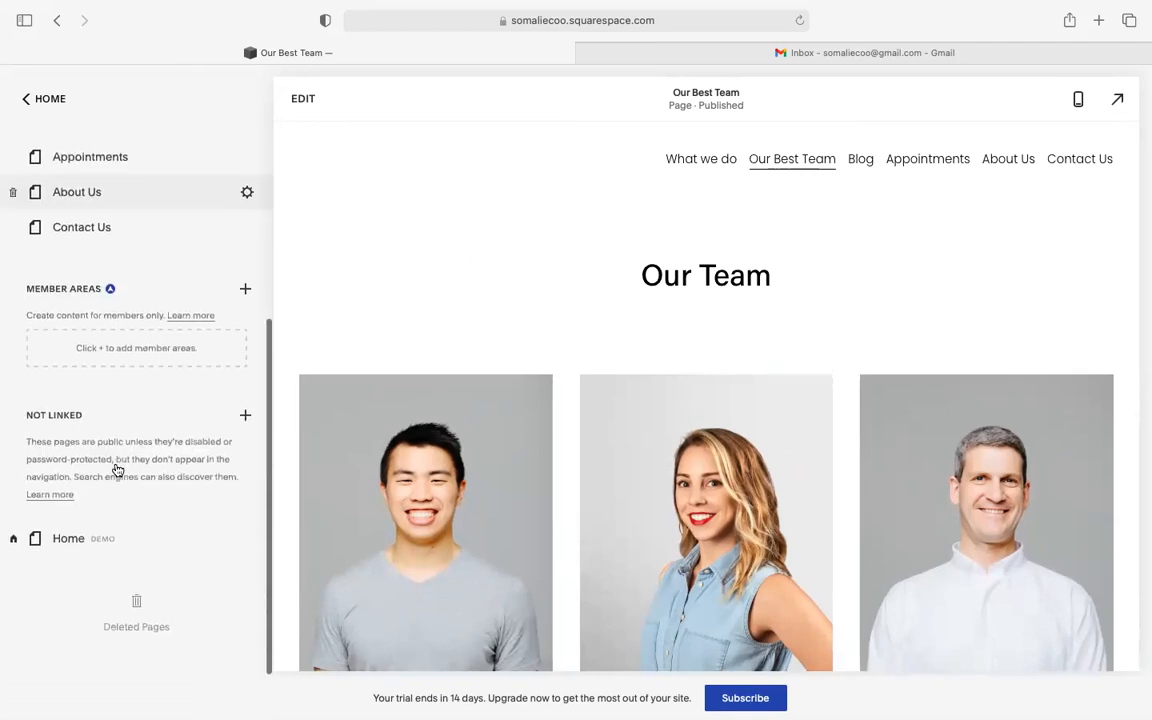
scroll(118, 470, up, 5)
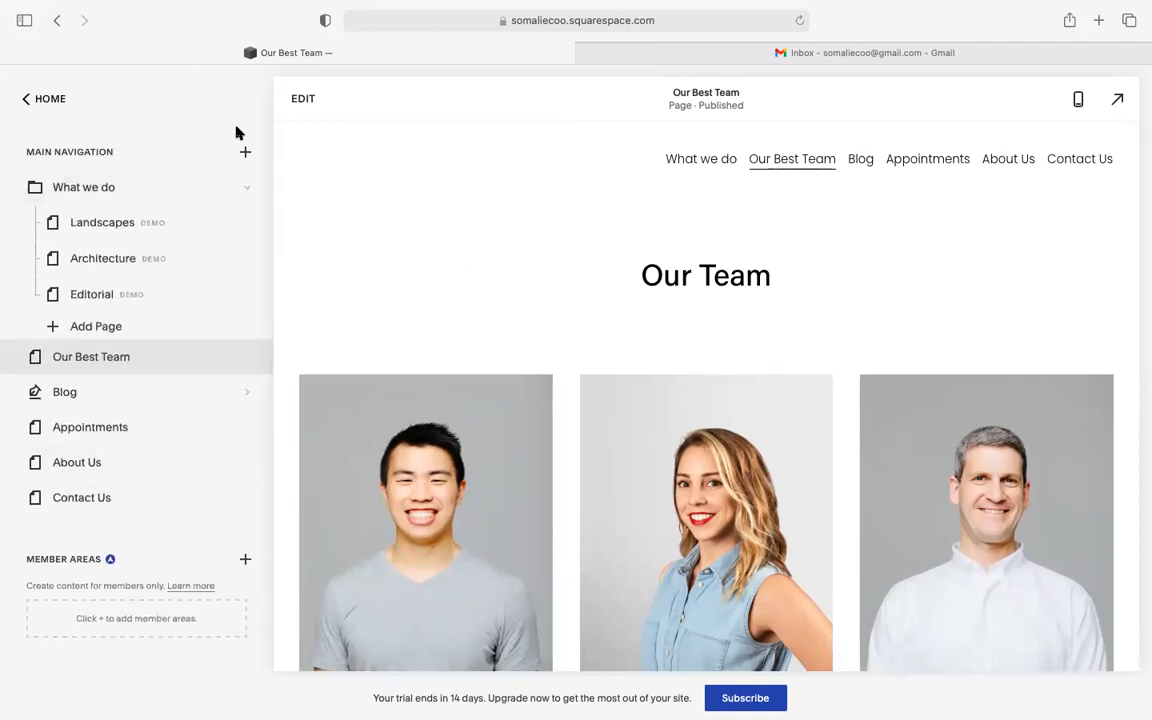
click(245, 151)
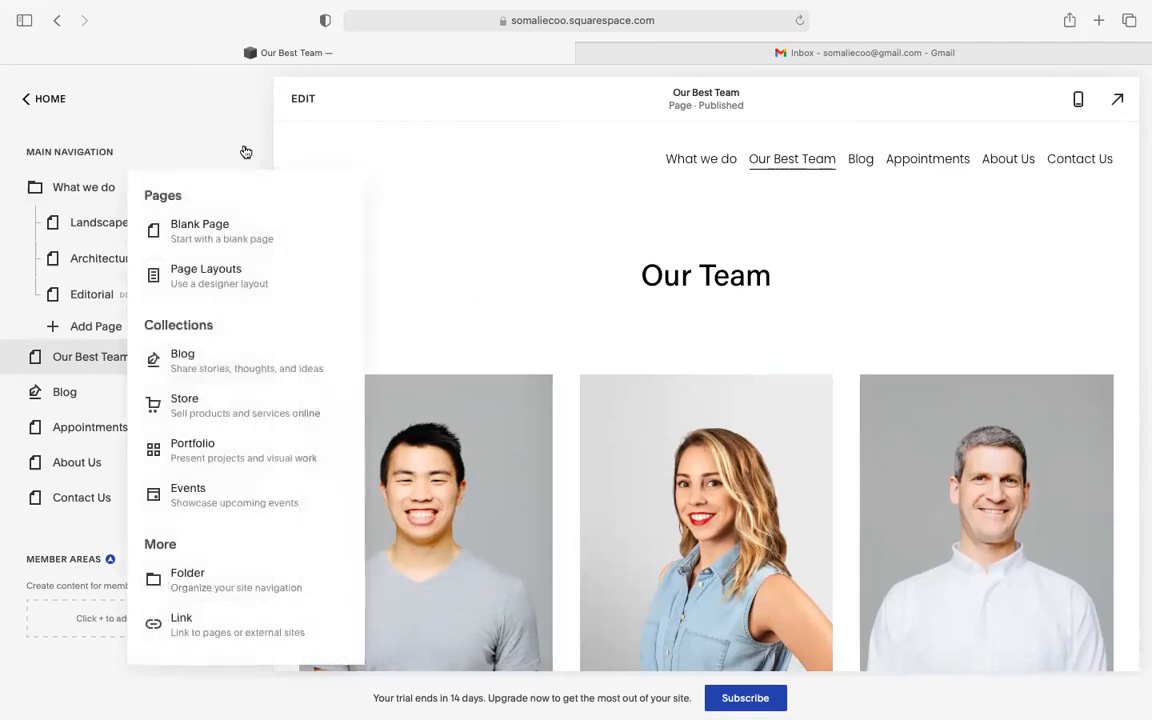
click(237, 274)
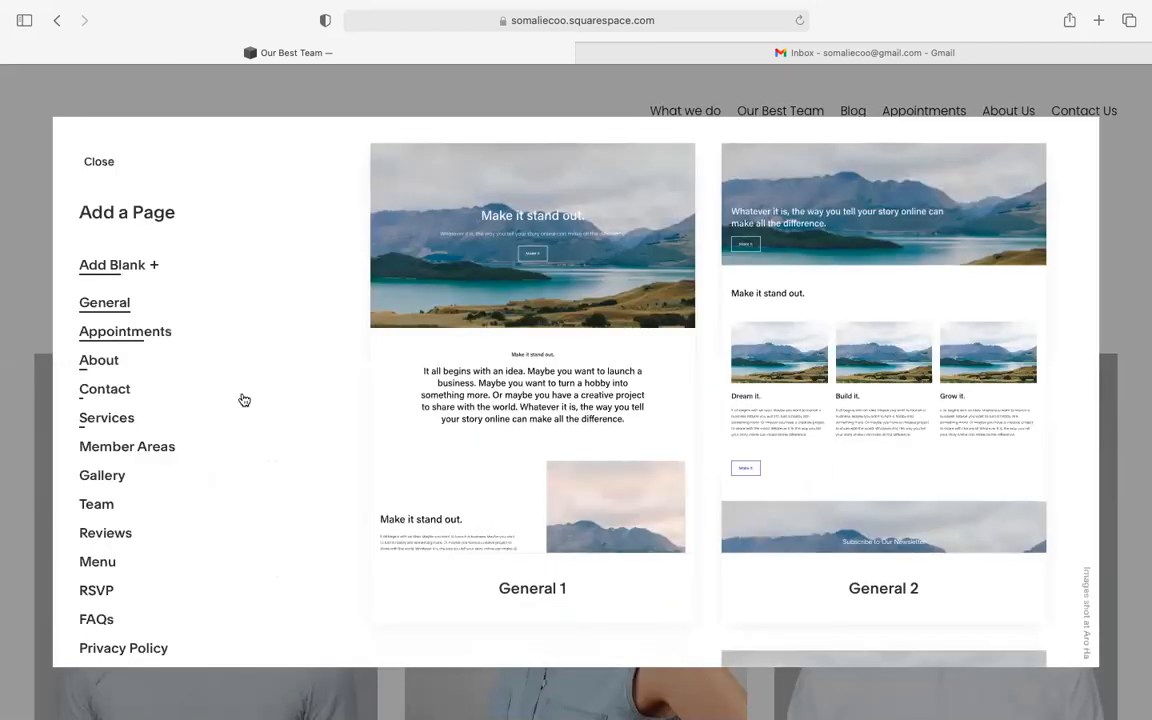
scroll(200, 476, down, 2)
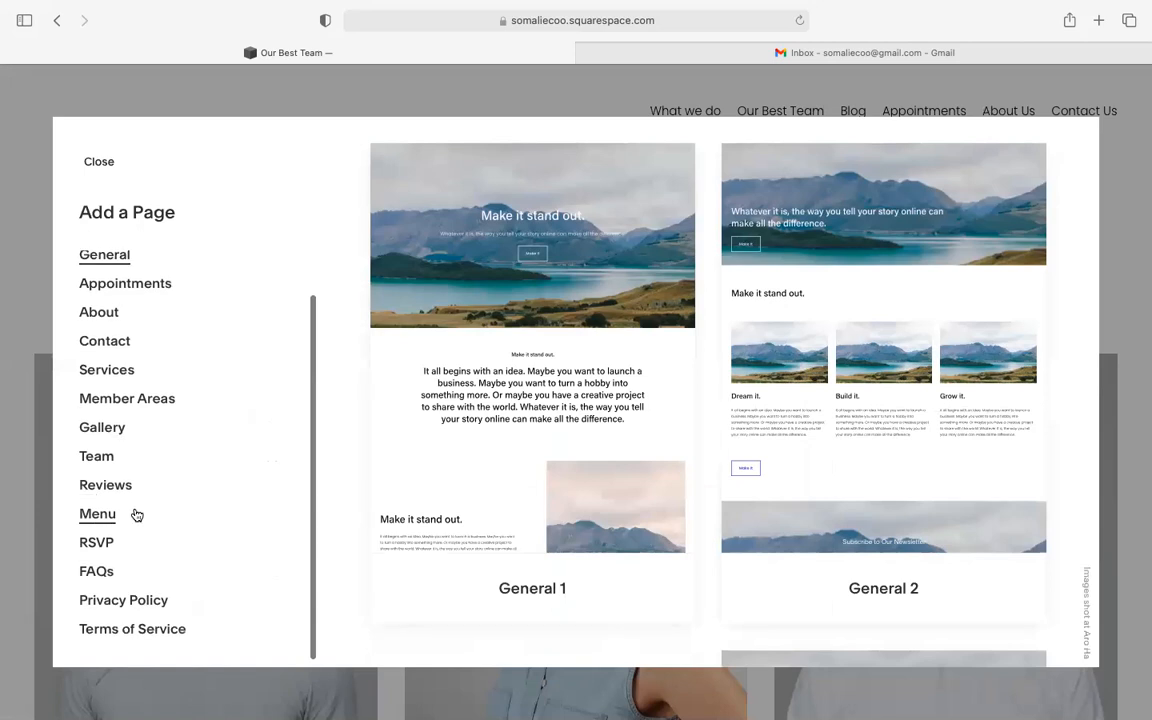
click(137, 514)
scroll(808, 474, down, 1)
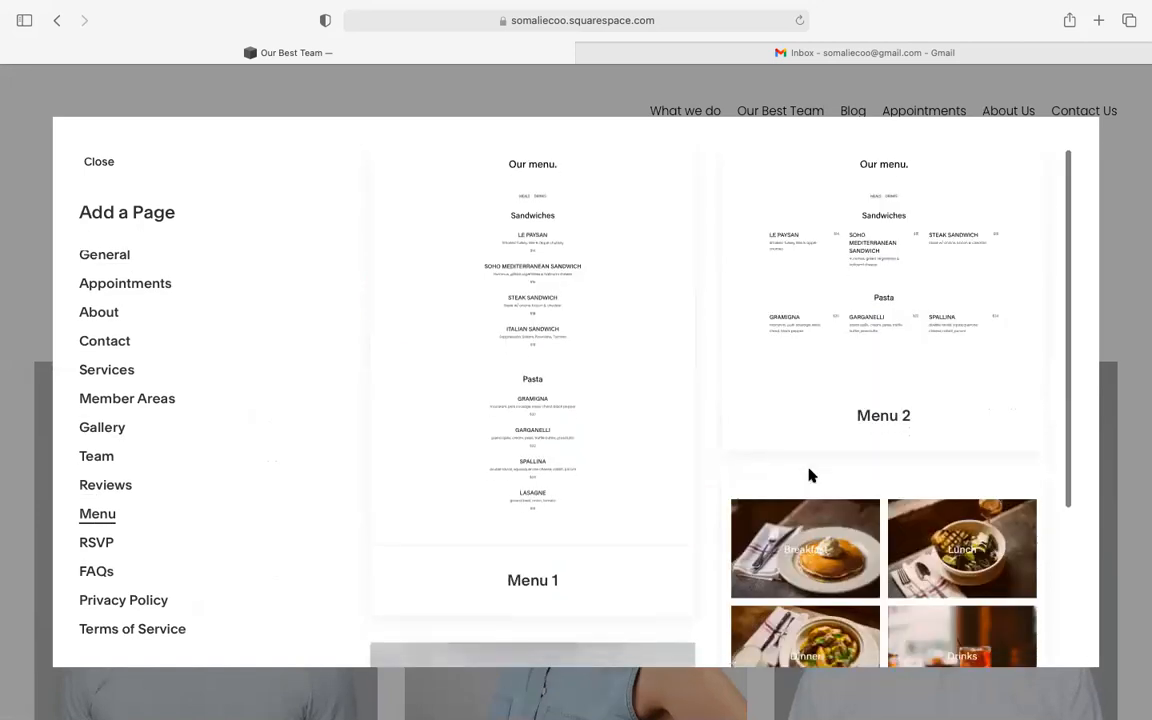
scroll(810, 474, down, 5)
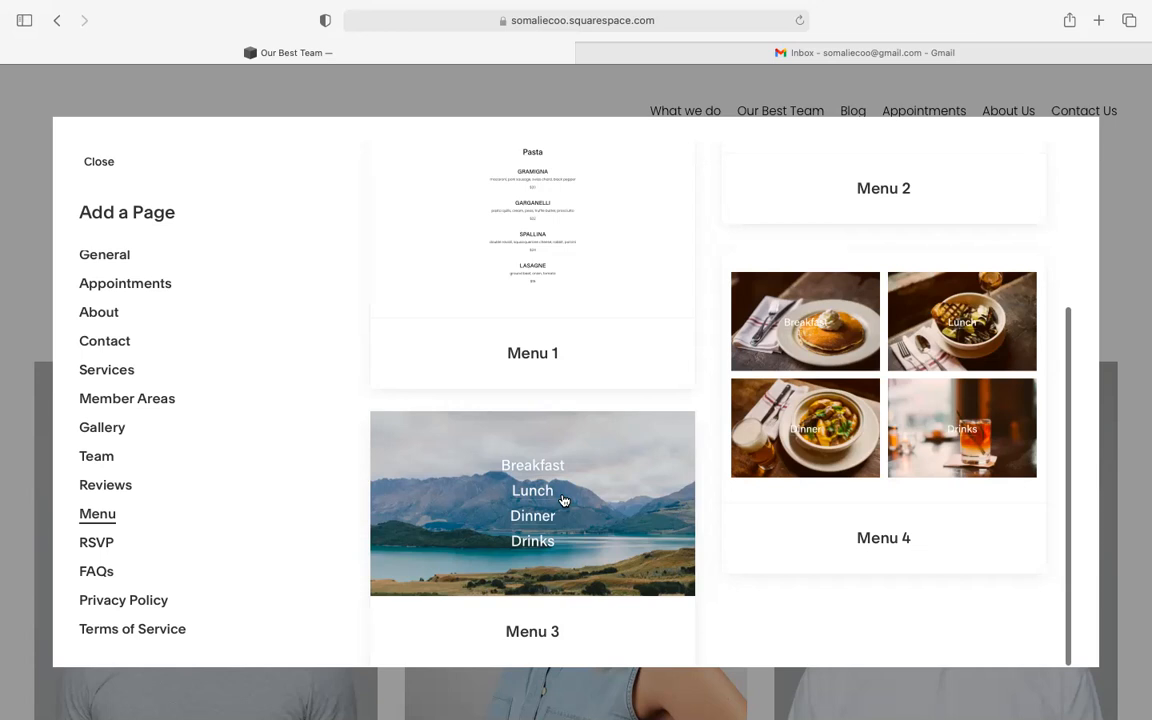
scroll(562, 500, up, 5)
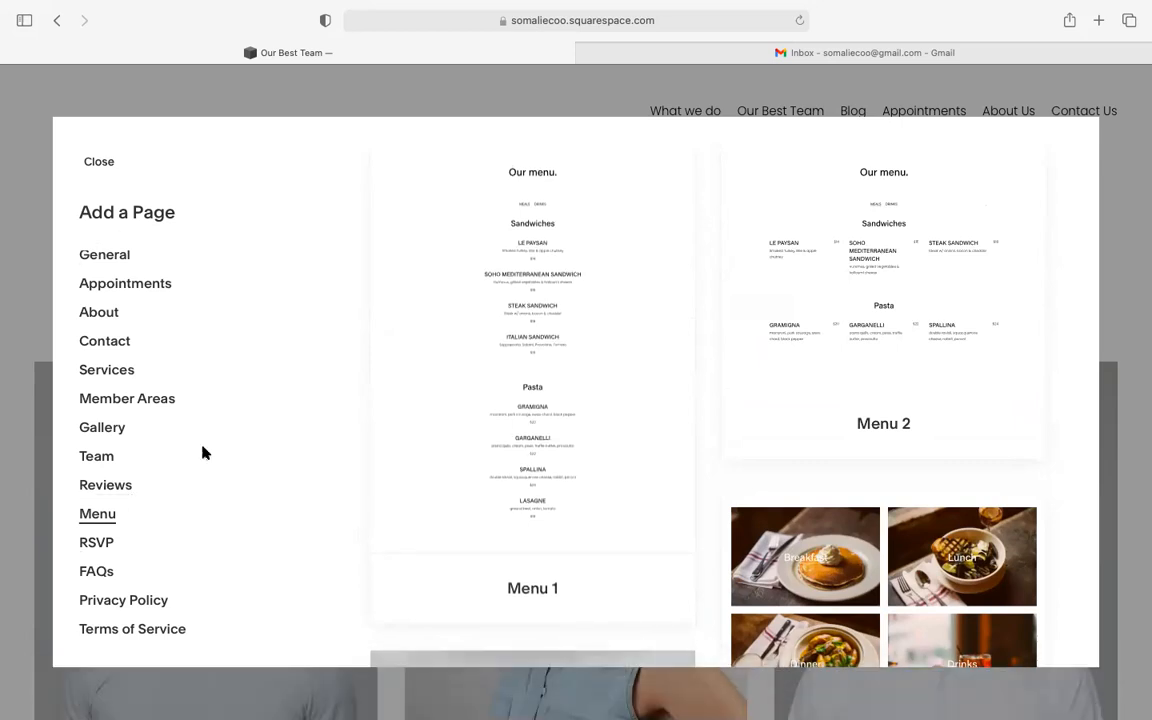
scroll(204, 455, up, 1)
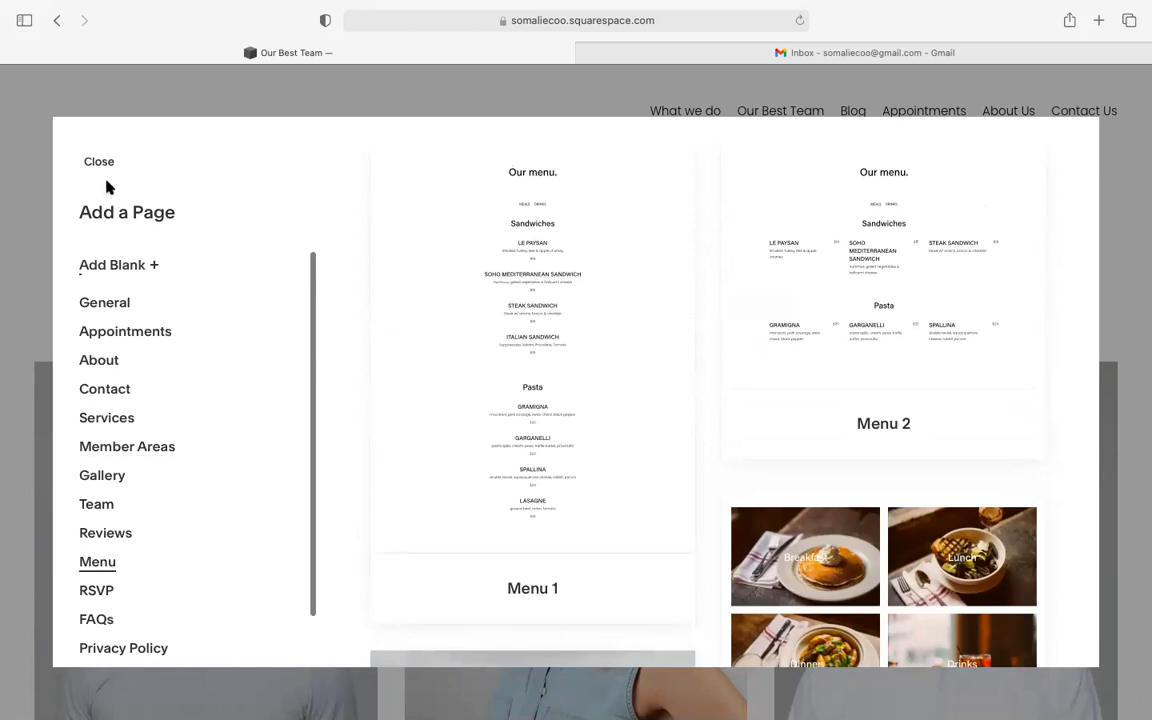
scroll(123, 301, down, 1)
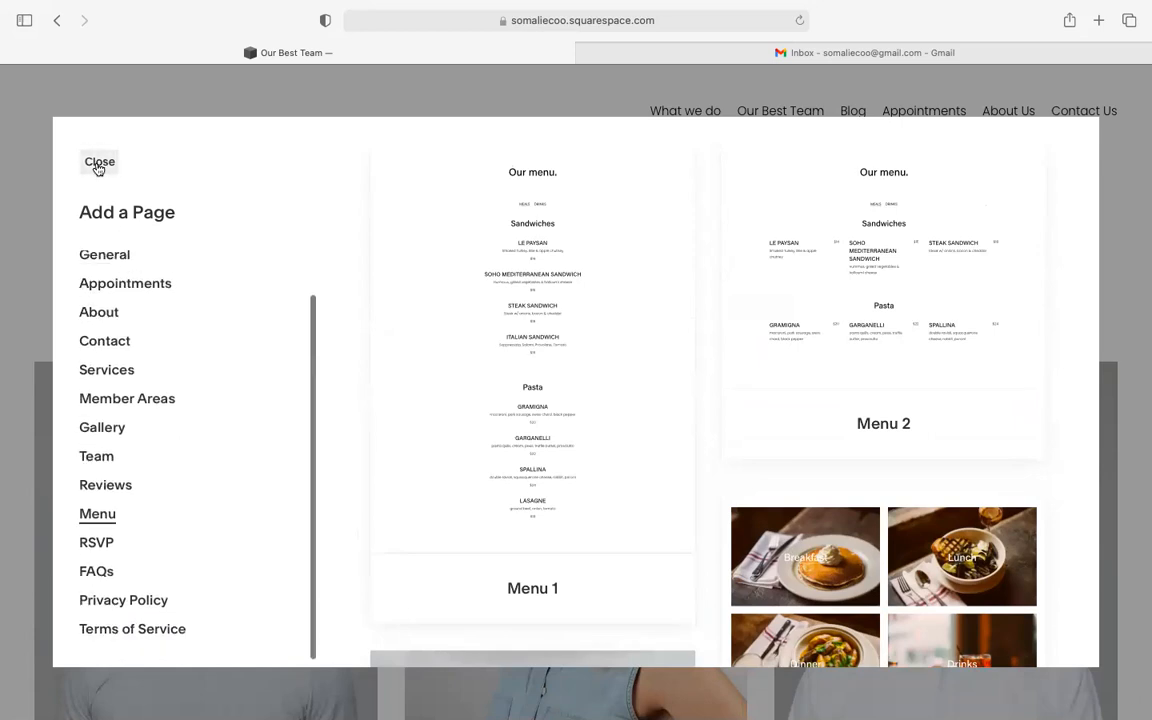
click(96, 169)
scroll(144, 357, down, 3)
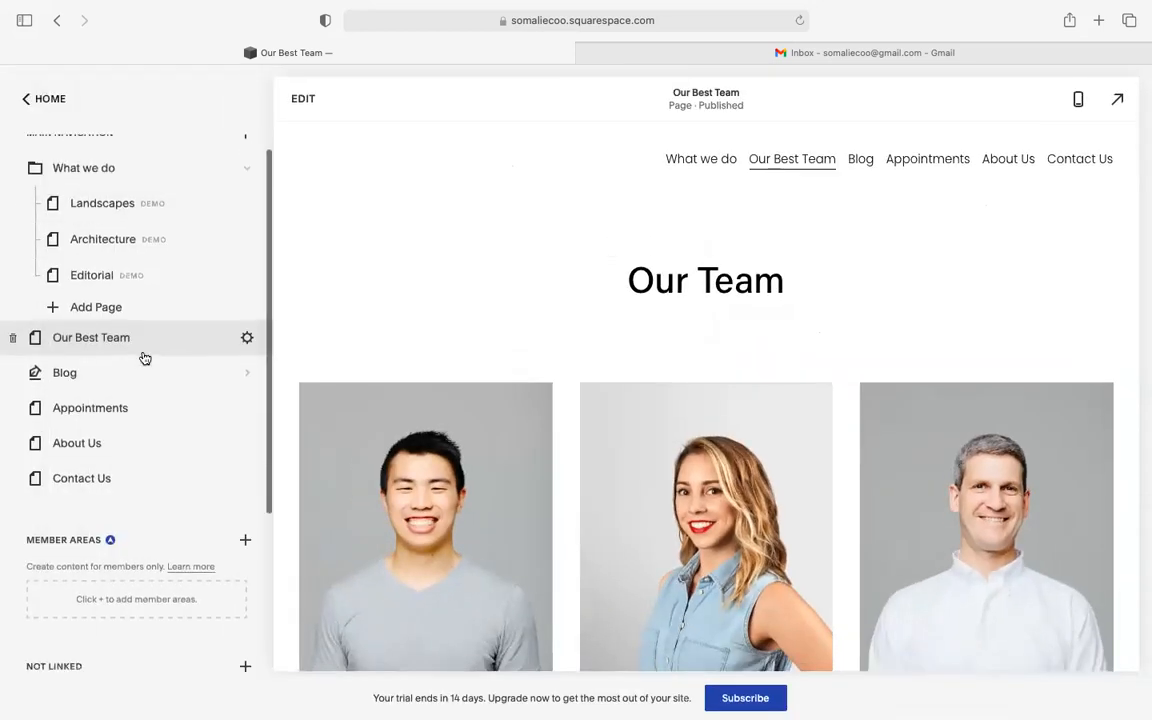
scroll(144, 357, up, 3)
scroll(144, 357, down, 4)
scroll(143, 357, up, 2)
scroll(143, 357, up, 2)
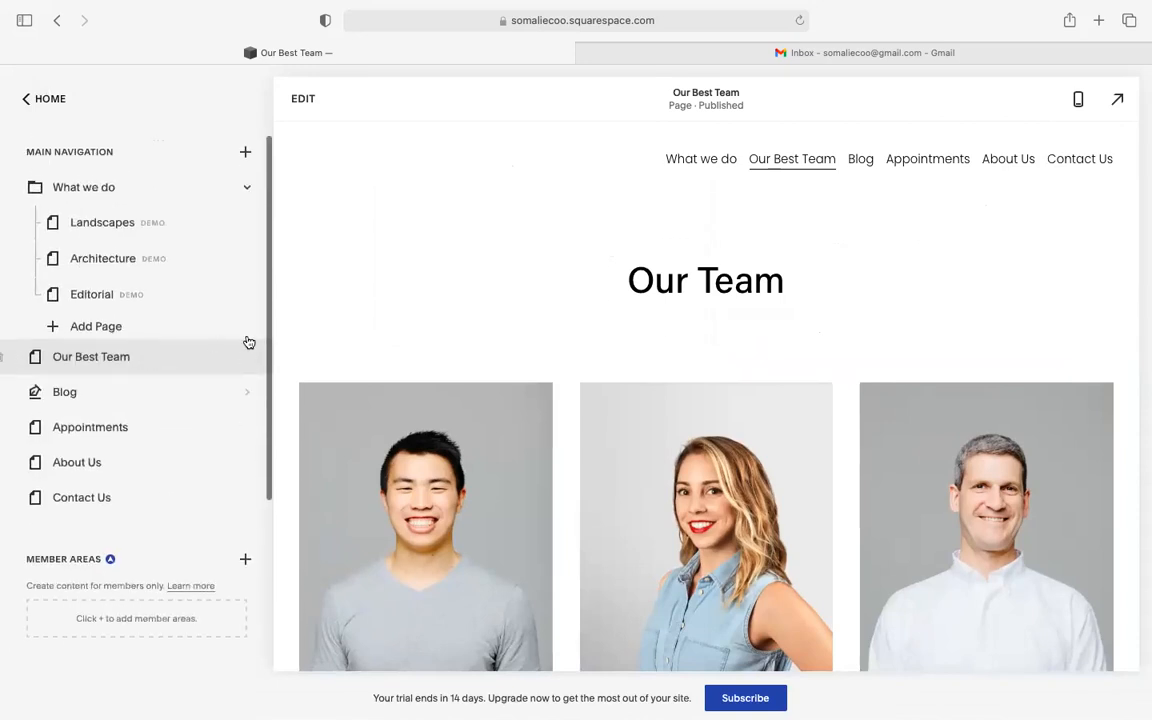
scroll(175, 380, down, 5)
scroll(175, 380, up, 5)
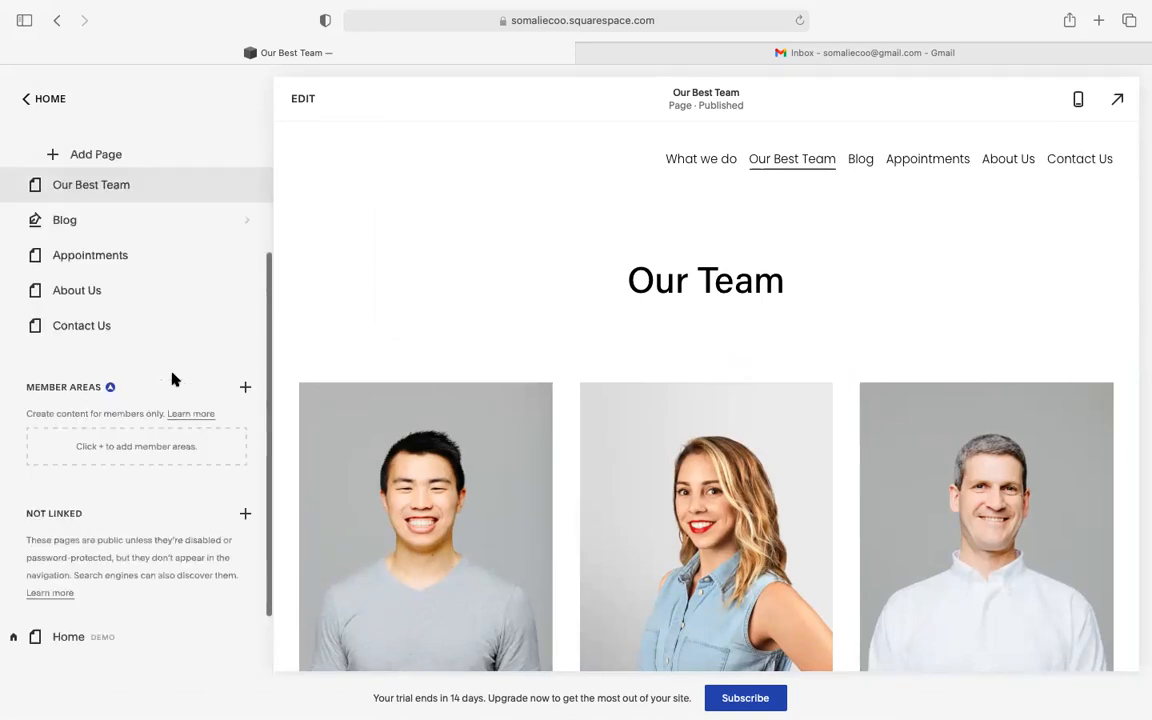
click(29, 103)
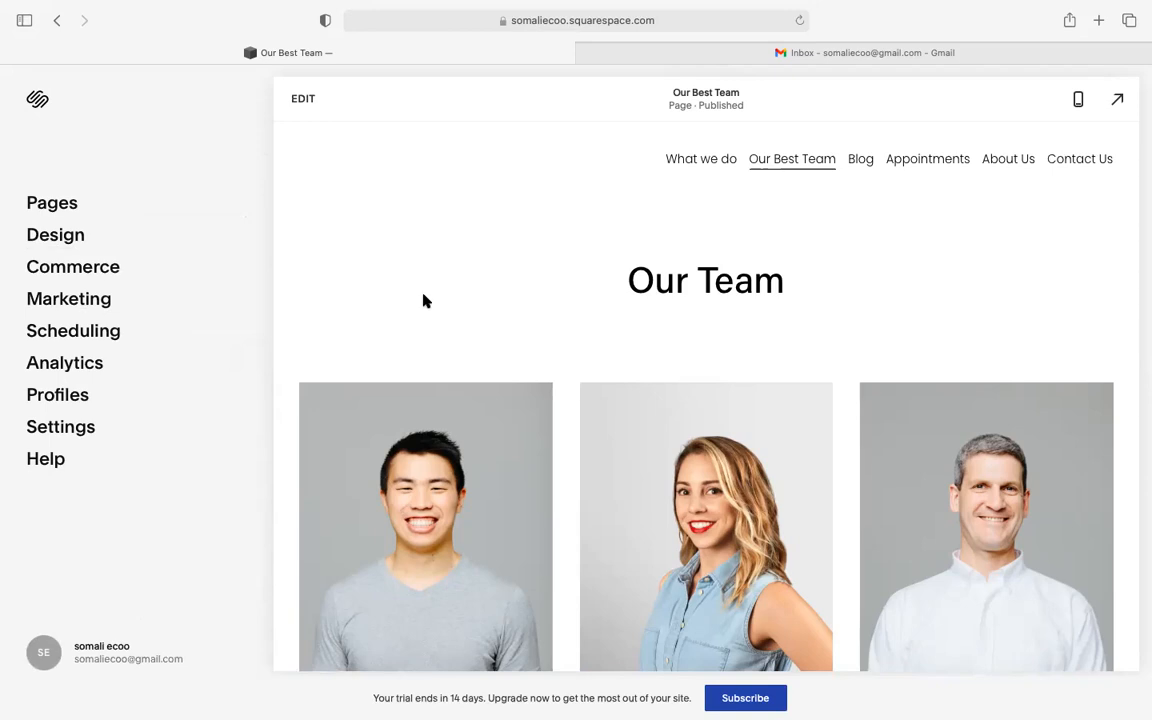
scroll(400, 270, down, 3)
scroll(390, 255, up, 3)
scroll(708, 219, down, 5)
scroll(708, 217, up, 5)
scroll(543, 272, down, 5)
scroll(543, 272, up, 5)
- Switch to the mobile preview and scroll through the Our Best Team page
click(1078, 103)
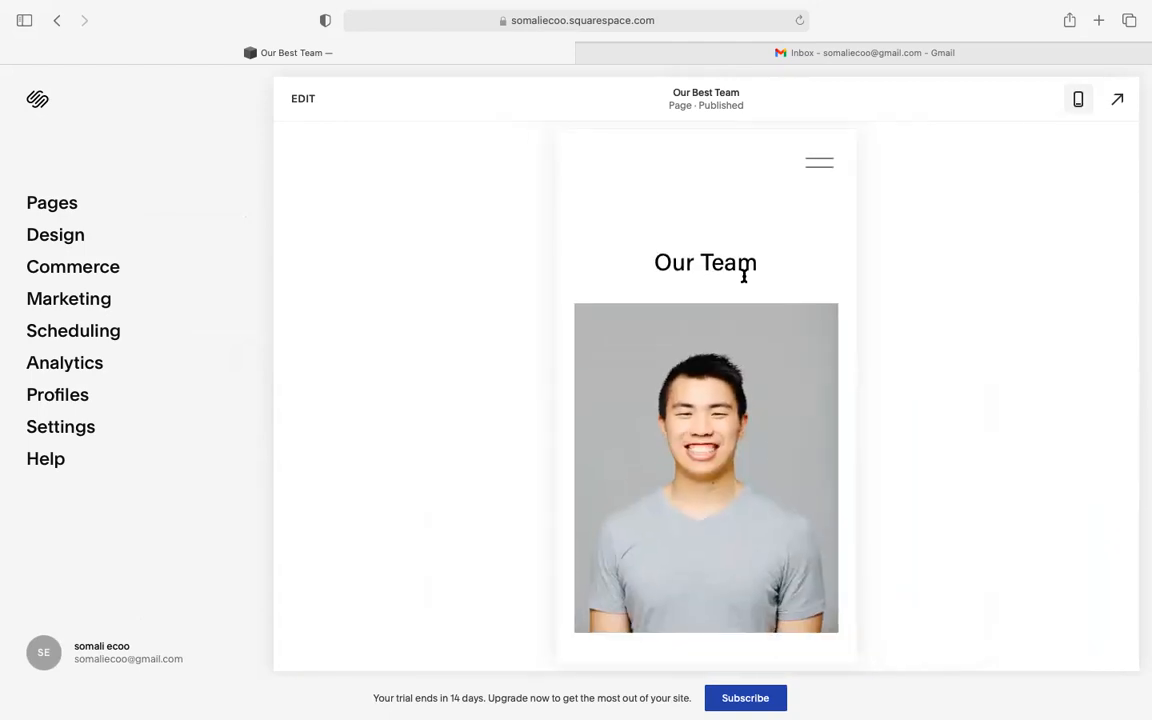
scroll(743, 276, down, 1)
scroll(743, 278, up, 1)
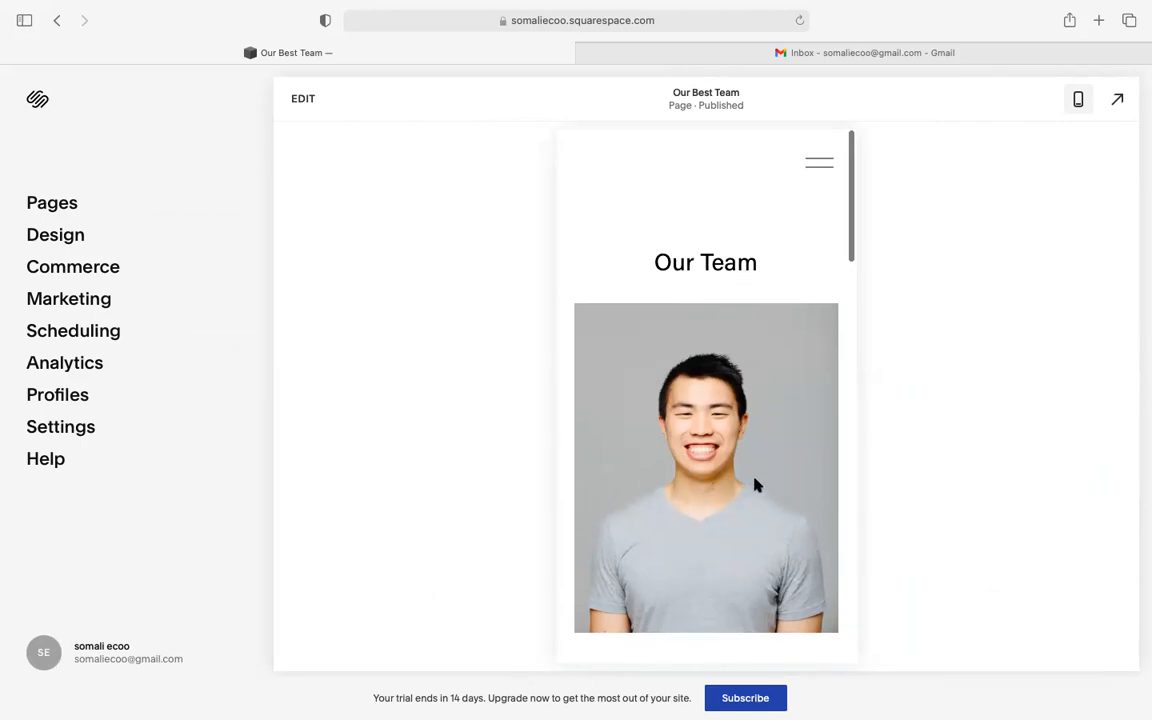
scroll(755, 485, down, 3)
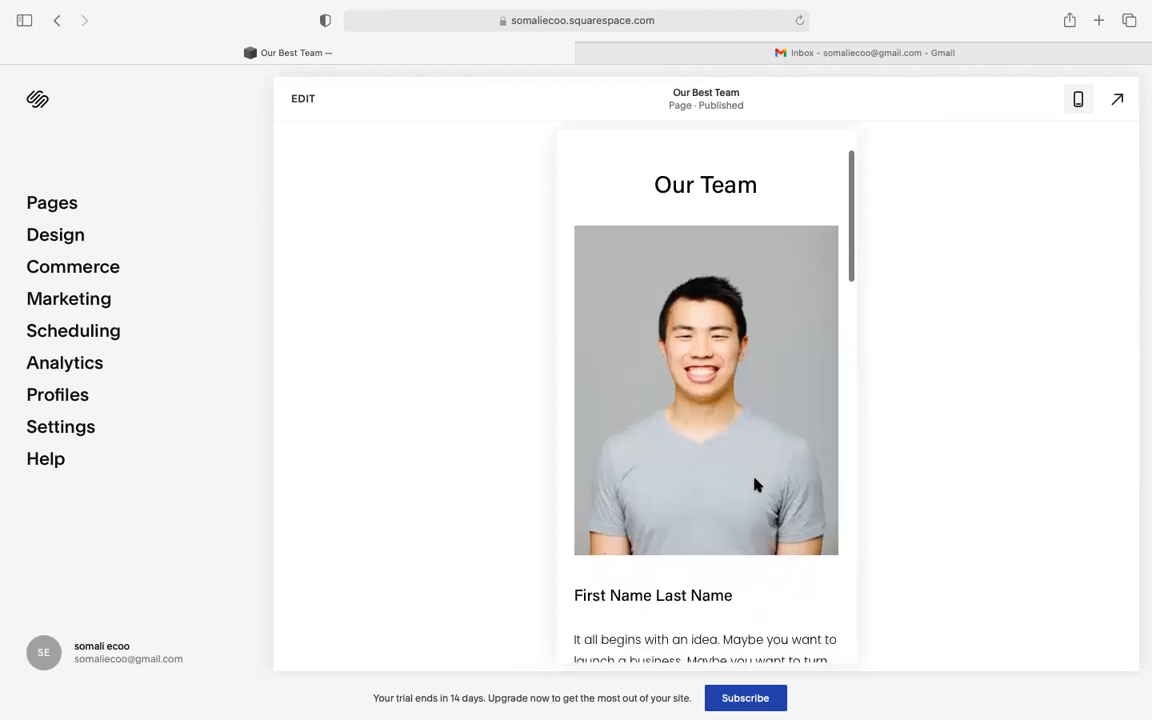
scroll(755, 485, down, 10)
scroll(755, 480, down, 11)
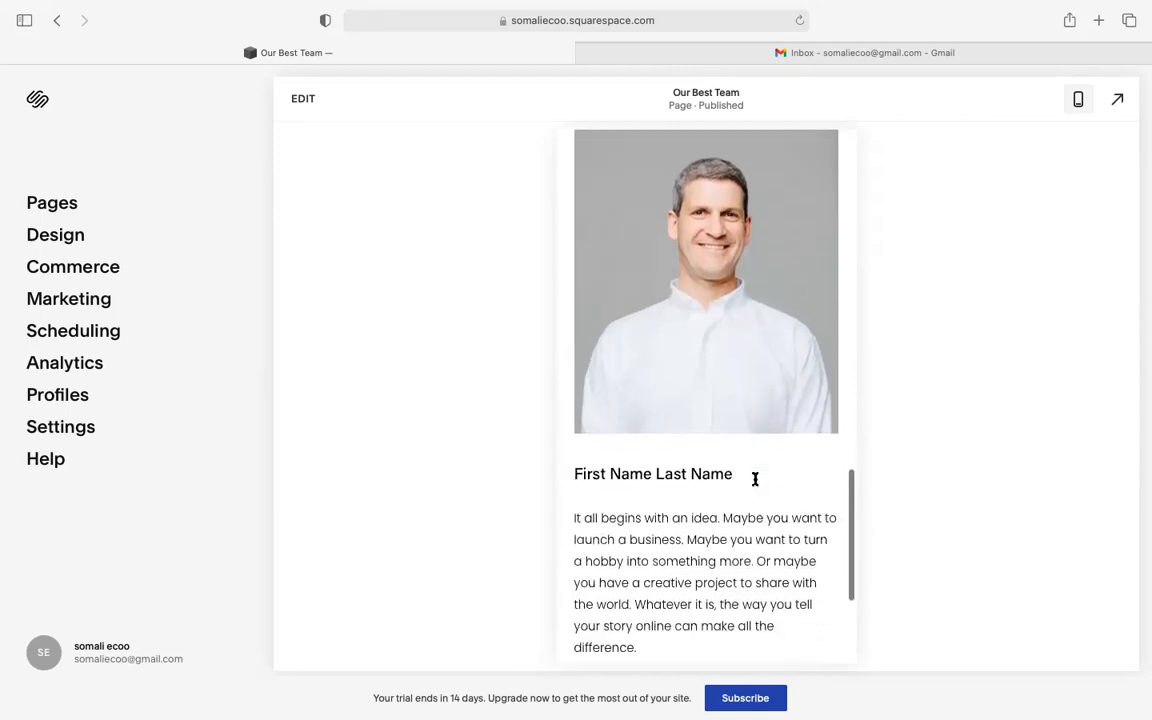
scroll(755, 480, down, 4)
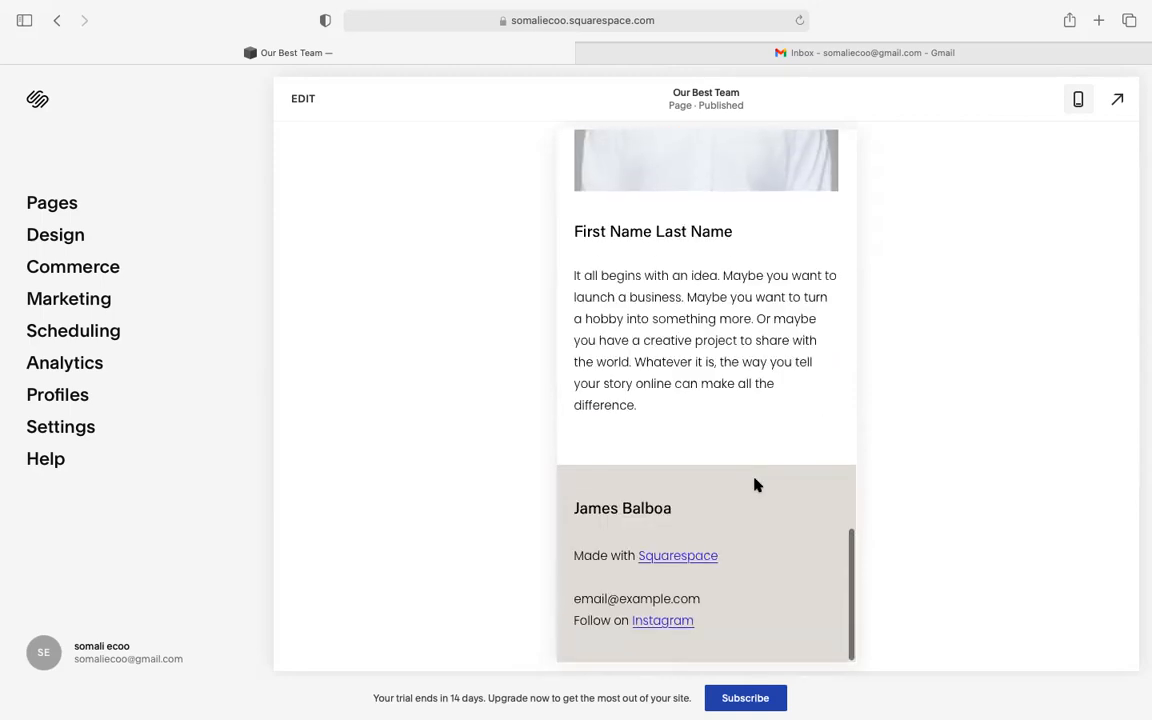
scroll(755, 485, up, 20)
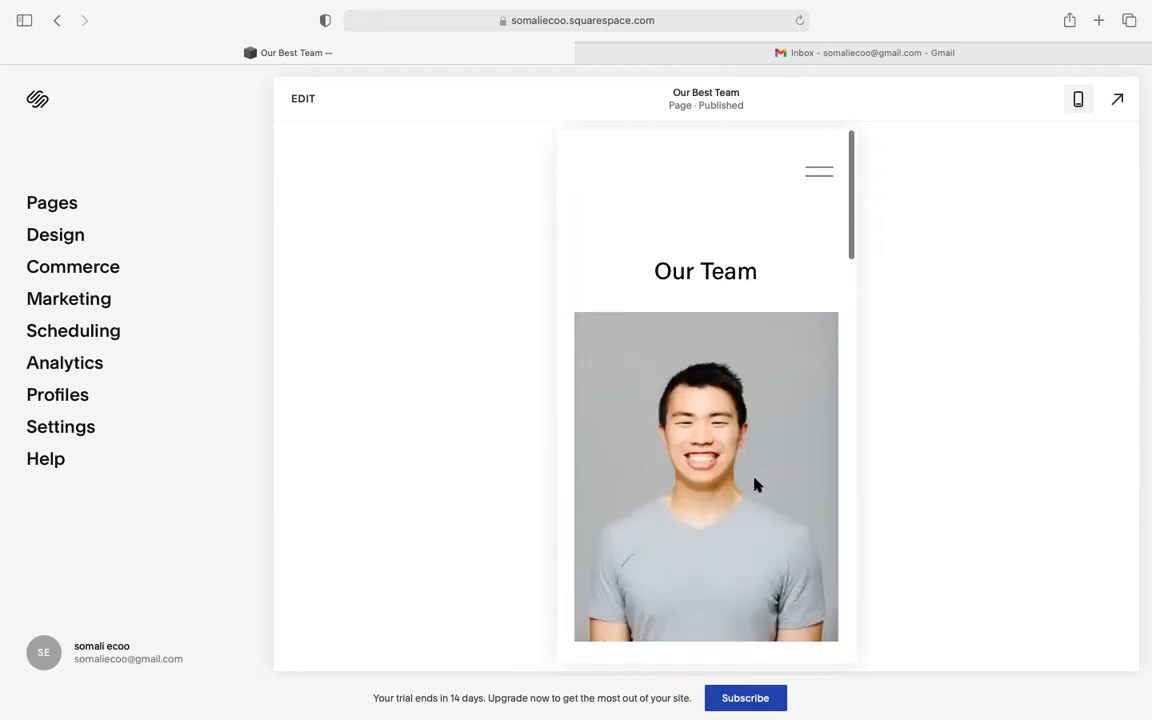
- Go to What we do > Landscapes from the mobile menu and scroll through the page
click(821, 171)
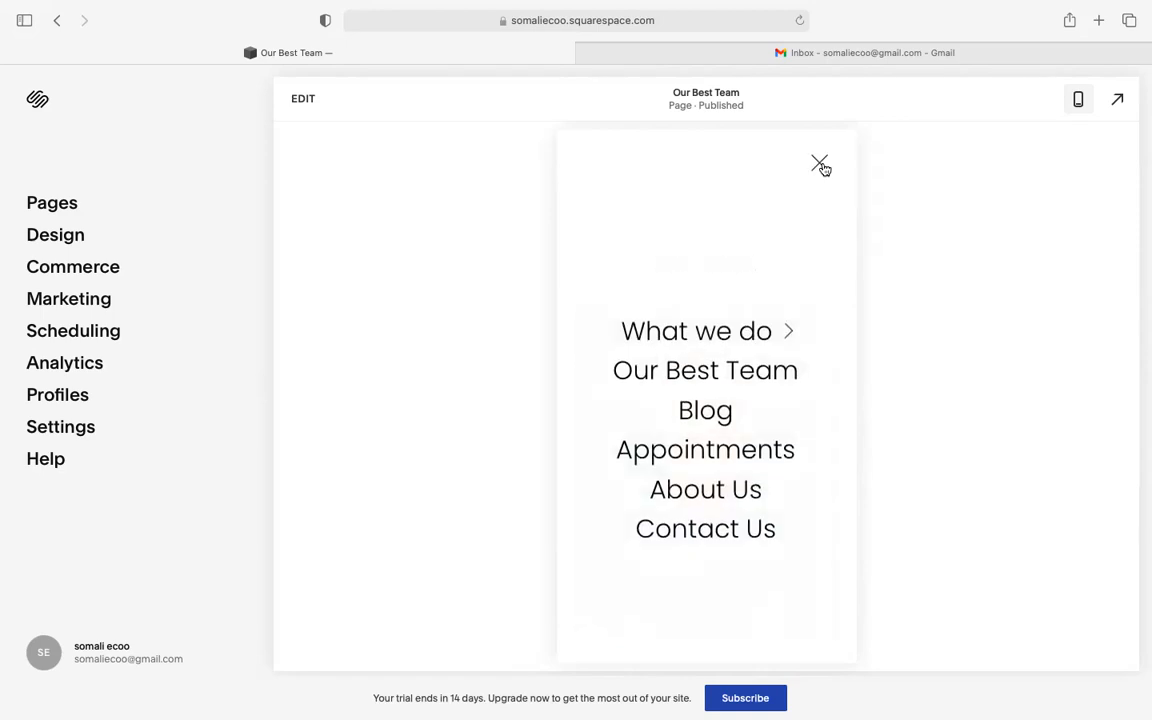
click(820, 167)
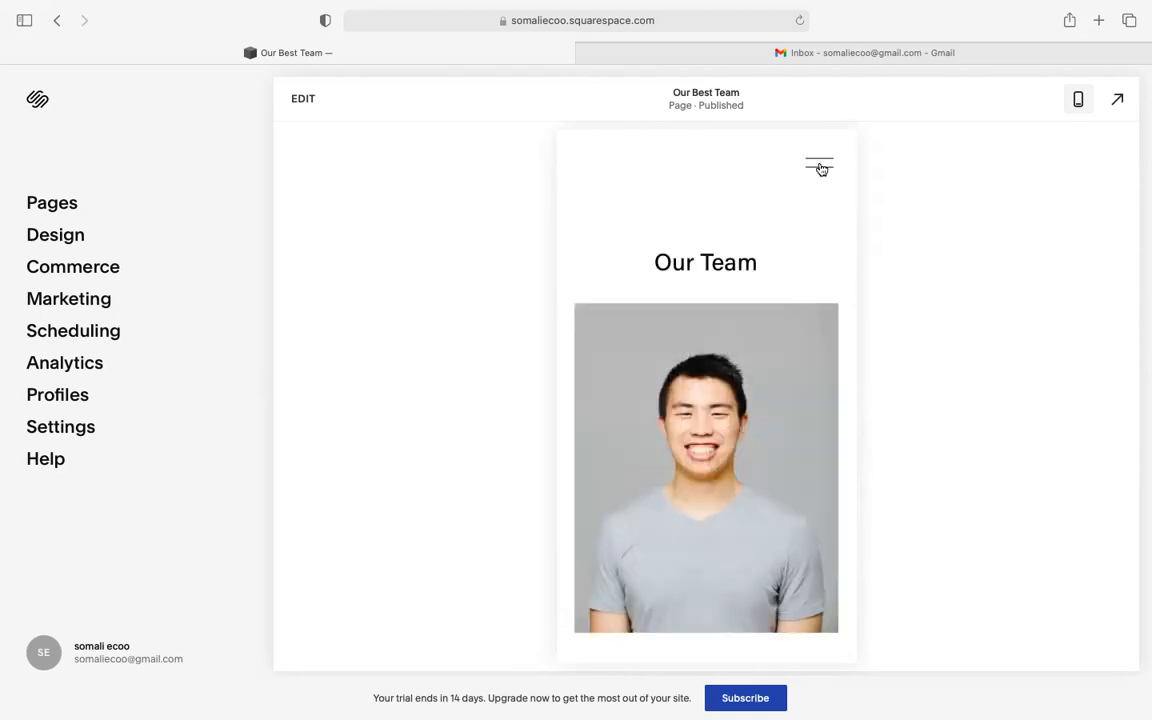
click(820, 168)
click(697, 331)
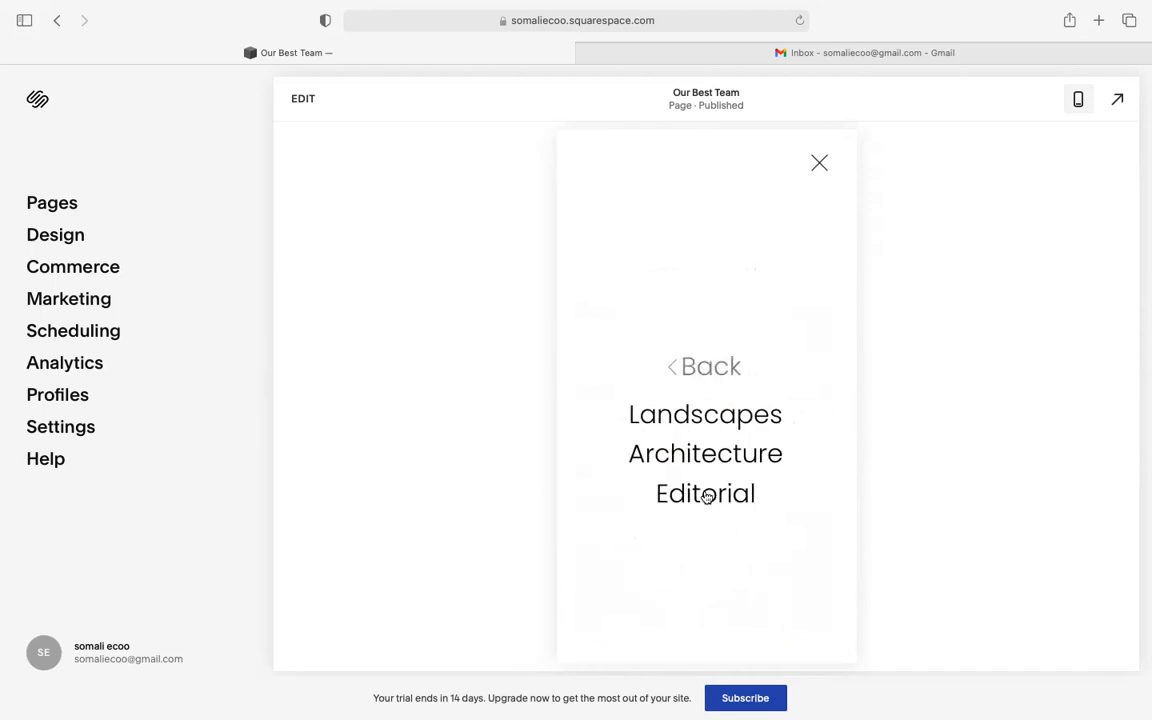
click(711, 427)
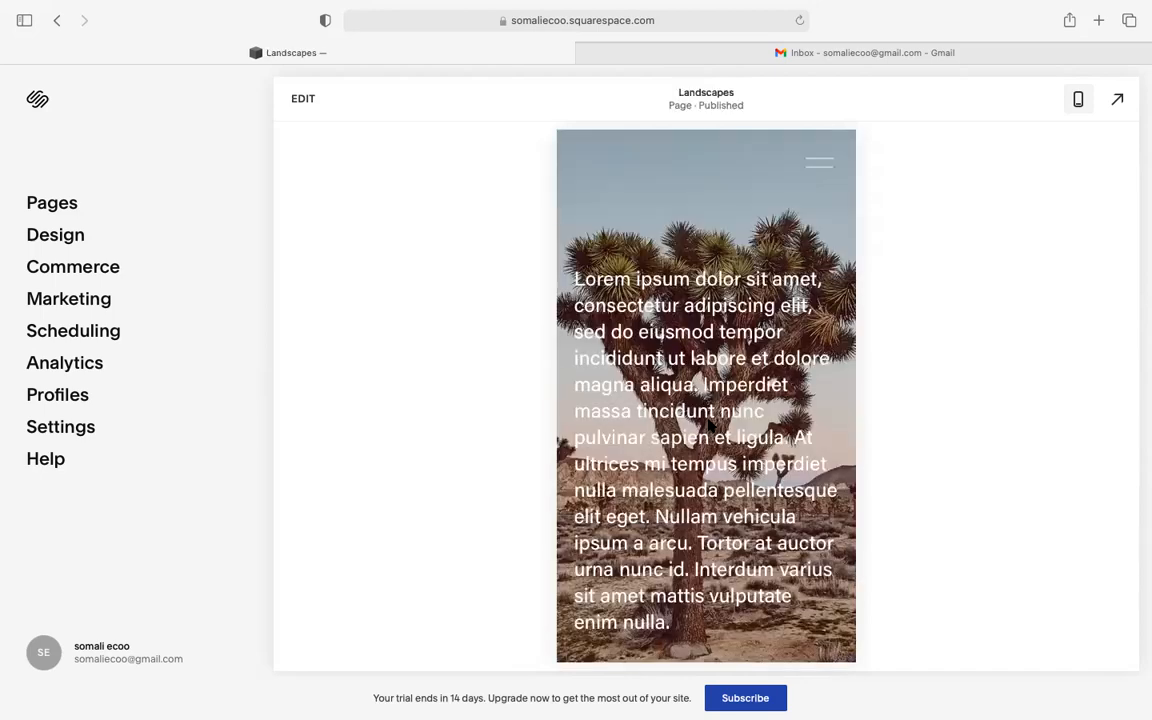
scroll(709, 425, down, 10)
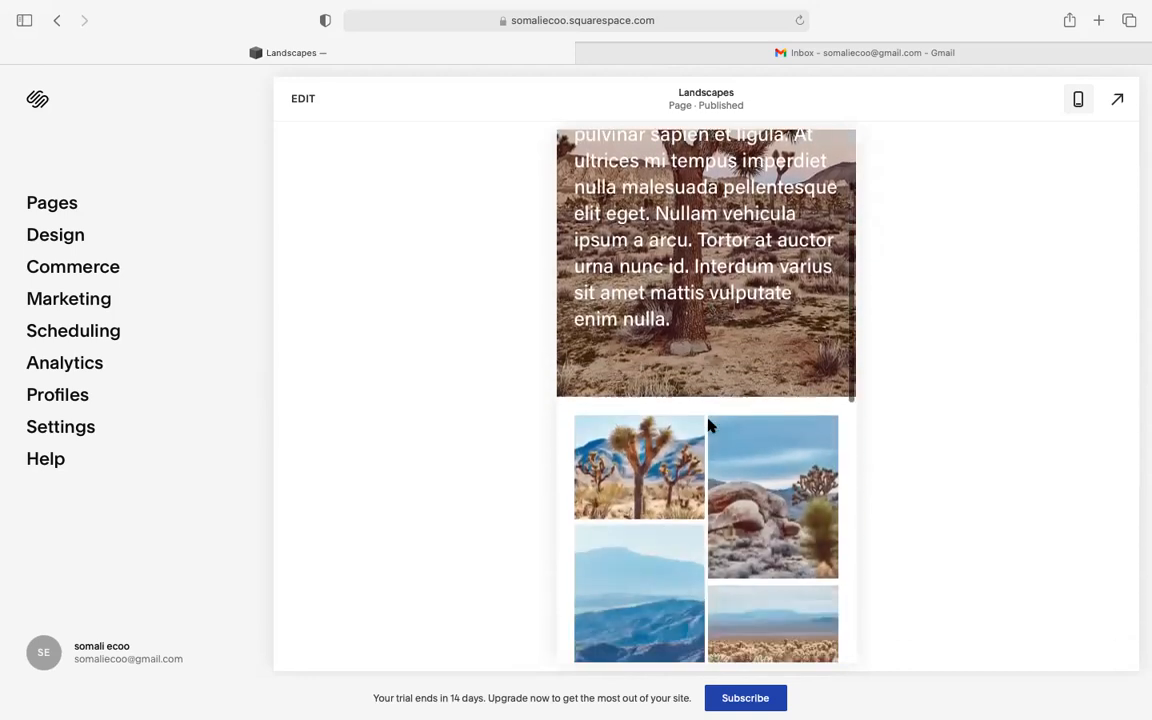
scroll(709, 425, down, 10)
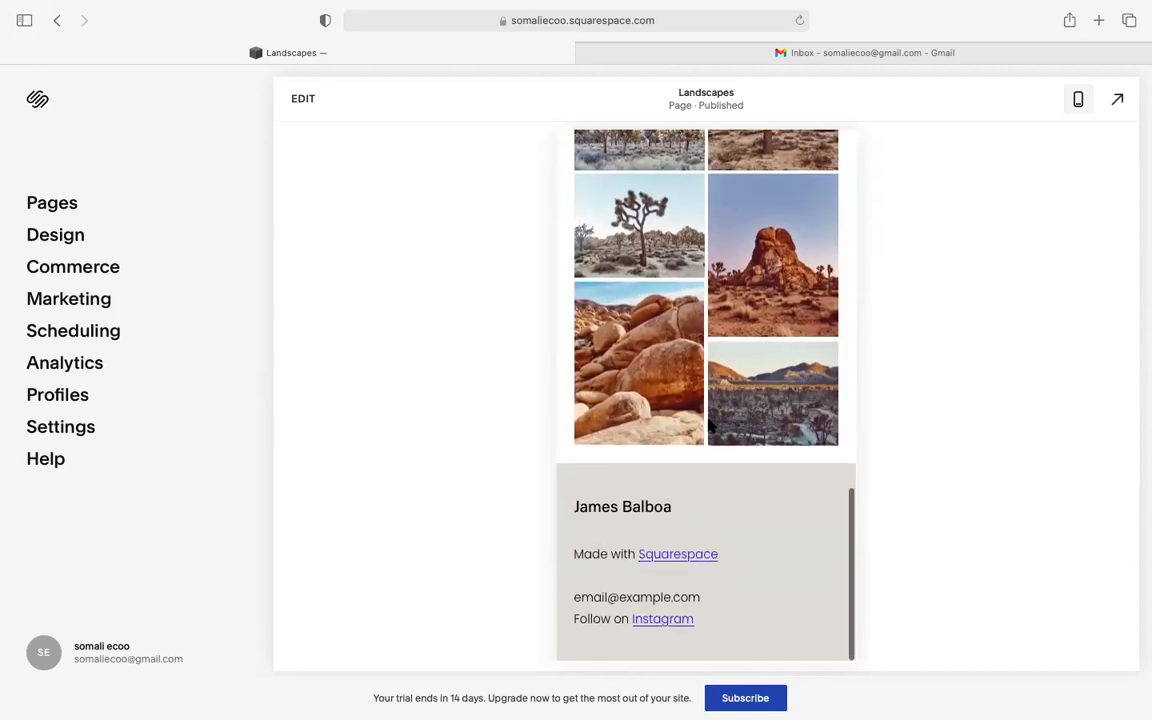
scroll(711, 426, up, 20)
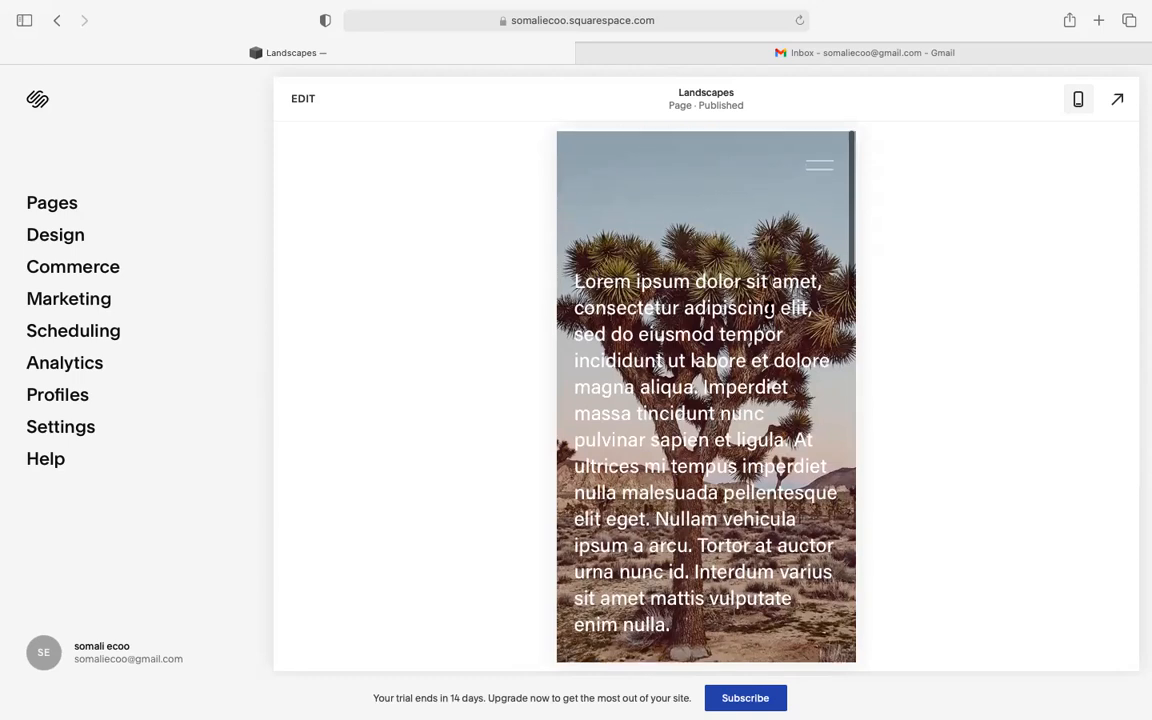
- Return to the desktop preview and open Our Best Team from the navigation bar
click(1079, 101)
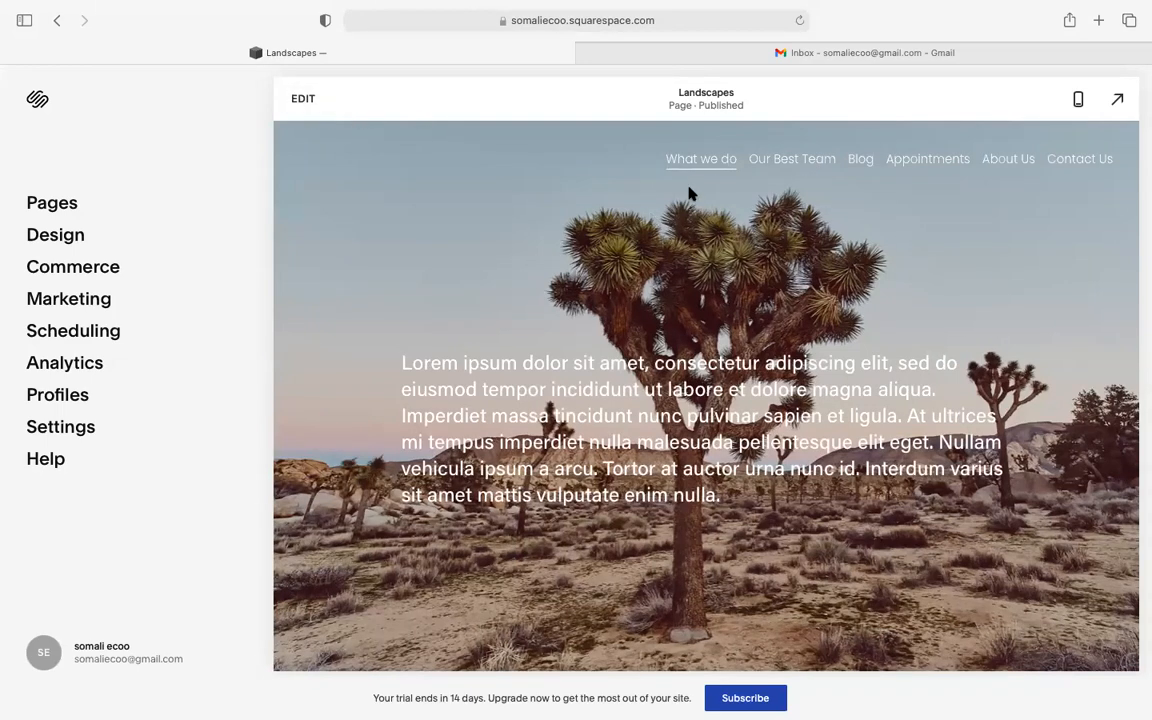
mouse_move(686, 165)
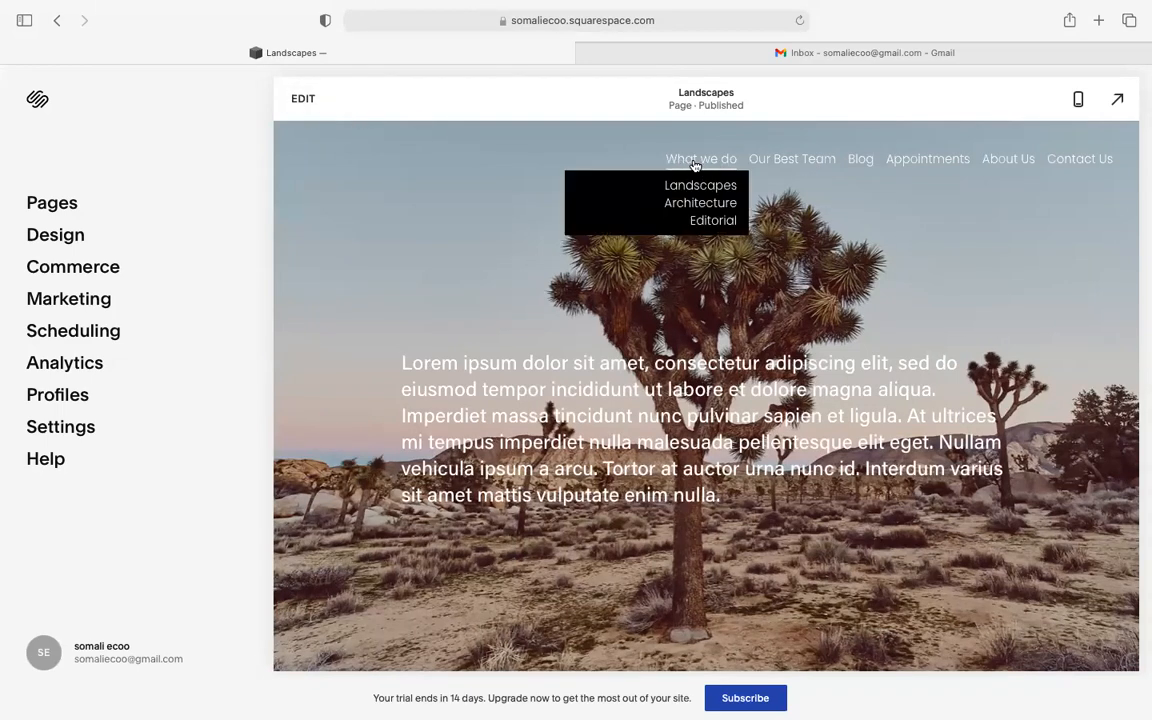
click(802, 163)
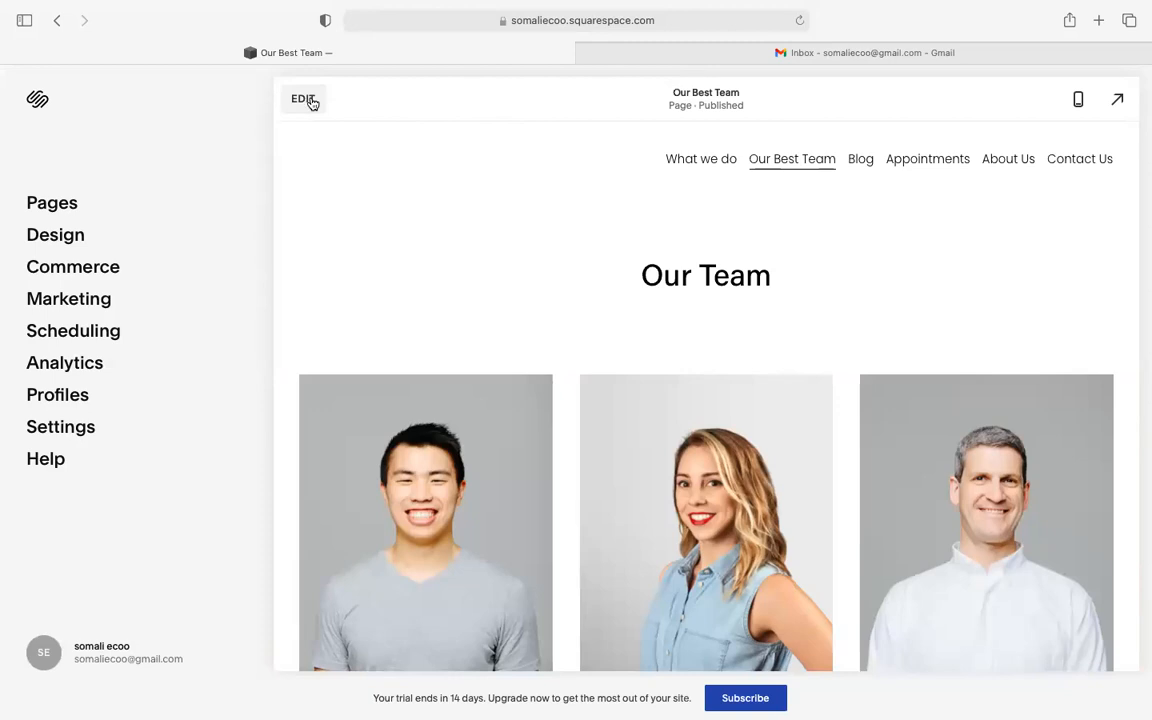
- Open Our Best Team in the editor and select Team in the Our Team heading without changing it
click(303, 99)
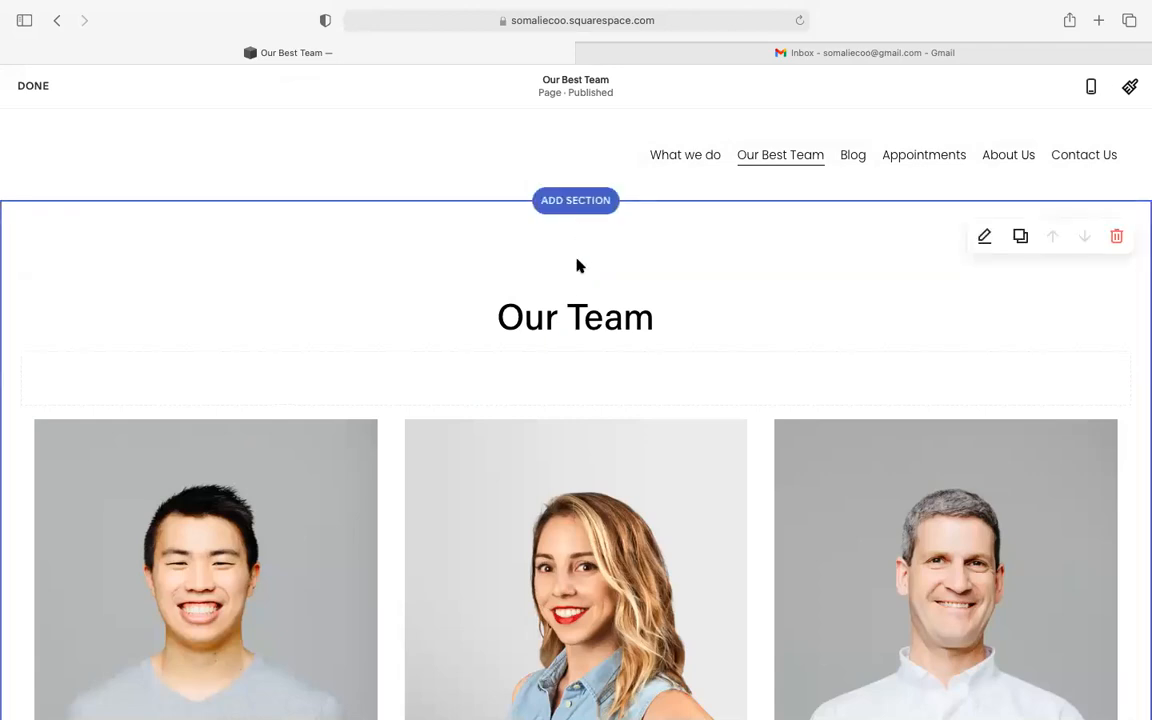
click(606, 312)
double_click(590, 317)
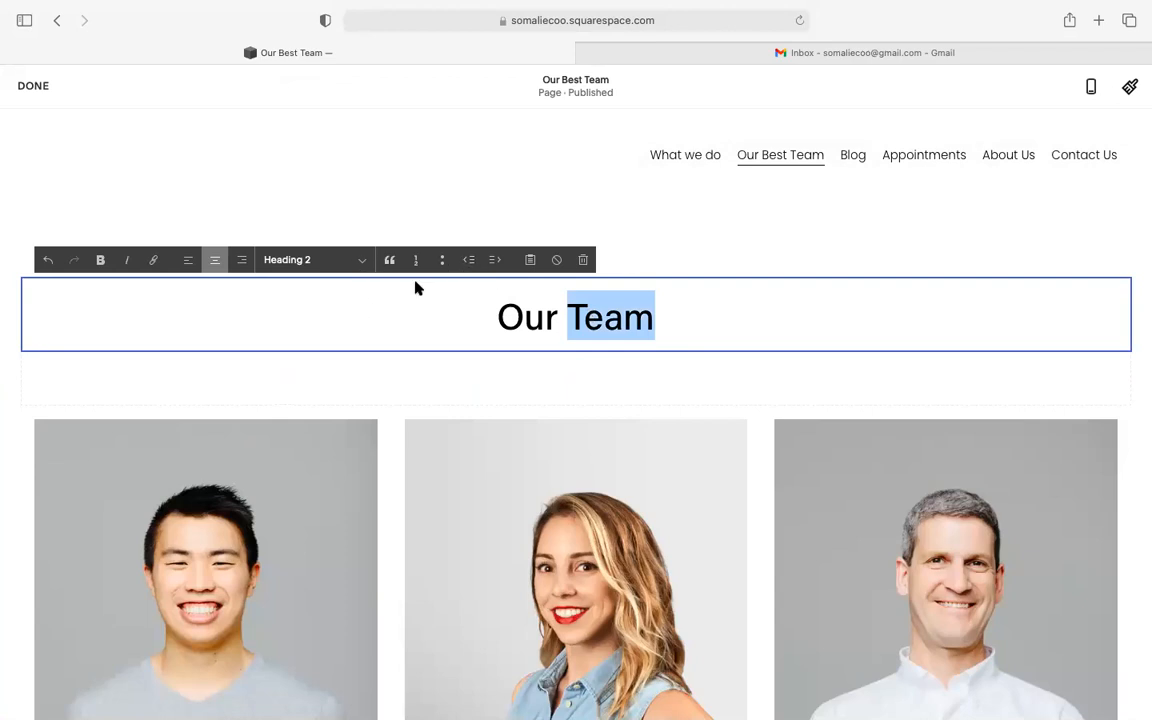
click(690, 330)
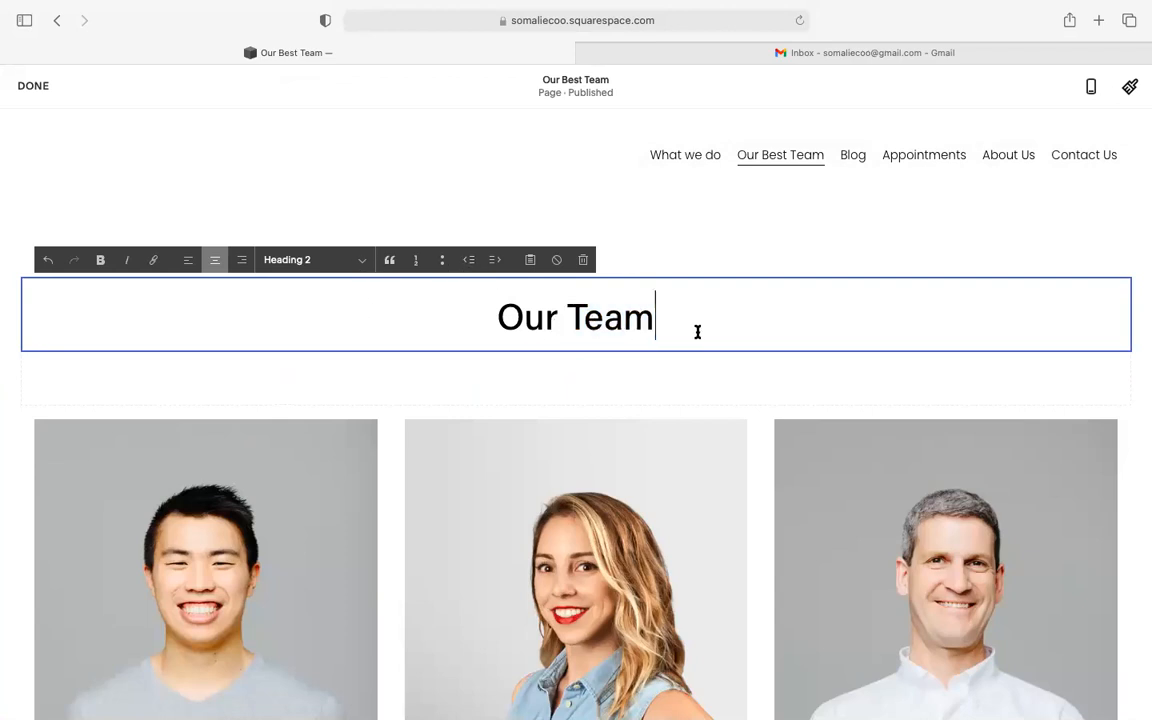
click(699, 215)
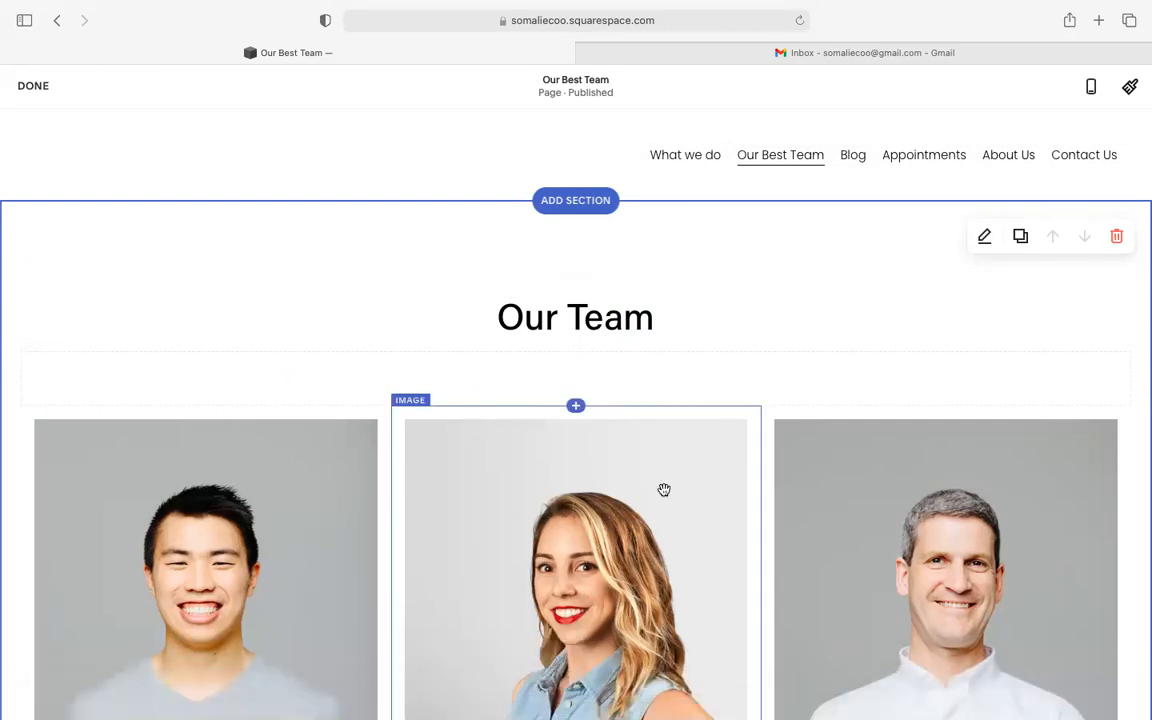
- Scroll through the page to review the three placeholder team cards
scroll(658, 319, down, 2)
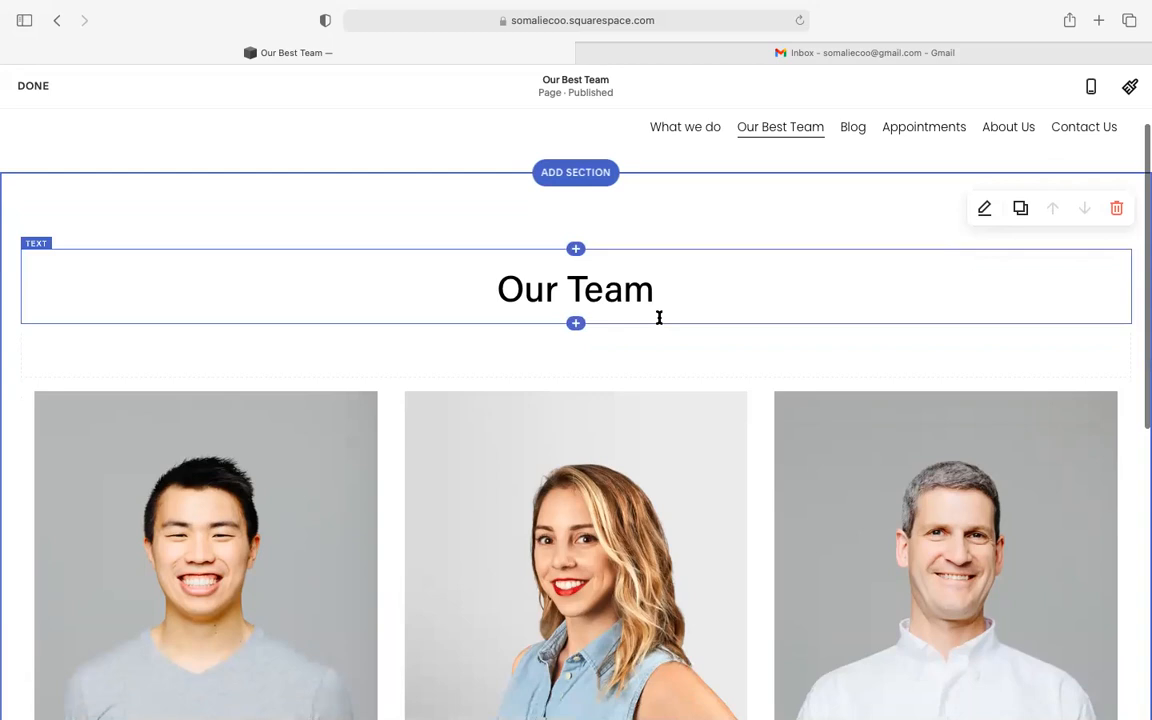
scroll(659, 317, down, 8)
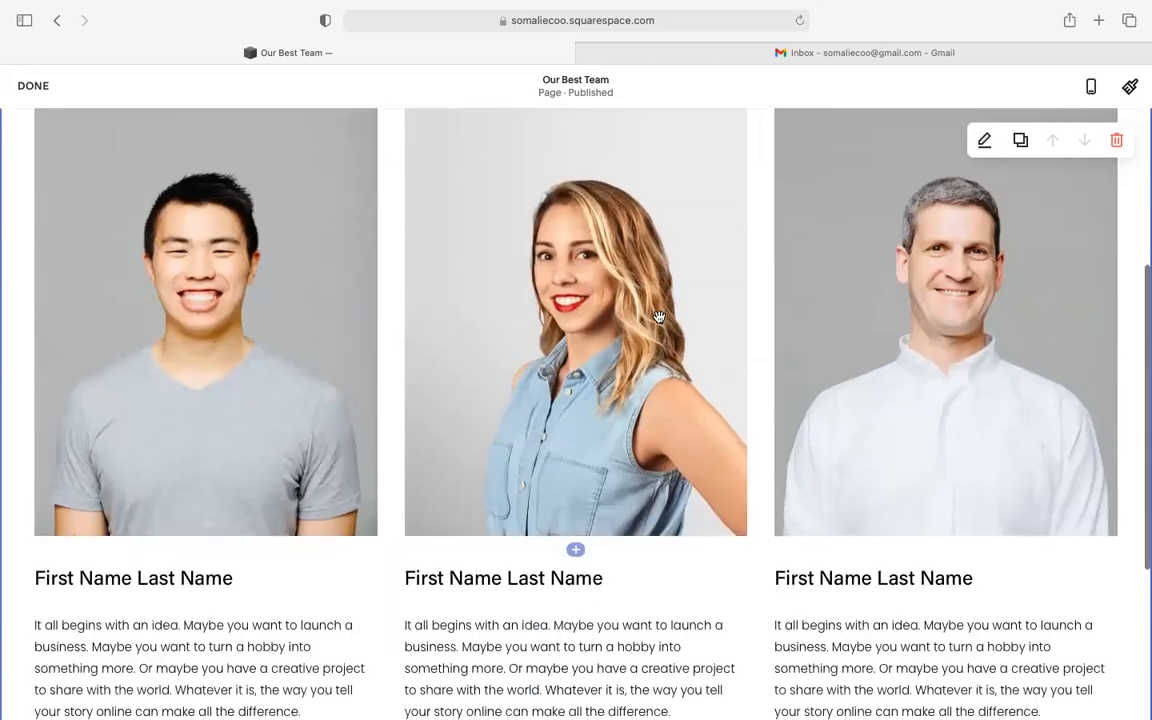
scroll(659, 317, down, 4)
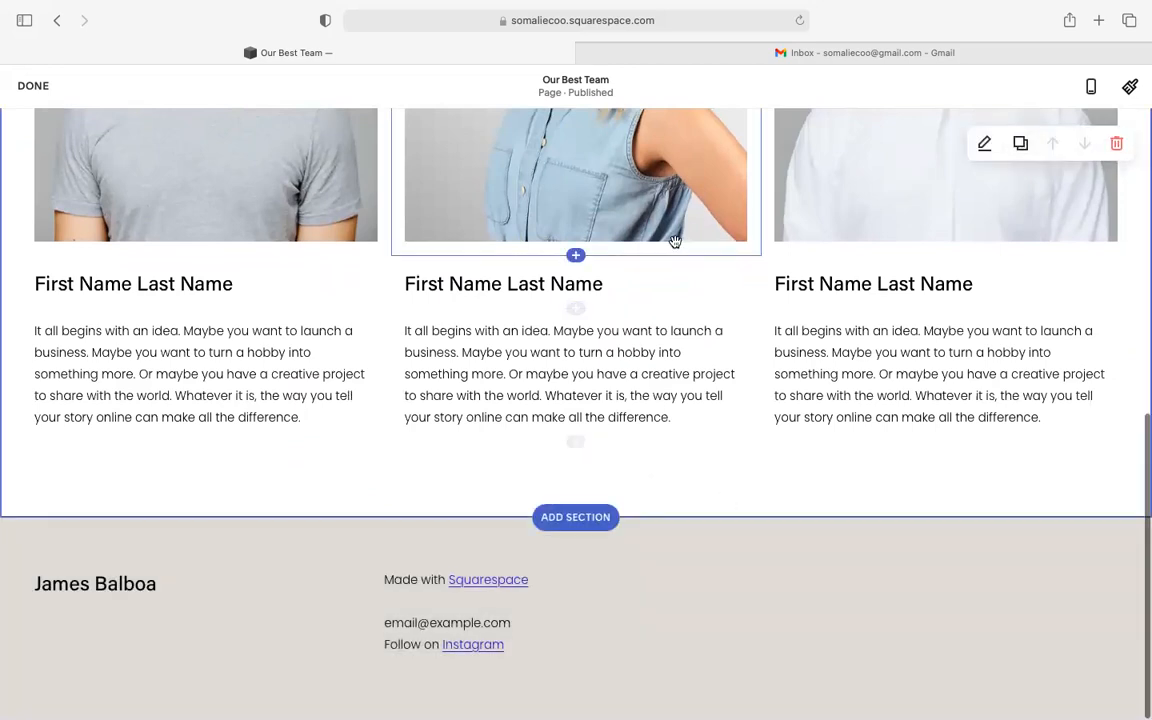
scroll(675, 242, up, 10)
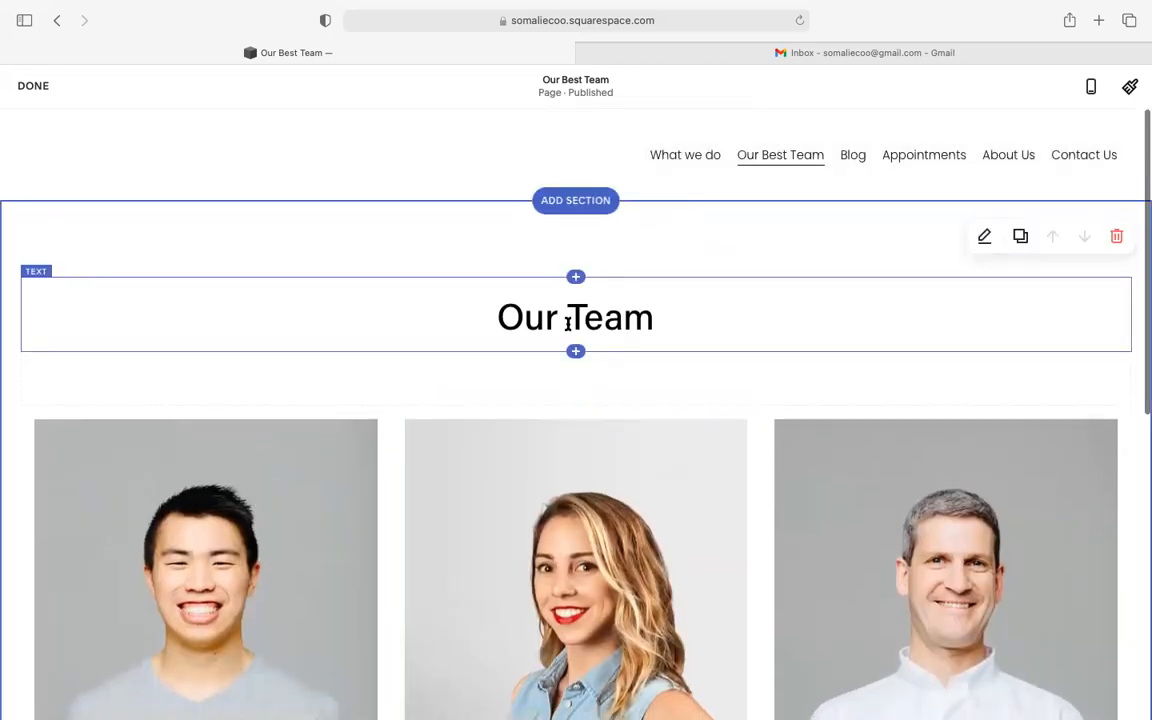
scroll(589, 476, down, 6)
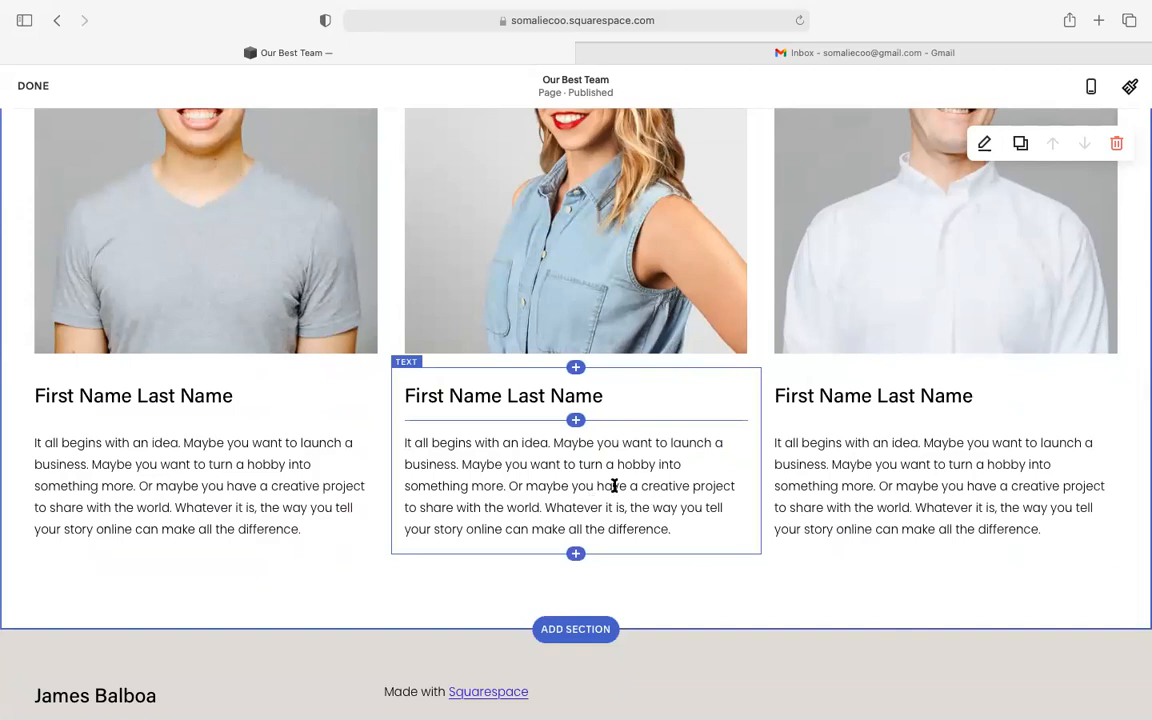
scroll(613, 486, up, 1)
scroll(614, 486, up, 5)
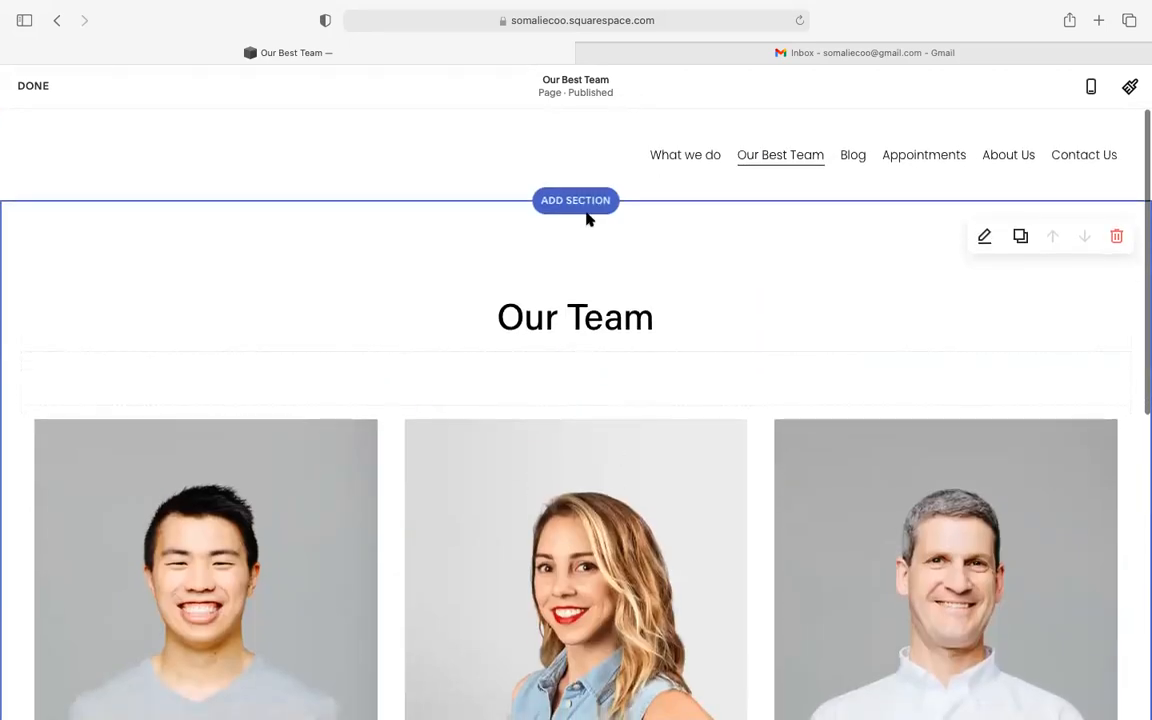
scroll(571, 355, down, 6)
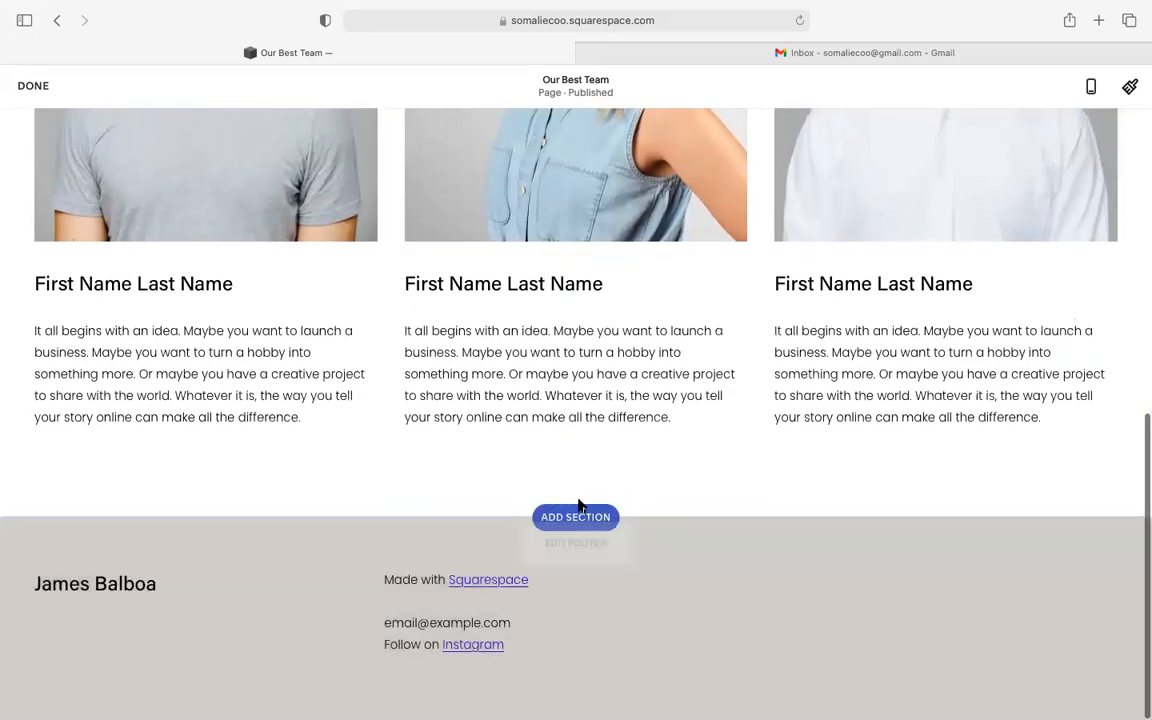
- Preview the List, Gallery, Images, Quote, Text, Video, then Appointments section layouts
click(575, 516)
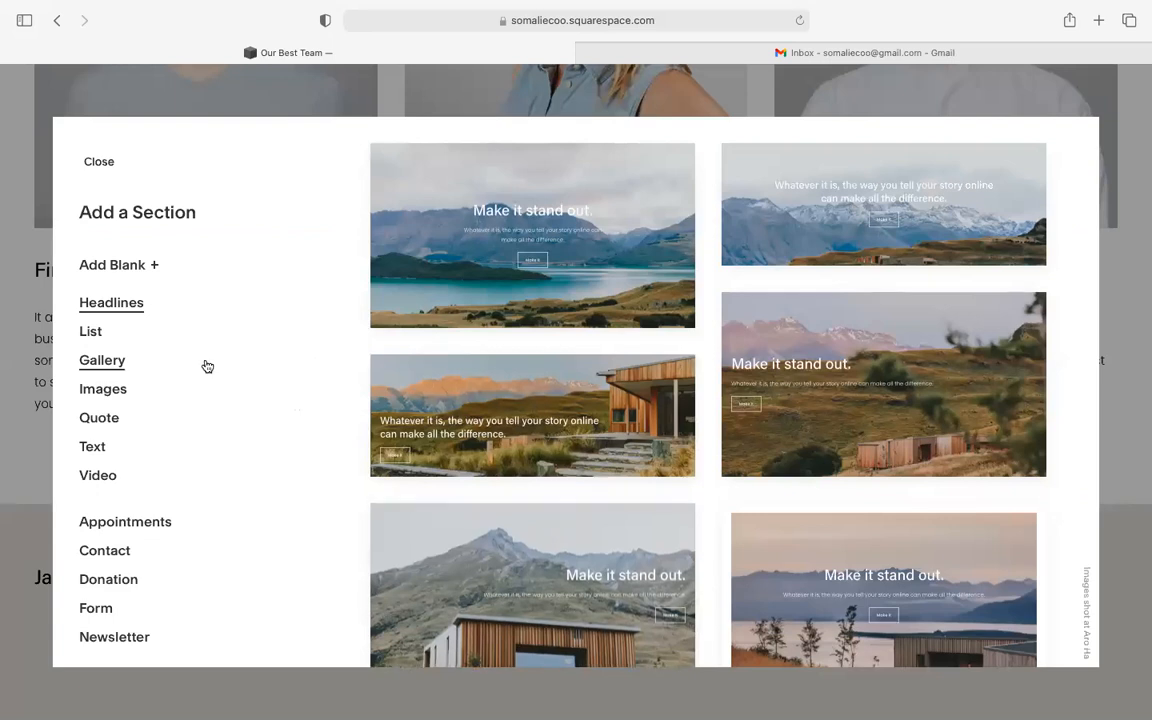
click(92, 333)
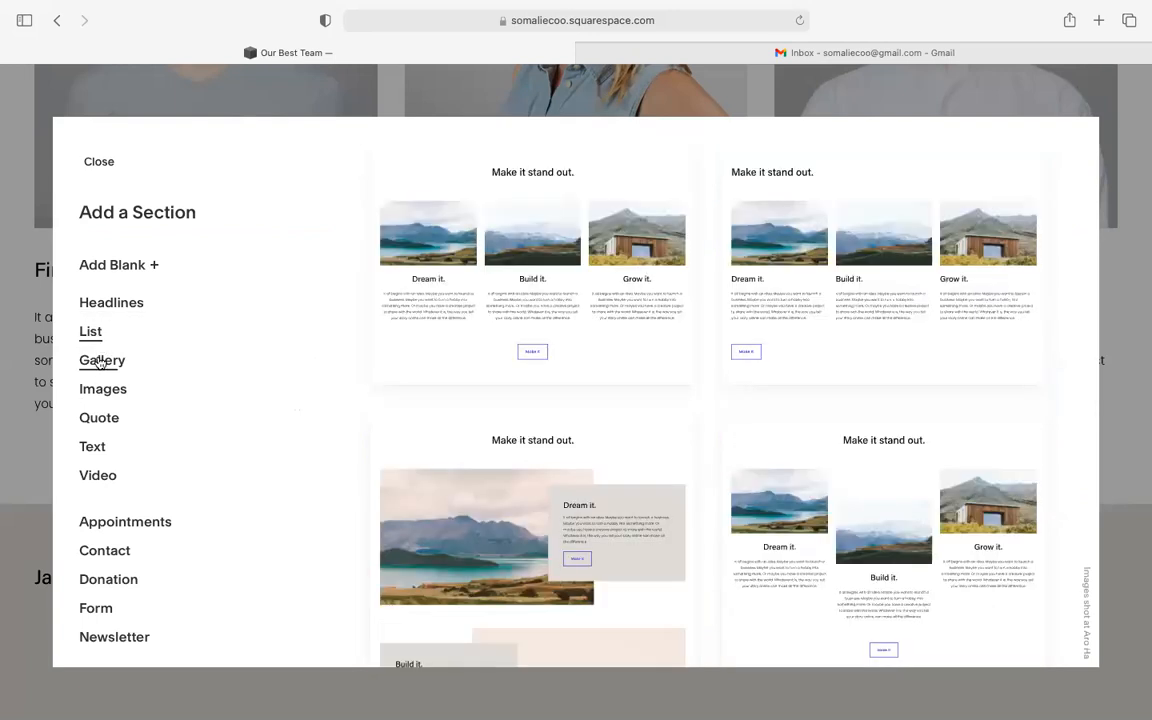
click(100, 366)
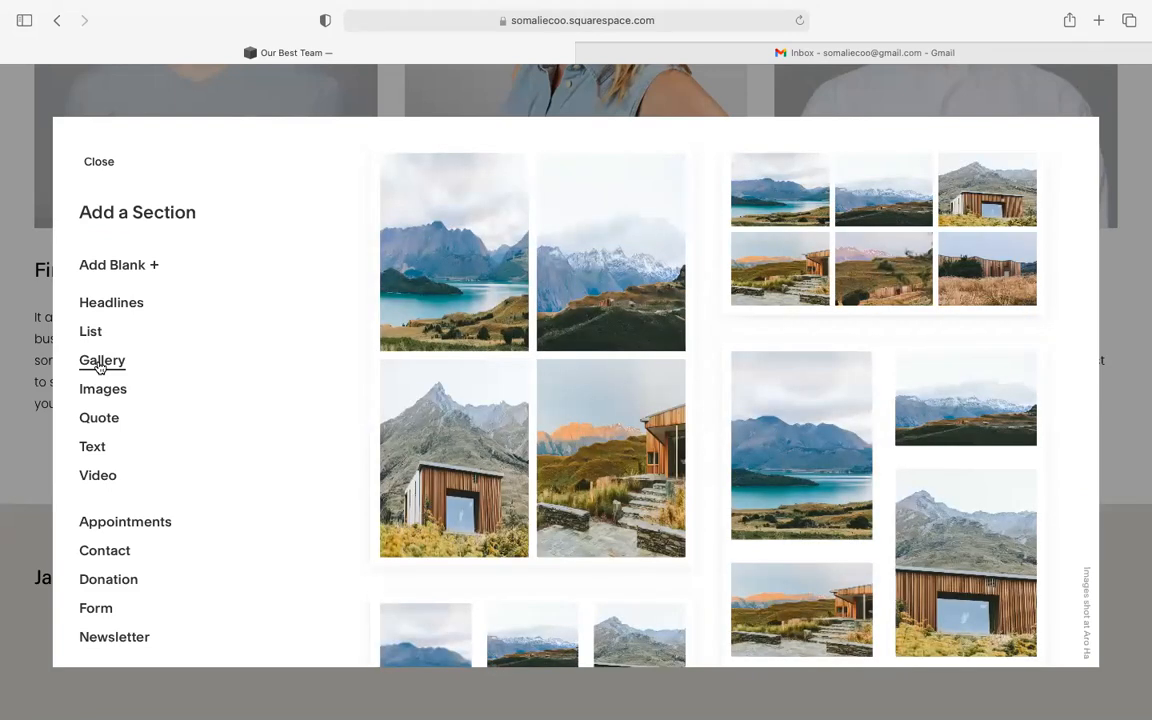
click(105, 391)
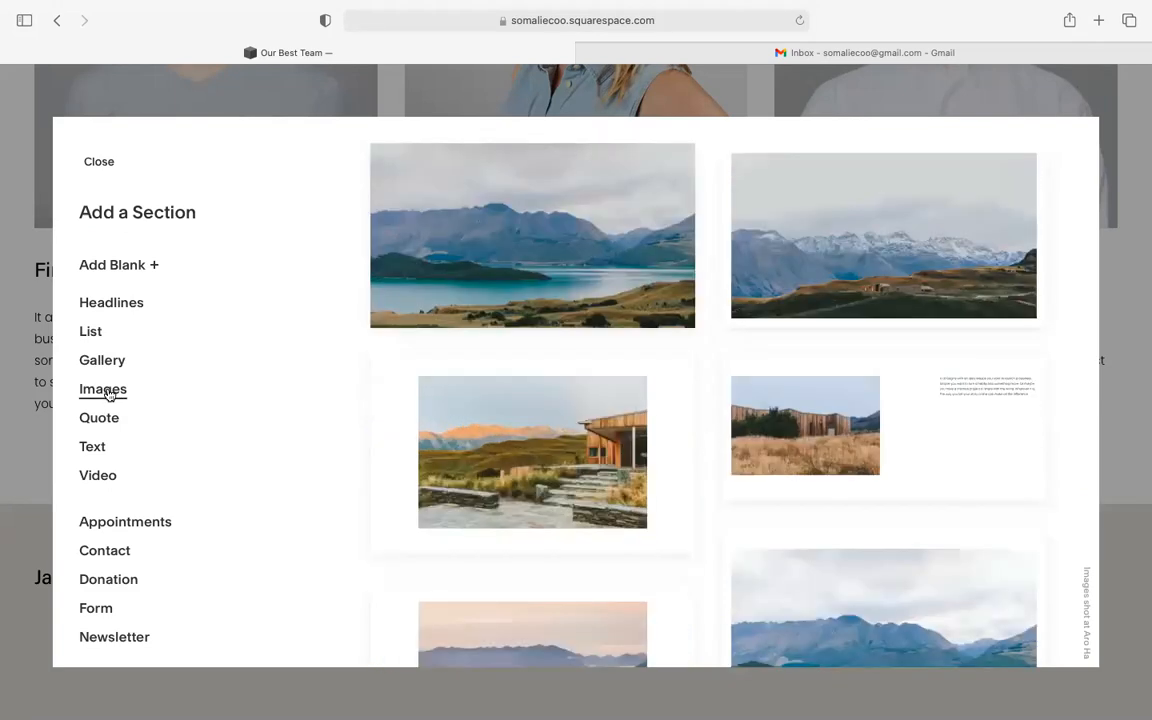
click(109, 418)
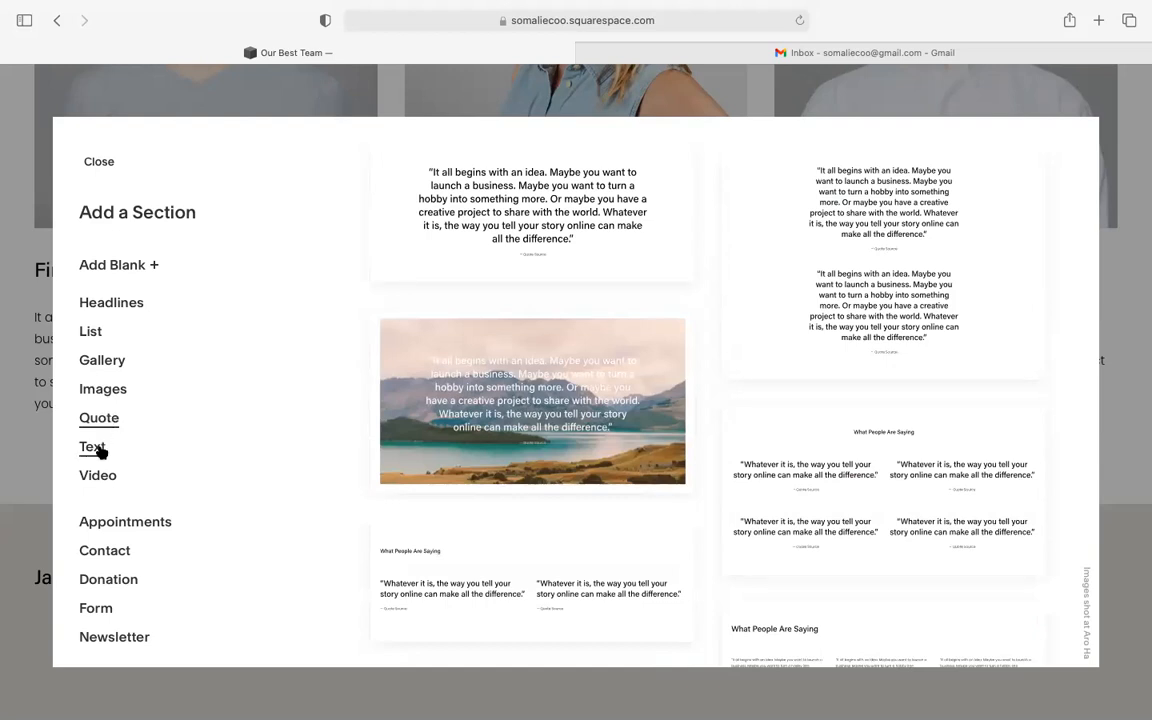
click(97, 450)
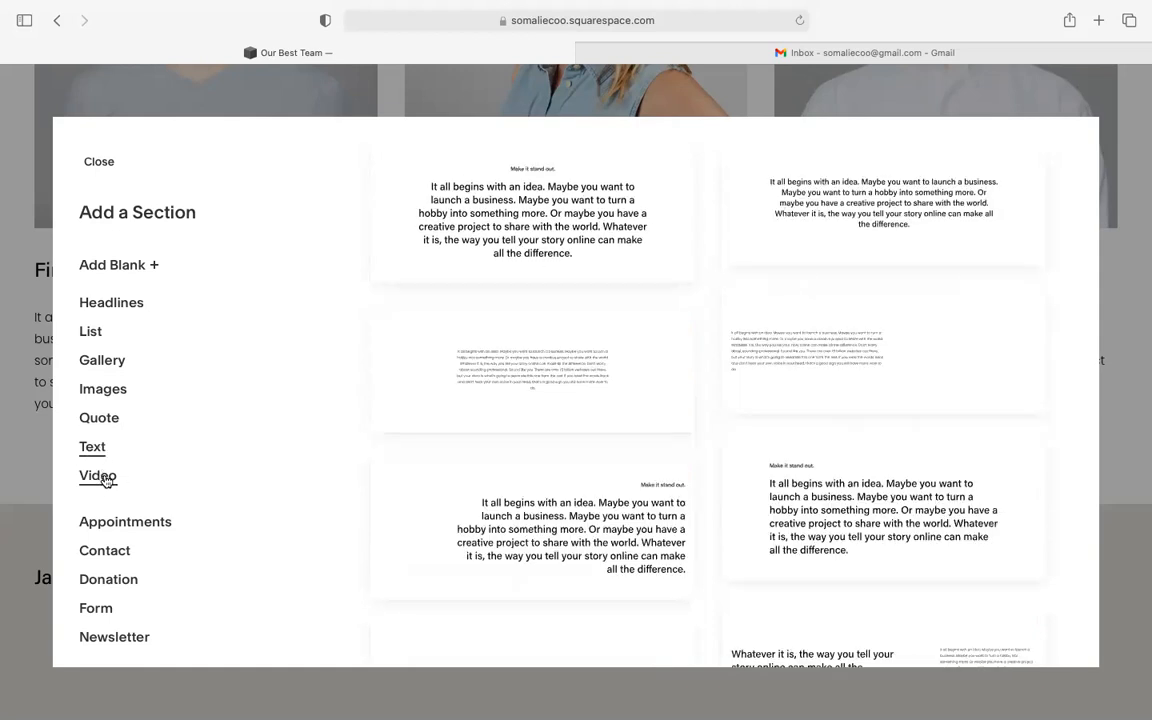
click(104, 479)
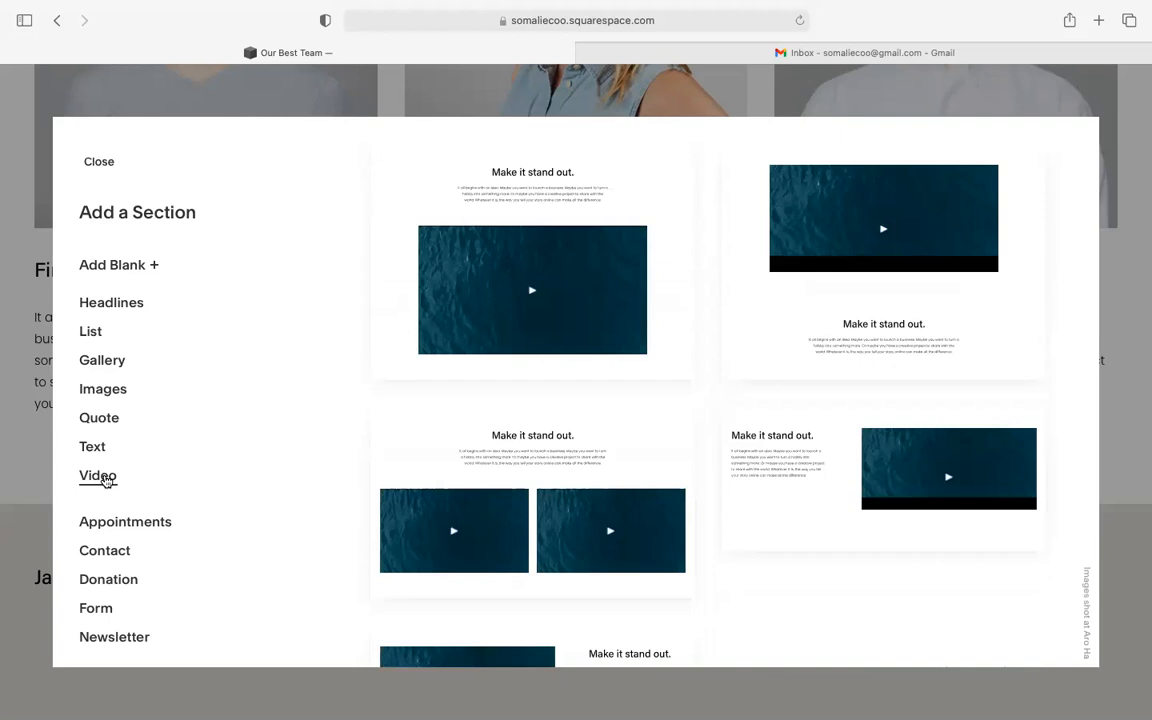
scroll(104, 480, down, 2)
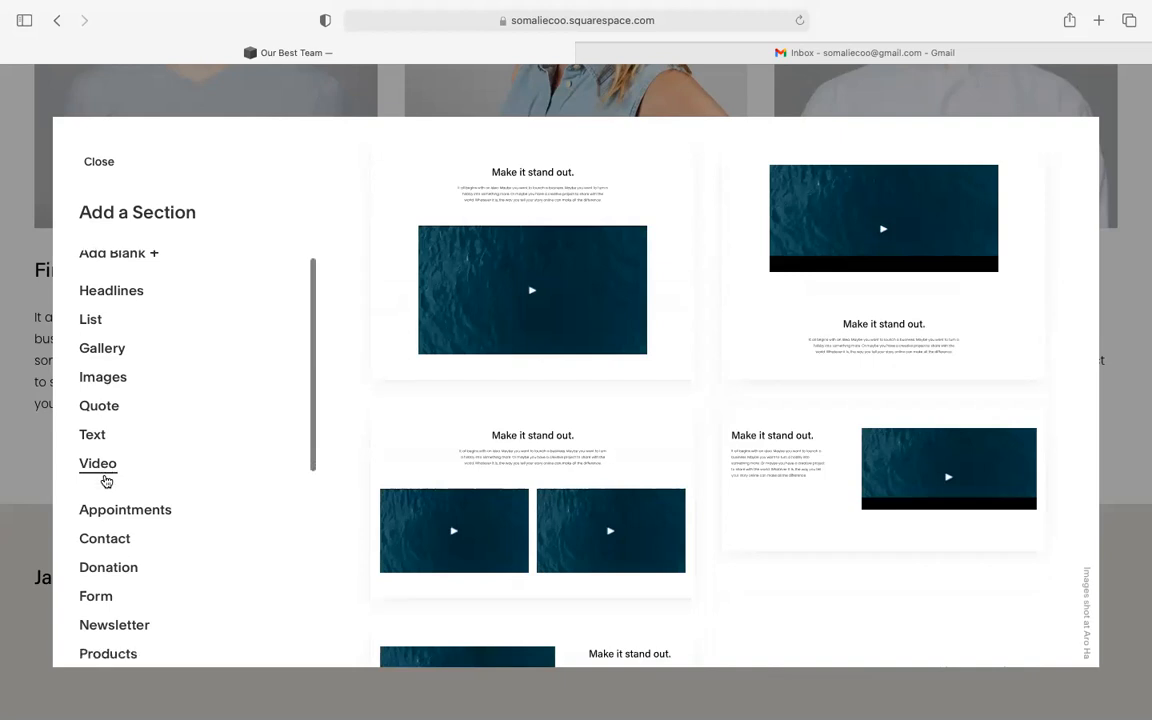
click(119, 454)
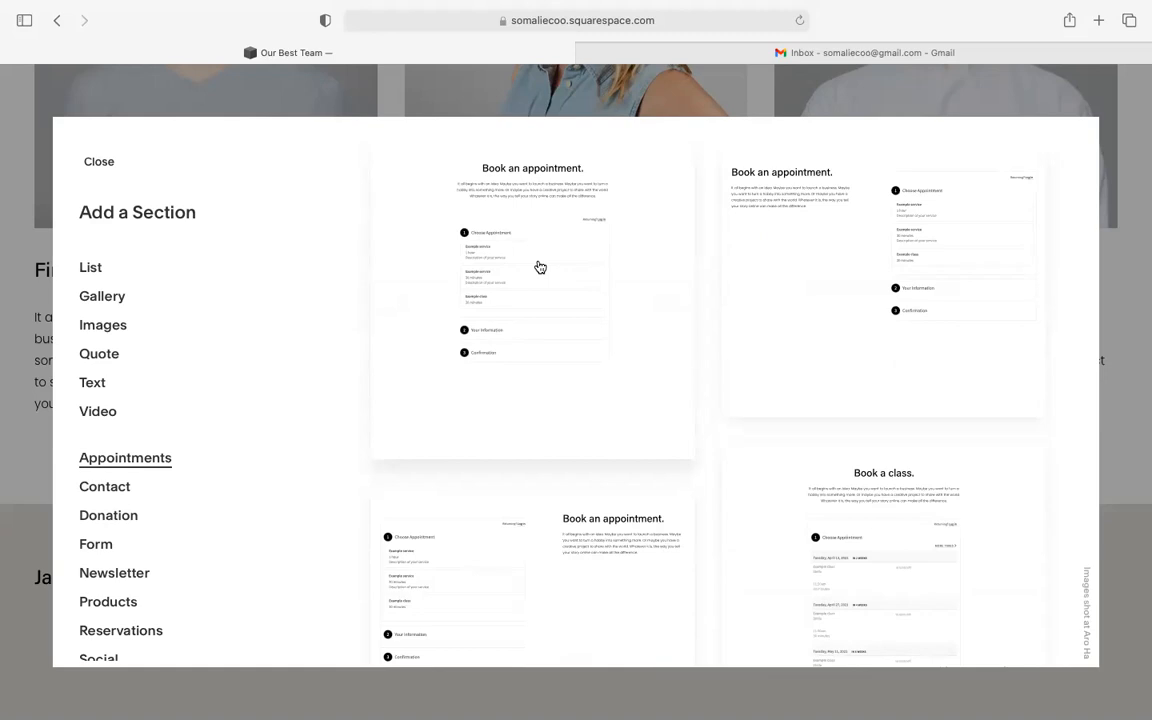
scroll(539, 266, down, 1)
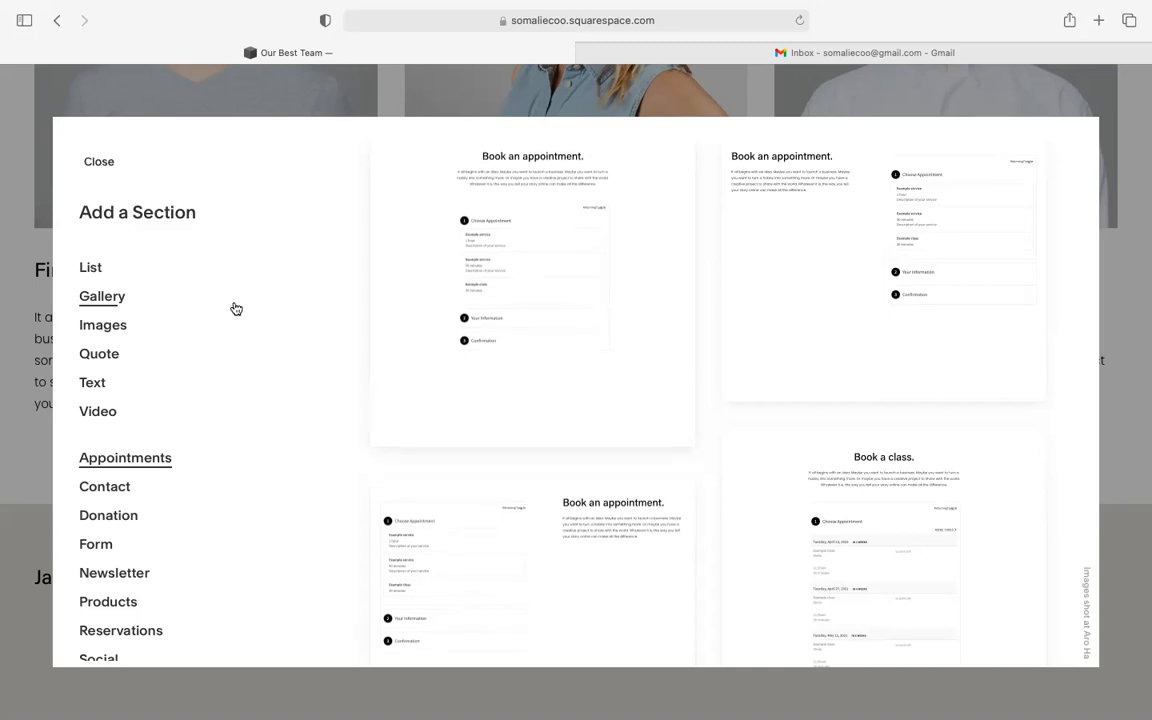
- Preview the Contact, Donation, Form and Newsletter section layouts
scroll(236, 308, down, 1)
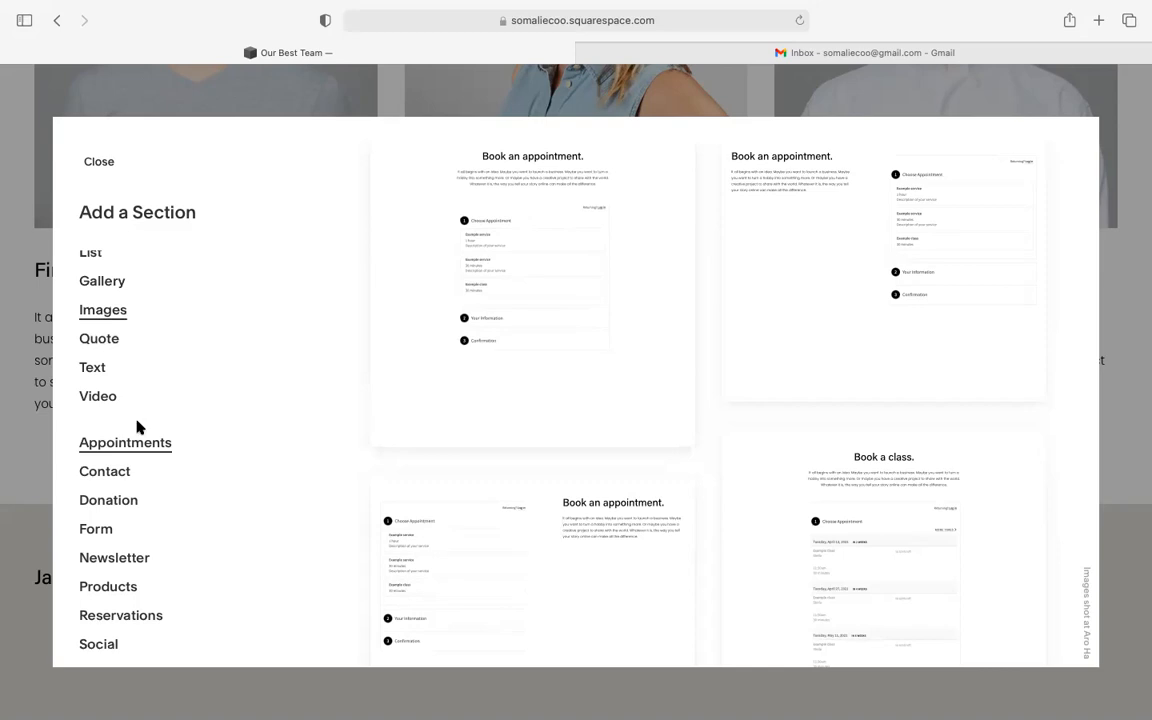
scroll(138, 428, down, 2)
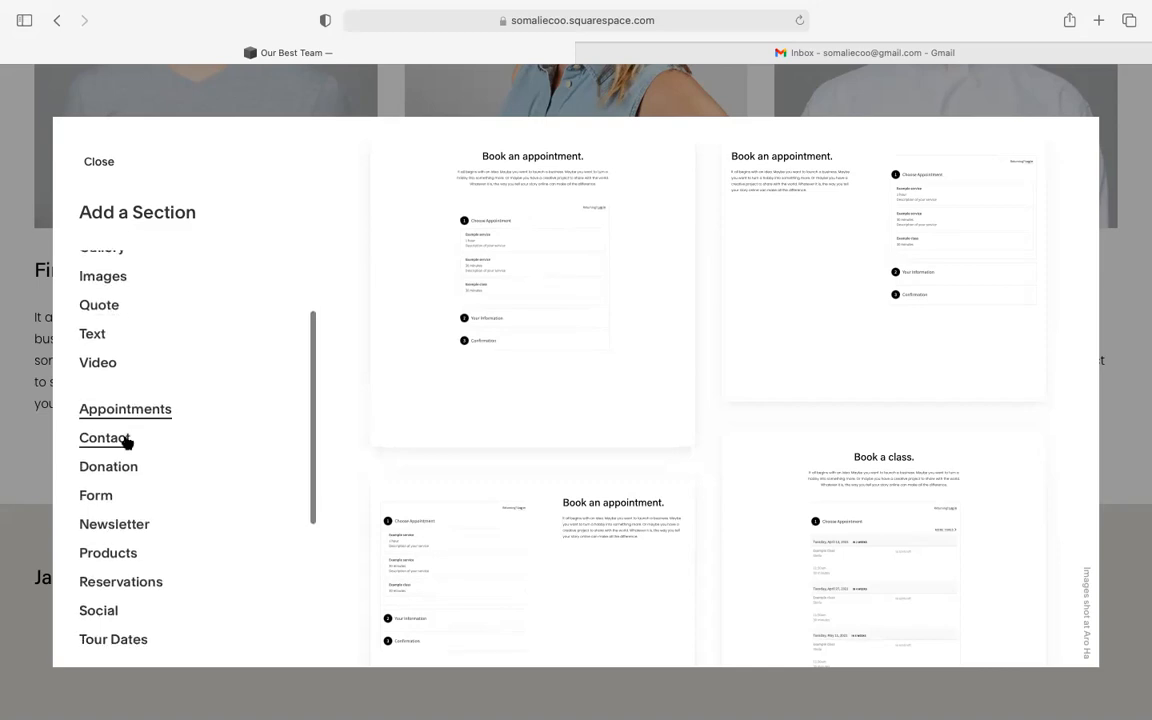
click(105, 438)
scroll(125, 442, down, 5)
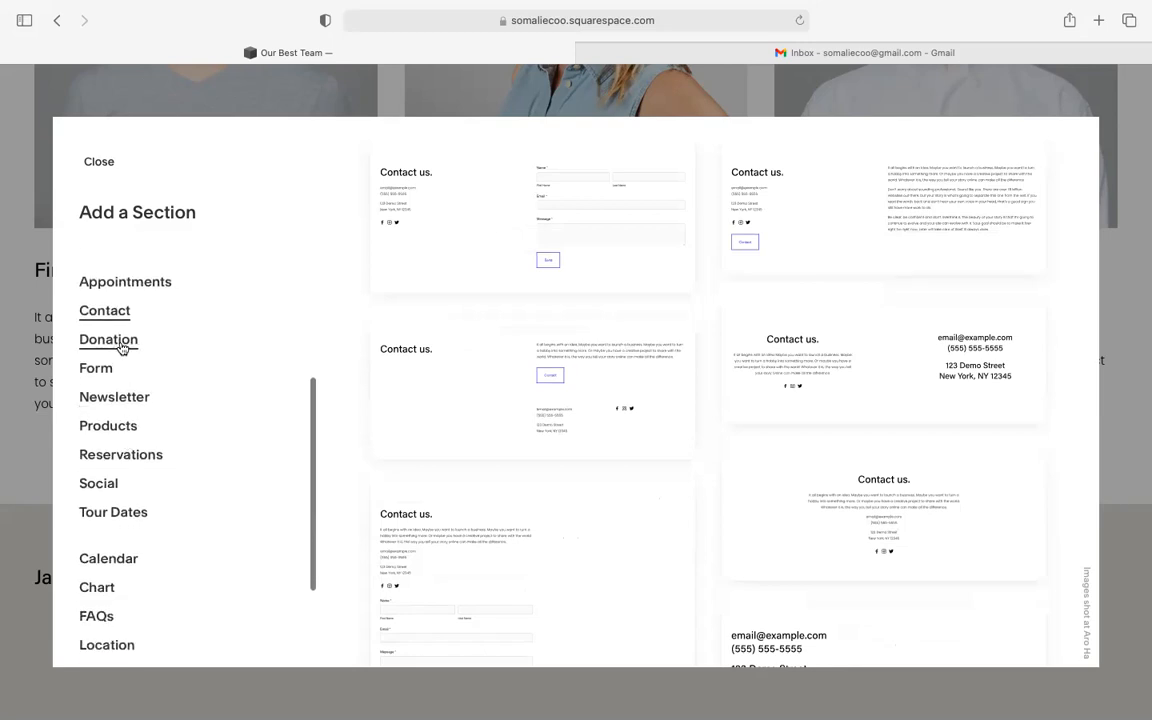
click(121, 345)
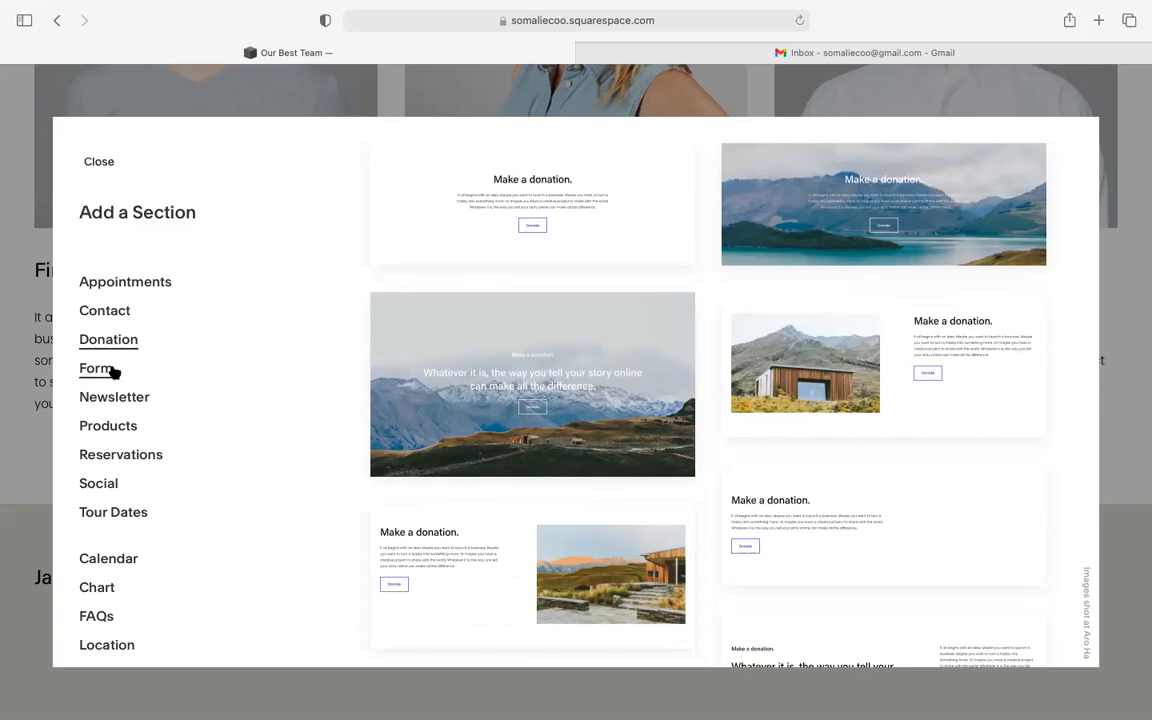
click(110, 370)
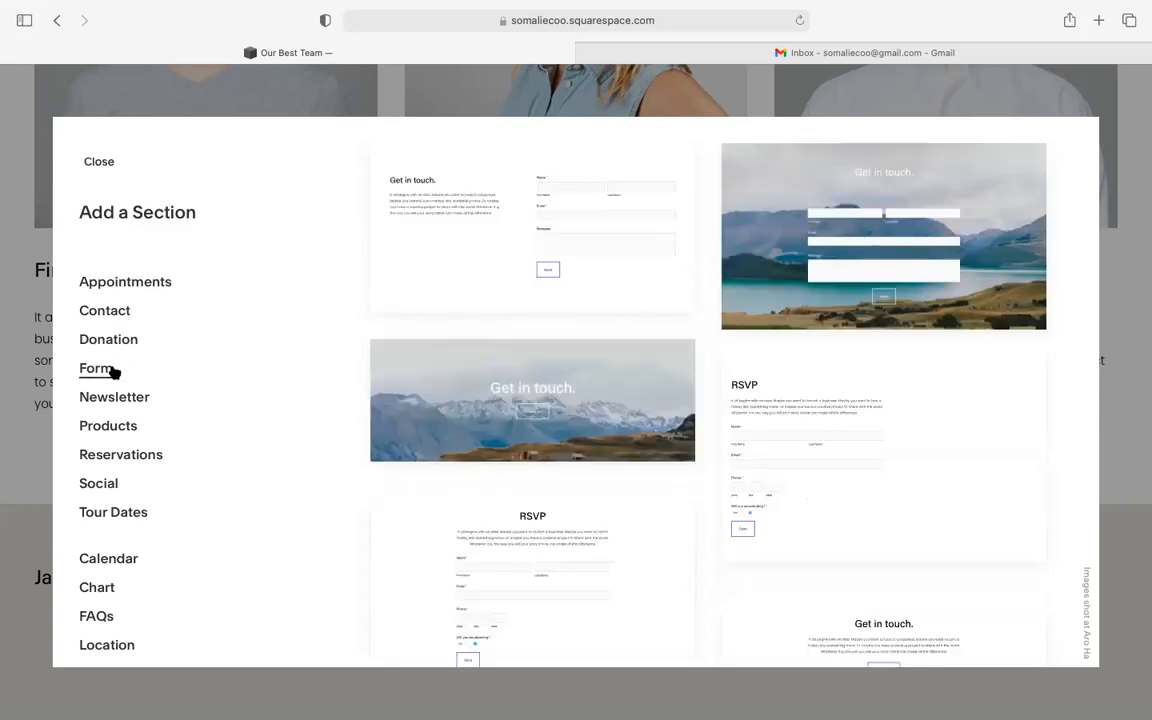
click(119, 399)
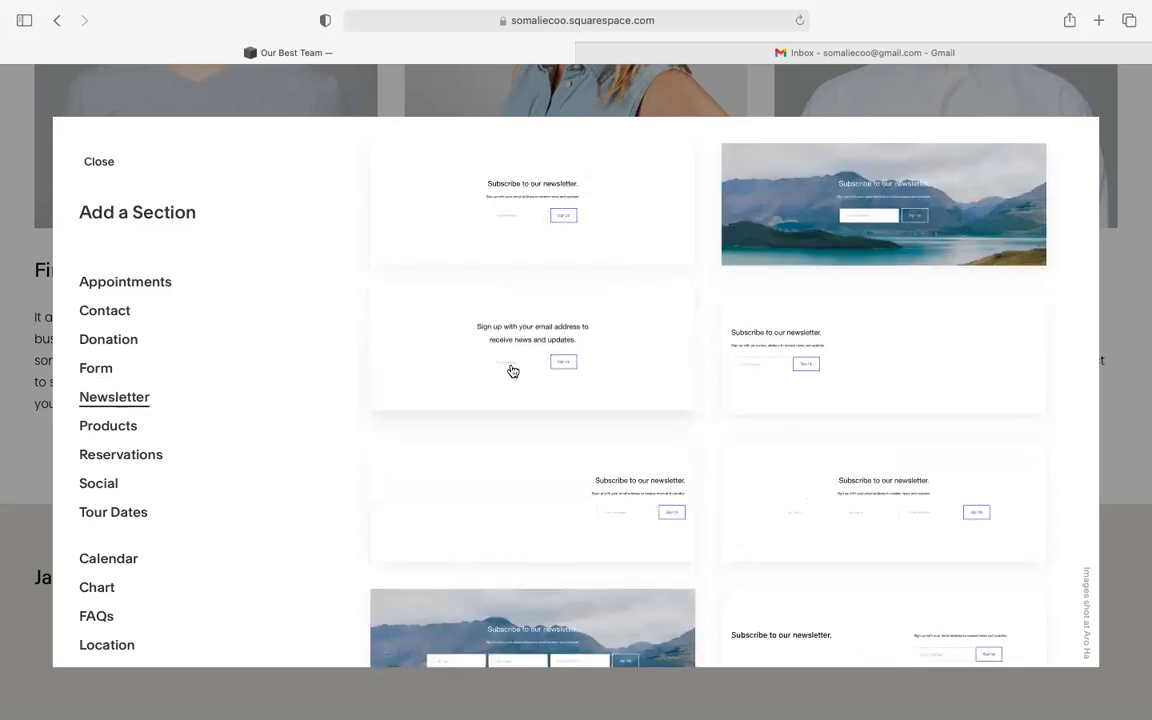
- Preview the Products, Social, Tour Dates and Calendar section layouts
scroll(512, 368, down, 4)
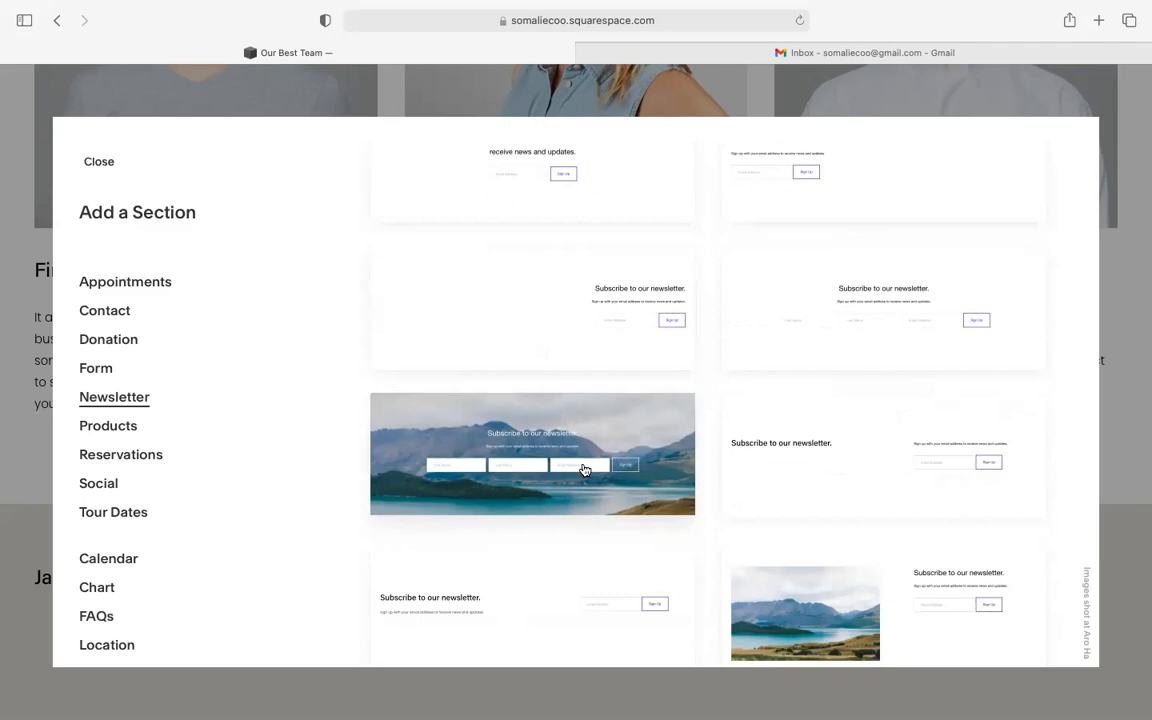
click(104, 430)
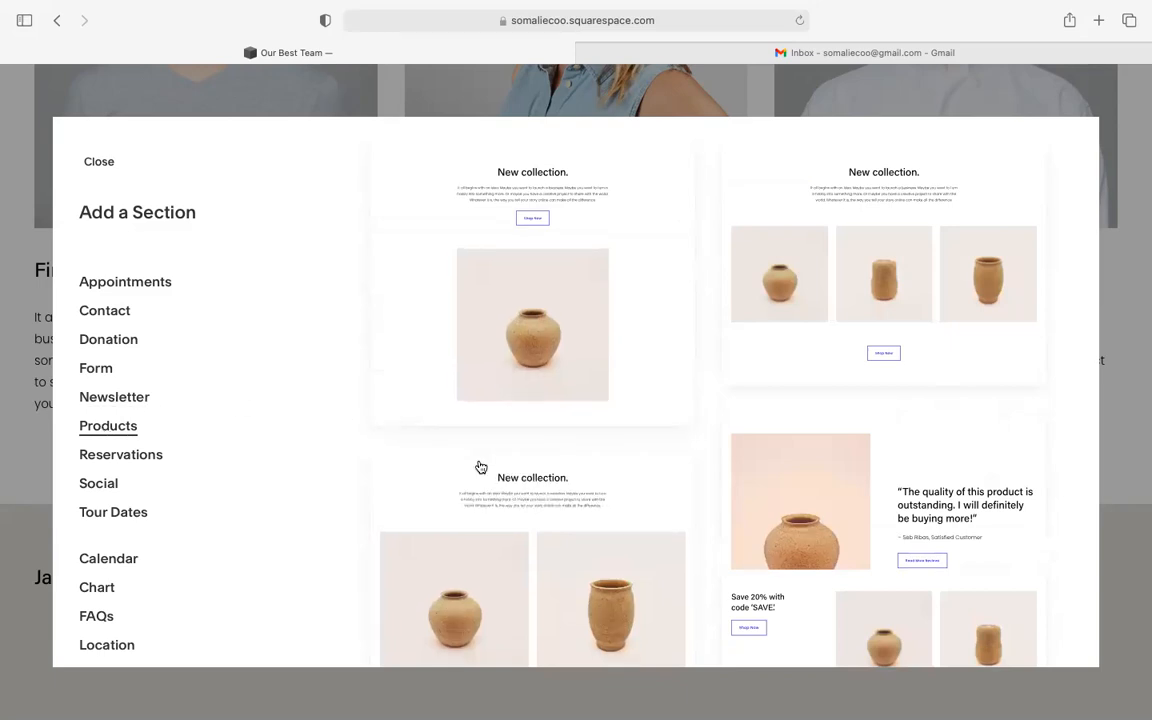
scroll(478, 467, down, 3)
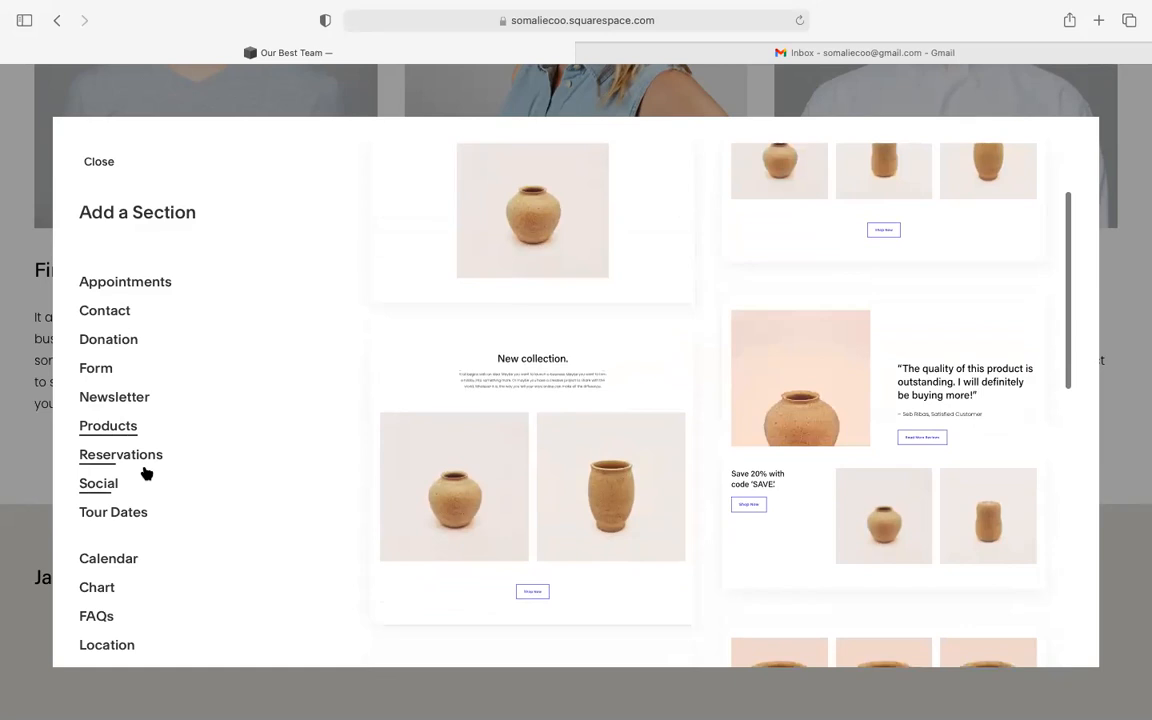
click(118, 484)
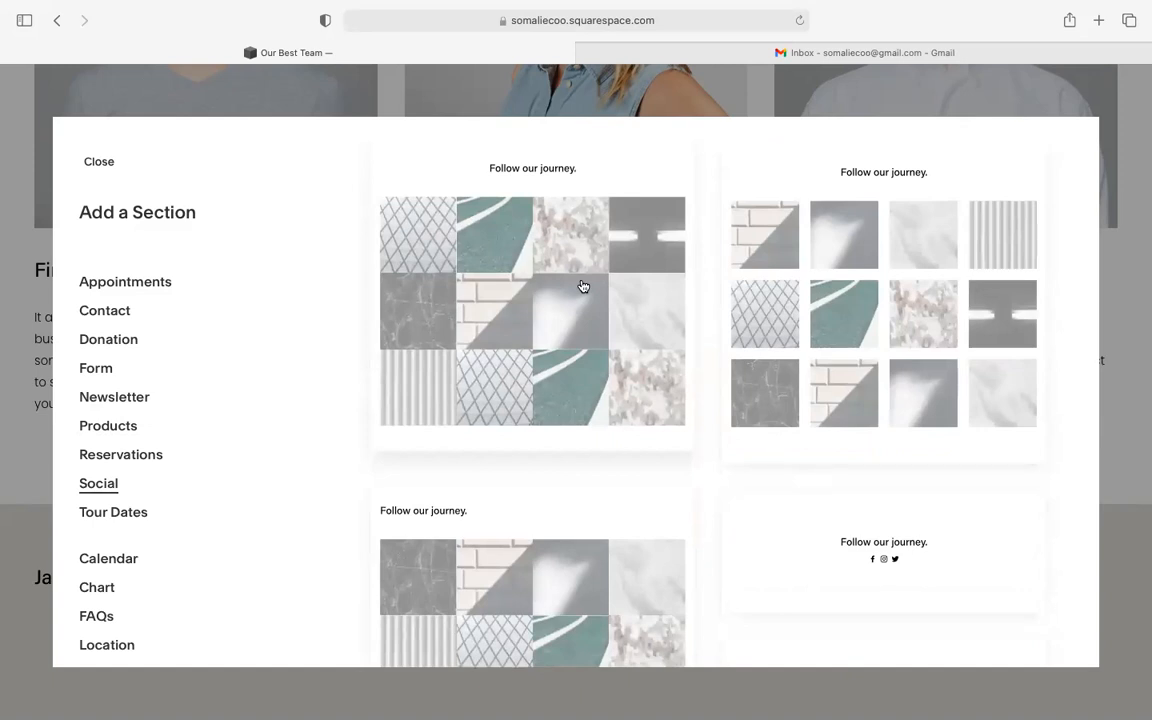
scroll(582, 287, down, 5)
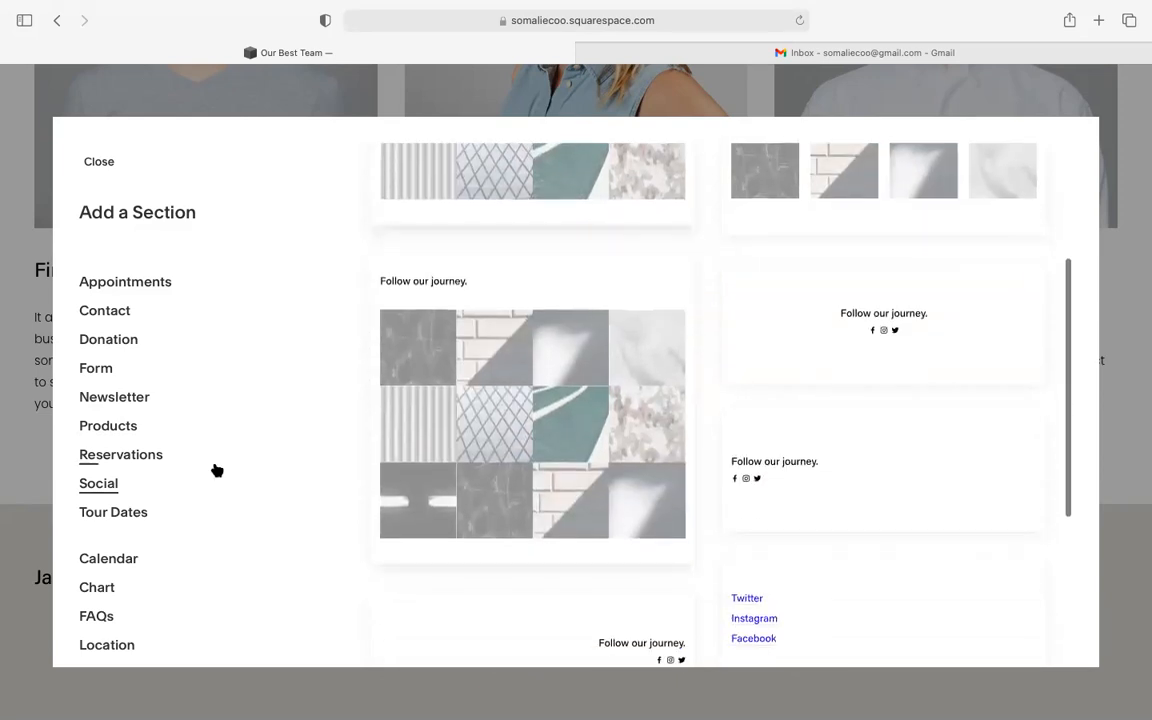
click(146, 512)
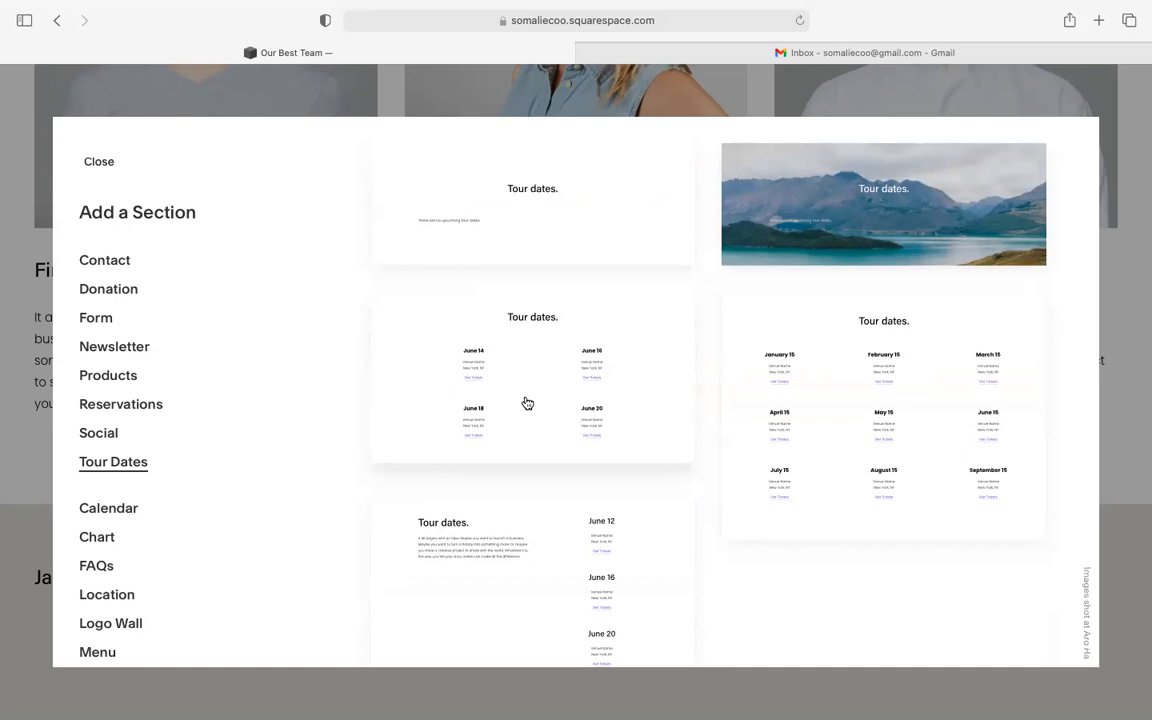
scroll(170, 470, down, 3)
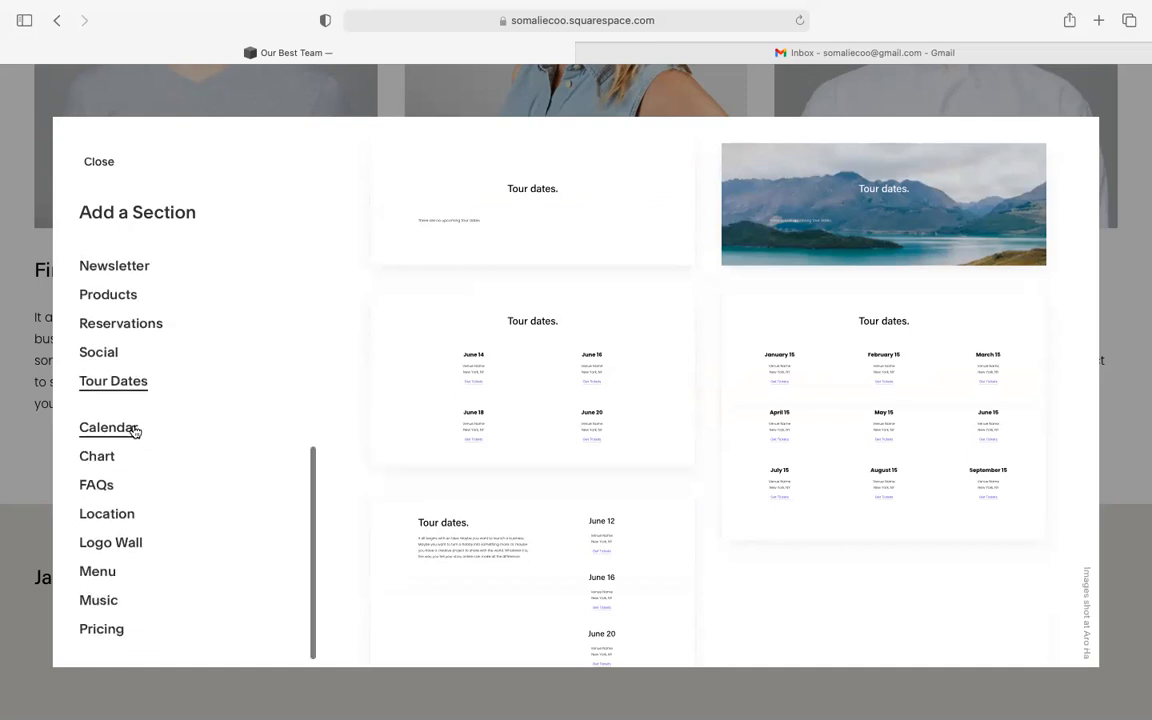
click(133, 428)
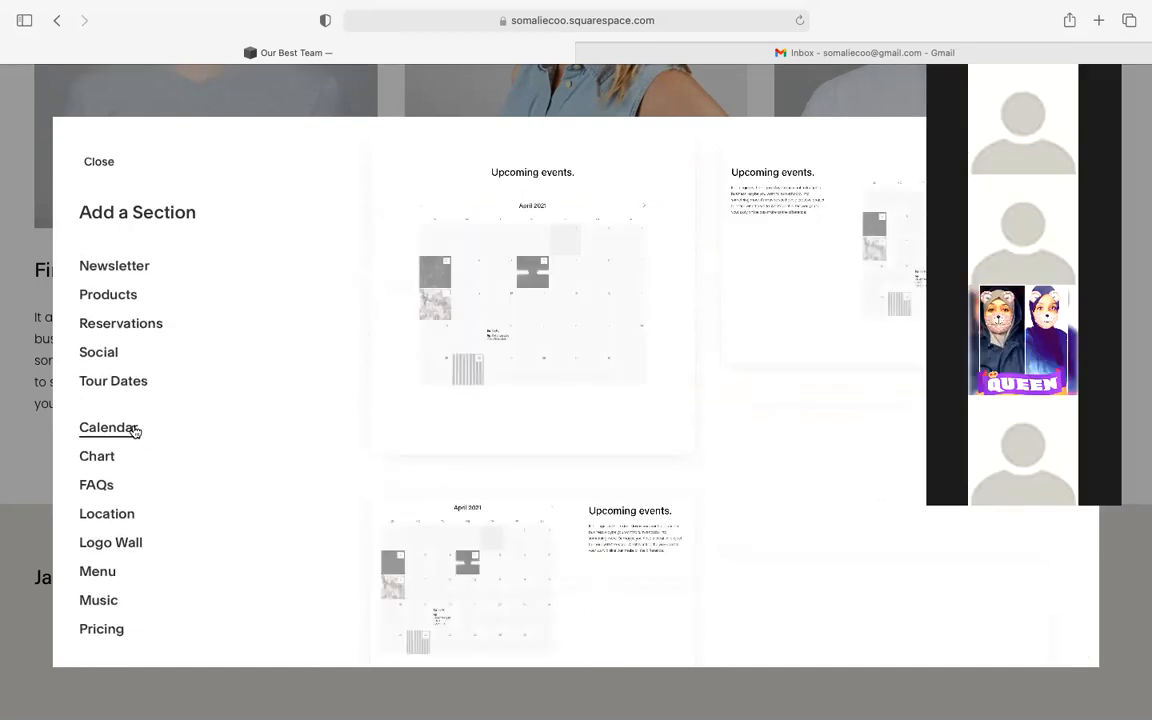
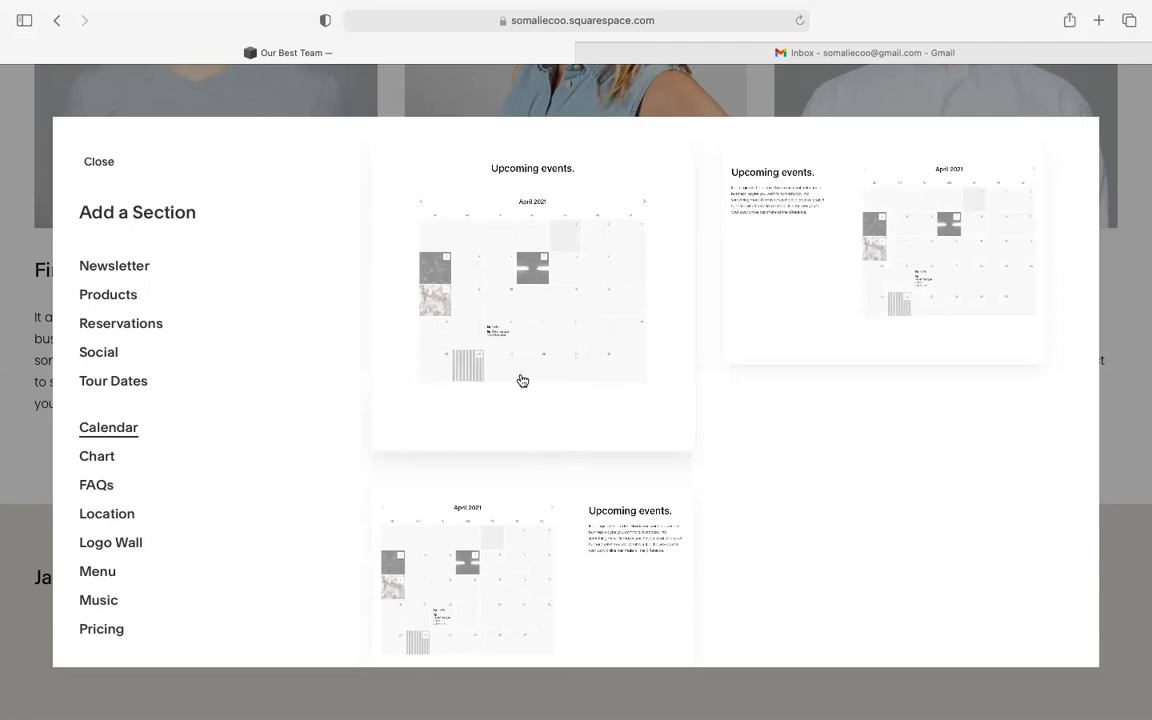
- Preview the Chart section layouts with their bar, line and donut chart templates
scroll(522, 380, down, 2)
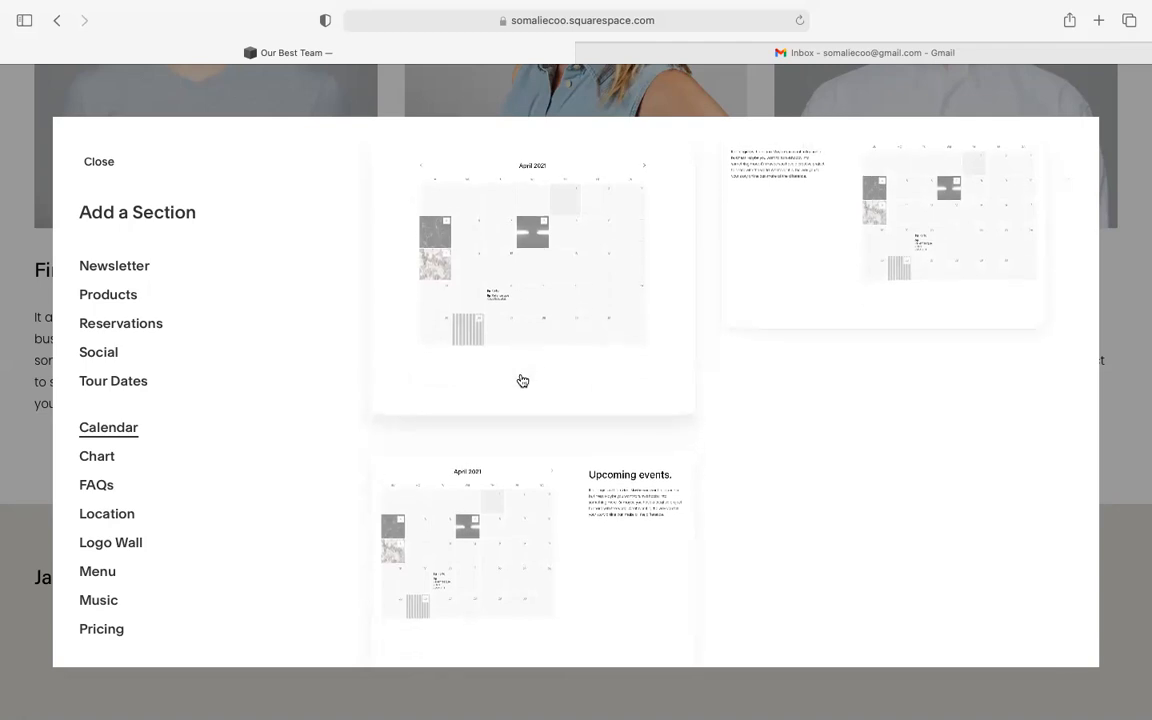
click(87, 458)
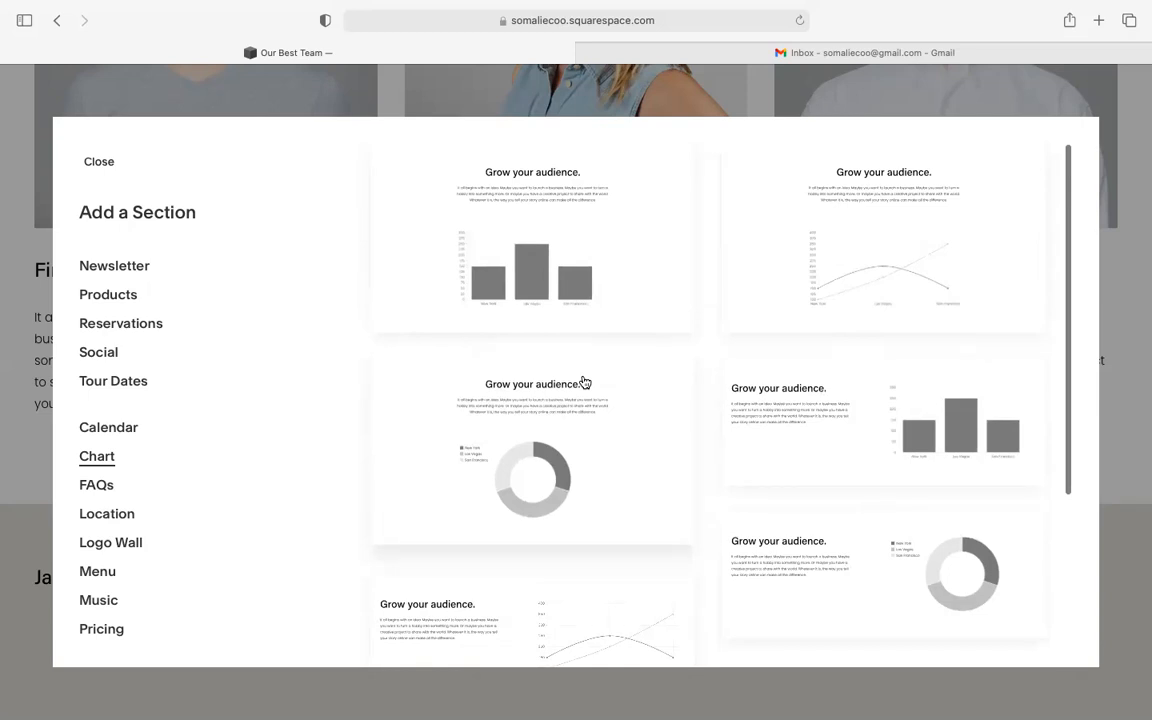
scroll(585, 382, down, 1)
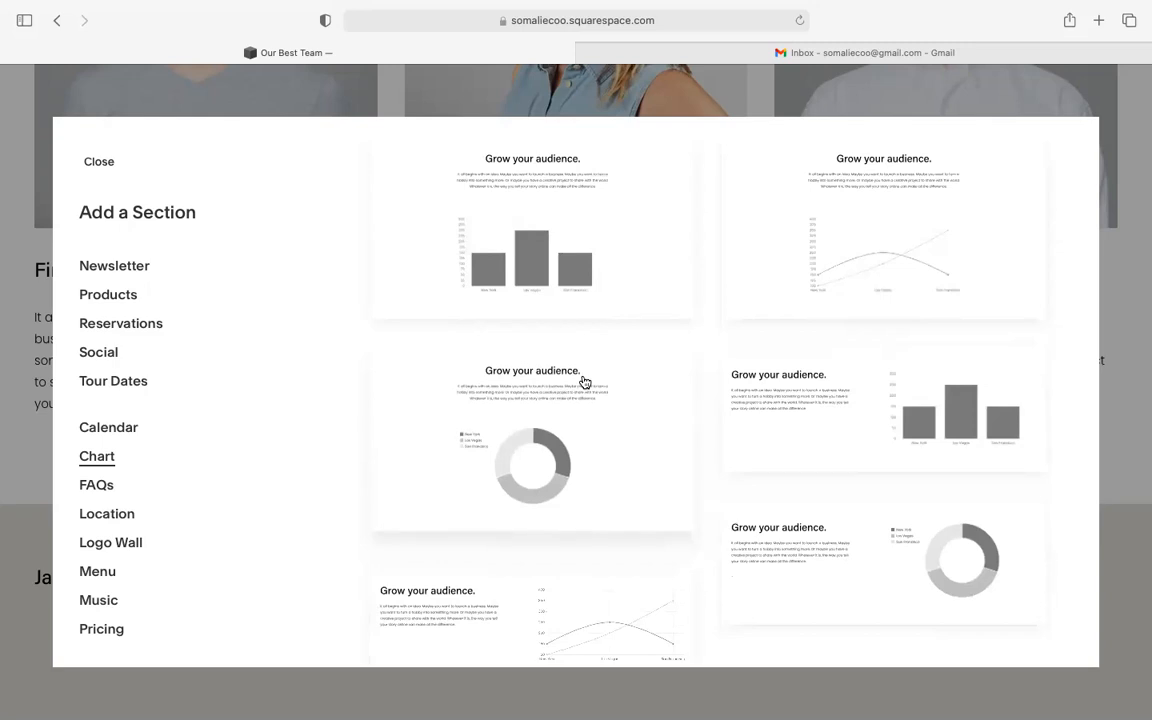
scroll(585, 382, down, 1)
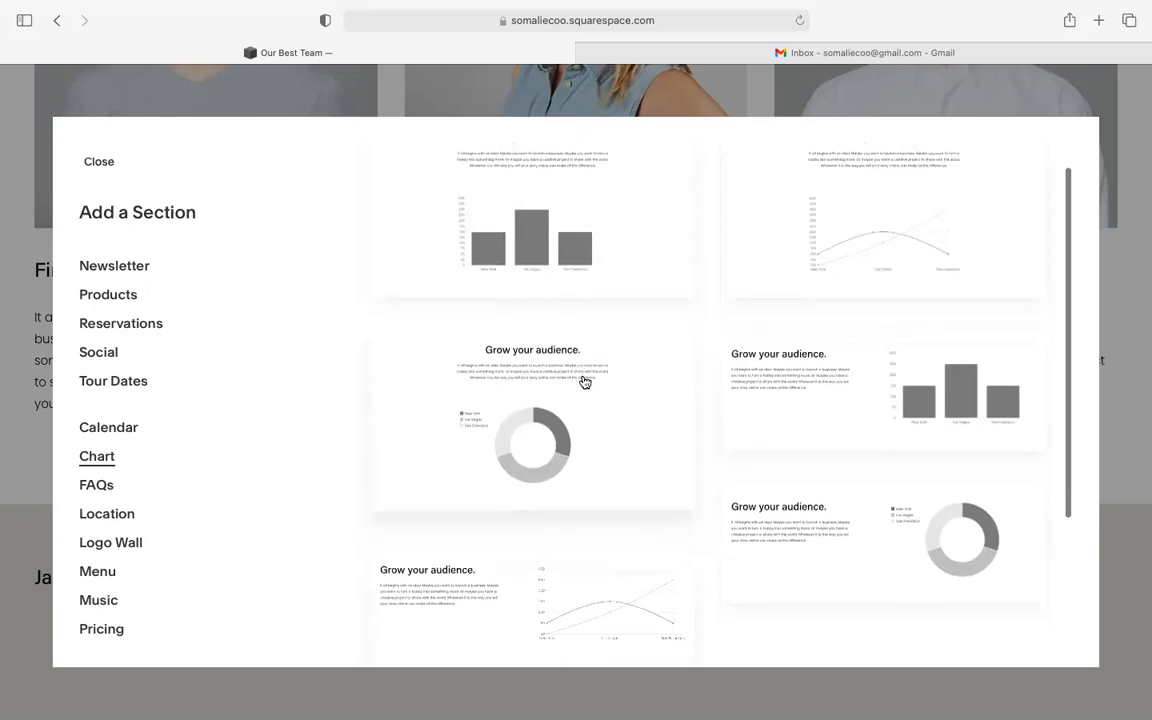
- Preview the Location, Logo Wall and Music "Listen up." section layouts in turn
click(127, 521)
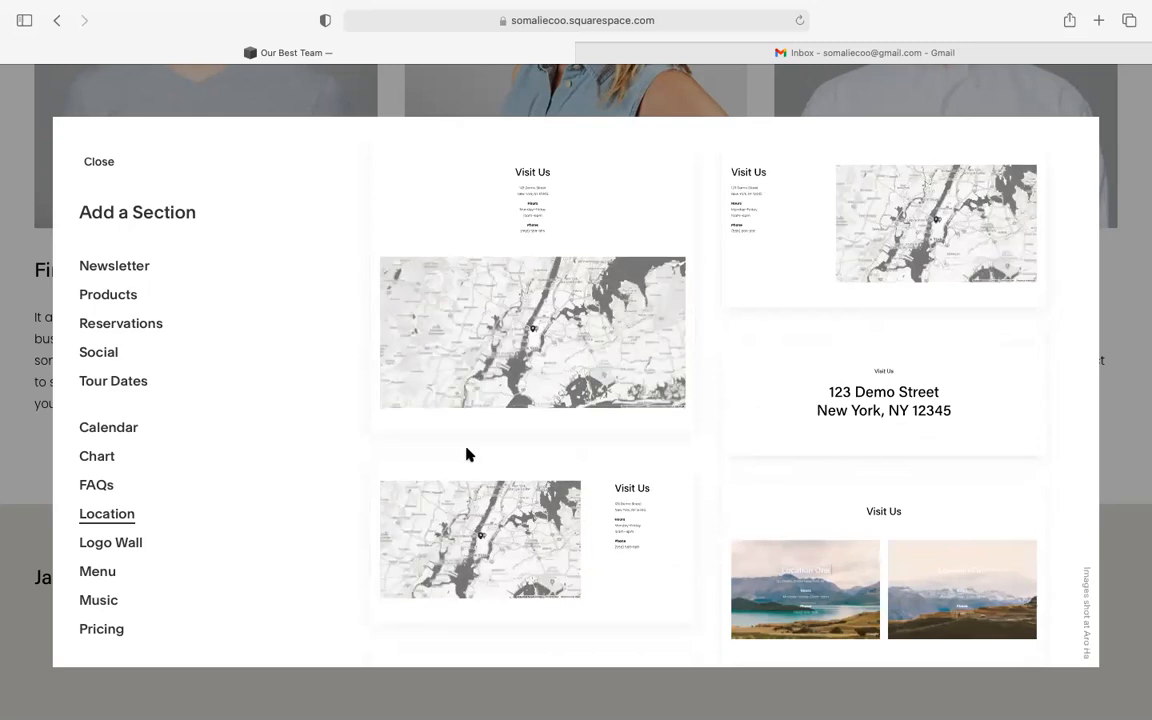
scroll(467, 455, down, 4)
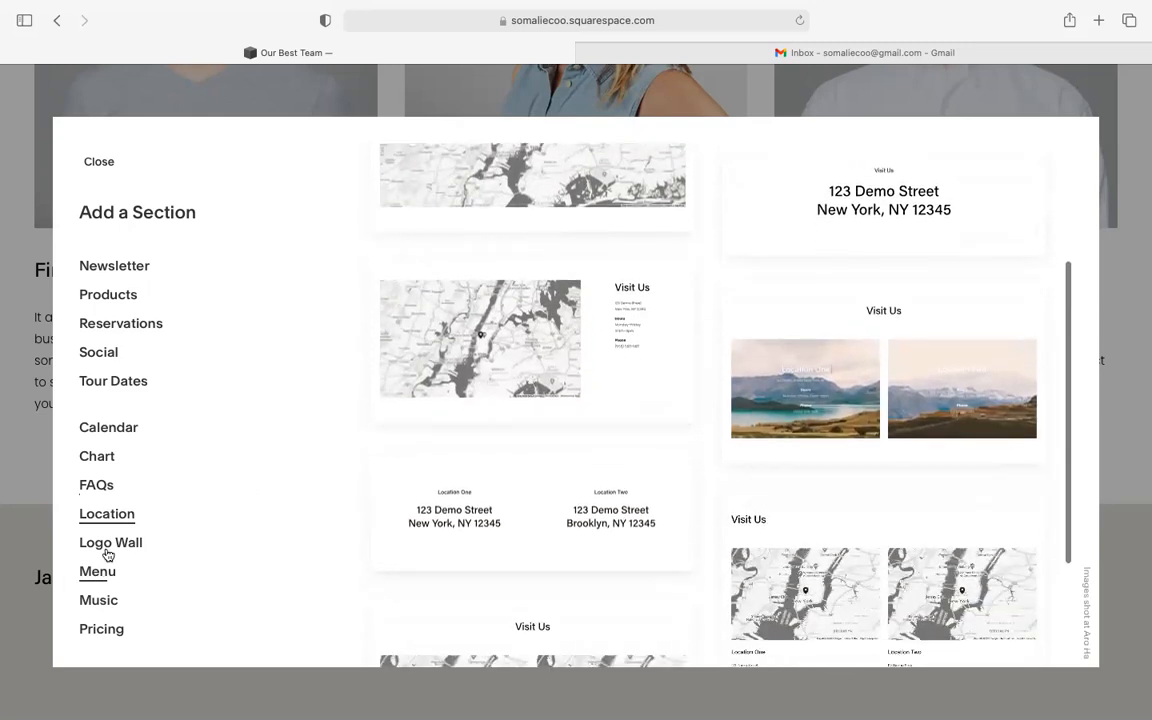
click(111, 544)
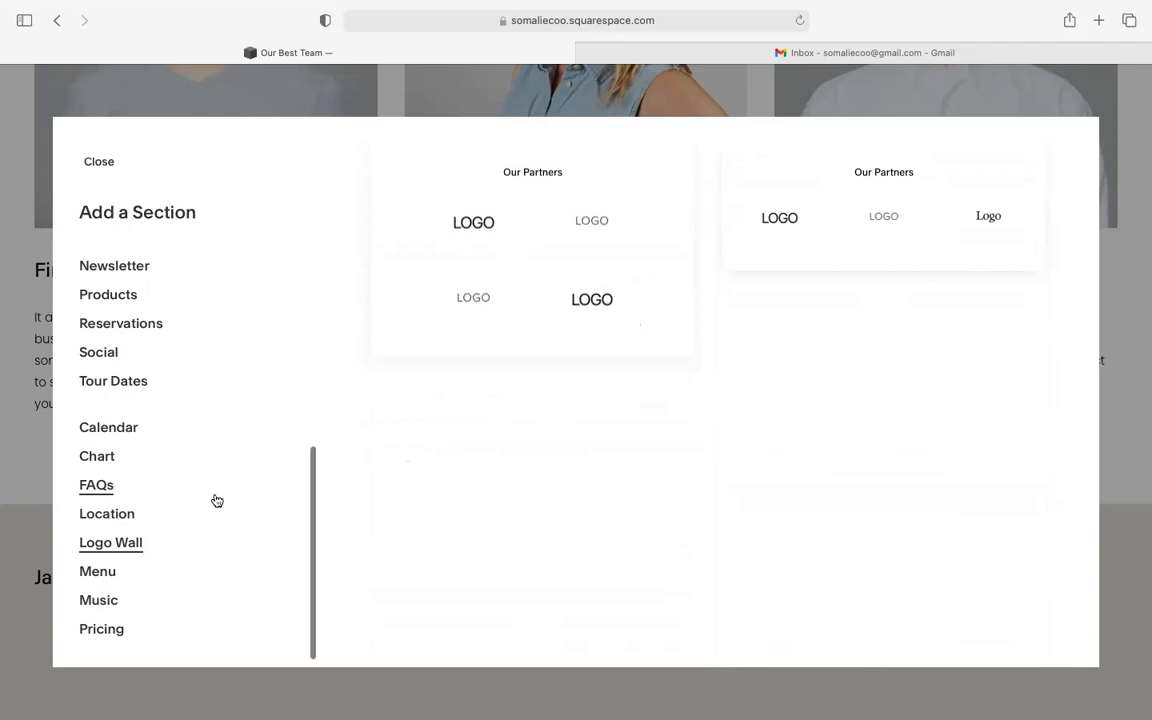
click(128, 603)
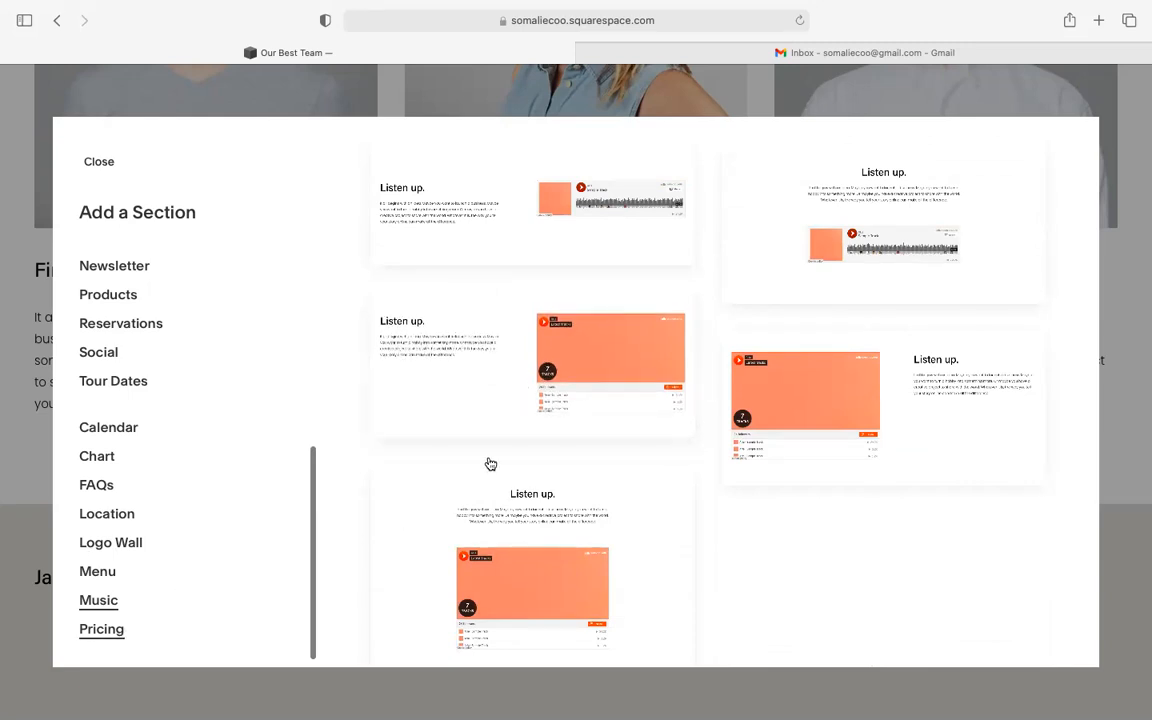
- Scroll through the Pricing layouts down to the Member Area subscription designs
scroll(488, 463, down, 5)
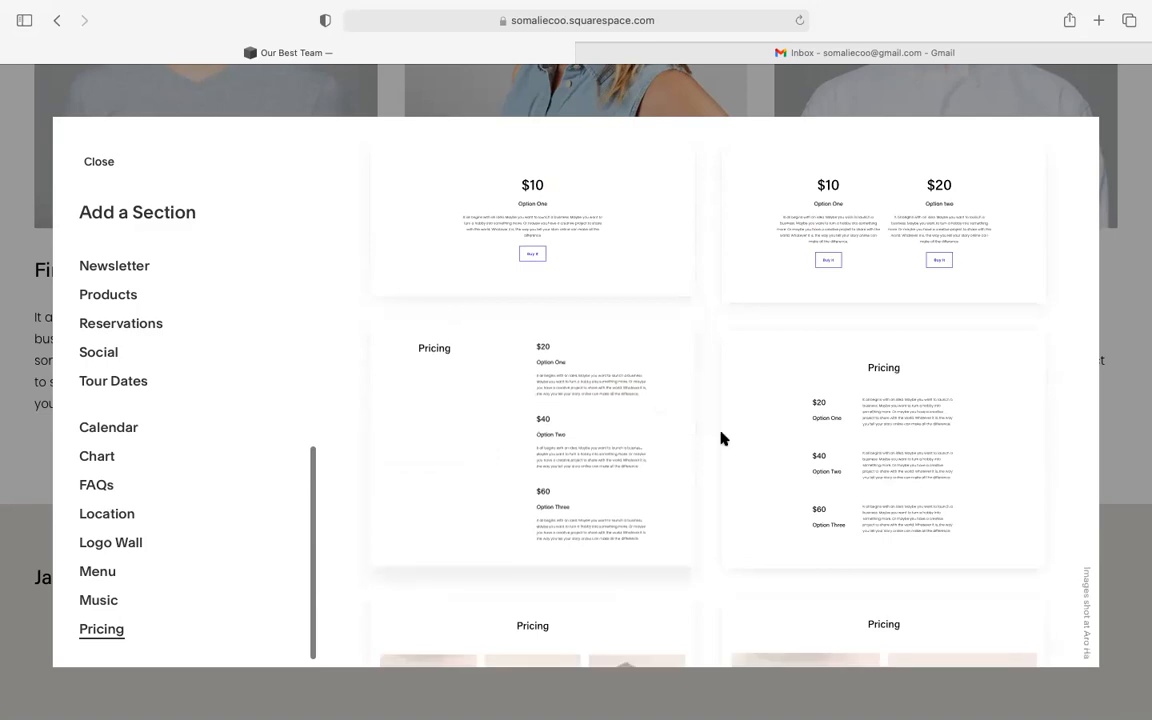
scroll(724, 440, down, 2)
scroll(724, 440, down, 3)
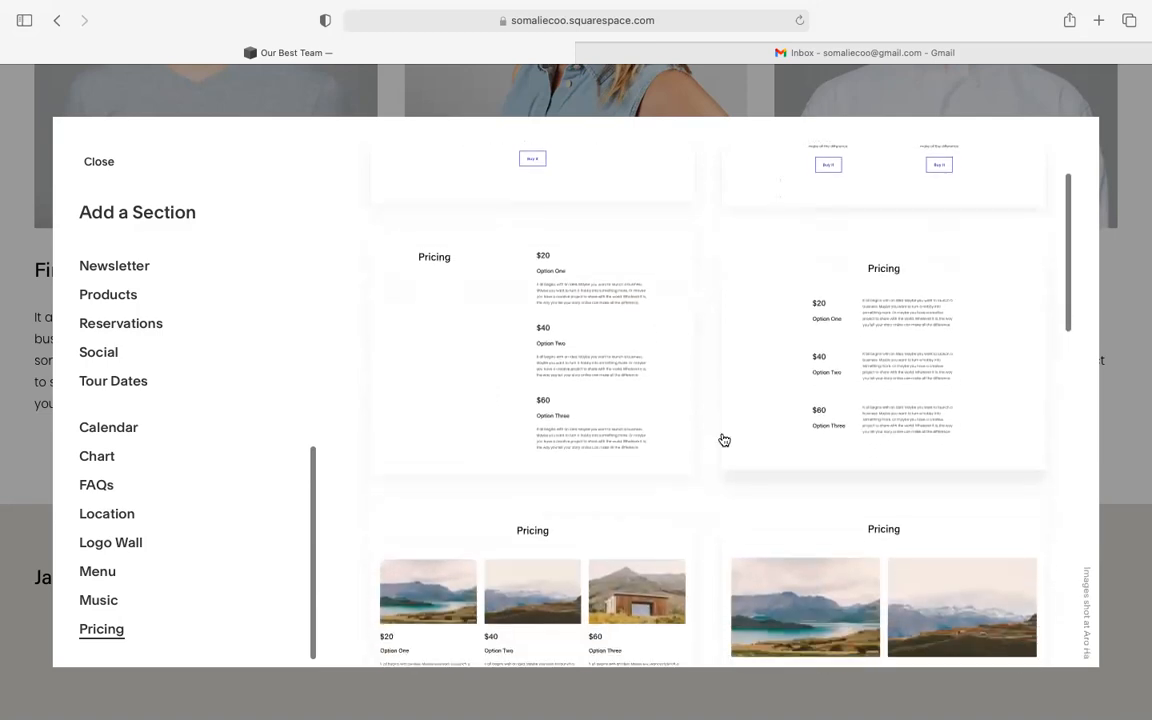
scroll(594, 503, down, 3)
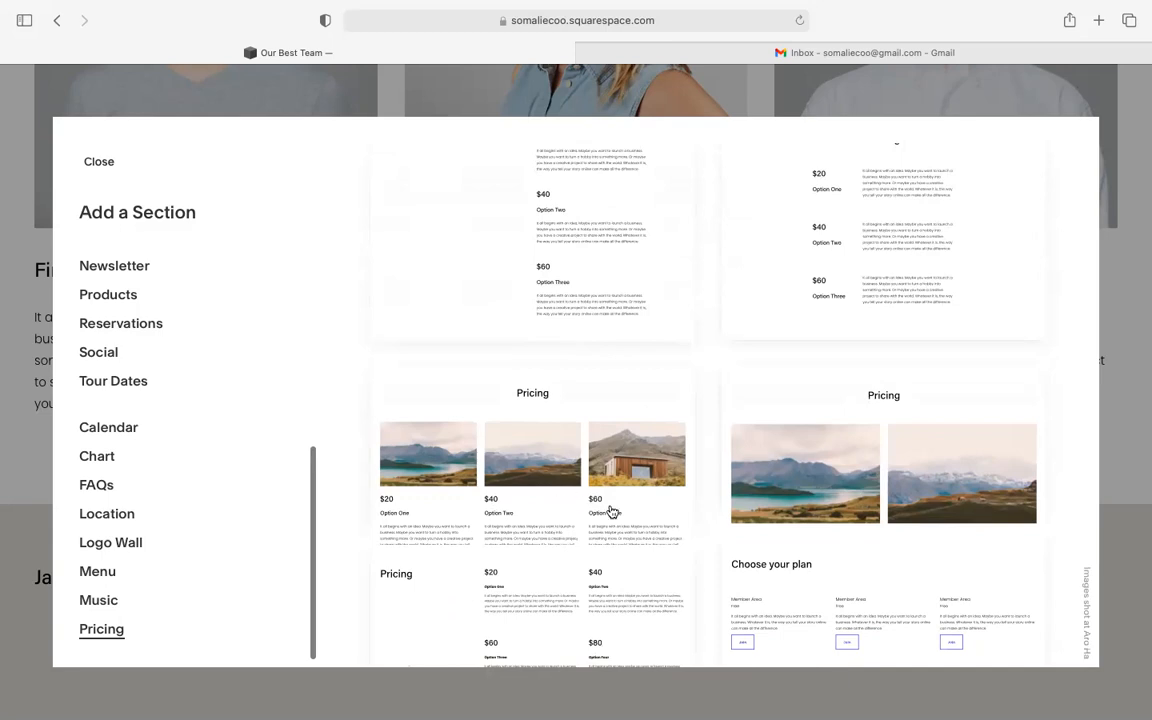
scroll(611, 511, down, 1)
scroll(611, 511, up, 5)
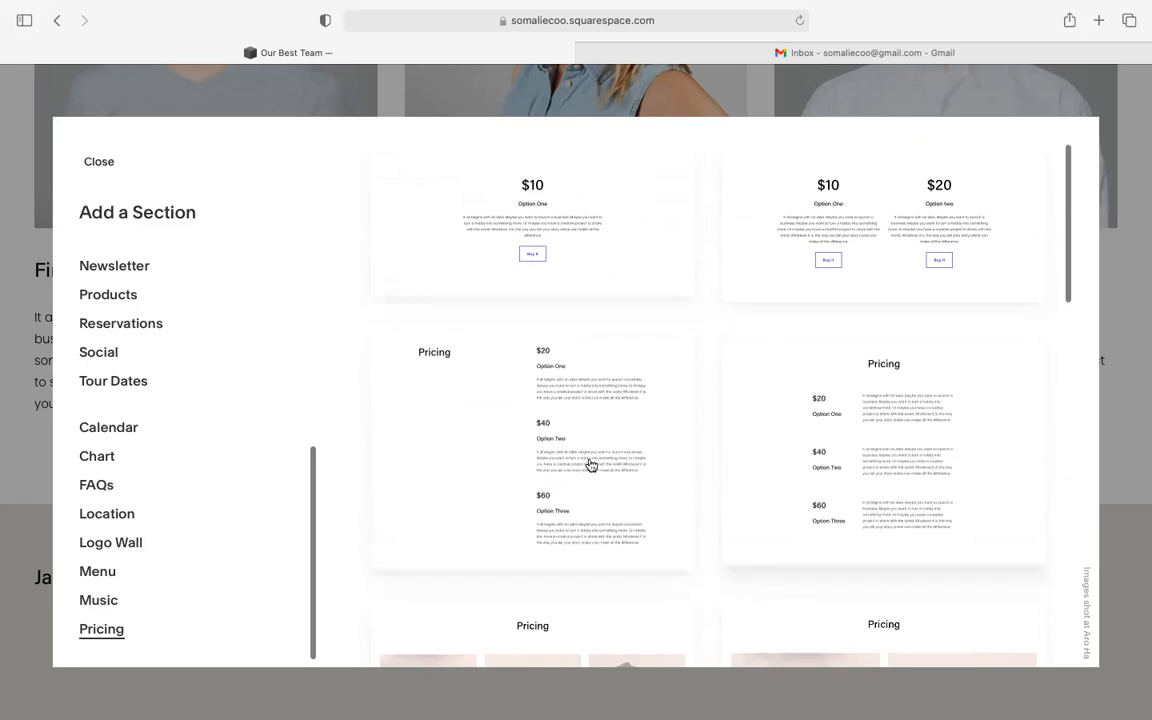
scroll(590, 465, down, 6)
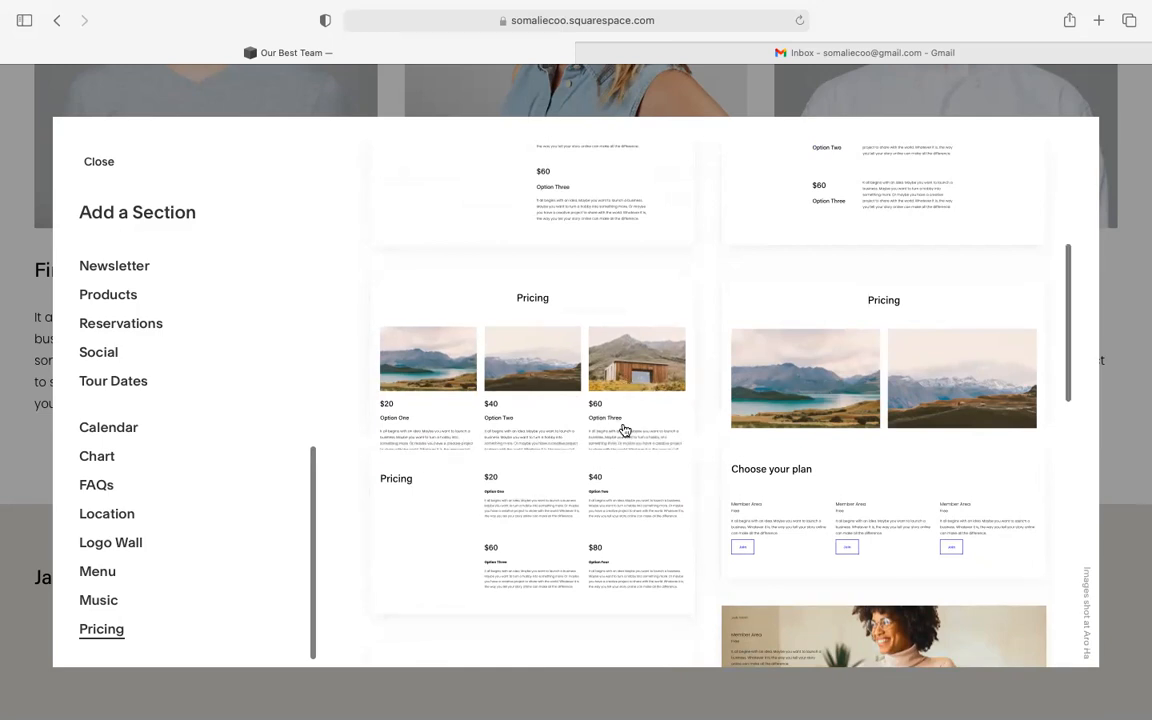
scroll(622, 429, down, 4)
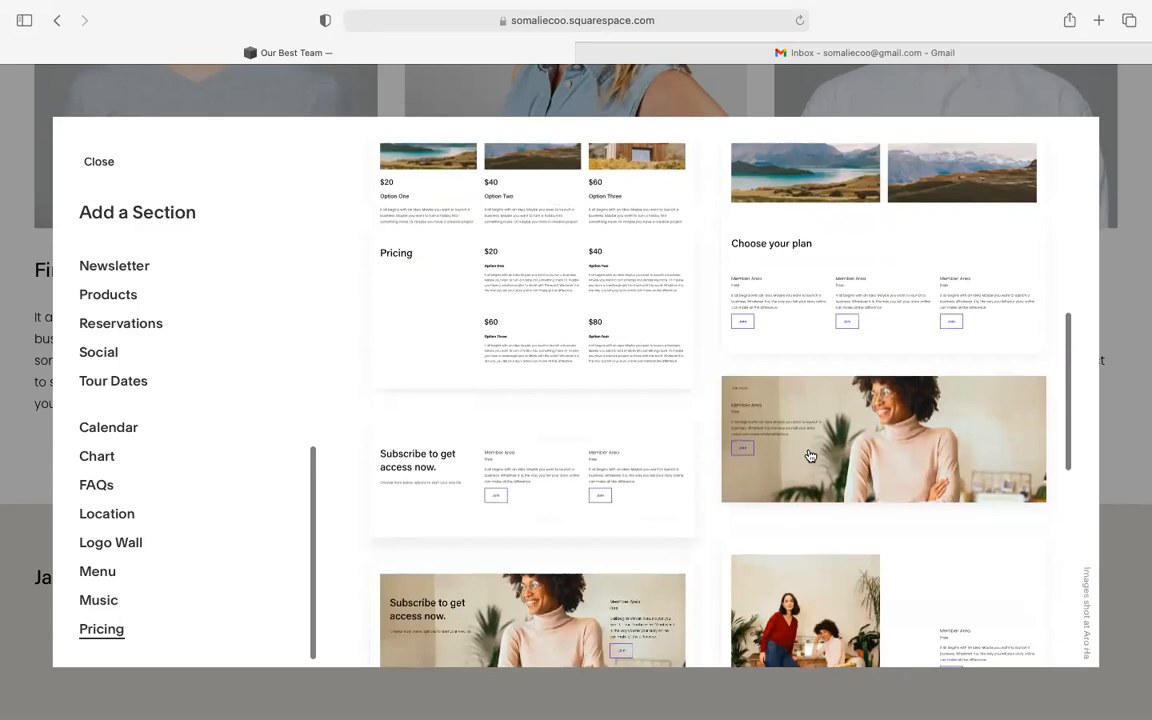
scroll(755, 460, down, 1)
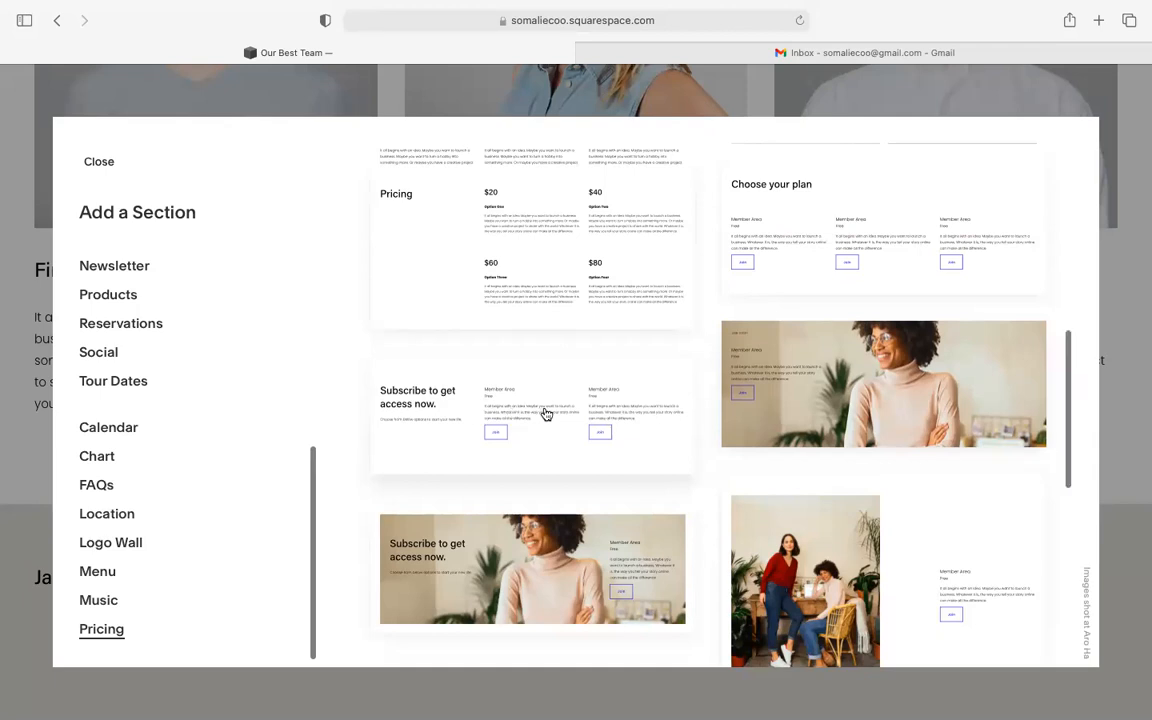
scroll(546, 413, down, 8)
scroll(546, 413, down, 2)
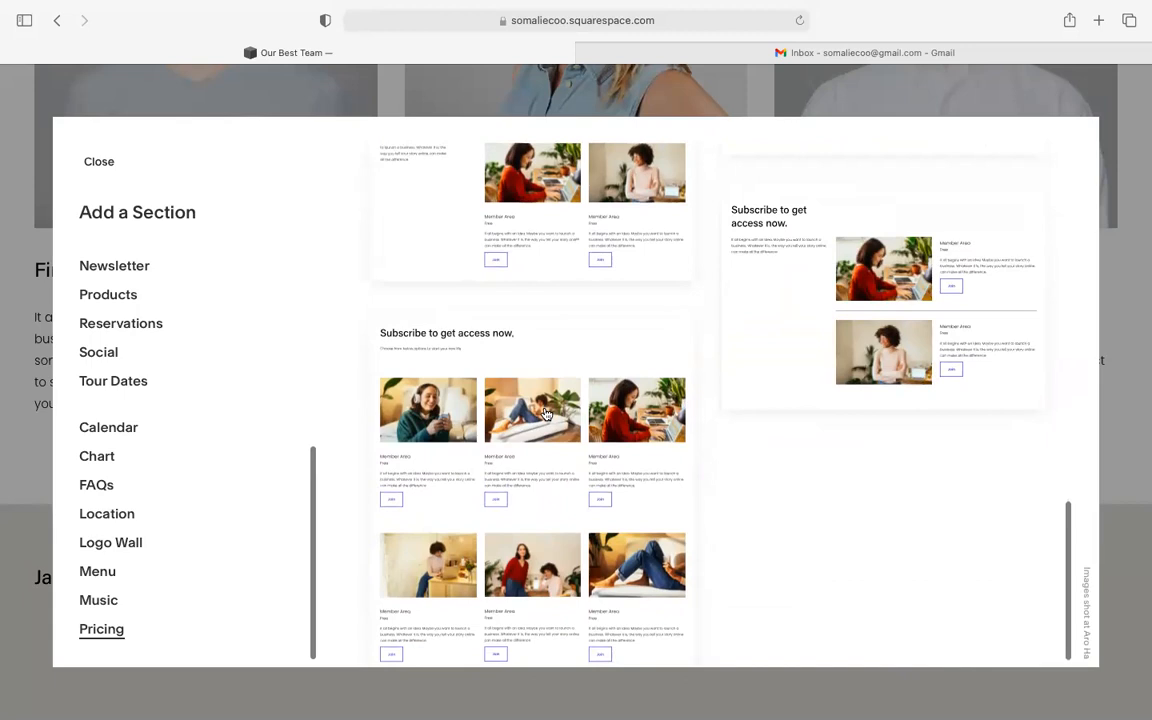
scroll(546, 413, down, 1)
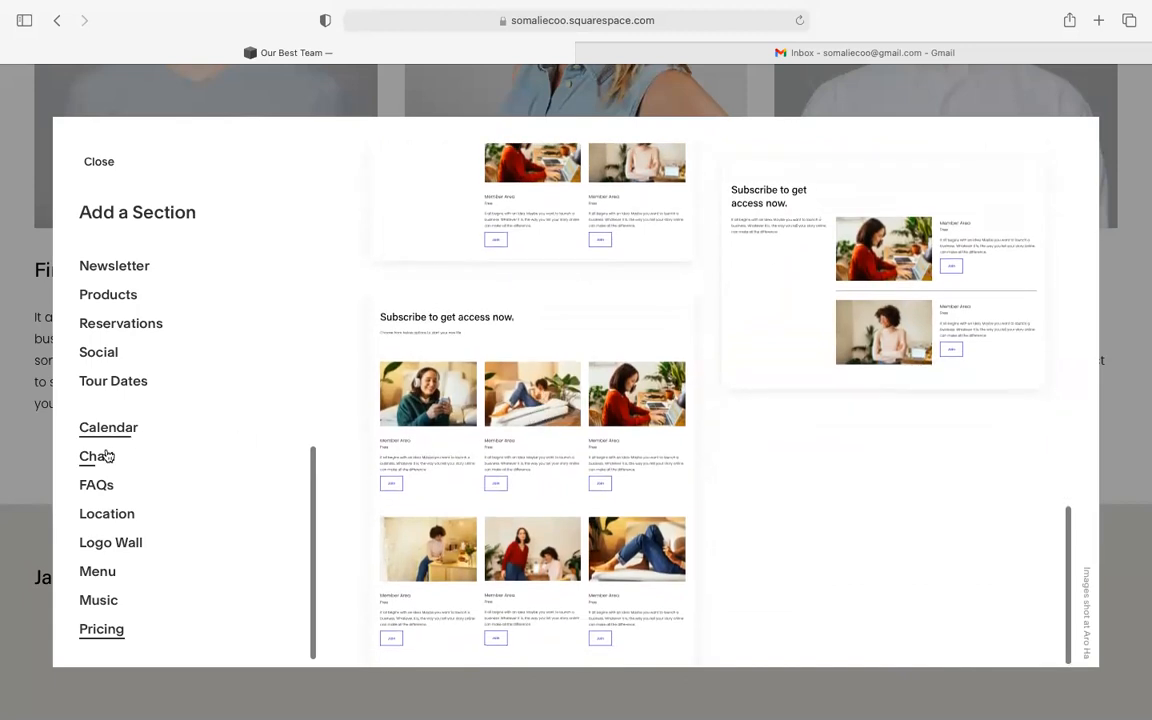
scroll(107, 456, up, 6)
scroll(107, 456, down, 6)
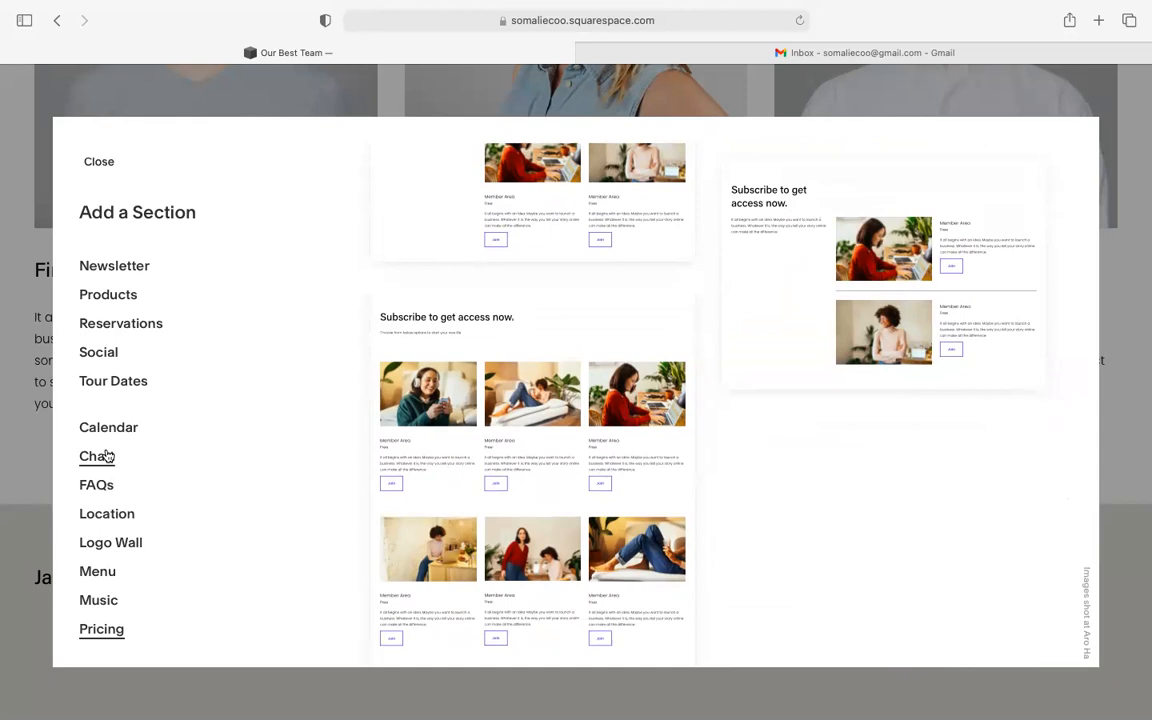
scroll(121, 534, up, 1)
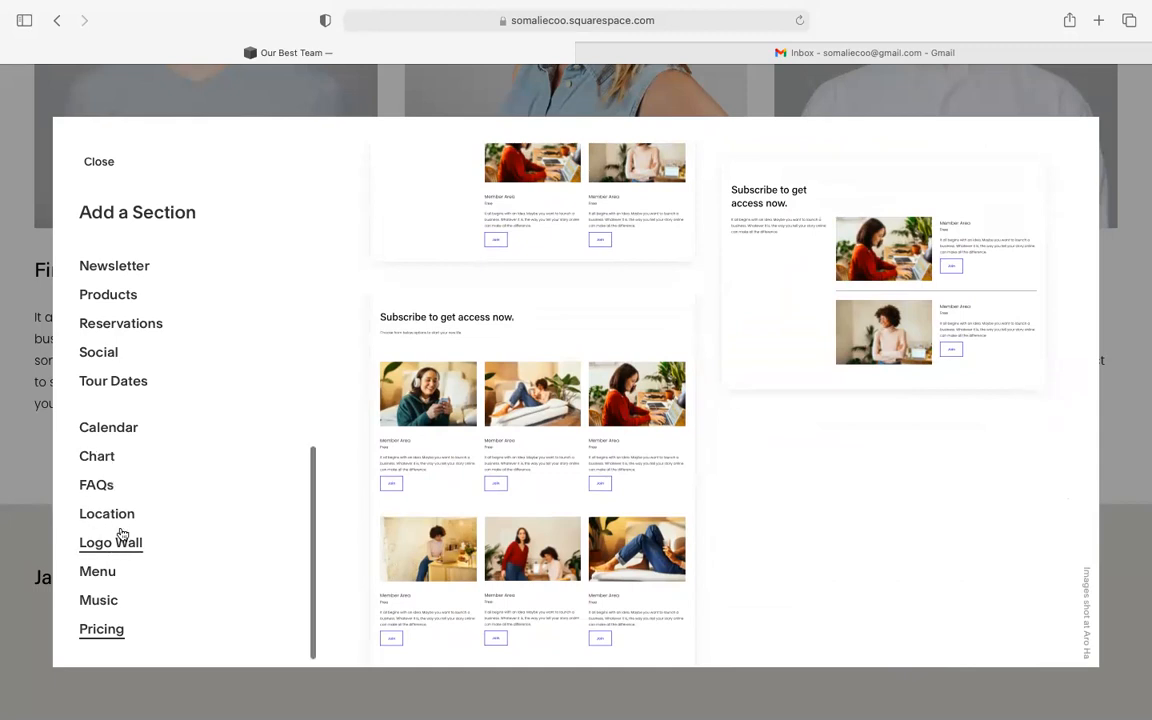
scroll(121, 534, up, 2)
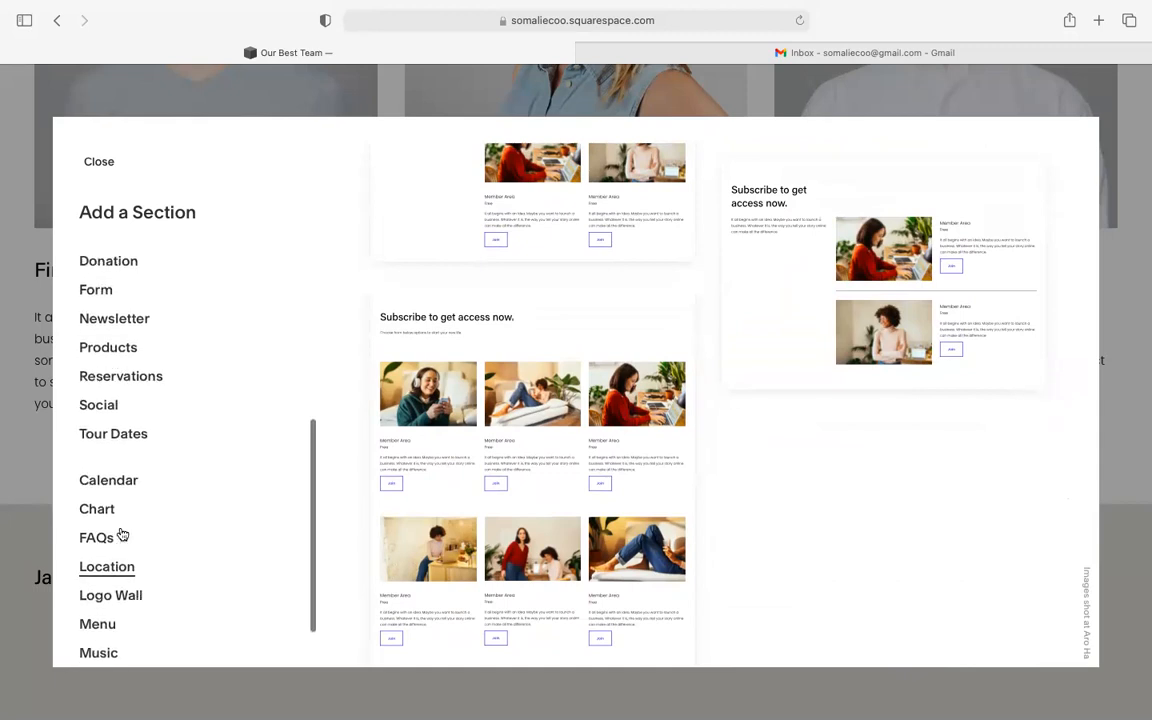
scroll(121, 534, up, 4)
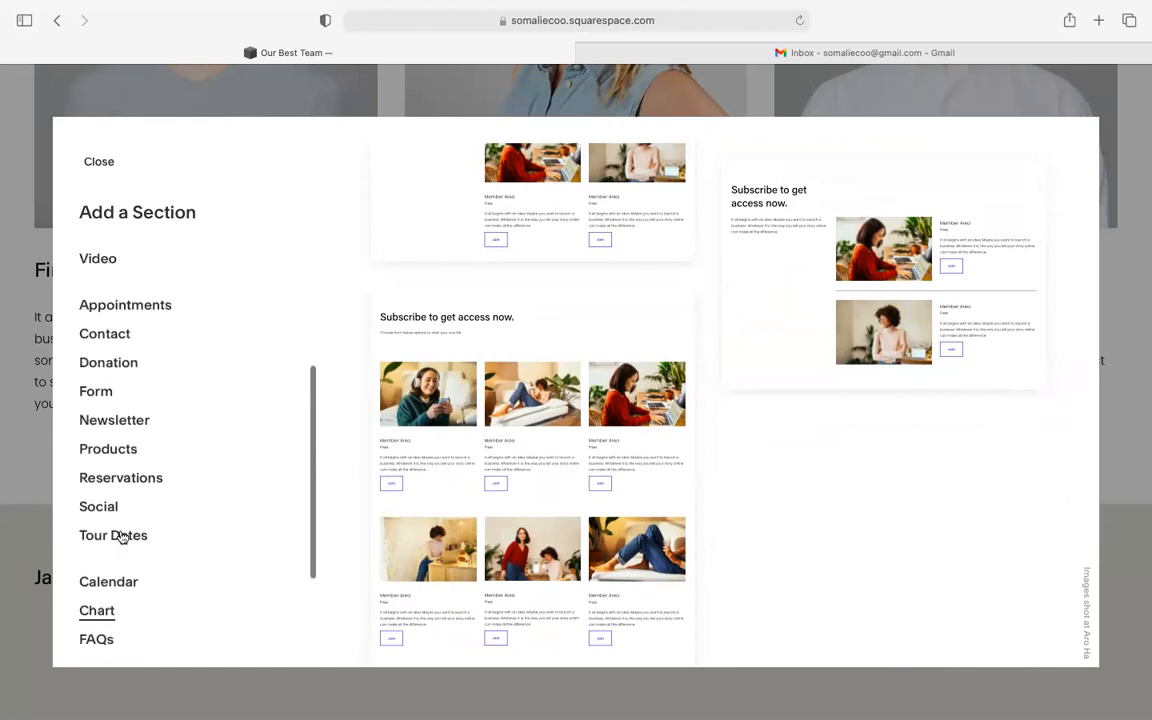
scroll(121, 536, up, 6)
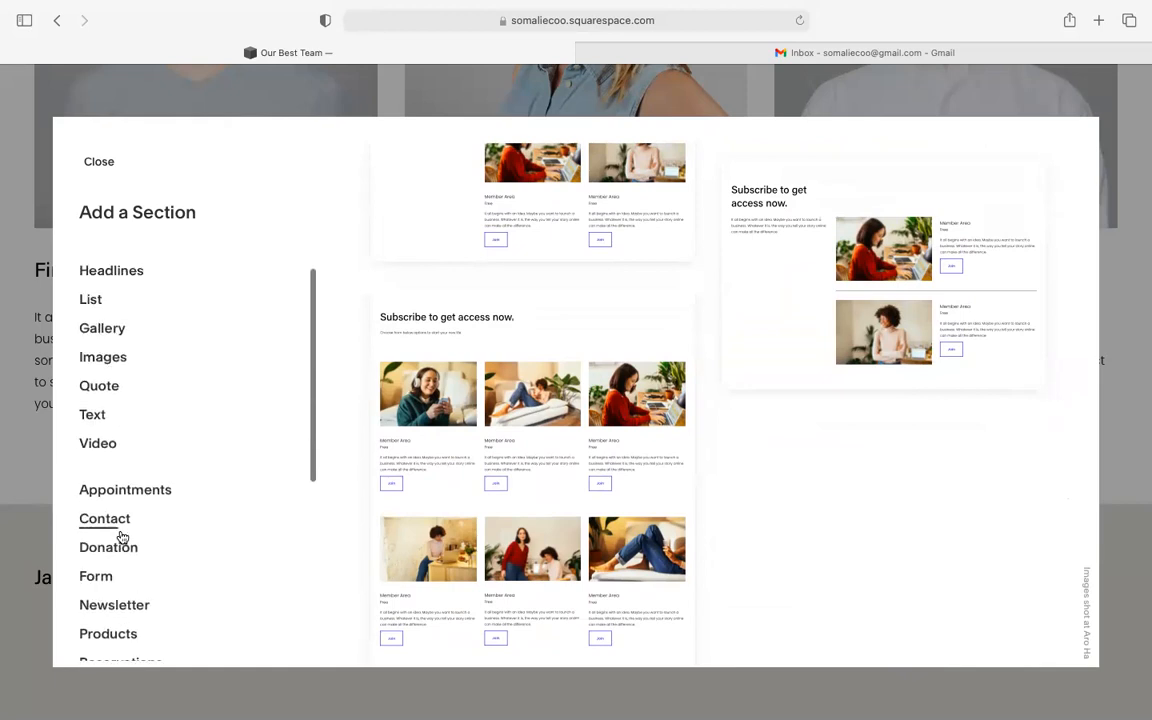
- Preview the Video and Quote section layouts
click(104, 445)
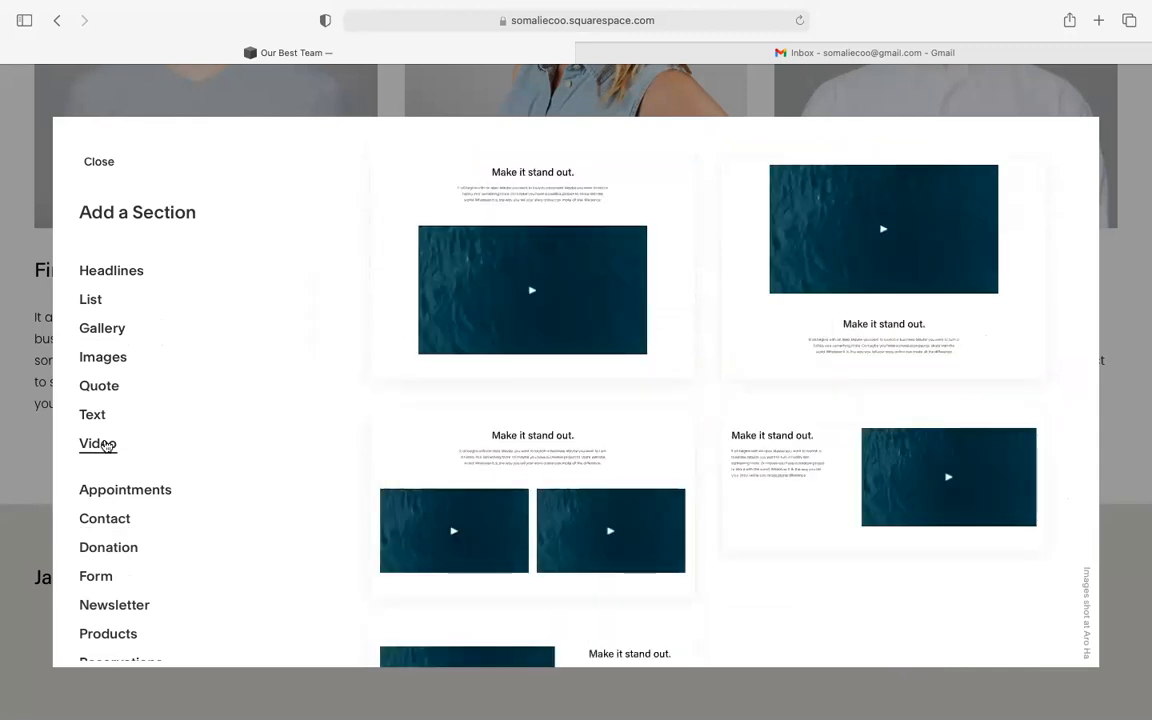
scroll(104, 446, up, 1)
scroll(104, 446, down, 3)
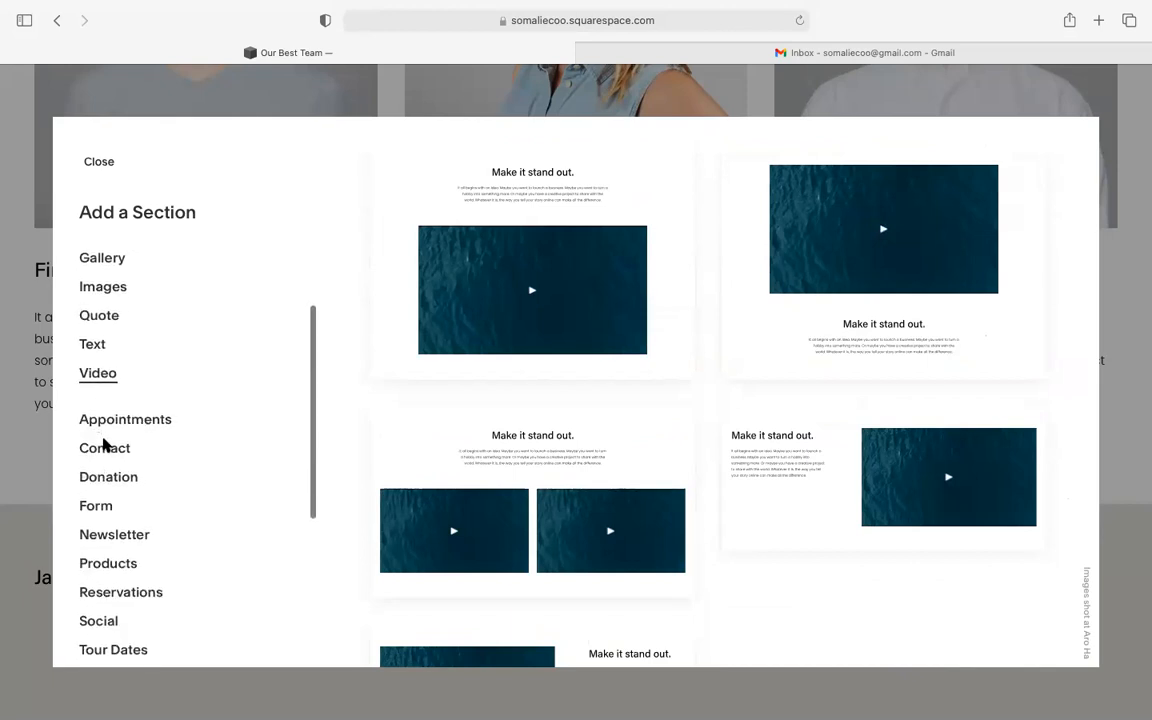
click(101, 314)
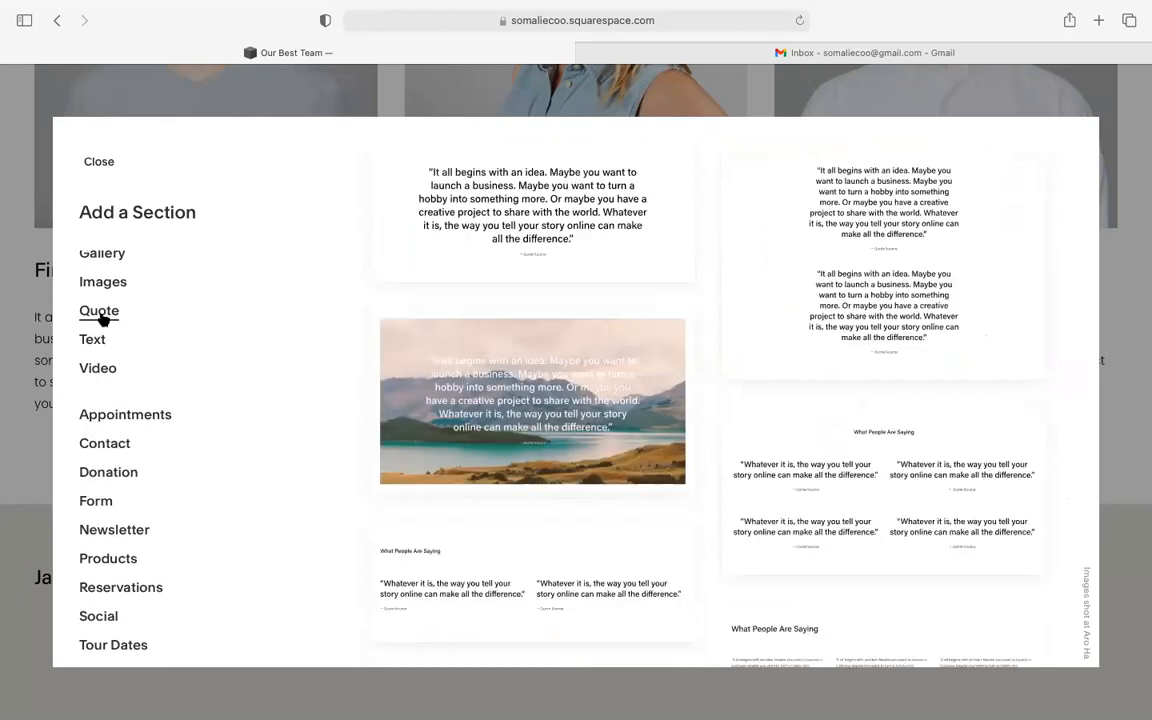
scroll(104, 320, down, 2)
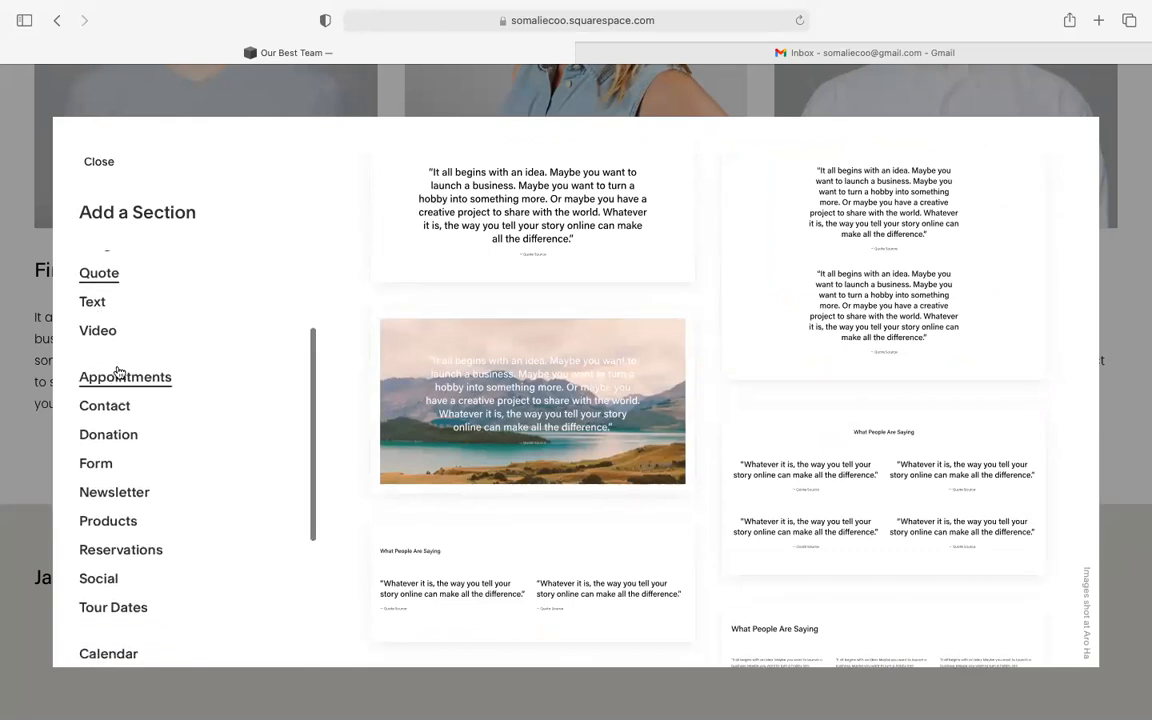
scroll(117, 370, down, 3)
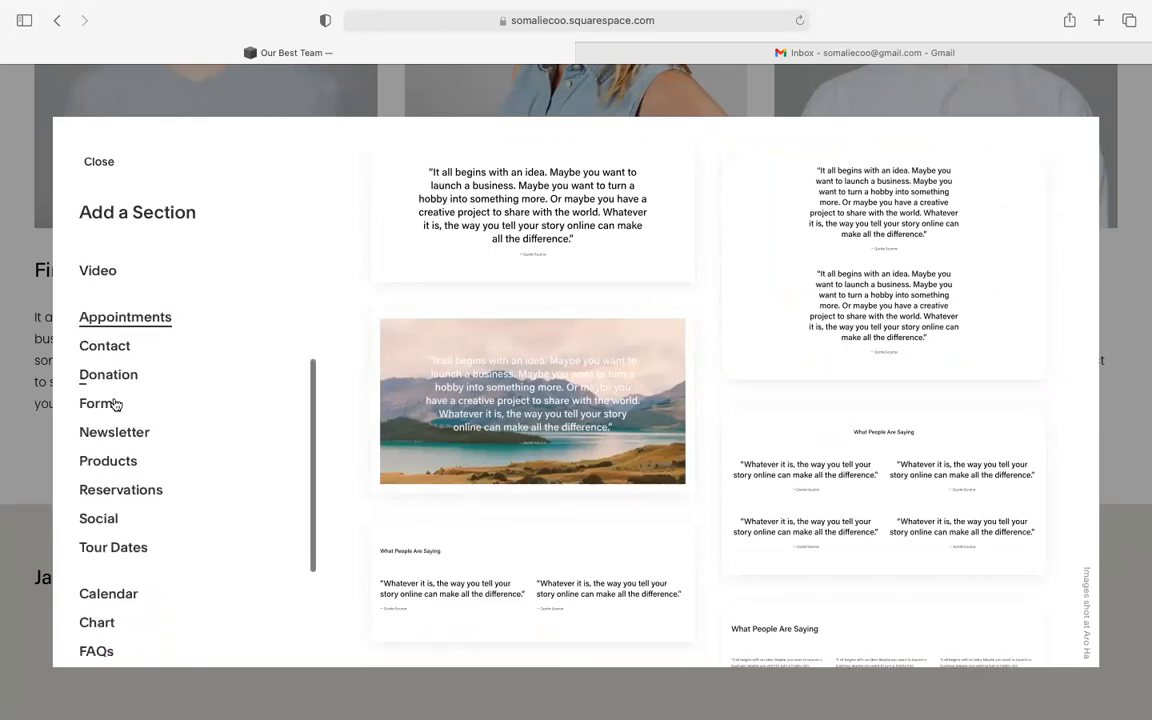
- Preview the Social, Newsletter and Calendar section layouts
click(115, 515)
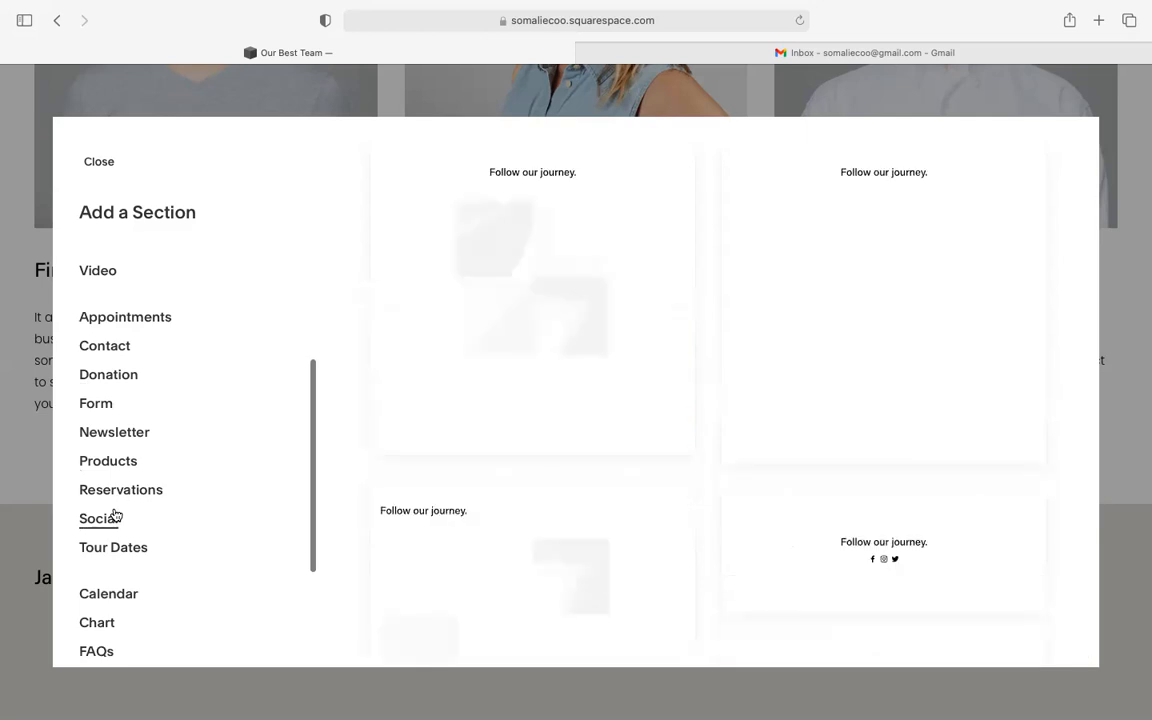
scroll(113, 512, down, 1)
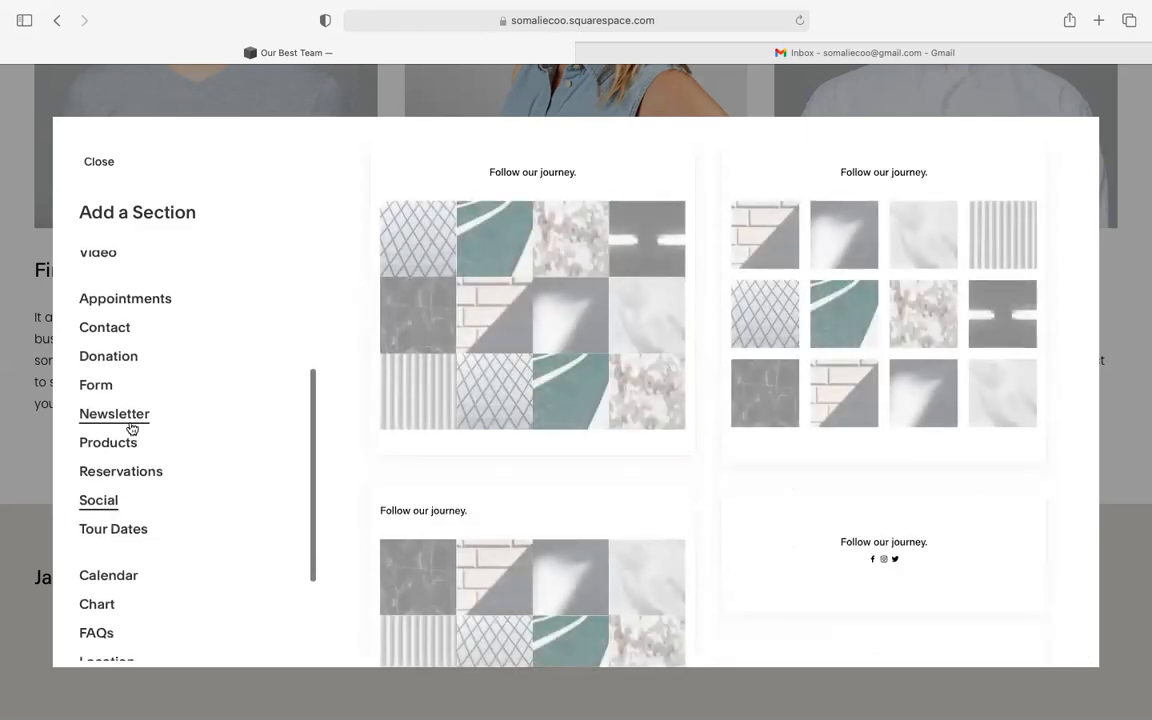
click(105, 418)
scroll(120, 428, down, 3)
click(122, 495)
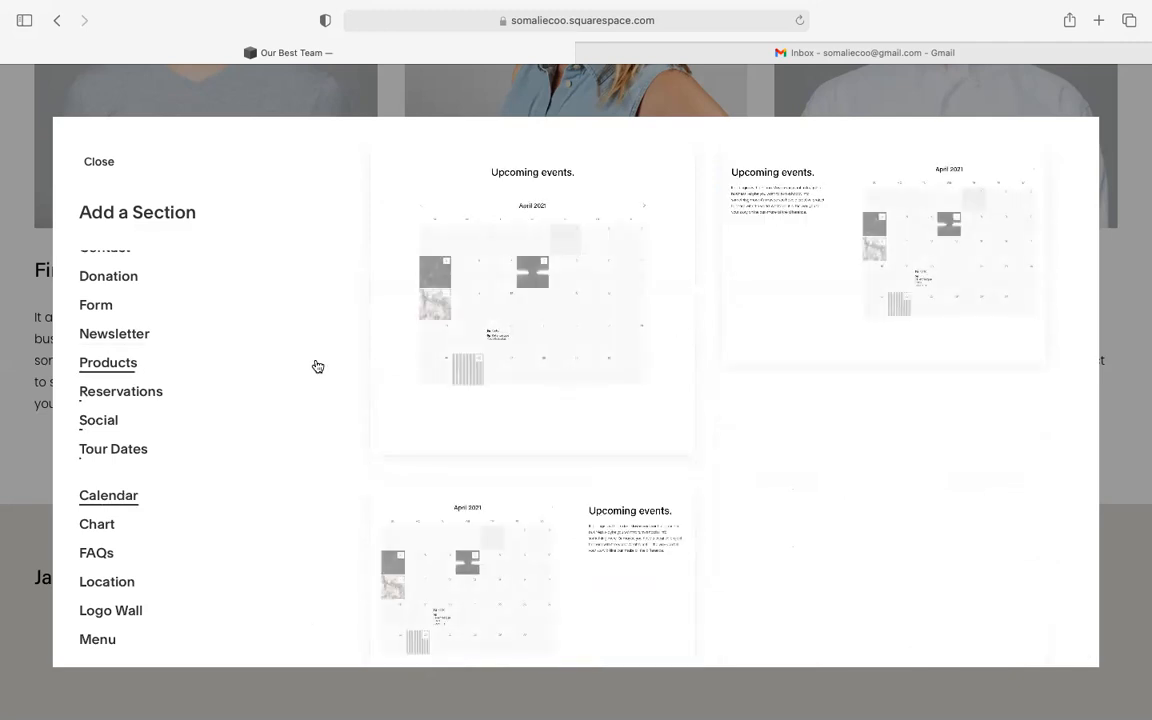
scroll(280, 505, down, 2)
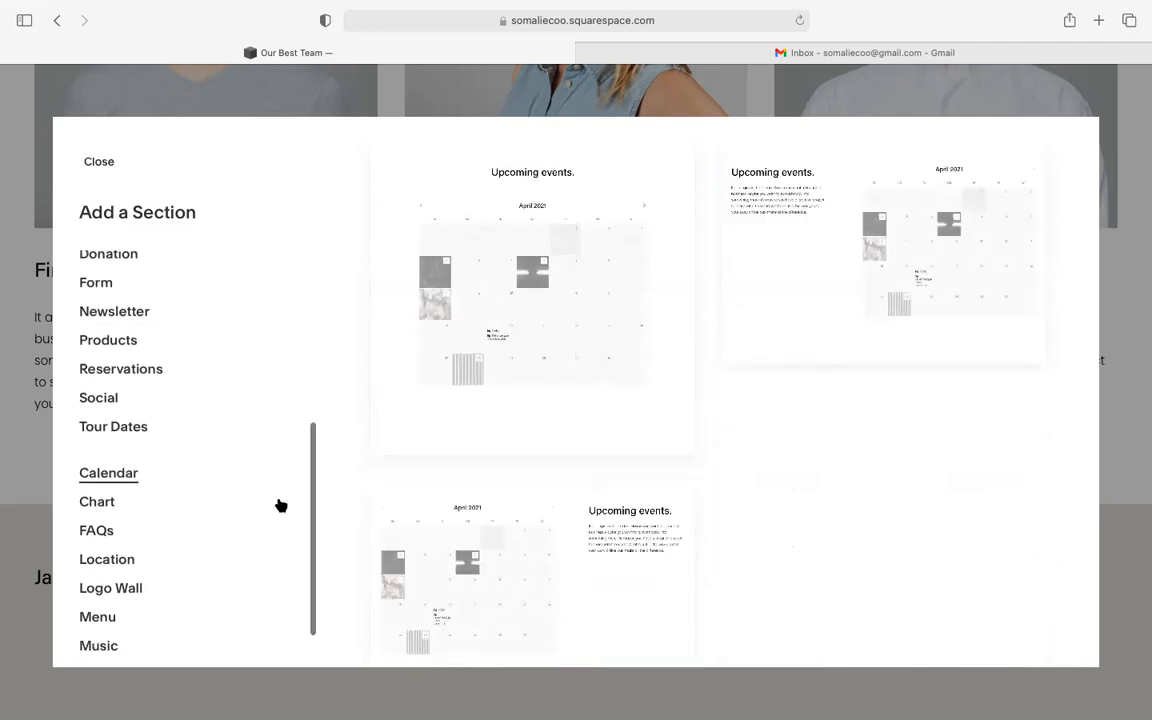
scroll(280, 505, up, 8)
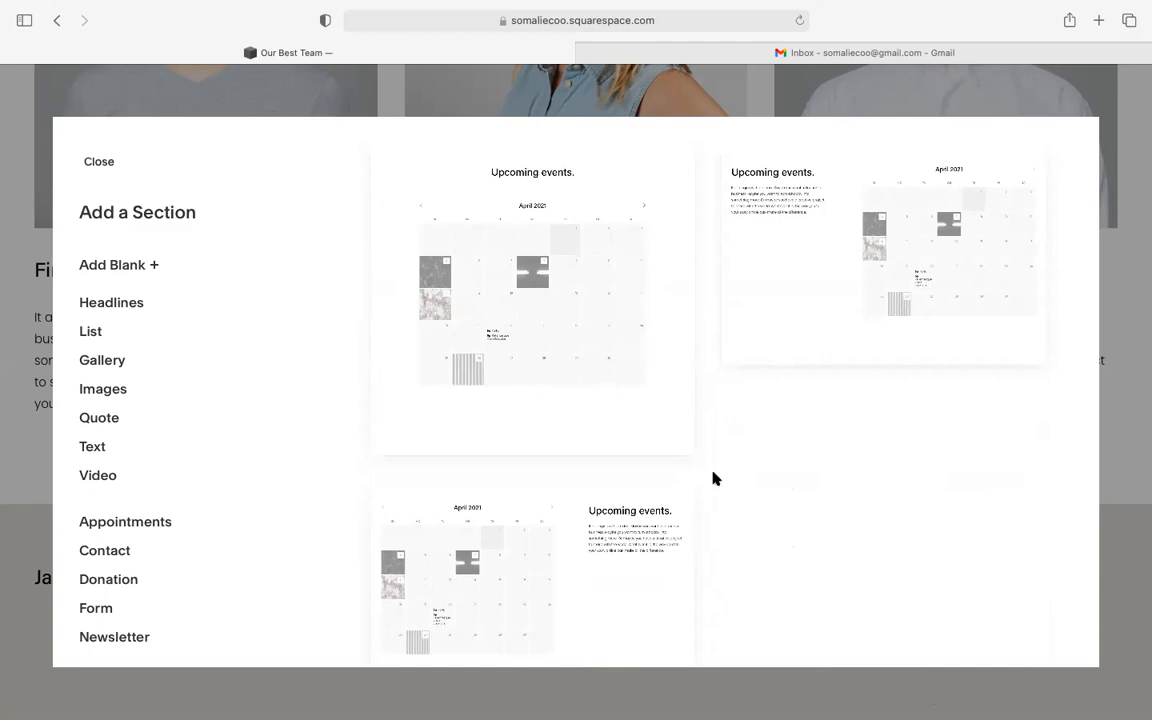
- Close Add a Section without adding anything and scroll down the Our Best Team page
click(97, 158)
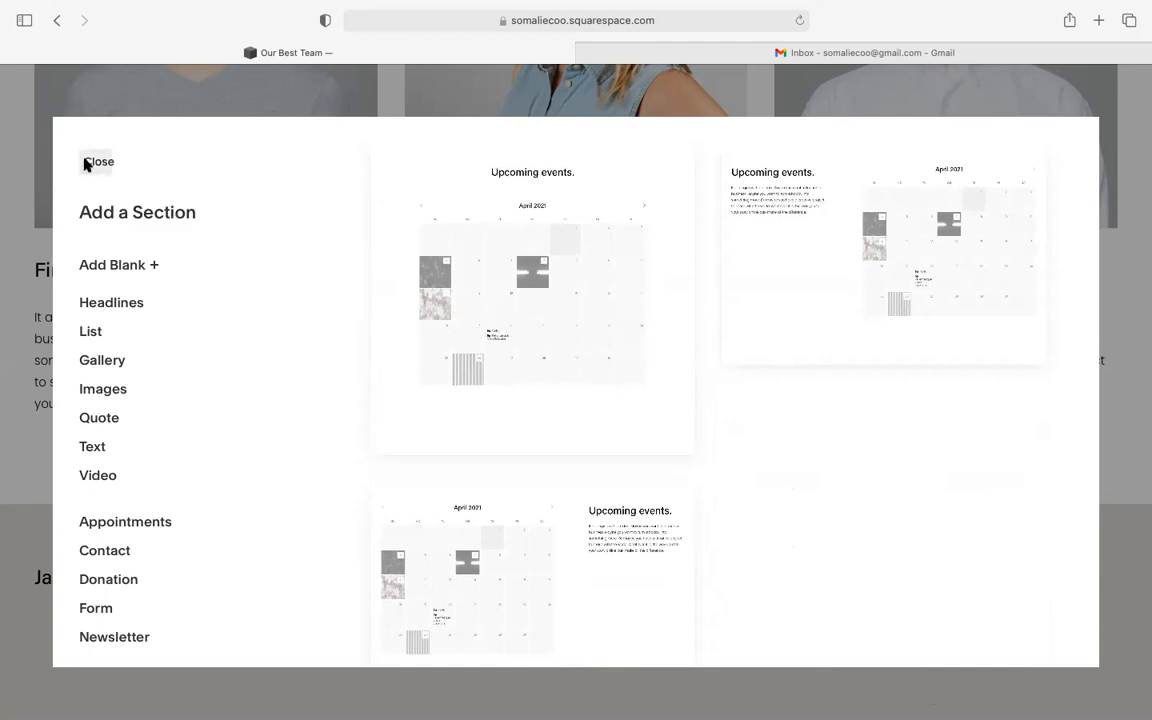
scroll(229, 345, up, 6)
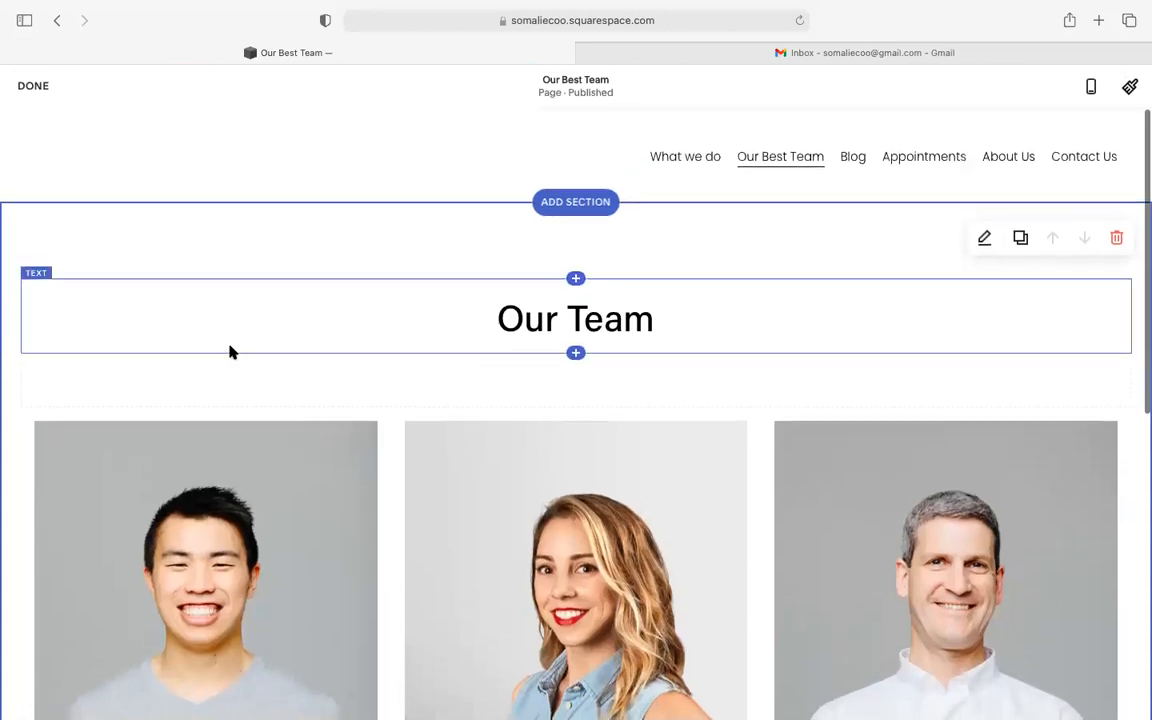
scroll(229, 350, down, 2)
scroll(229, 352, down, 1)
scroll(230, 347, down, 2)
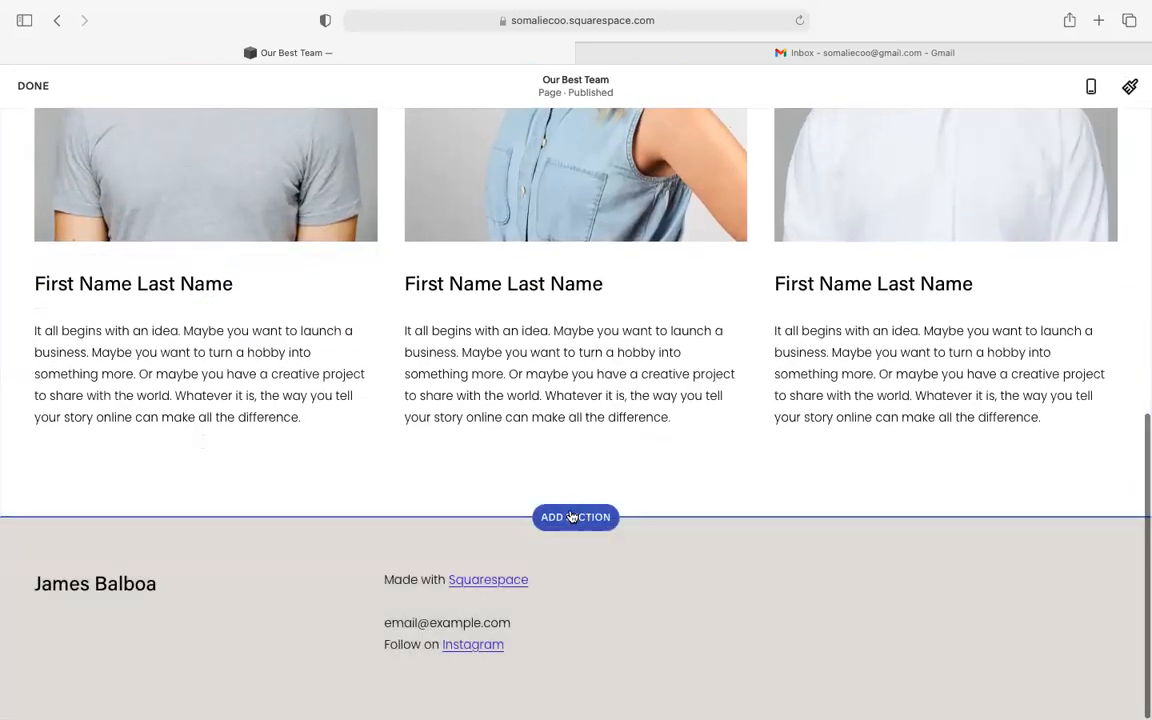
- Open Add a Section between the team section and the footer
click(573, 515)
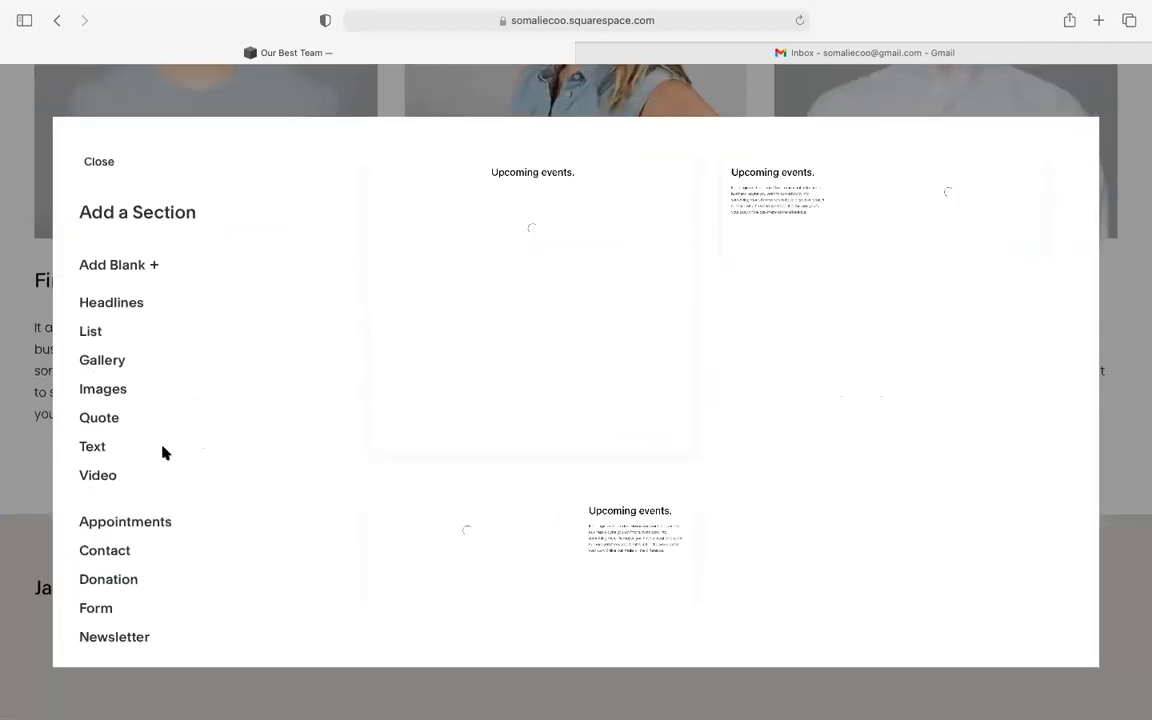
scroll(164, 454, down, 3)
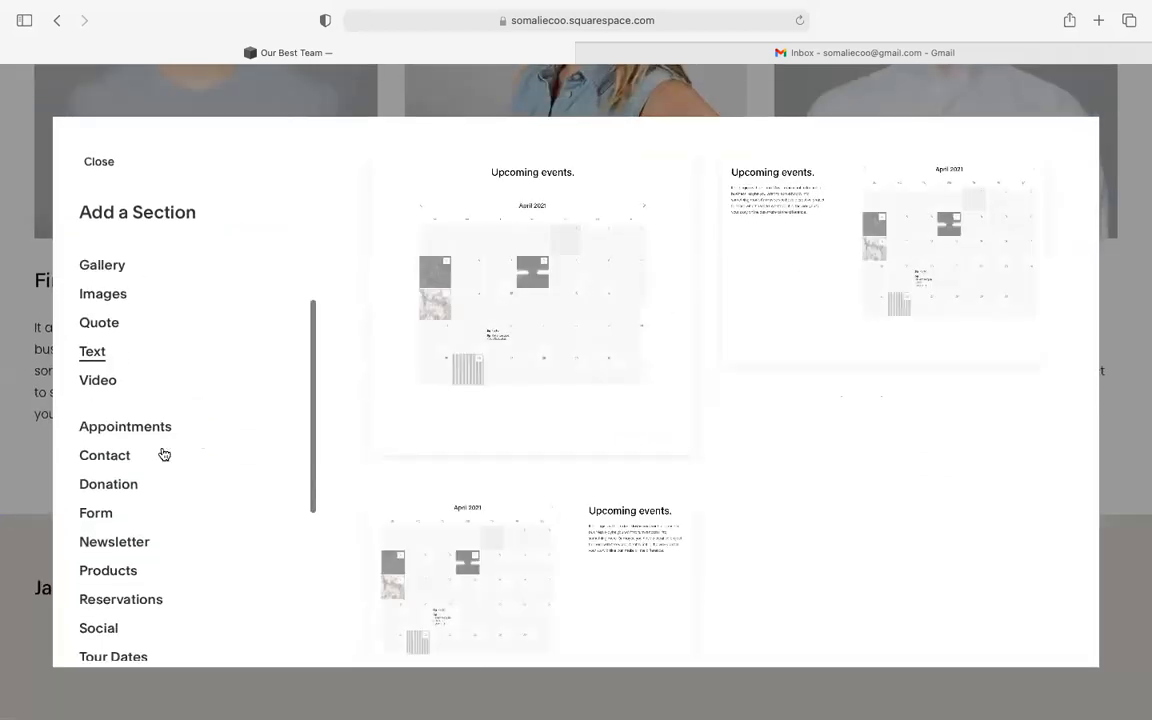
scroll(164, 454, down, 1)
scroll(164, 454, up, 2)
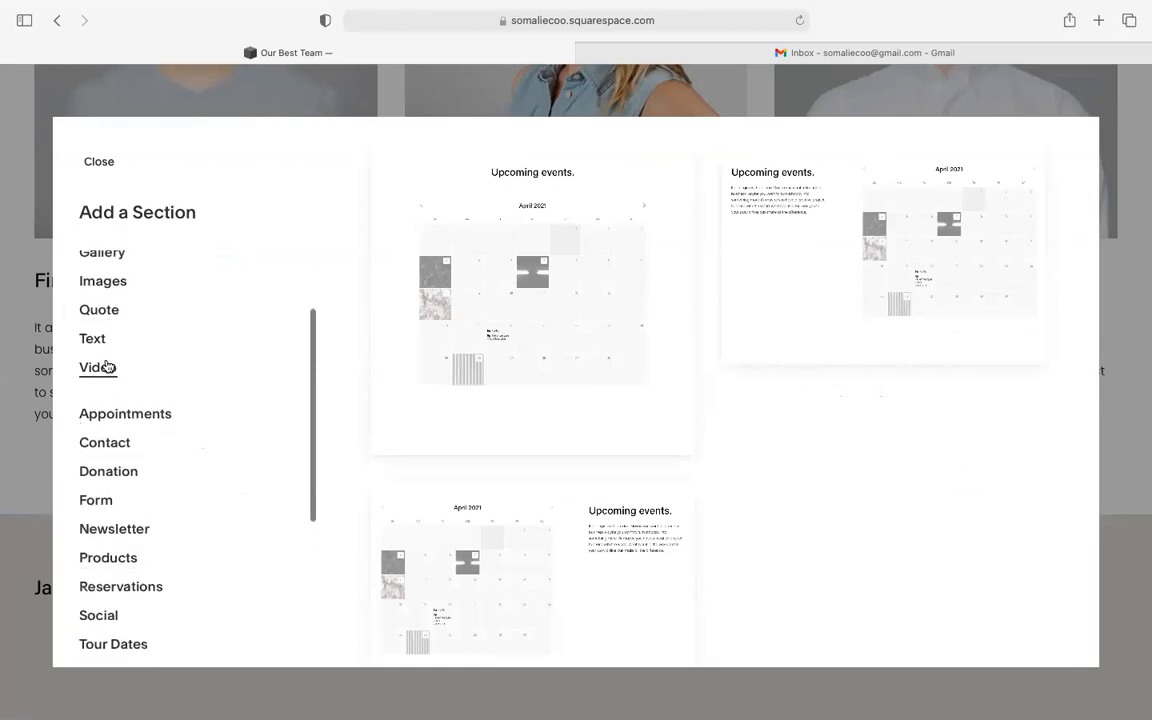
- Browse the Video "Make it stand out." section layouts
click(112, 366)
scroll(615, 390, down, 1)
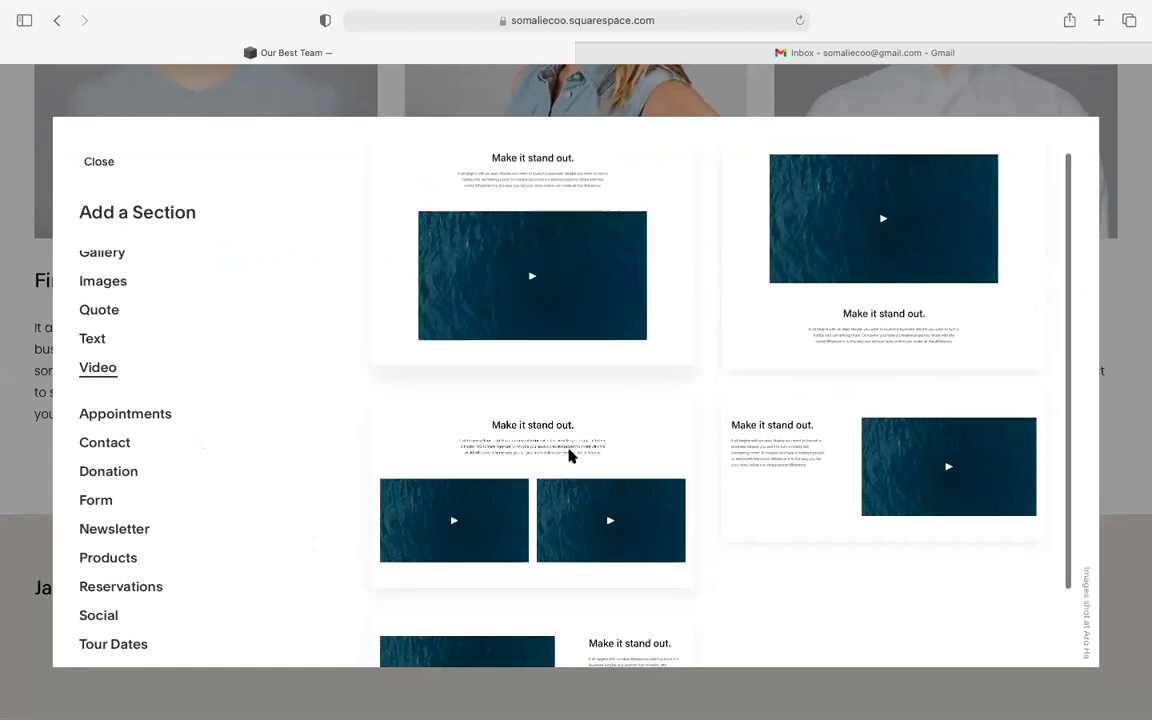
scroll(572, 455, down, 3)
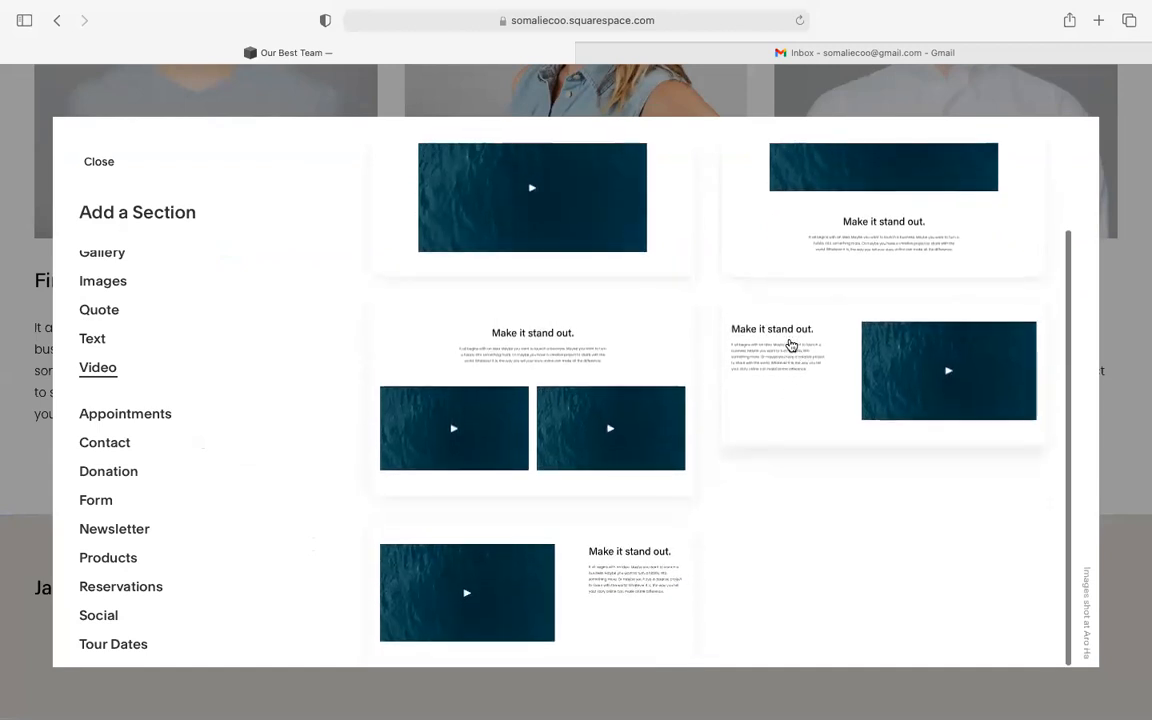
scroll(562, 630, up, 3)
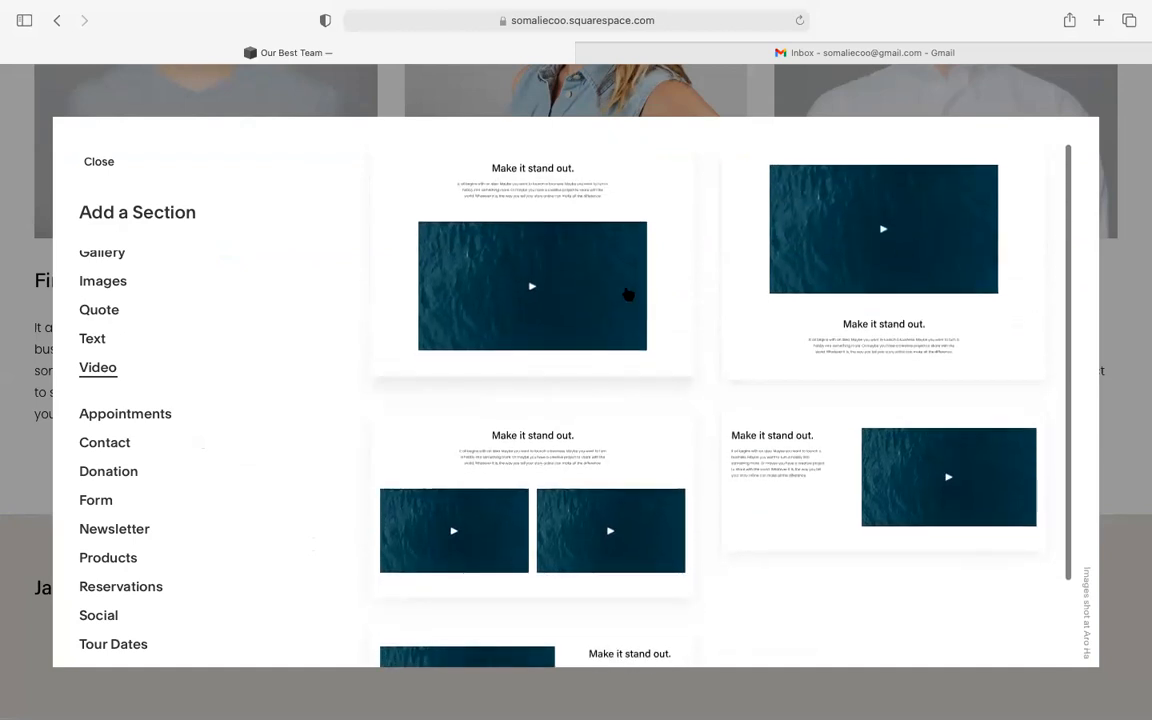
scroll(628, 293, down, 1)
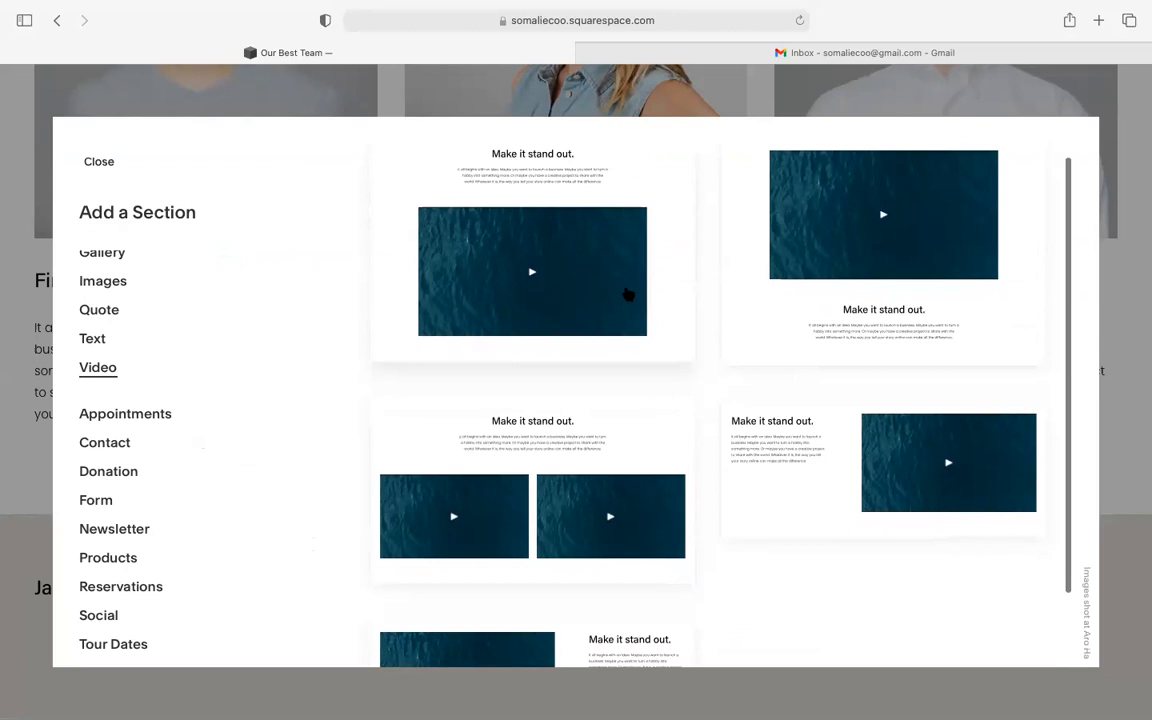
scroll(627, 294, down, 1)
- Insert the video-above-text layout with a snowy mountain preview below the team section
click(851, 262)
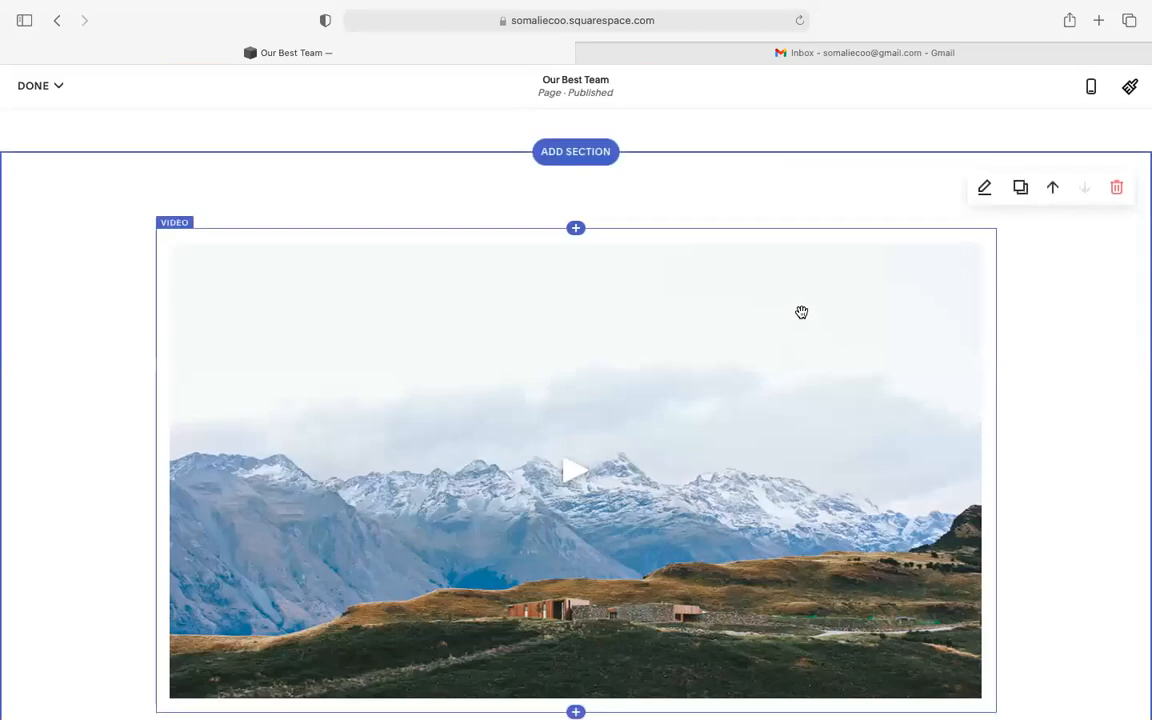
scroll(801, 313, down, 1)
scroll(801, 313, up, 1)
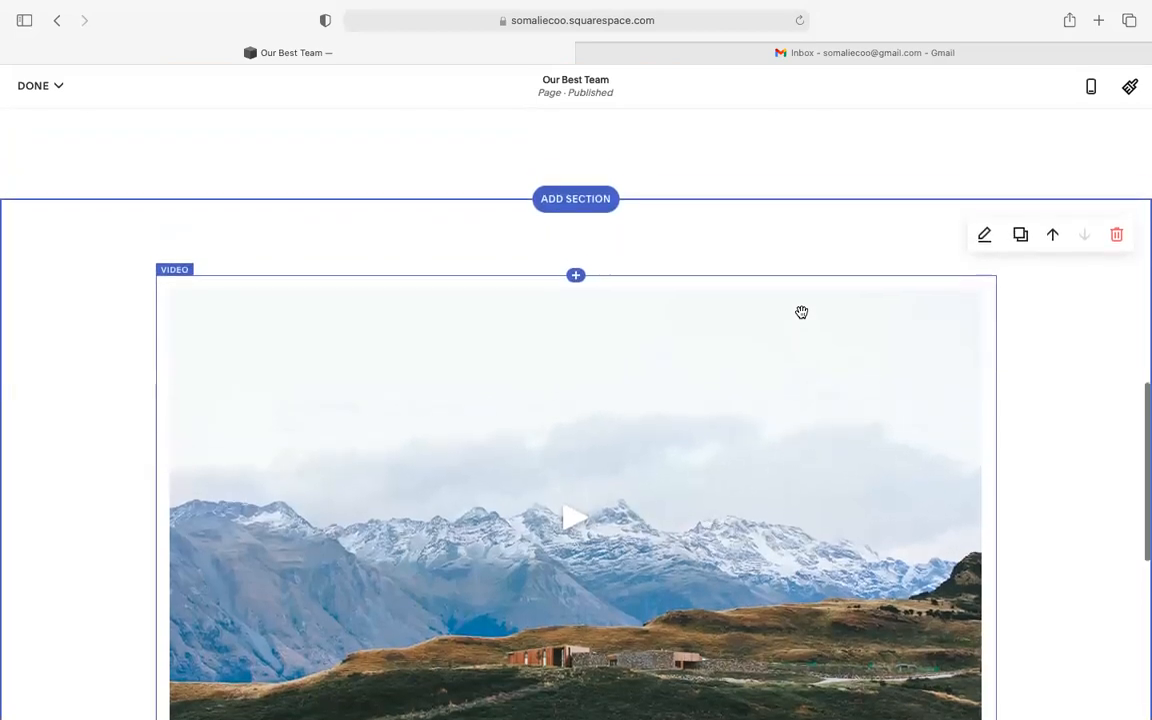
scroll(801, 313, up, 10)
scroll(801, 313, down, 1)
scroll(801, 313, up, 1)
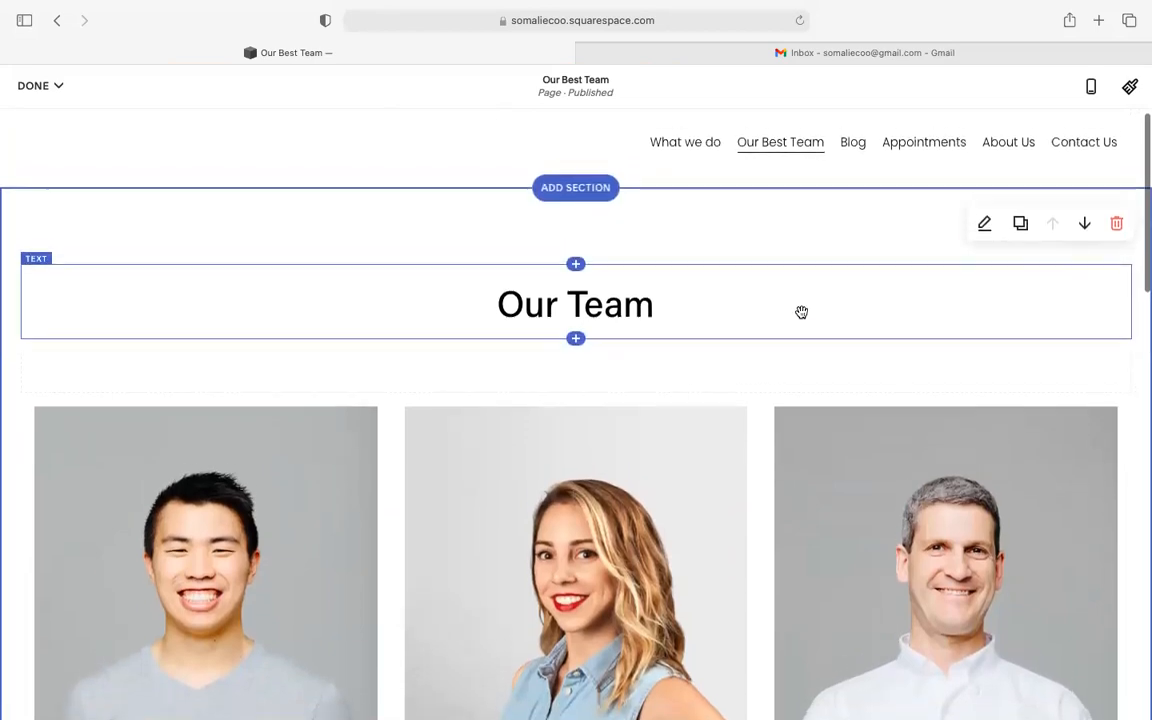
scroll(801, 313, down, 5)
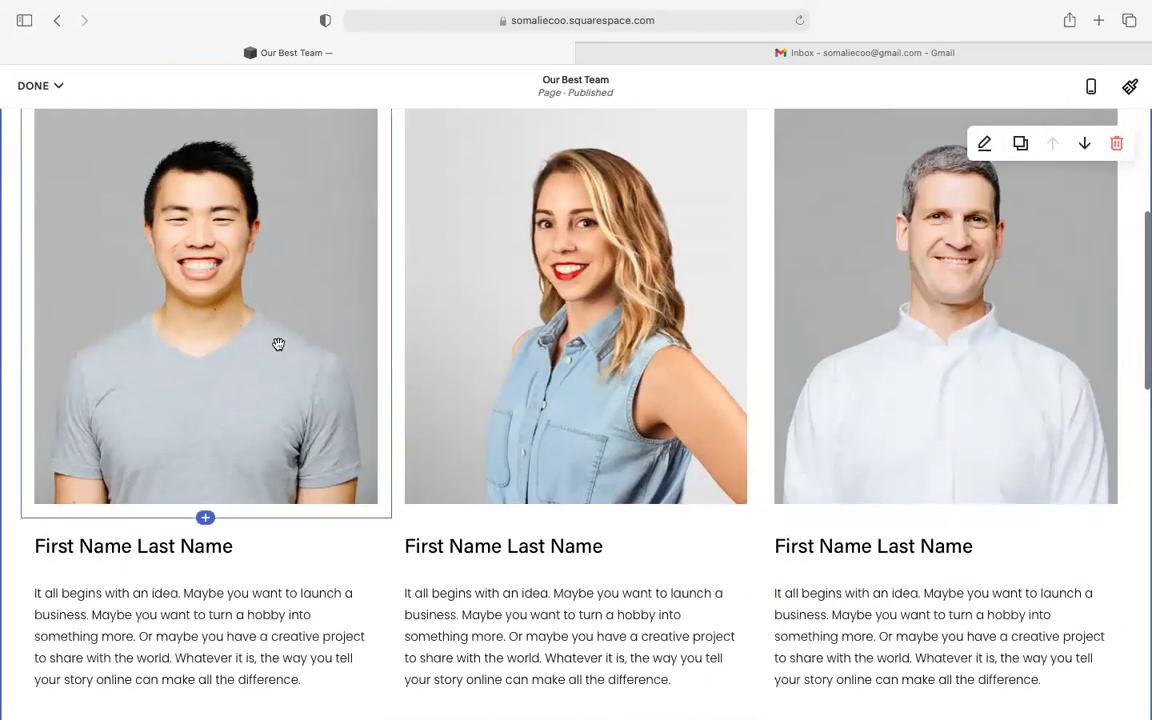
scroll(278, 344, up, 5)
scroll(278, 344, down, 5)
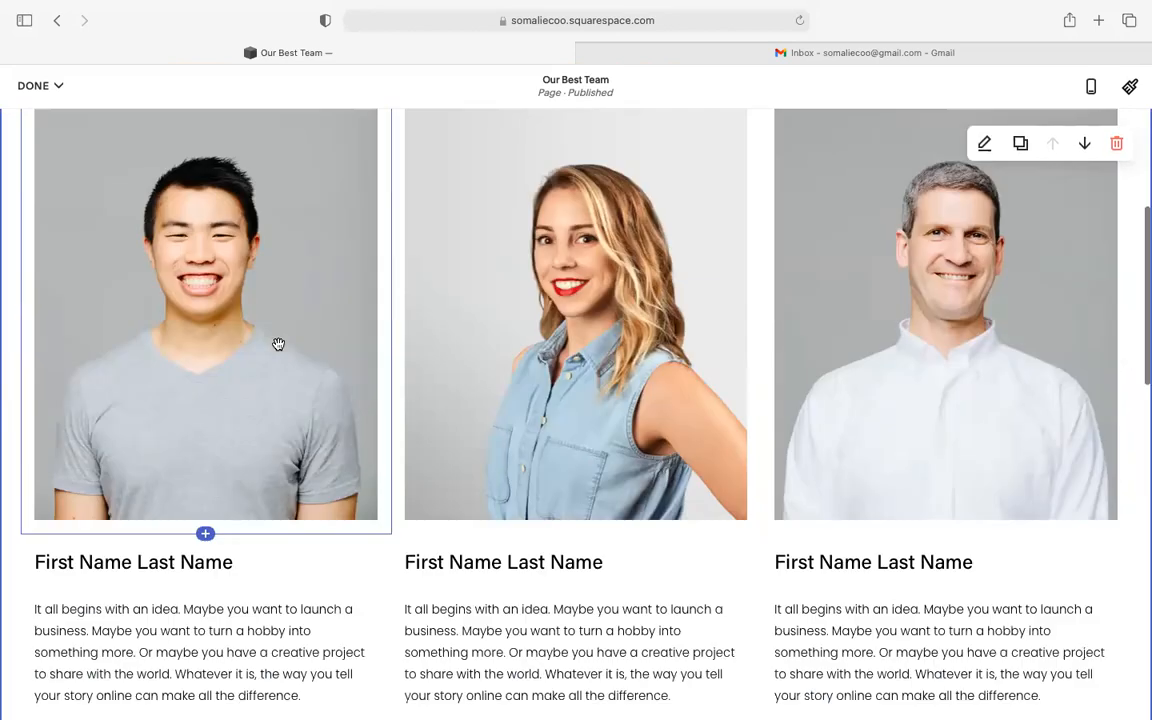
scroll(278, 344, up, 2)
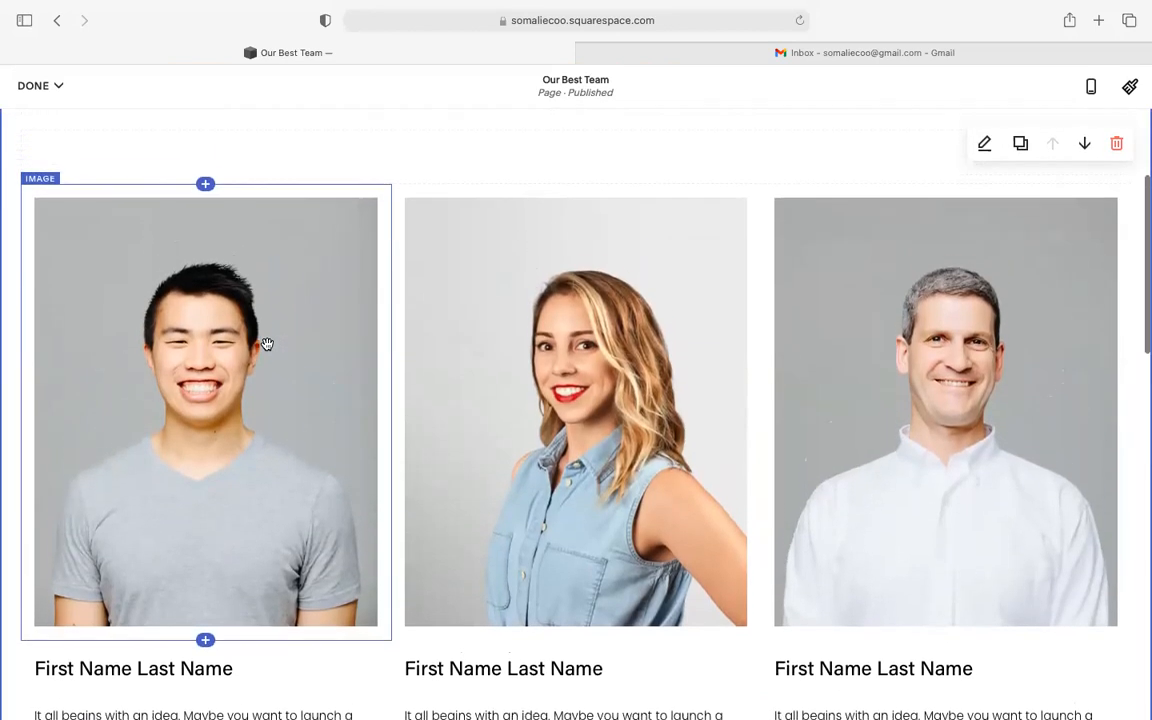
- Remove the portrait photo from the first team card, leaving an empty placeholder
click(201, 320)
scroll(200, 321, up, 1)
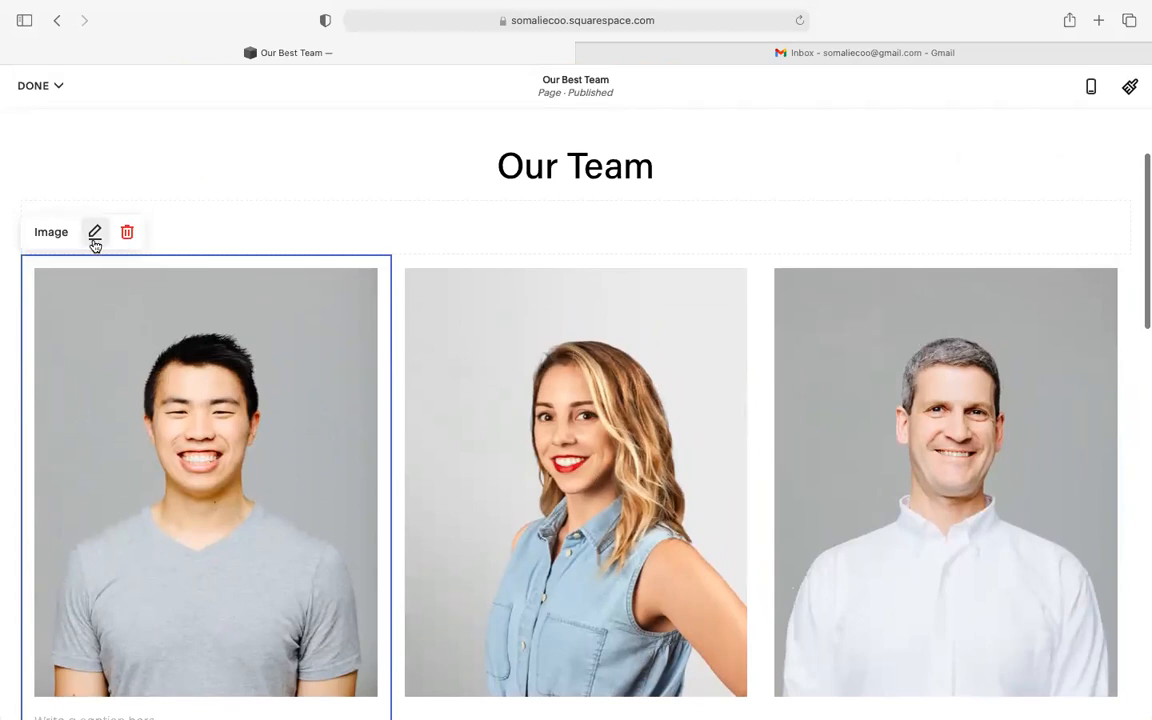
click(95, 233)
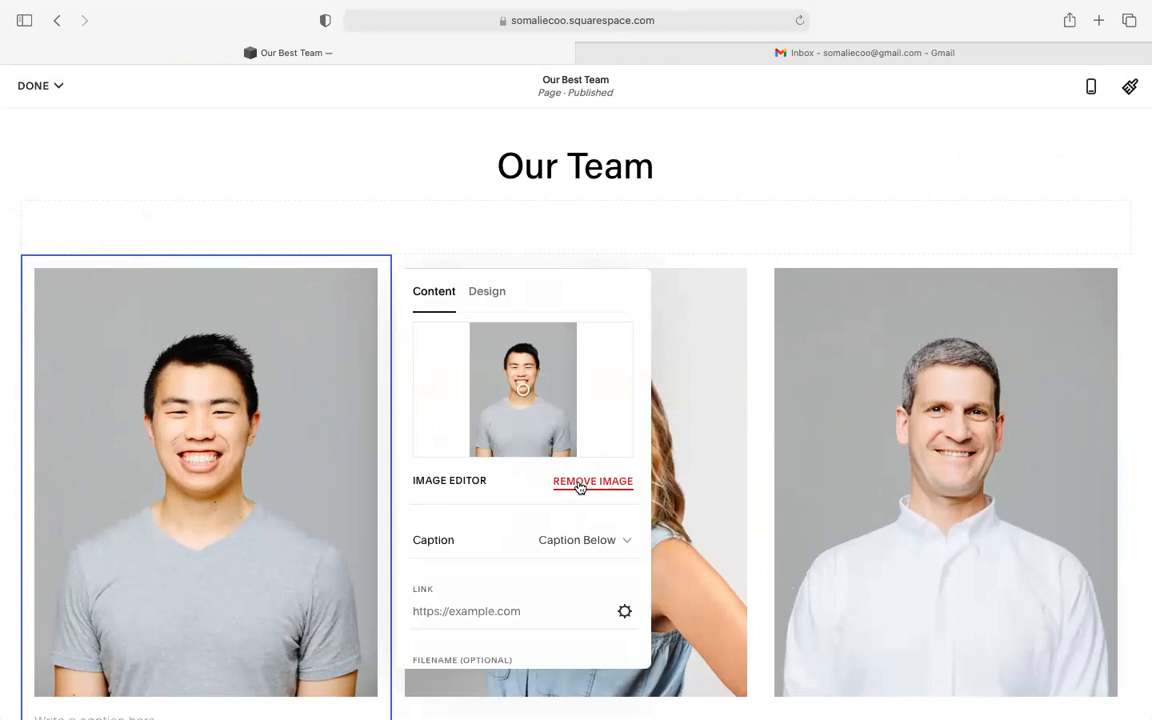
click(579, 482)
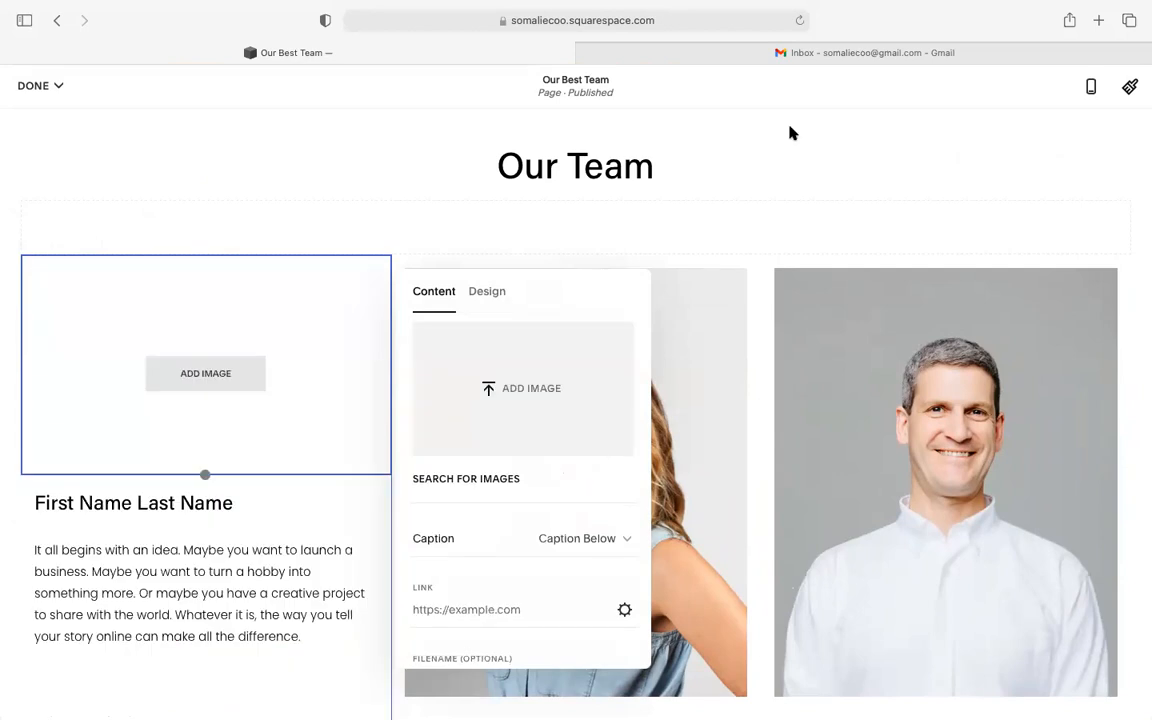
- Leave full screen and switch to the browser window showing Facebook
mouse_move(120, 13)
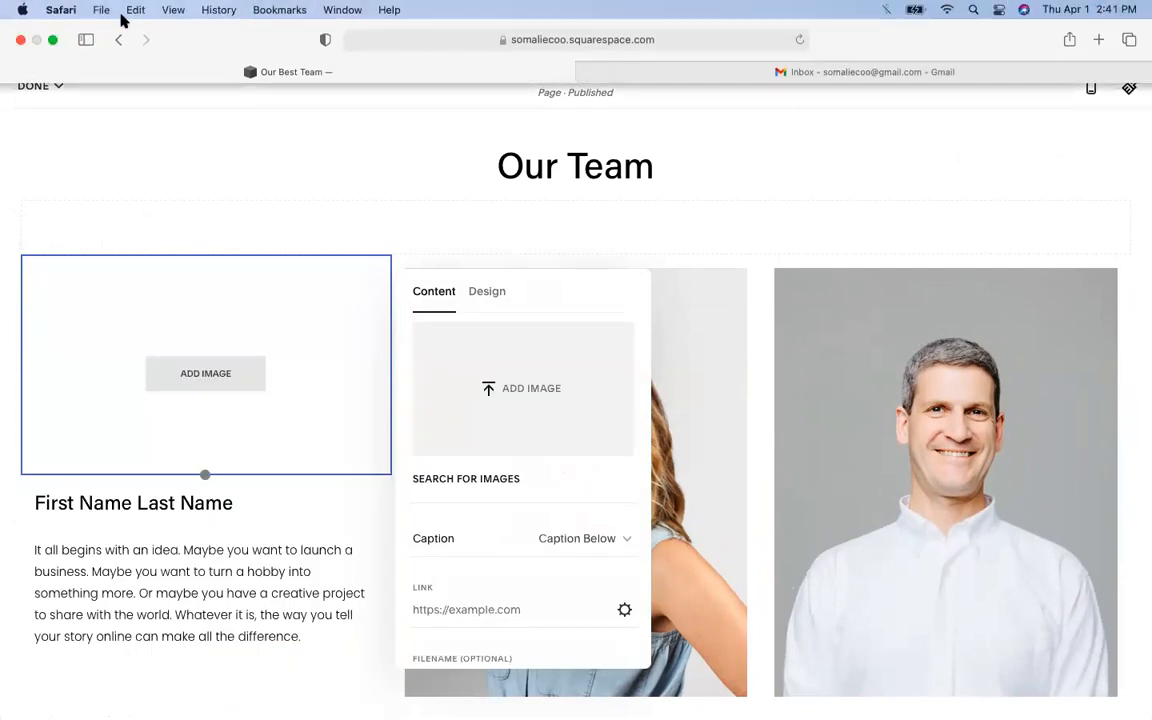
click(52, 40)
click(37, 40)
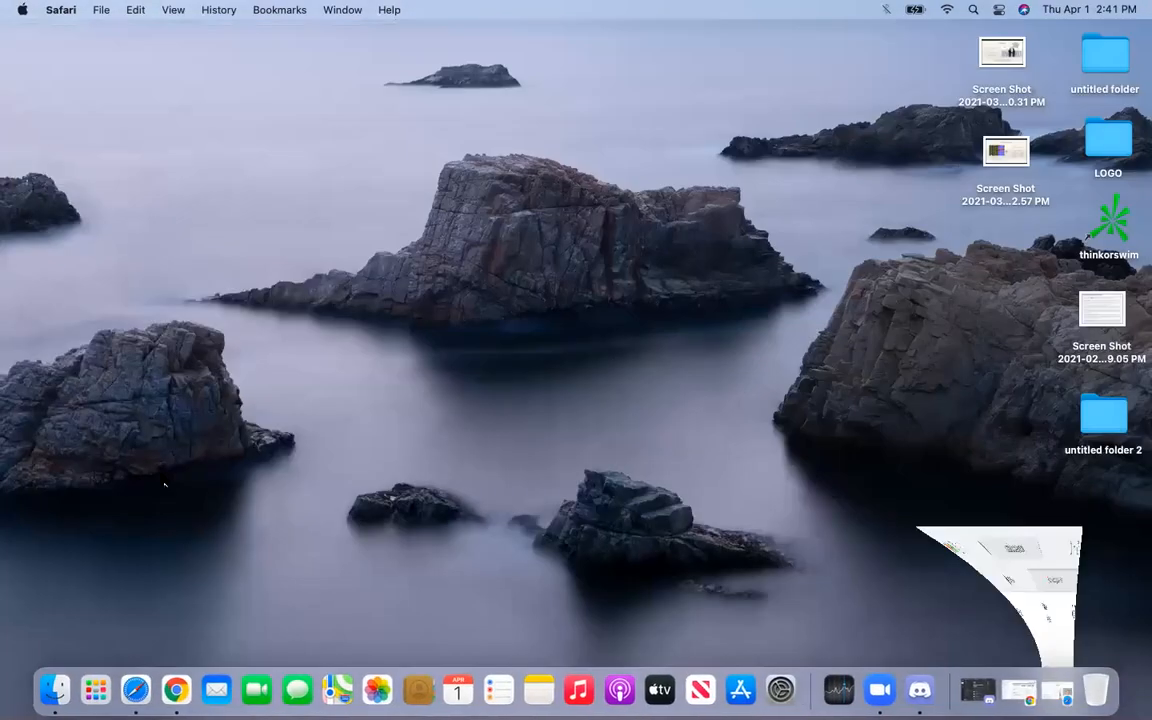
click(136, 690)
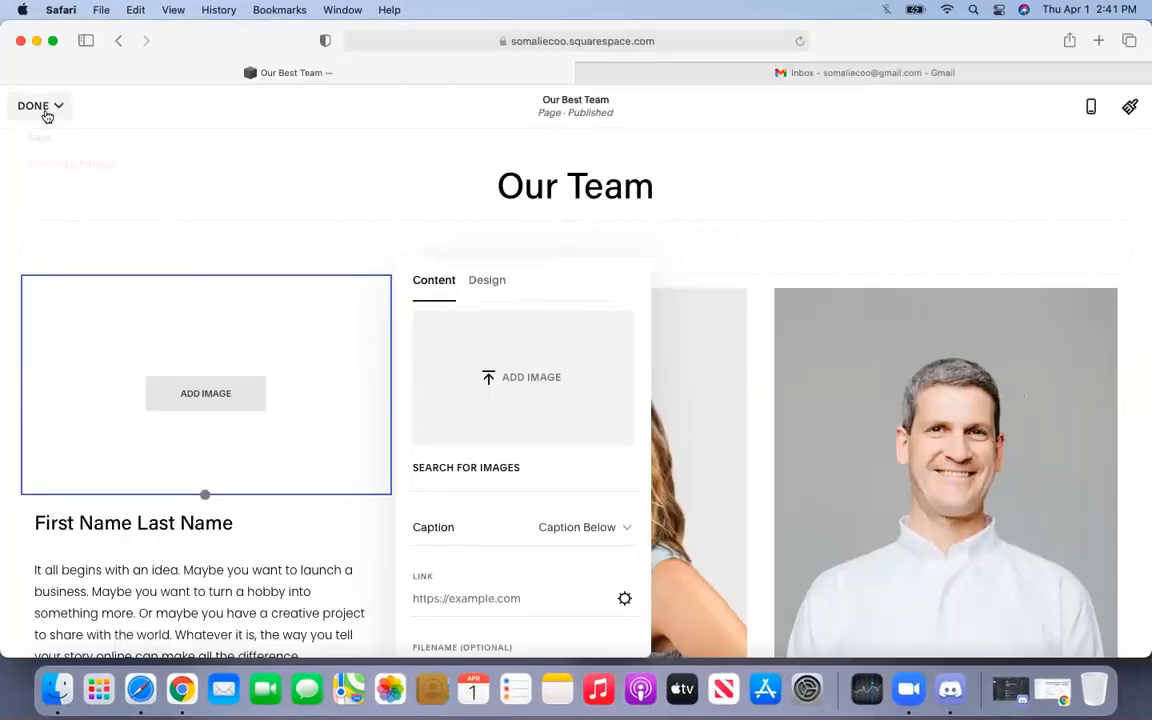
click(37, 40)
click(172, 696)
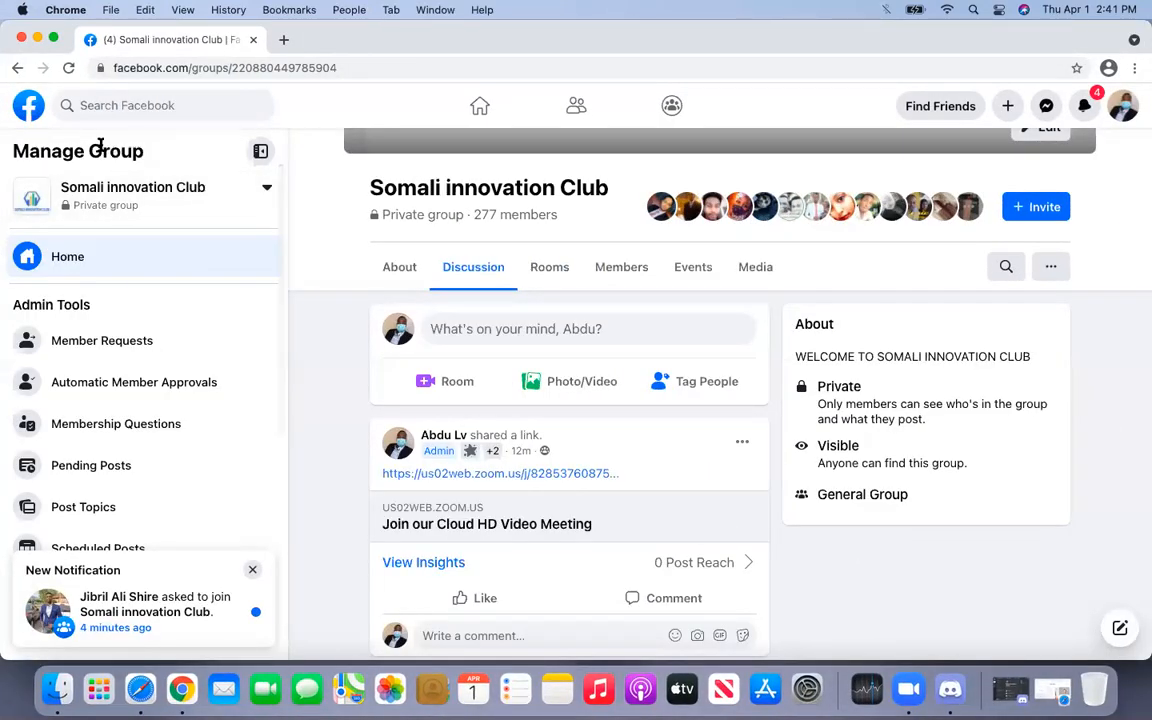
- Approve the pending Somali innovation Club membership request, then return to the Squarespace editor
click(67, 67)
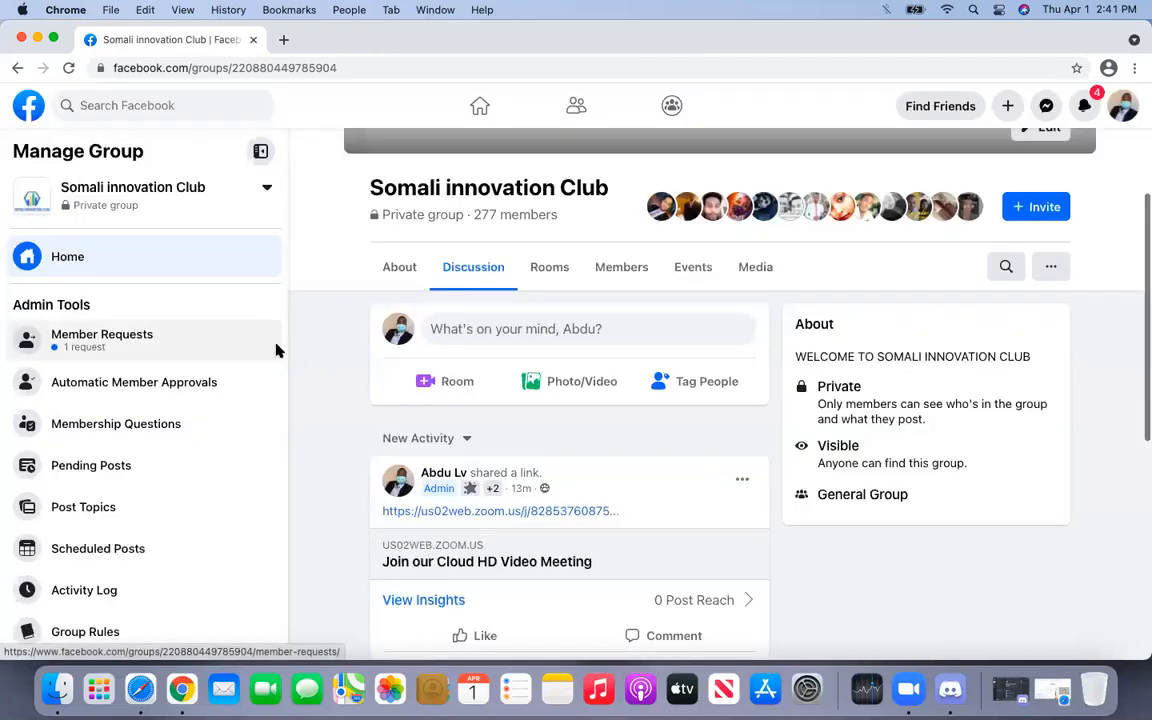
click(200, 352)
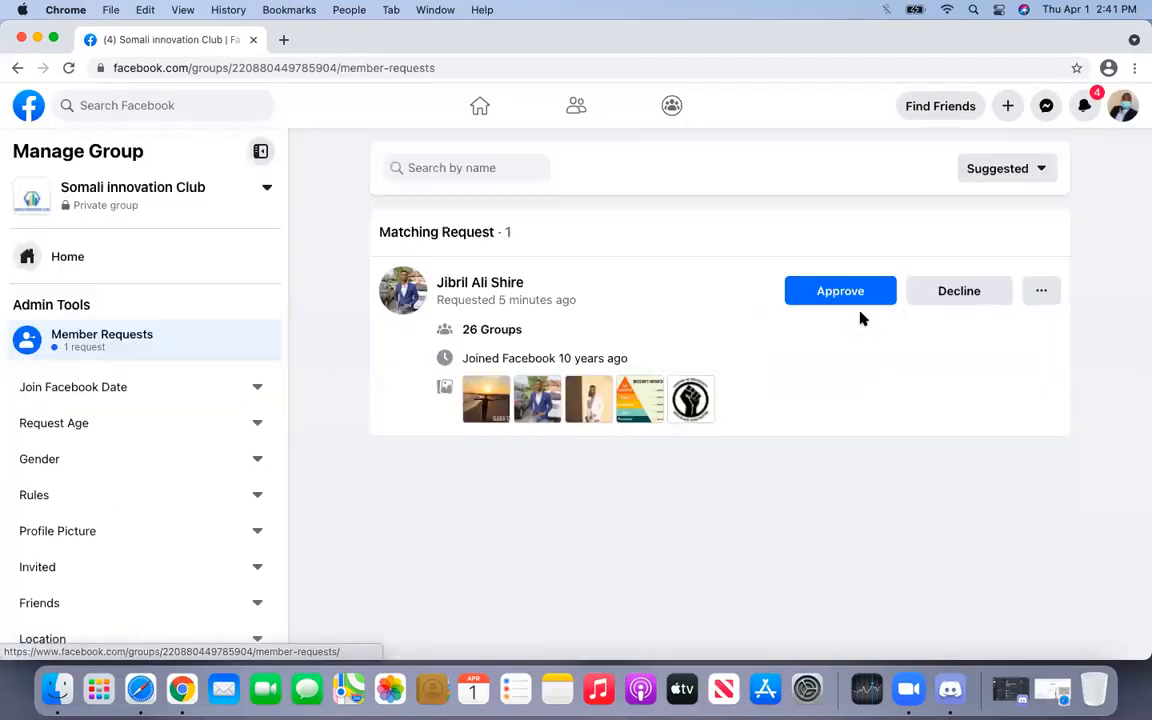
click(856, 298)
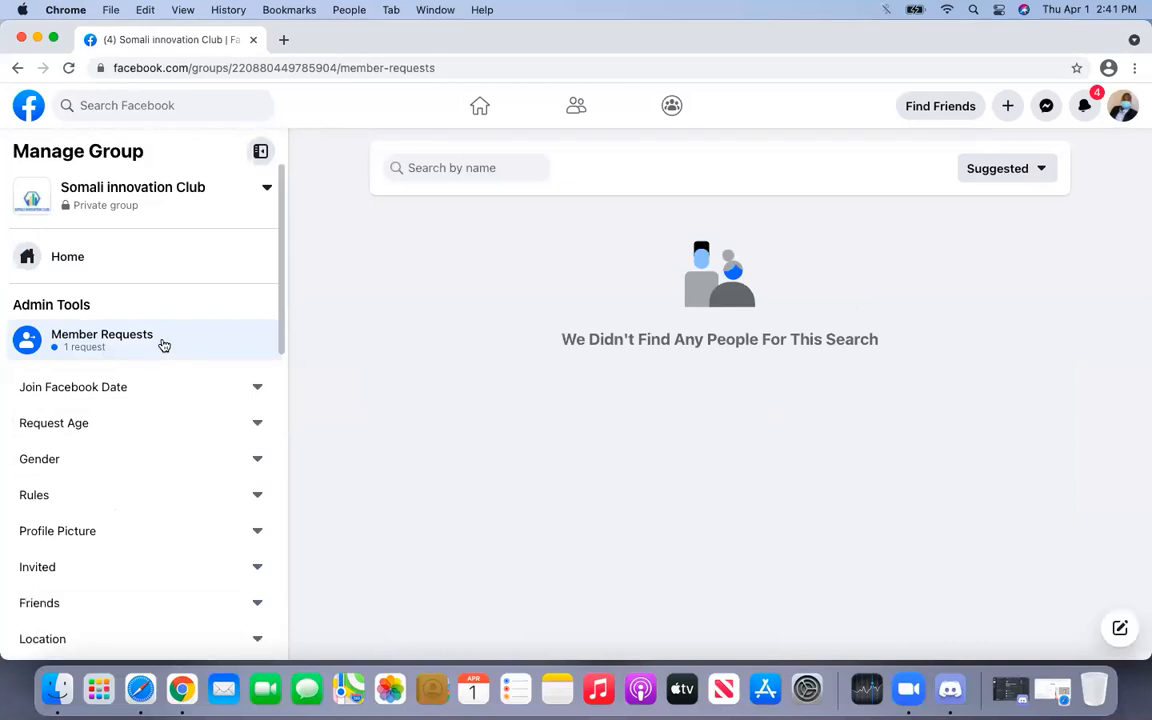
click(147, 262)
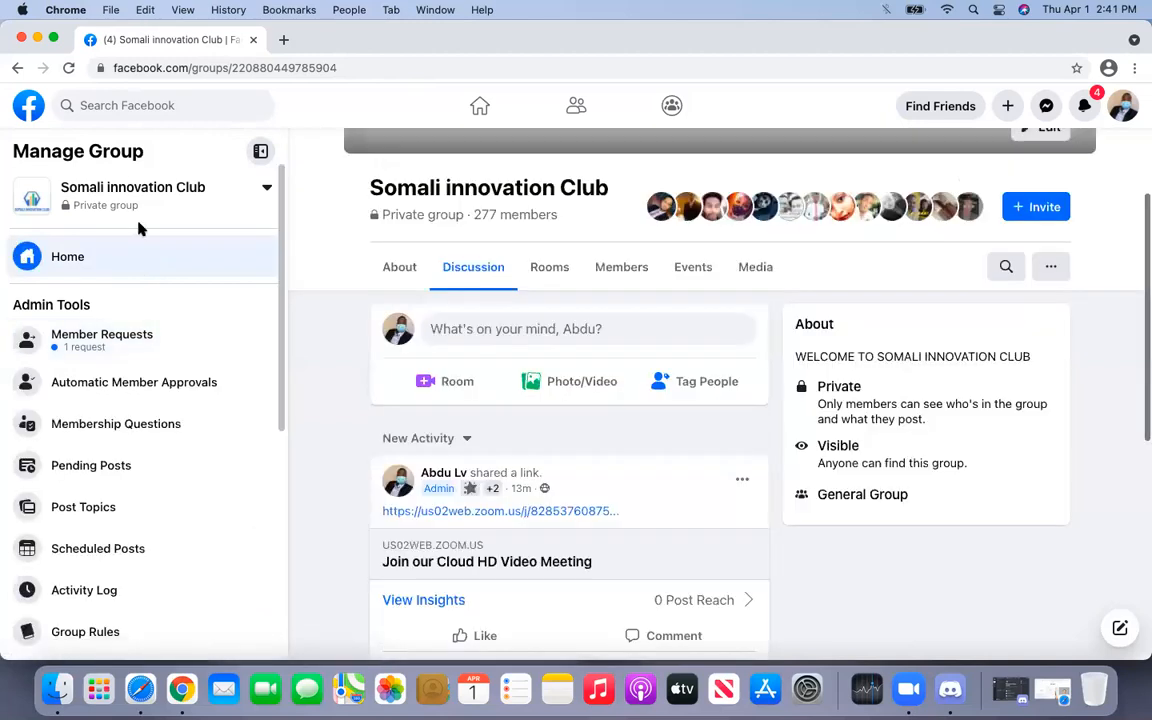
click(38, 39)
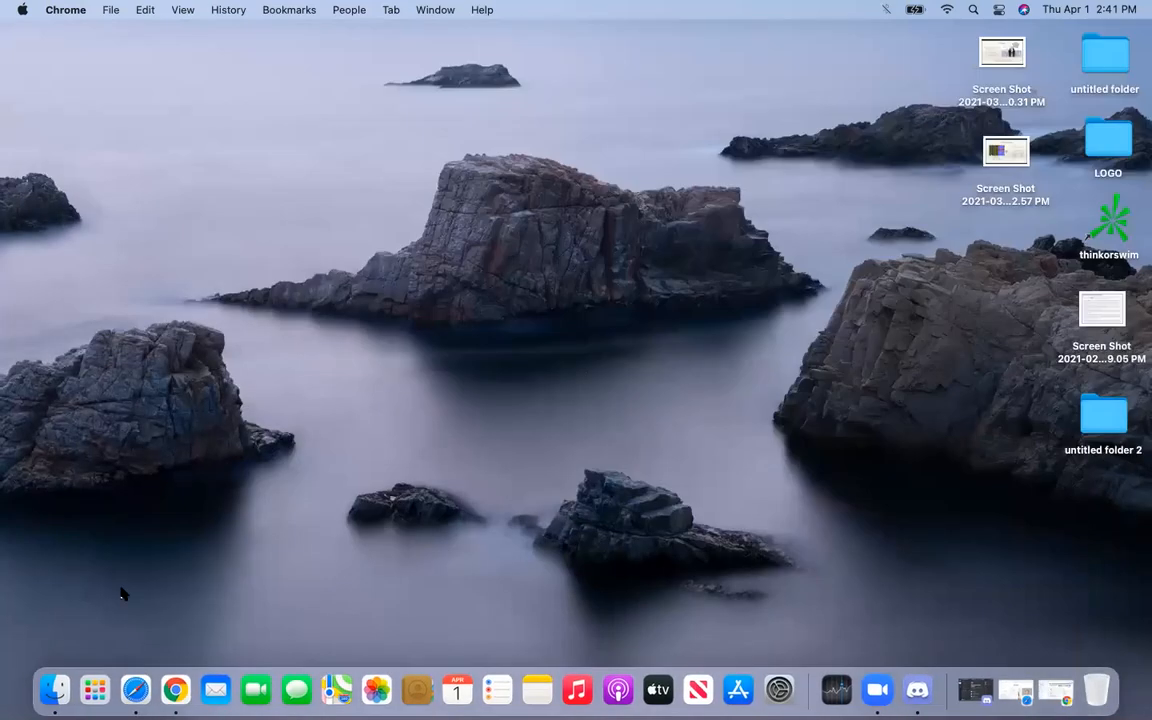
click(130, 684)
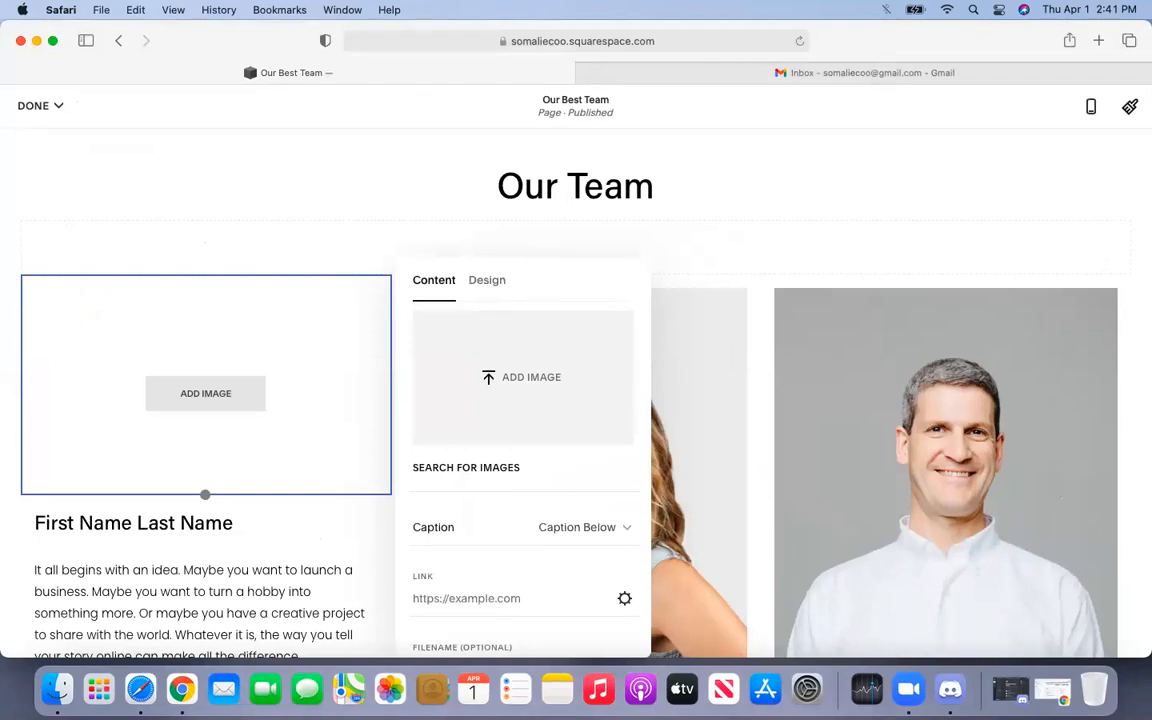
- Search Google for 'free pictures to use' in a new tab
click(1099, 41)
click(662, 226)
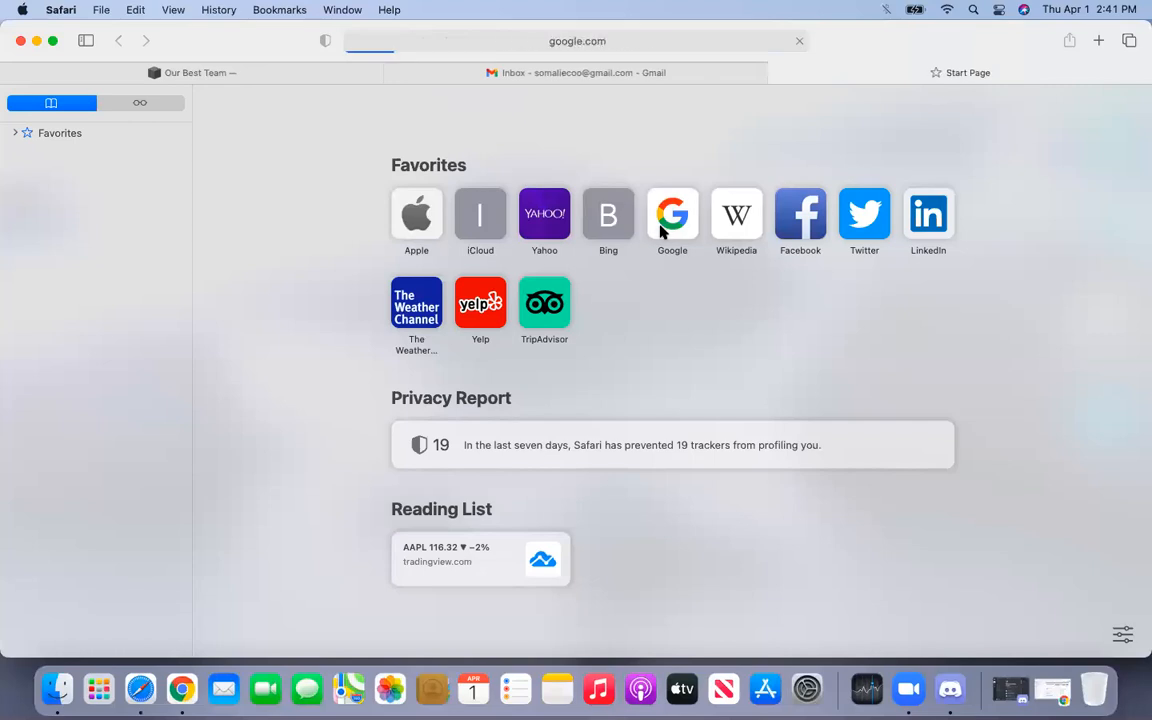
click(568, 294)
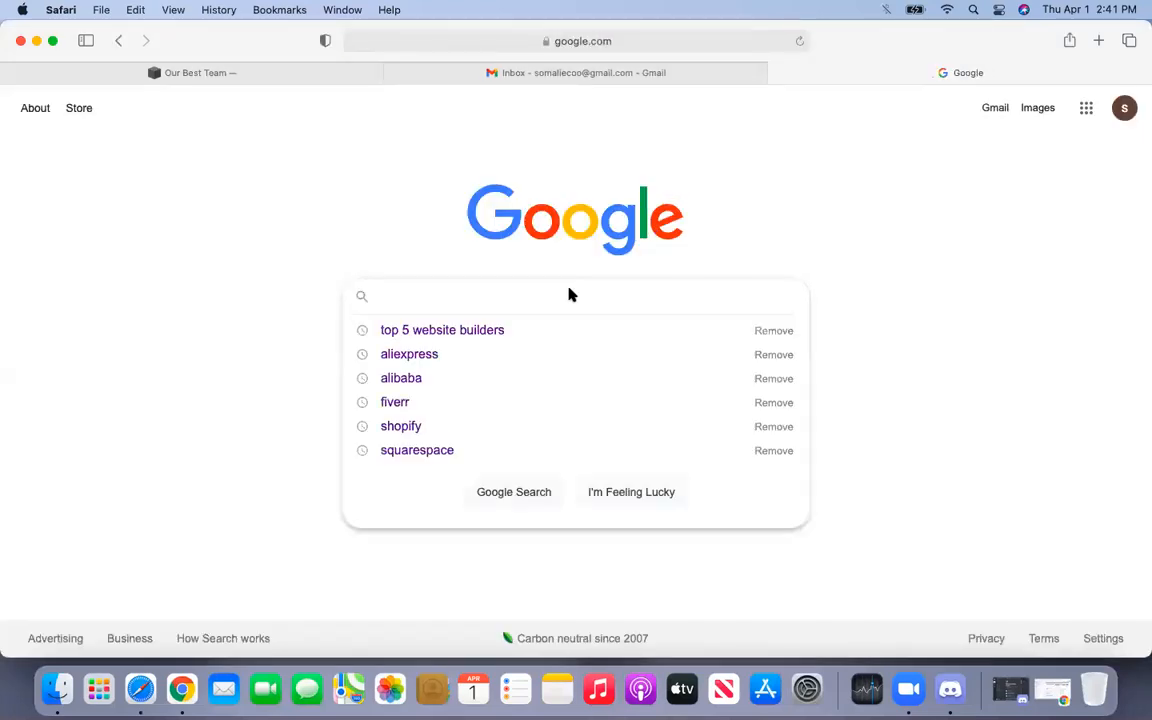
text(free pi)
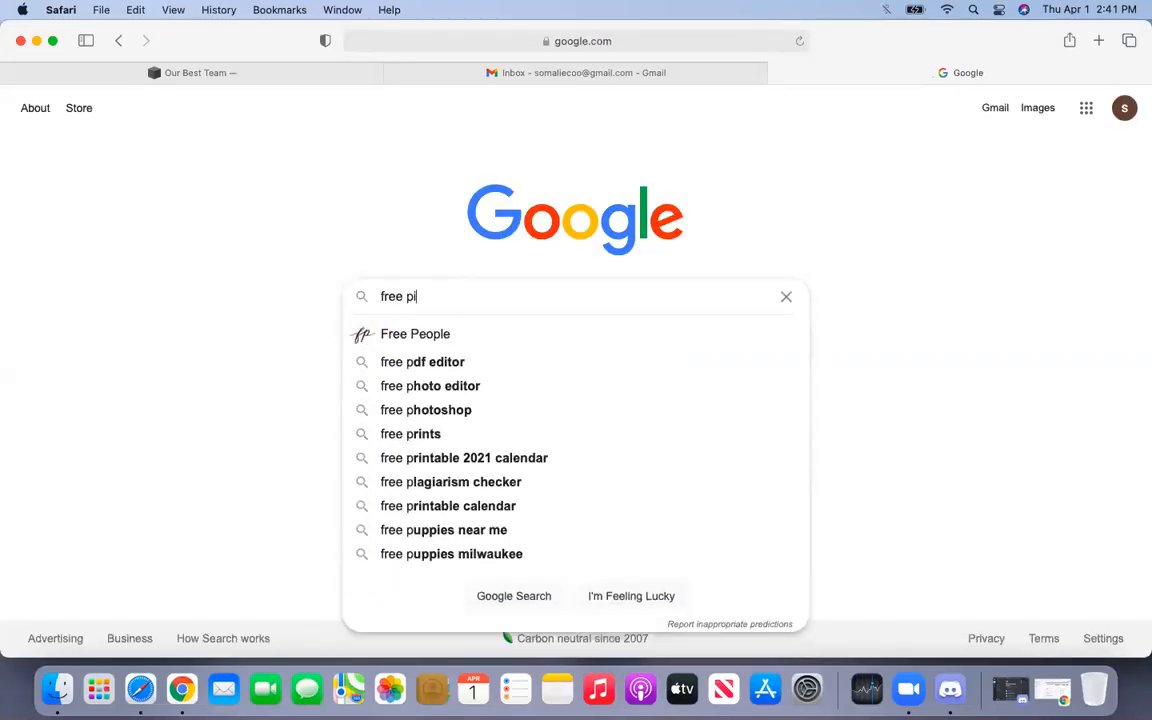
text(c)
click(517, 331)
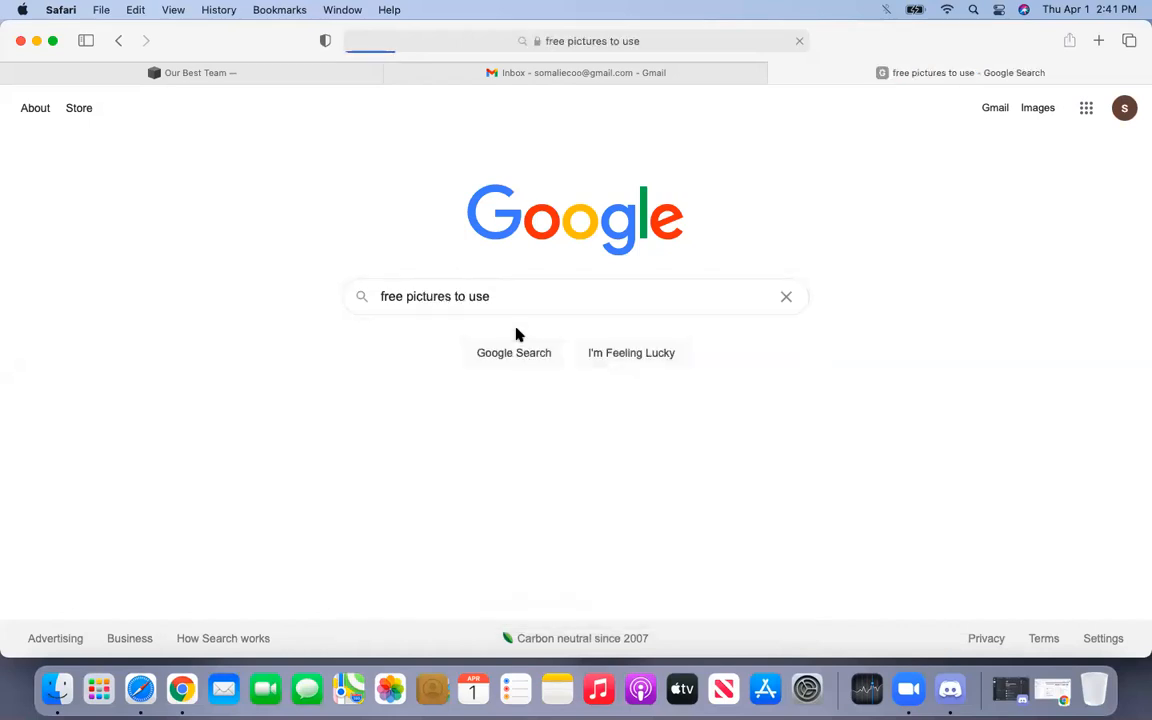
- Look through the results listing Unsplash, Pixabay and Pexels
scroll(517, 333, down, 10)
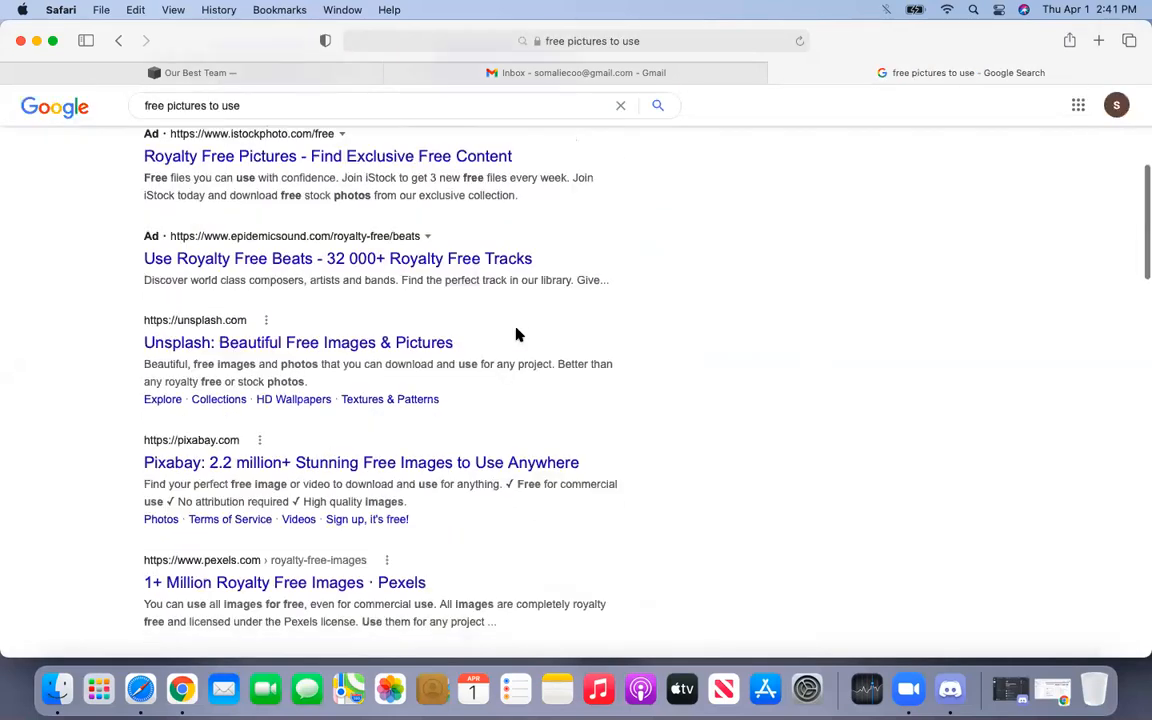
scroll(517, 334, down, 2)
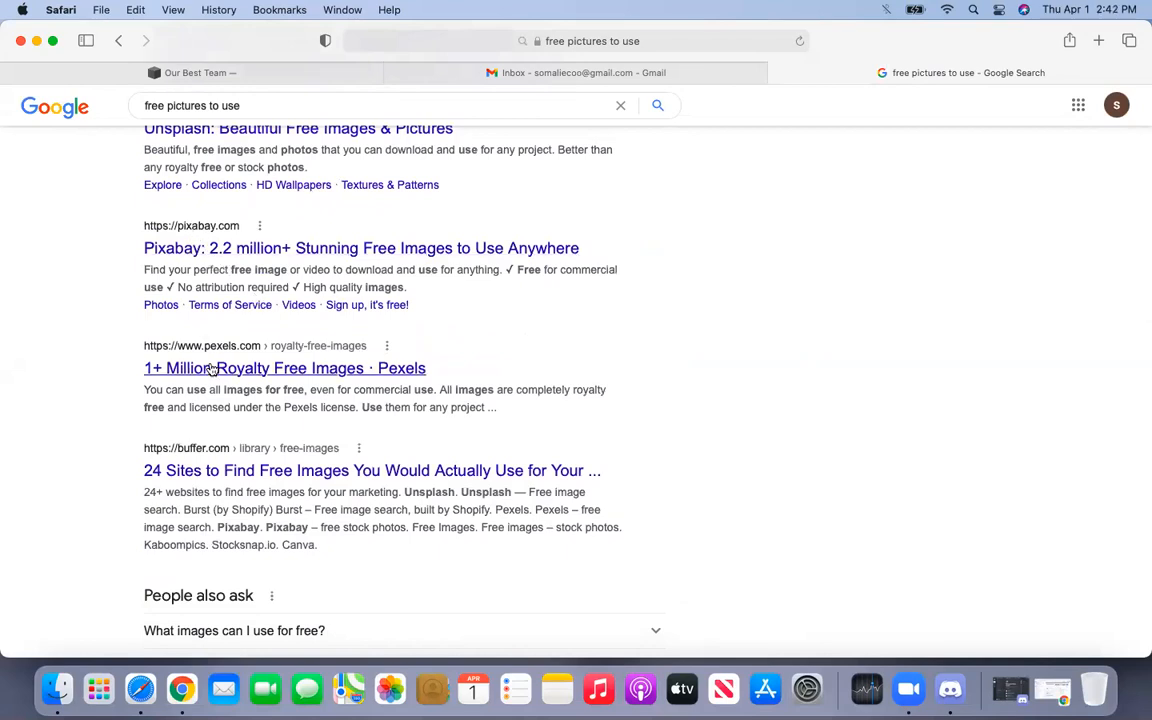
scroll(211, 369, down, 6)
scroll(211, 369, down, 5)
scroll(210, 367, down, 5)
scroll(209, 364, down, 4)
scroll(210, 367, up, 20)
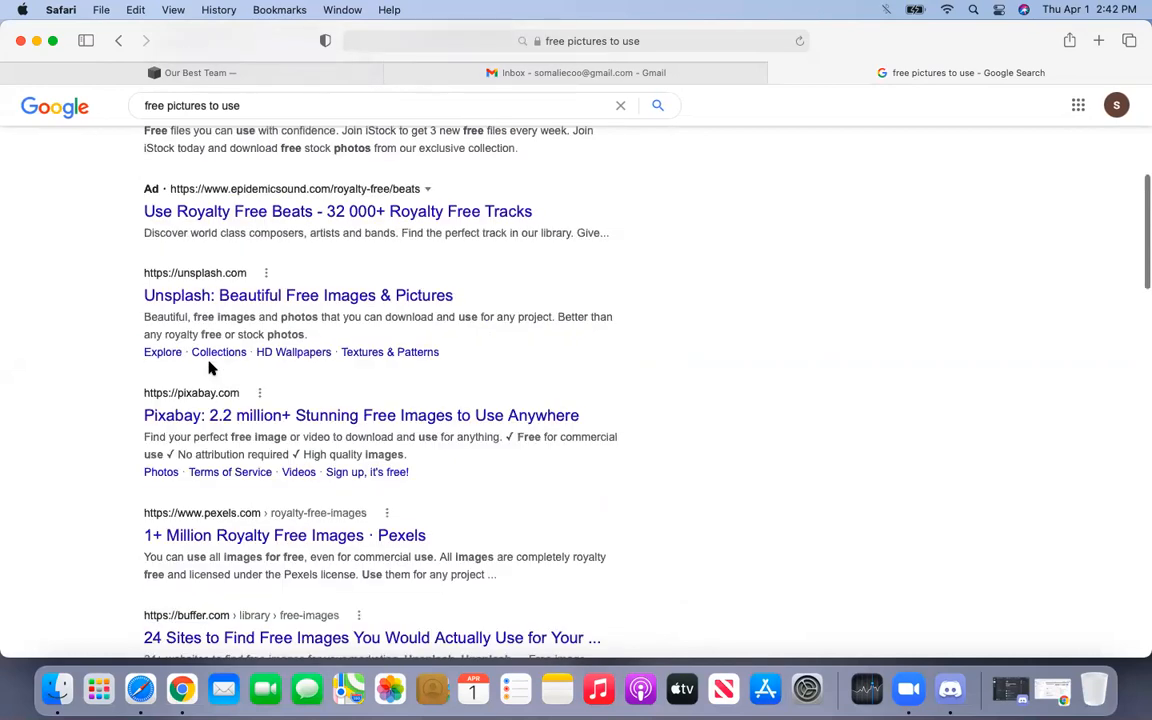
scroll(211, 368, up, 1)
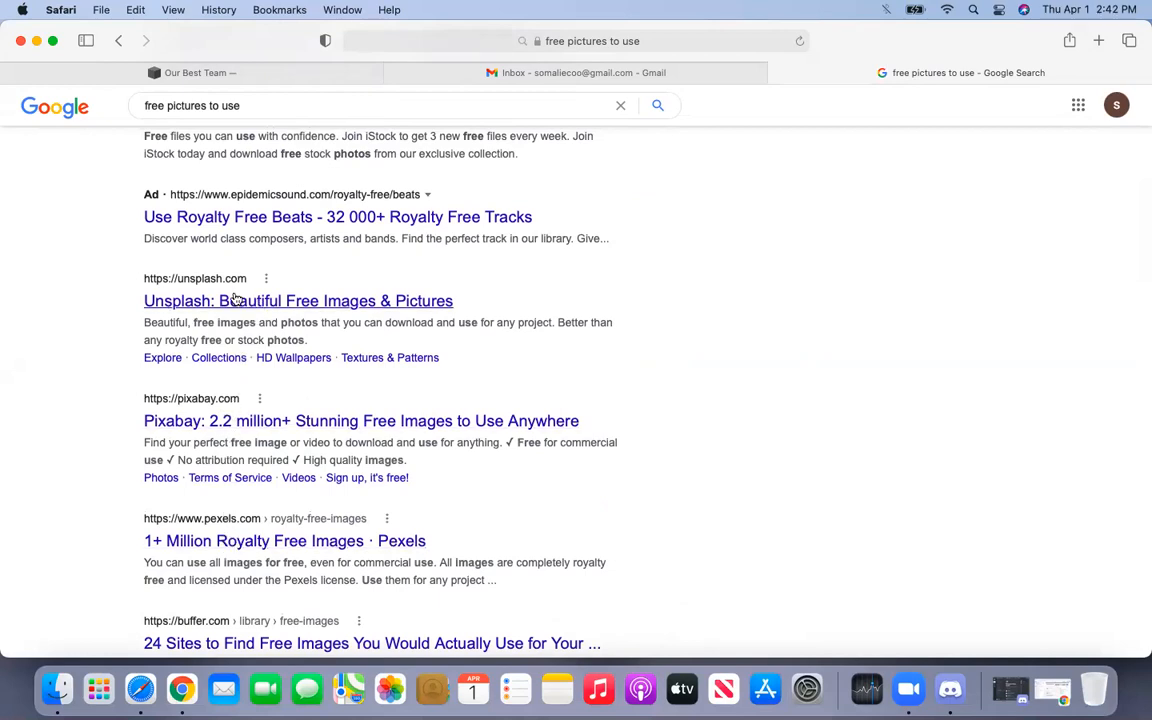
scroll(235, 299, down, 2)
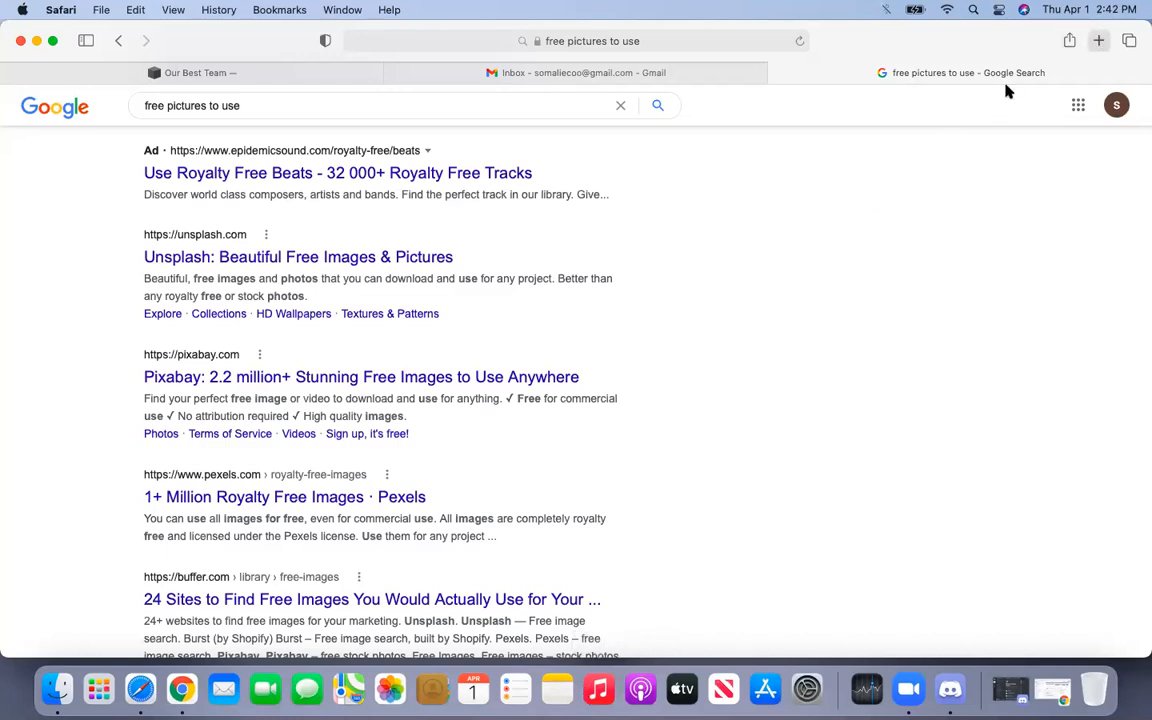
key(super+t)
- Close the extra Google tab and open the Unsplash result in a new background tab
click(686, 230)
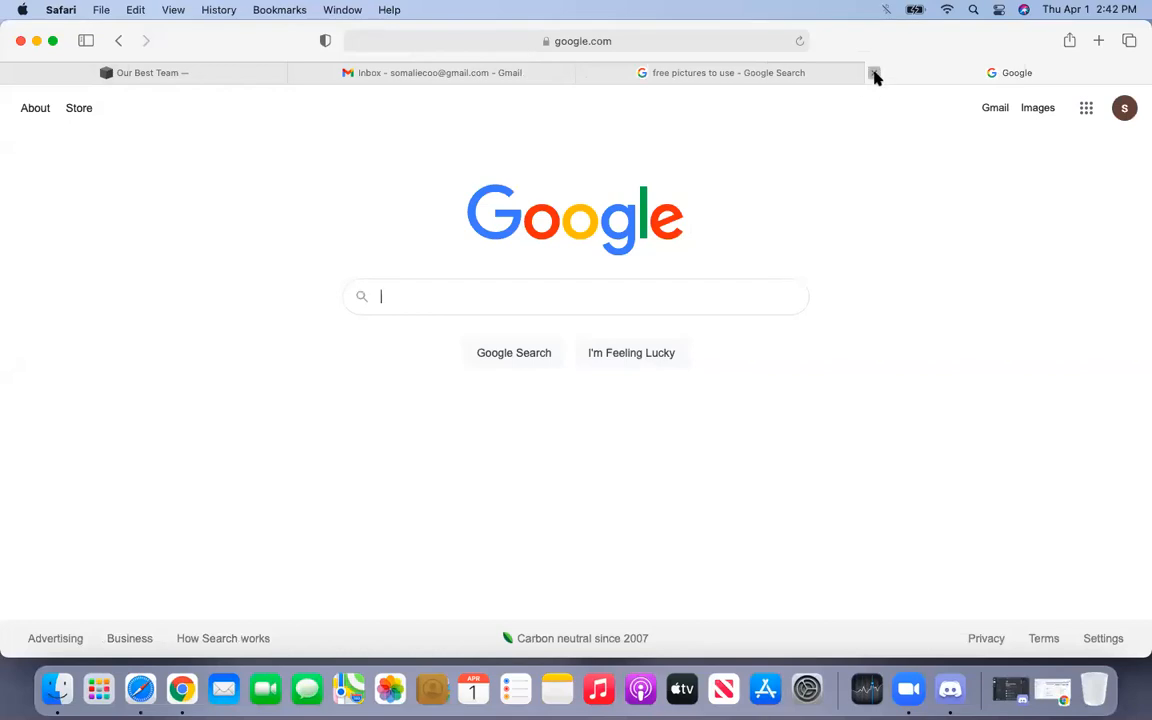
click(874, 74)
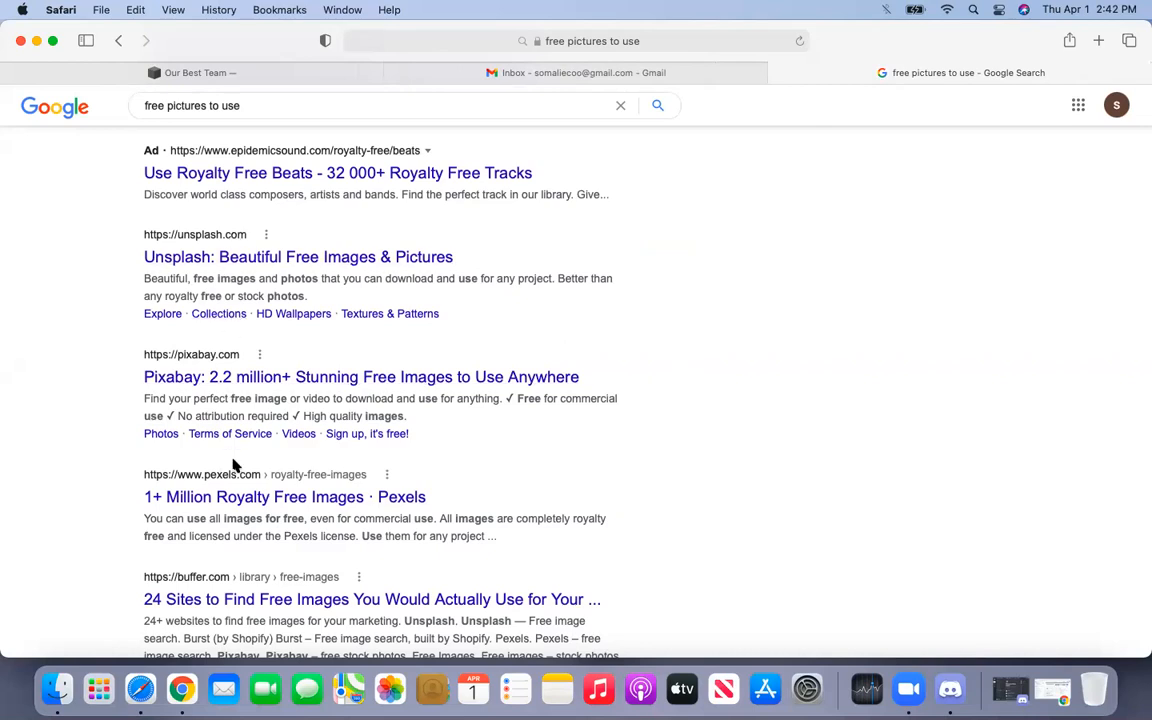
right_click(277, 266)
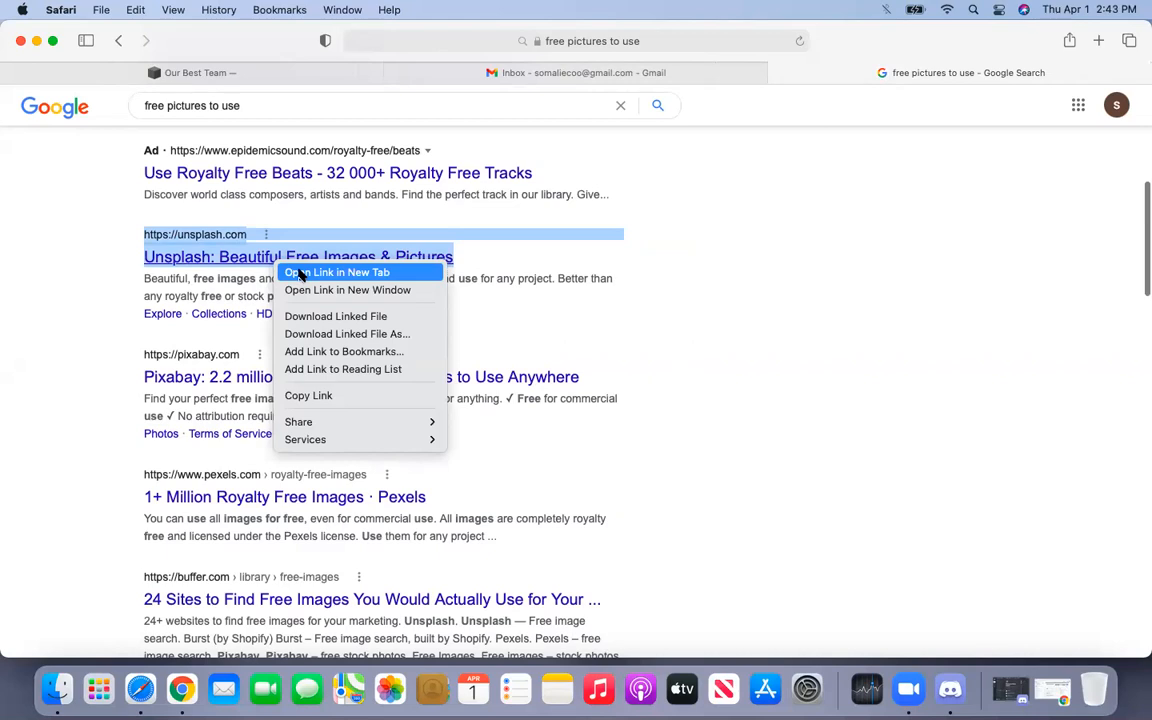
click(300, 273)
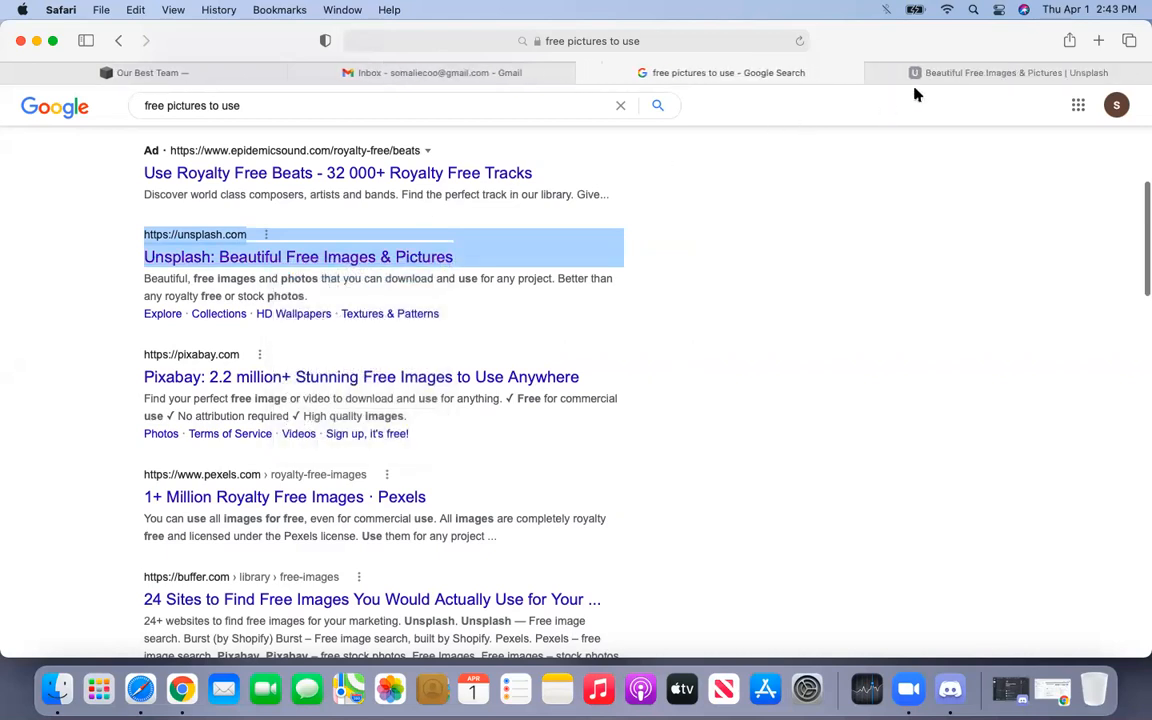
- In the full-screen Unsplash tab, search for 'person' photos
click(931, 76)
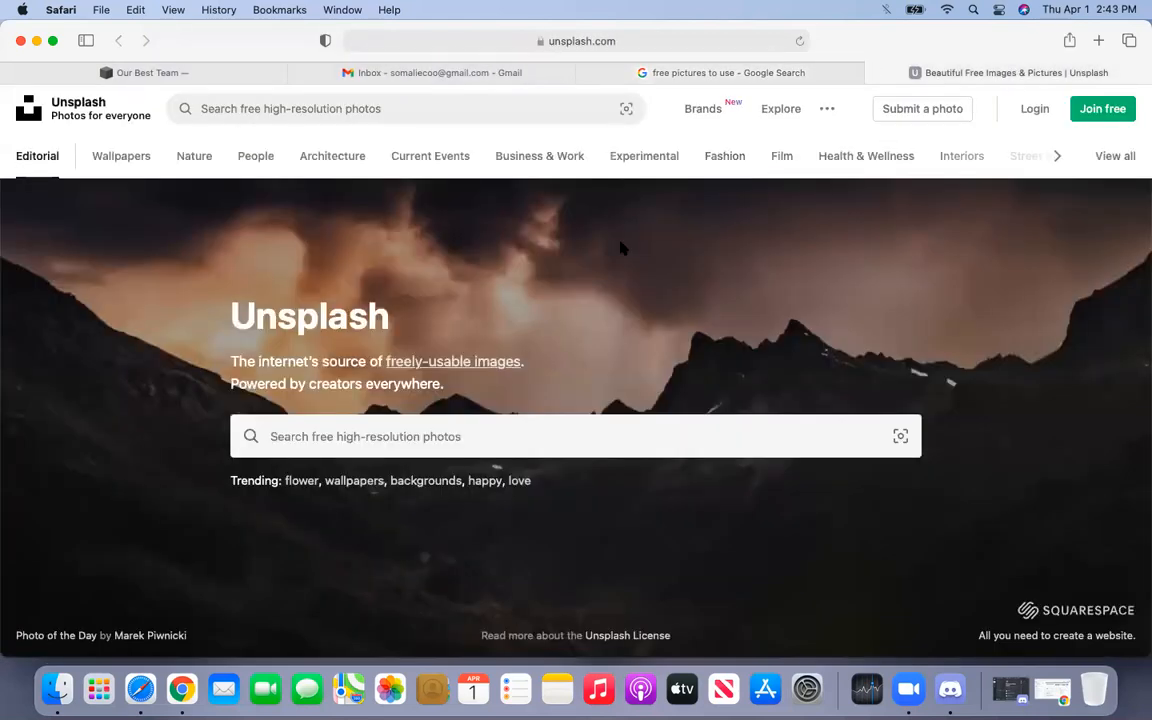
click(52, 42)
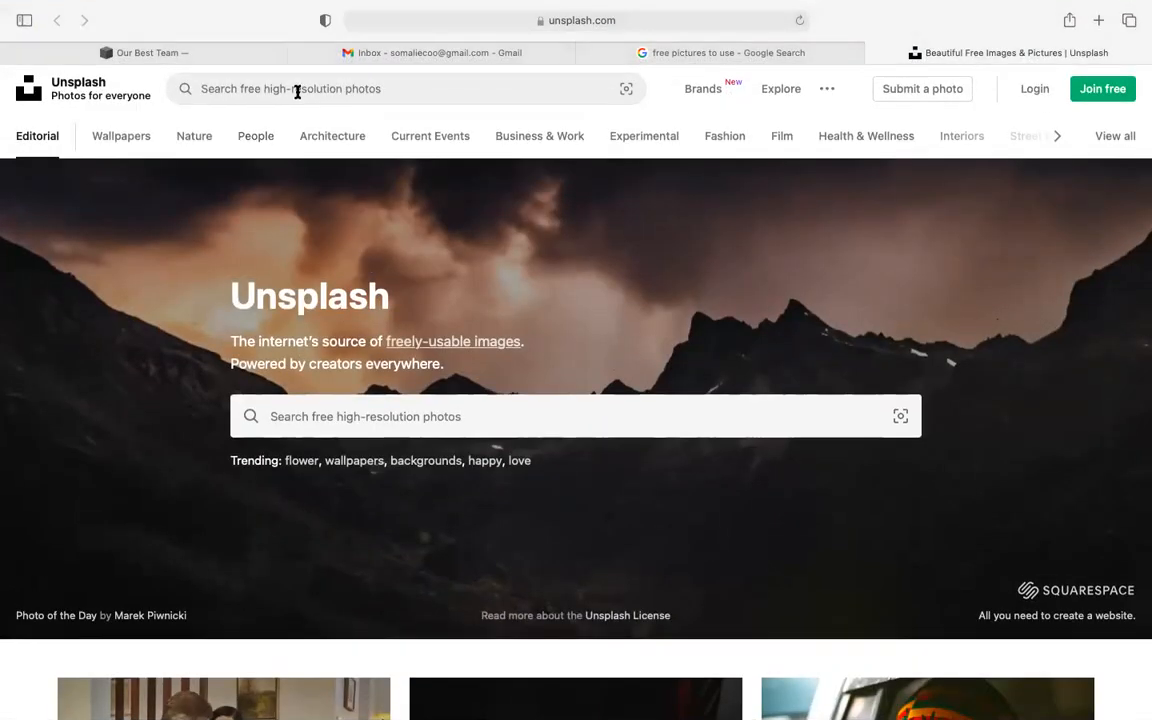
click(298, 88)
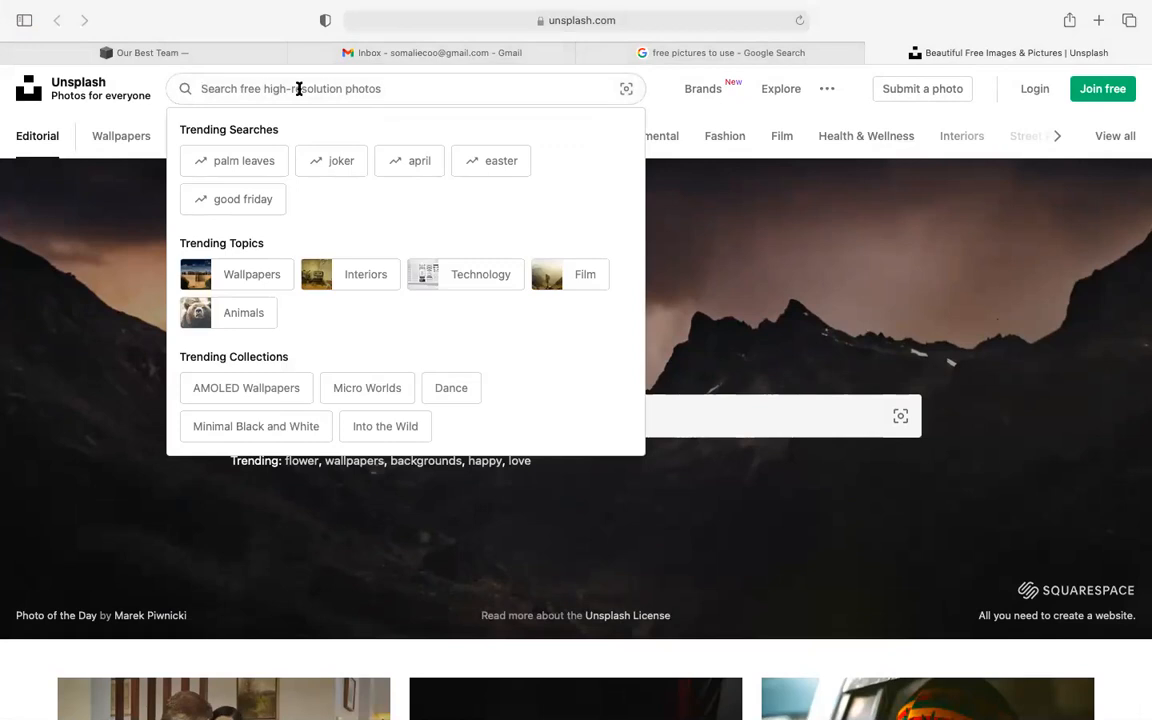
text(person)
key(Return)
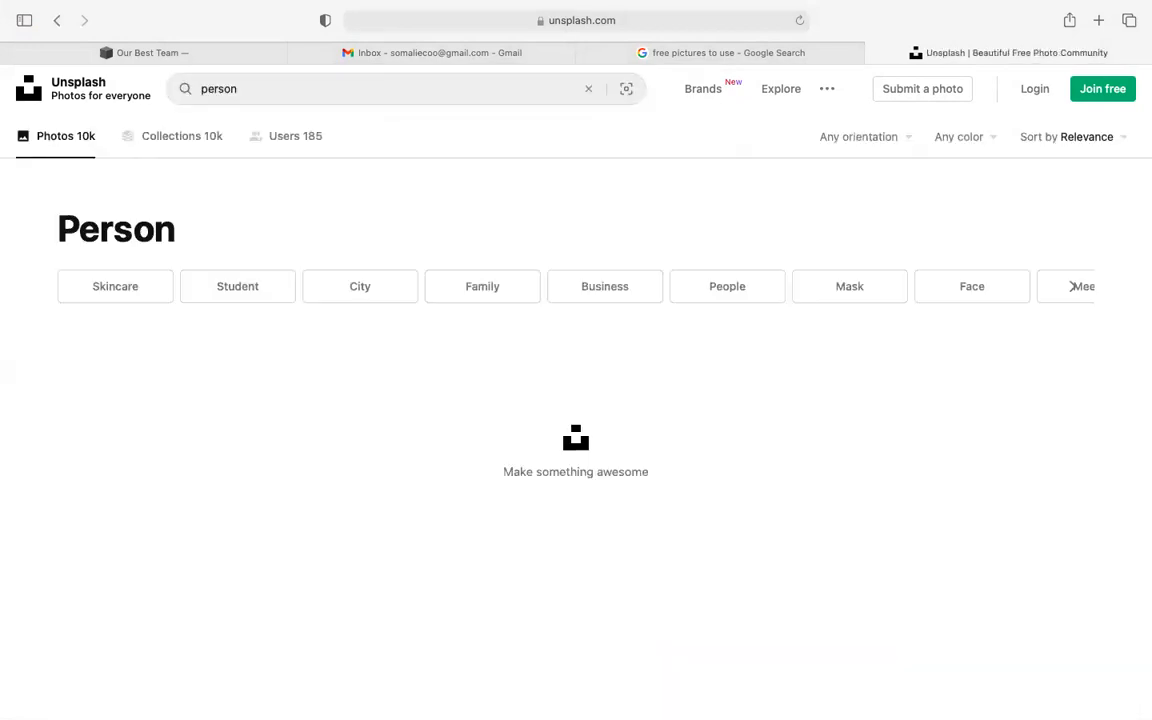
- Download the photo of the man on a rocky hilltop and confirm the 1.6 MB JPG arrived
scroll(291, 226, down, 5)
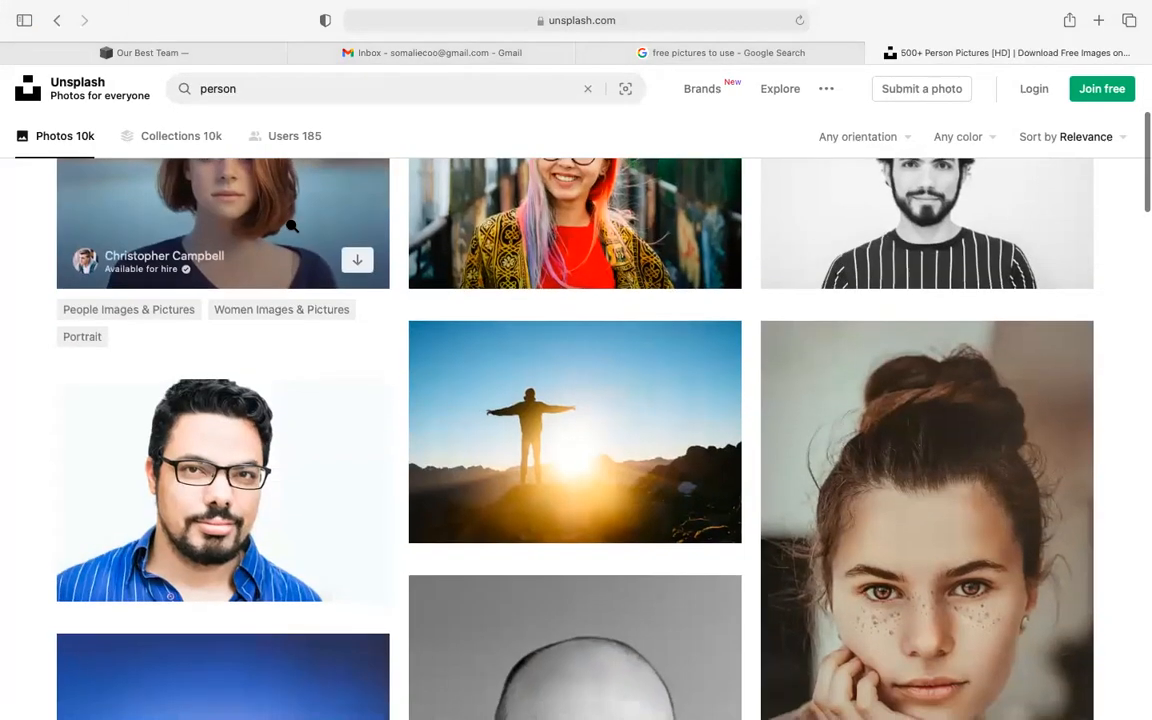
scroll(291, 226, down, 6)
scroll(291, 226, down, 3)
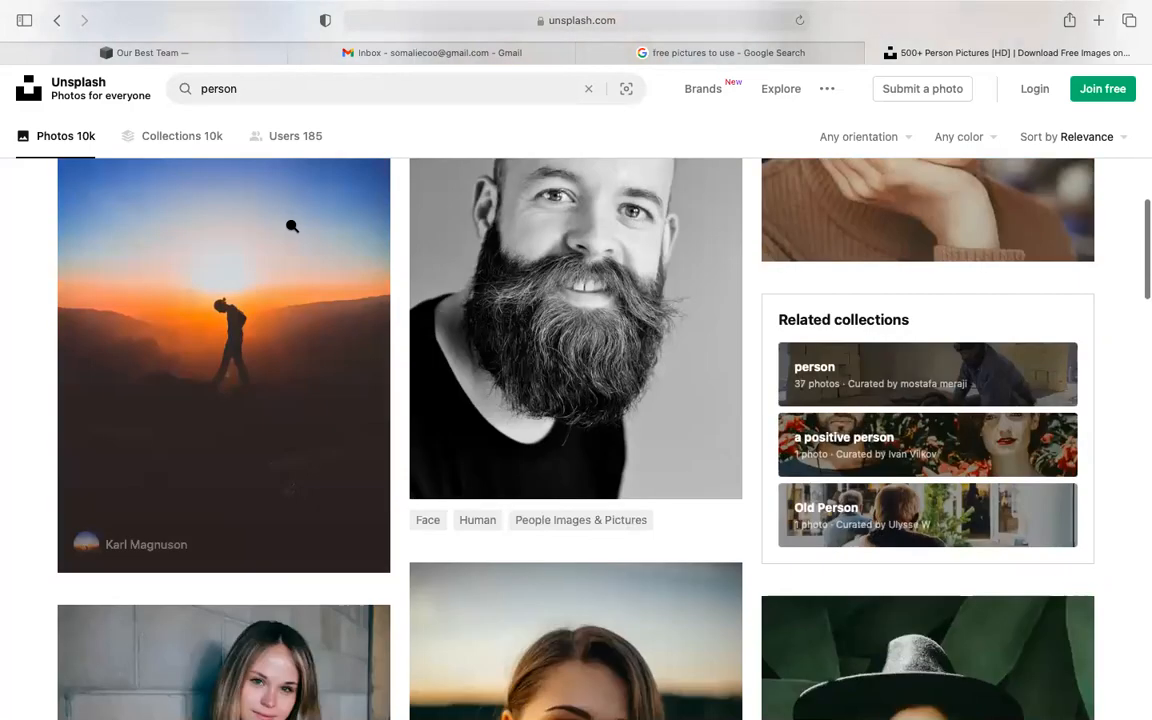
scroll(291, 226, down, 5)
scroll(291, 226, down, 5)
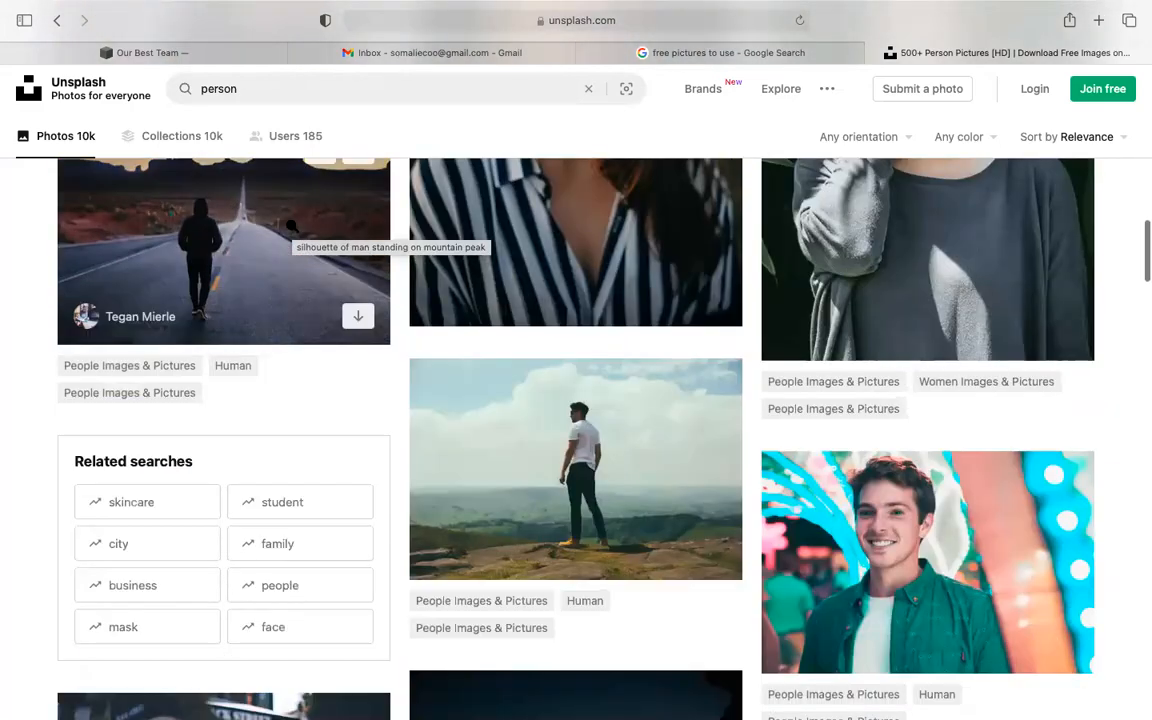
click(506, 418)
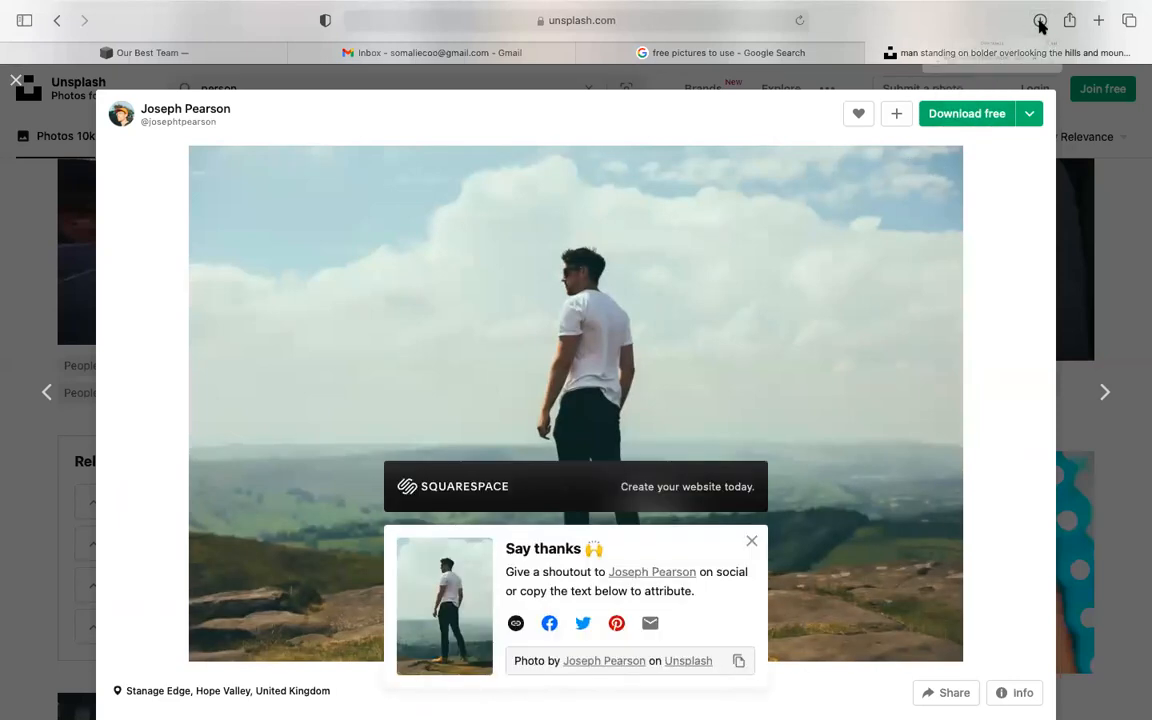
click(1040, 20)
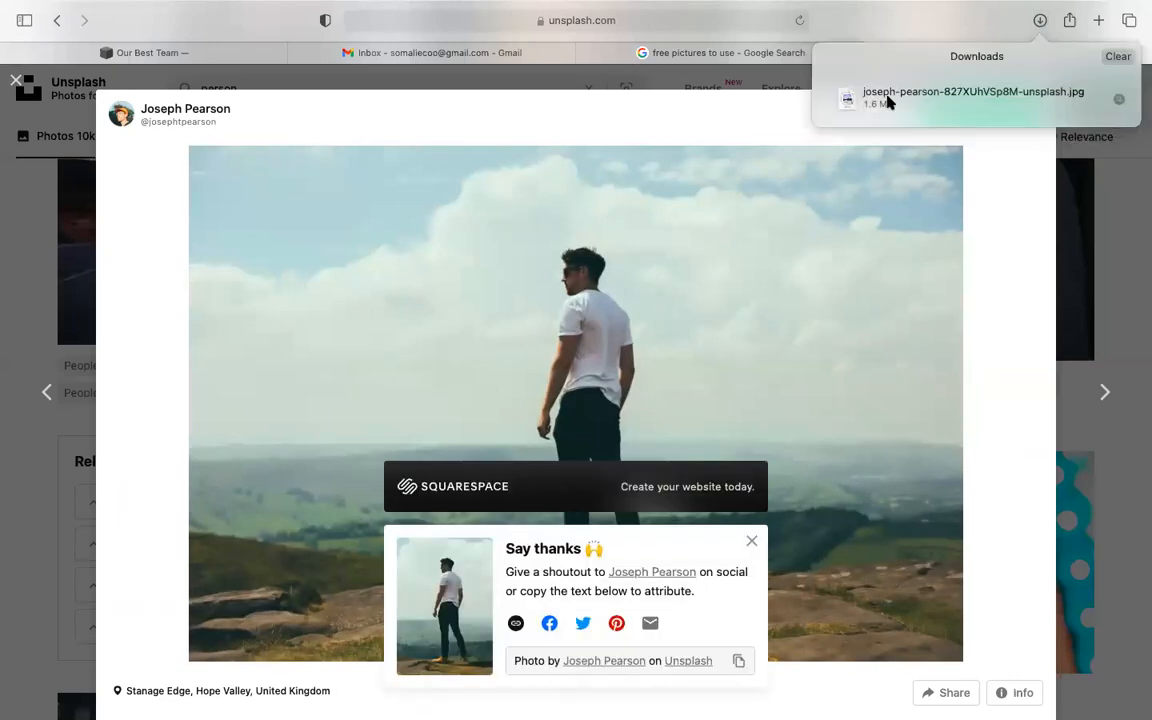
click(198, 58)
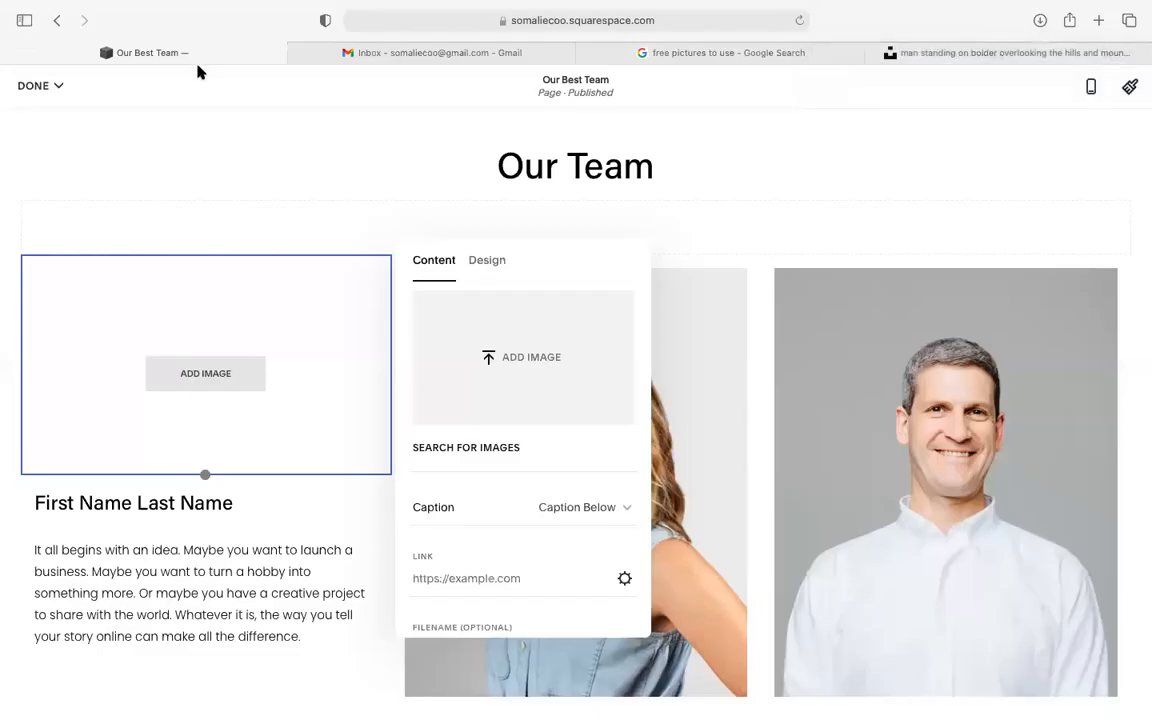
- Upload the downloaded Unsplash hilltop JPG into the first team card's image block
click(189, 373)
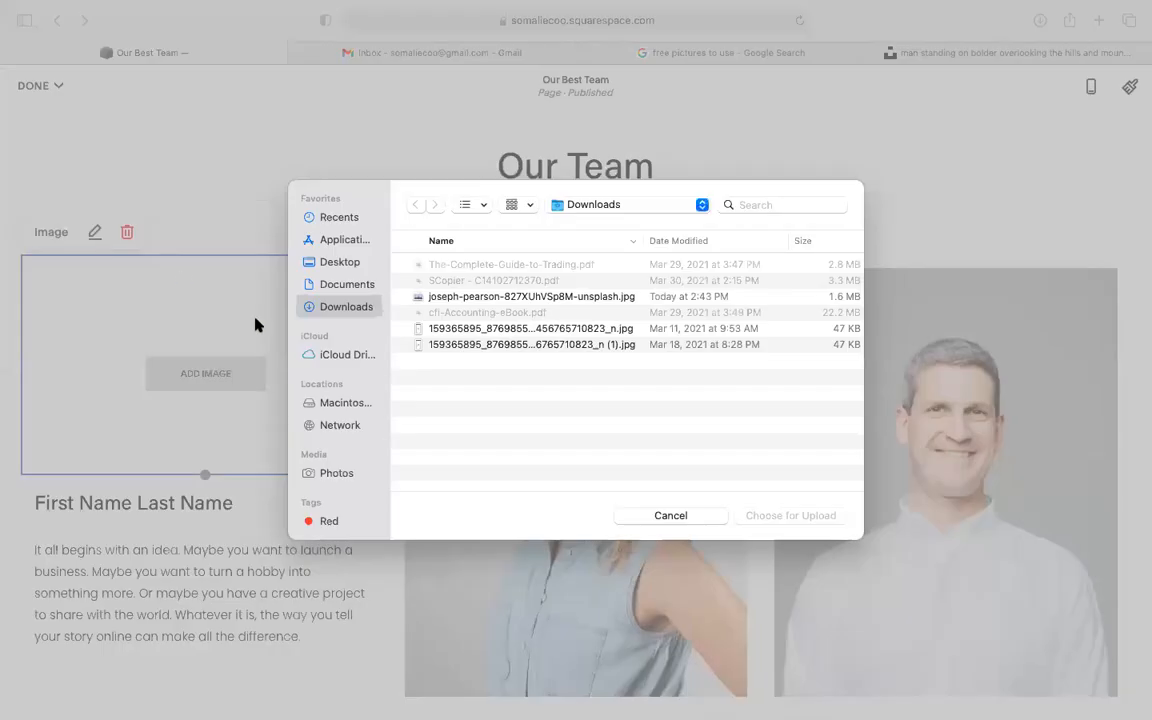
double_click(483, 297)
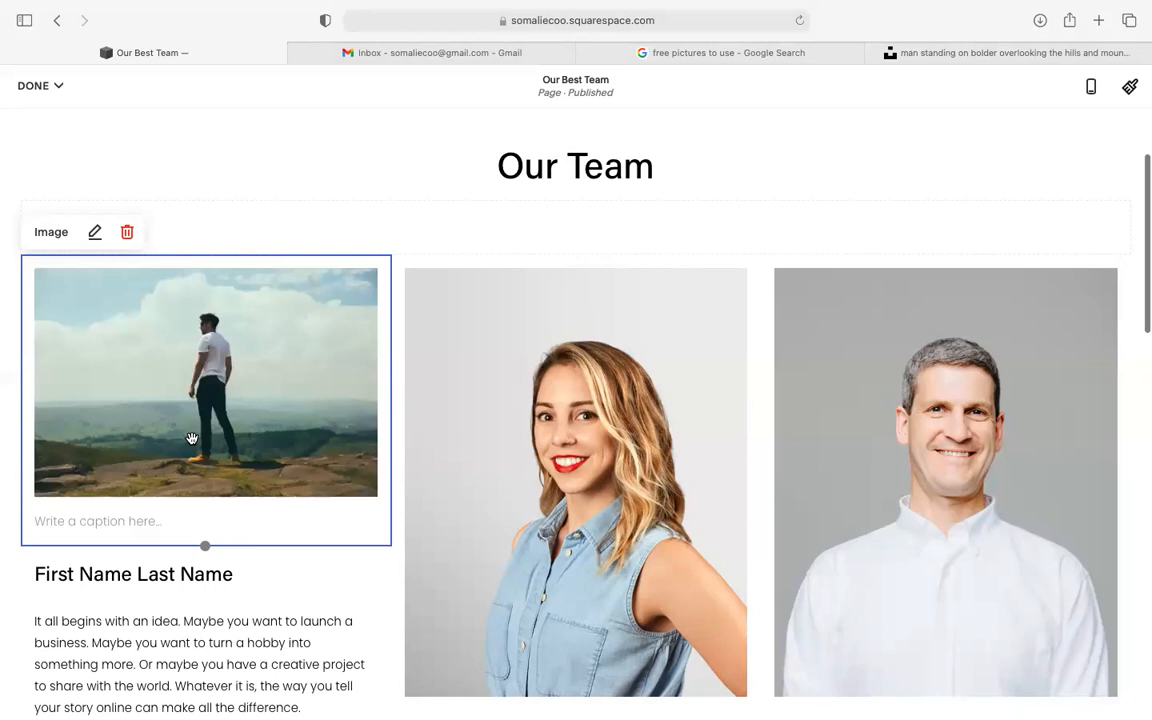
scroll(191, 438, down, 2)
click(115, 426)
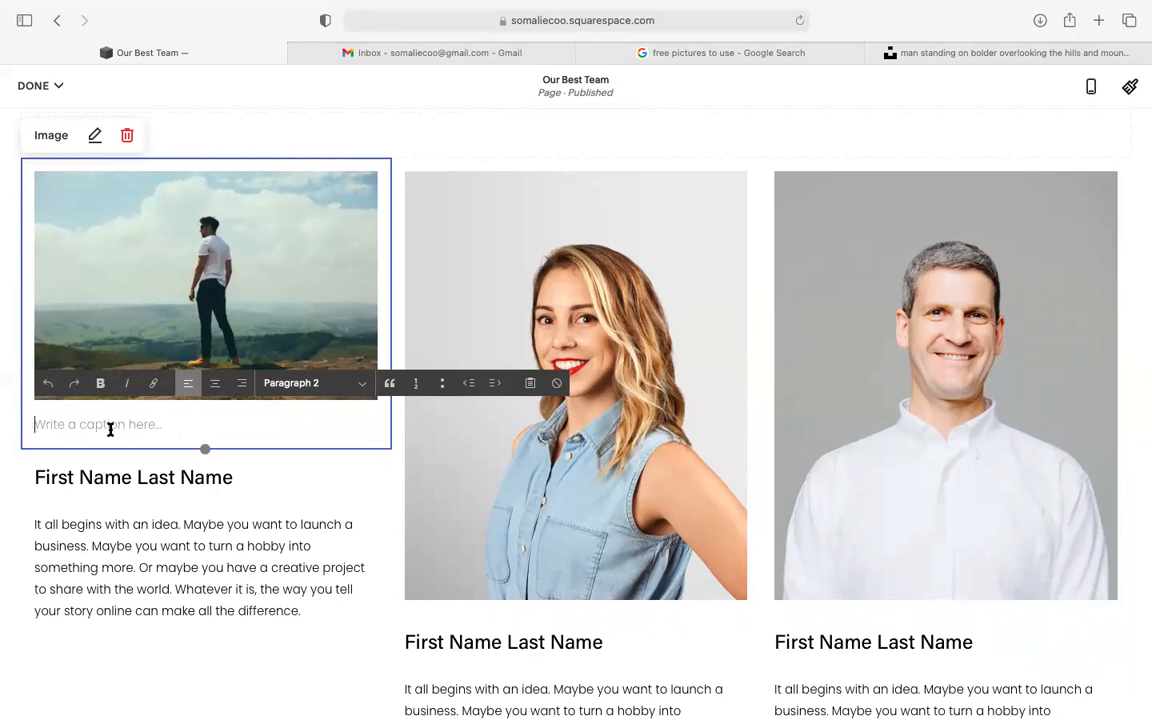
- Replace the first card's placeholder name heading with the new team member's first and last name
click(123, 481)
click(152, 443)
double_click(153, 442)
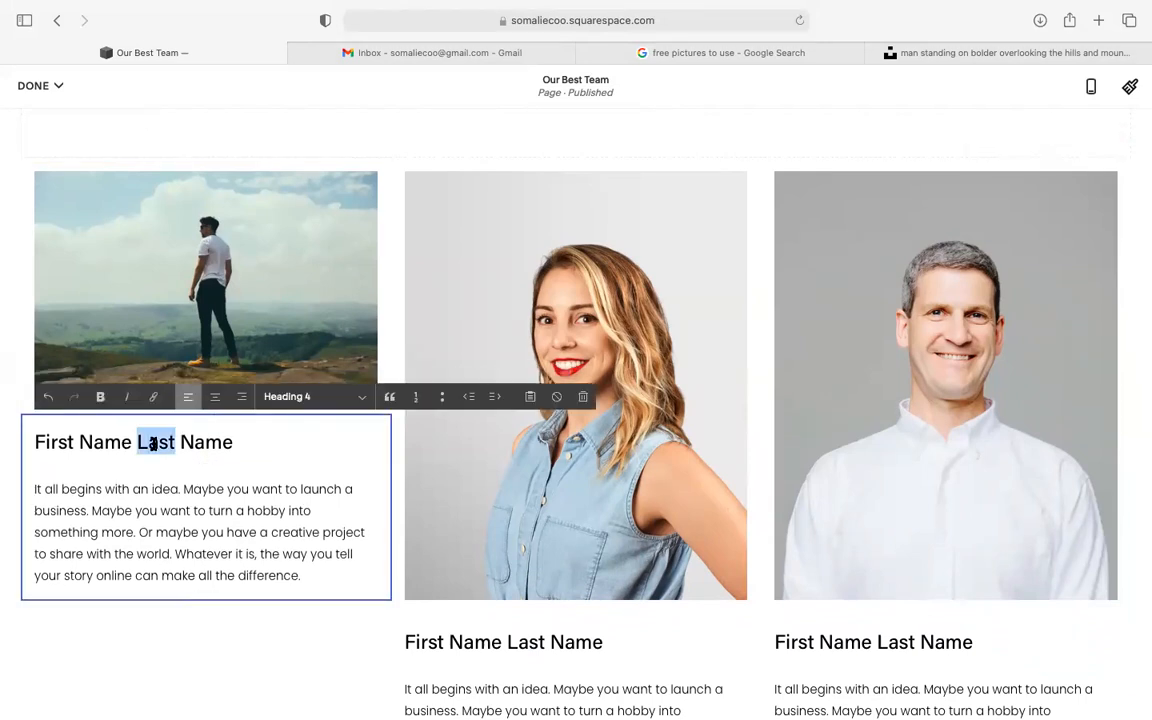
drag(242, 442, 50, 442)
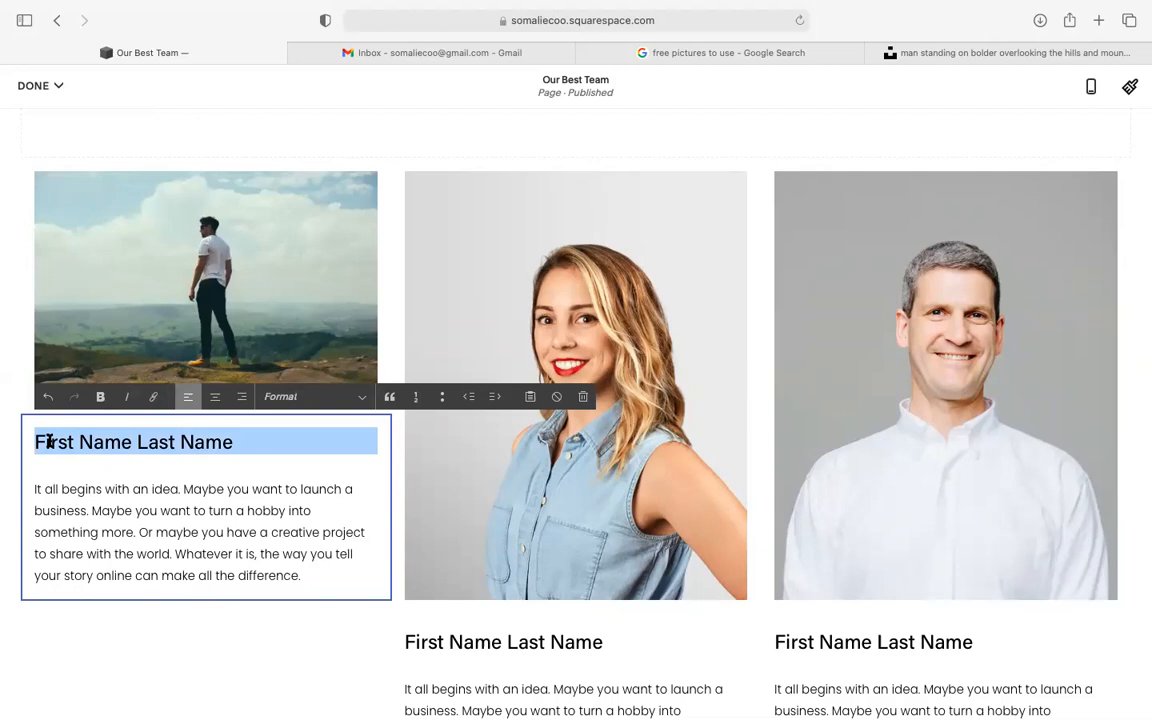
text(r)
key(BackSpace)
key(BackSpace)
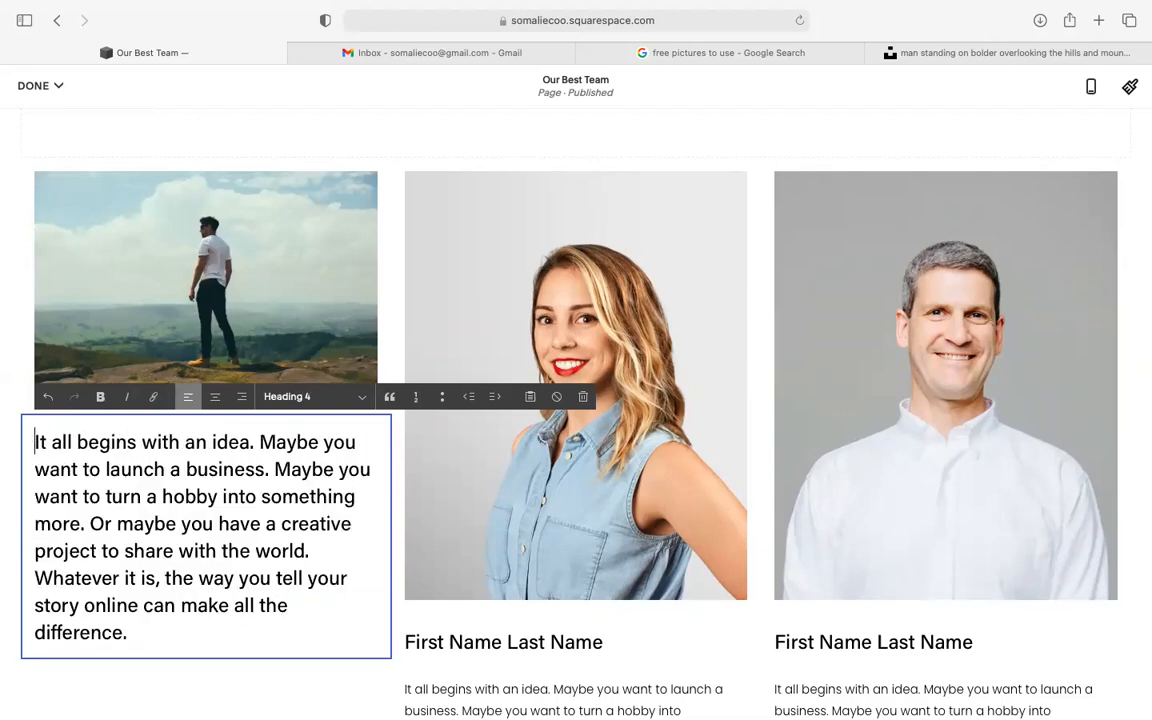
key(super+z)
key(super+z)
key(super+z)
key(super+z)
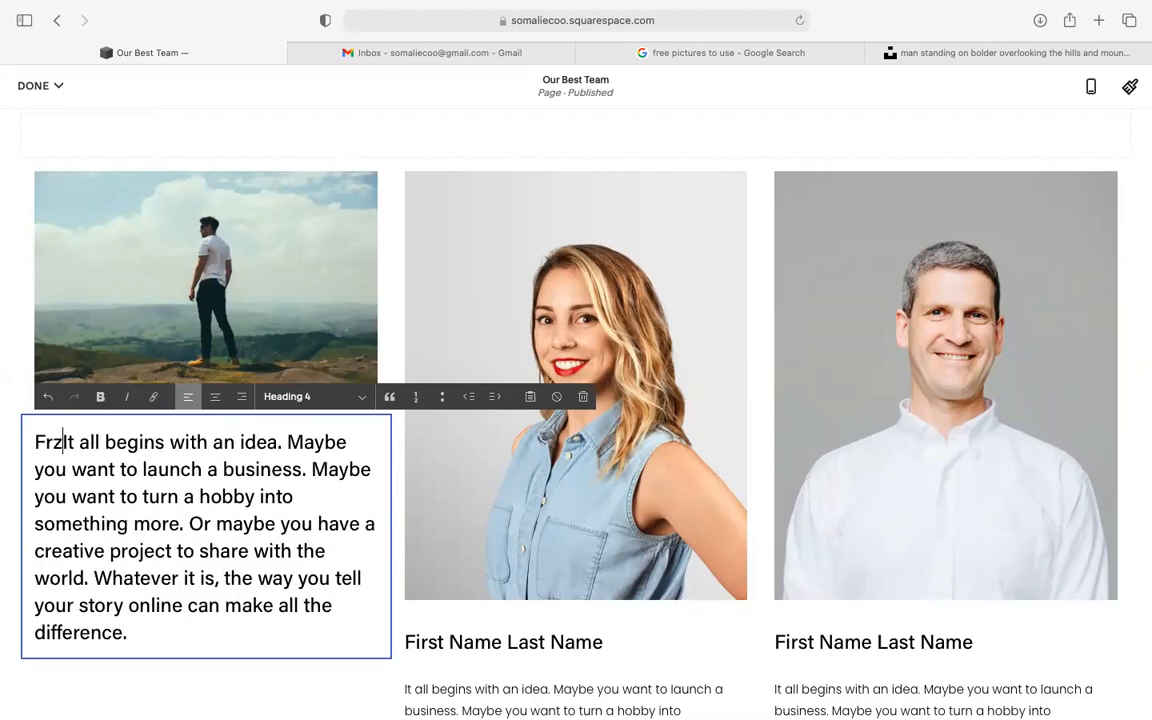
click(48, 442)
key(BackSpace)
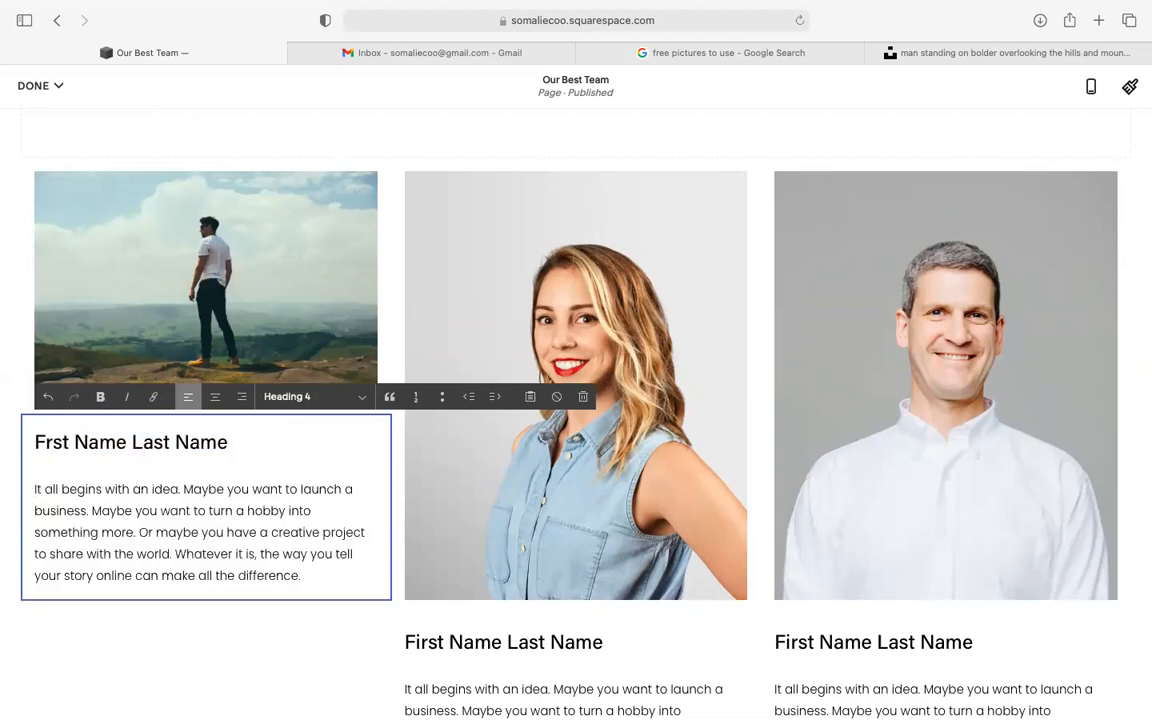
key(Right)
key(Right)
key(Right)
key(Right)
key(Right)
key(Right)
key(BackSpace)
key(BackSpace)
key(BackSpace)
key(BackSpace)
key(BackSpace)
key(BackSpace)
key(BackSpace)
key(BackSpace)
key(BackSpace)
text(f)
key(BackSpace)
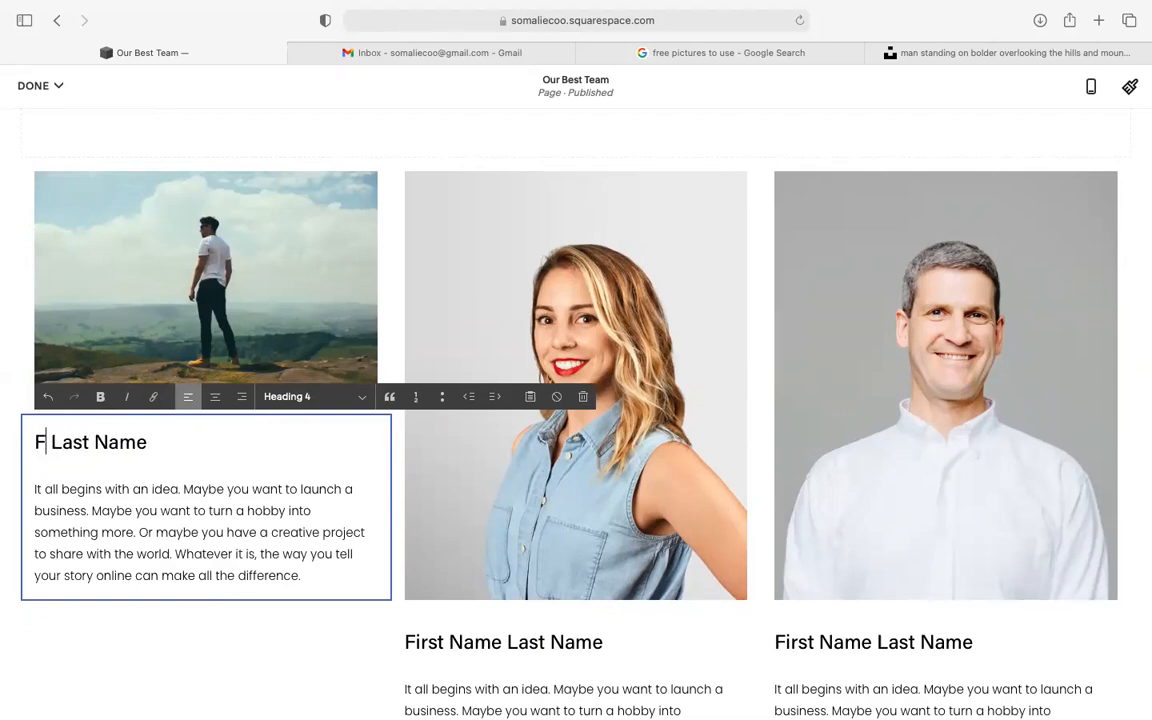
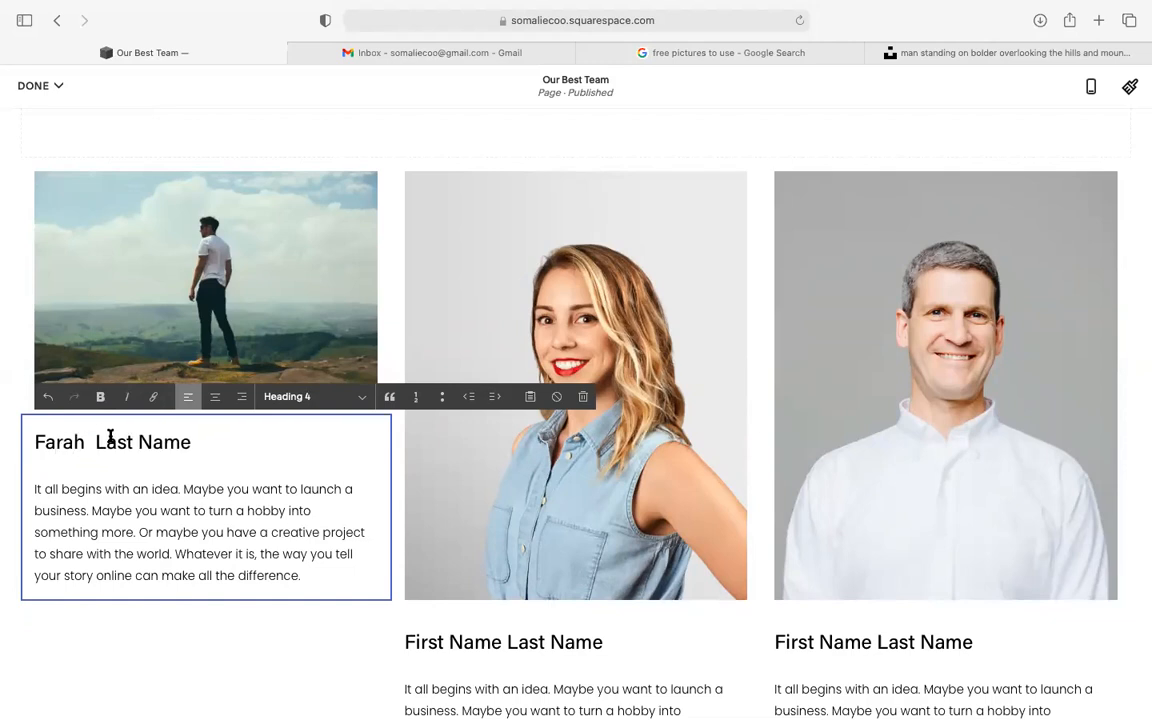
drag(185, 444, 97, 446)
- Replace the placeholder bio paragraph with a short new Somali-language bio about the member
click(126, 531)
drag(297, 576, 45, 489)
key(BackSpace)
key(BackSpace)
key(BackSpace)
text(wor)
key(BackSpace)
key(BackSpace)
key(BackSpace)
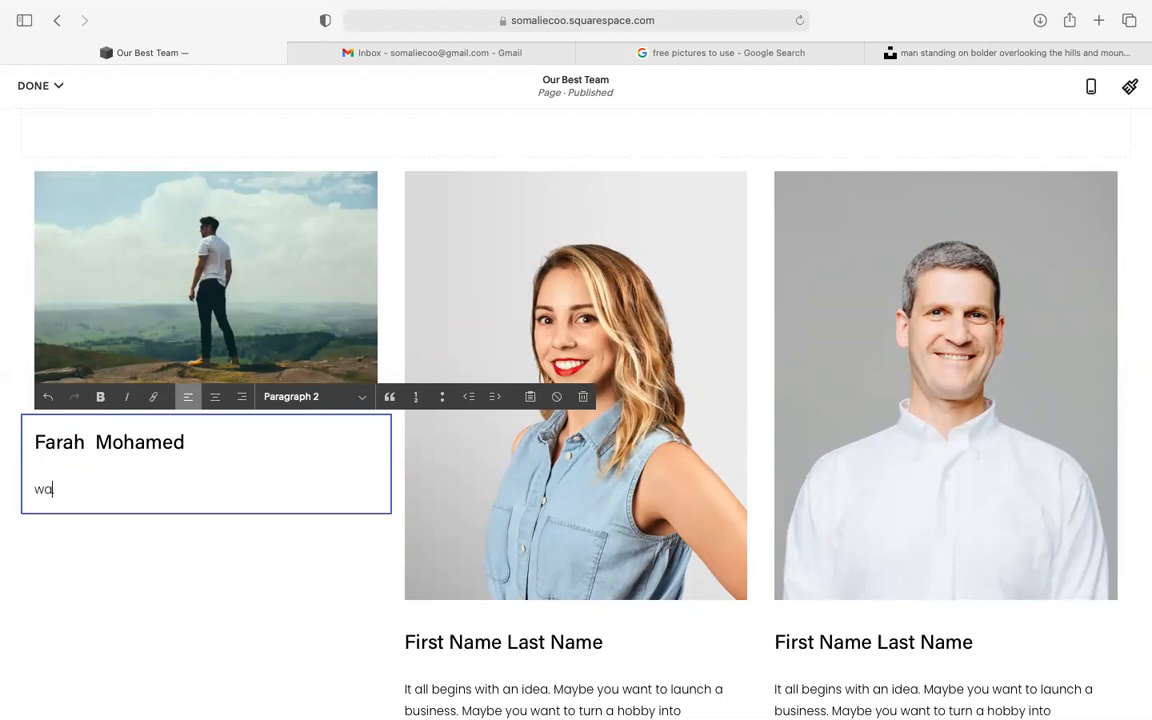
text(farah was nika)
key(BackSpace)
key(BackSpace)
key(BackSpace)
text(nka ugu wanagsan compant)
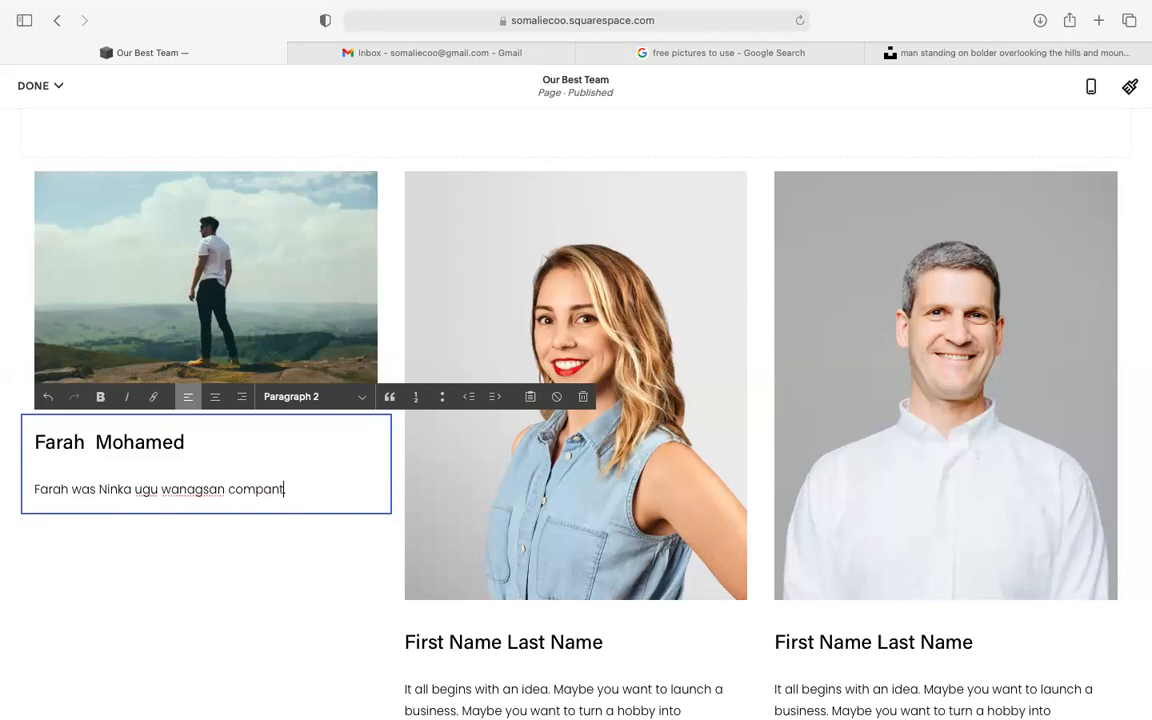
text(yy-geeno. wuxu diy)
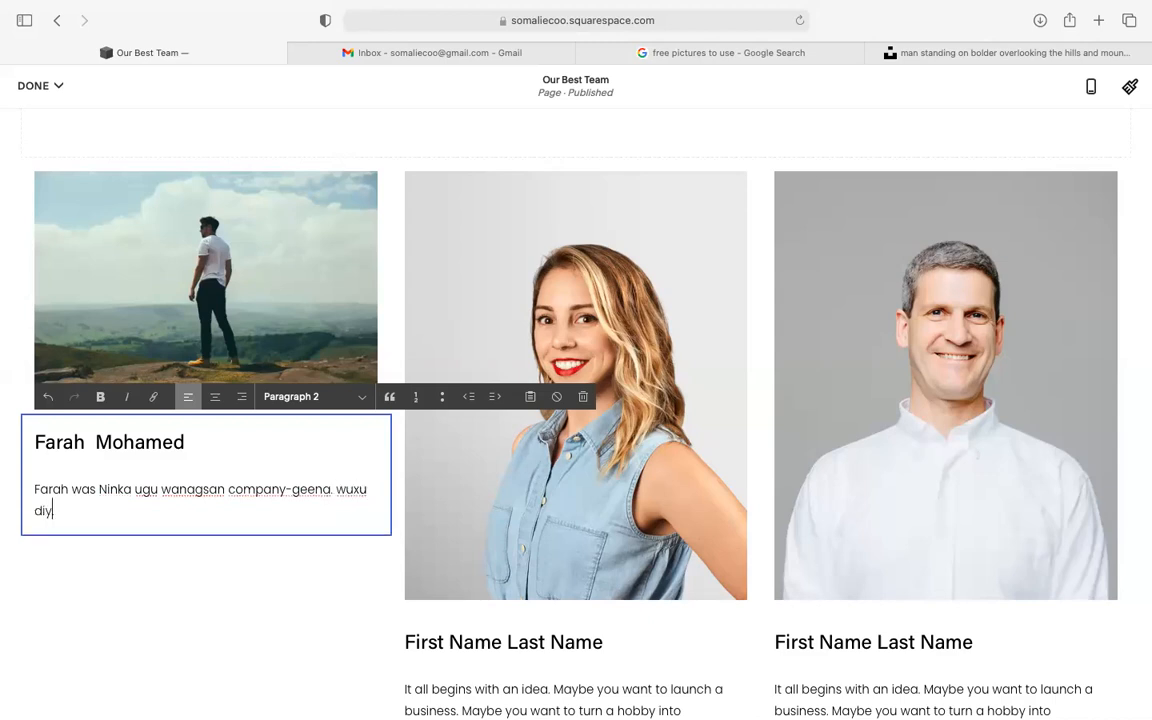
text(aar u thy in uu ku)
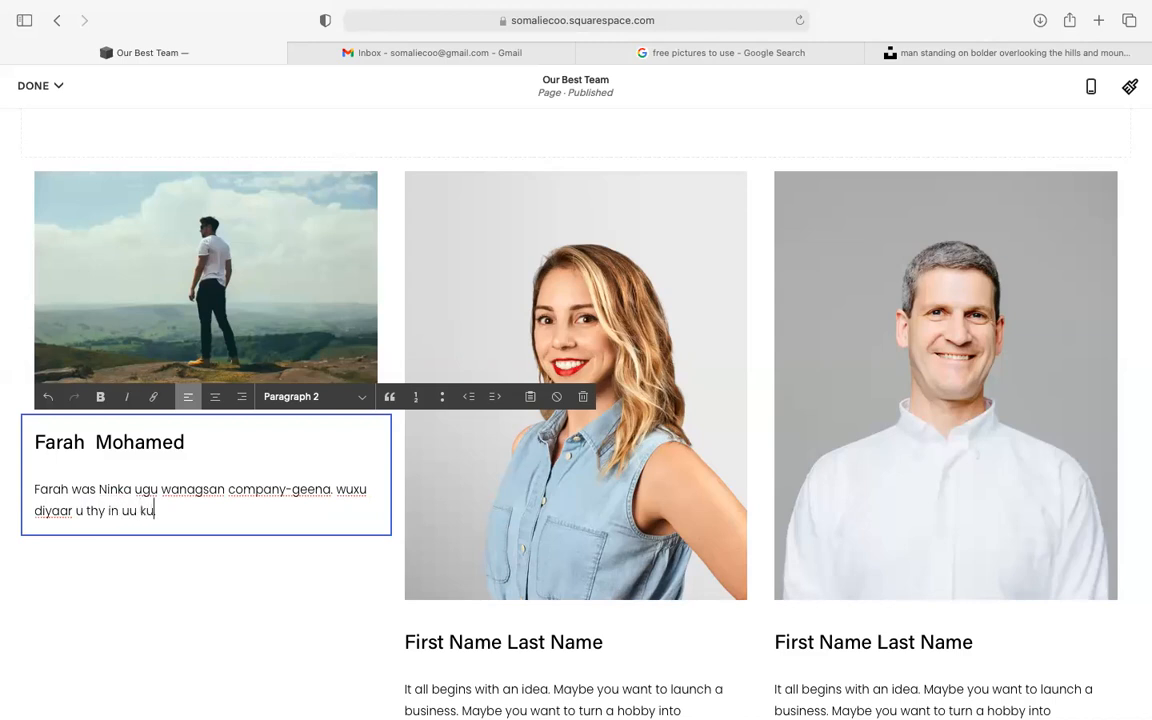
text(la shaqeeyo.)
- Save the page edits from the DONE menu and review the updated first team card
click(54, 92)
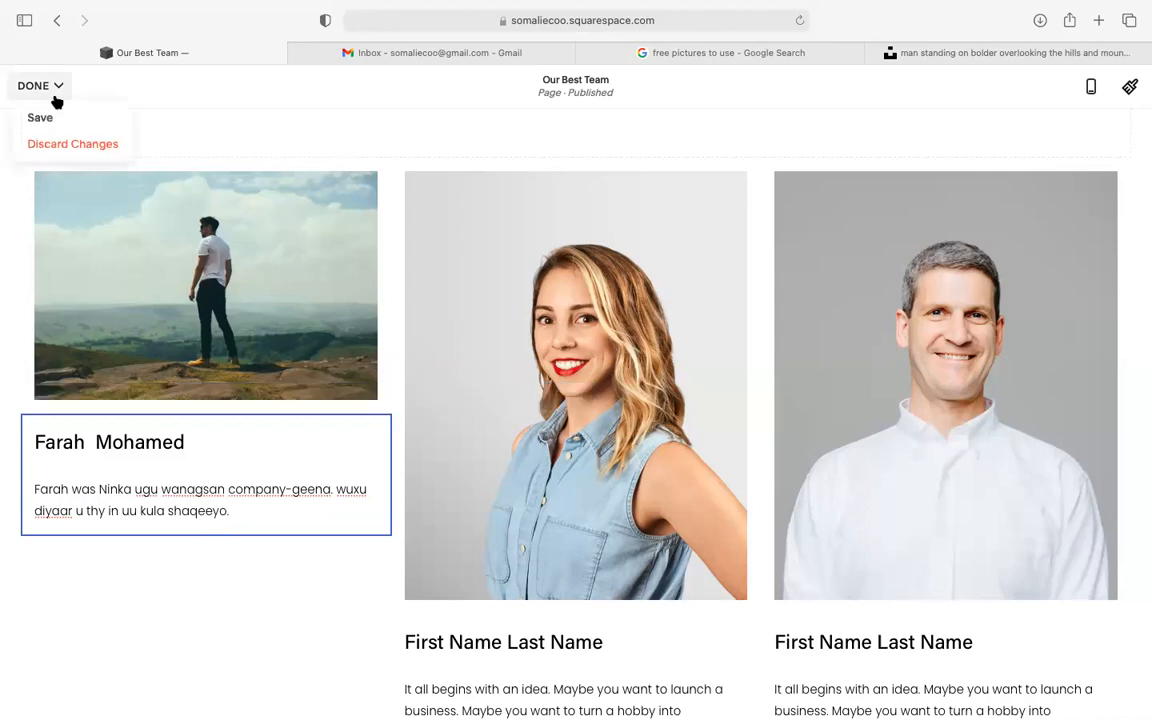
click(45, 118)
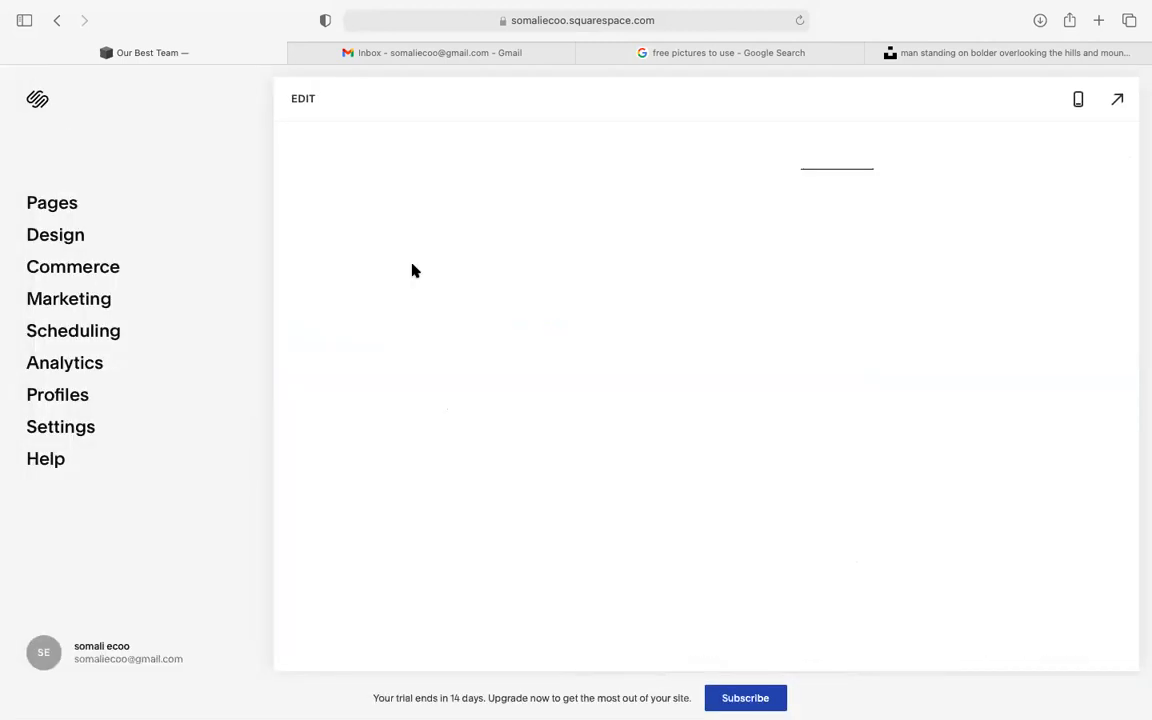
scroll(429, 249, down, 3)
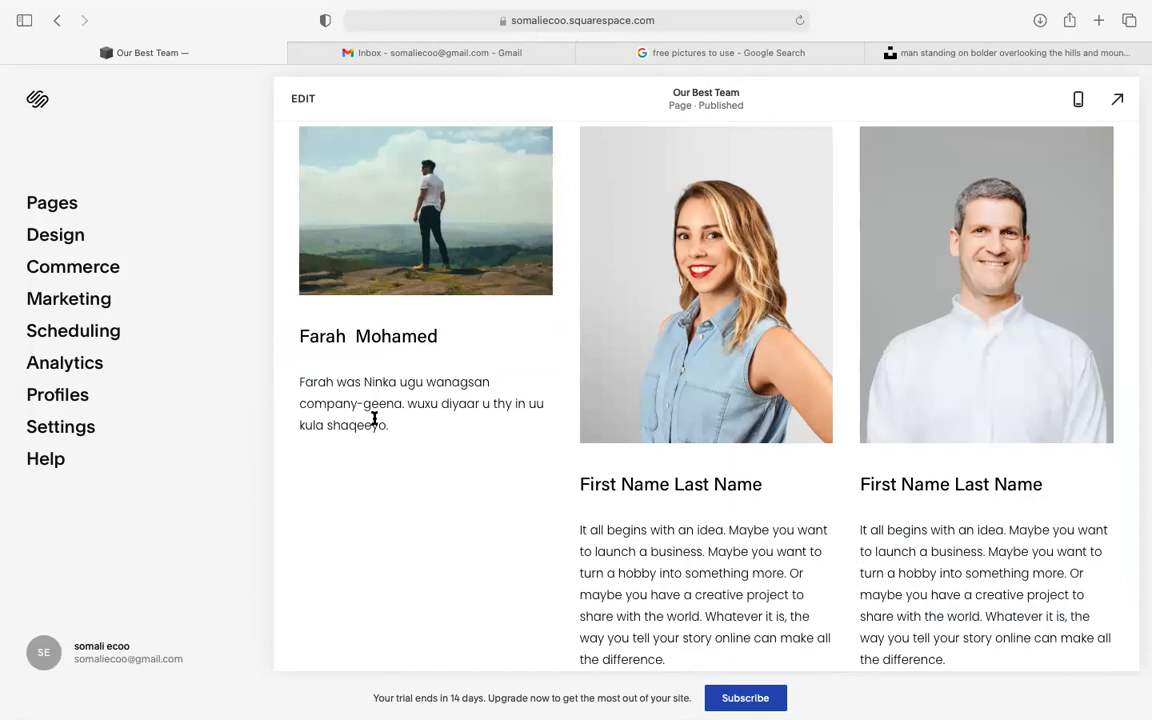
scroll(382, 404, up, 3)
scroll(382, 404, down, 1)
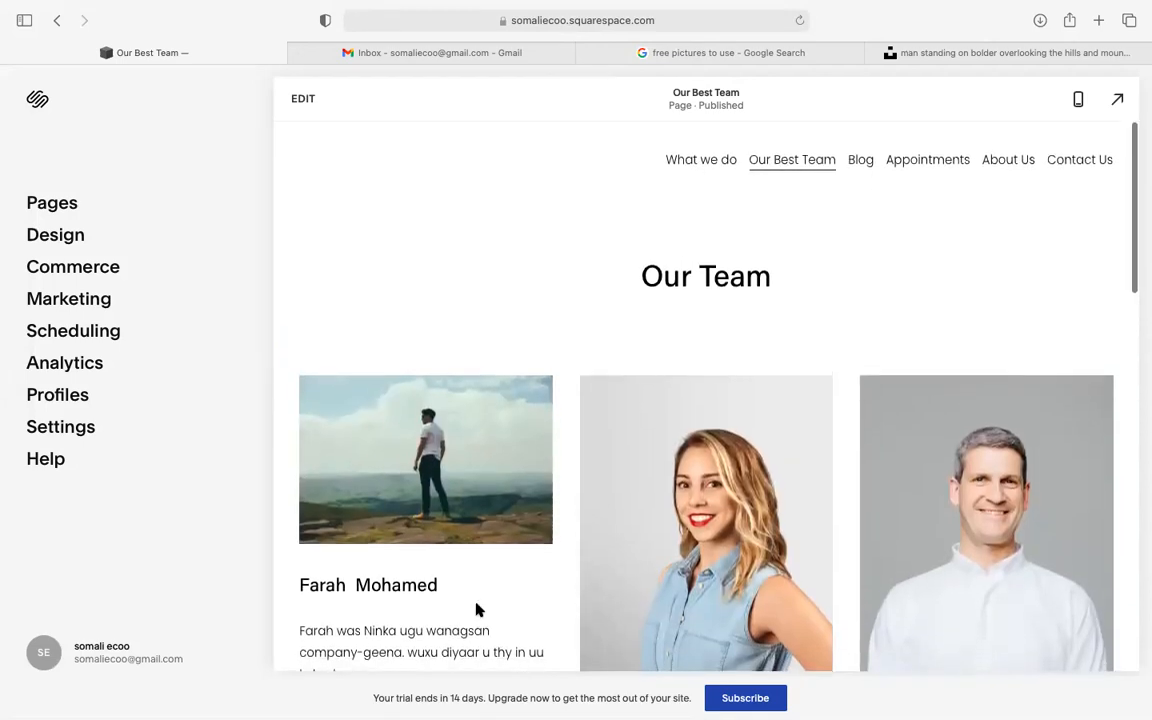
mouse_move(598, 688)
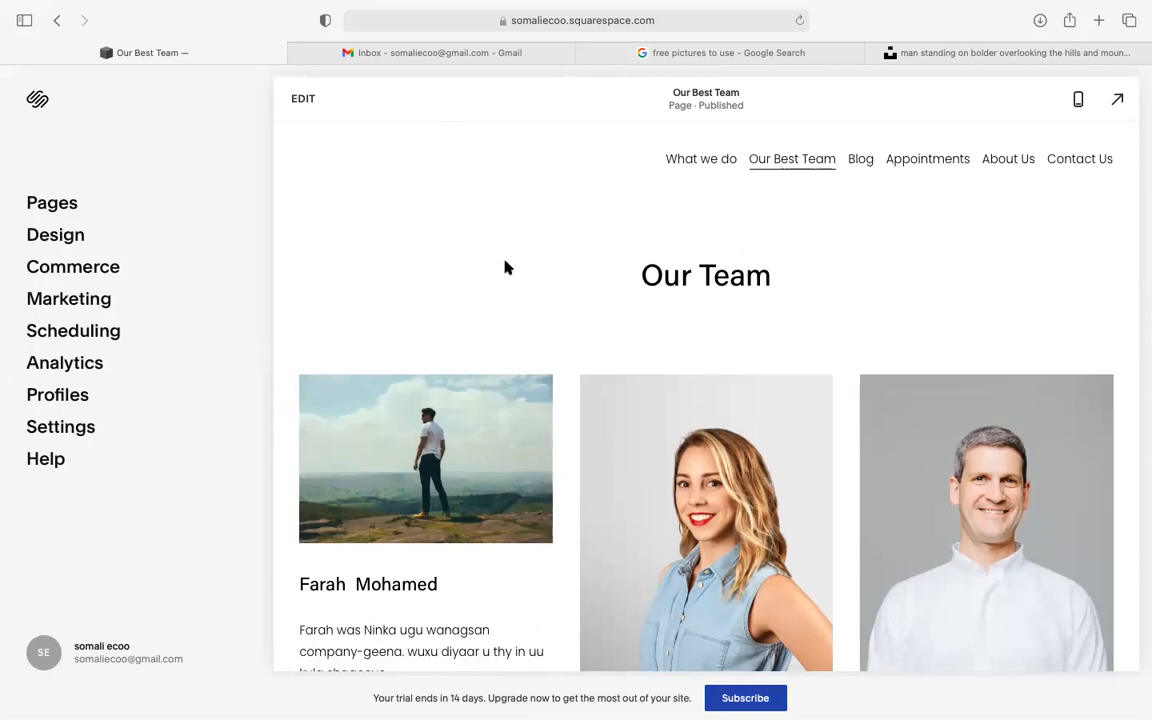
scroll(505, 267, down, 5)
scroll(505, 267, up, 5)
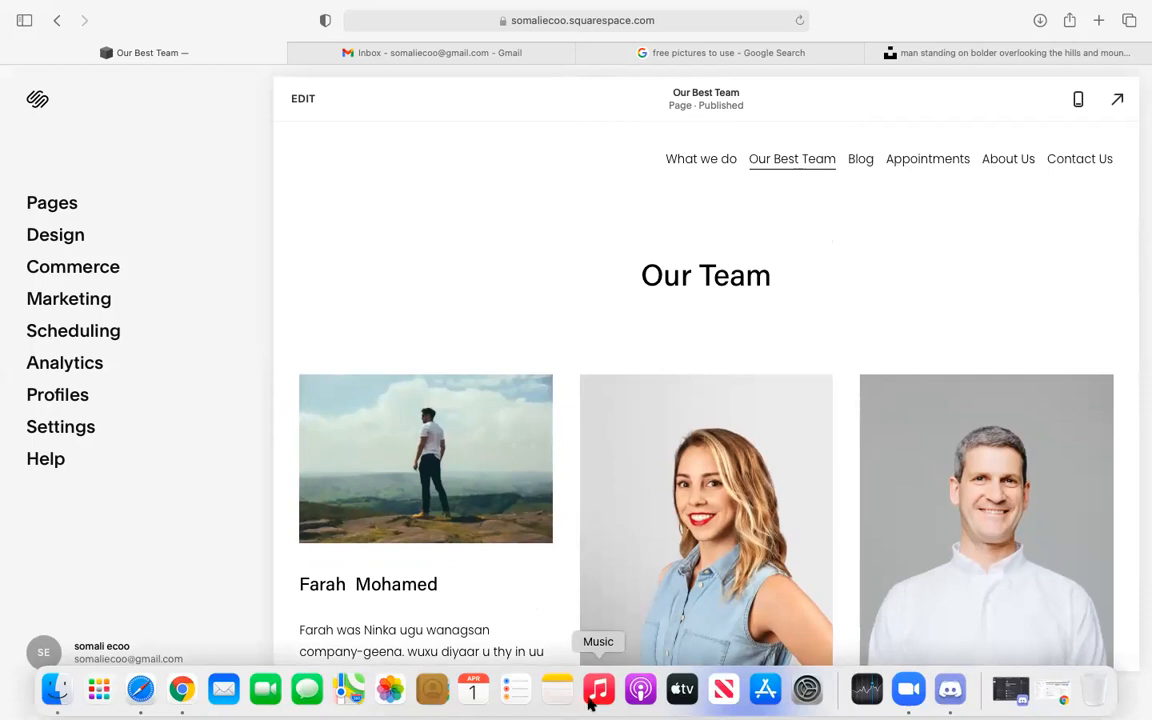
scroll(345, 458, down, 2)
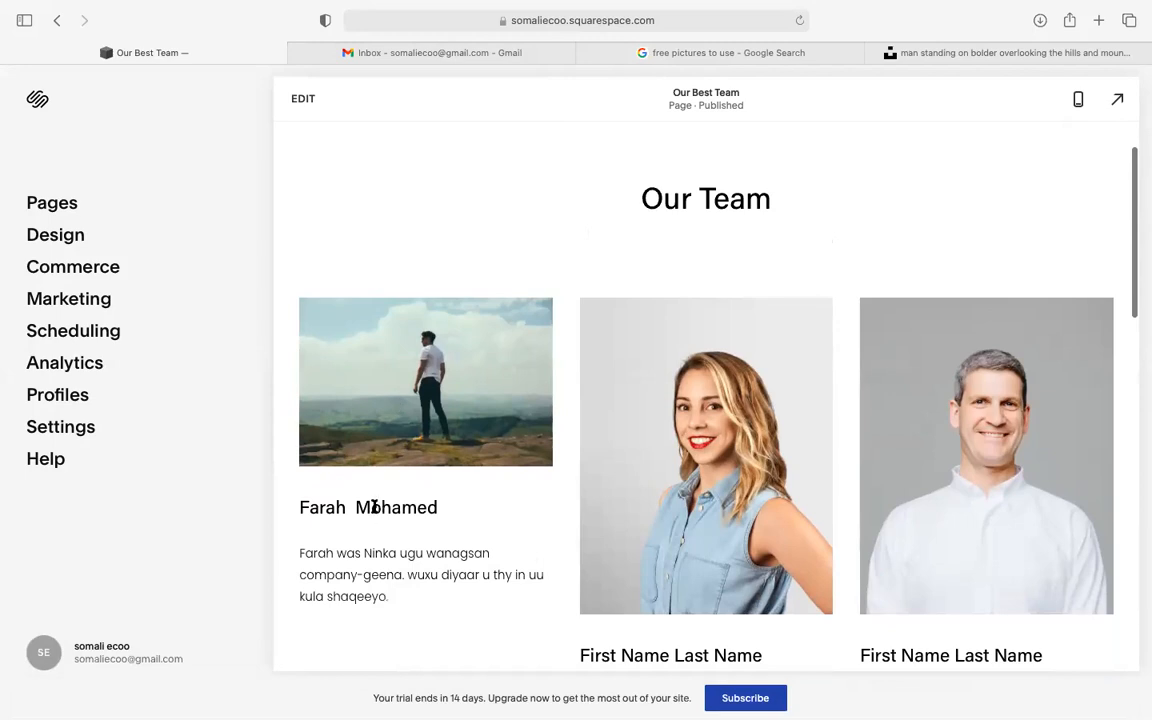
scroll(372, 510, down, 5)
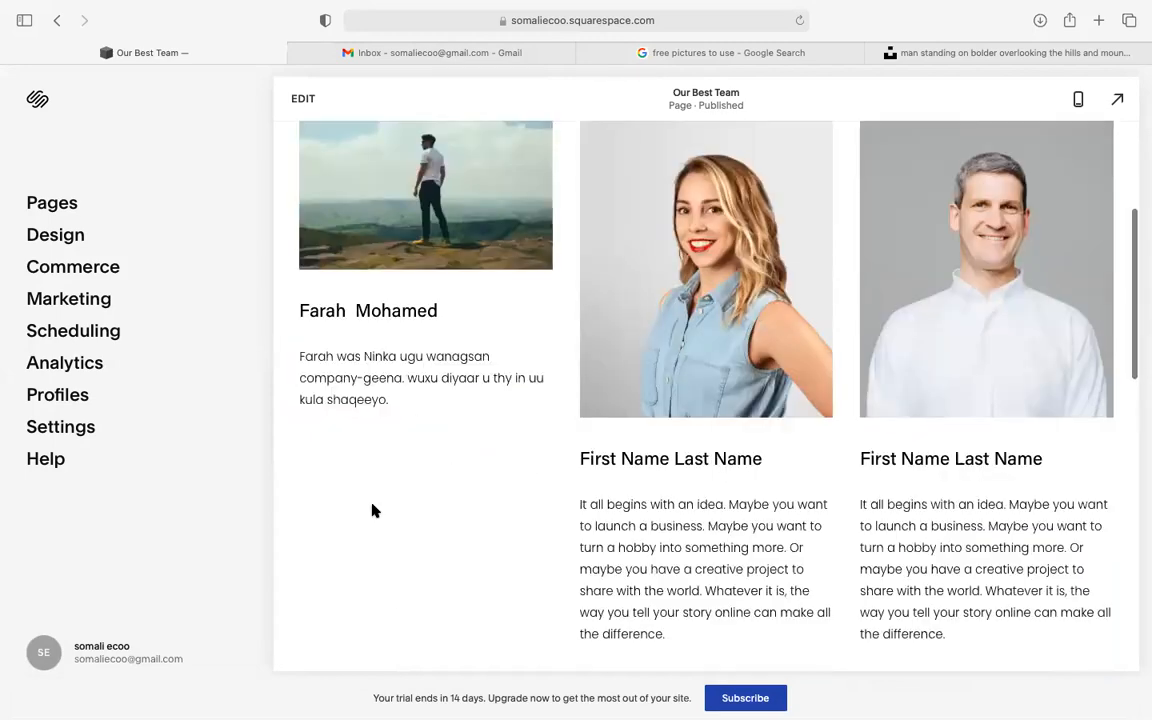
scroll(375, 509, up, 7)
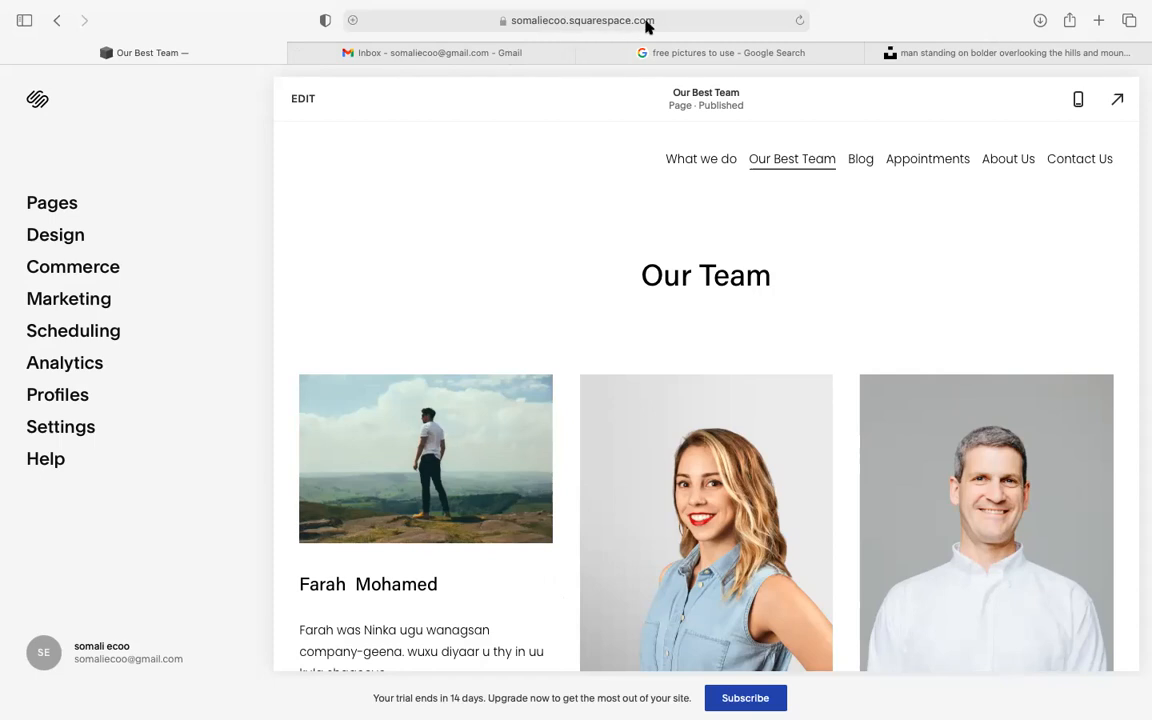
mouse_move(545, 712)
key(F2)
scroll(440, 568, down, 2)
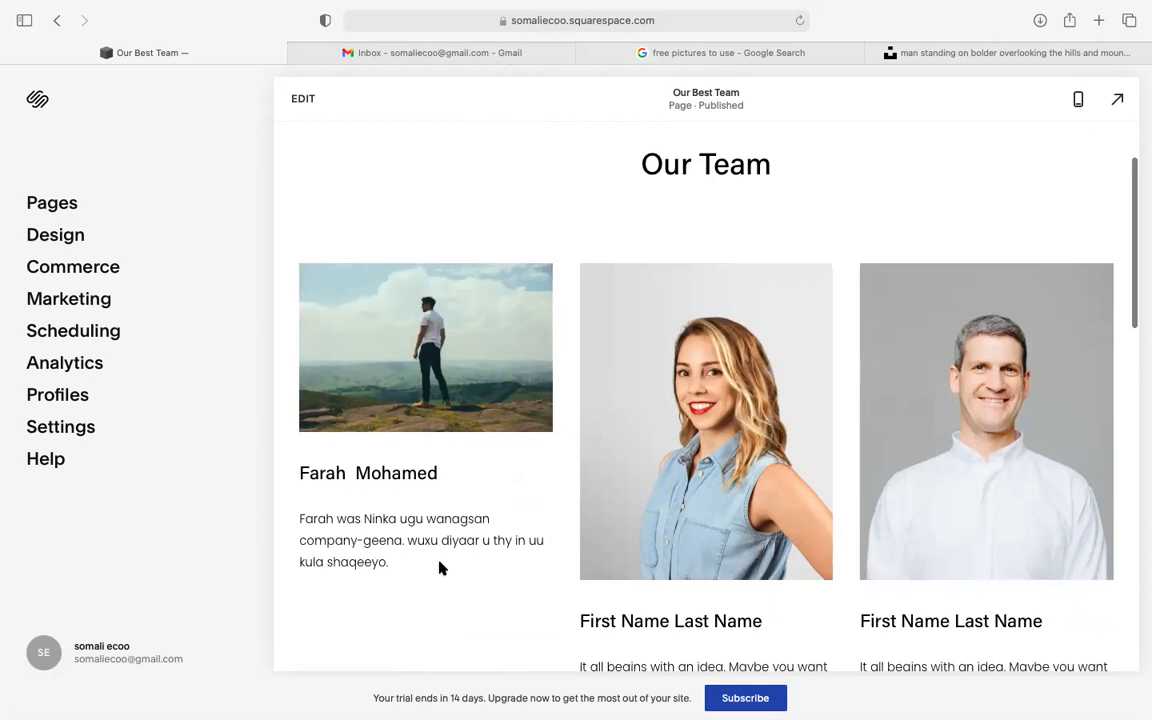
scroll(440, 568, up, 2)
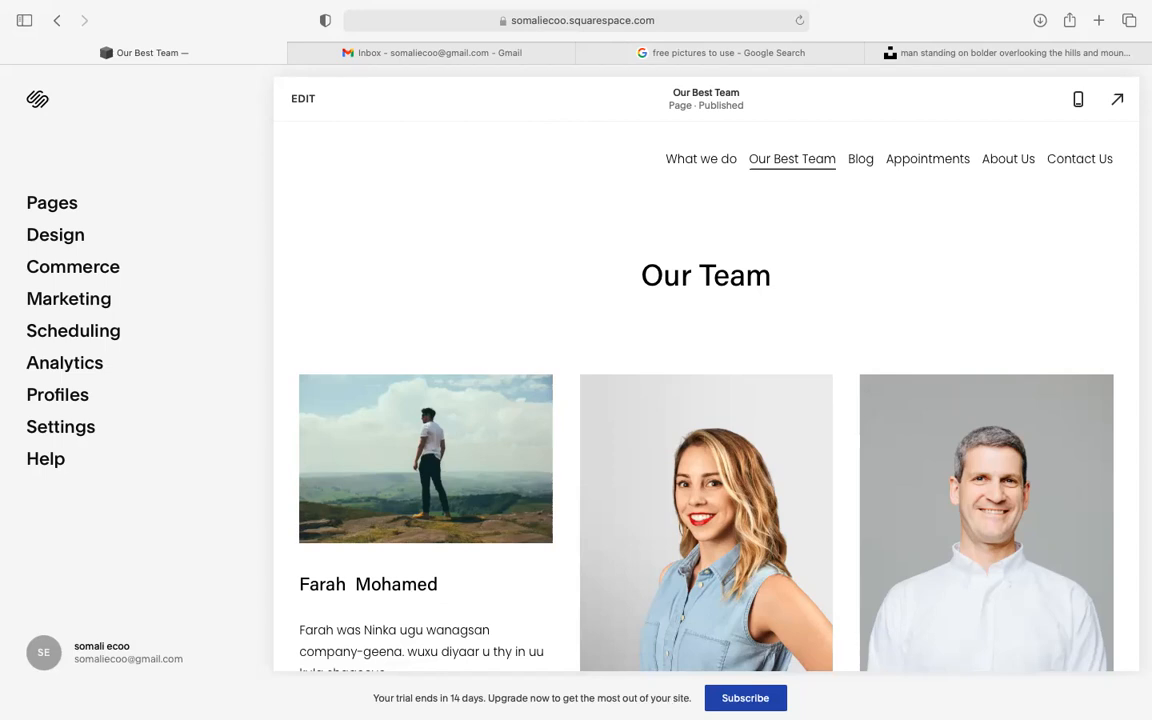
mouse_move(723, 705)
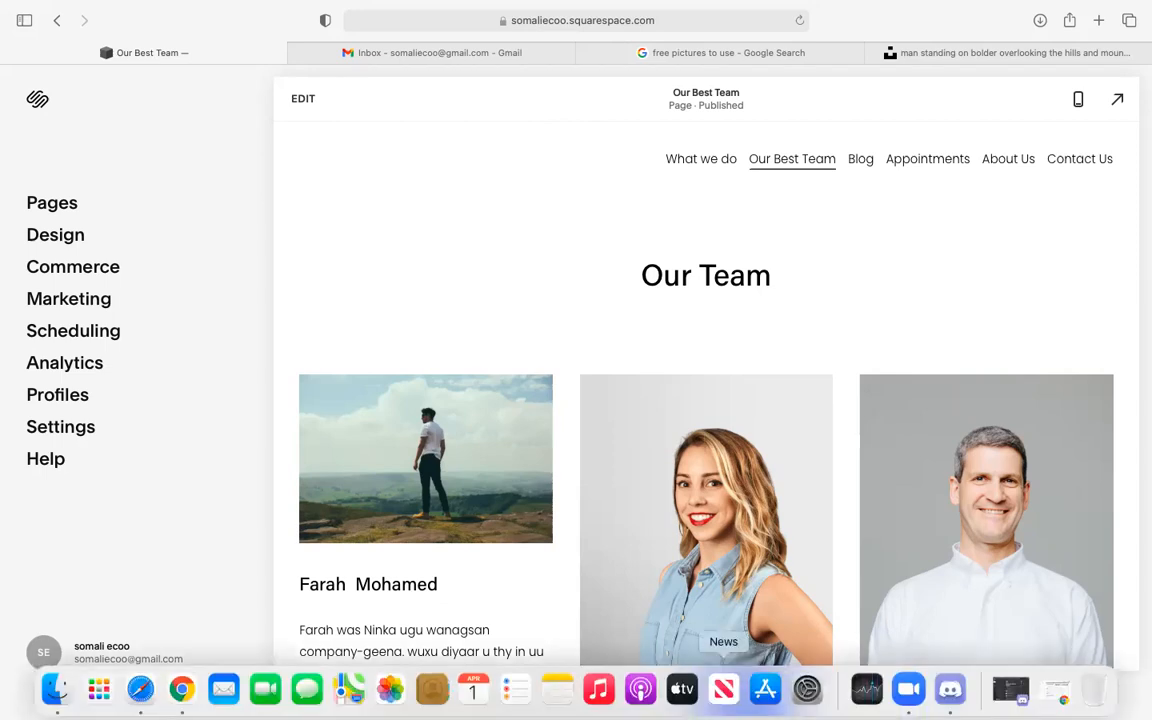
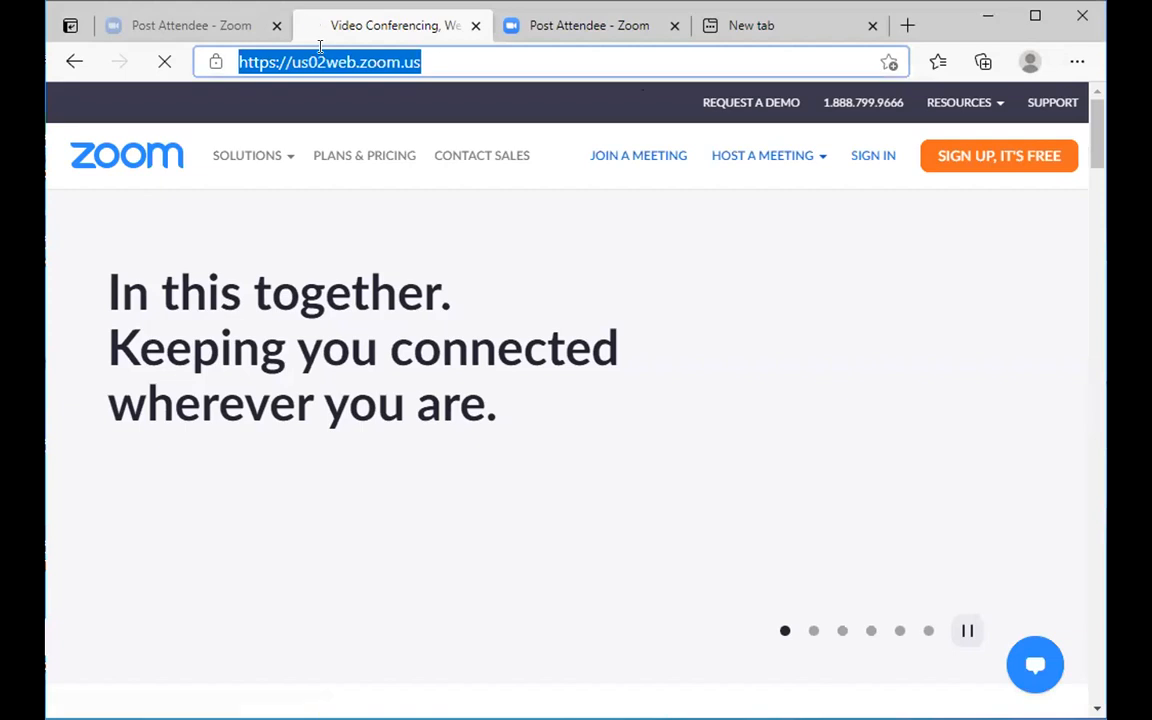
- Load somaliecoo.squarespace.com in Edge and reach its password lock page
text(somal)
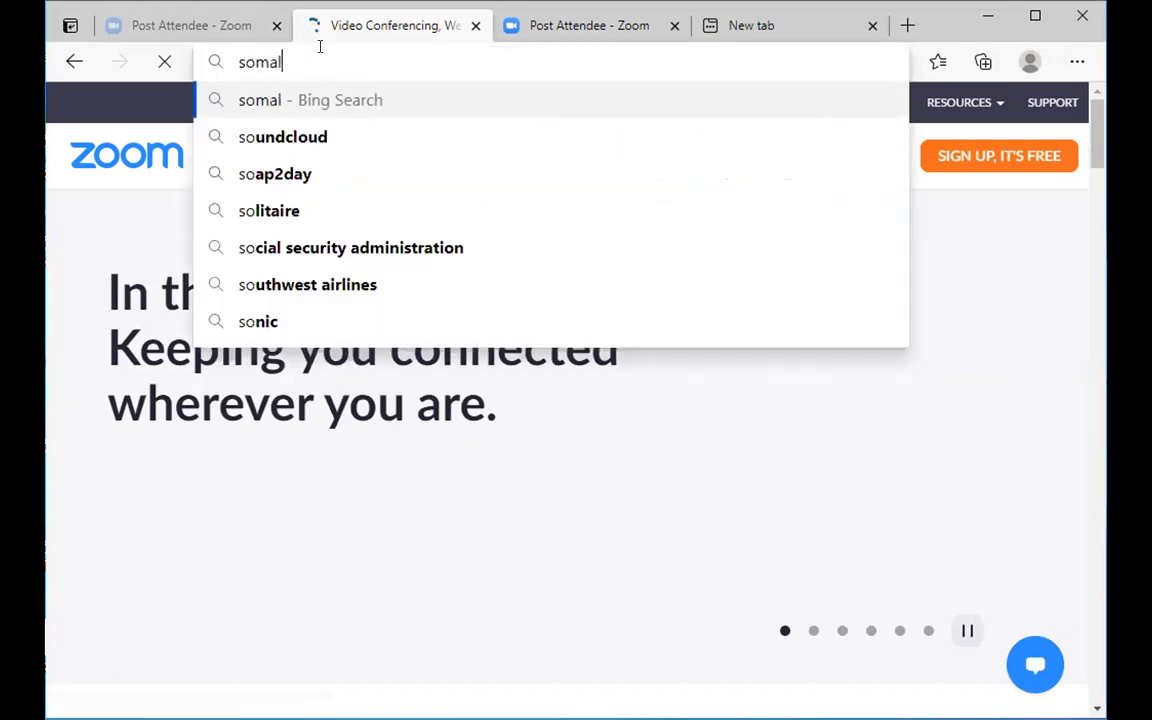
text(i)
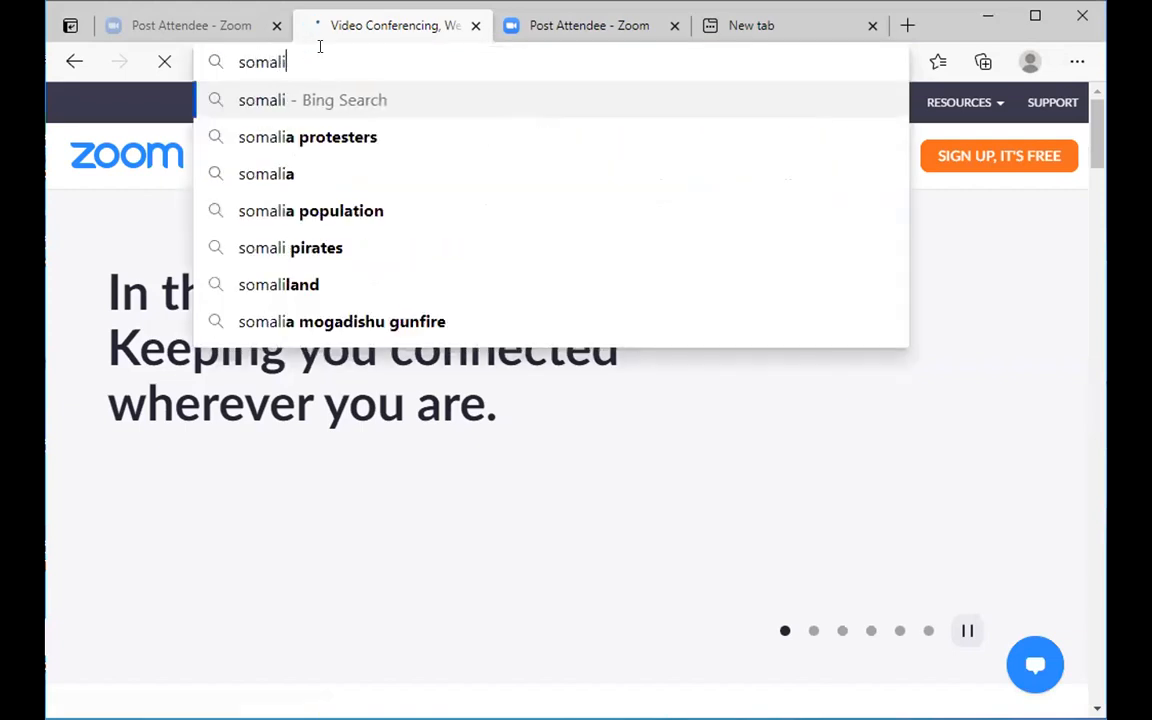
text(ecoo)
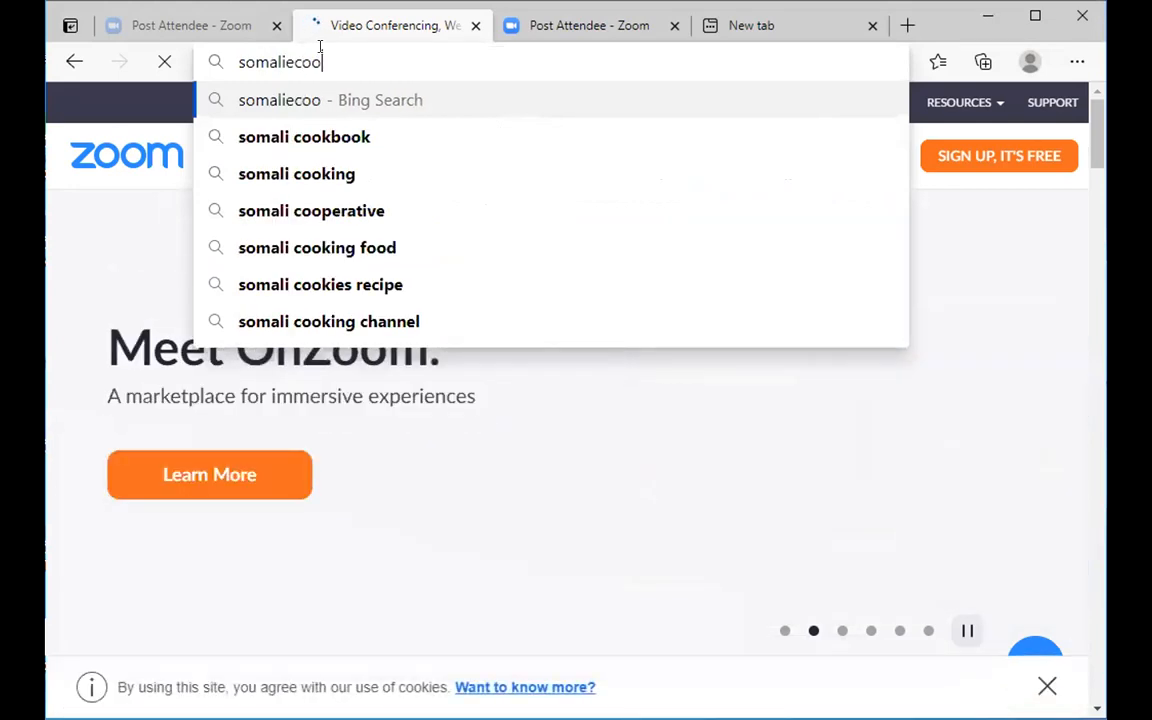
text(.)
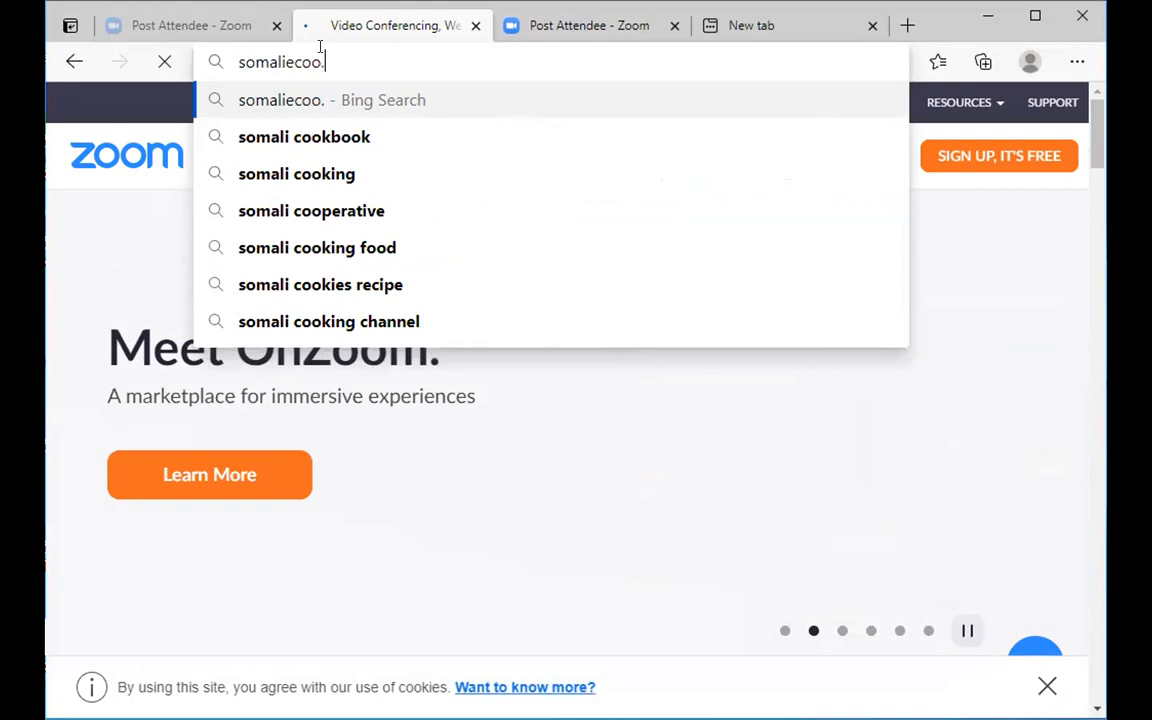
text(s)
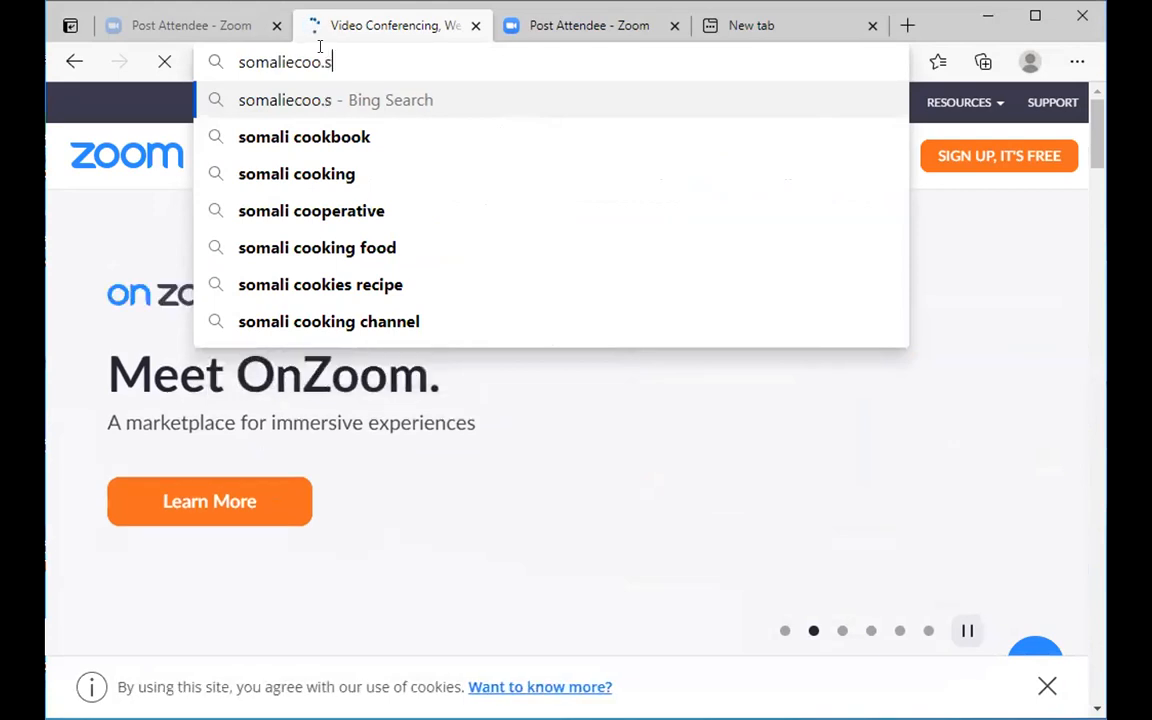
text(qua)
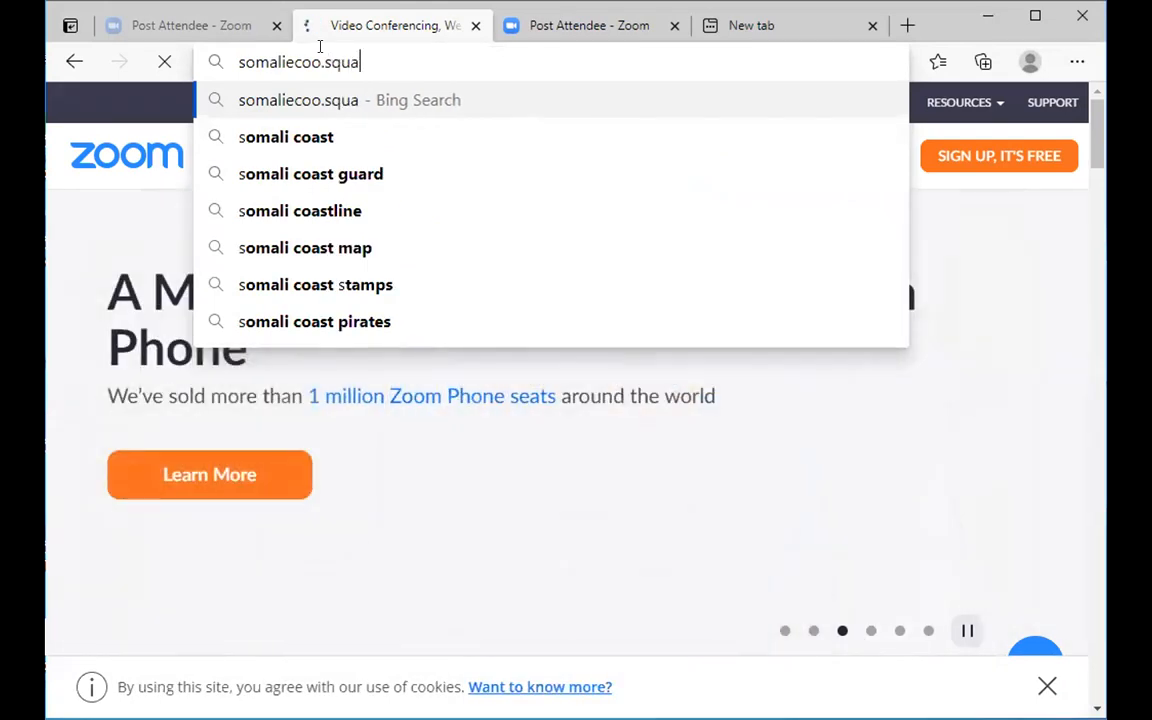
text(respace)
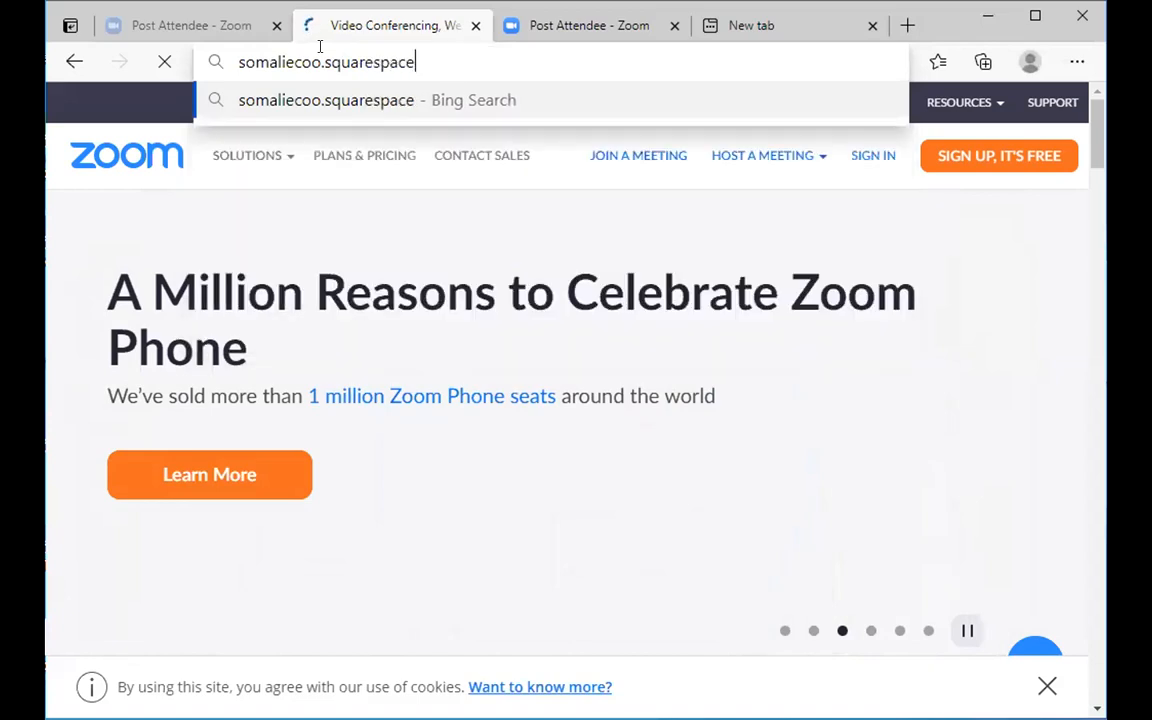
text(.com)
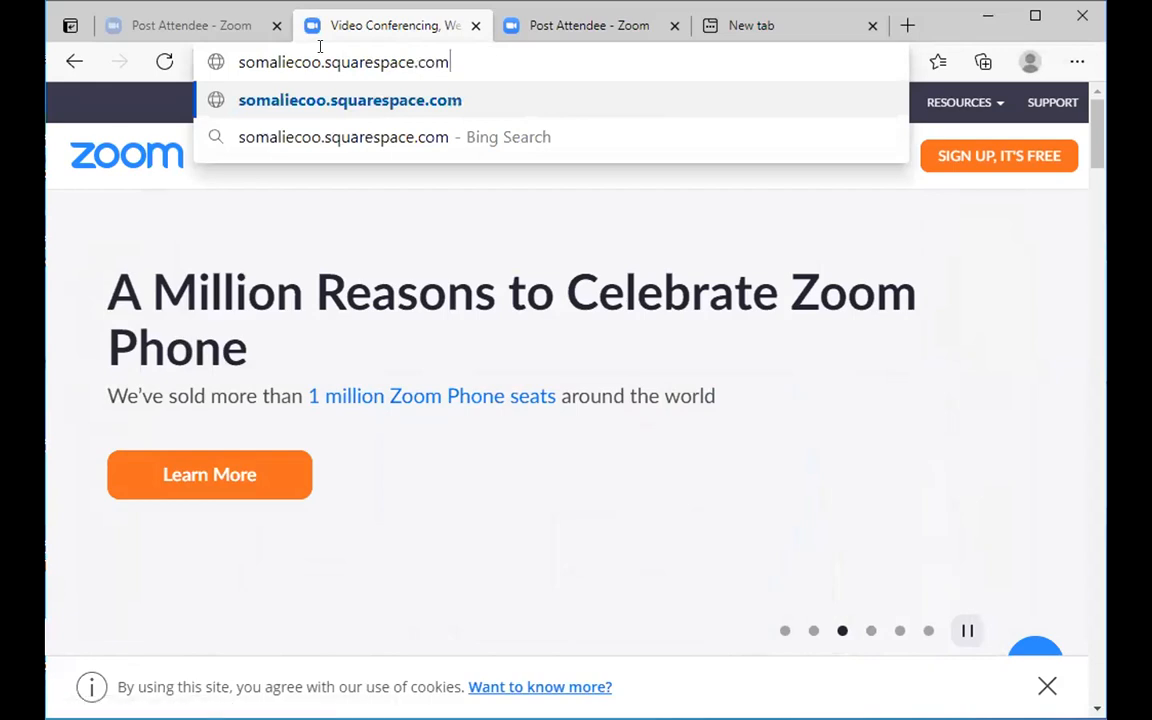
key(Return)
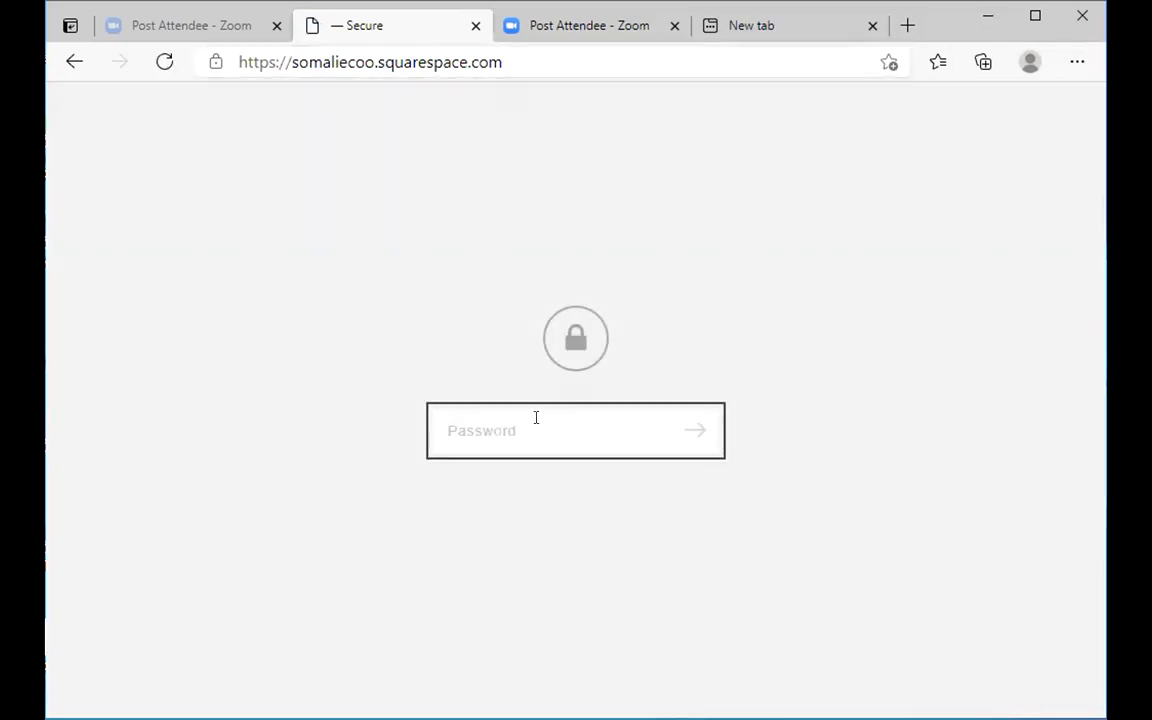
- Enter the site password, let Edge save it, and open the Our Best Team page
text(****)
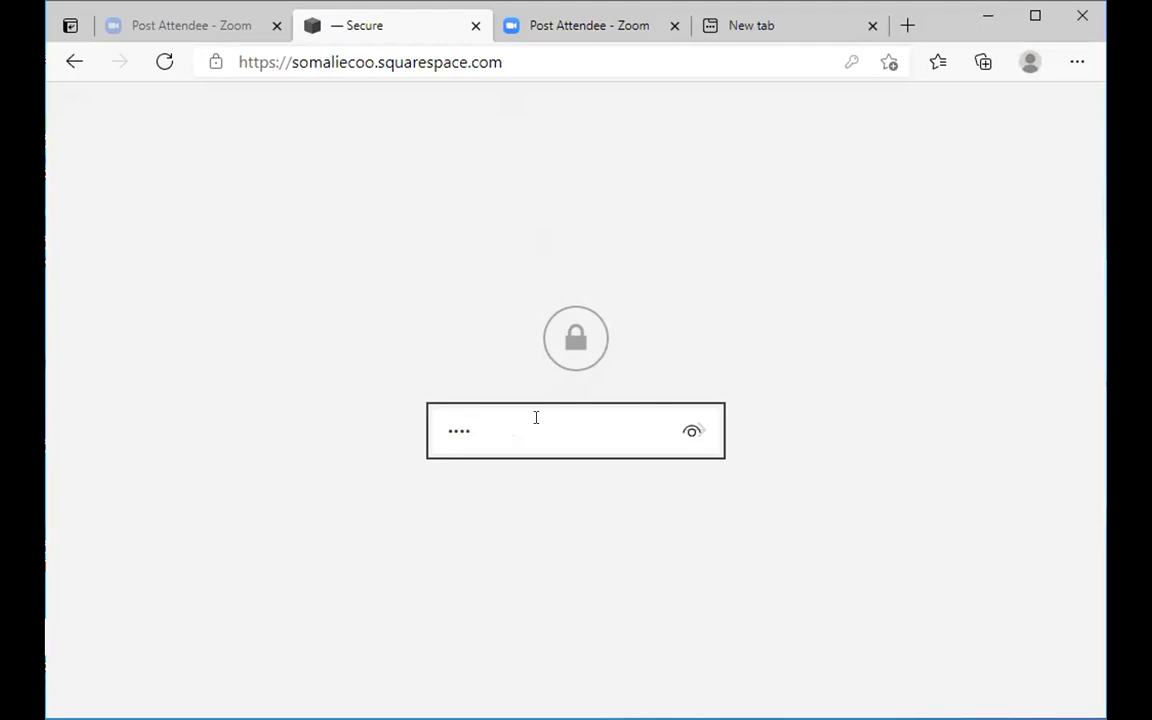
key(Return)
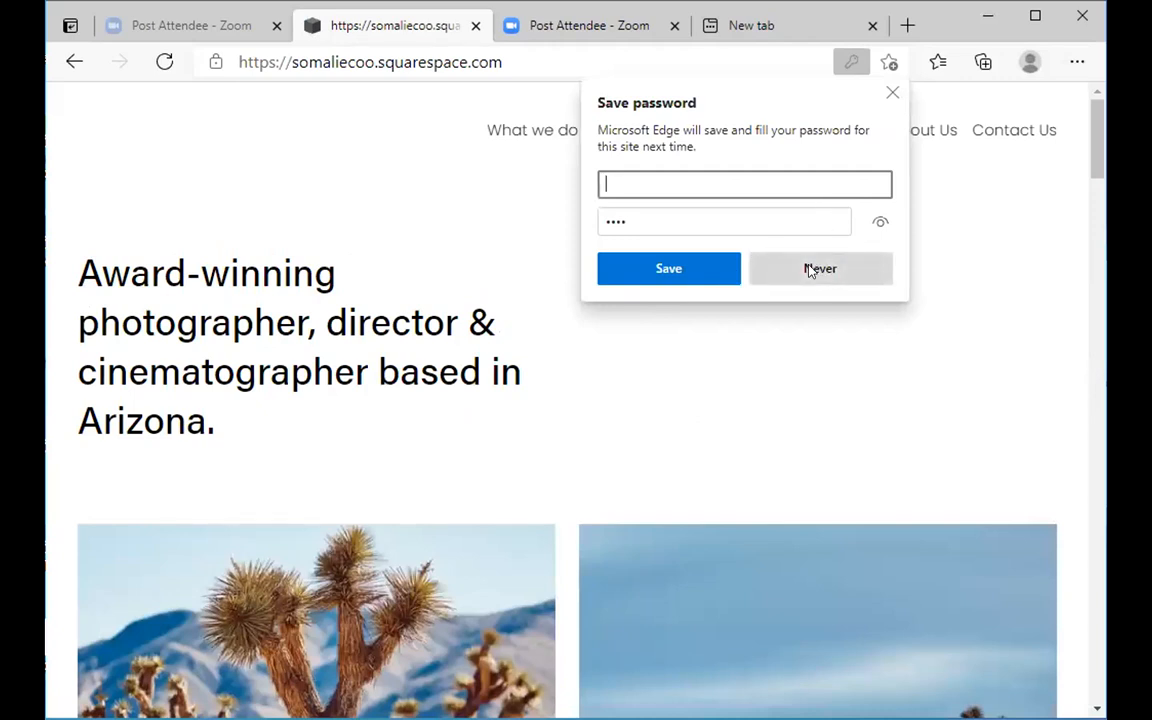
click(676, 271)
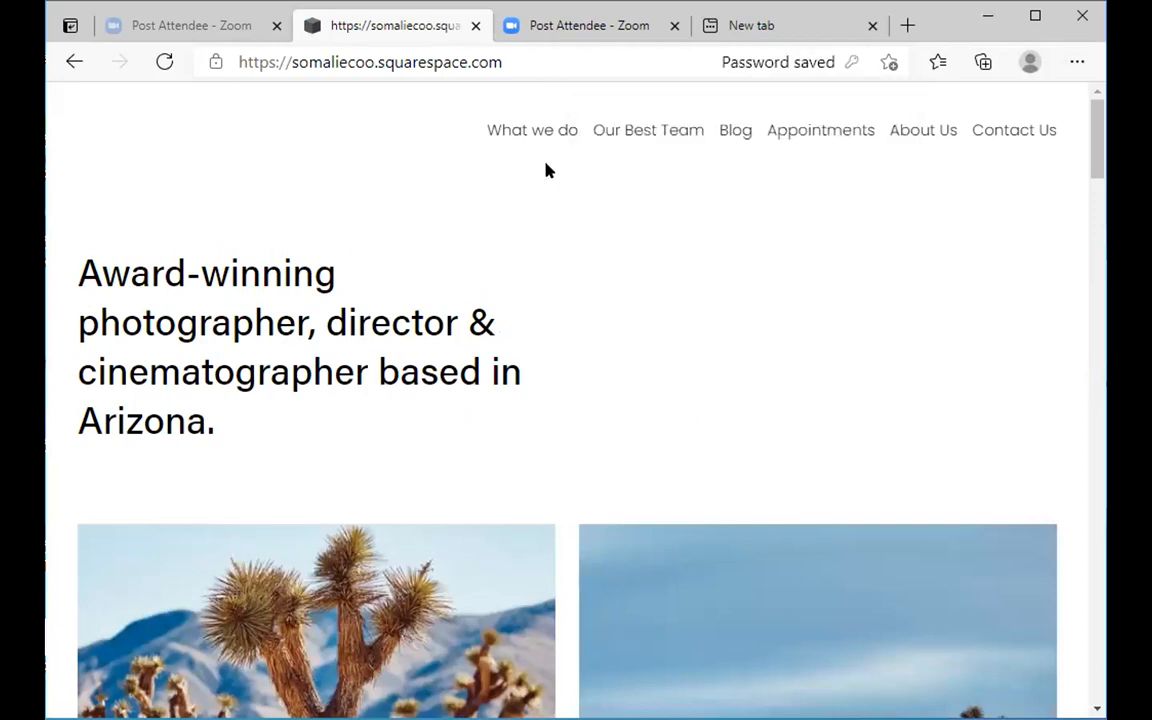
mouse_move(532, 141)
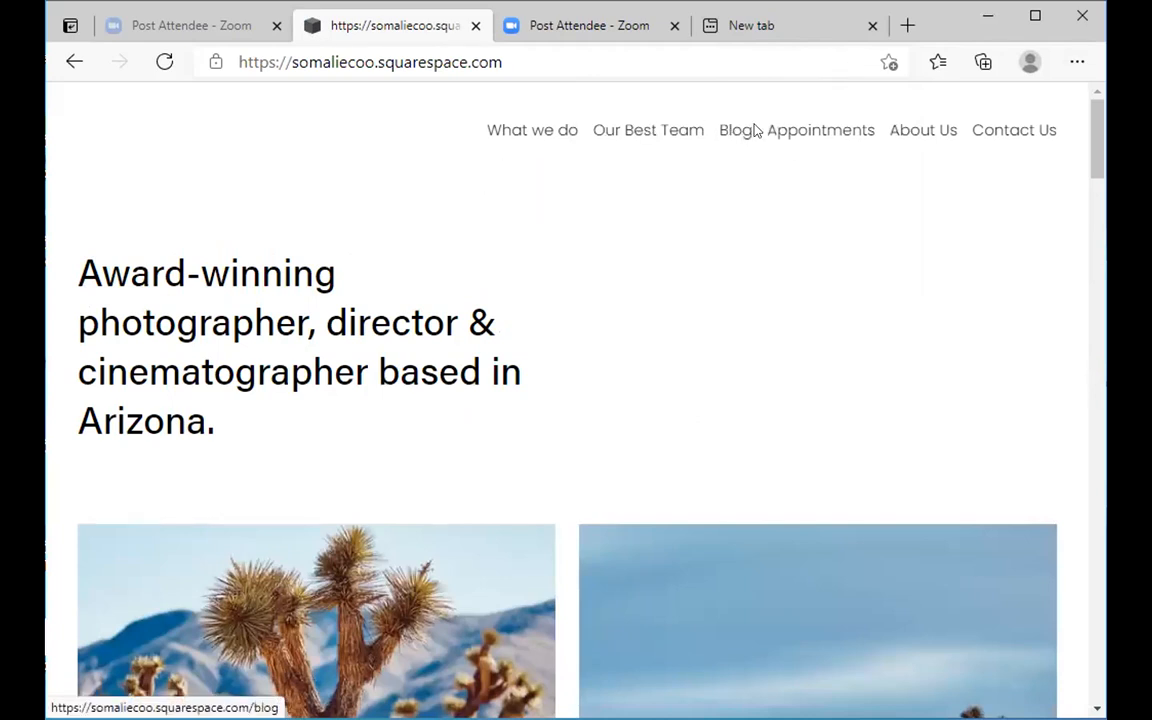
click(633, 129)
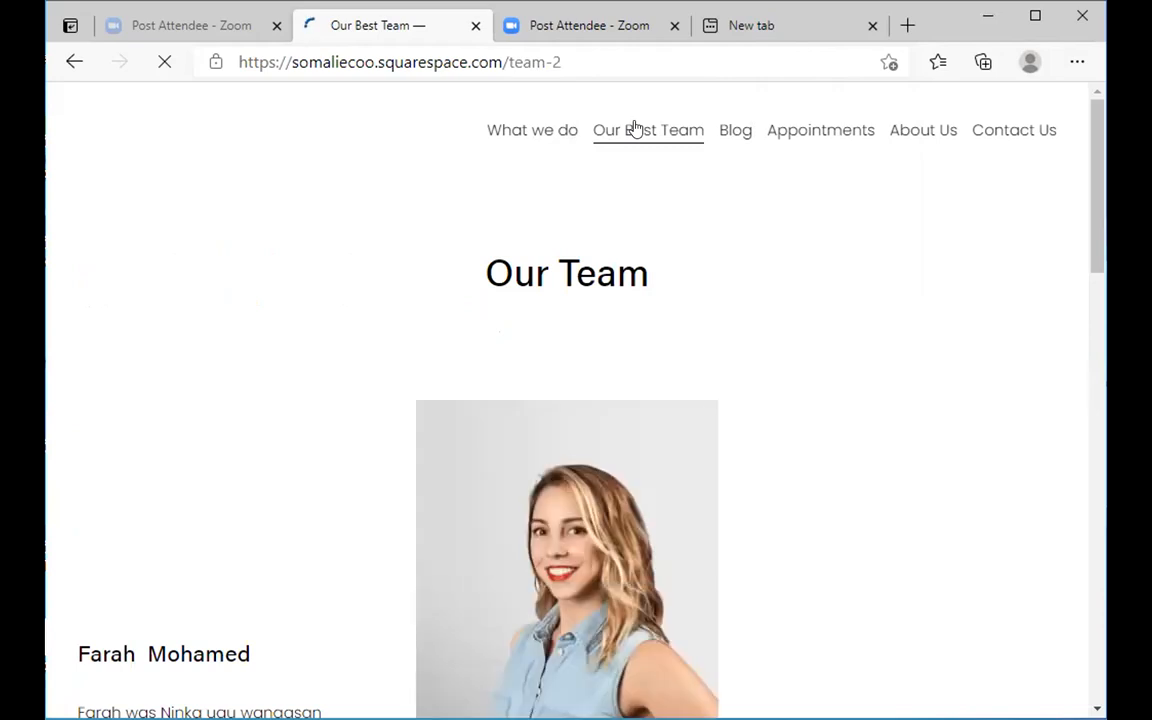
- Scroll through the team profiles, mountain video and 'Make it stand out.' section, then return to the top
scroll(599, 342, down, 2)
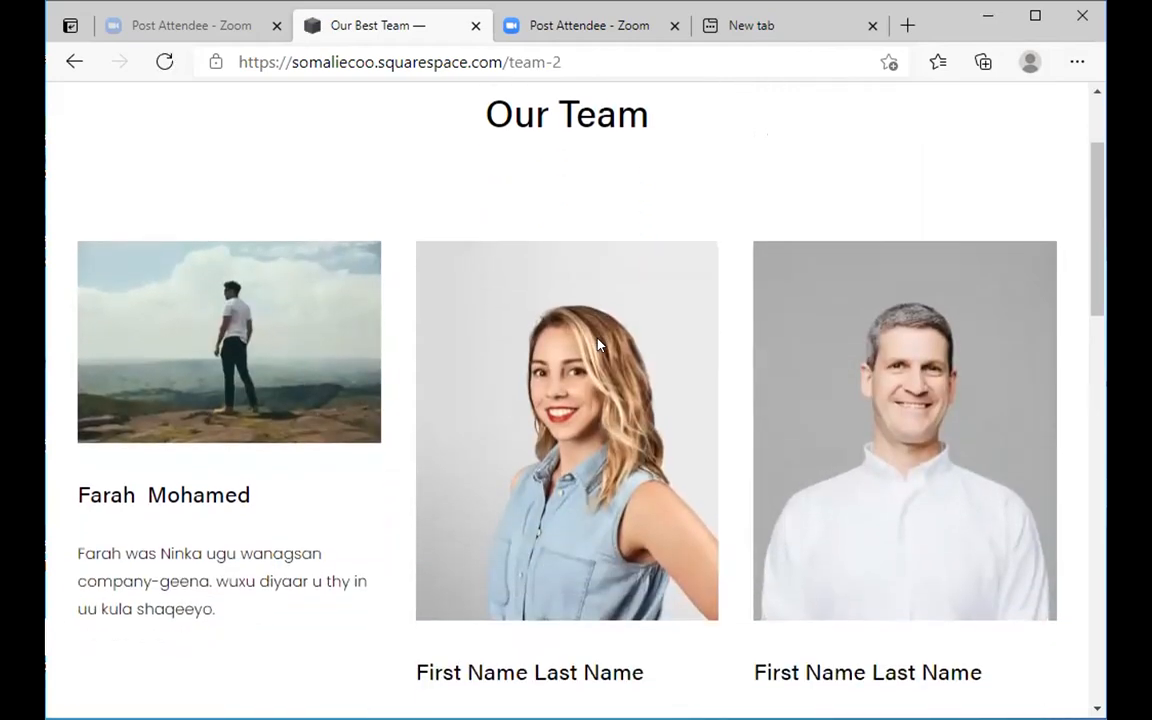
scroll(422, 355, down, 1)
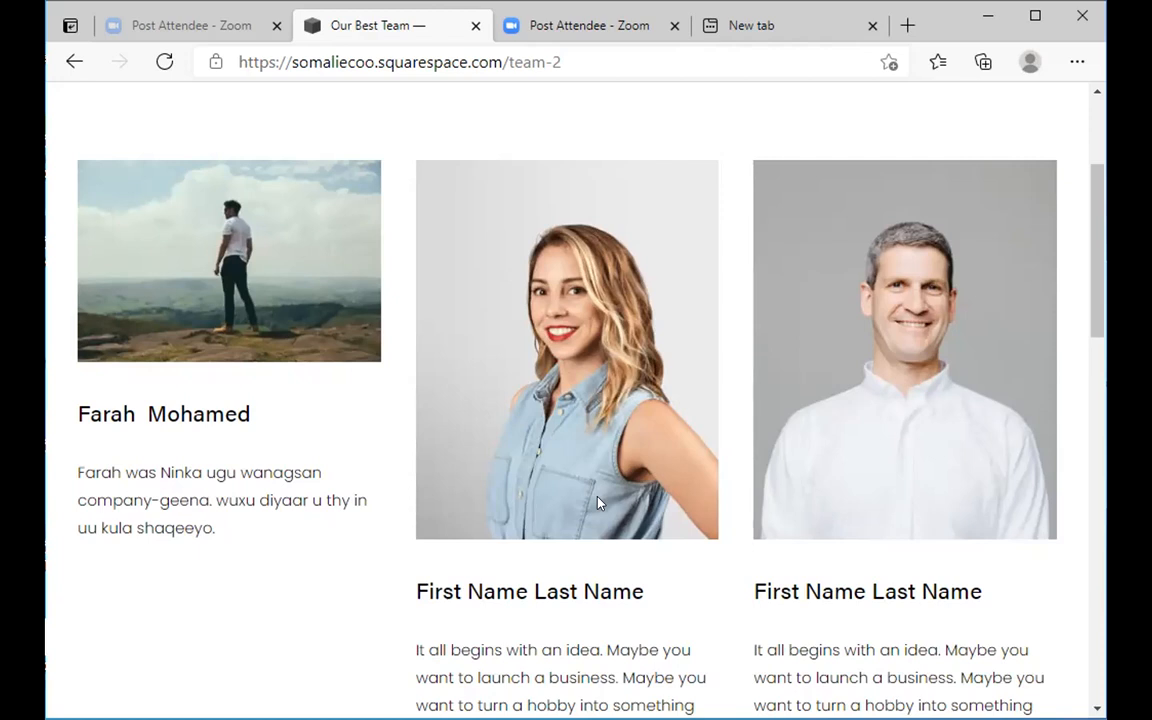
scroll(598, 503, up, 1)
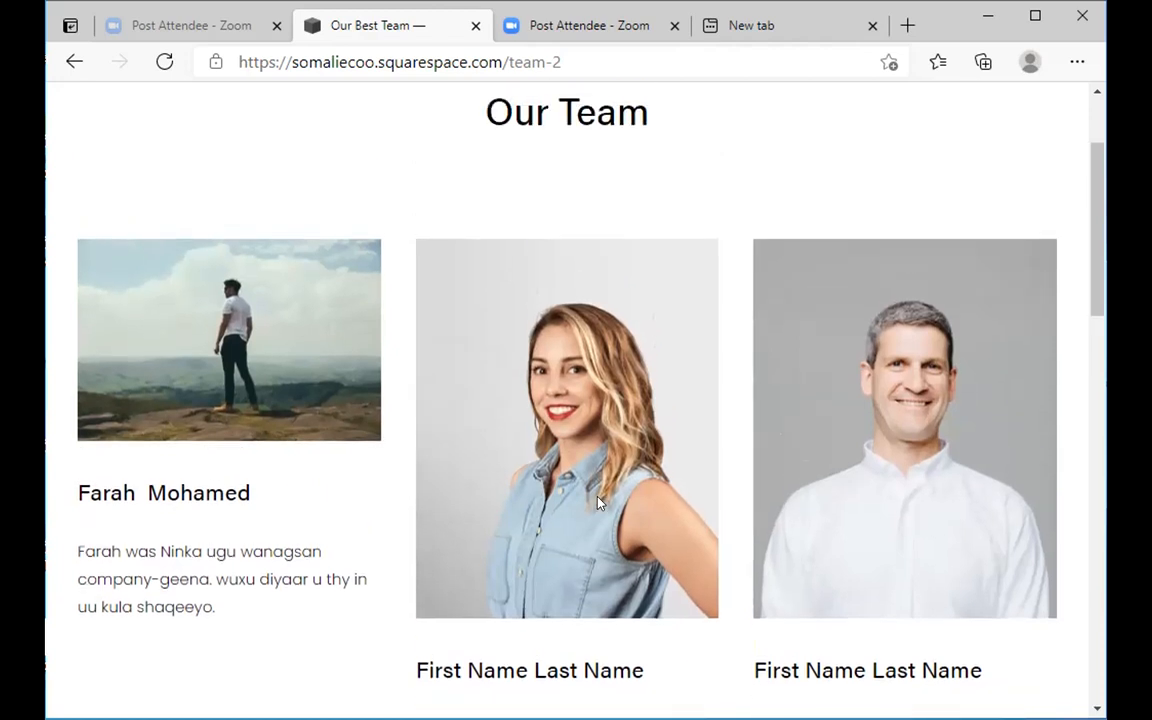
scroll(598, 503, down, 1)
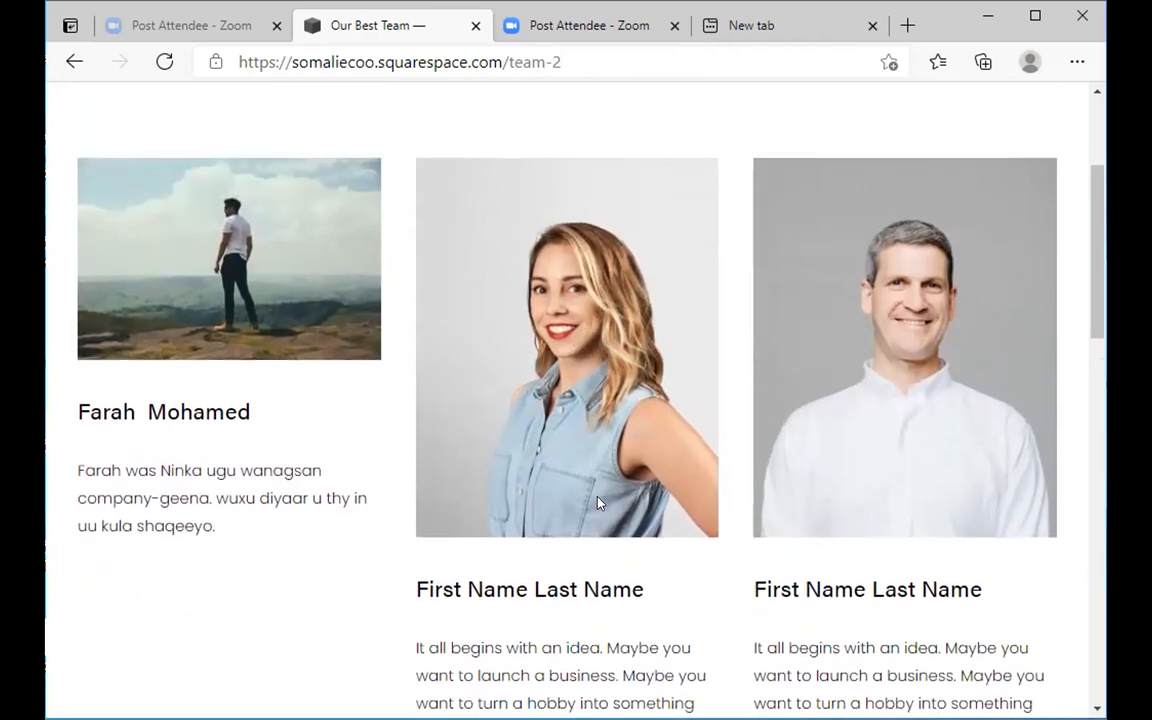
scroll(598, 503, up, 3)
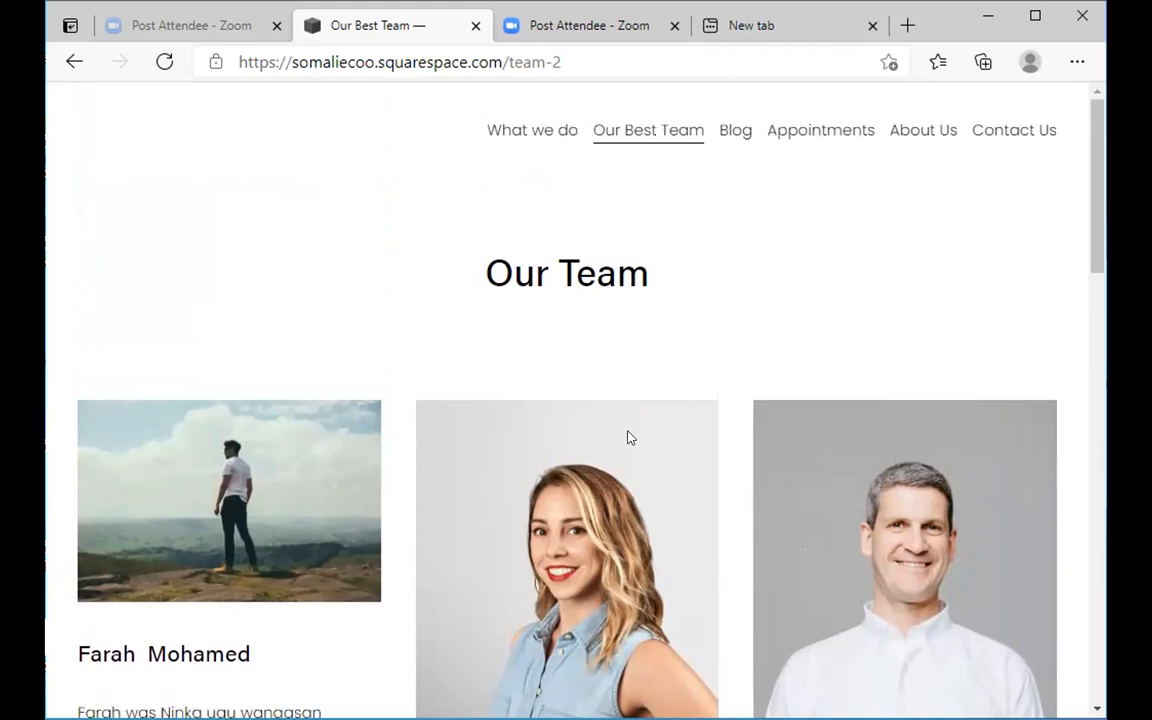
scroll(628, 437, down, 1)
scroll(628, 437, down, 8)
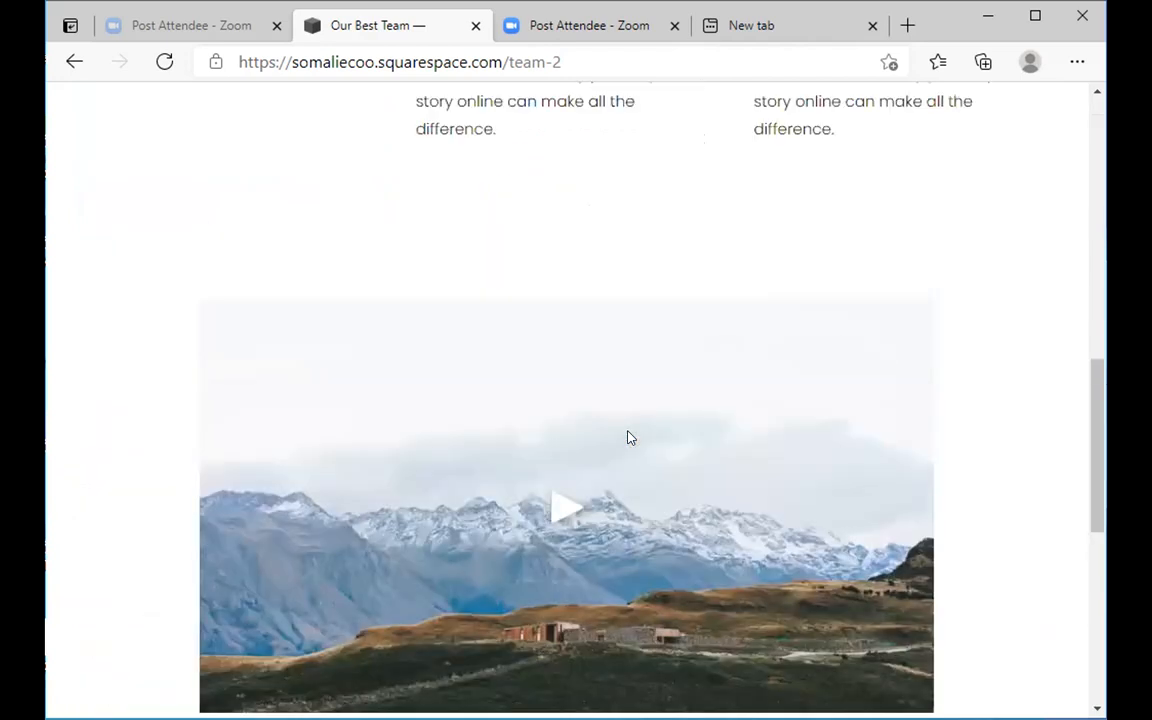
scroll(629, 437, down, 2)
scroll(629, 437, down, 1)
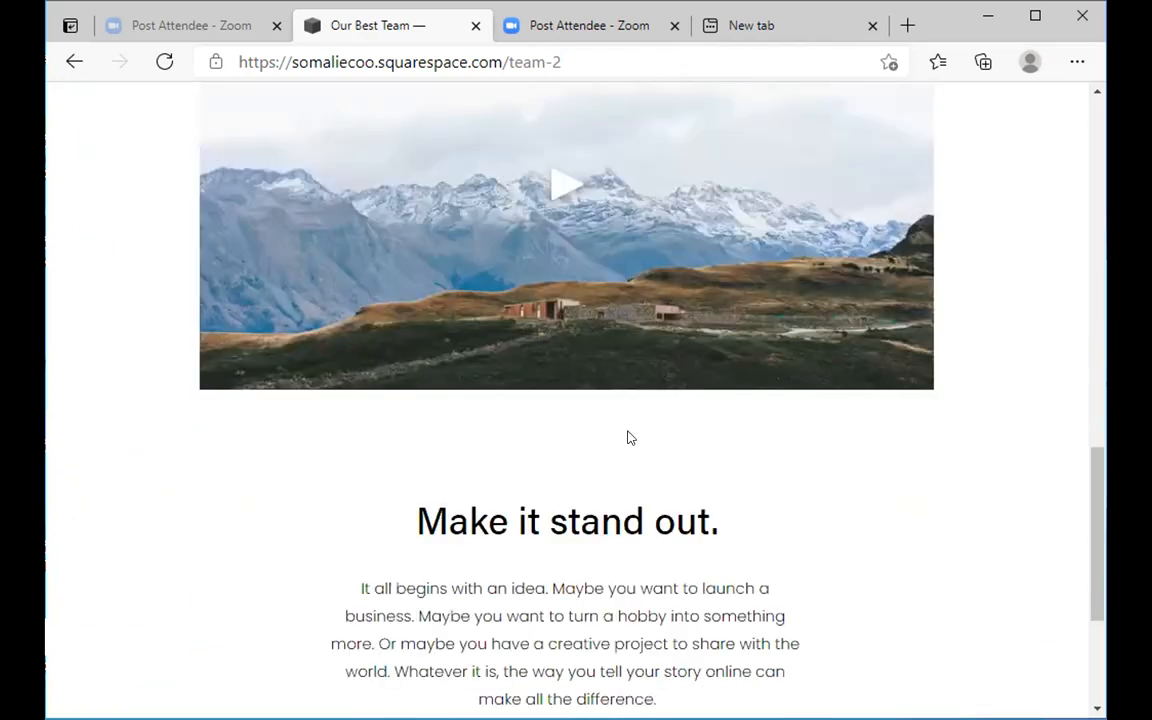
scroll(629, 438, up, 1)
scroll(629, 438, down, 2)
scroll(629, 438, up, 2)
scroll(629, 437, up, 2)
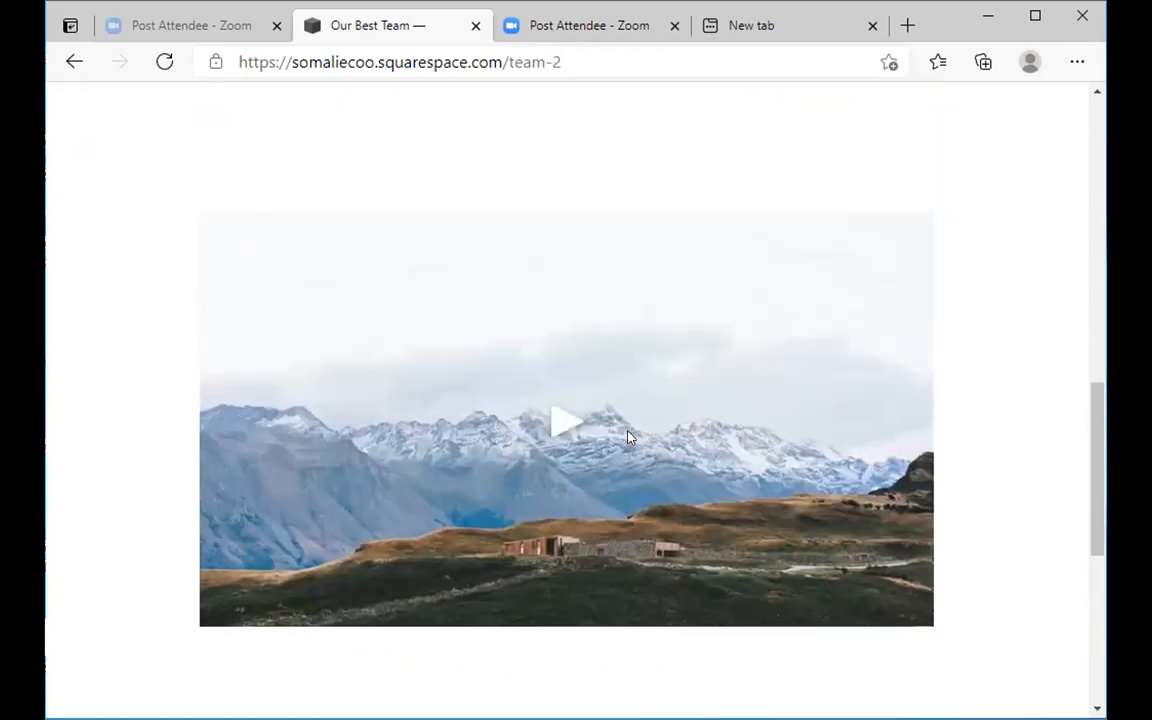
scroll(629, 437, down, 1)
scroll(629, 437, down, 1)
scroll(629, 437, down, 2)
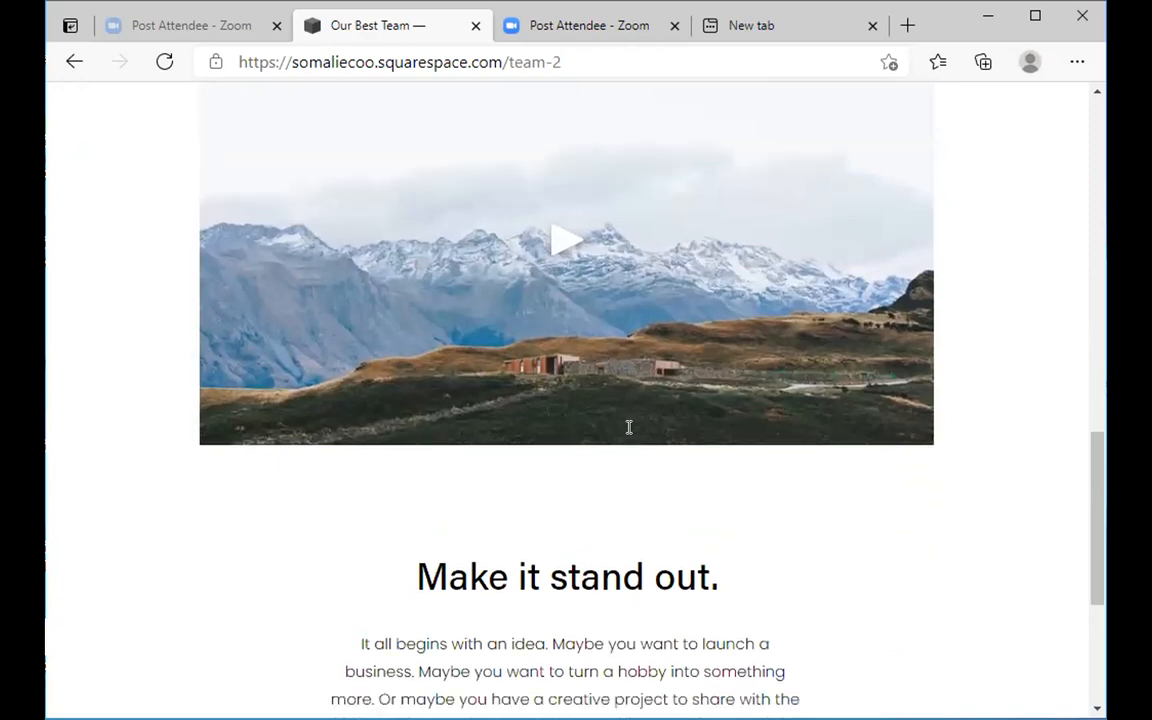
scroll(630, 438, up, 3)
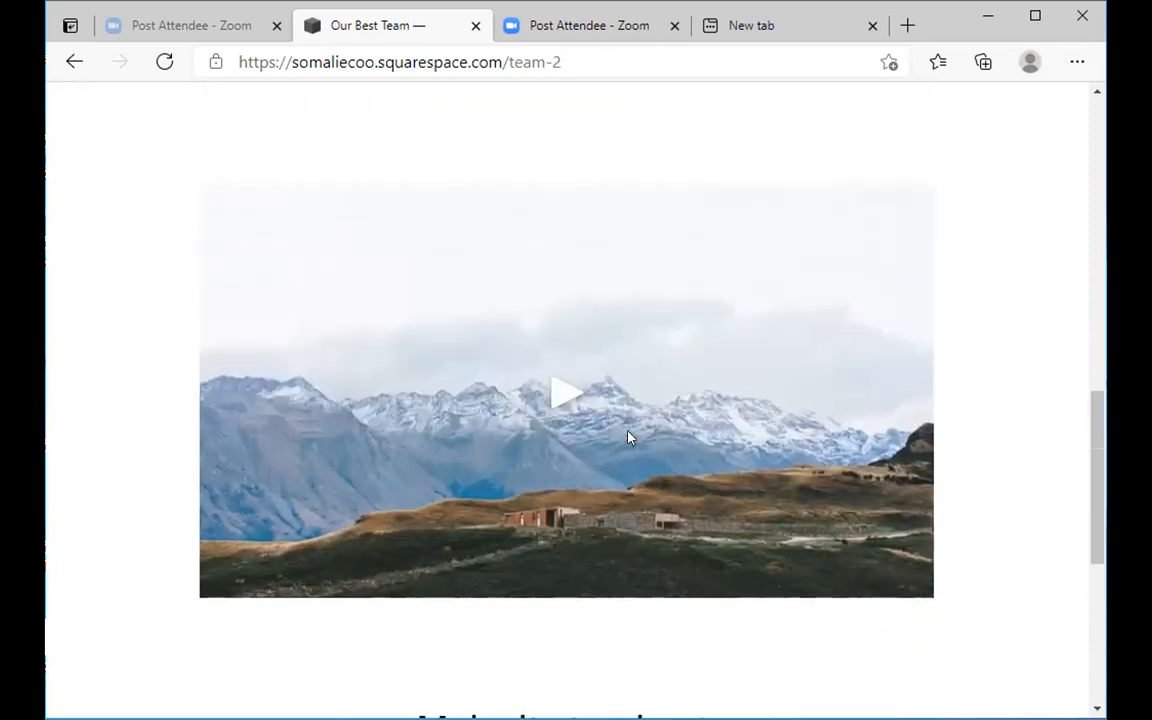
scroll(630, 438, up, 2)
scroll(629, 437, up, 1)
scroll(840, 165, up, 5)
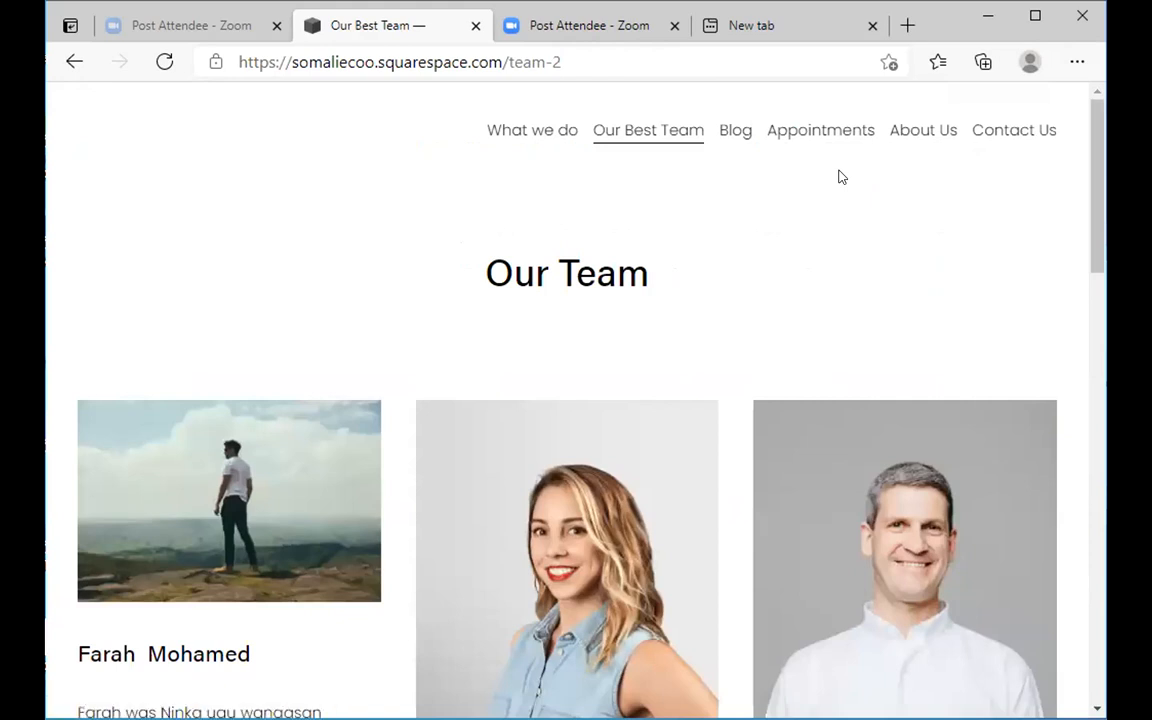
- Look through the Blog page, then go to the Appointments page
click(735, 130)
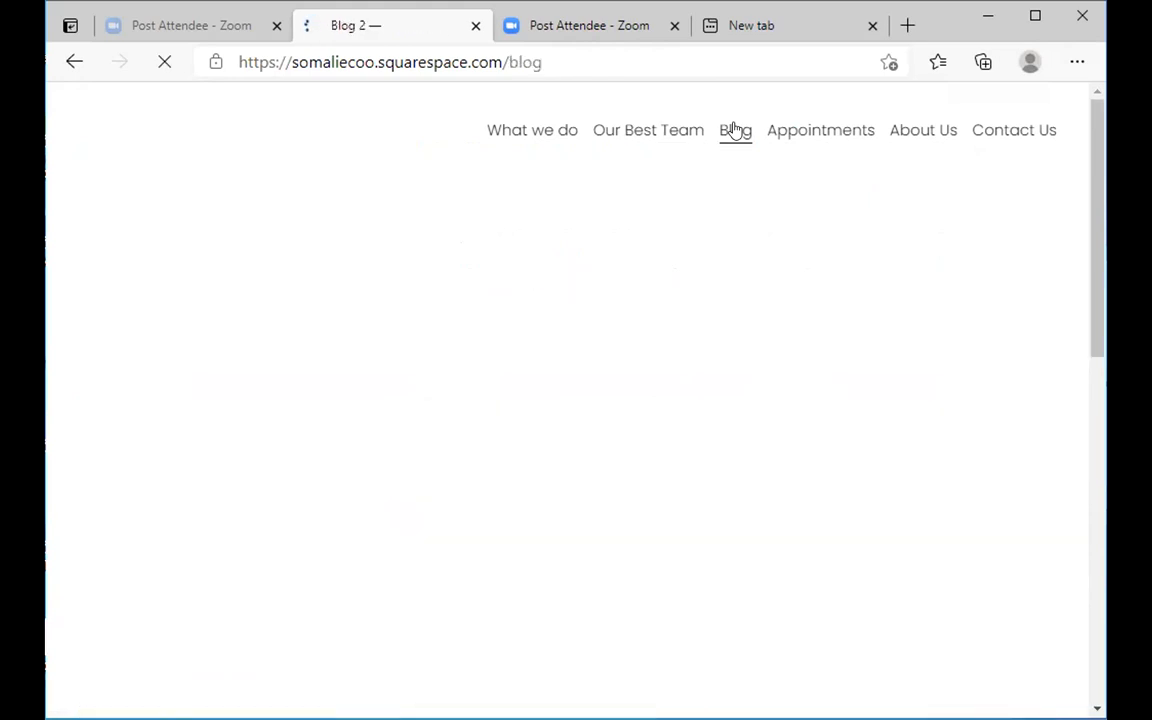
scroll(555, 437, down, 1)
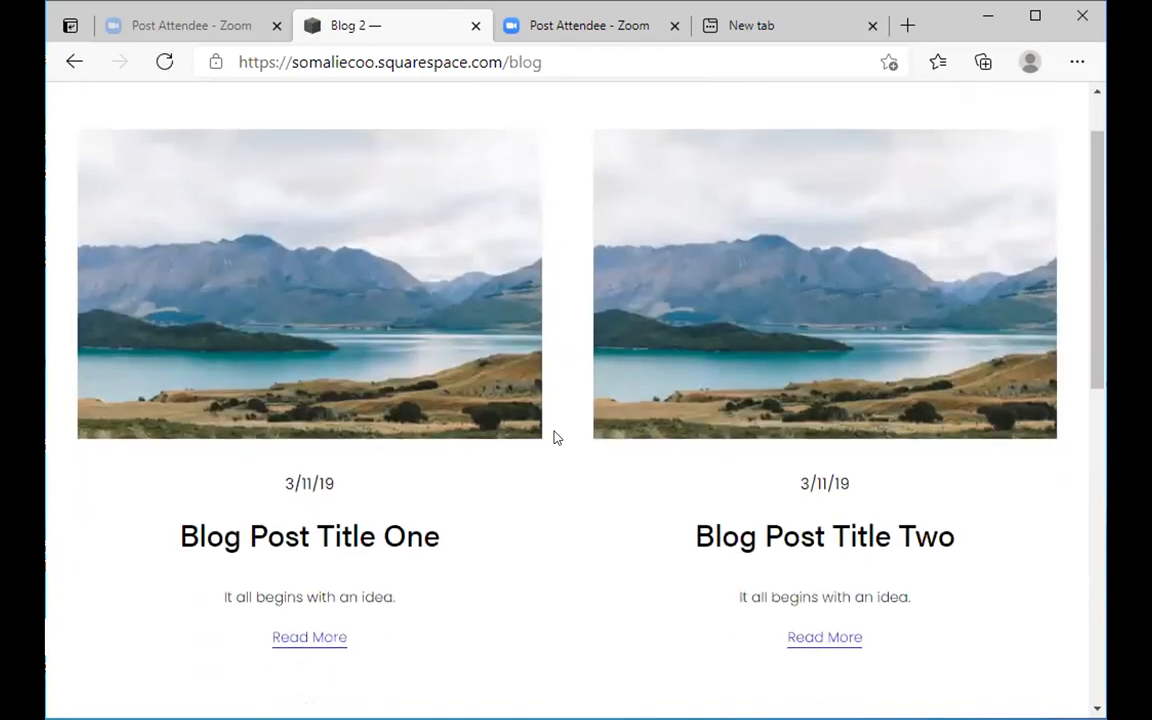
scroll(557, 437, down, 5)
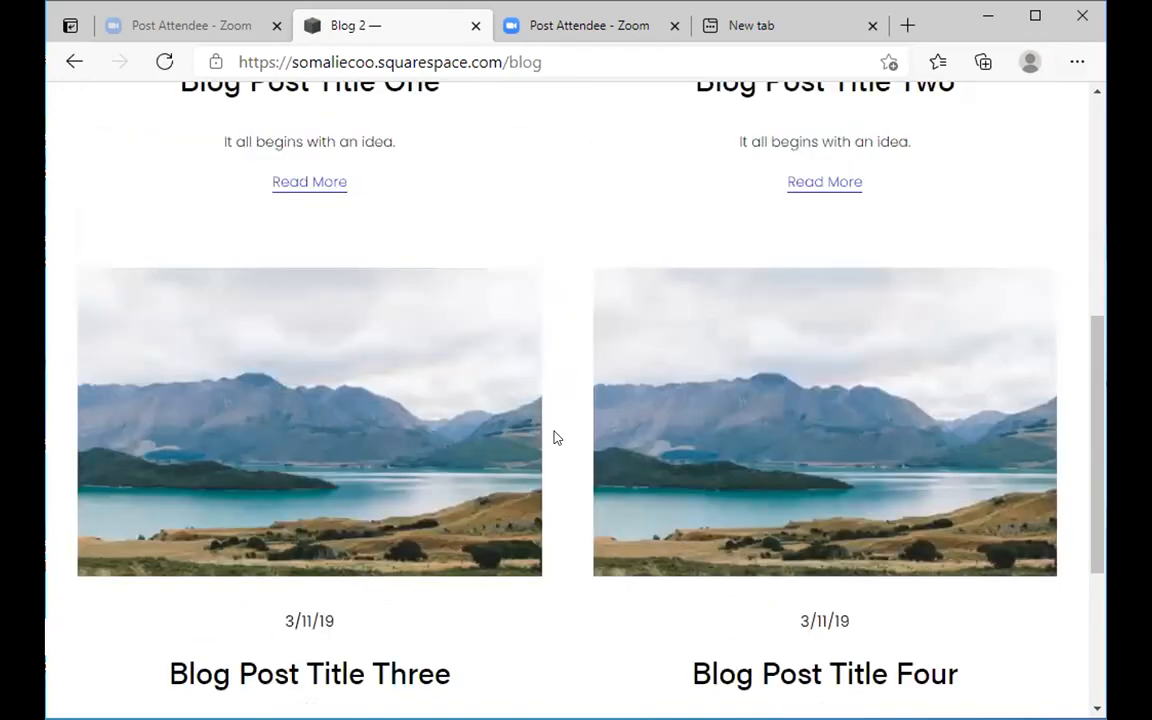
scroll(557, 437, up, 4)
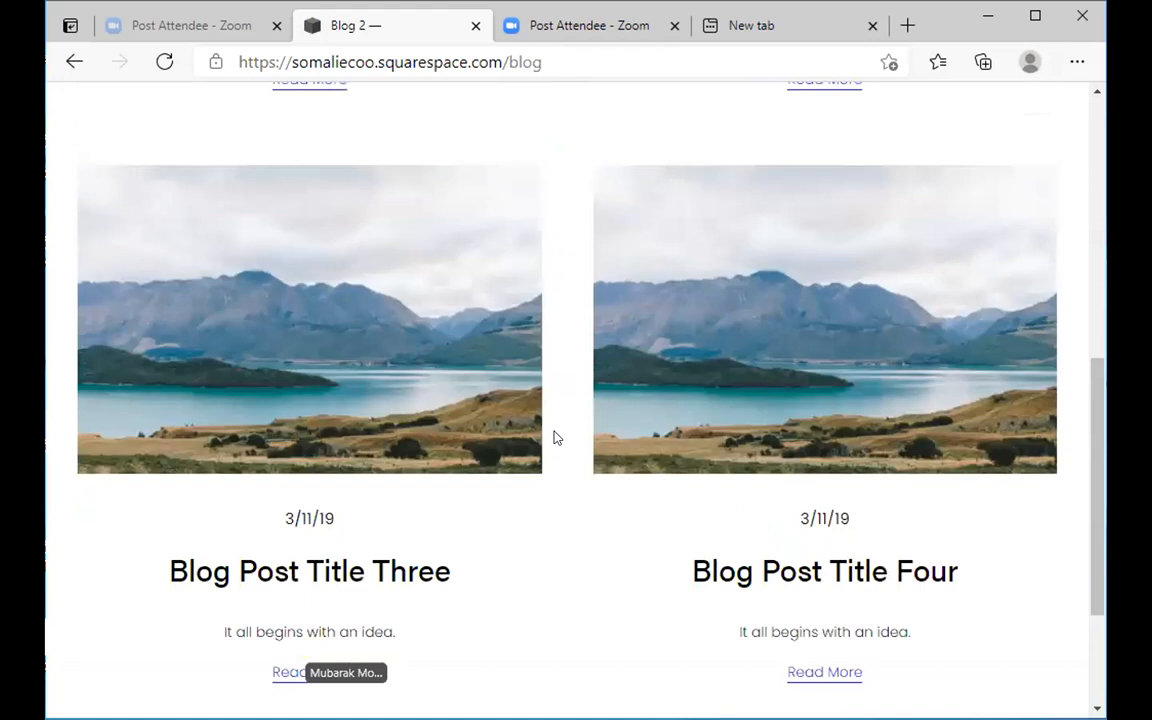
scroll(557, 437, up, 4)
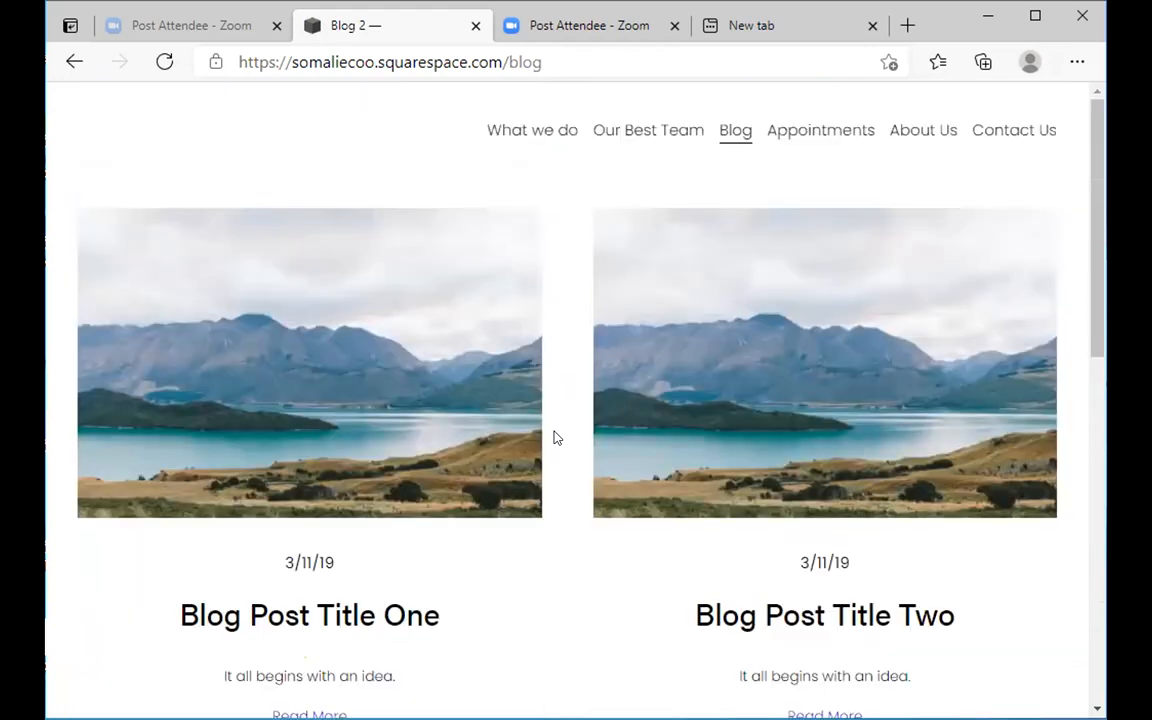
click(815, 141)
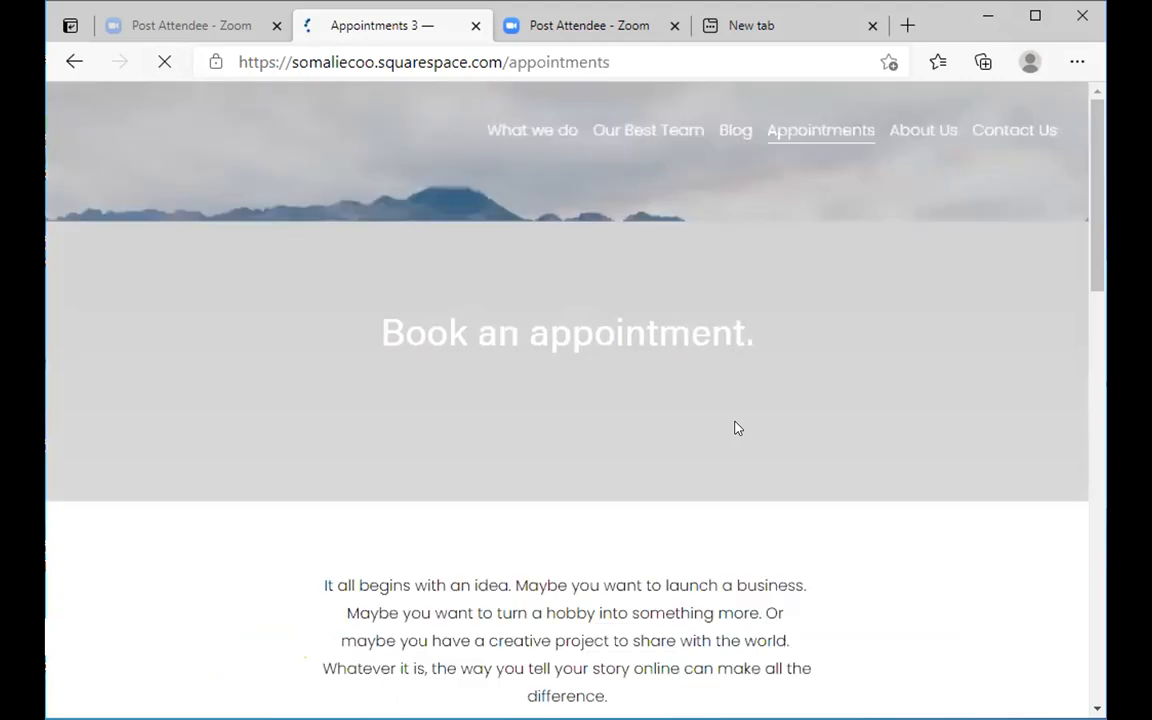
- Browse the Choose Appointment list and reveal more times, including later August dates
scroll(735, 428, down, 1)
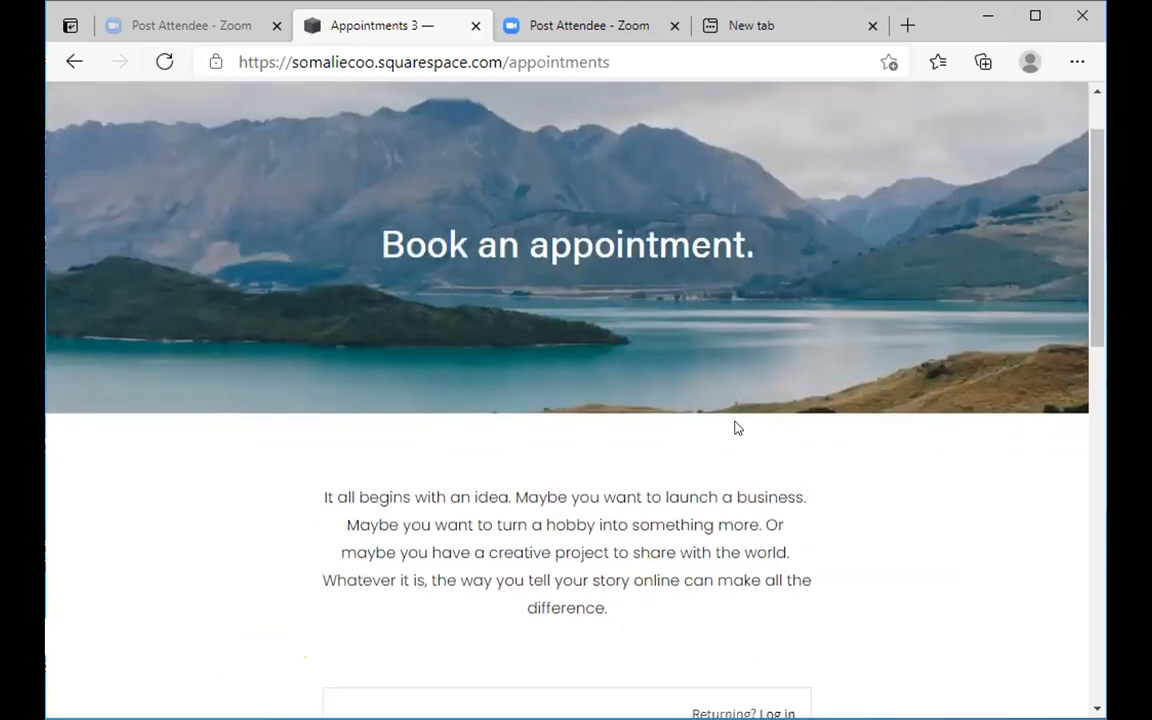
scroll(735, 428, down, 8)
scroll(735, 428, up, 1)
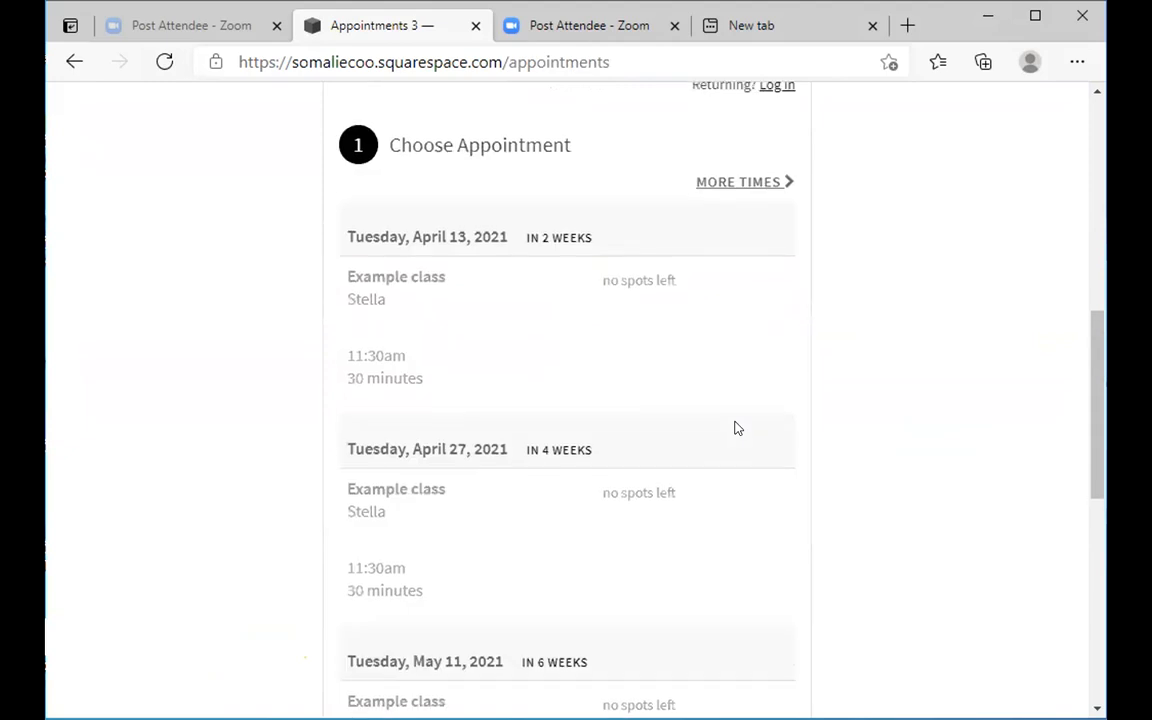
scroll(735, 428, up, 1)
scroll(735, 428, down, 1)
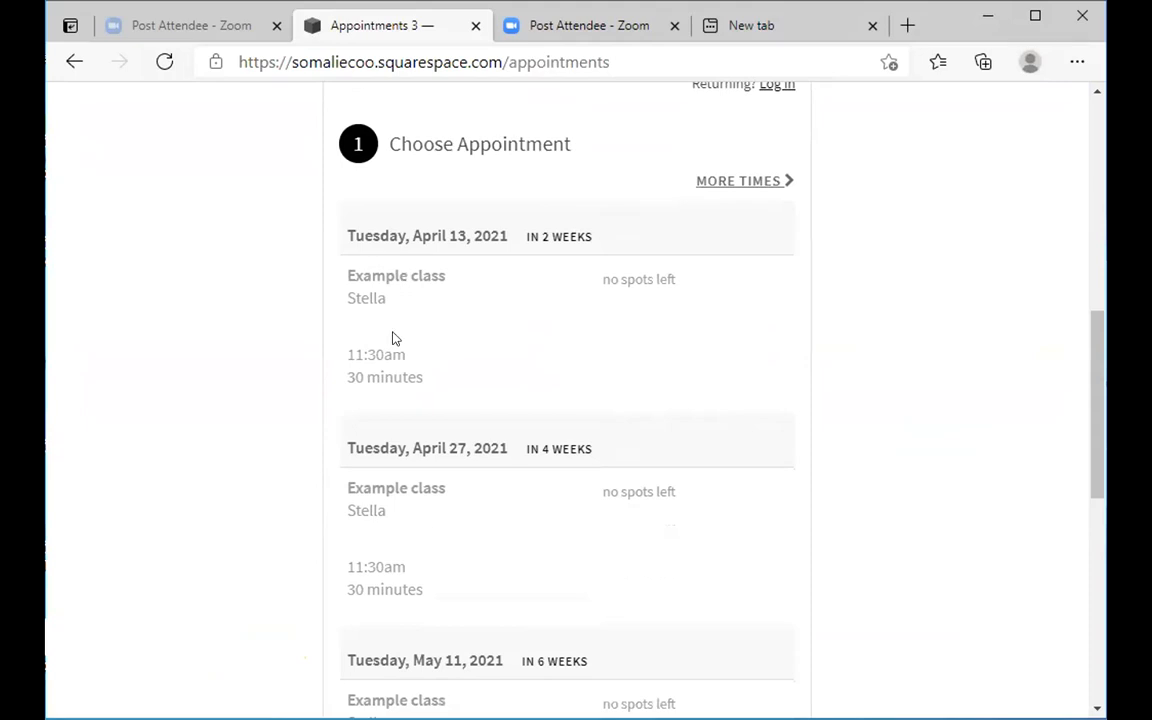
double_click(413, 275)
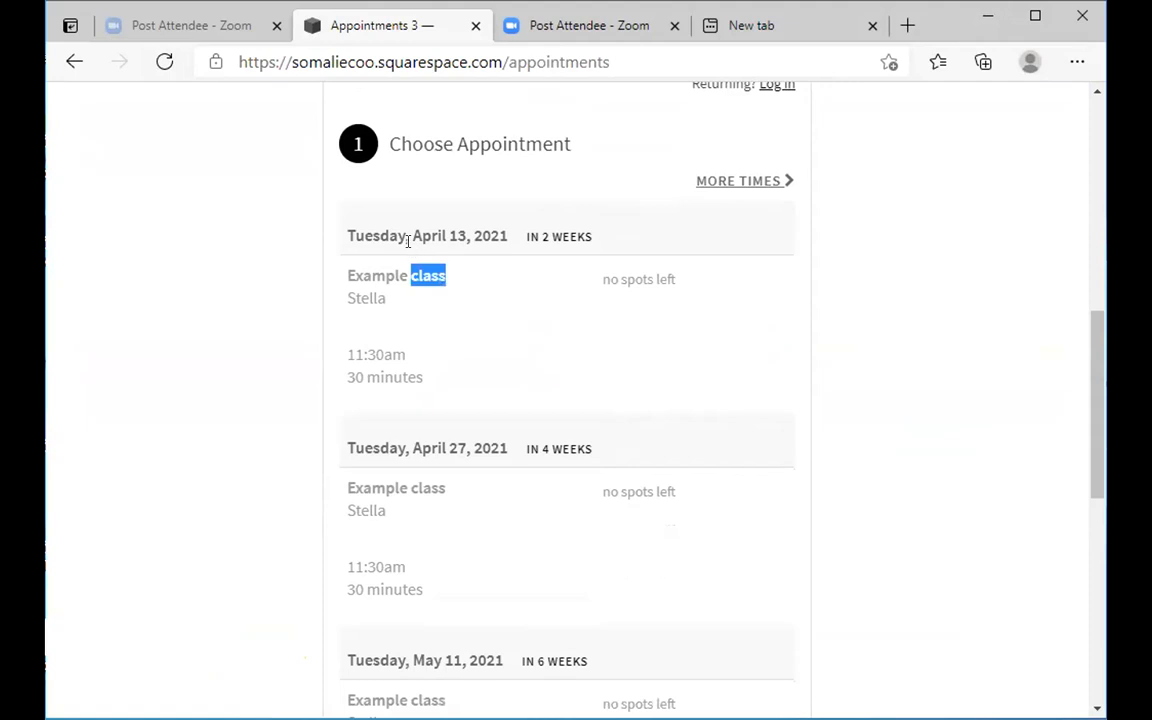
click(398, 233)
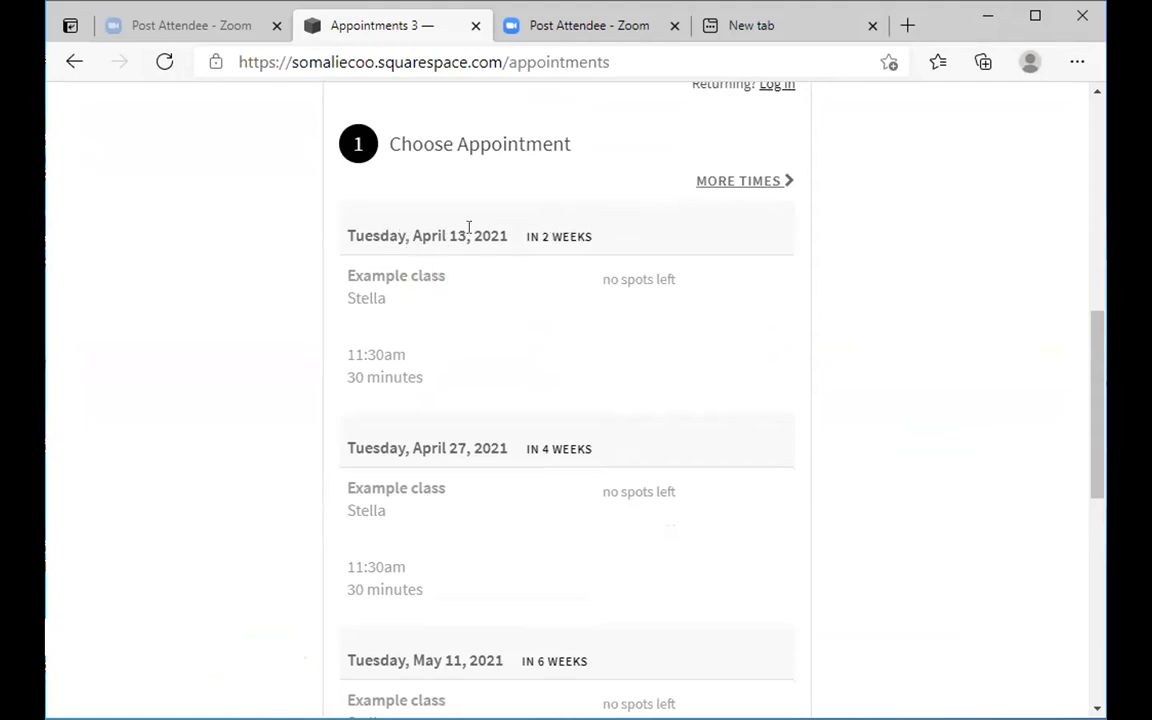
click(742, 180)
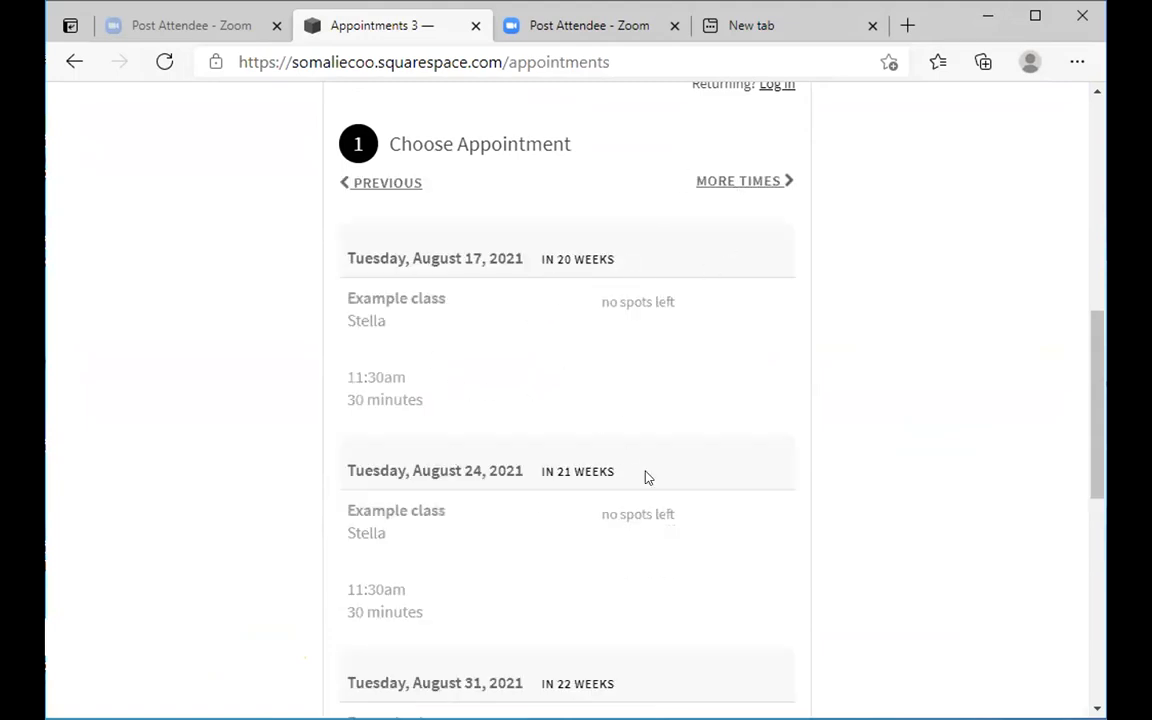
- Return to the top of the Appointments page and go to About Us
scroll(645, 478, down, 4)
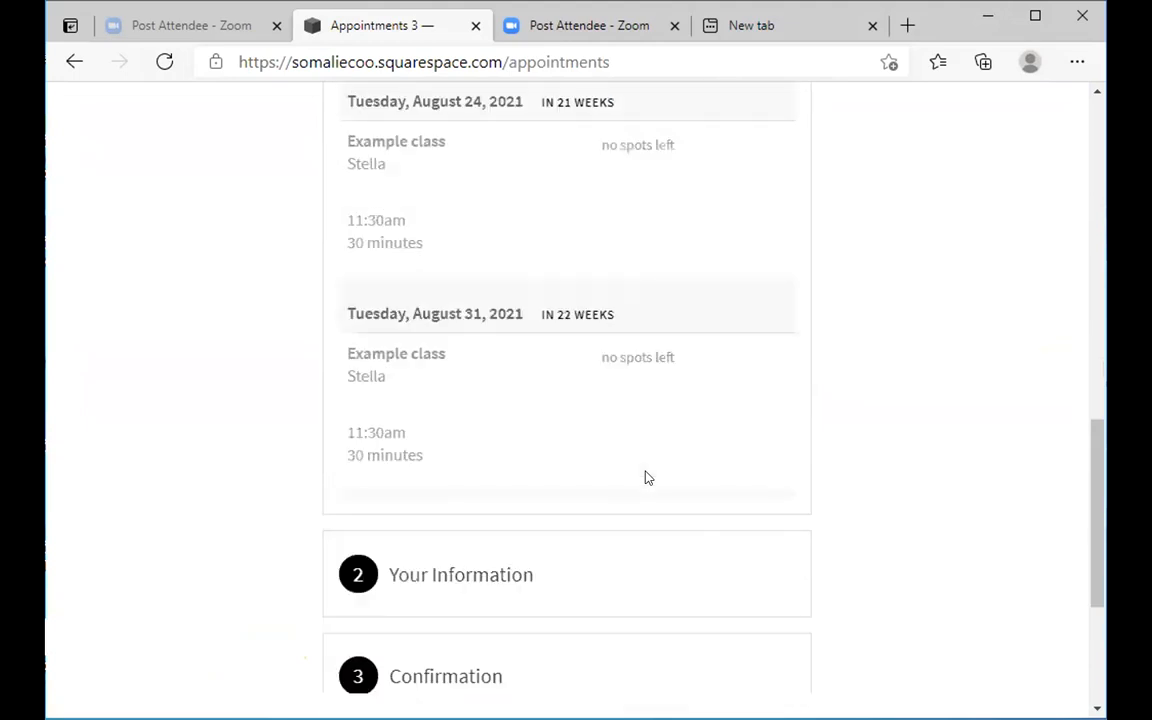
scroll(645, 478, up, 4)
scroll(651, 476, up, 3)
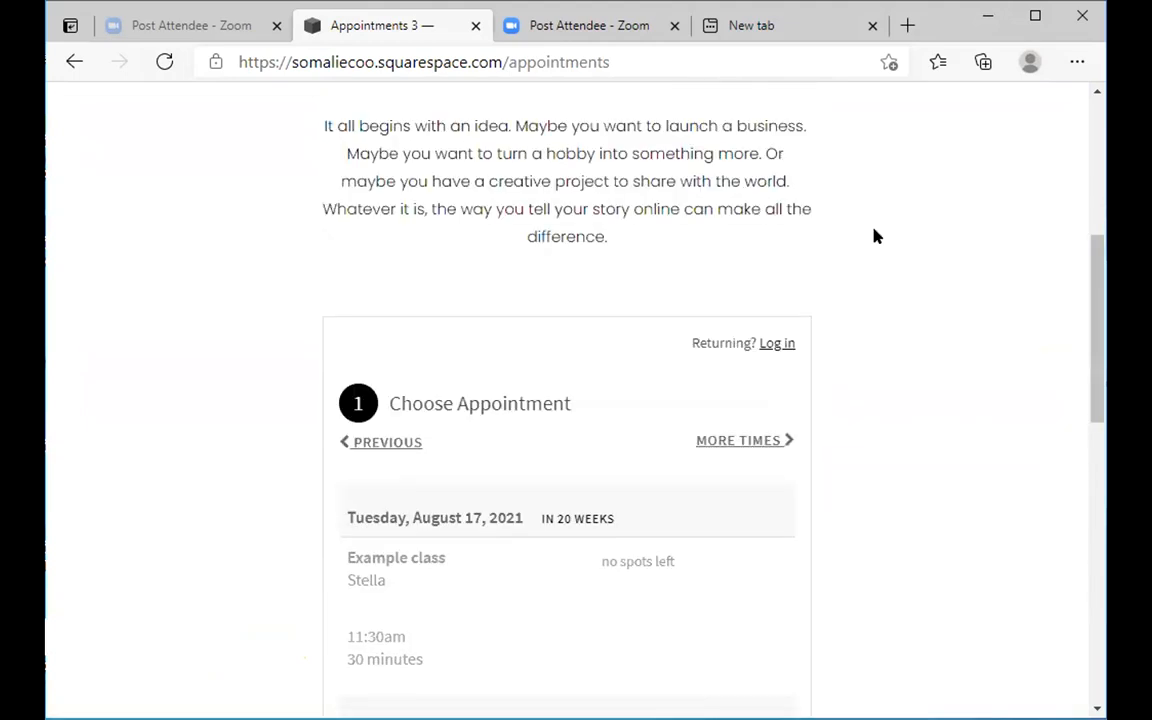
scroll(830, 125, up, 5)
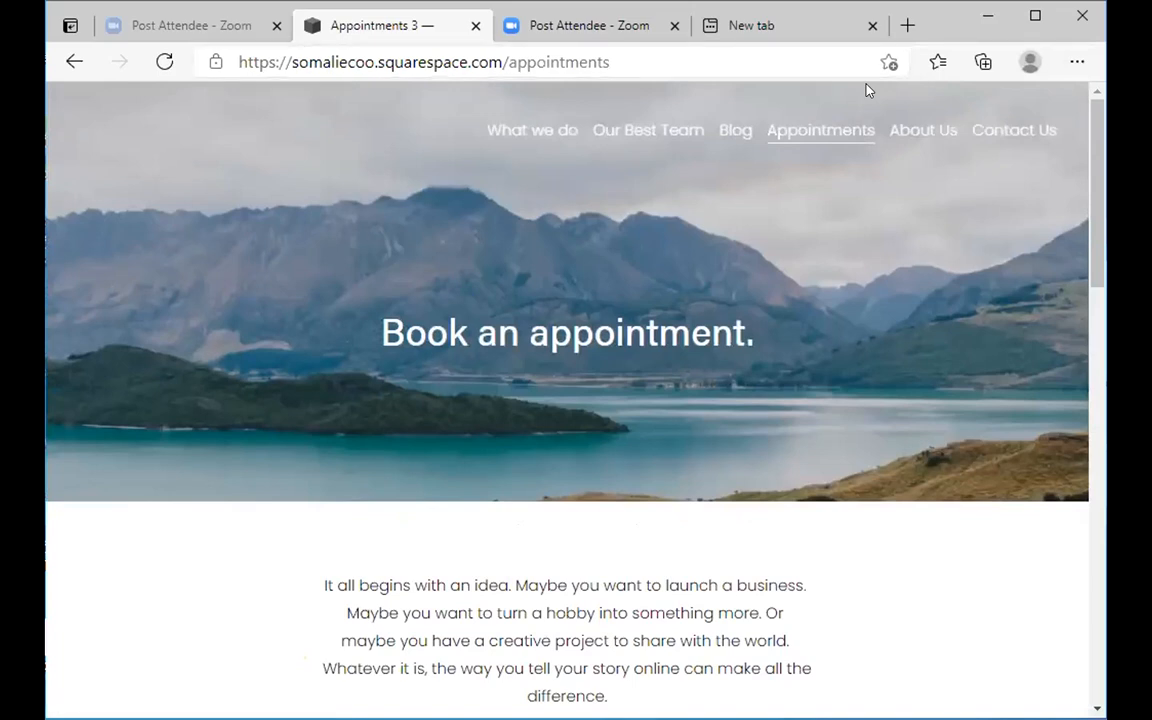
click(922, 132)
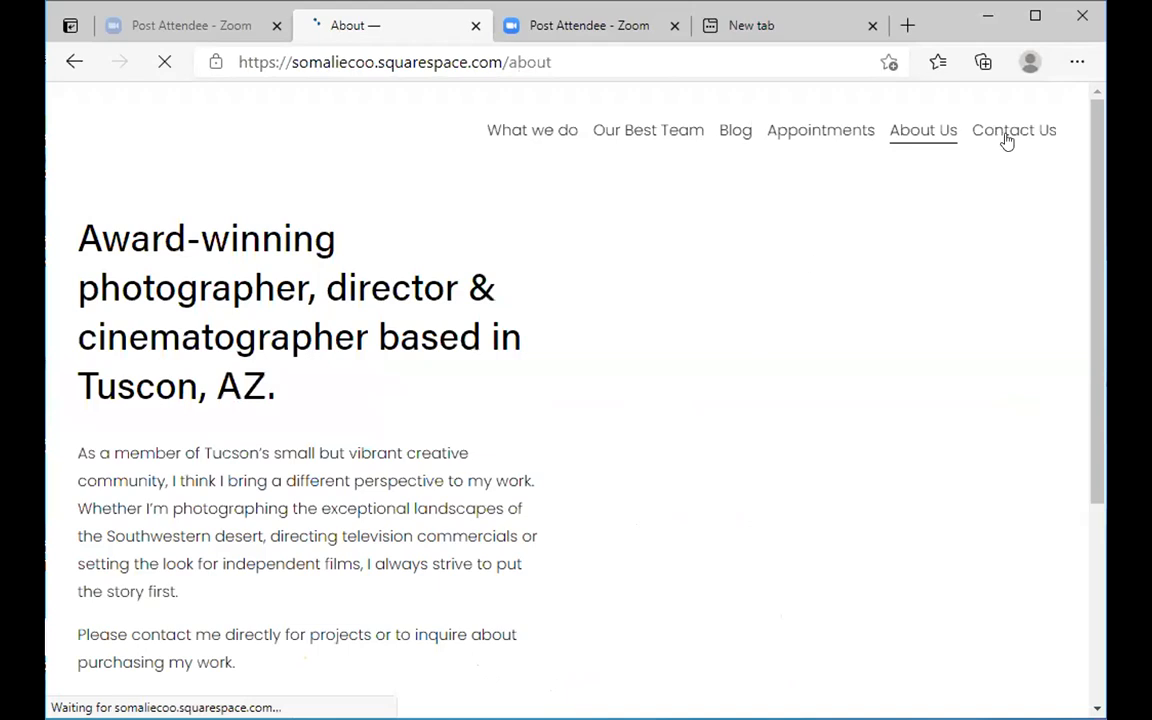
- Scroll over the About Us page and go to the Contact Us page
scroll(1007, 142, down, 2)
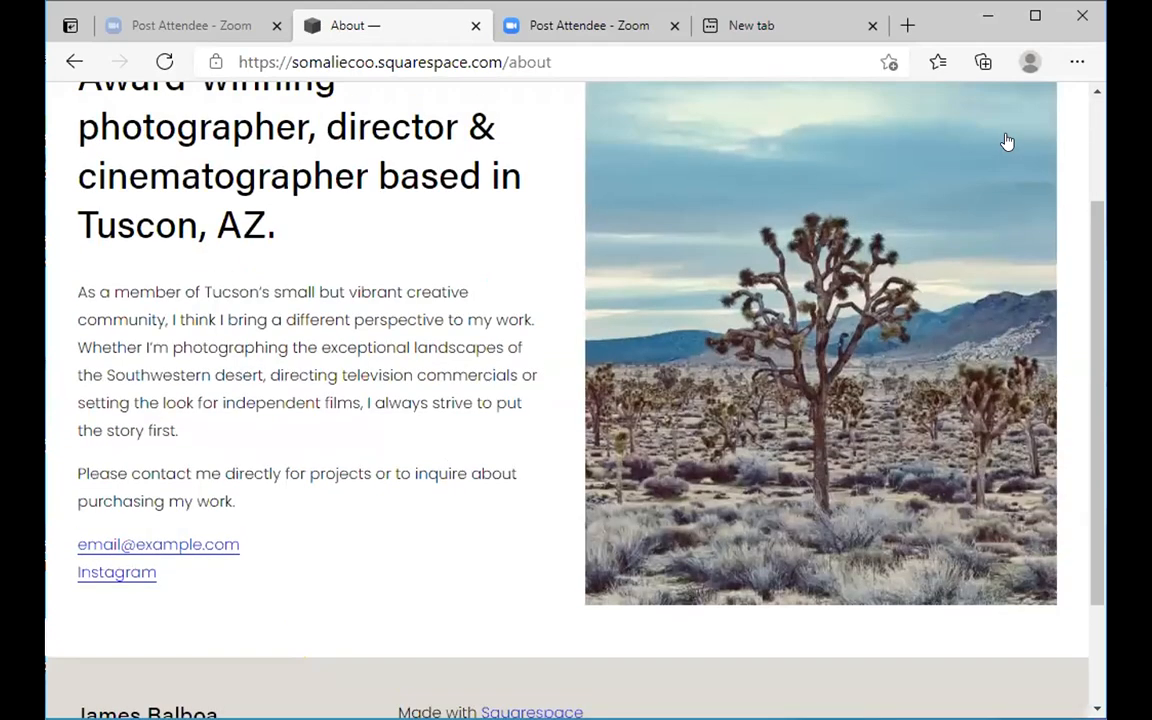
scroll(1007, 142, up, 2)
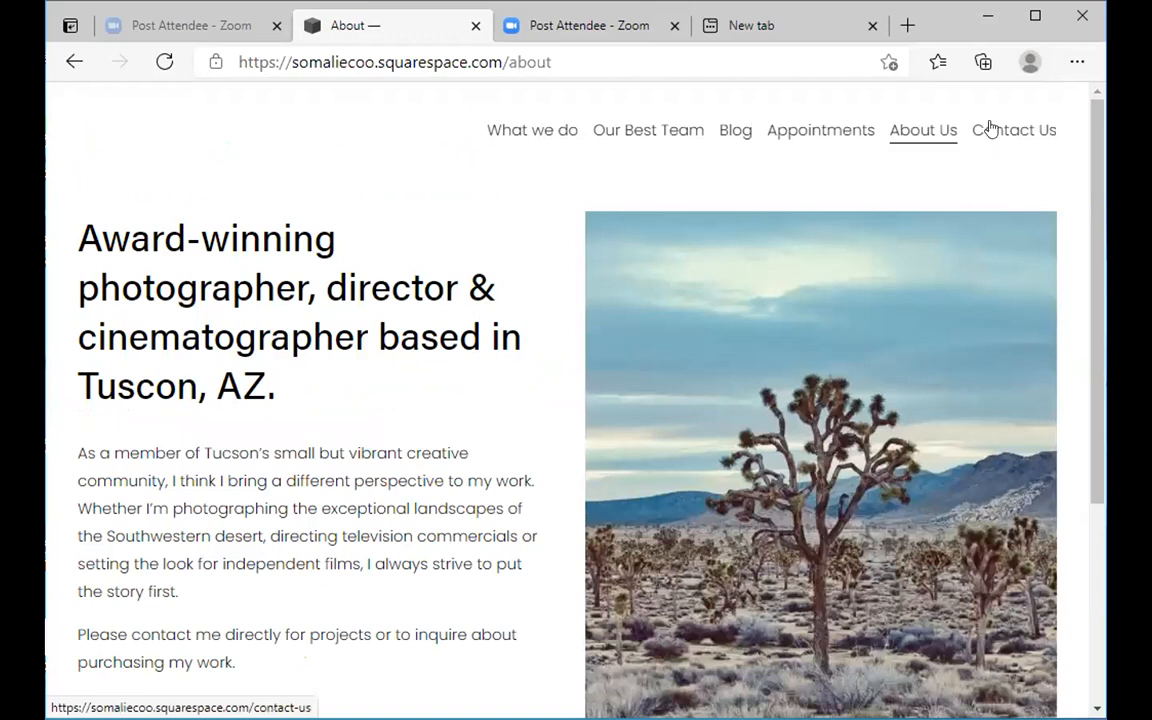
click(989, 129)
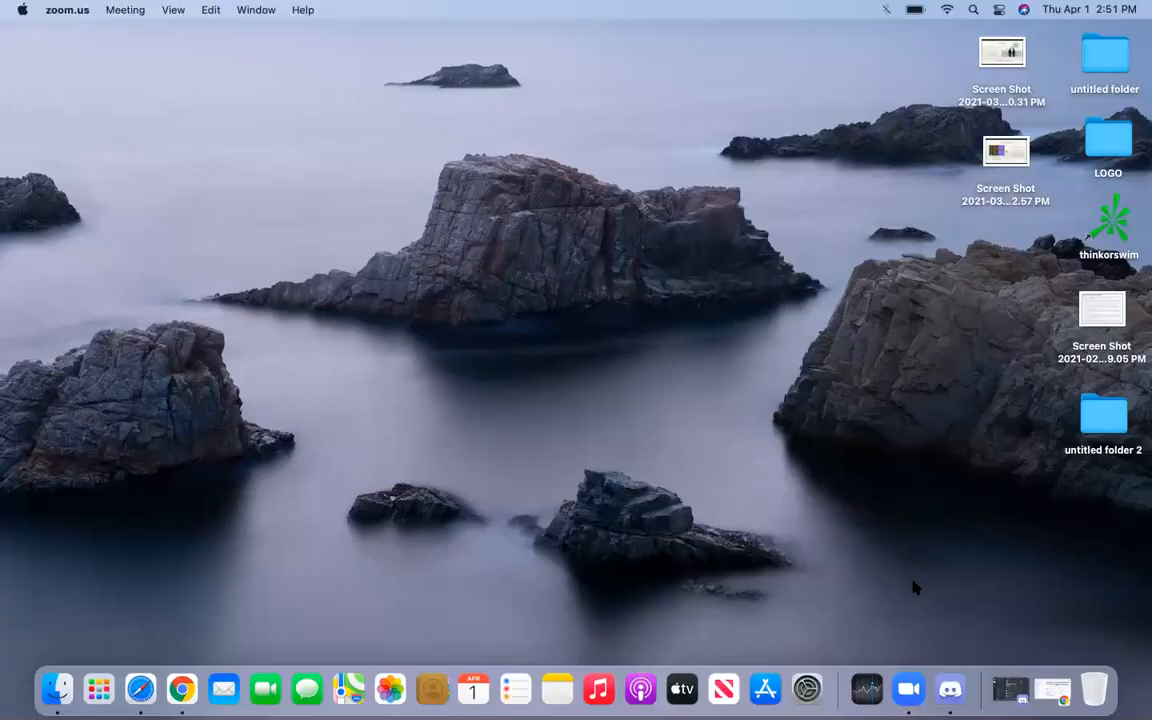
- Open the Contact Us page in Safari's site editor and try selecting its social links block
click(140, 689)
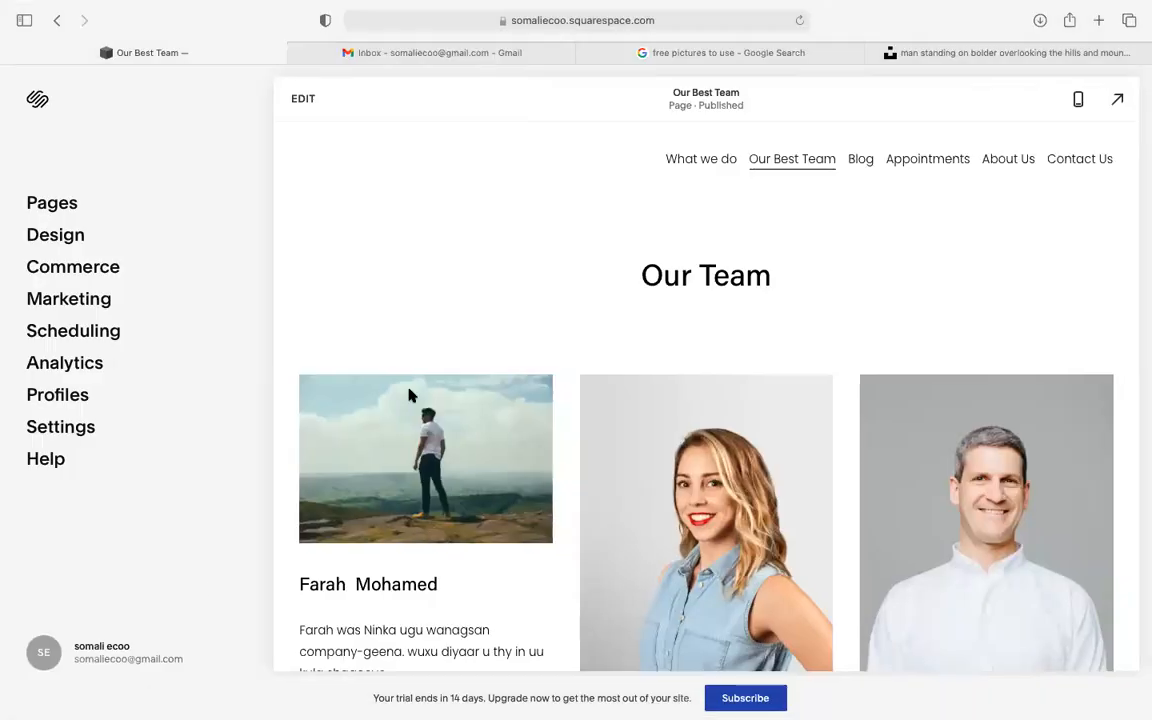
click(1066, 160)
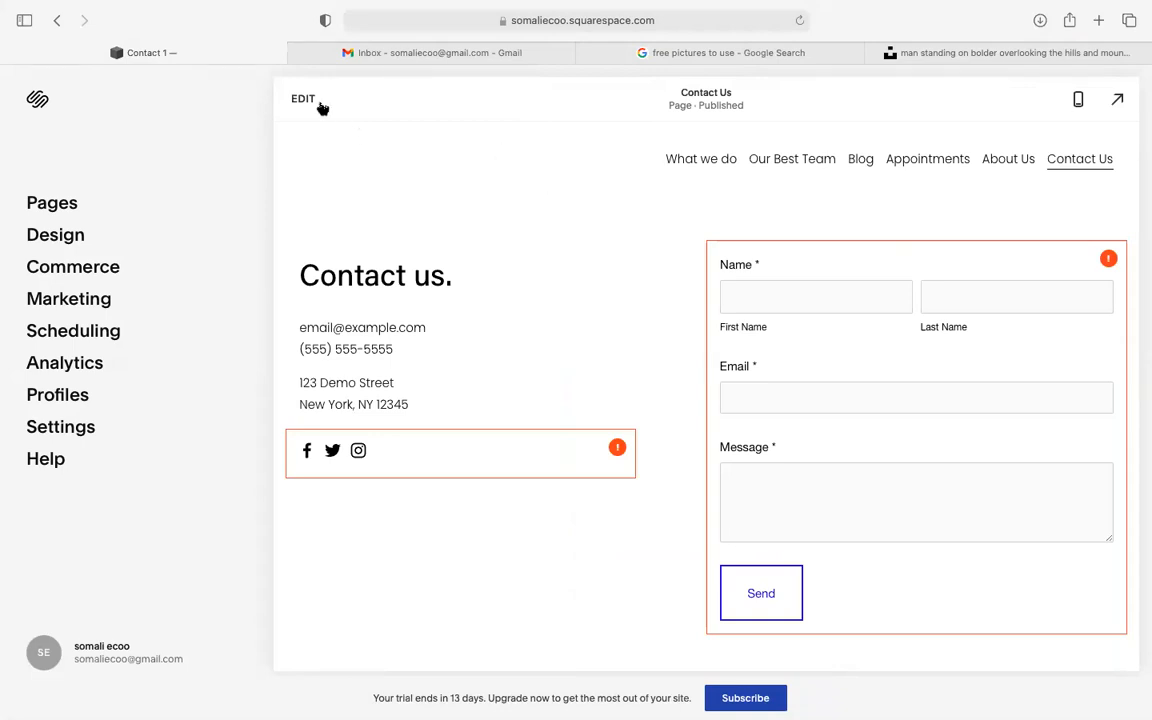
click(304, 99)
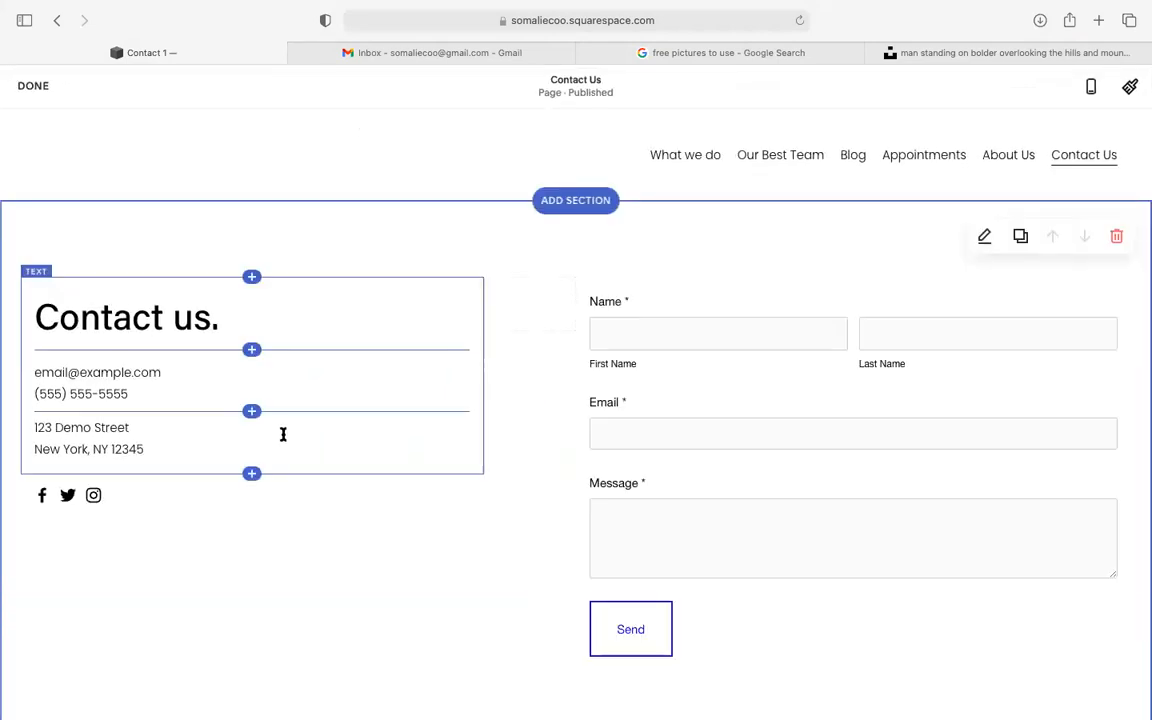
click(318, 424)
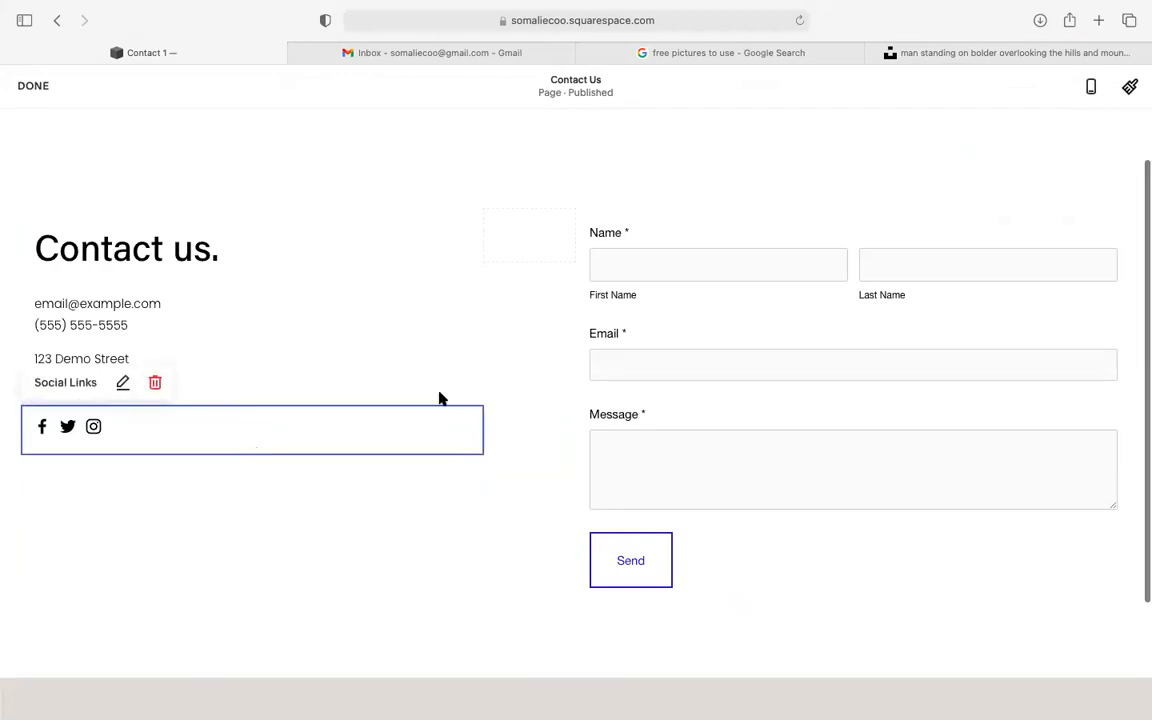
click(679, 263)
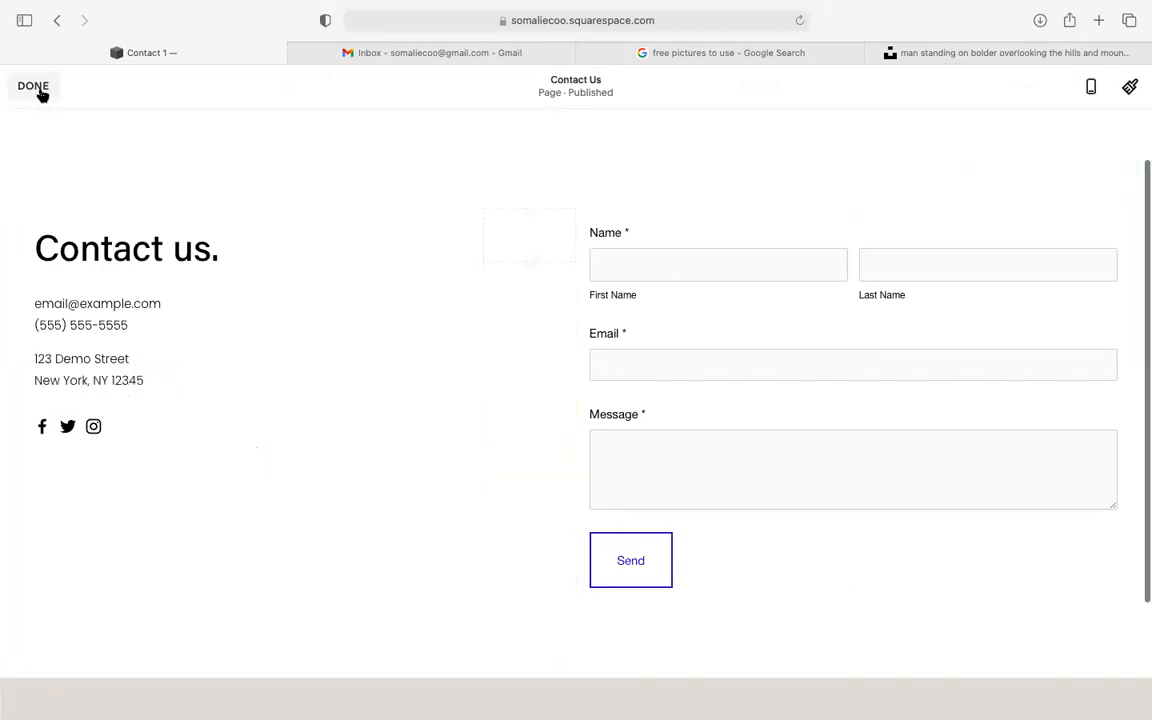
click(40, 89)
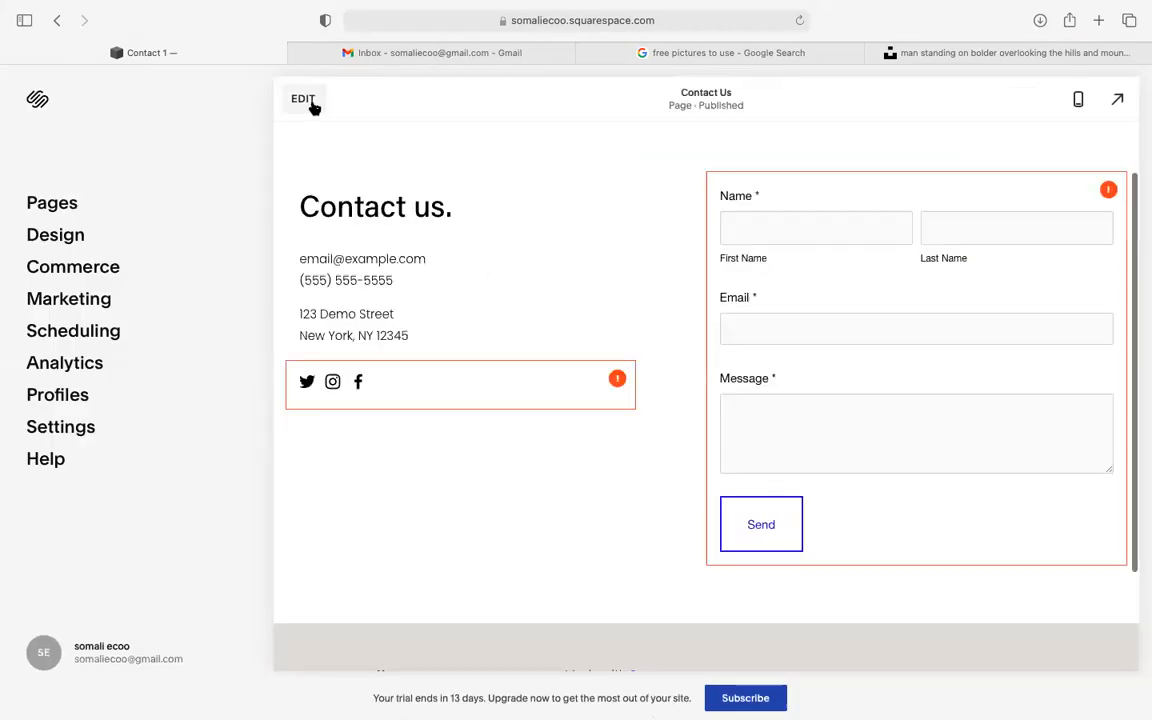
- Inspect the Social Links settings and the section's Background options, then exit editing unchanged
click(303, 100)
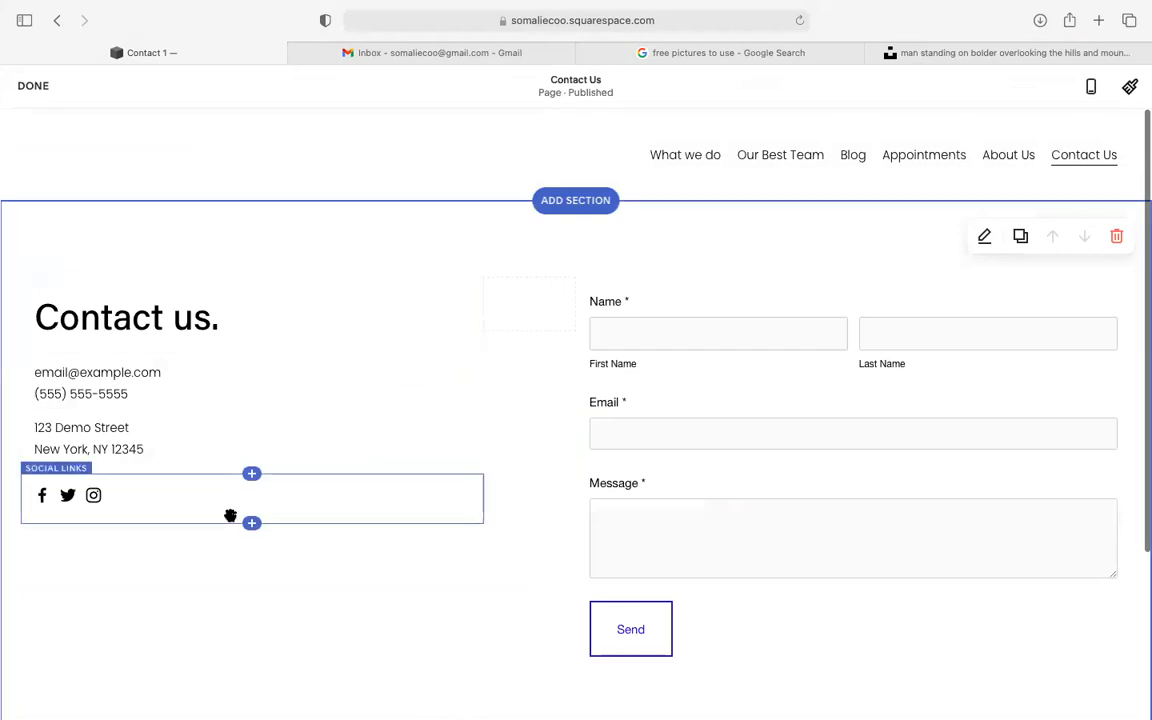
click(231, 514)
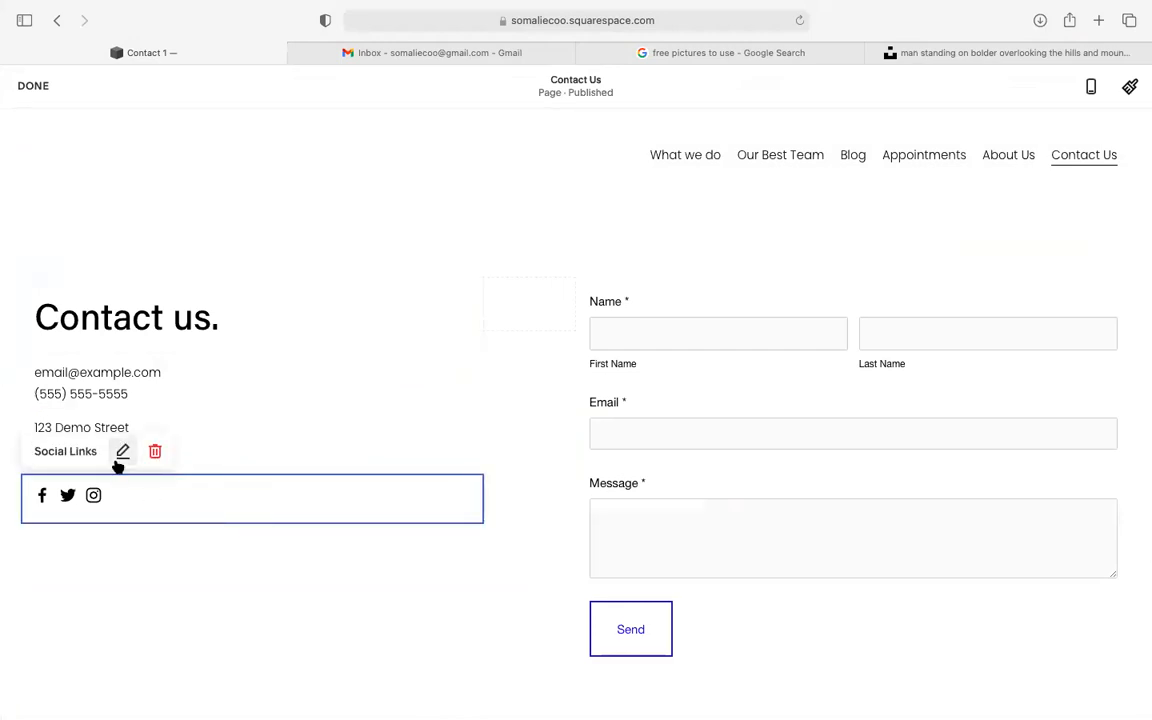
click(119, 457)
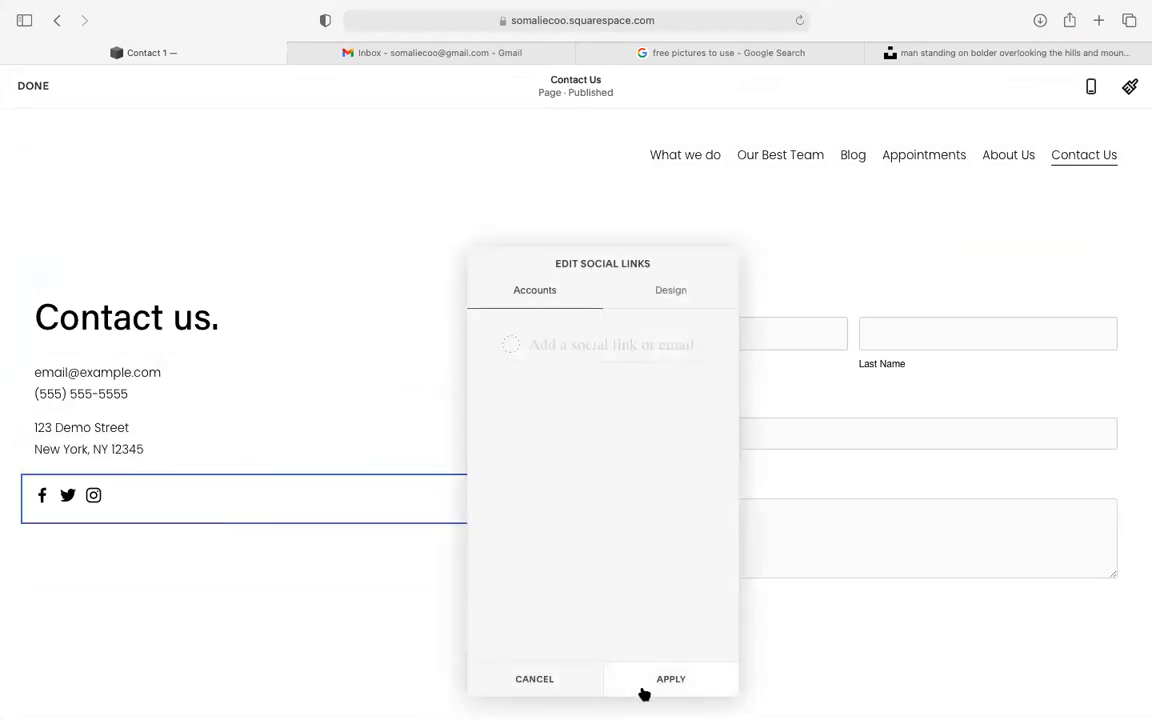
click(660, 680)
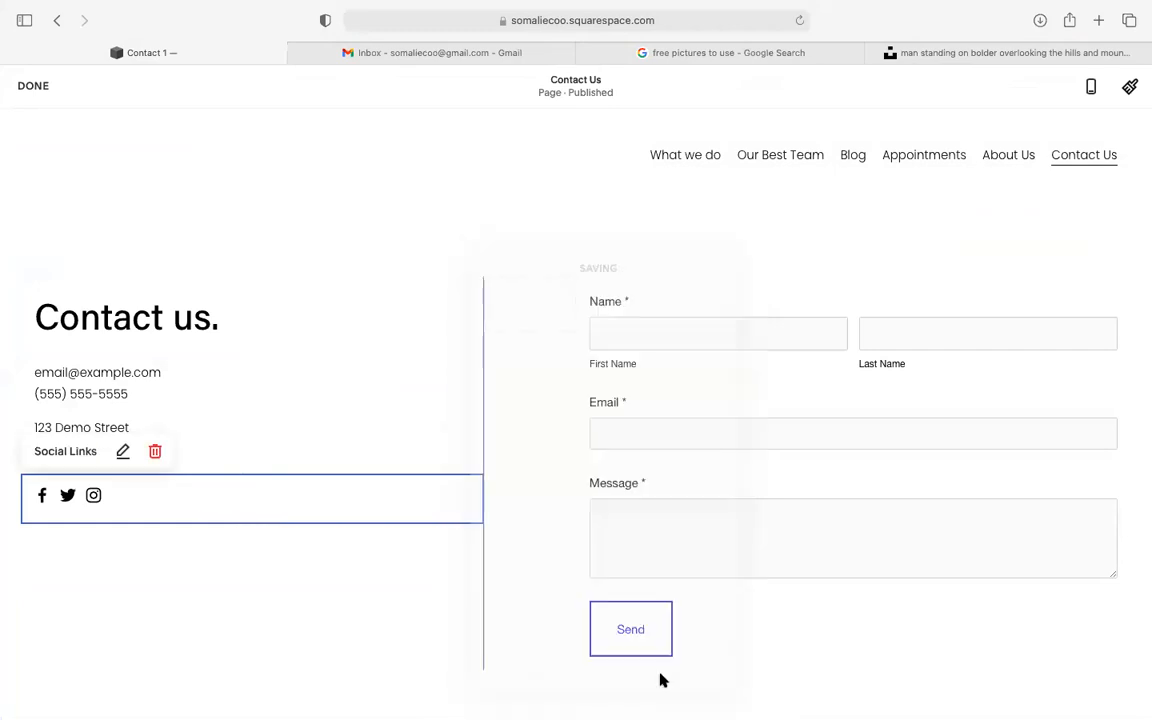
click(690, 328)
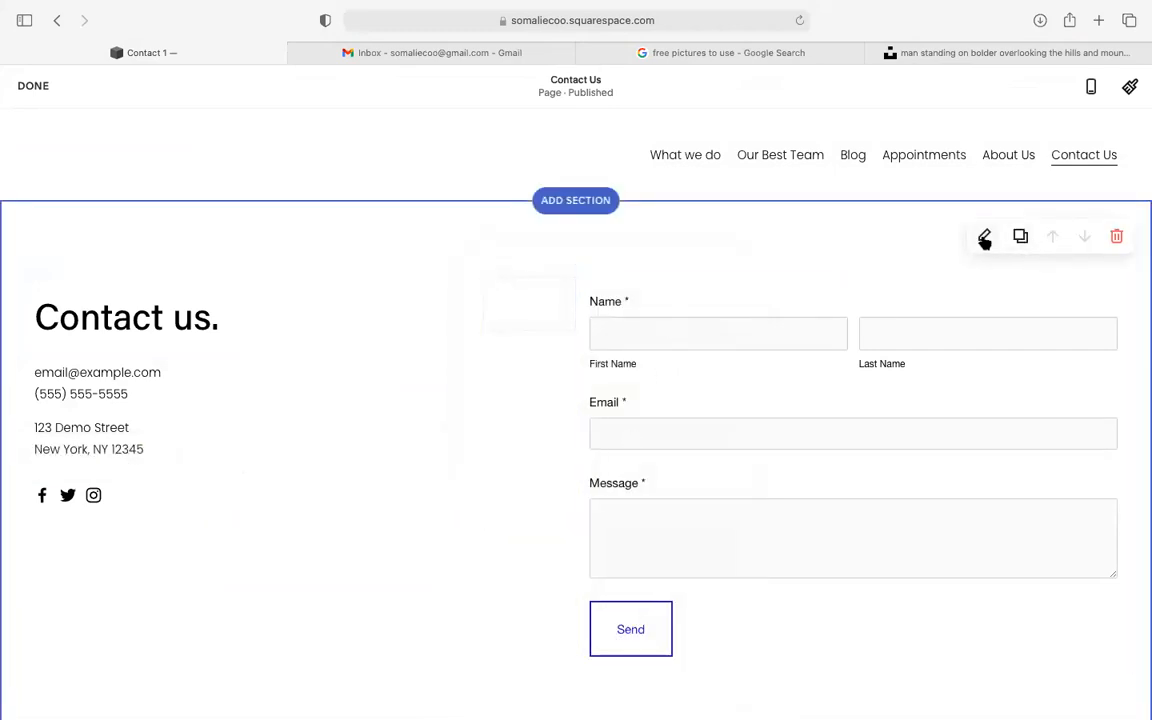
click(985, 240)
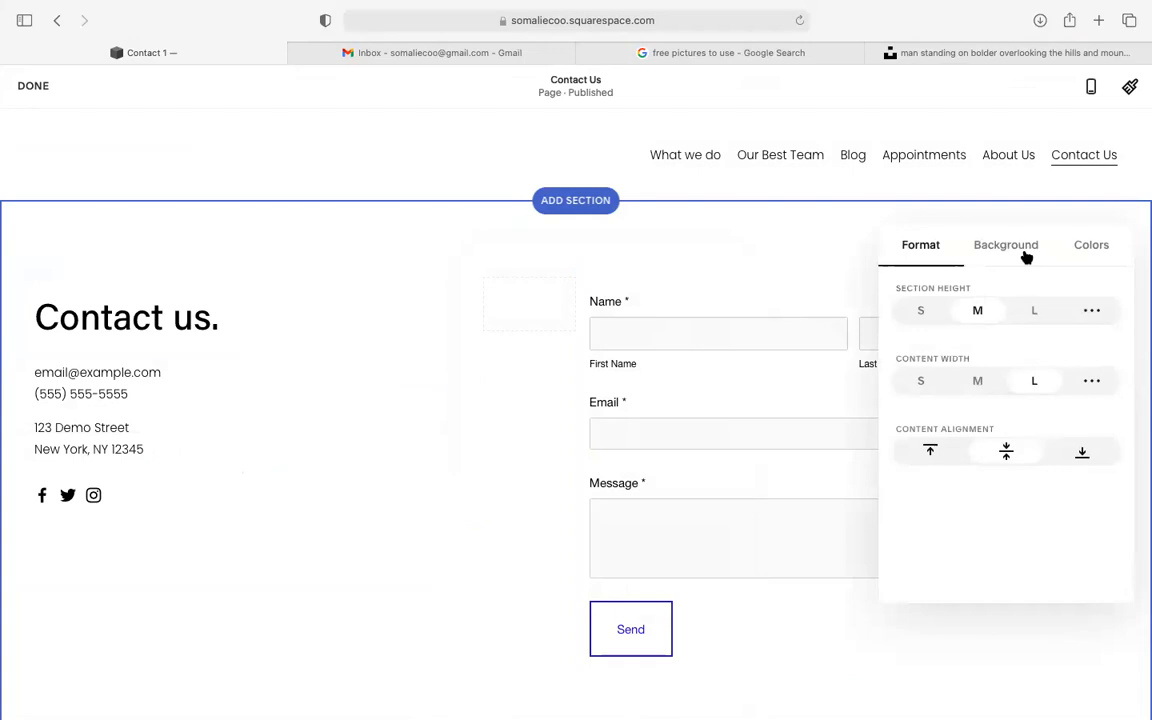
click(1015, 248)
click(769, 265)
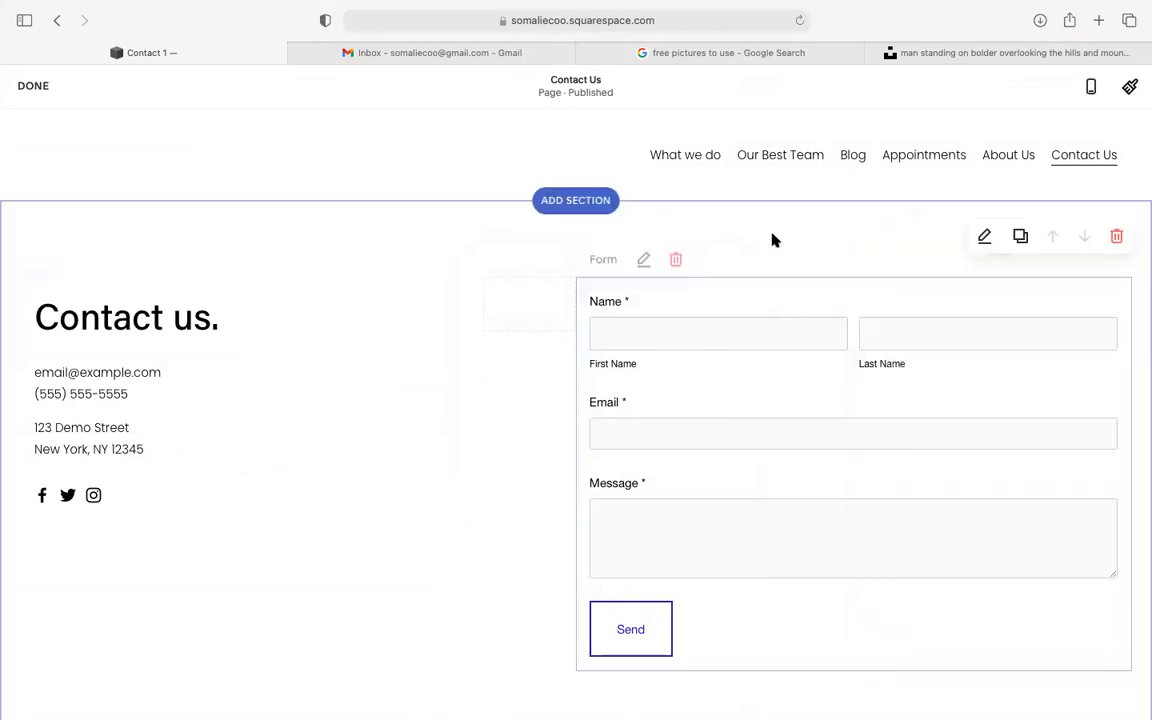
click(40, 90)
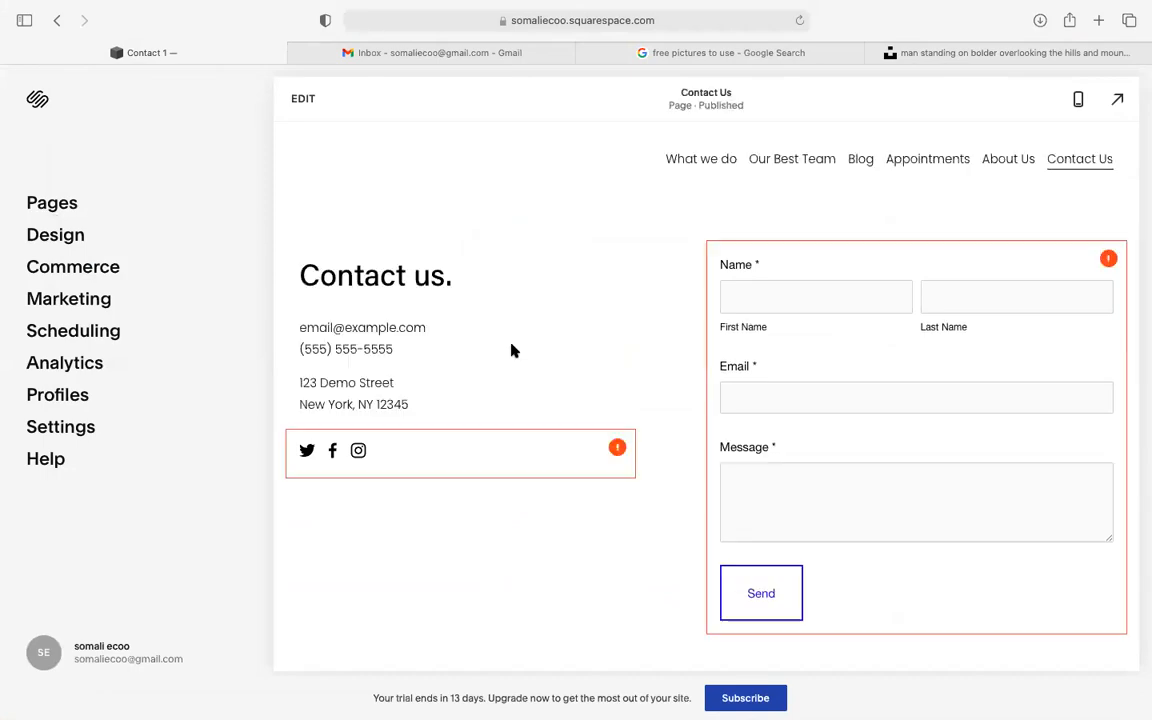
- Open the Our Best Team page from the navigation and scroll through it
scroll(766, 471, down, 1)
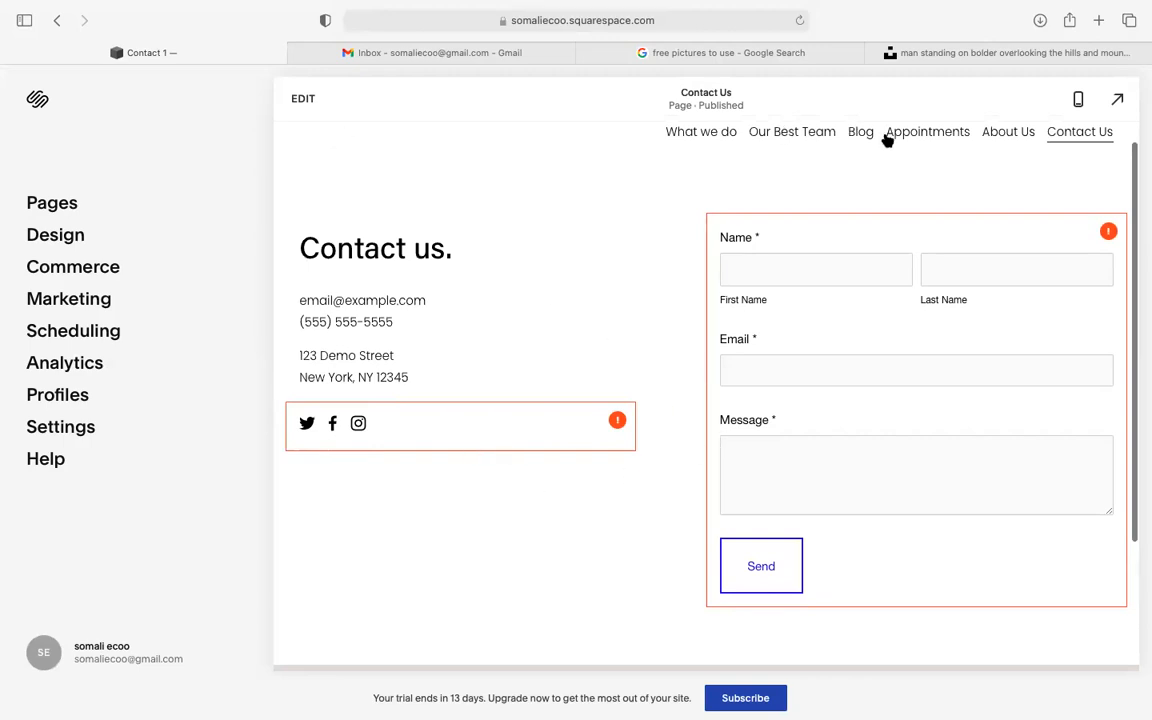
click(792, 131)
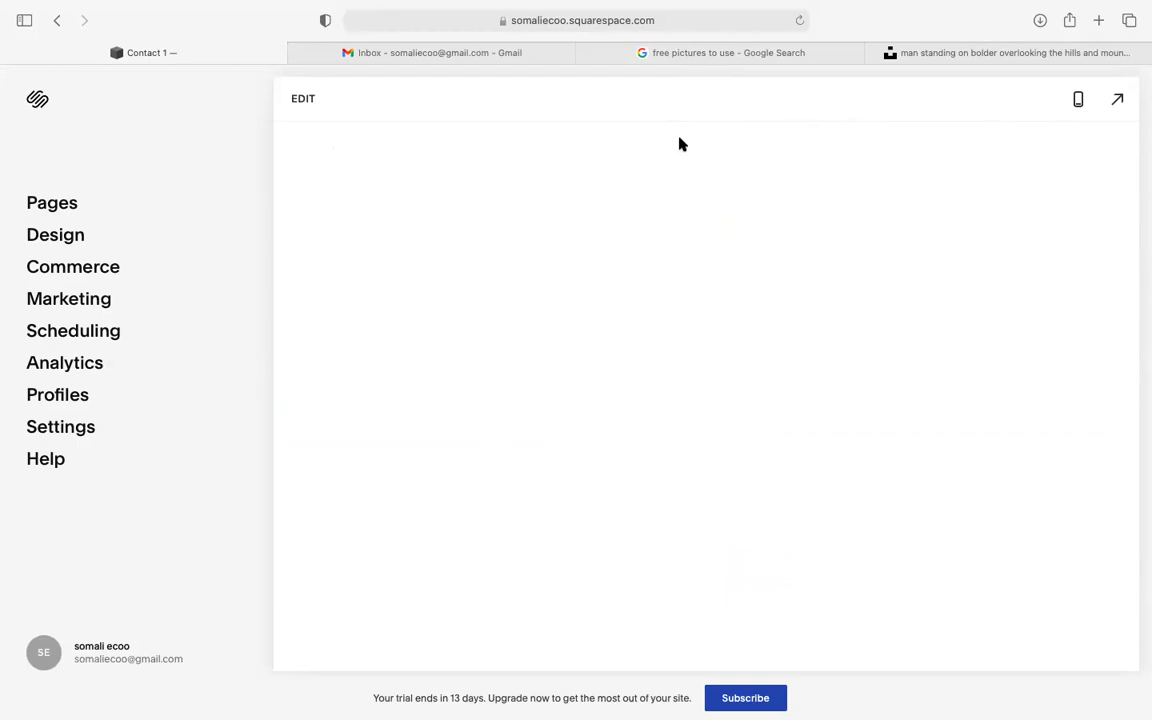
scroll(820, 190, down, 3)
scroll(820, 190, down, 15)
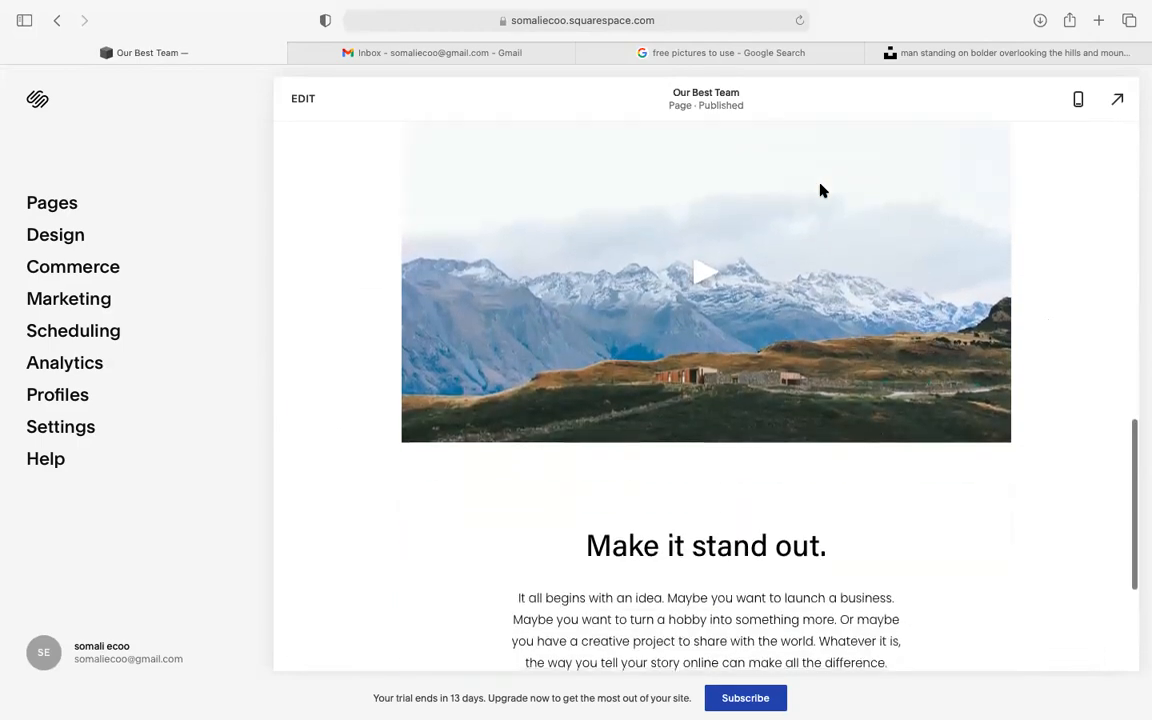
scroll(820, 190, up, 10)
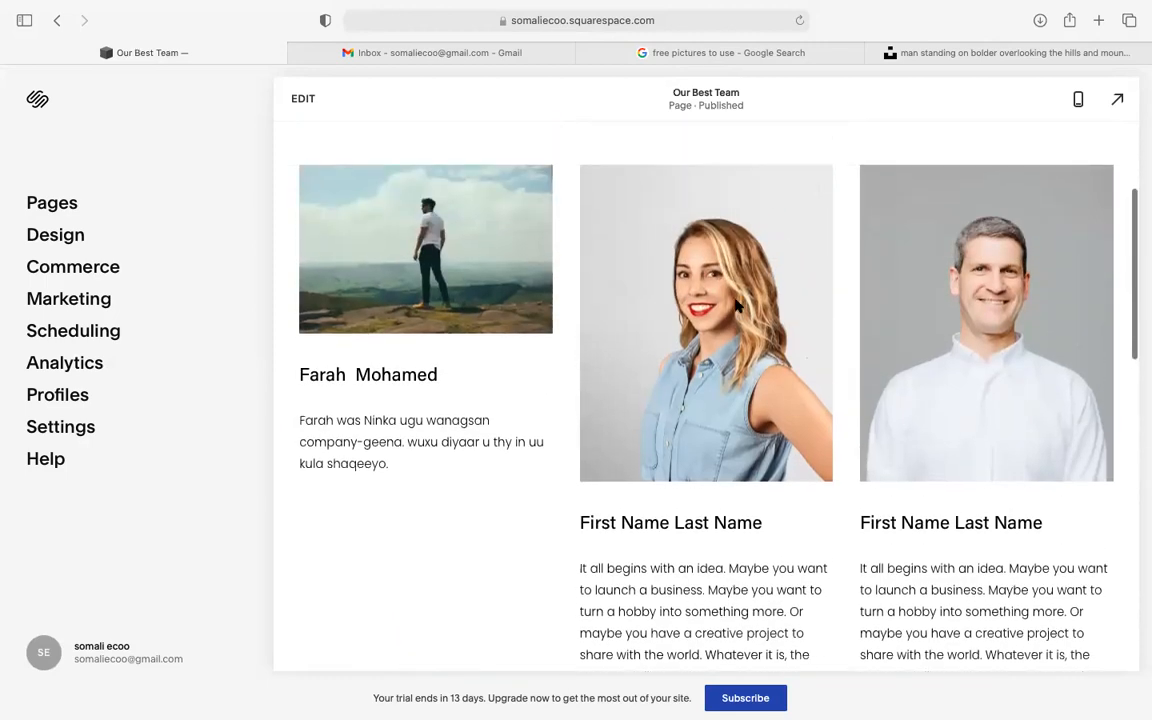
- In the editor, remove the middle team member's photo, then switch to Unsplash
click(303, 99)
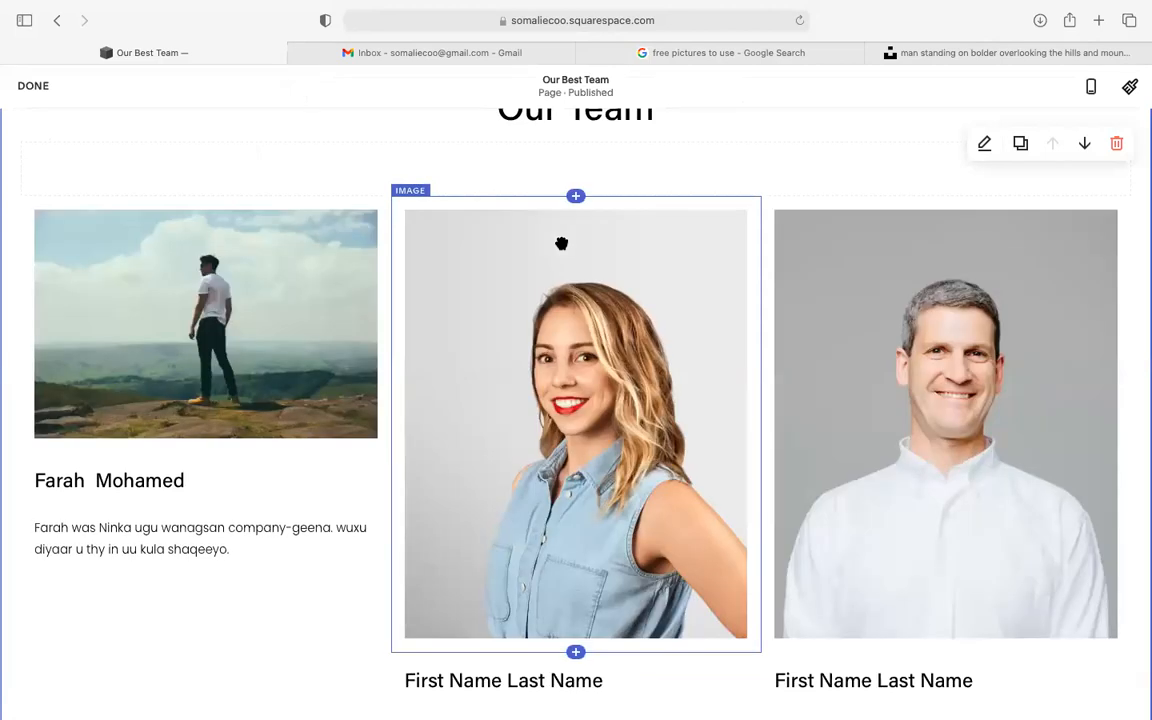
click(584, 458)
scroll(584, 458, down, 2)
click(969, 172)
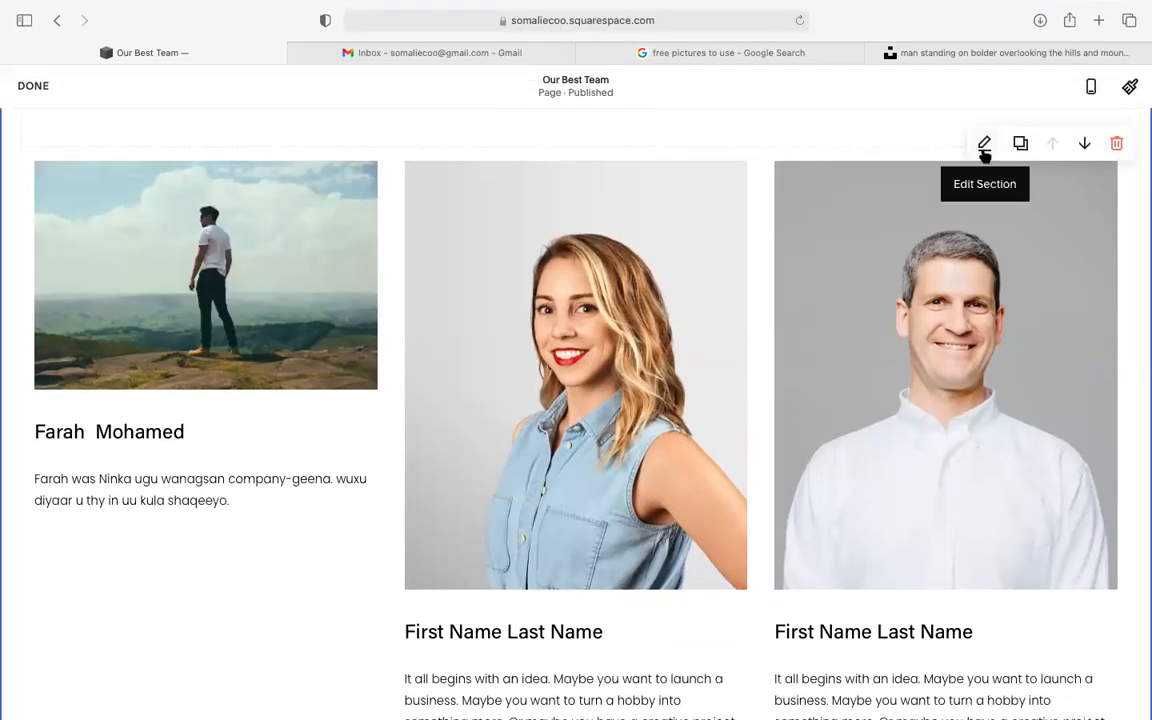
click(589, 278)
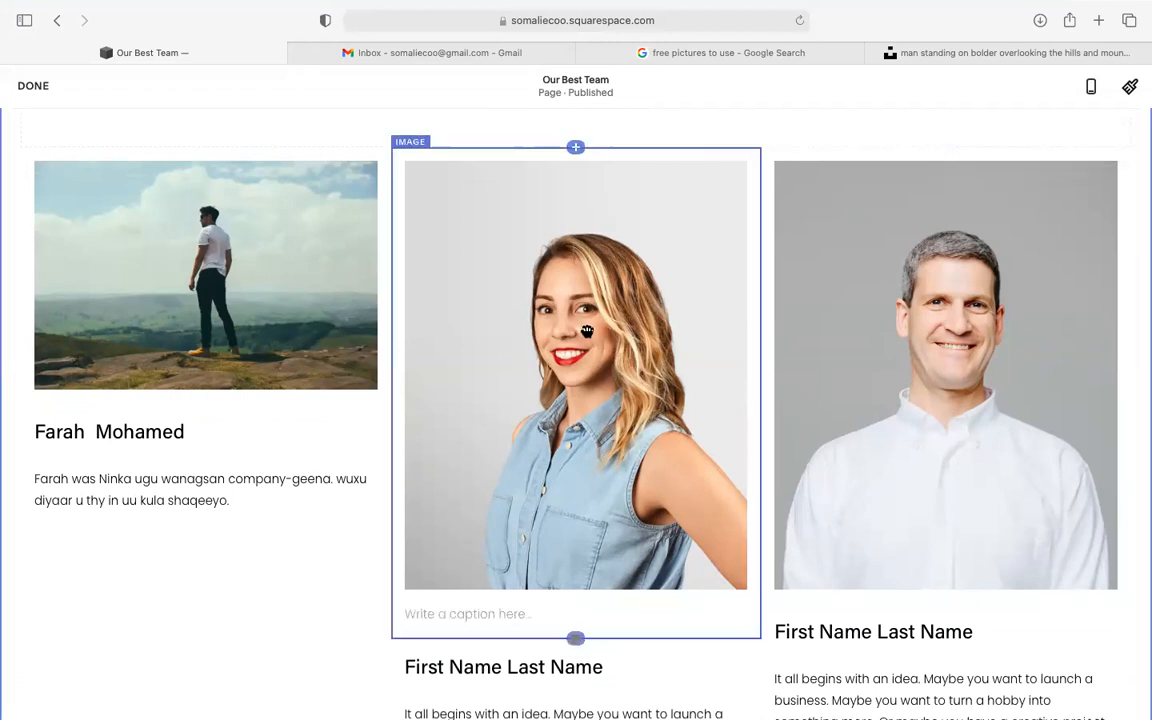
click(465, 125)
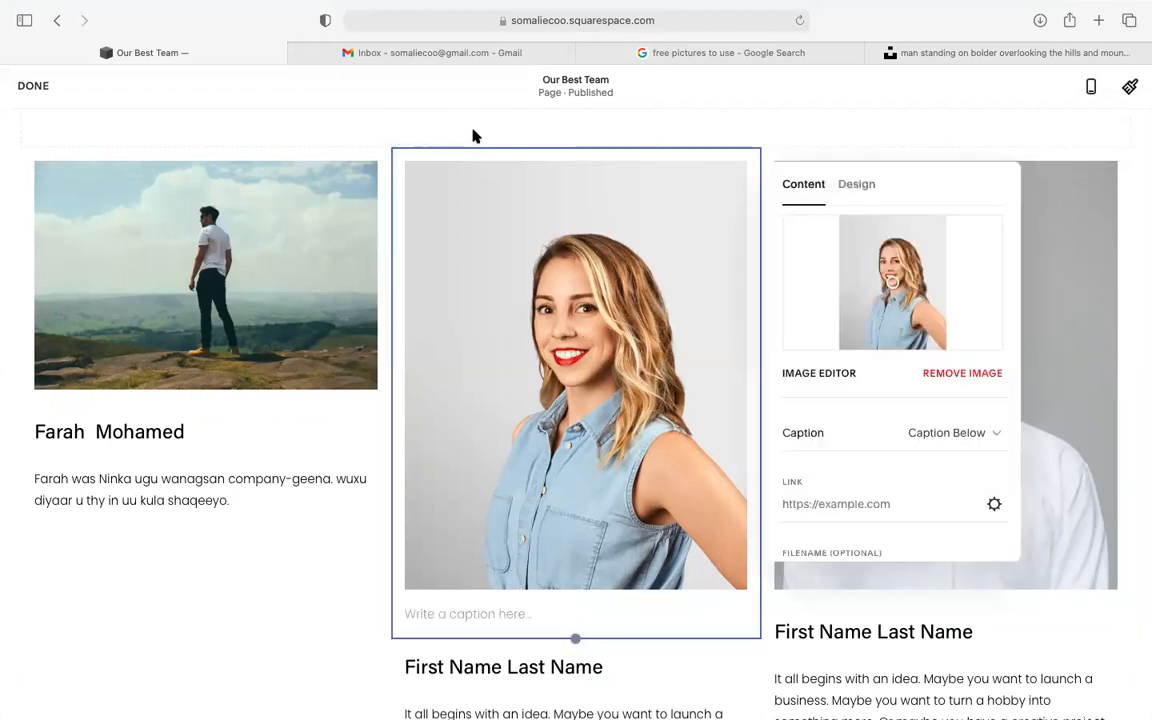
click(970, 374)
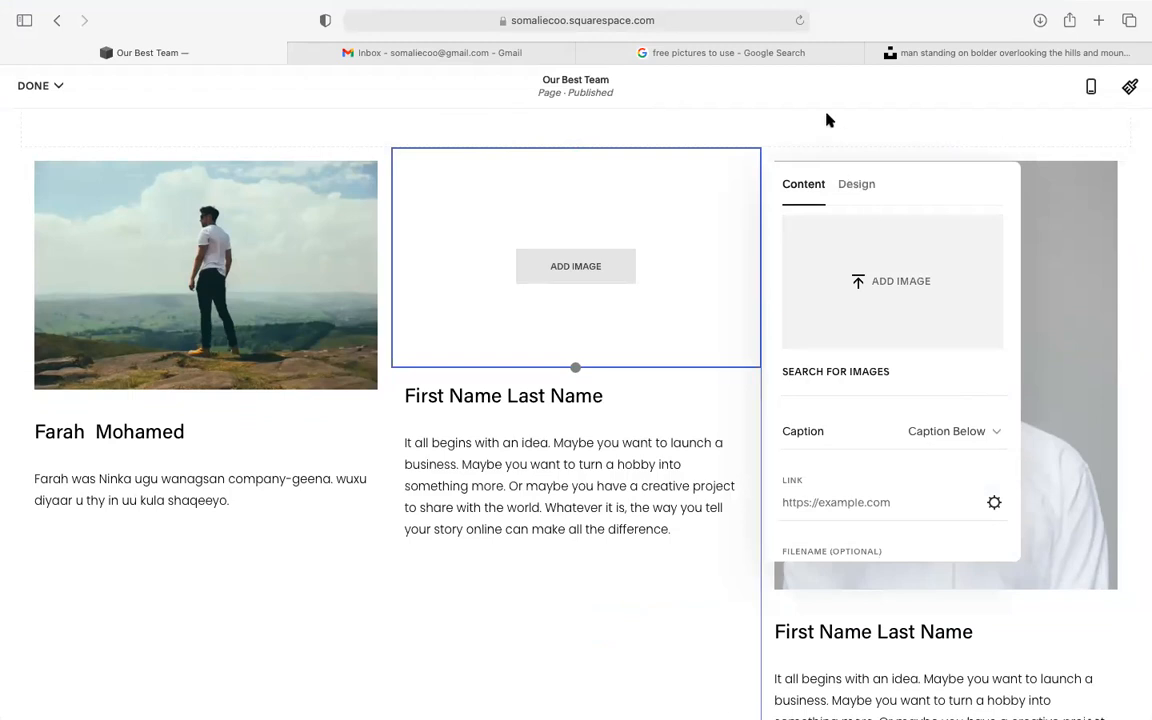
click(947, 60)
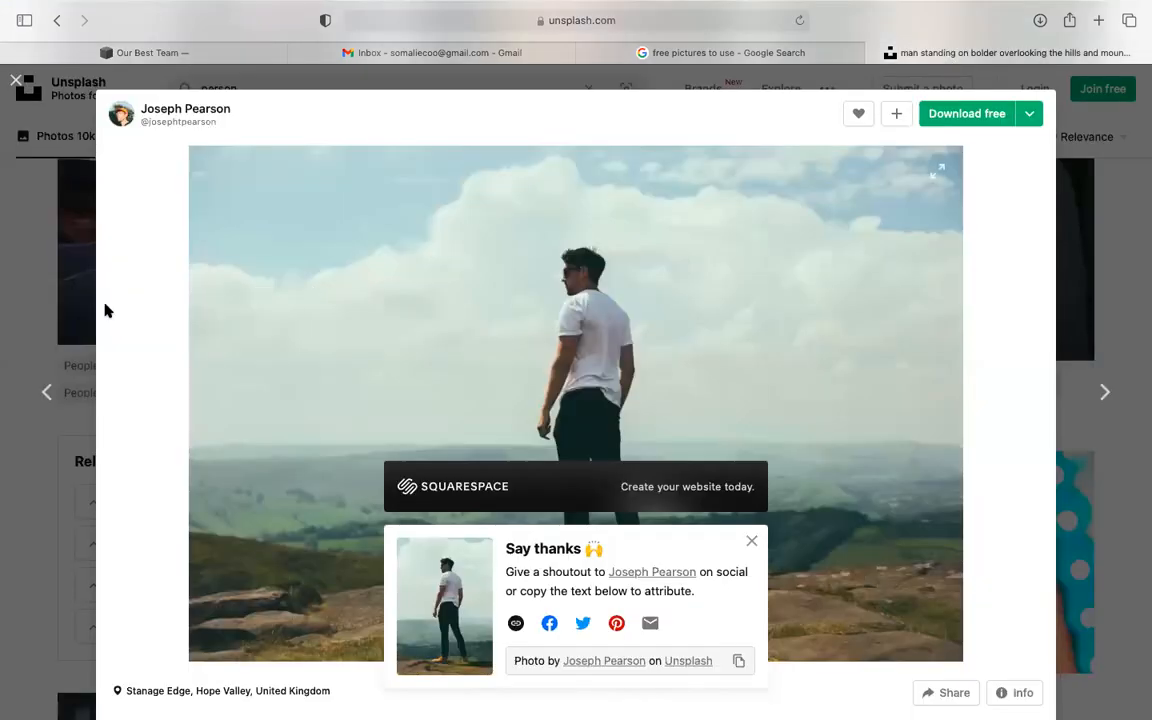
- Close the enlarged Unsplash photo, exit Safari's full screen and minimize it
click(47, 294)
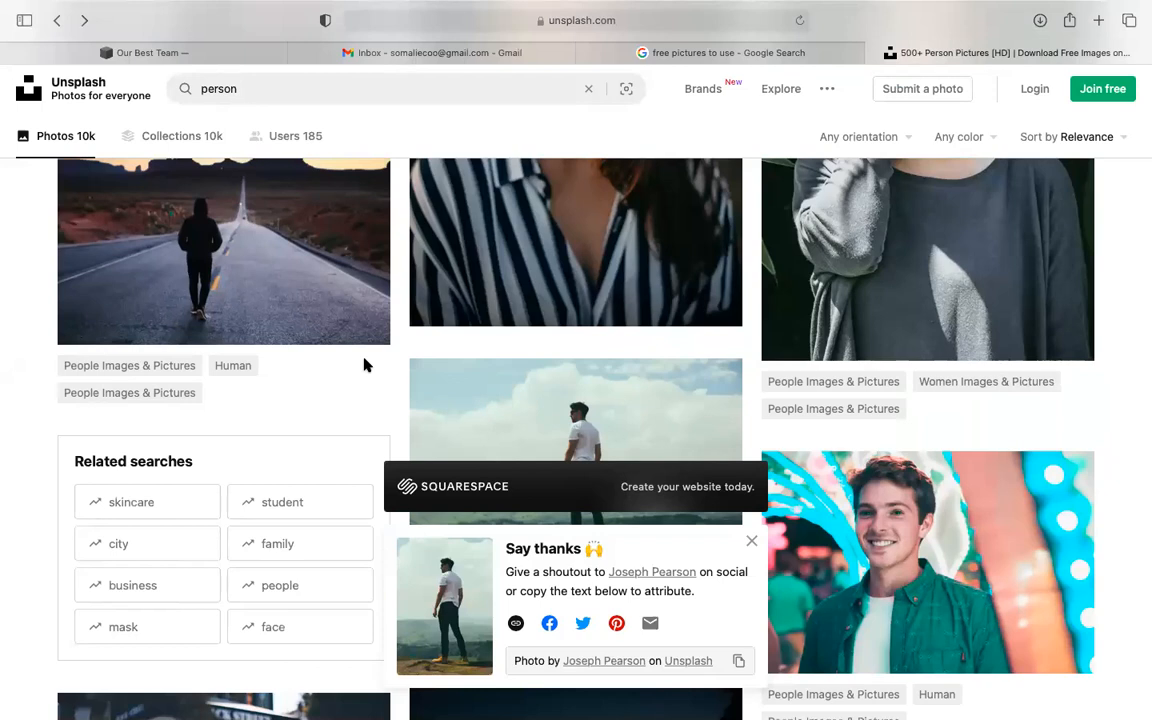
mouse_move(20, 5)
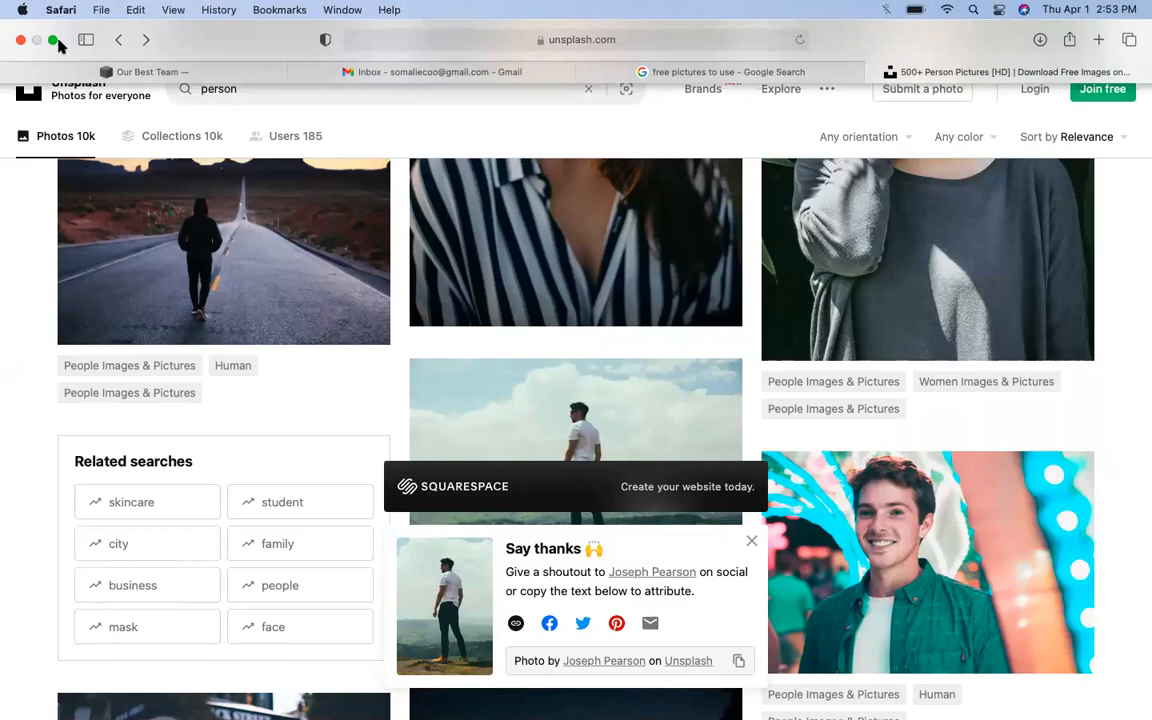
click(53, 40)
click(35, 38)
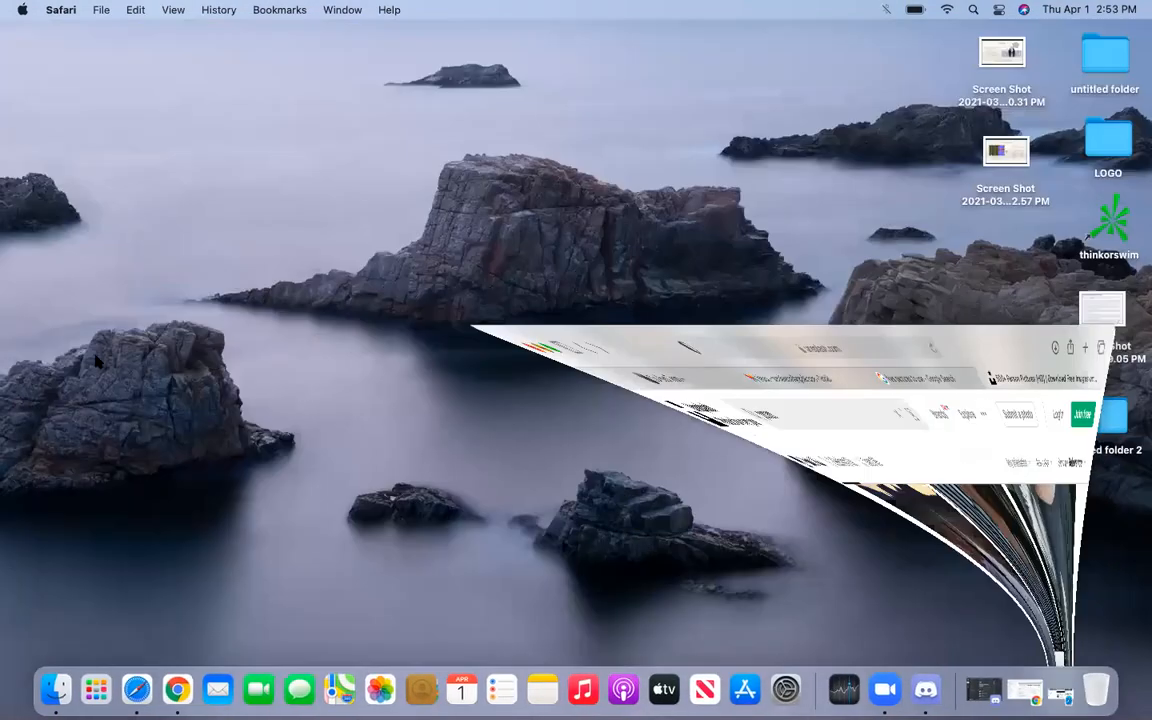
- Approve all three pending member requests for the Somali innovation Club group
click(175, 689)
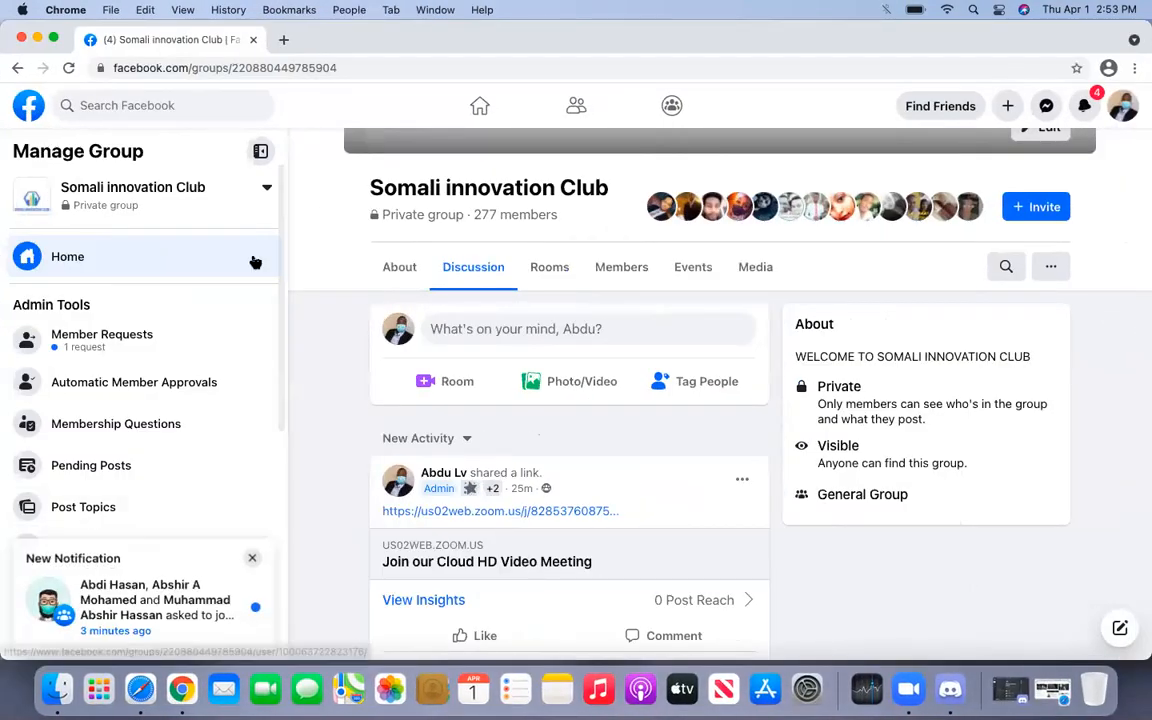
click(173, 331)
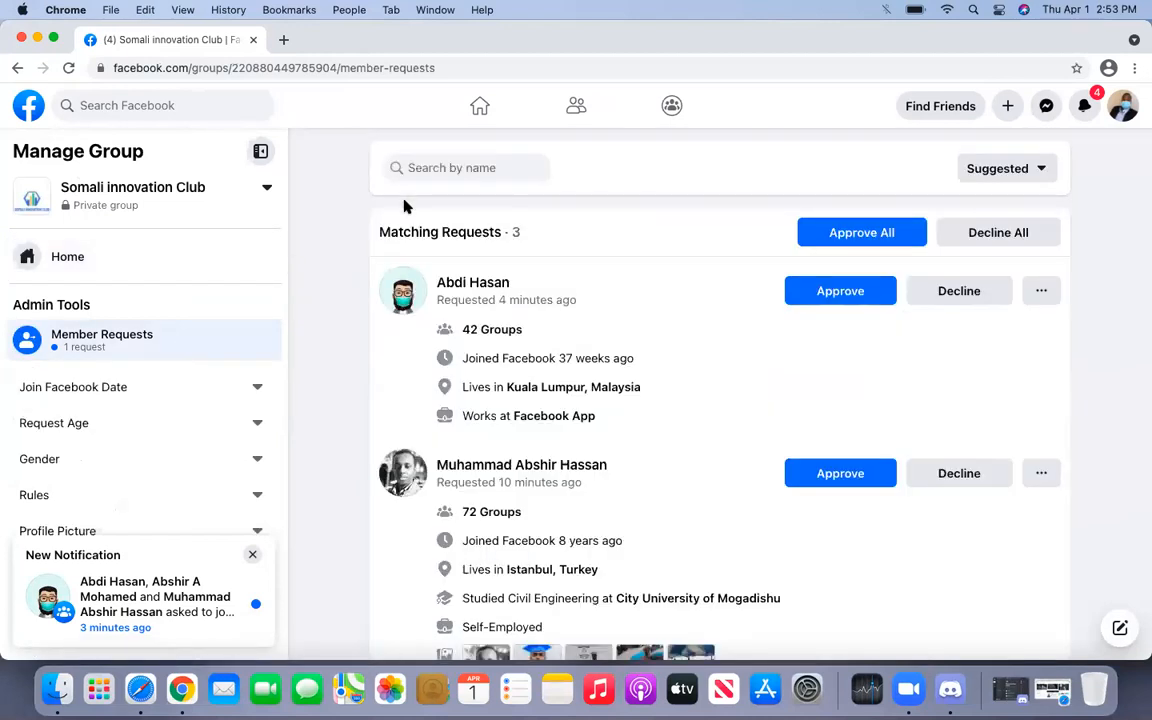
click(810, 232)
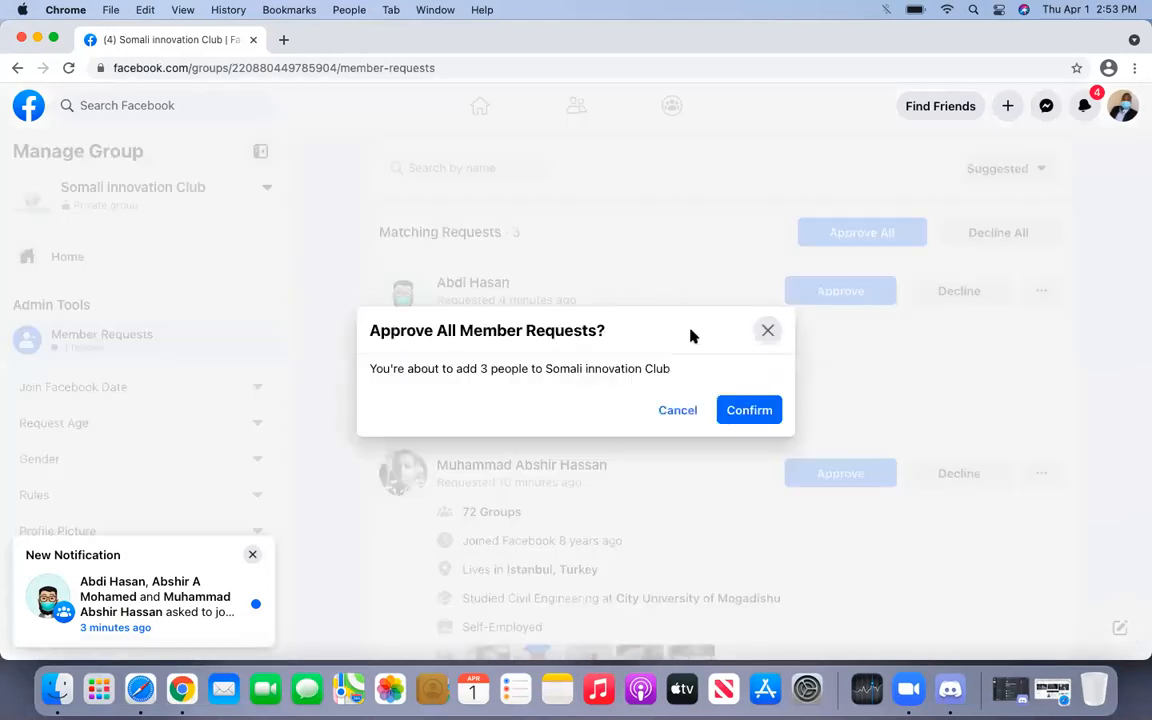
click(742, 405)
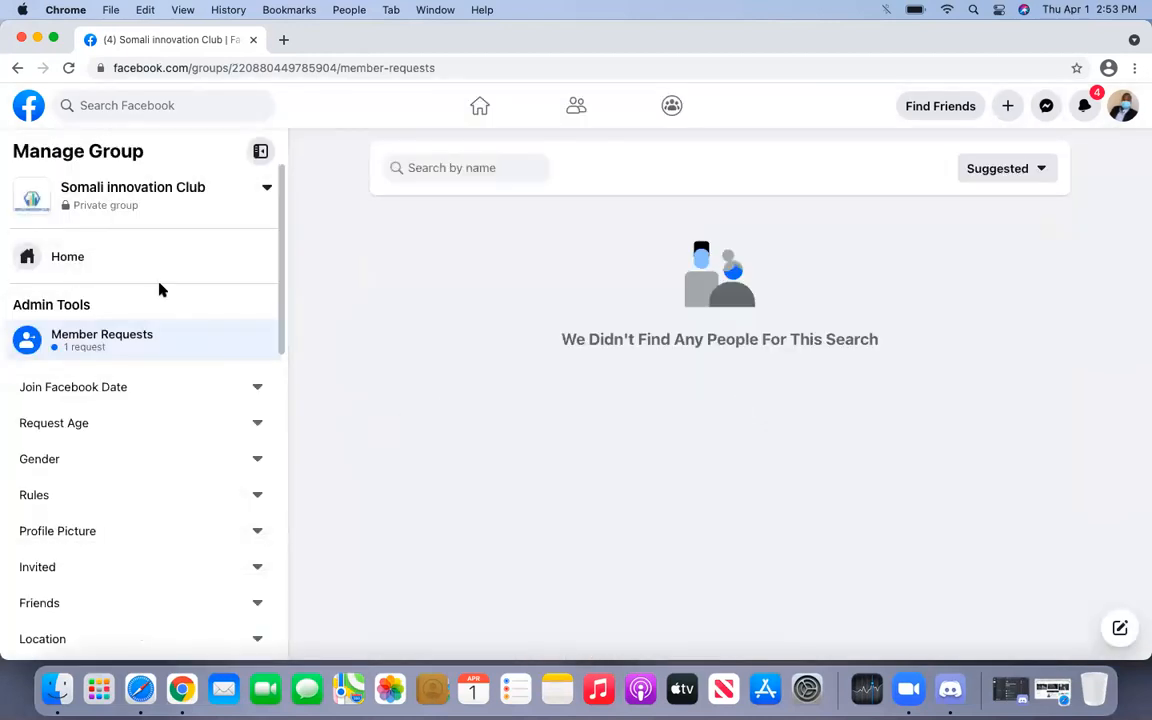
- Reload the group home page to confirm 281 members, then minimize Chrome
click(135, 257)
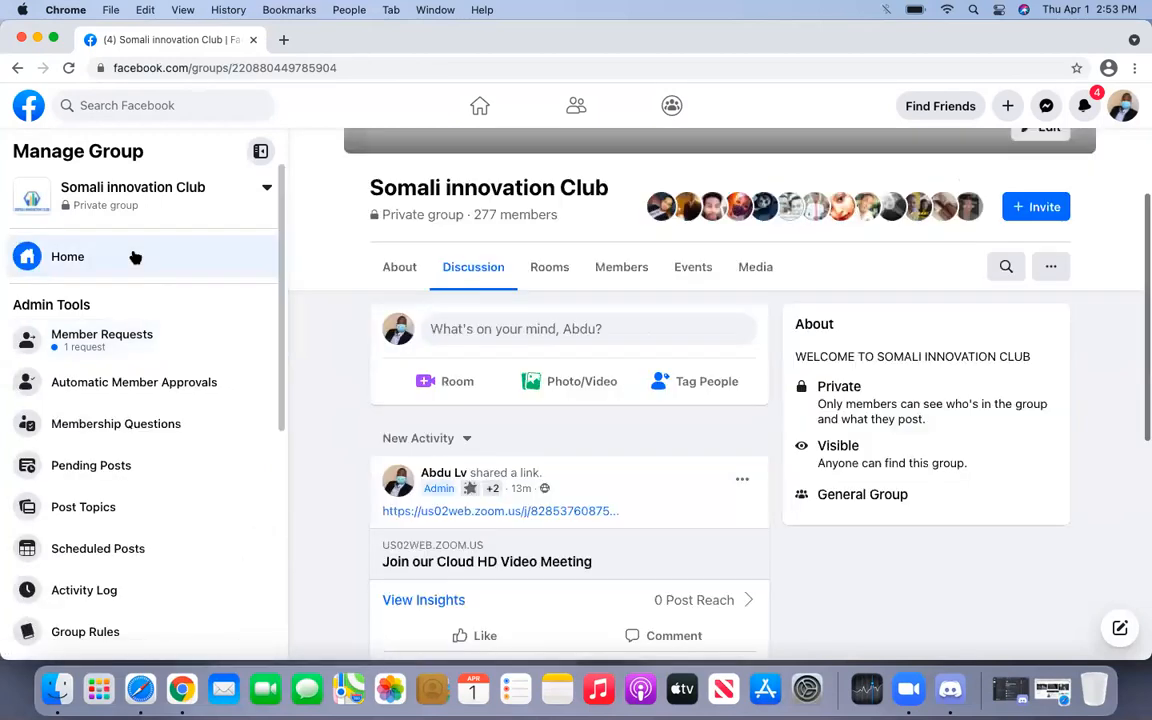
click(154, 359)
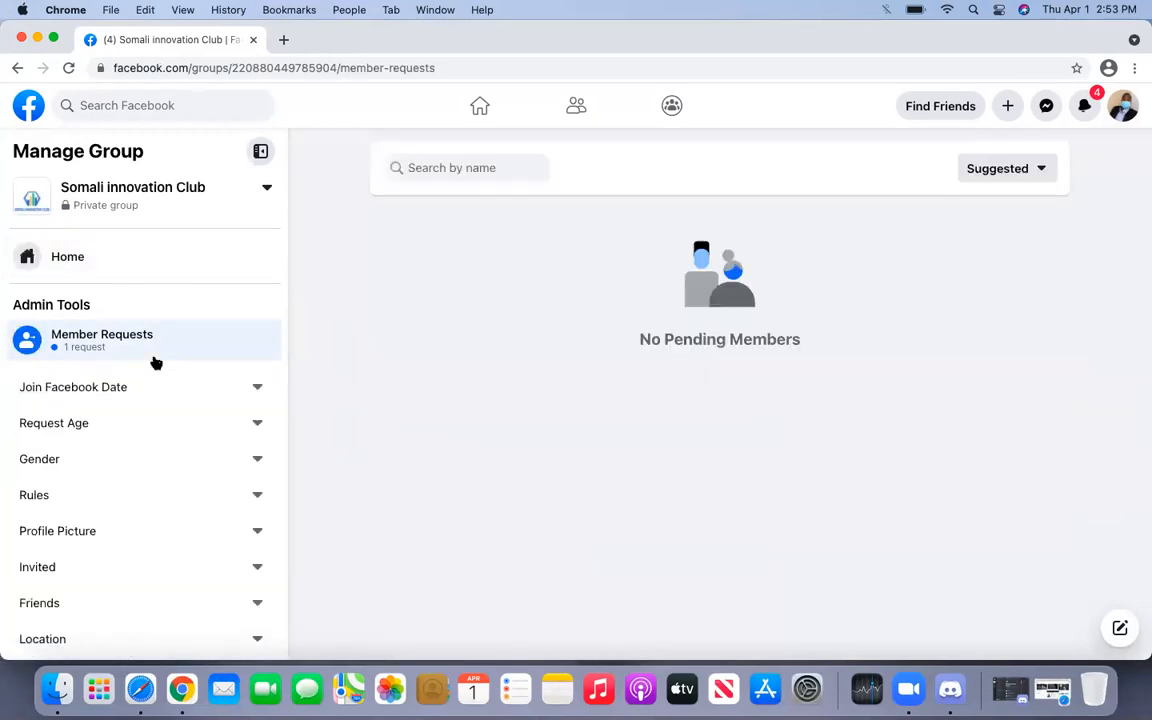
click(149, 257)
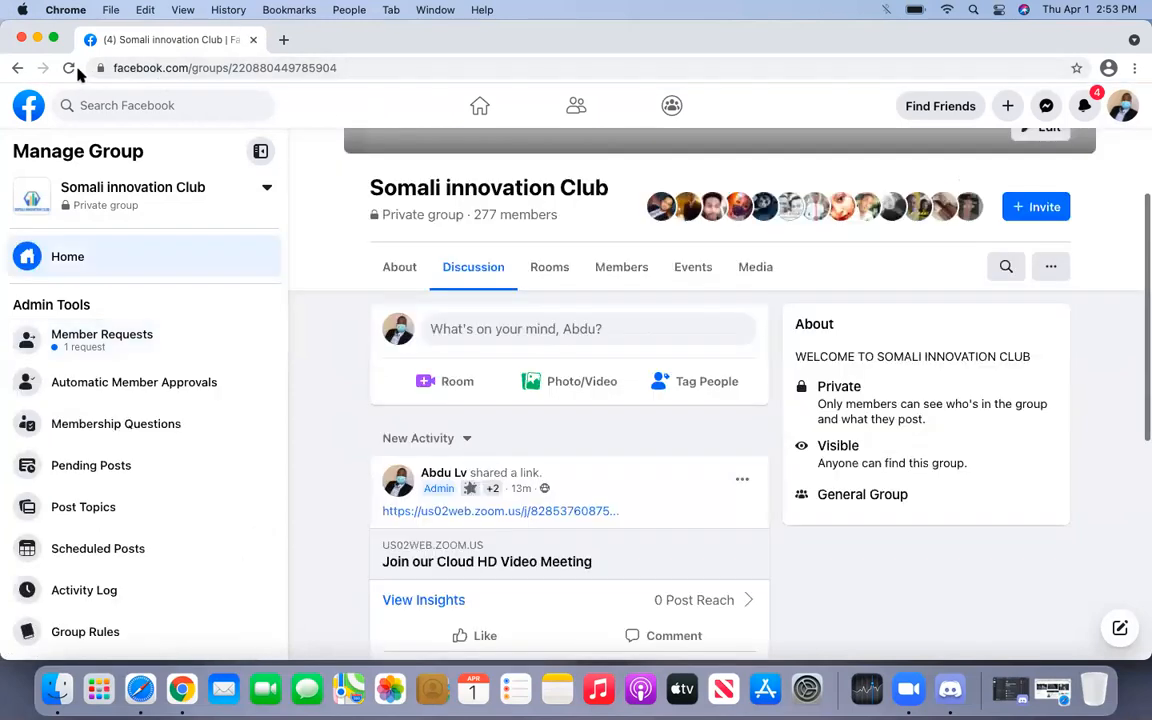
click(68, 67)
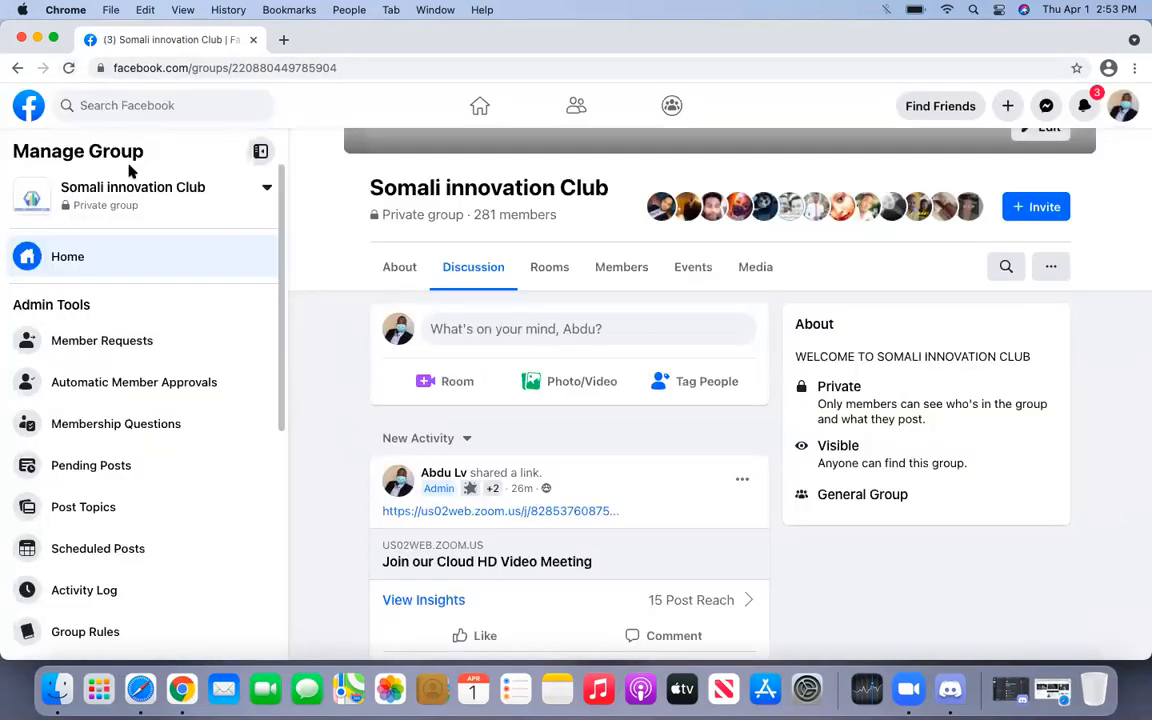
click(37, 38)
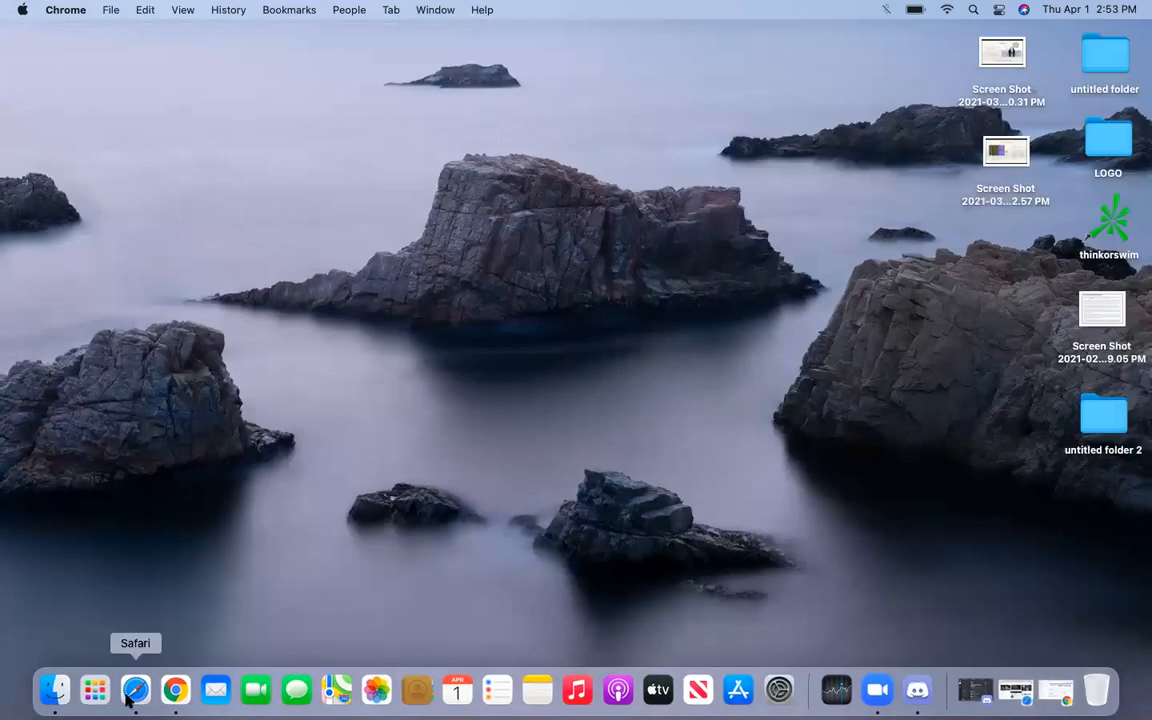
- Return to the Unsplash 'person' results, close the Say thanks popup, and browse further portraits
click(133, 692)
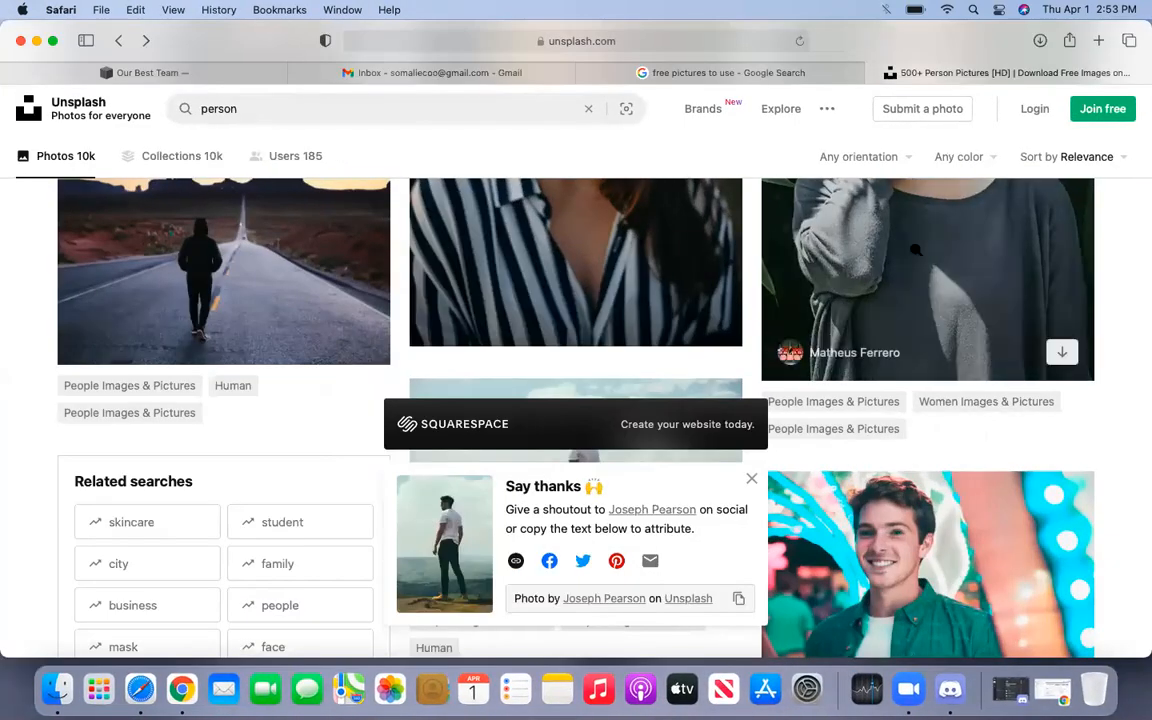
scroll(915, 250, down, 1)
scroll(915, 250, down, 3)
click(750, 478)
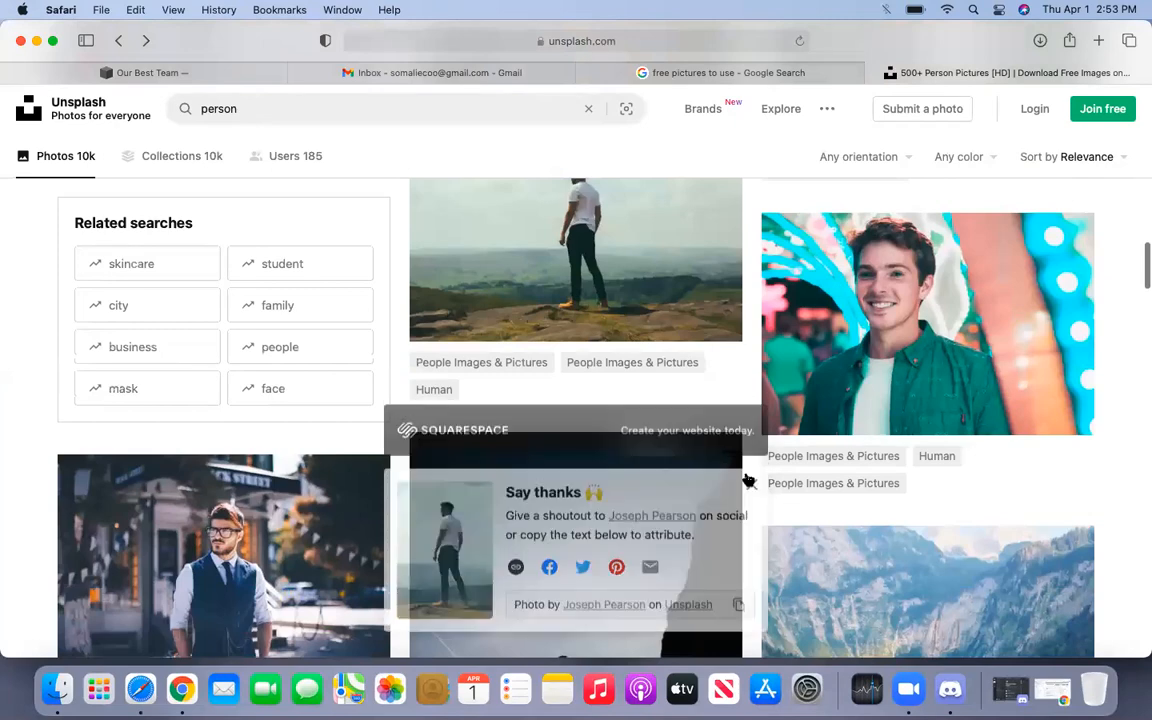
scroll(591, 323, down, 6)
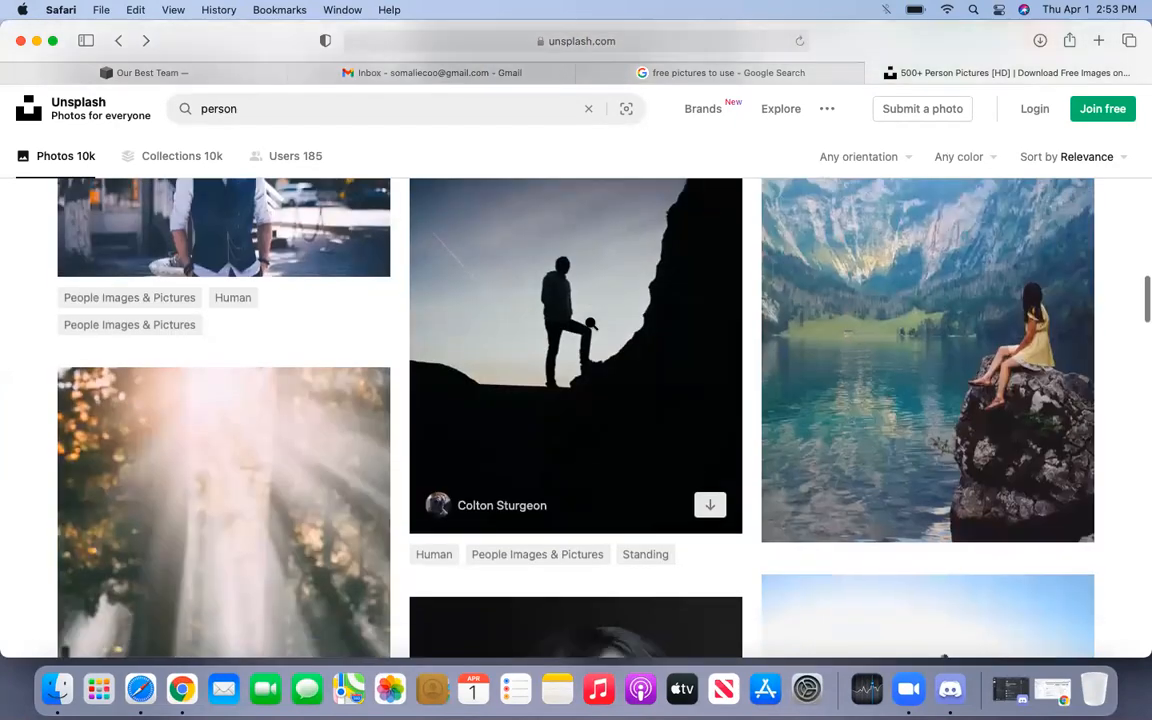
scroll(589, 329, down, 2)
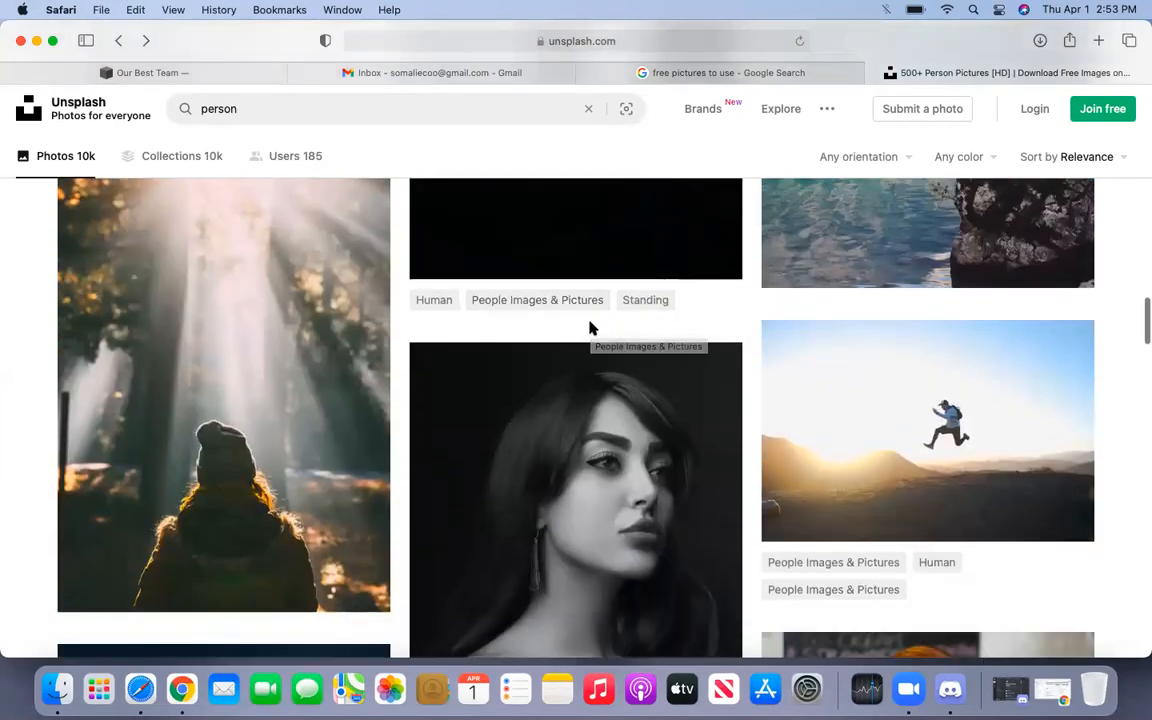
scroll(590, 328, up, 4)
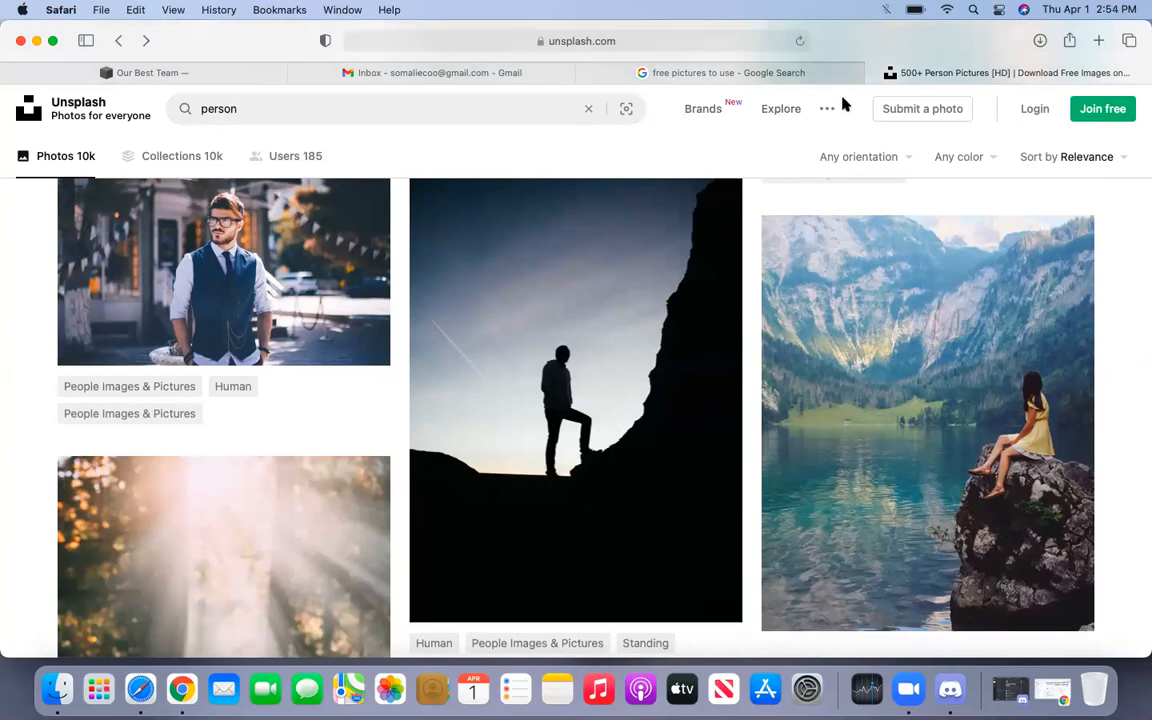
scroll(856, 562, down, 6)
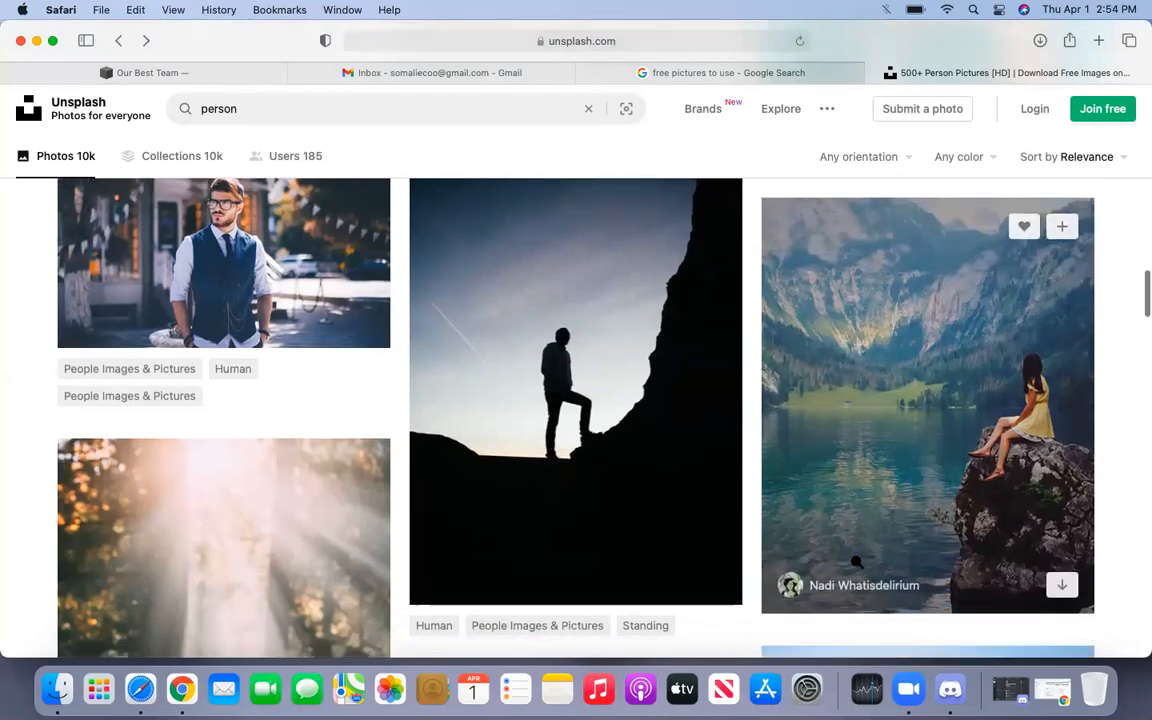
scroll(856, 562, down, 6)
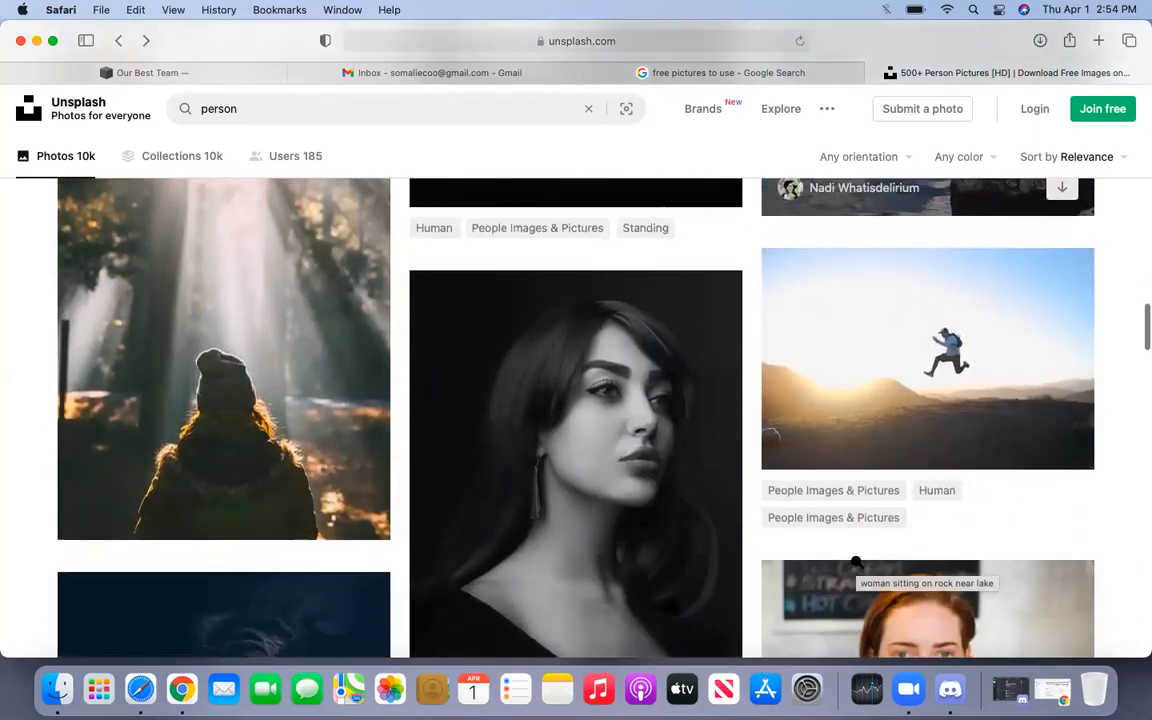
scroll(856, 562, down, 10)
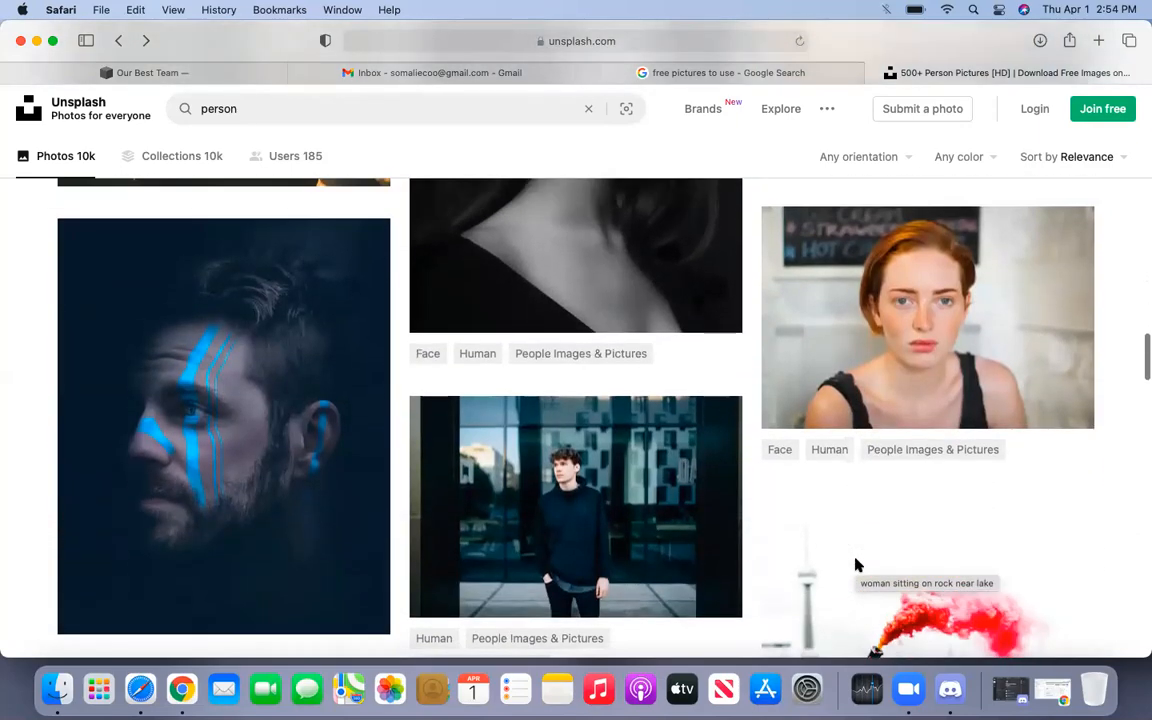
- Download the woman-on-rock lake photo and confirm it in Safari's Downloads, then return to the editor
click(952, 311)
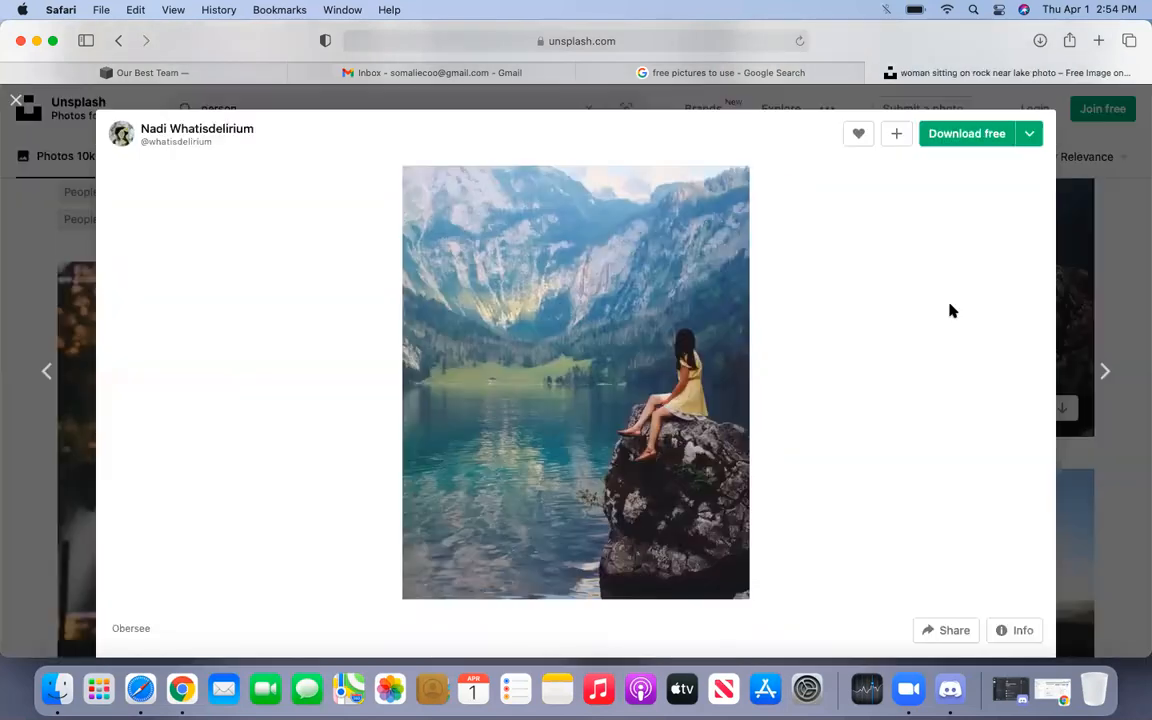
click(955, 137)
click(1041, 43)
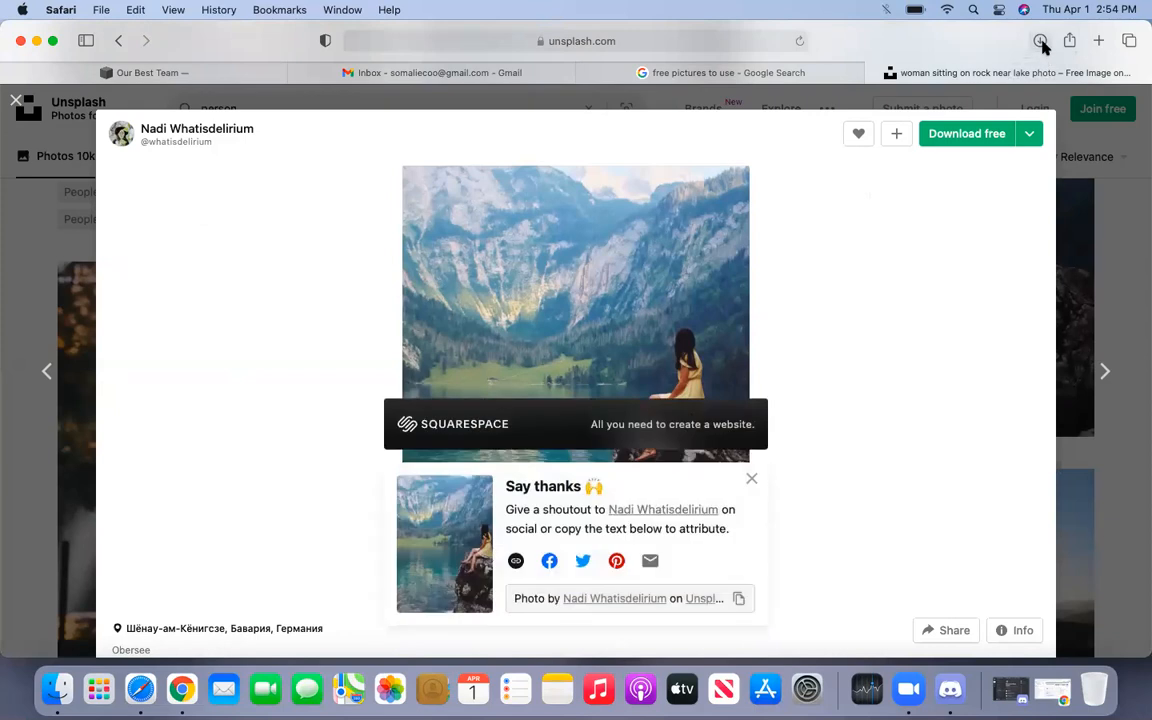
click(541, 137)
click(265, 76)
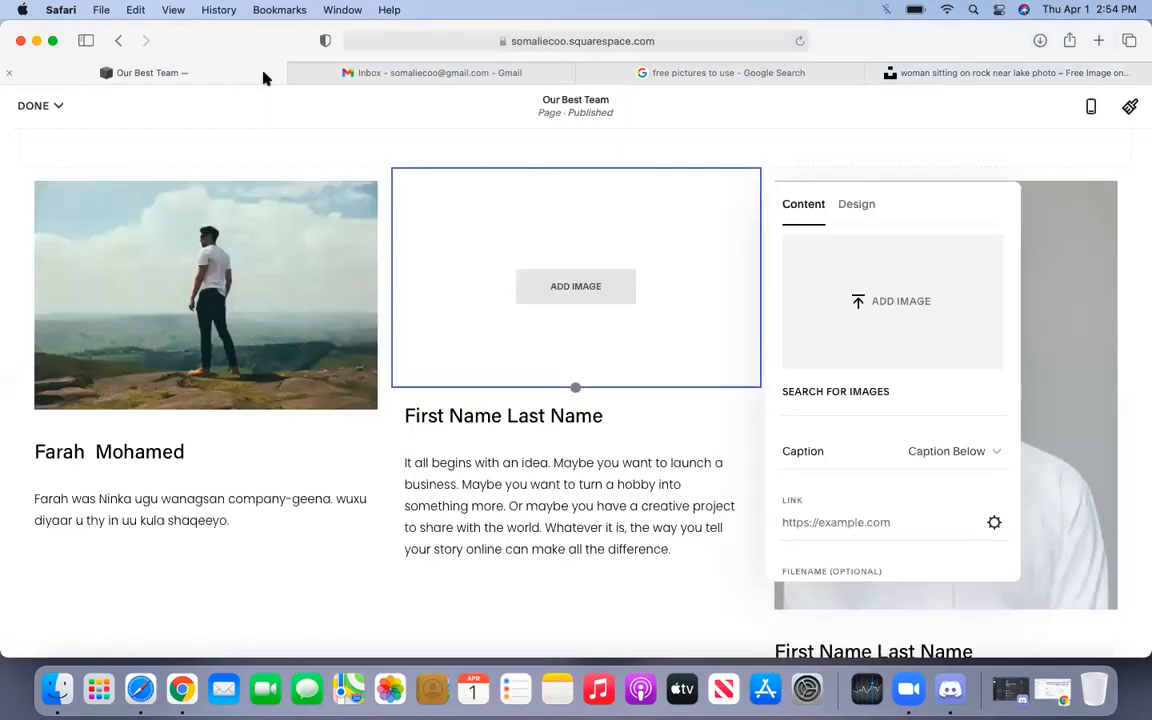
- Upload the downloaded lake photo into the second member's image slot and start the name with 'H'
click(597, 301)
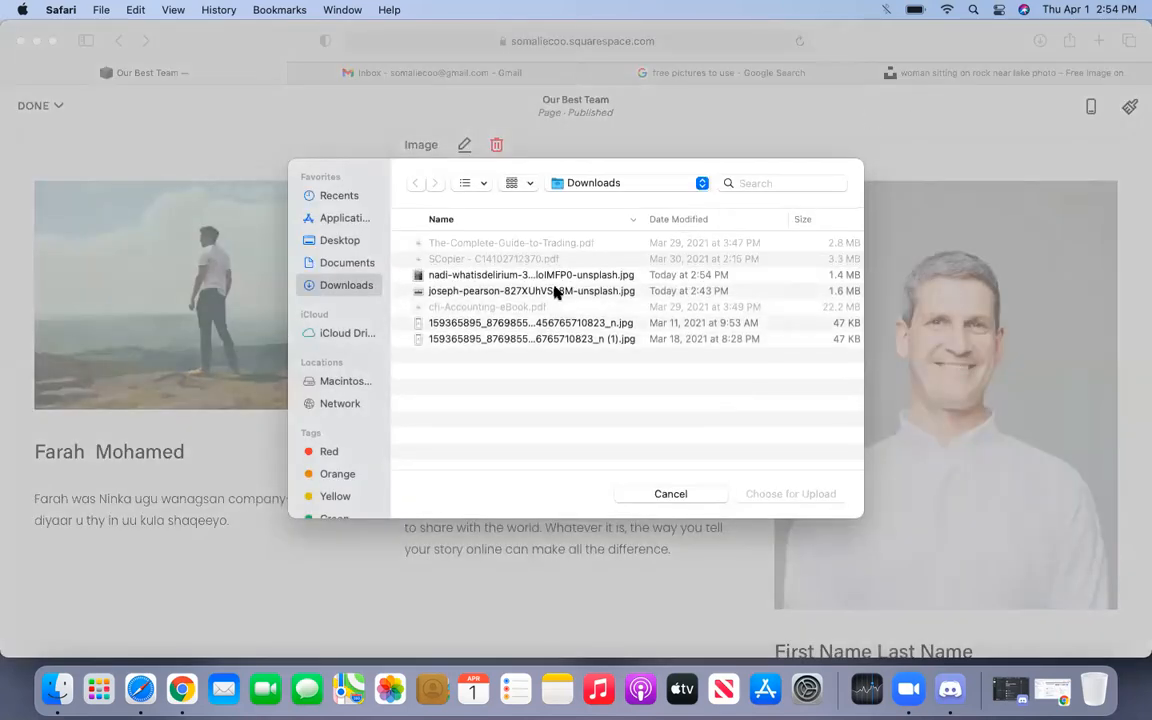
double_click(441, 276)
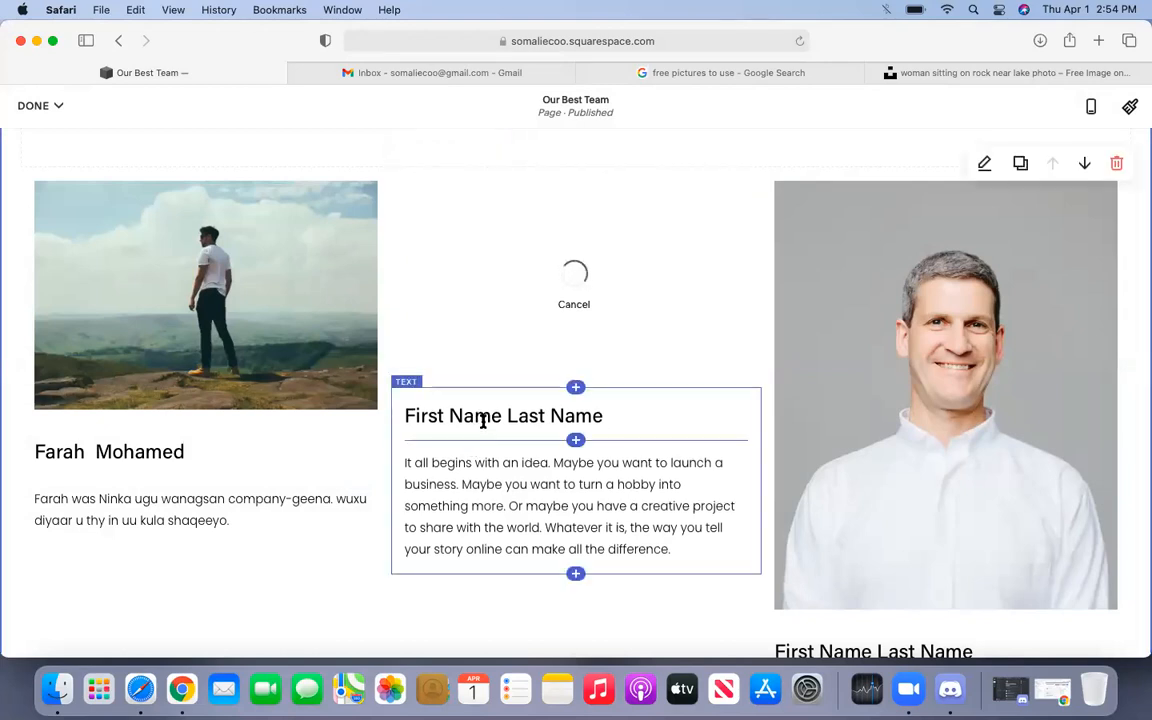
double_click(483, 419)
drag(500, 418, 411, 420)
key(BackSpace)
key(BackSpace)
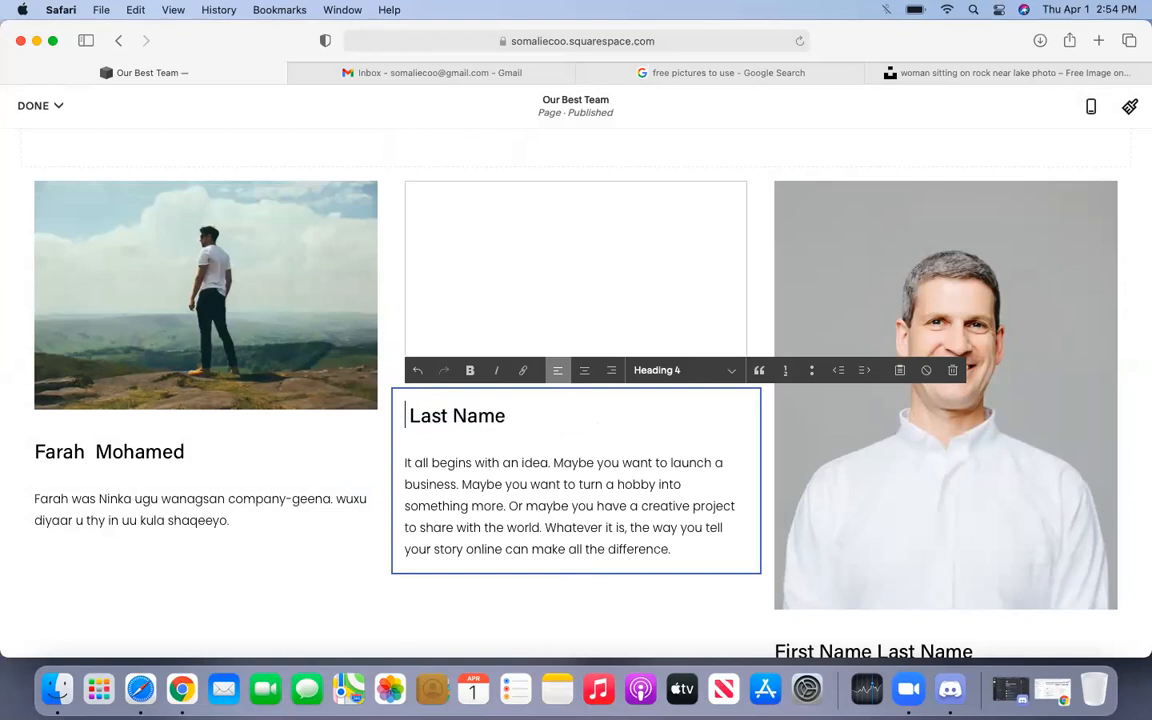
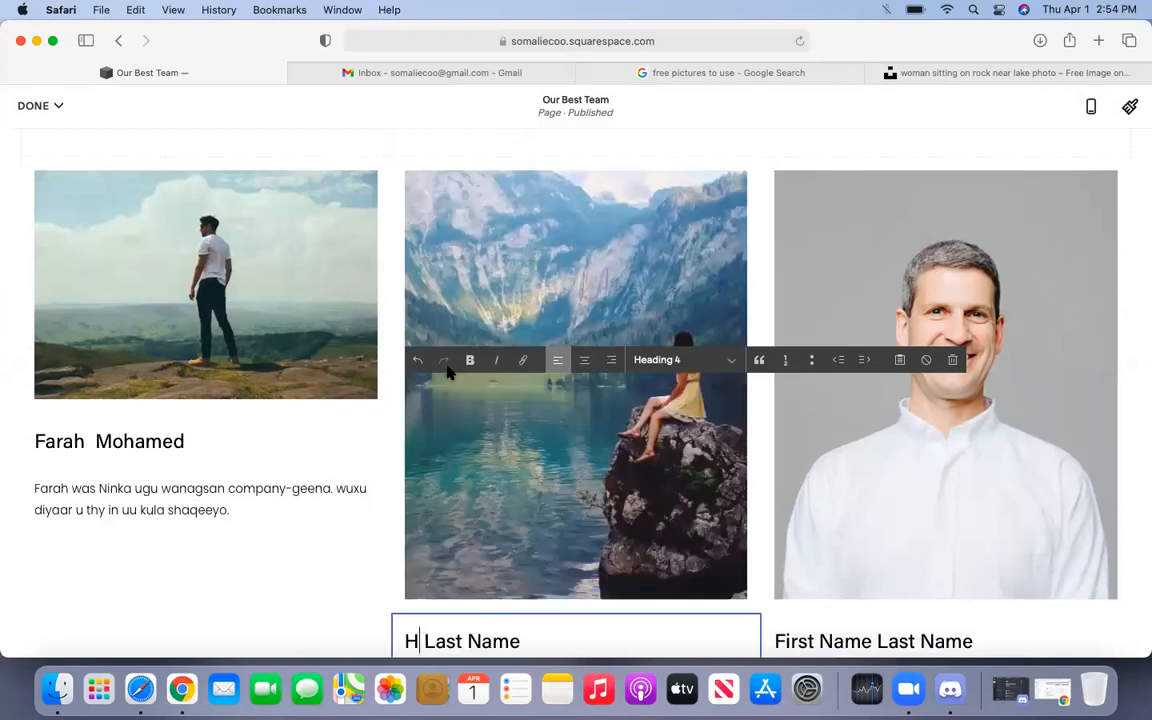
- Shorten the lake photo by pulling its bottom edge up
click(524, 462)
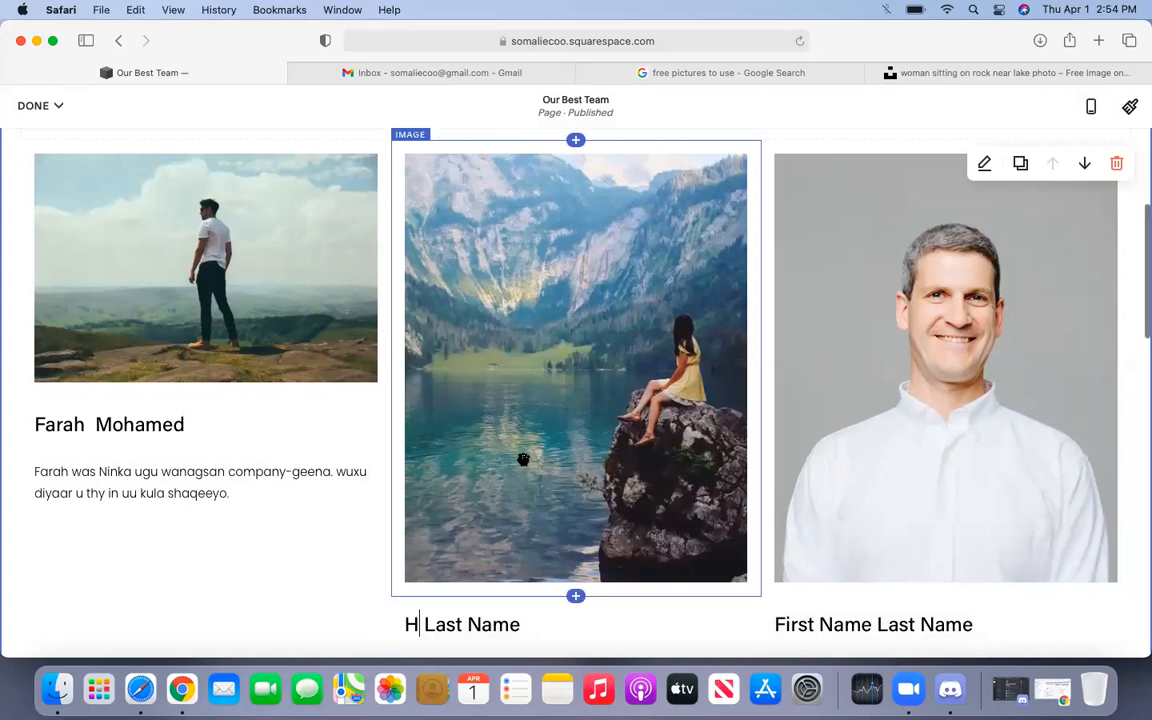
click(523, 459)
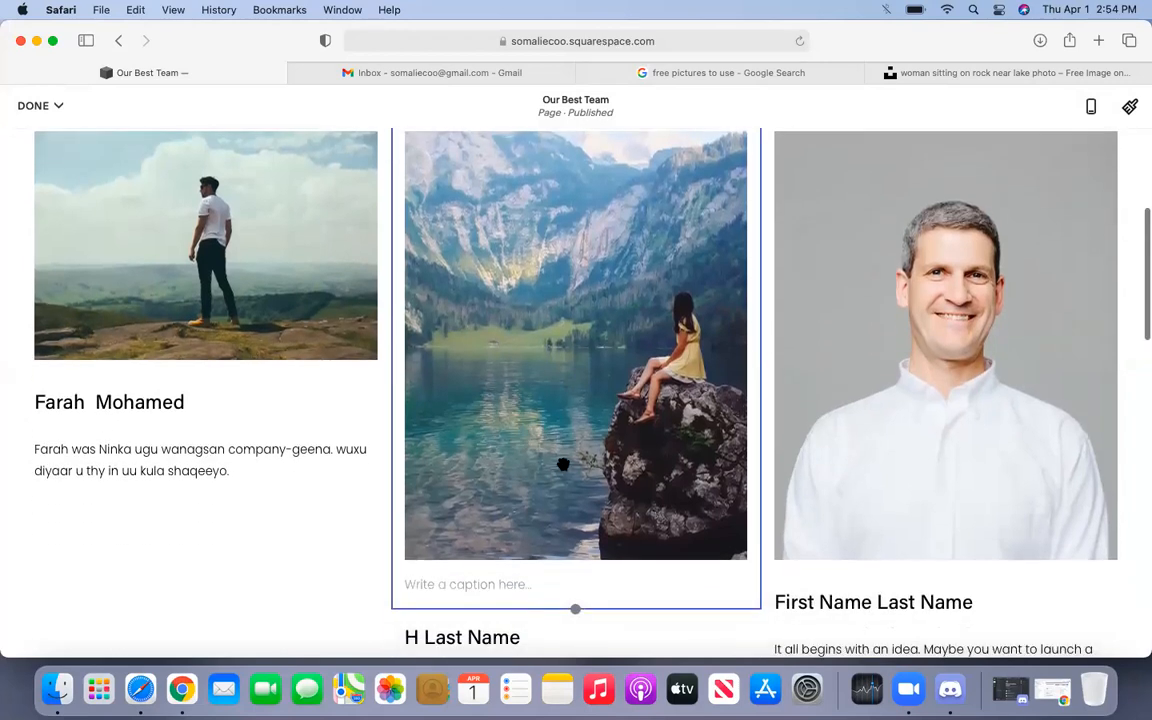
drag(574, 609, 540, 420)
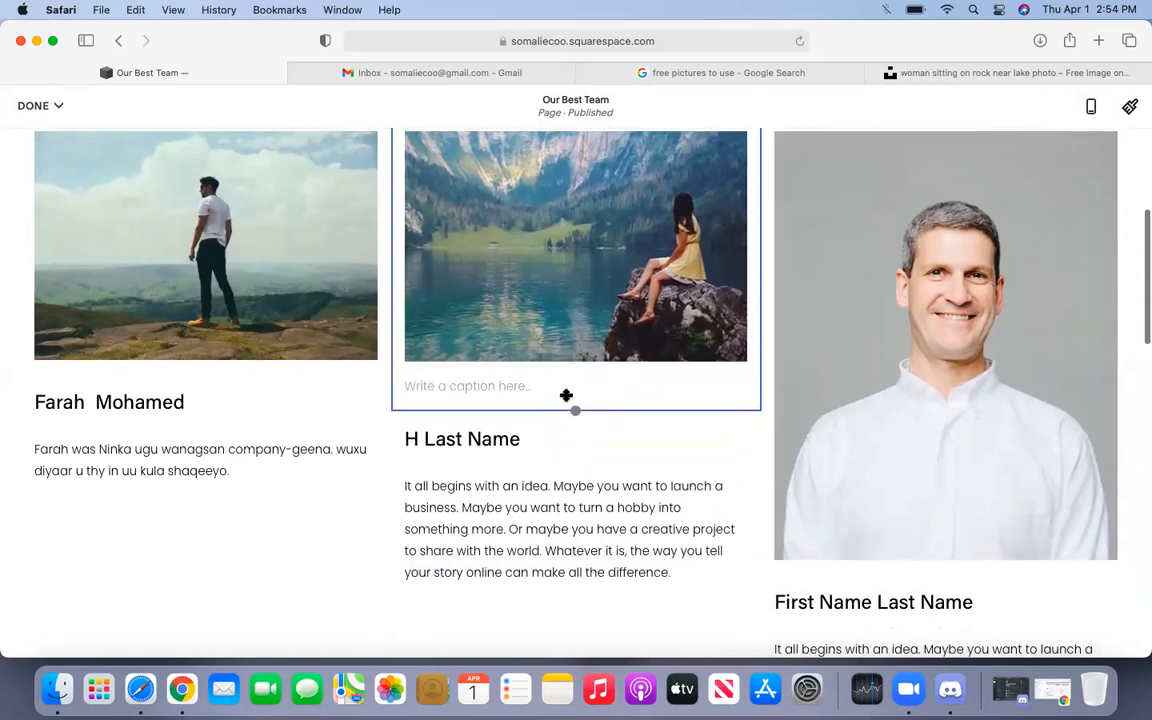
scroll(566, 393, up, 3)
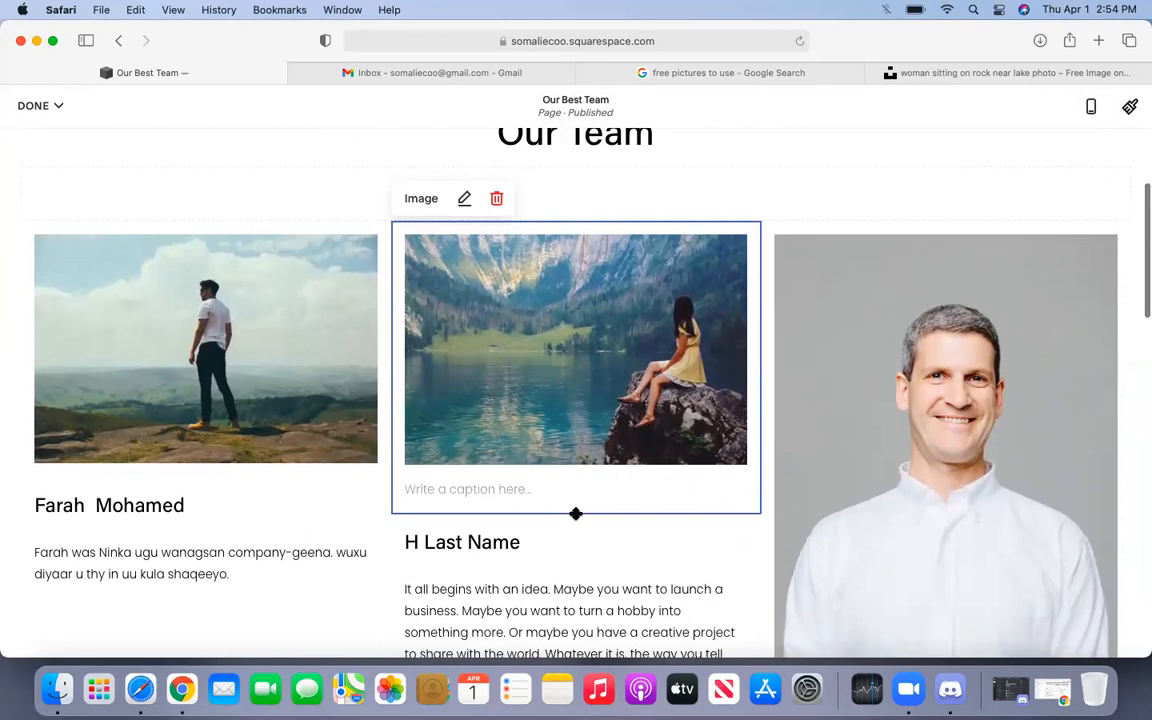
- Adjust the lake photo's height slightly and change the second member's heading to her full name
drag(572, 513, 572, 520)
click(420, 510)
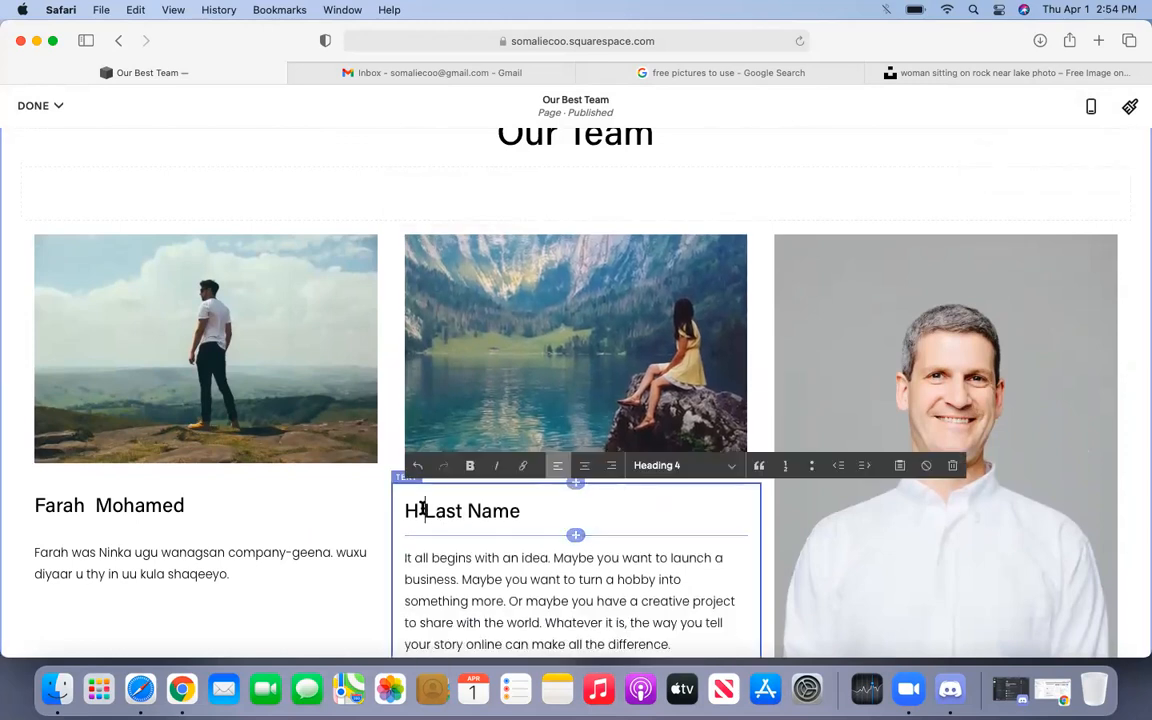
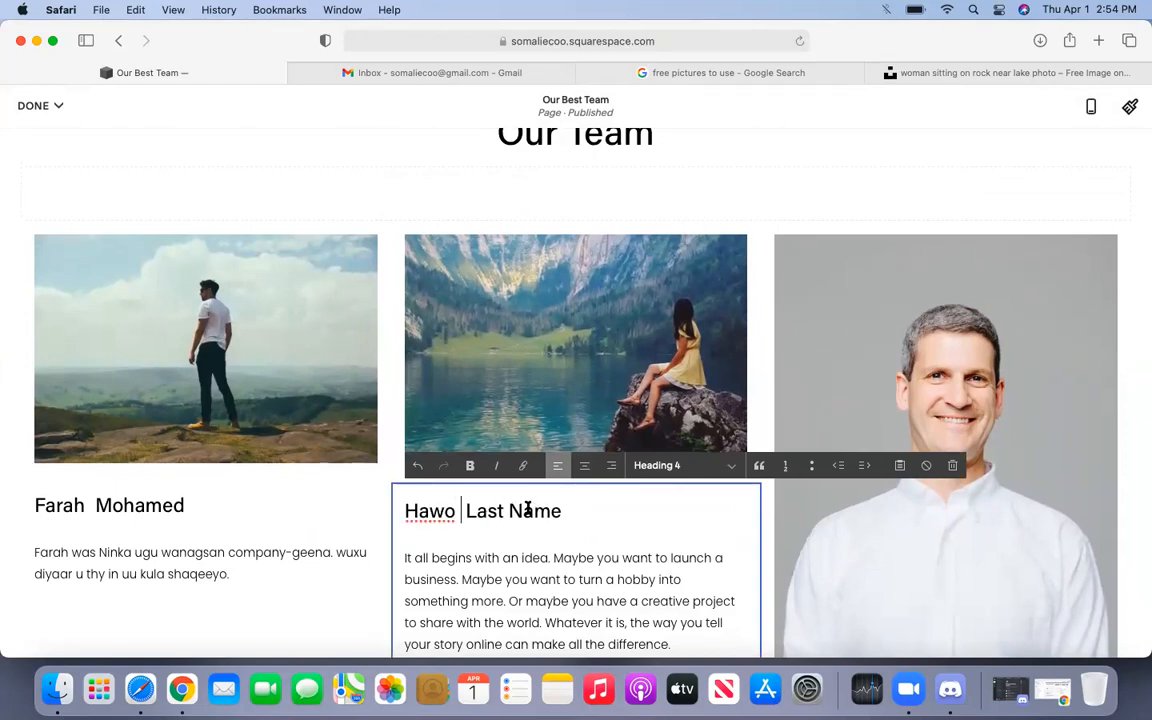
drag(560, 511, 469, 508)
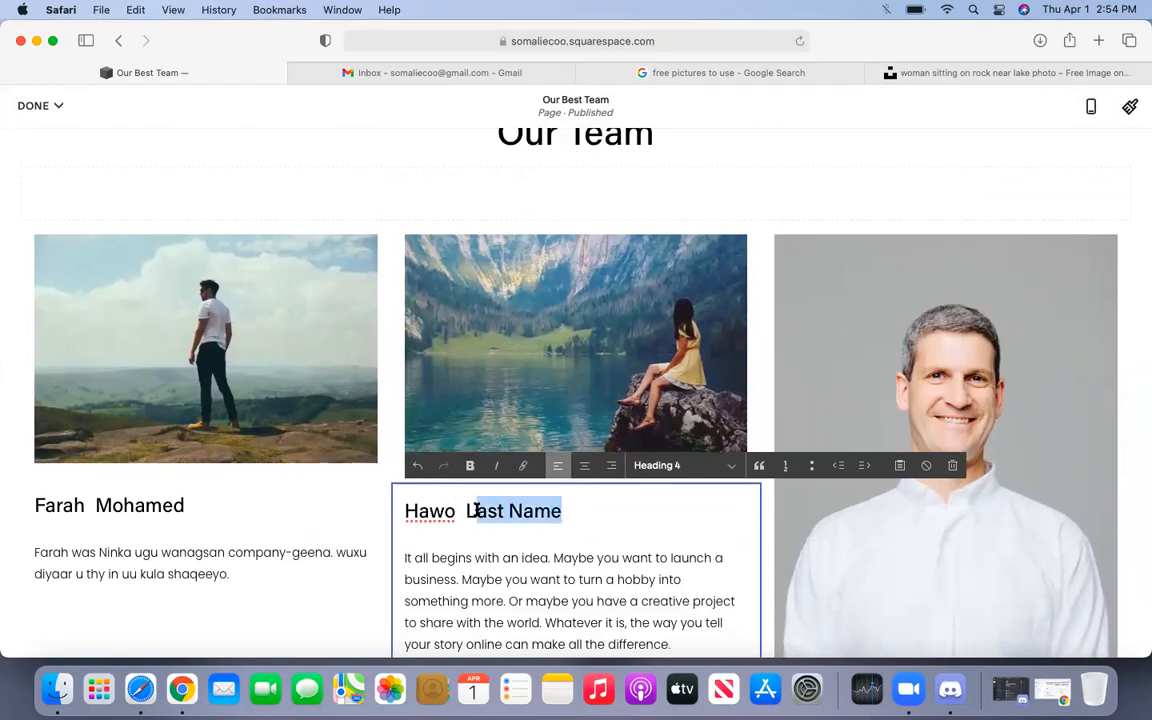
text(A)
key(BackSpace)
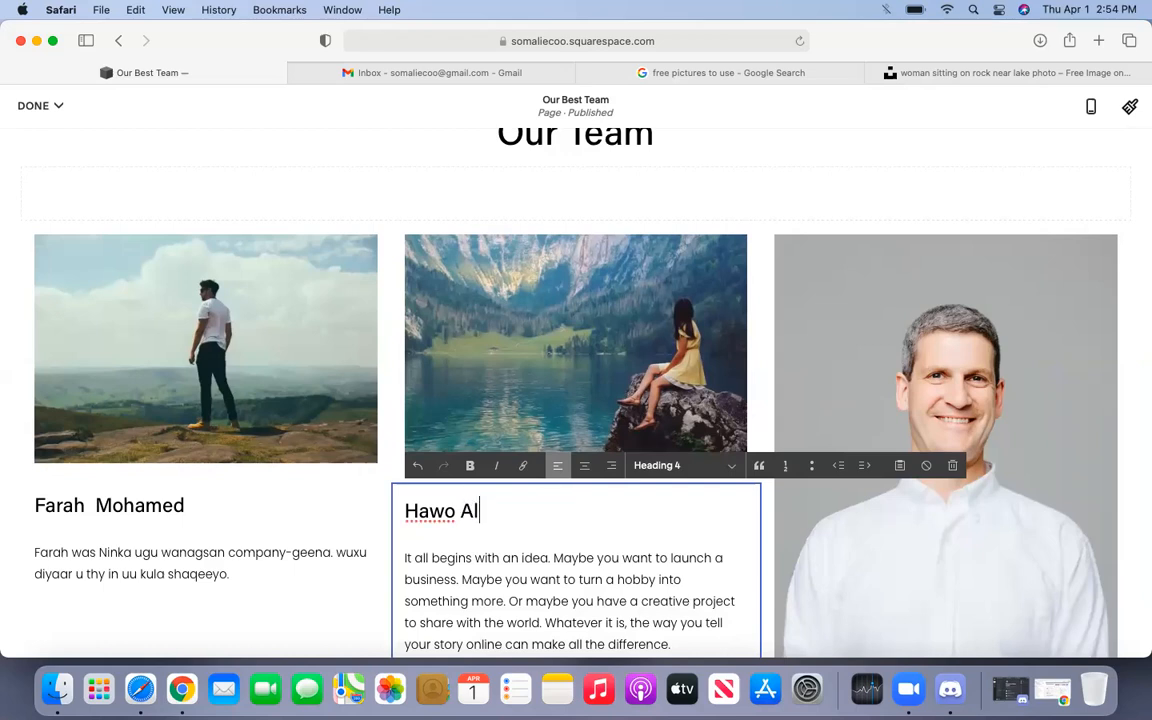
scroll(543, 555, down, 5)
click(648, 507)
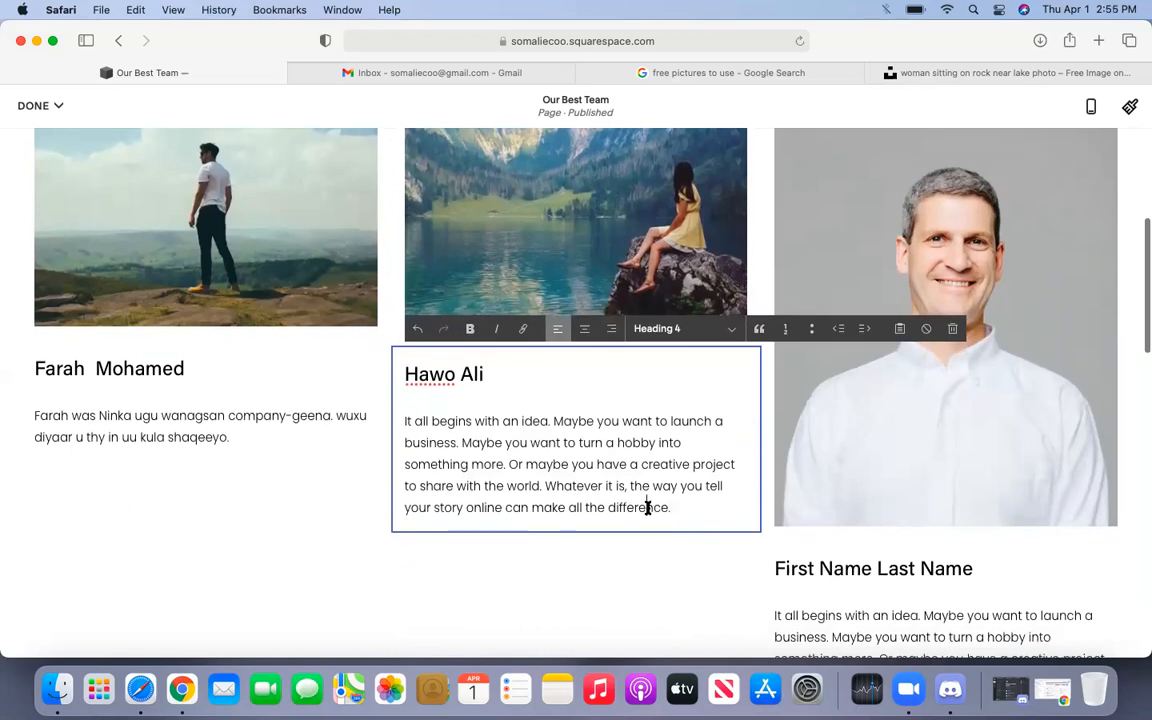
- Replace the second member's placeholder paragraph with a short bio written in Somali
drag(669, 507, 406, 423)
key(BackSpace)
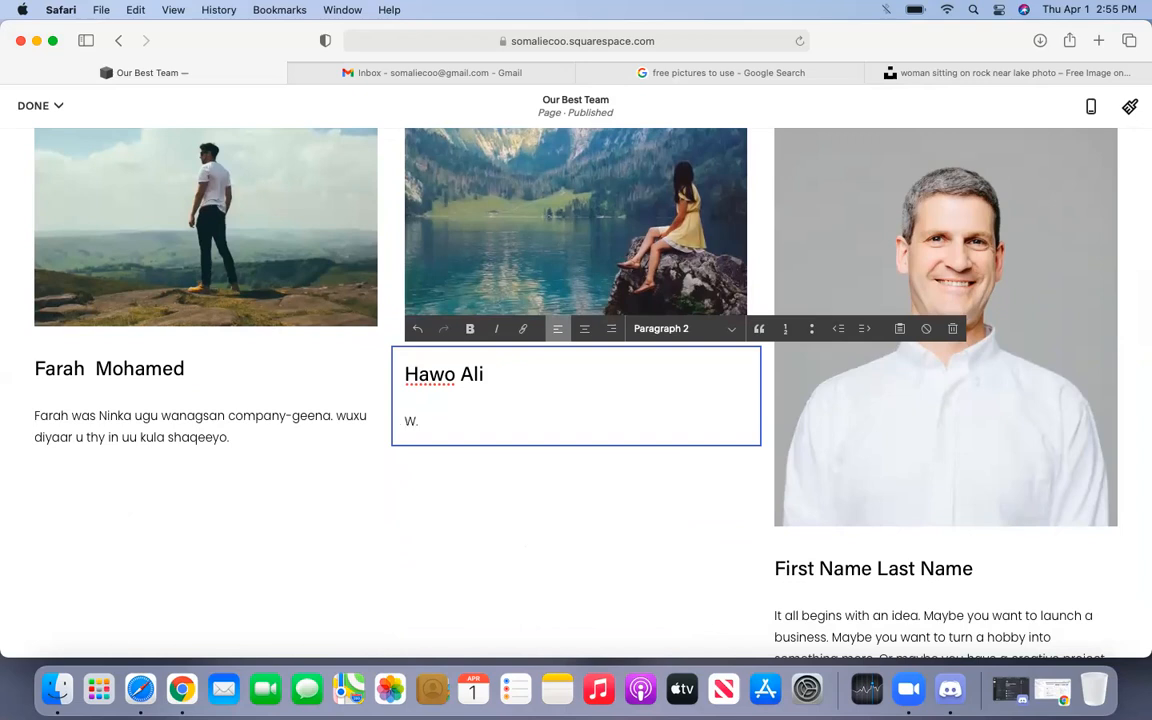
text(Hawo was kofta )
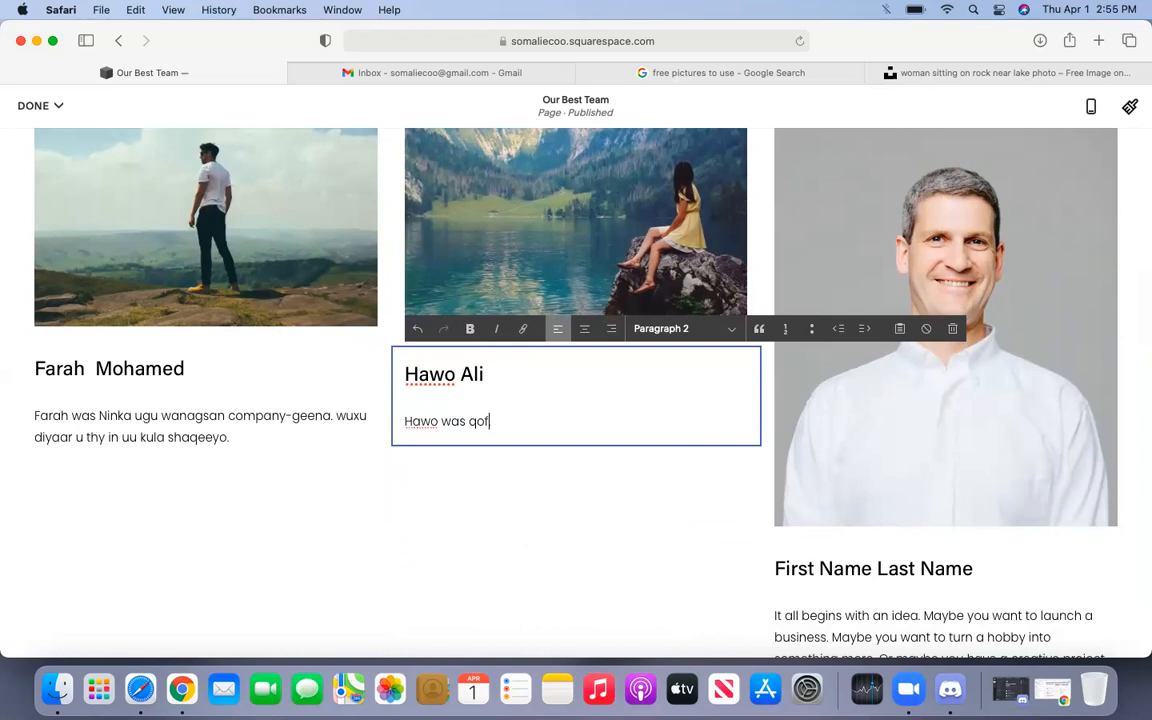
text(kalityya diyaar nay q)
key(BackSpace)
key(BackSpace)
text(sawiro qir)
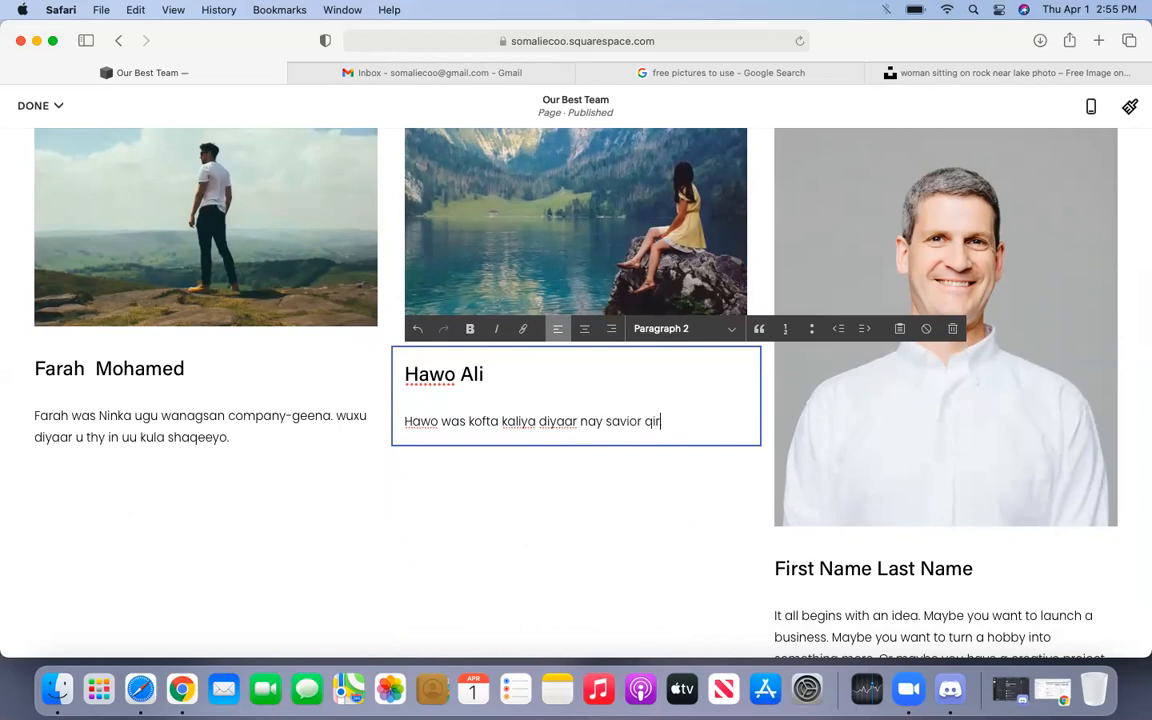
key(BackSpace)
key(BackSpace)
key(BackSpace)
key(BackSpace)
key(BackSpace)
key(BackSpace)
text(iro quruc b)
key(BackSpace)
text(x badan inay kaa qaado)
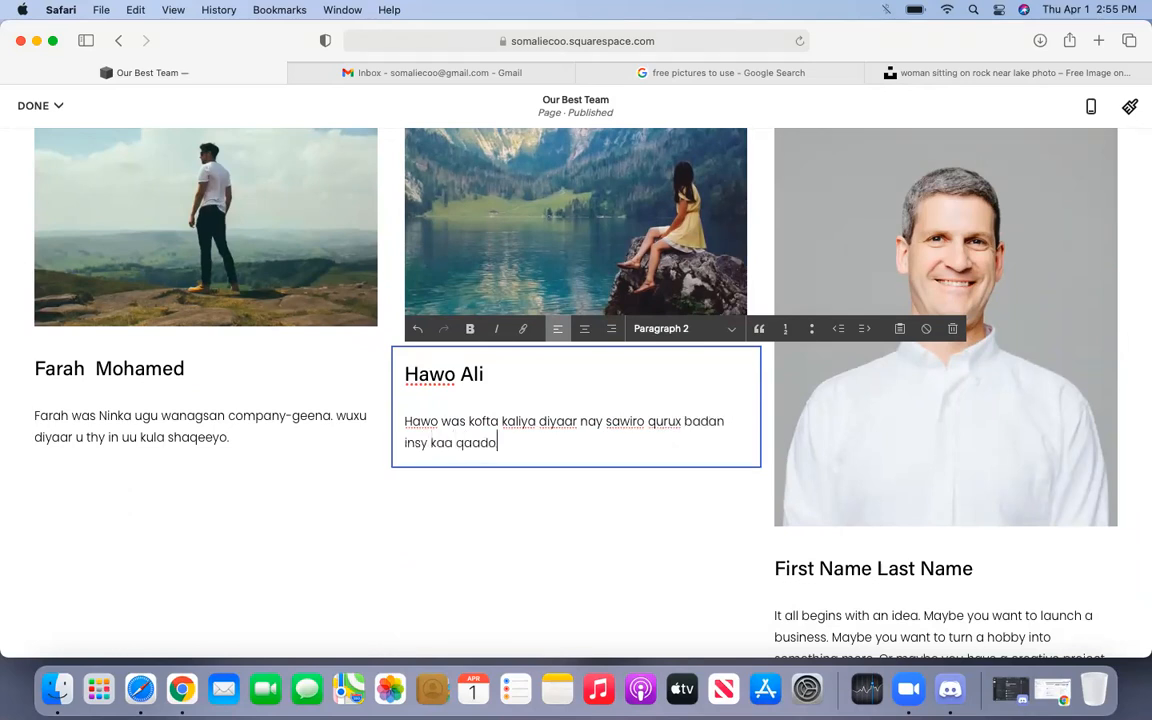
text( ee ka f)
text(la sh)
text(aqey)
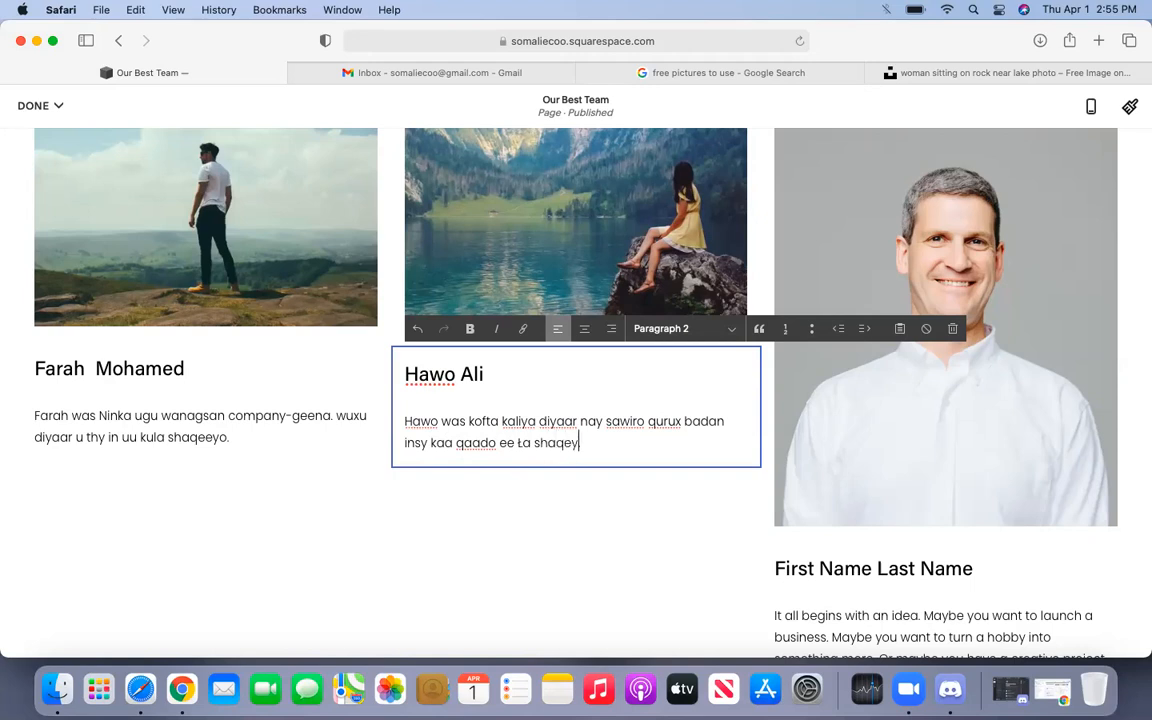
click(465, 523)
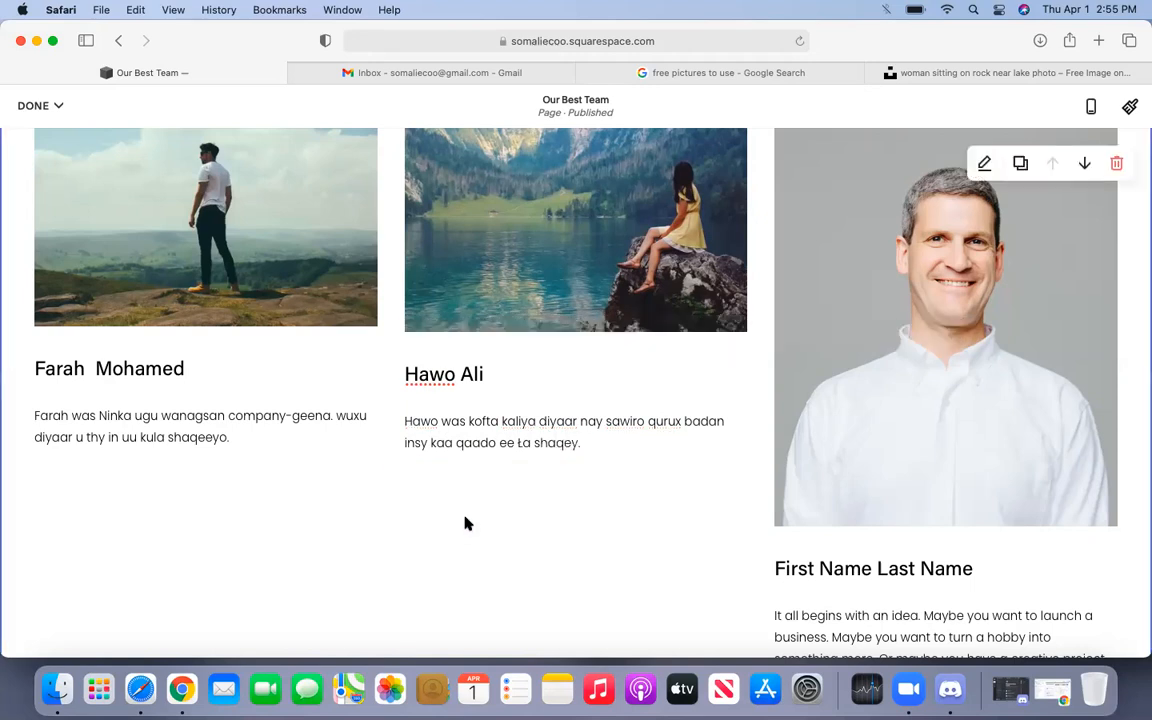
scroll(465, 523, up, 2)
scroll(465, 517, down, 1)
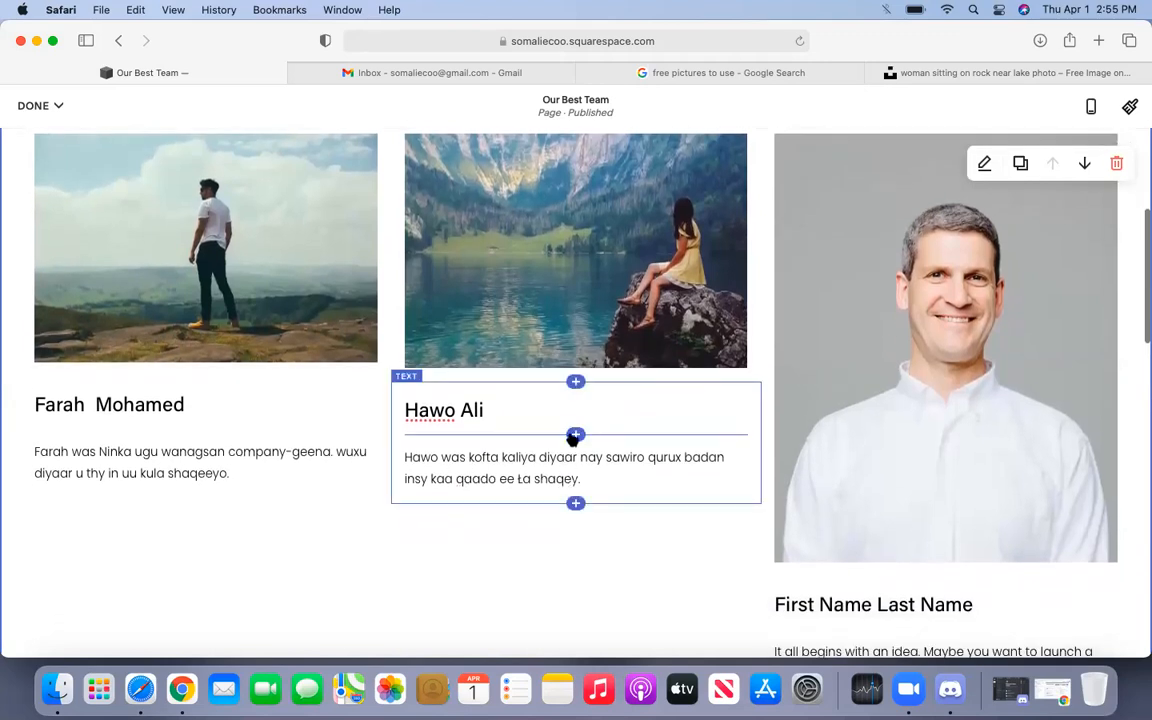
scroll(575, 438, down, 2)
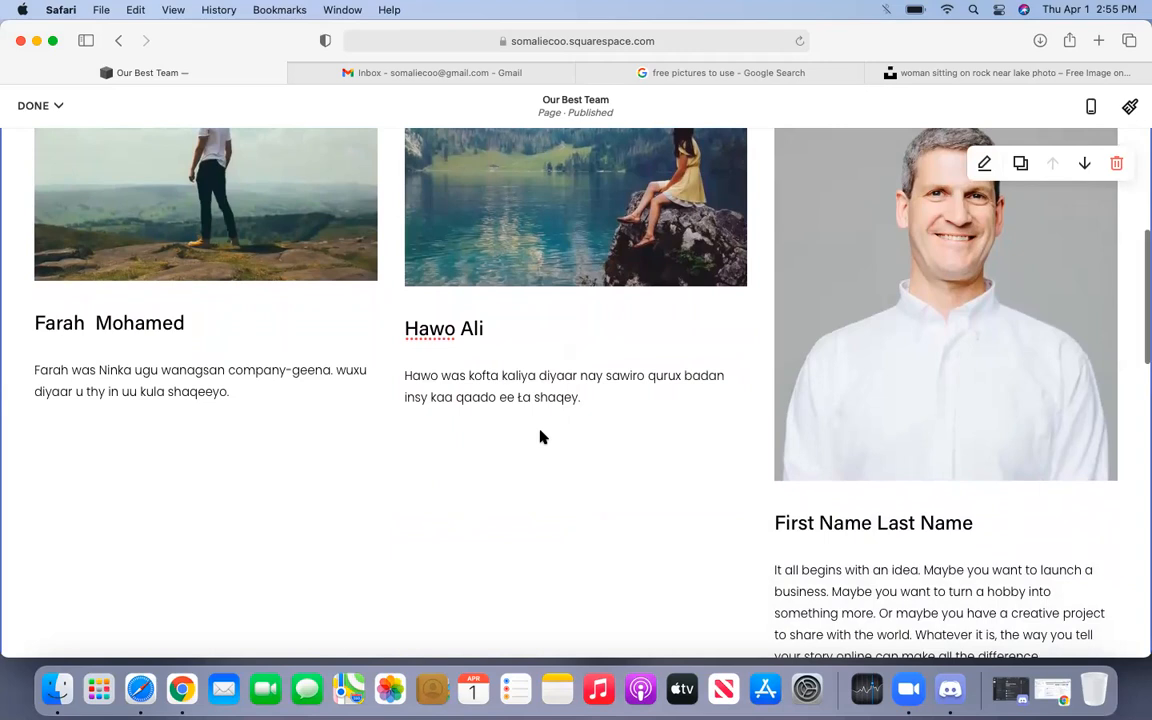
scroll(540, 437, down, 1)
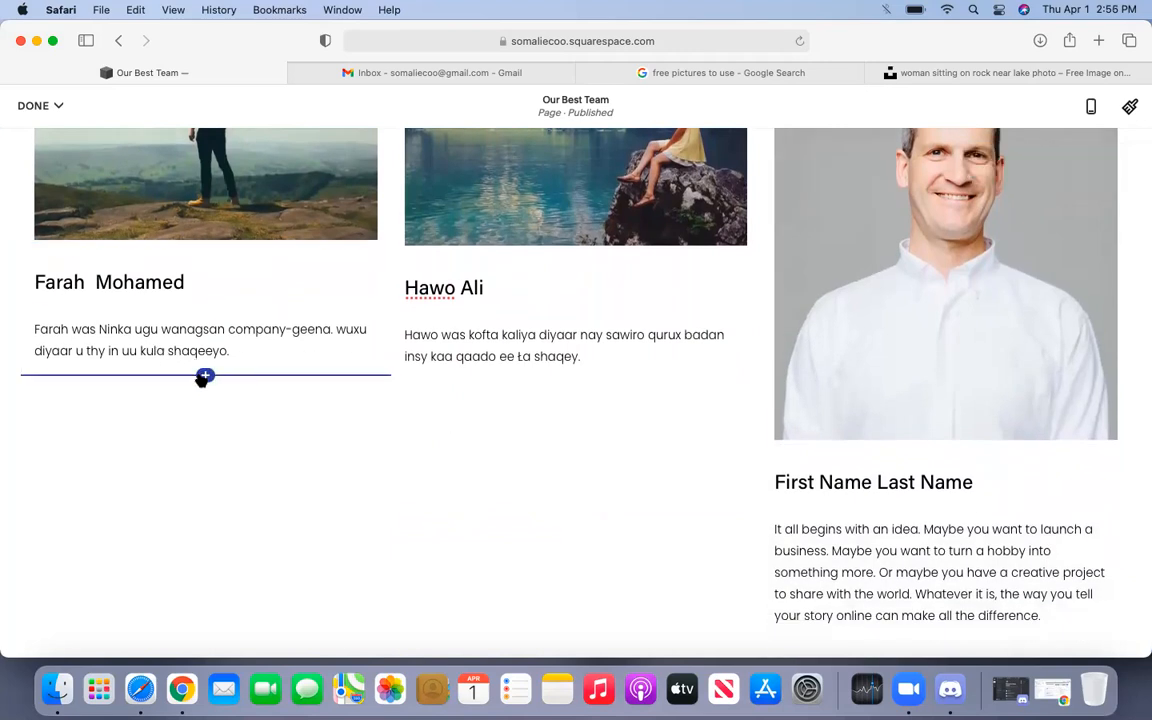
click(204, 376)
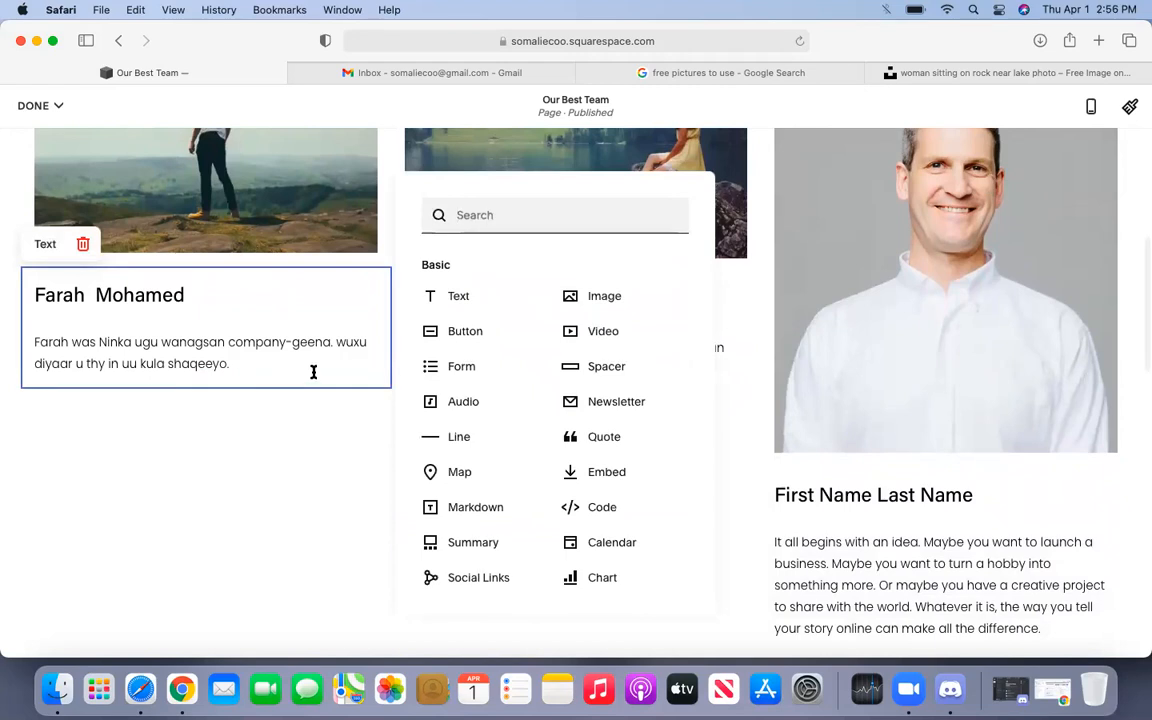
click(257, 440)
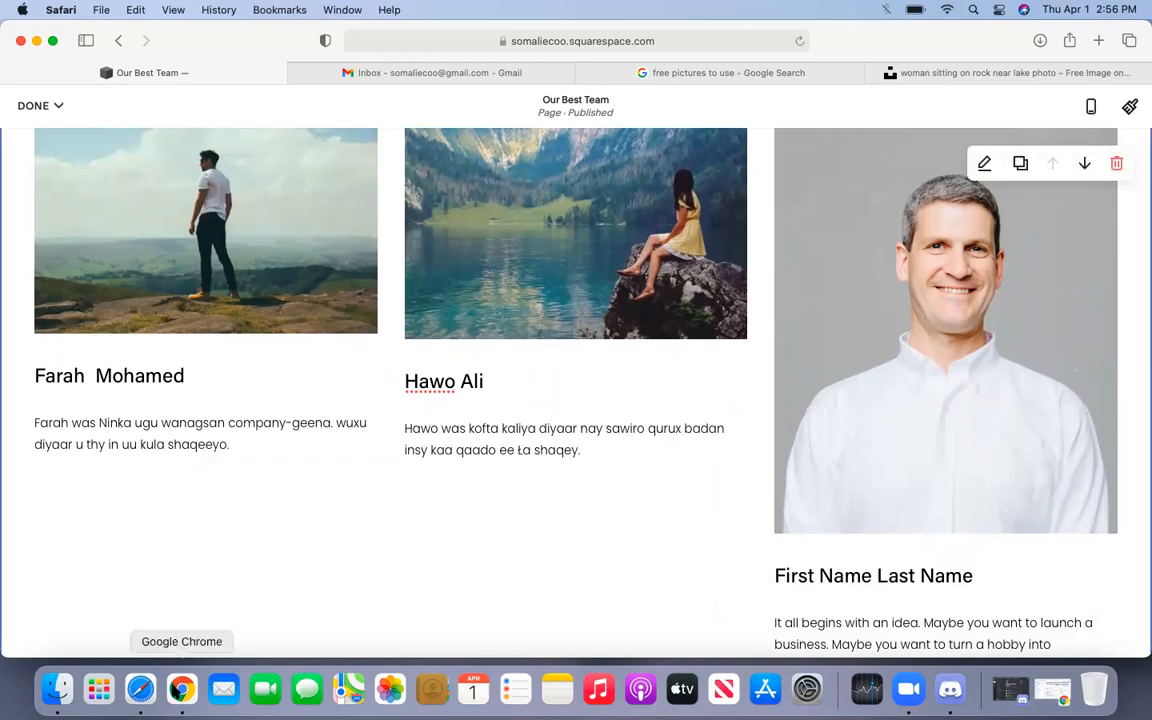
click(180, 689)
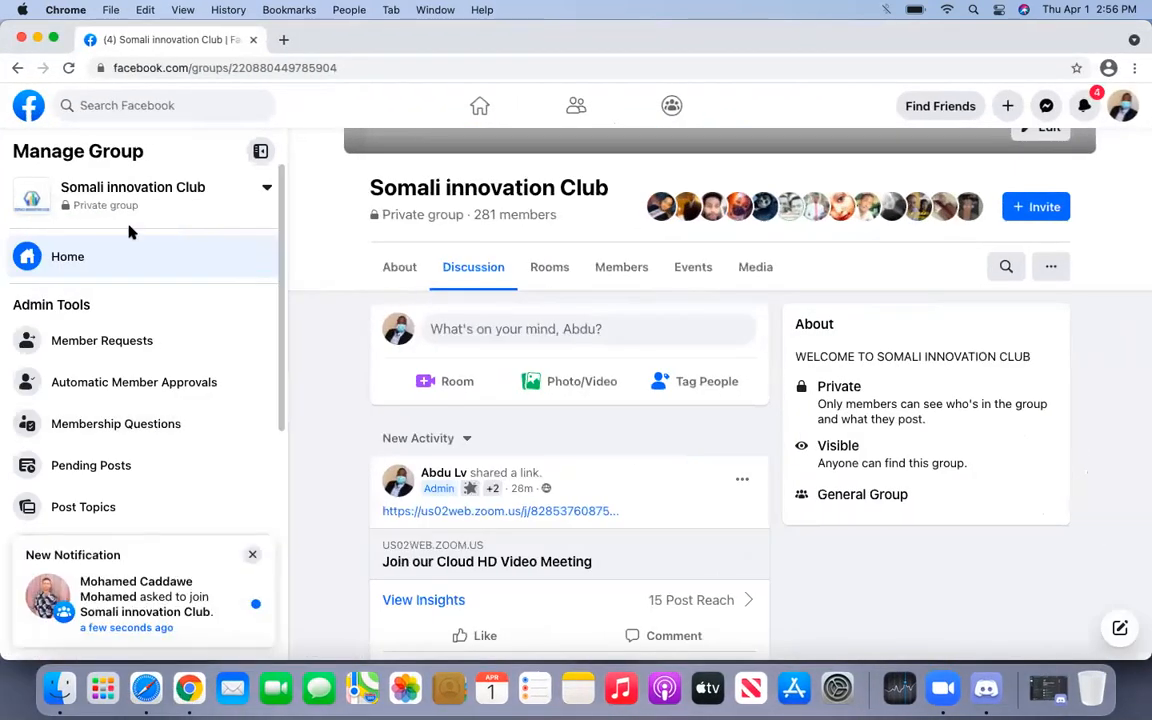
click(68, 68)
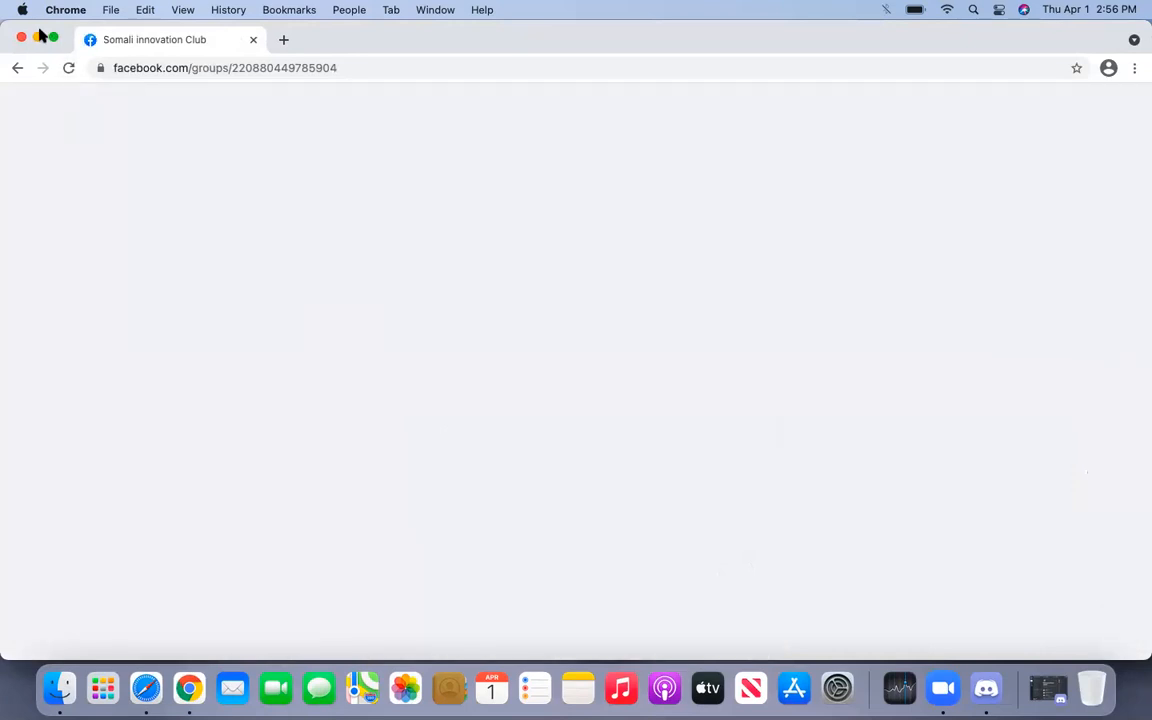
click(37, 37)
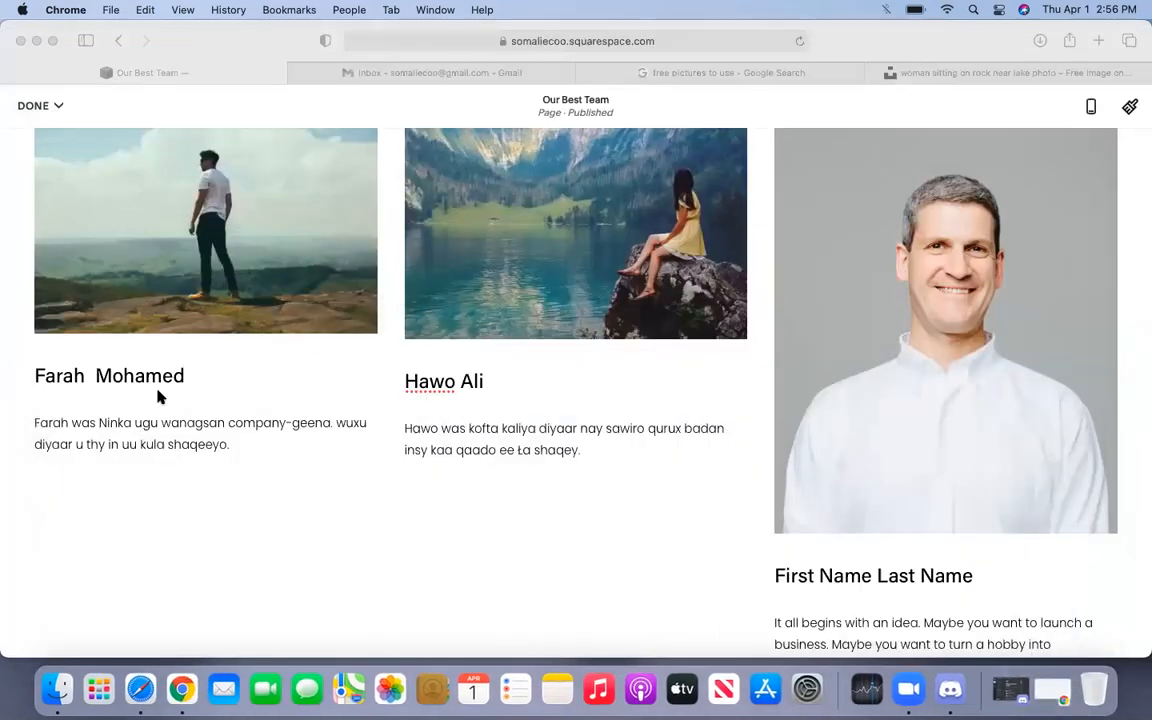
click(158, 397)
- Open the add-block menu from the insert point below the first member's bio
click(203, 468)
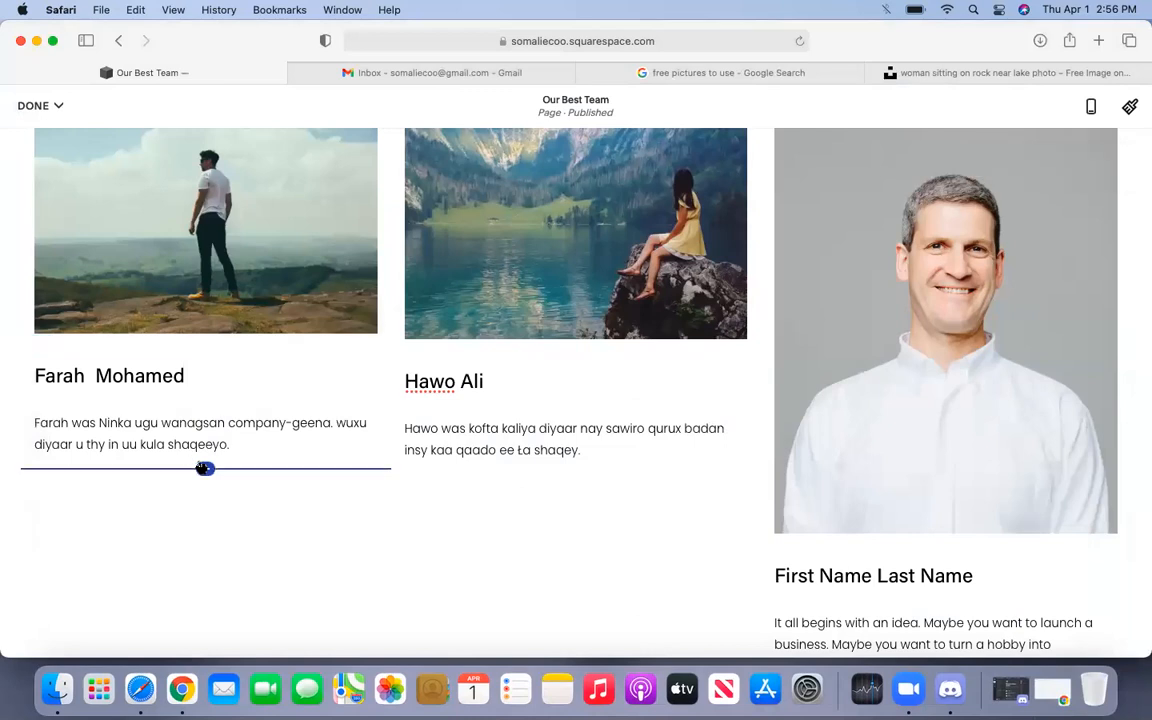
scroll(200, 466, down, 2)
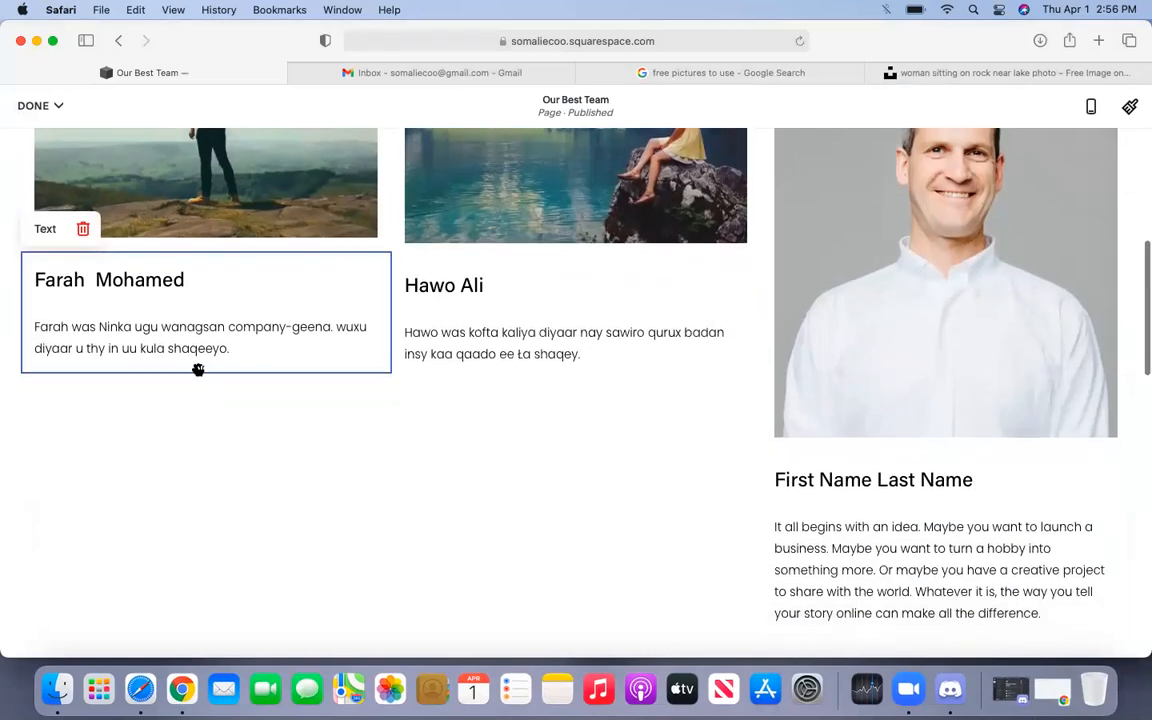
click(188, 329)
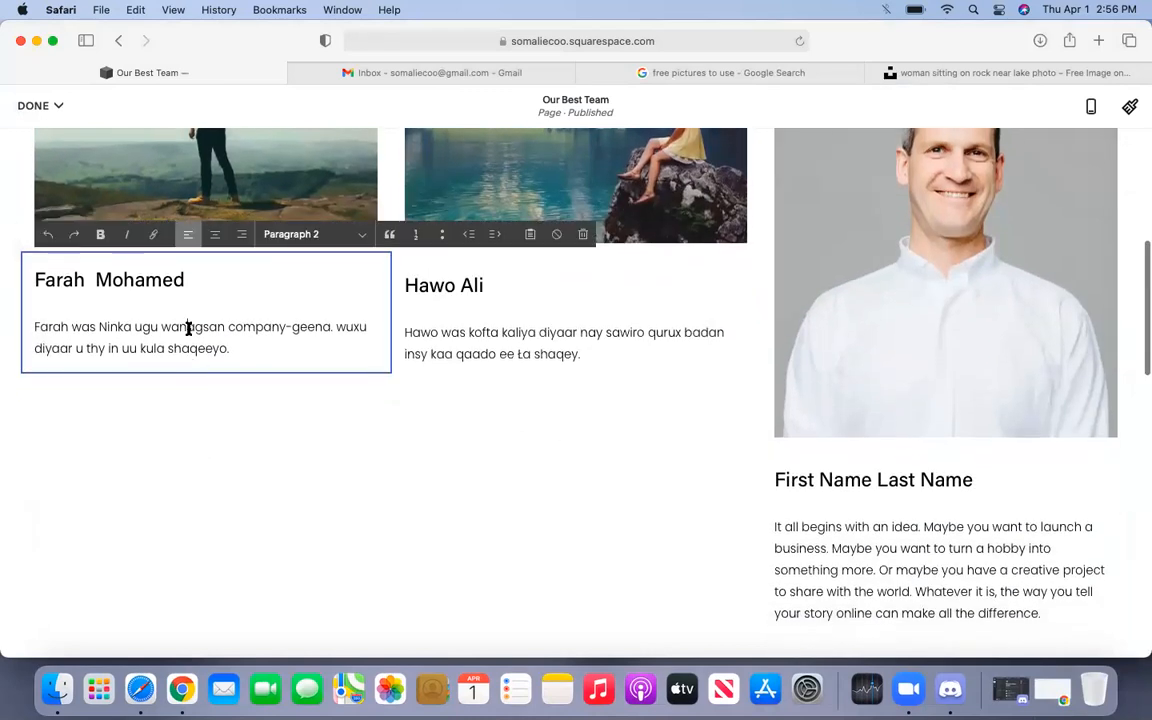
click(186, 391)
click(205, 372)
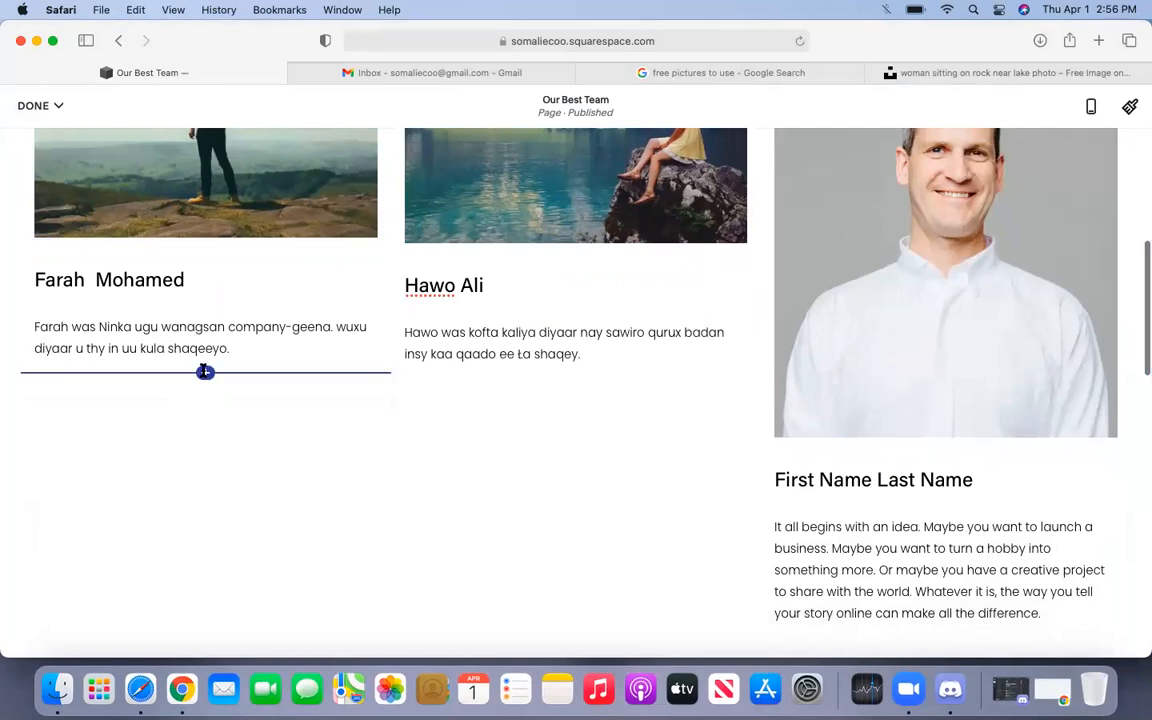
click(205, 372)
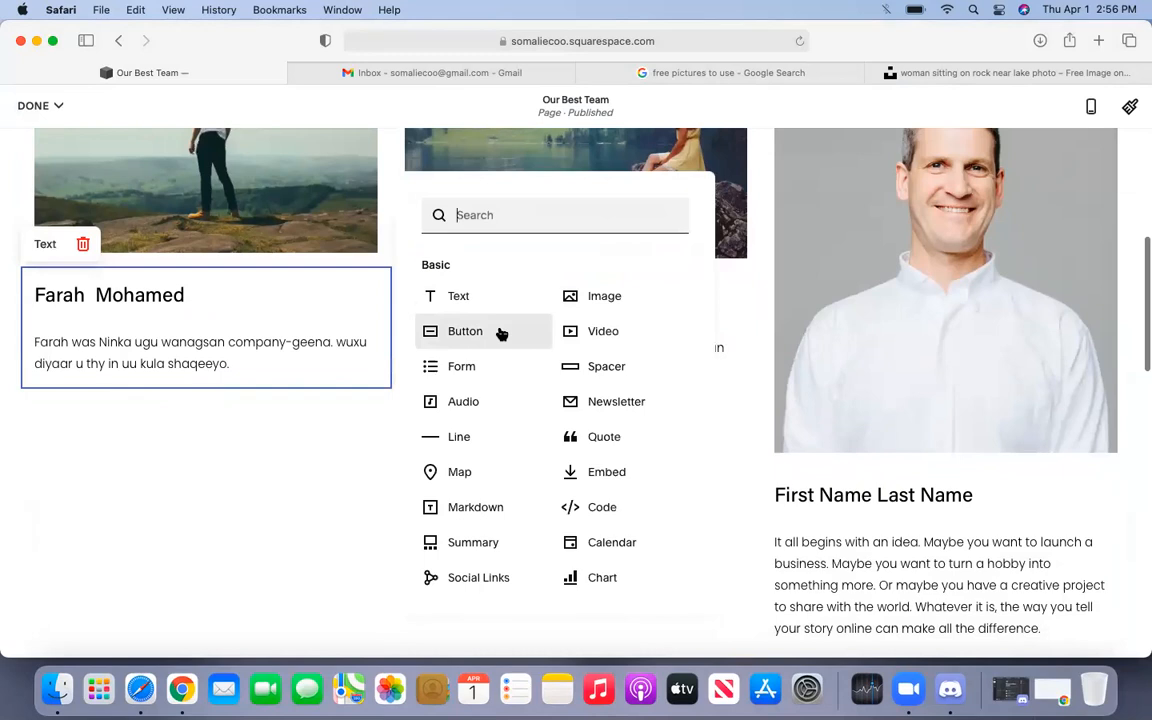
- Insert an Instagram block from the Integrations list beneath the first member's bio
scroll(502, 333, down, 5)
scroll(502, 333, down, 2)
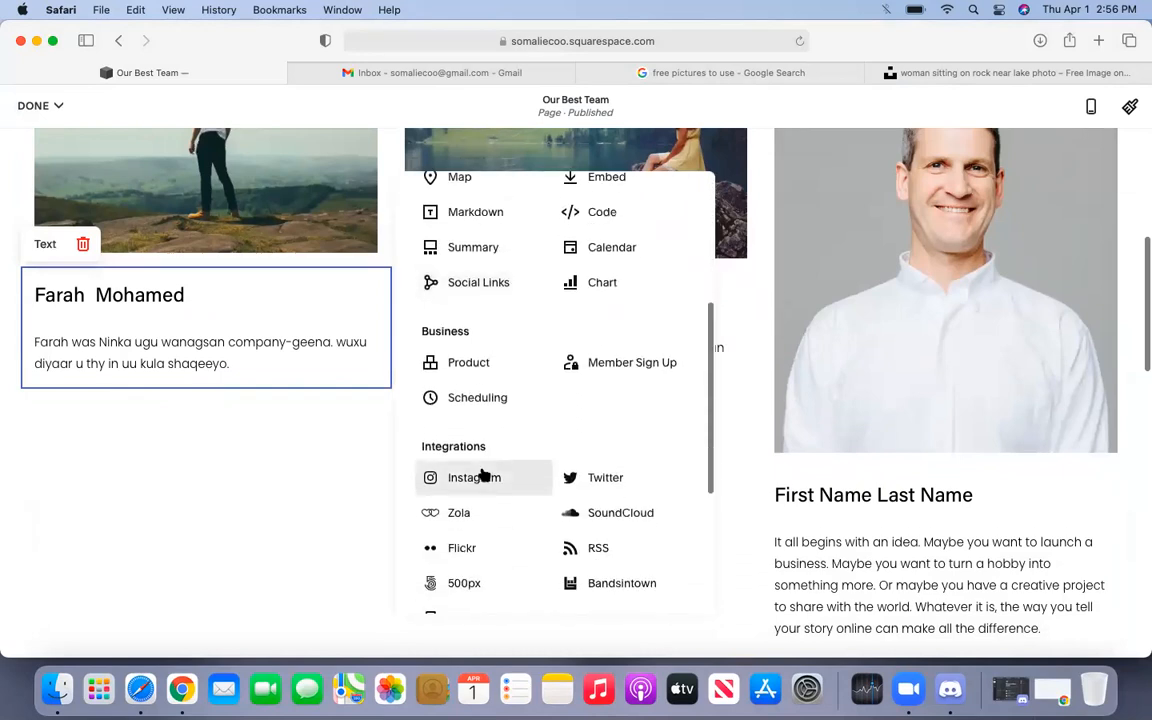
scroll(483, 475, down, 3)
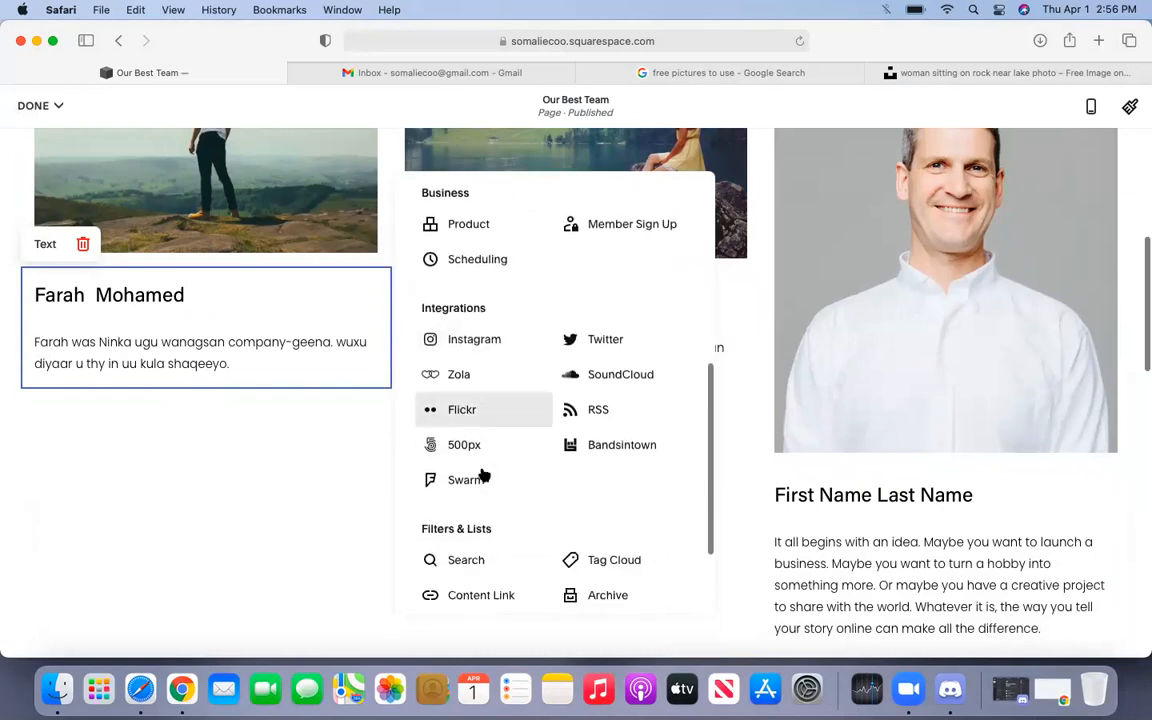
scroll(483, 475, up, 1)
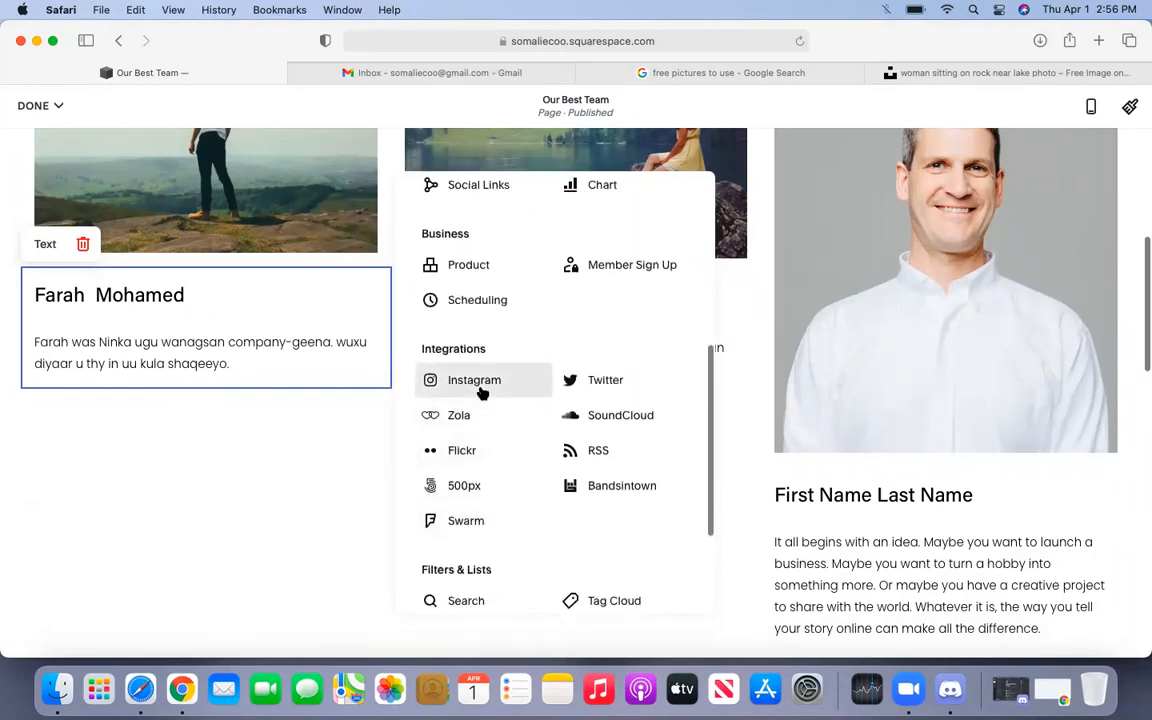
click(481, 393)
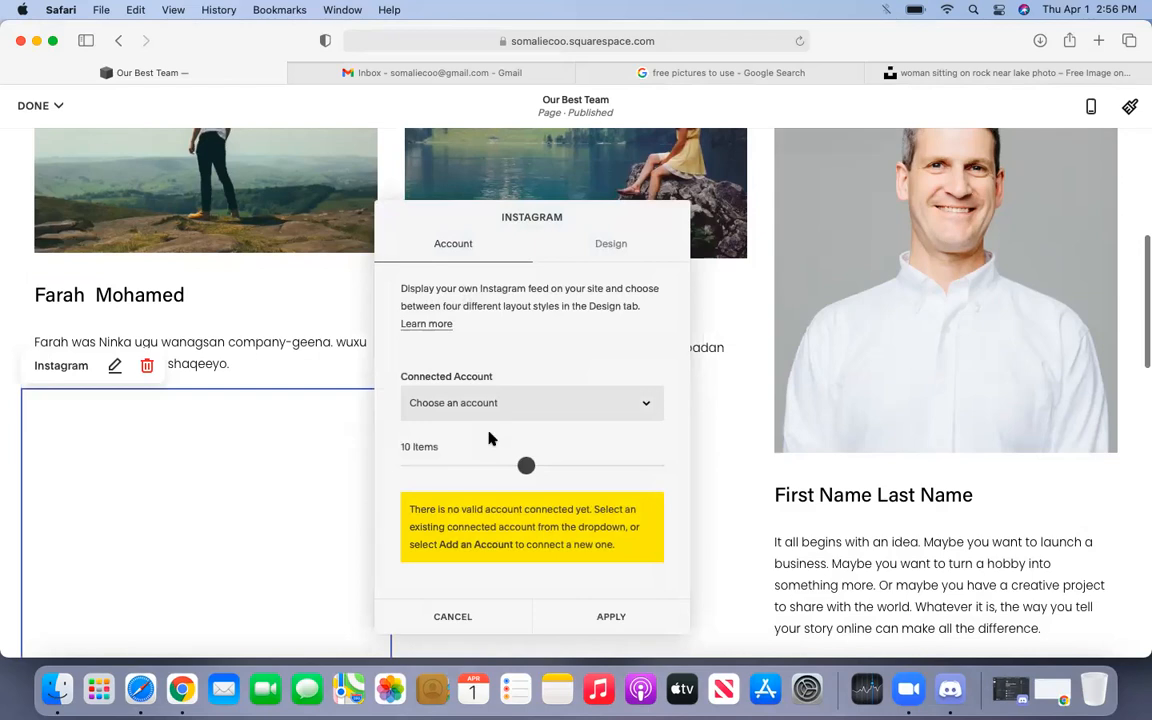
- Check the Instagram block's Connected Account choices, leaving it unconnected
click(535, 403)
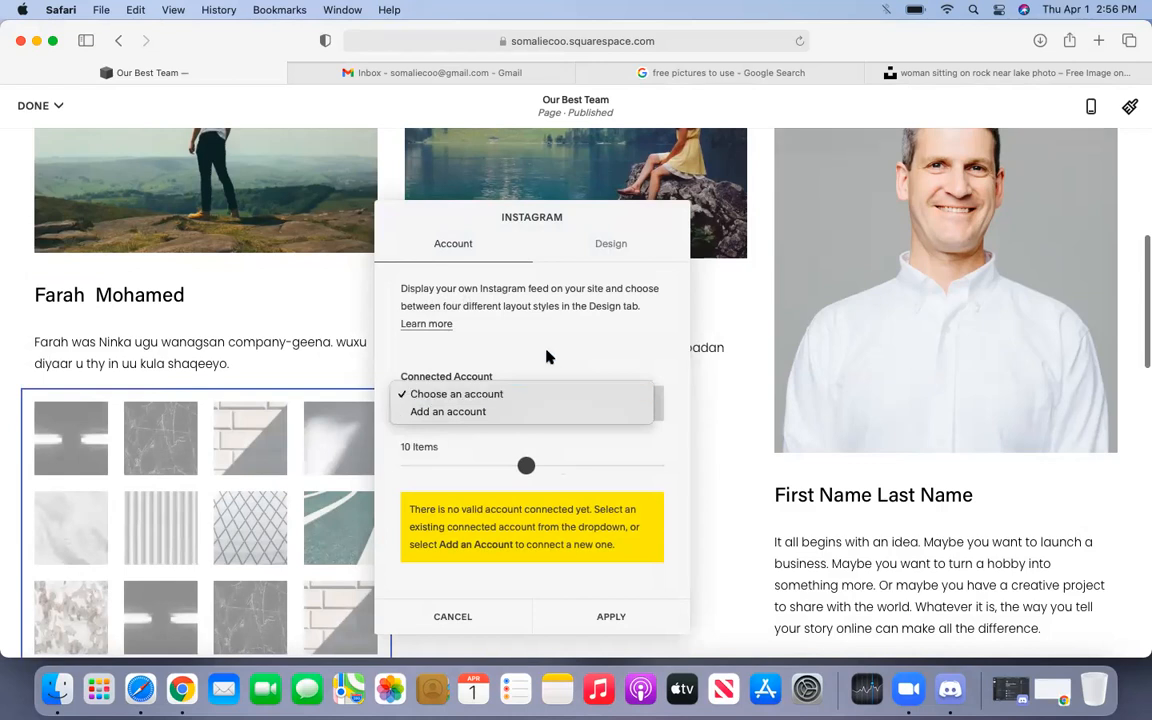
click(546, 353)
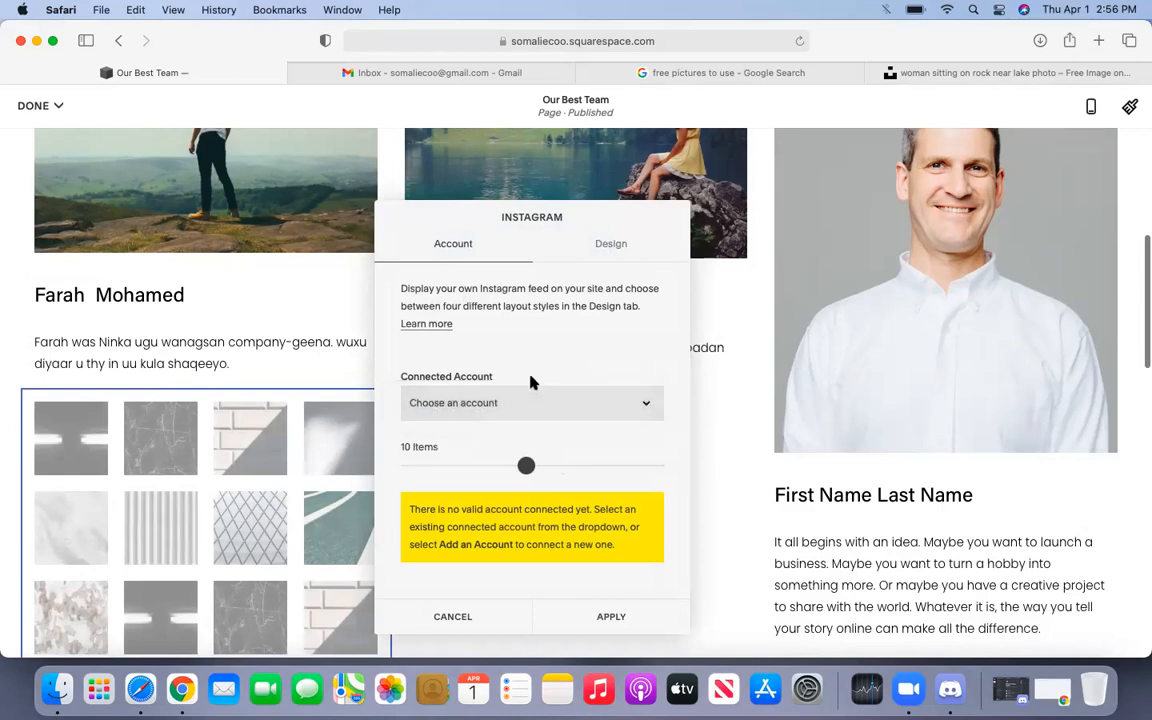
click(976, 71)
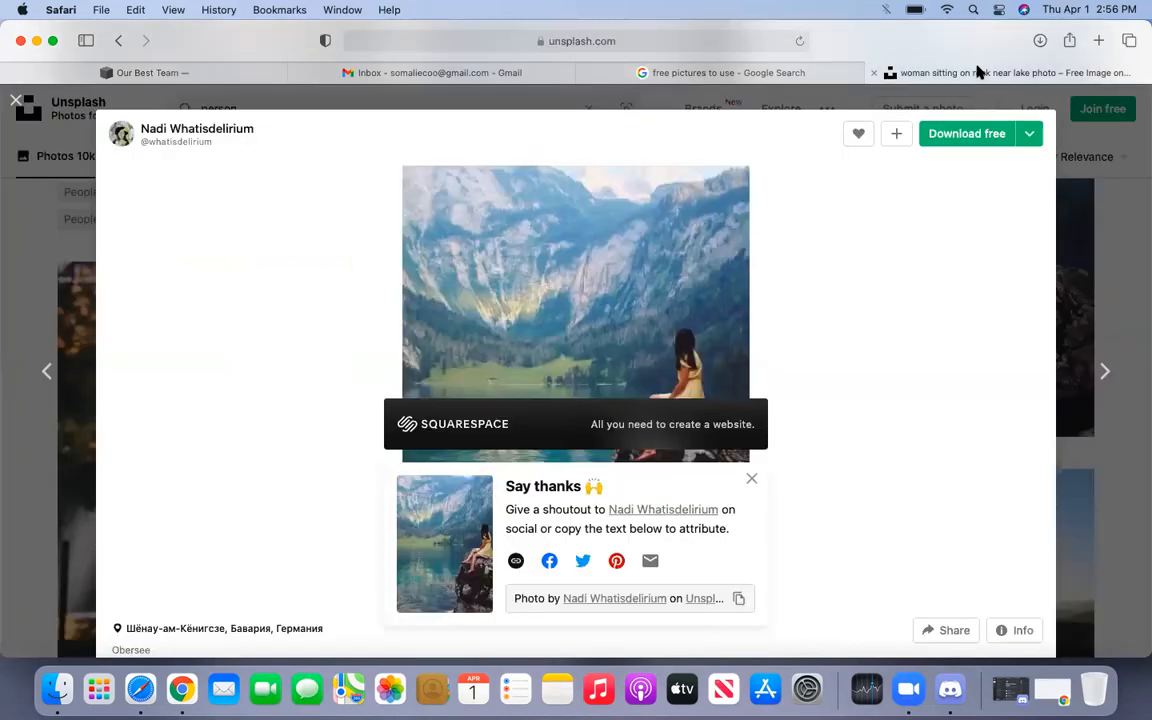
- Load the team member's Instagram profile in Safari, then go back to the Our Best Team editor
click(755, 45)
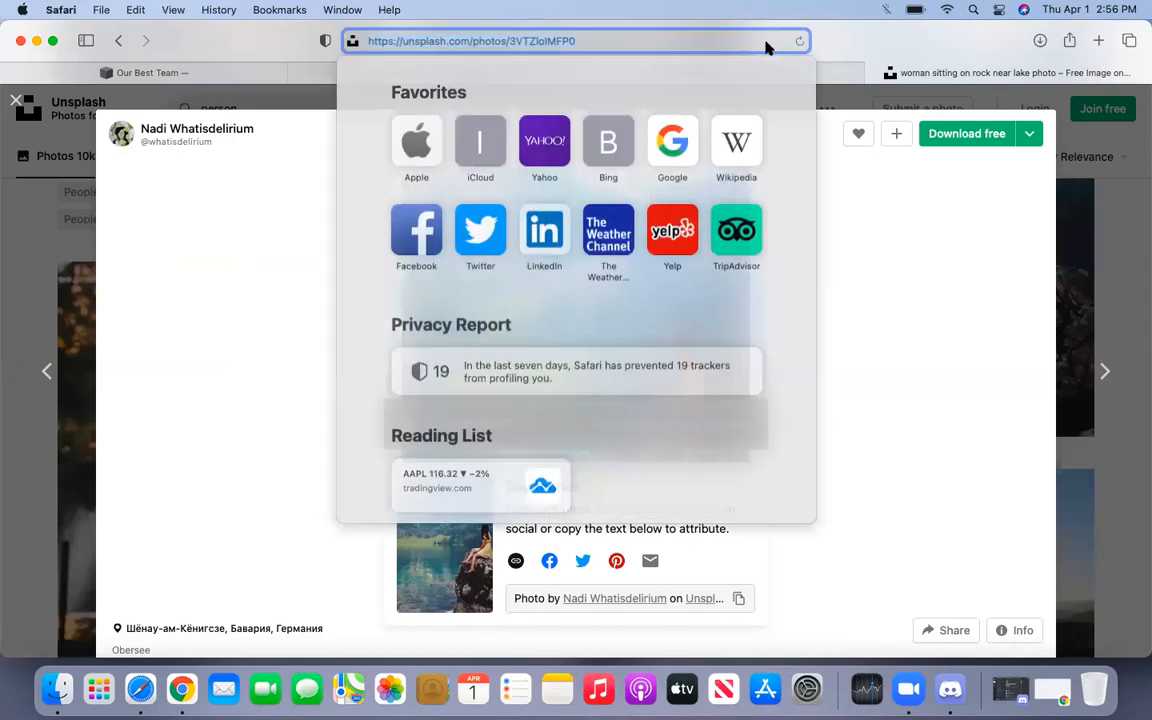
click(871, 66)
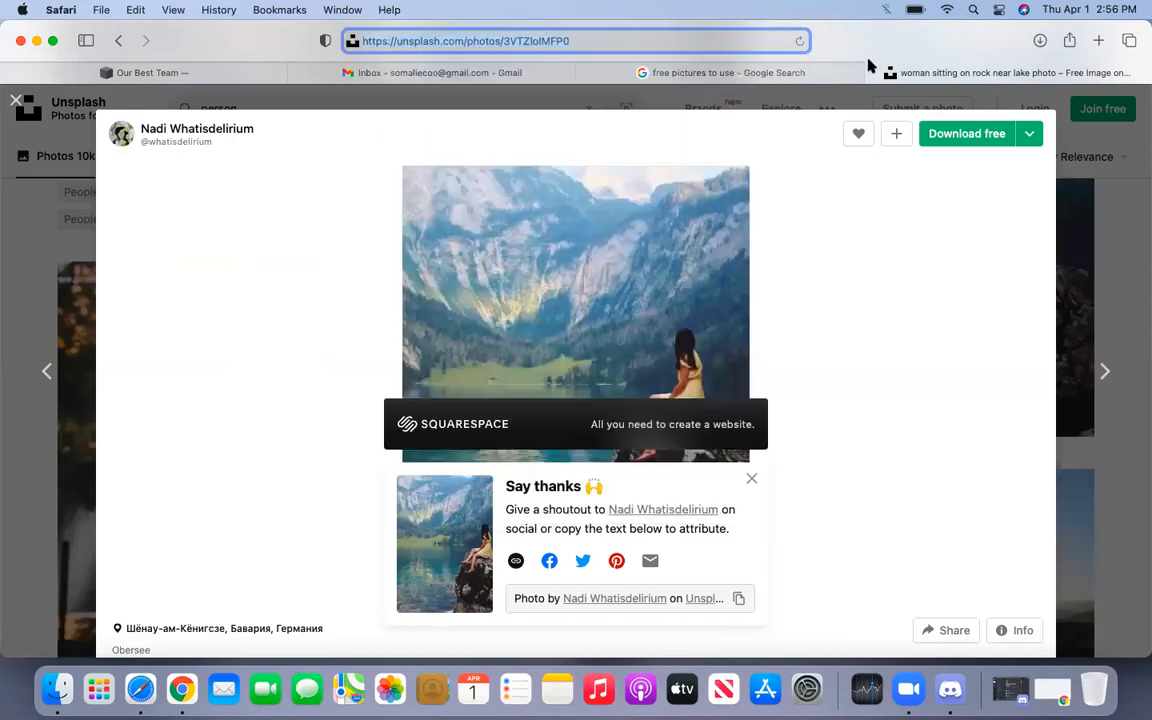
click(587, 40)
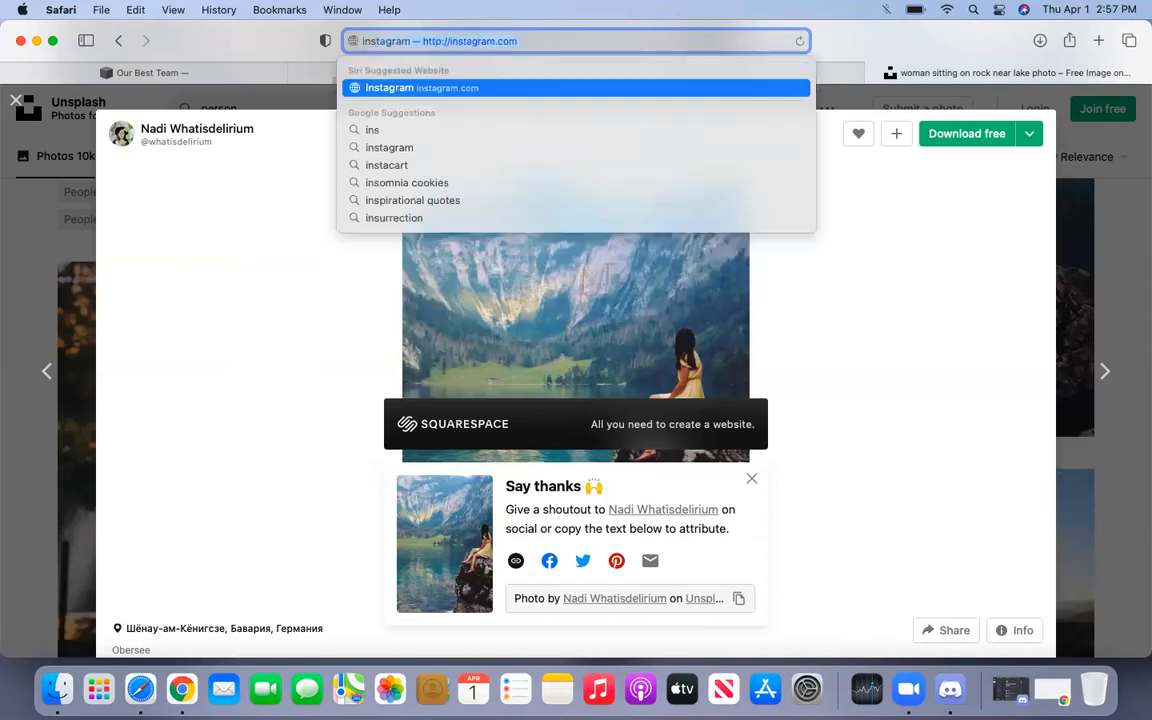
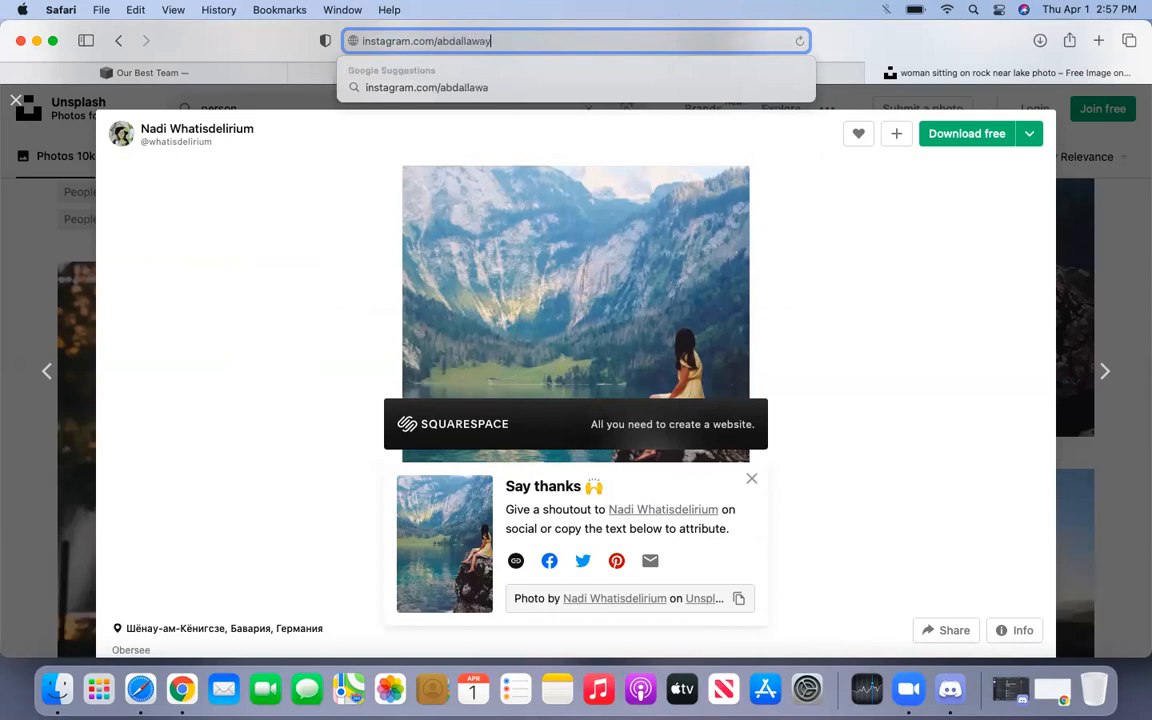
key(Return)
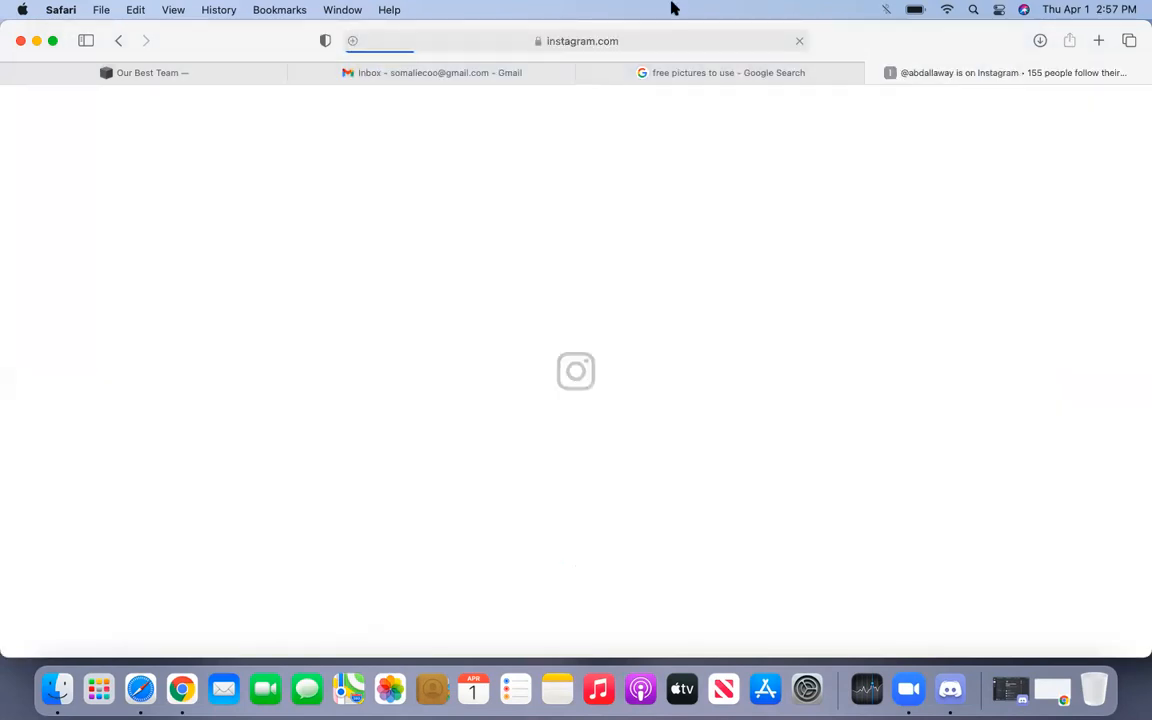
click(648, 42)
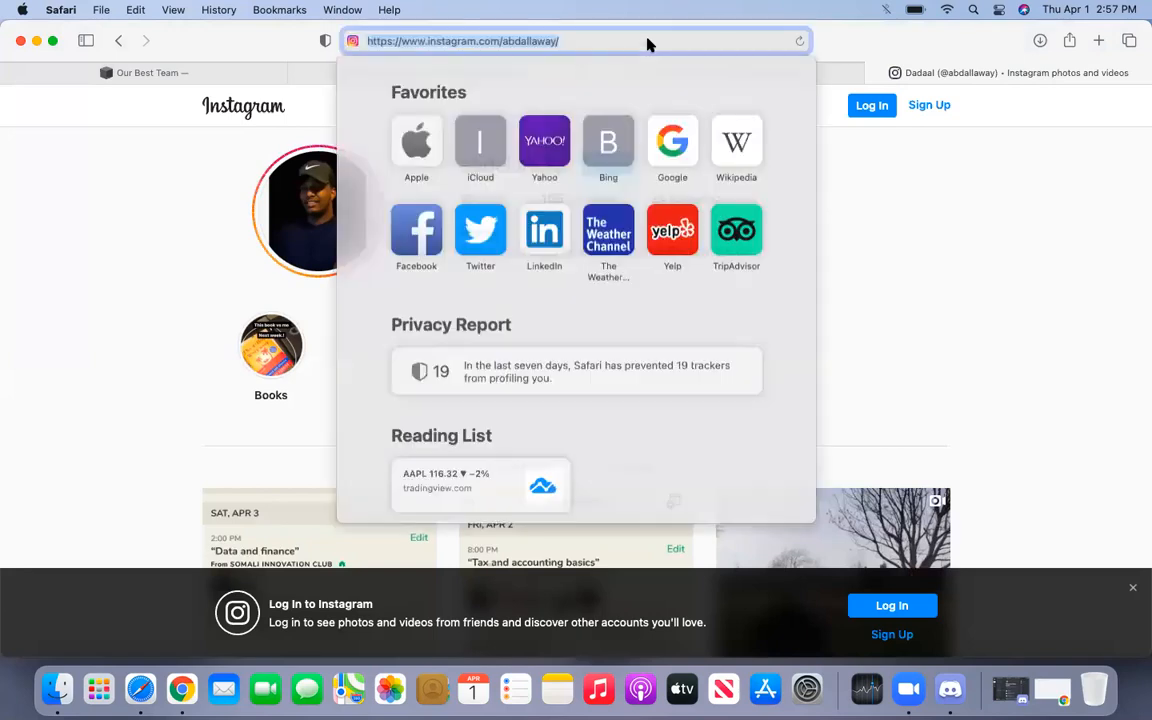
click(926, 150)
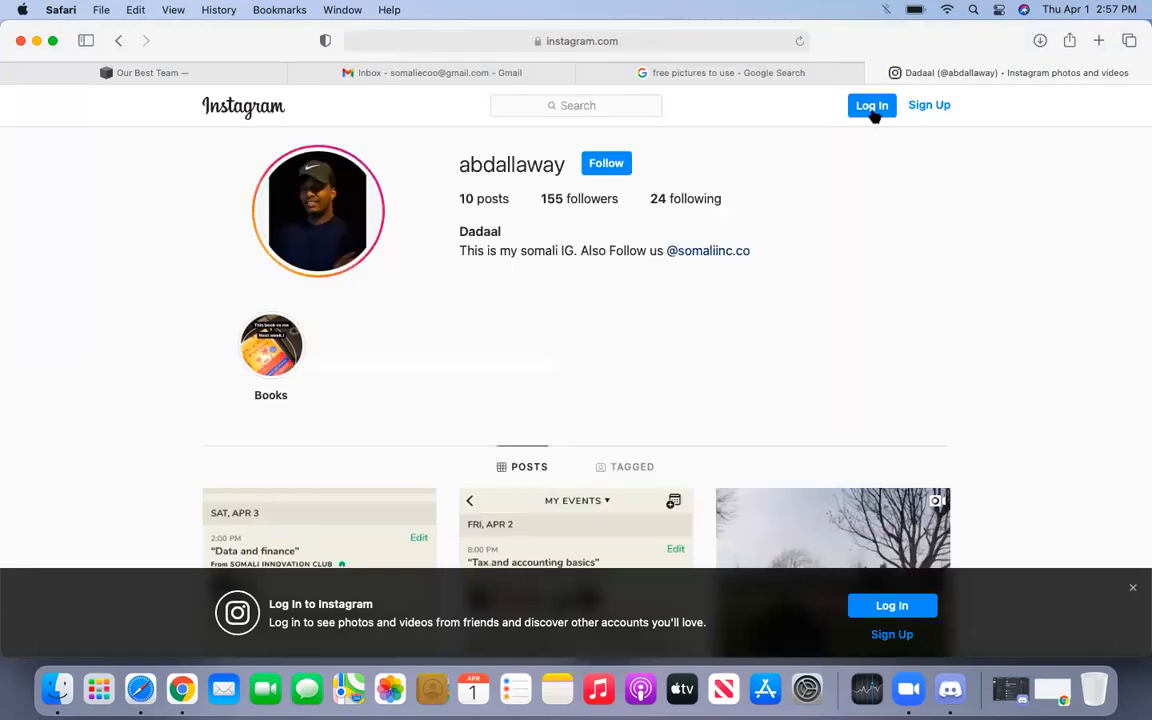
click(738, 75)
click(276, 67)
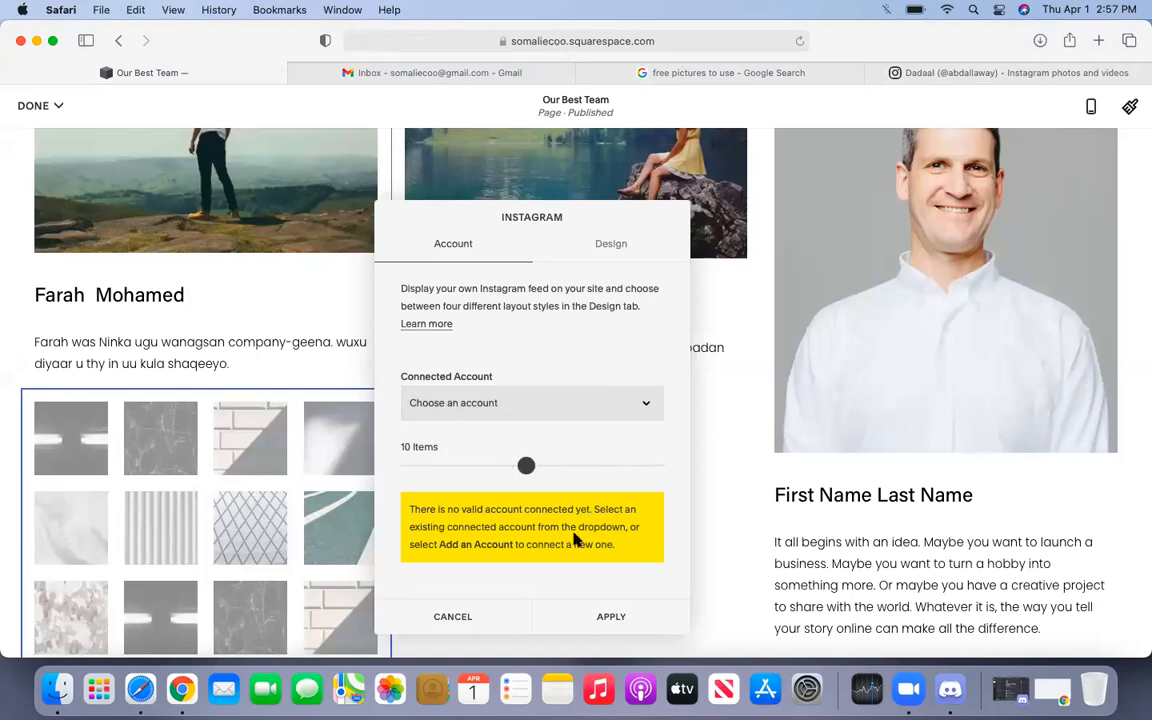
- Set the Instagram block's Design layout to Carousel, after trying Slideshow, and apply it
click(537, 405)
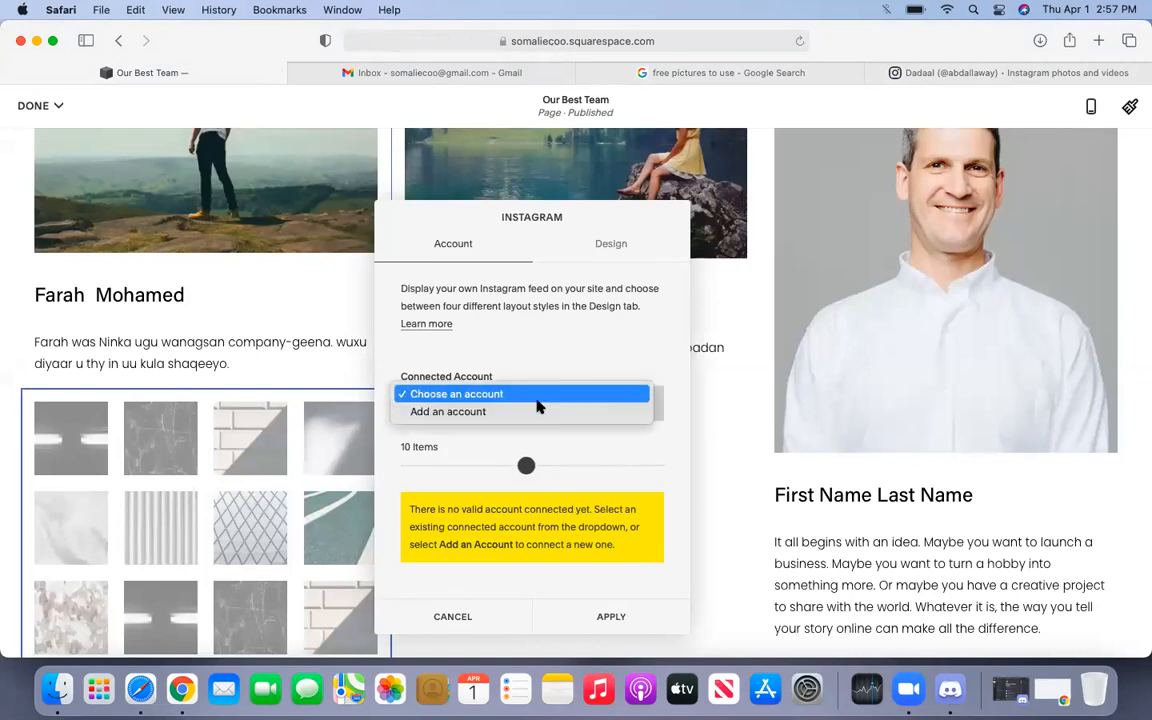
click(537, 396)
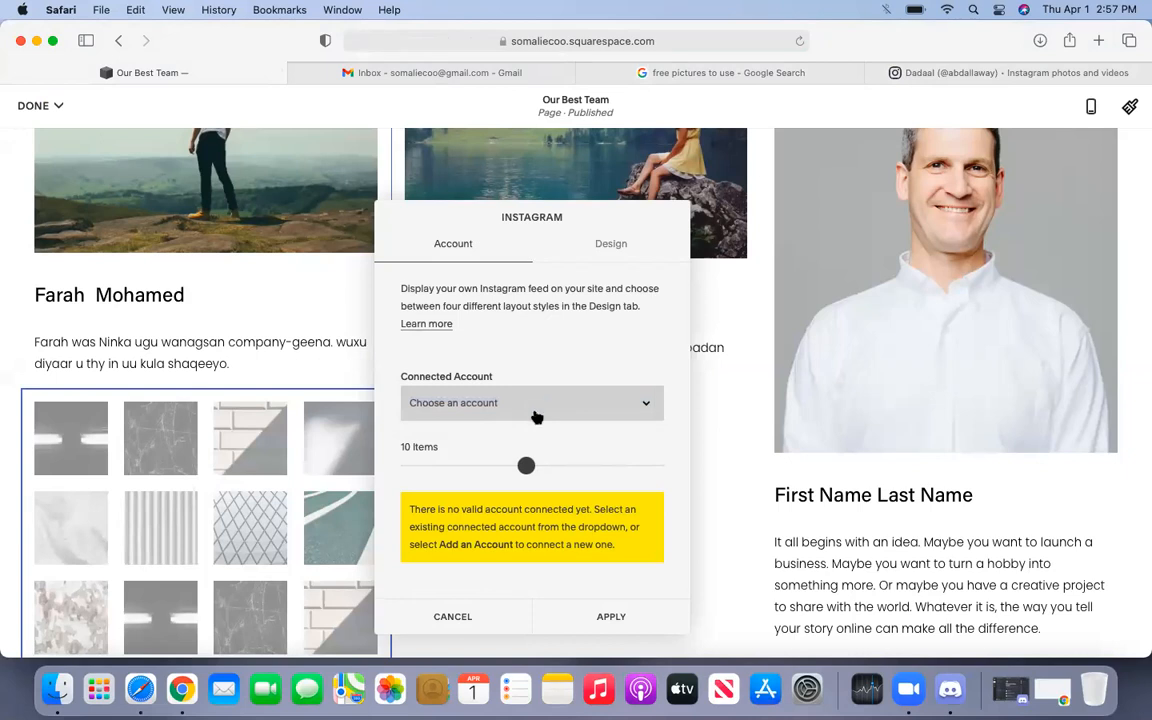
click(600, 244)
scroll(478, 370, down, 5)
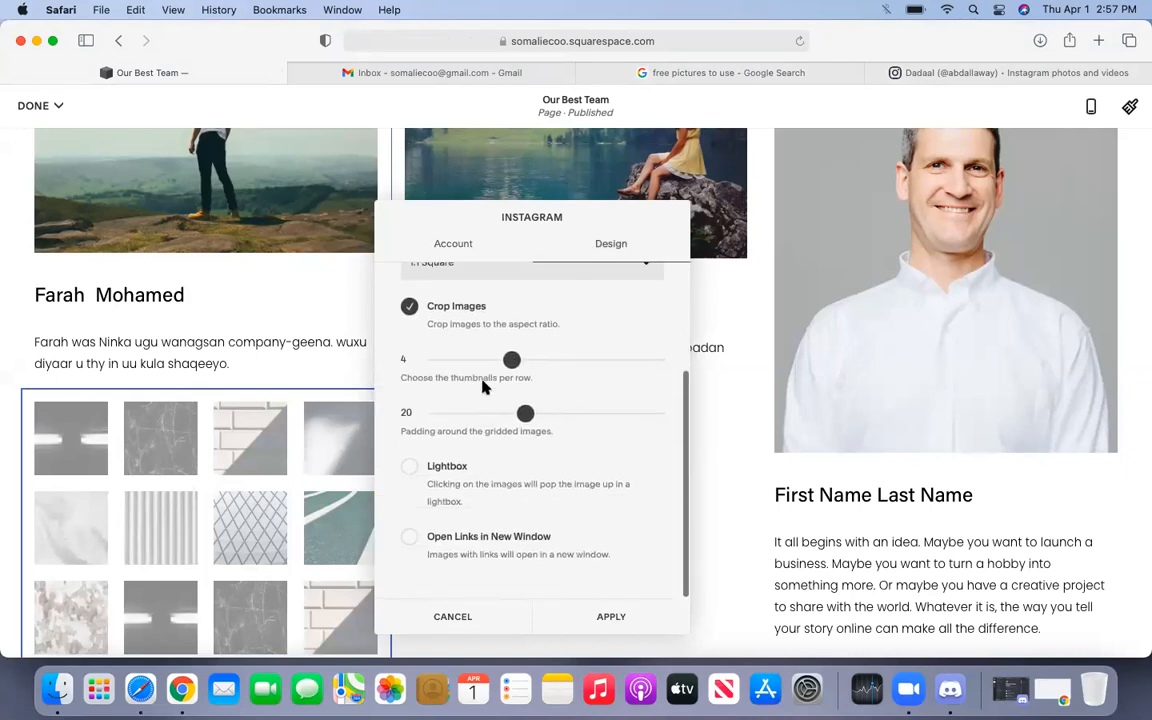
scroll(481, 380, up, 5)
click(500, 340)
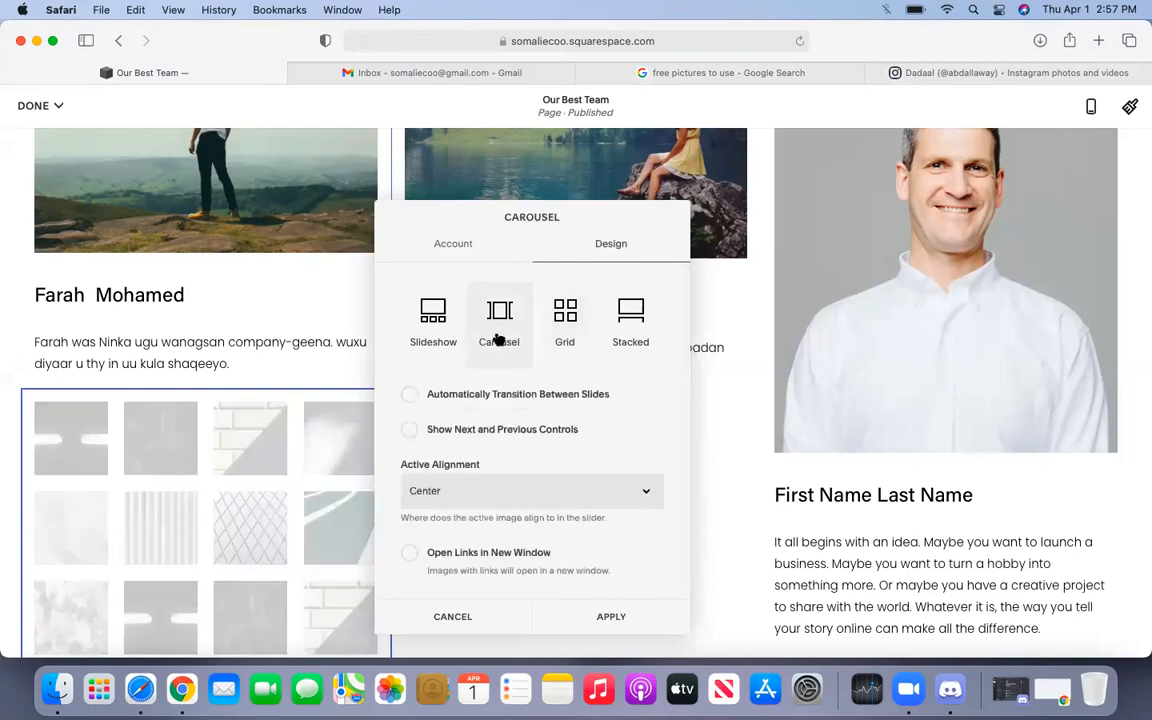
click(437, 336)
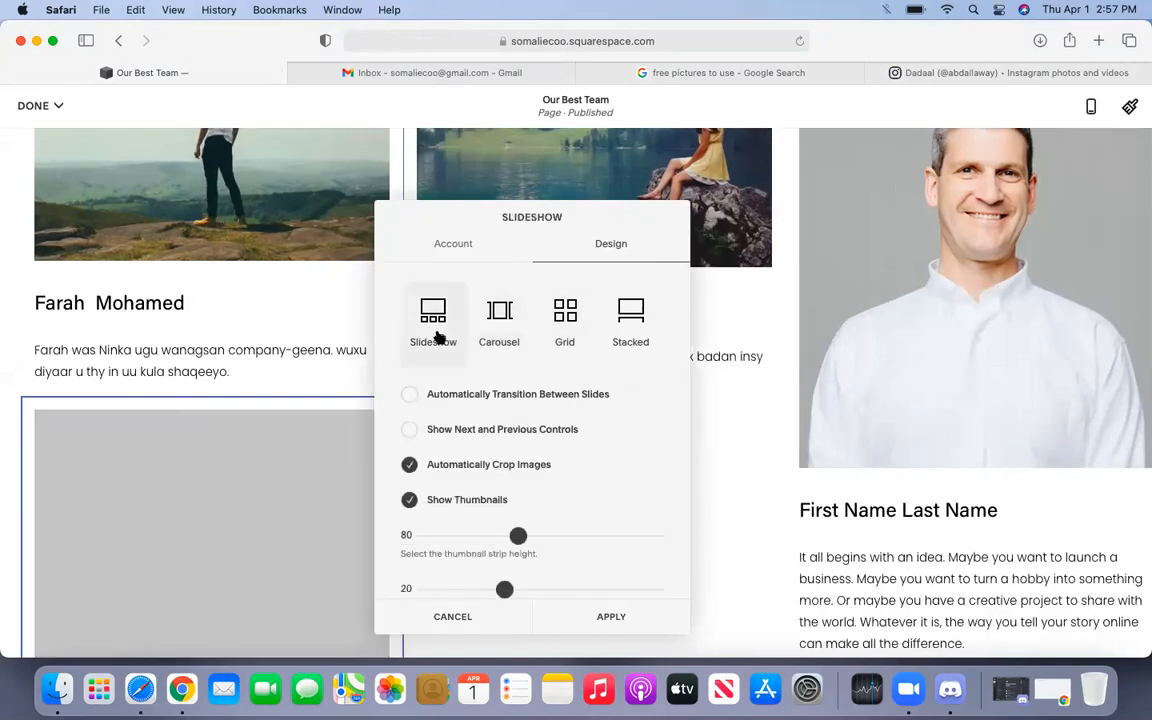
click(494, 342)
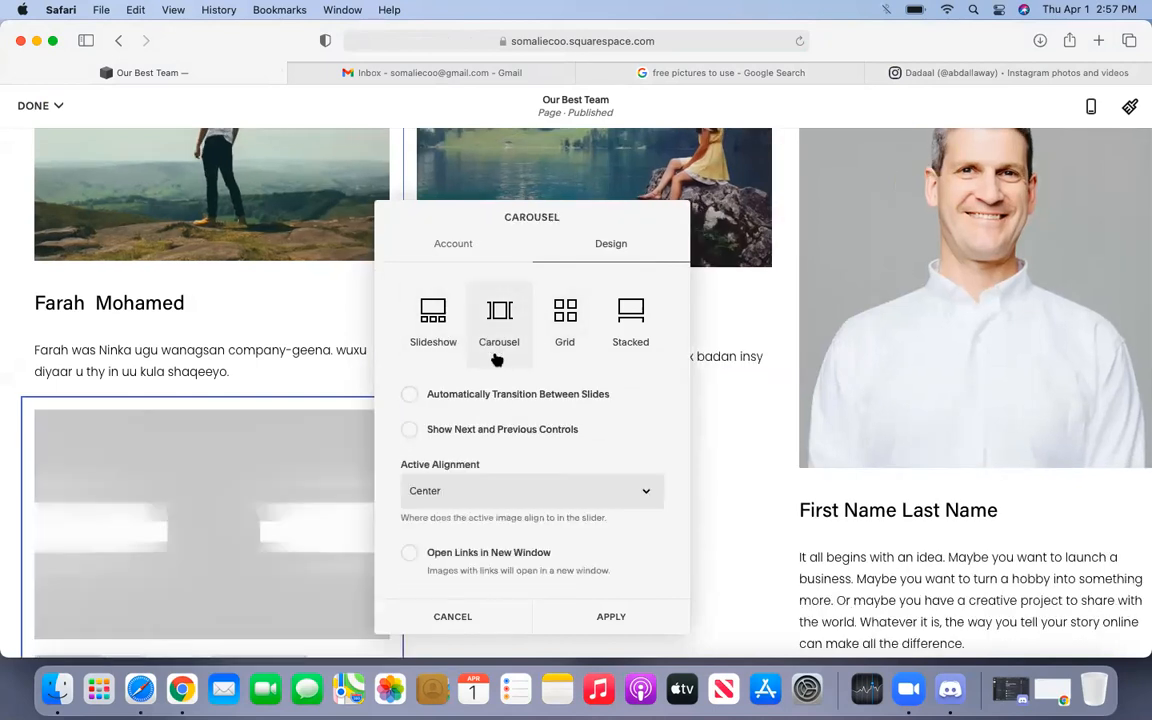
click(600, 622)
- Reopen the Instagram block's settings and close them without changes
mouse_move(207, 490)
click(113, 375)
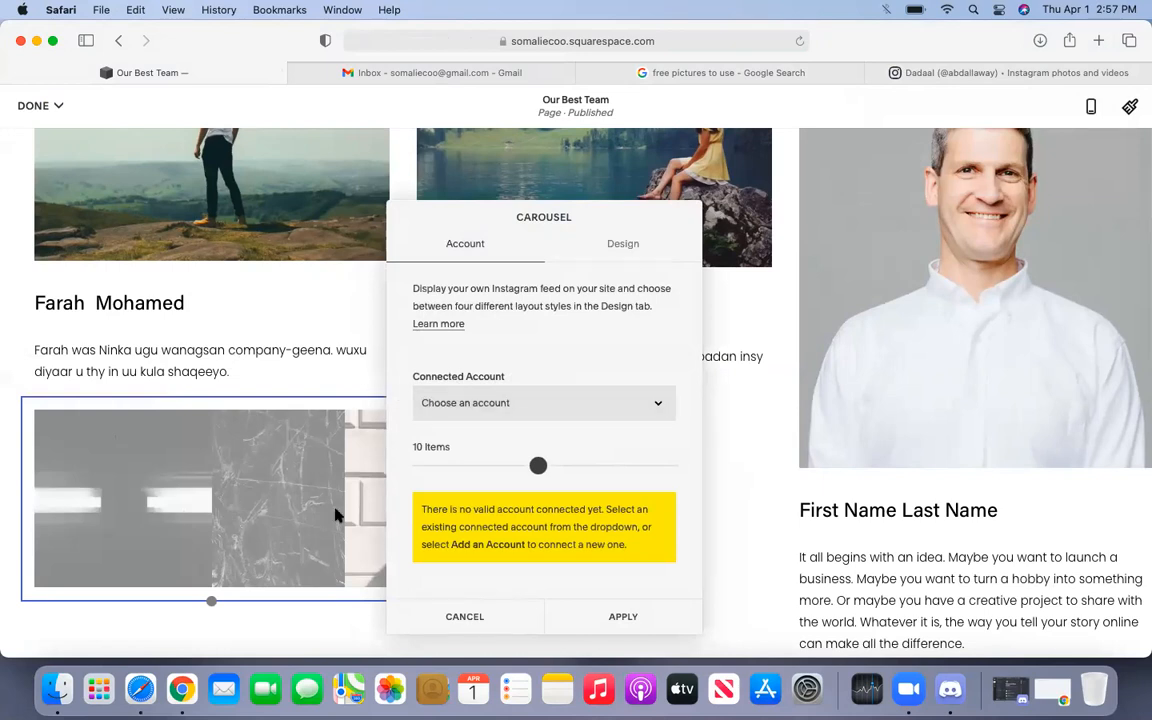
click(452, 612)
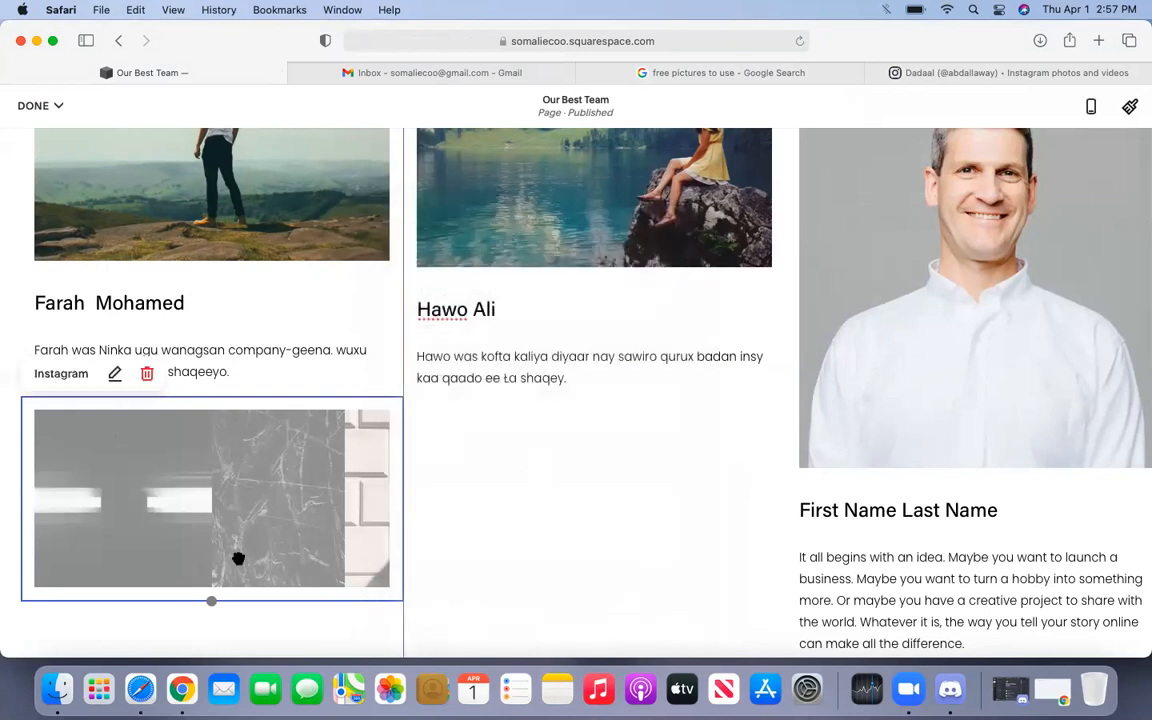
- Remove the Instagram block and insert a Social Links block beneath the first member's bio
click(147, 376)
click(216, 378)
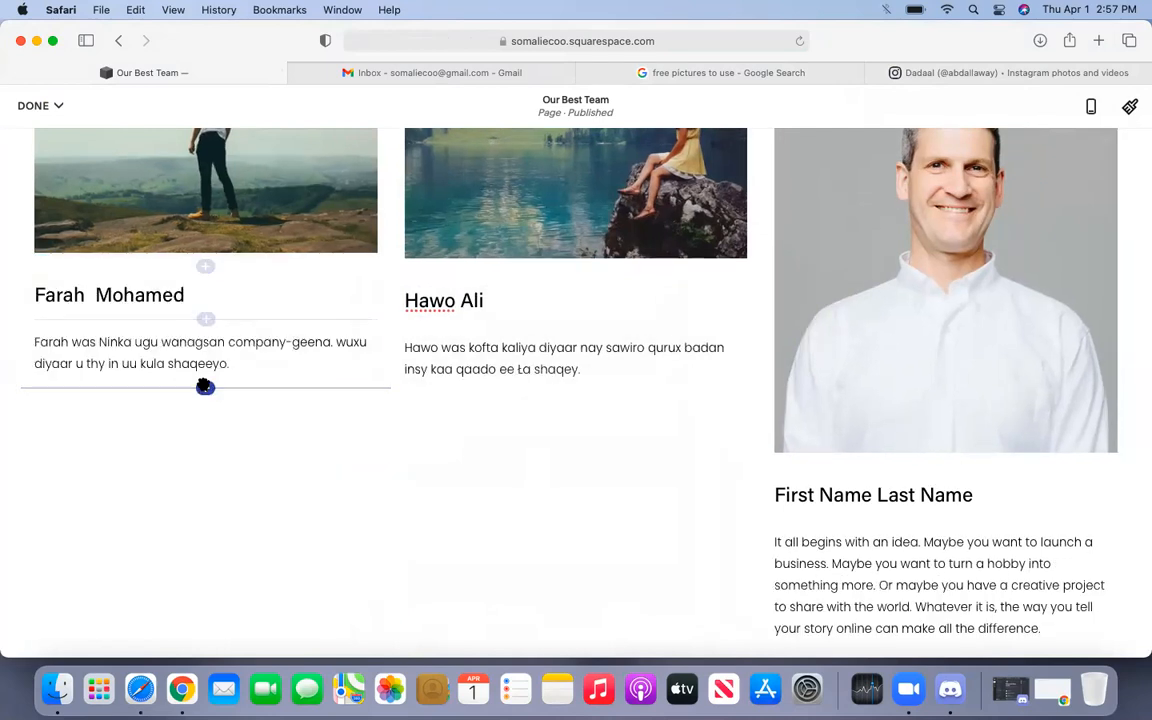
click(205, 387)
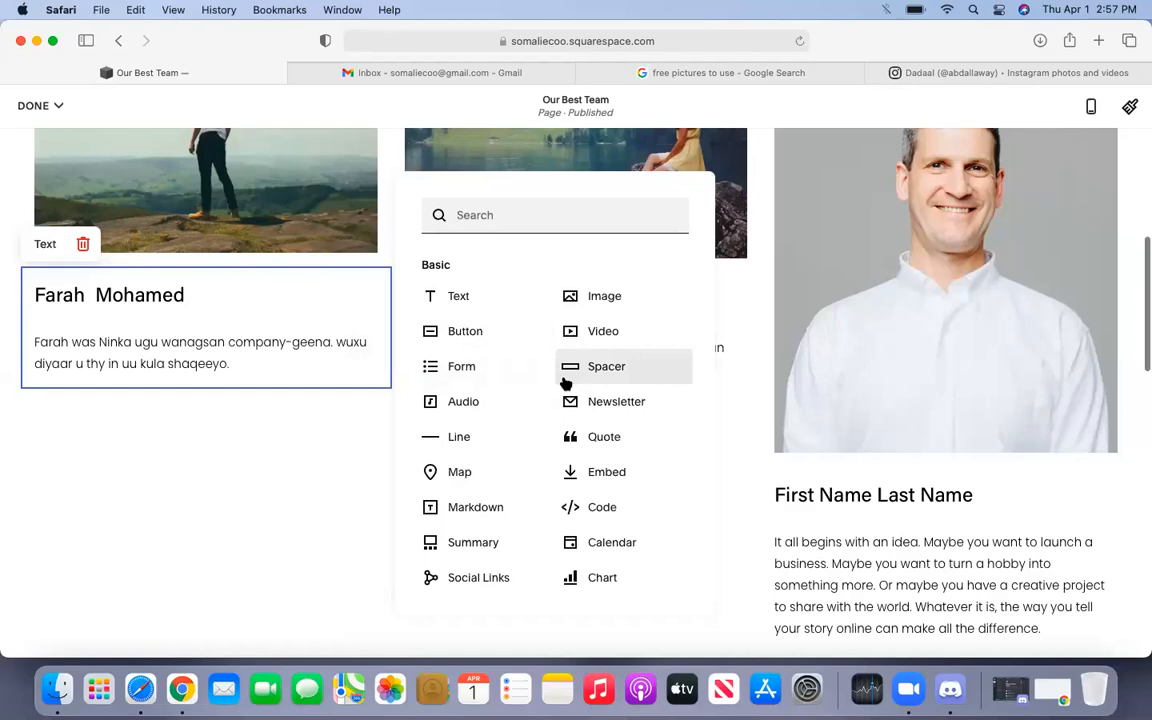
scroll(565, 383, down, 1)
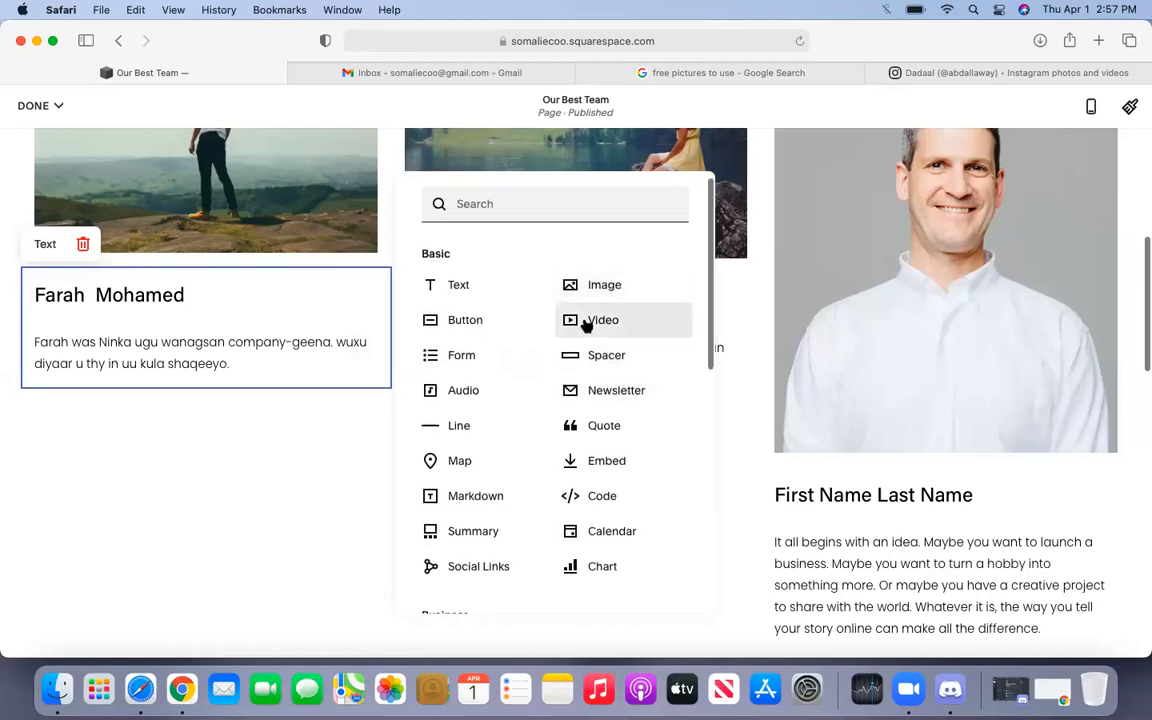
scroll(598, 390, down, 4)
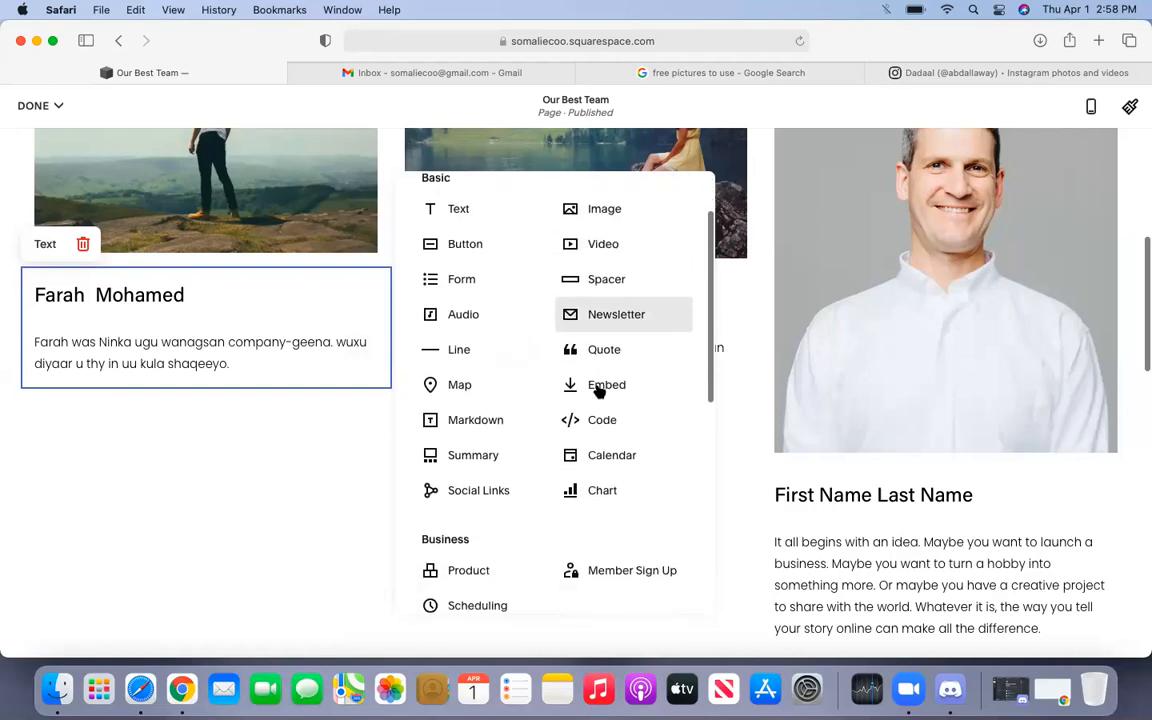
click(496, 493)
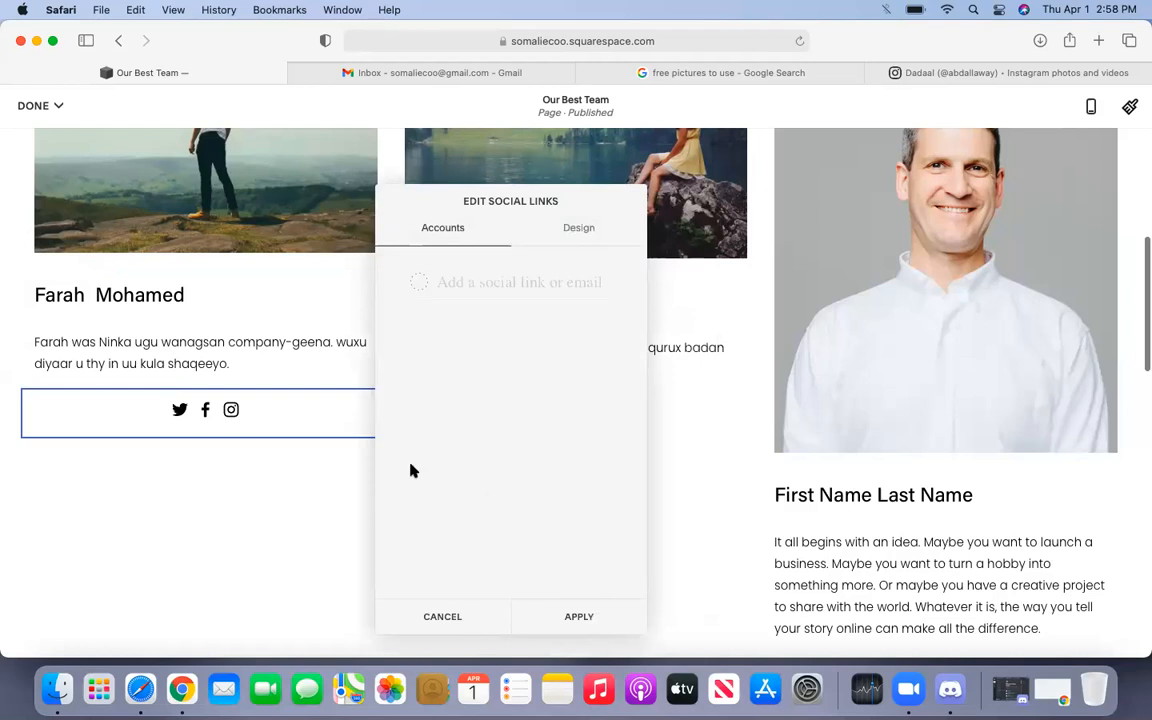
- Paste the member's Instagram profile URL into the new Social Links block so only the Instagram icon shows
click(241, 543)
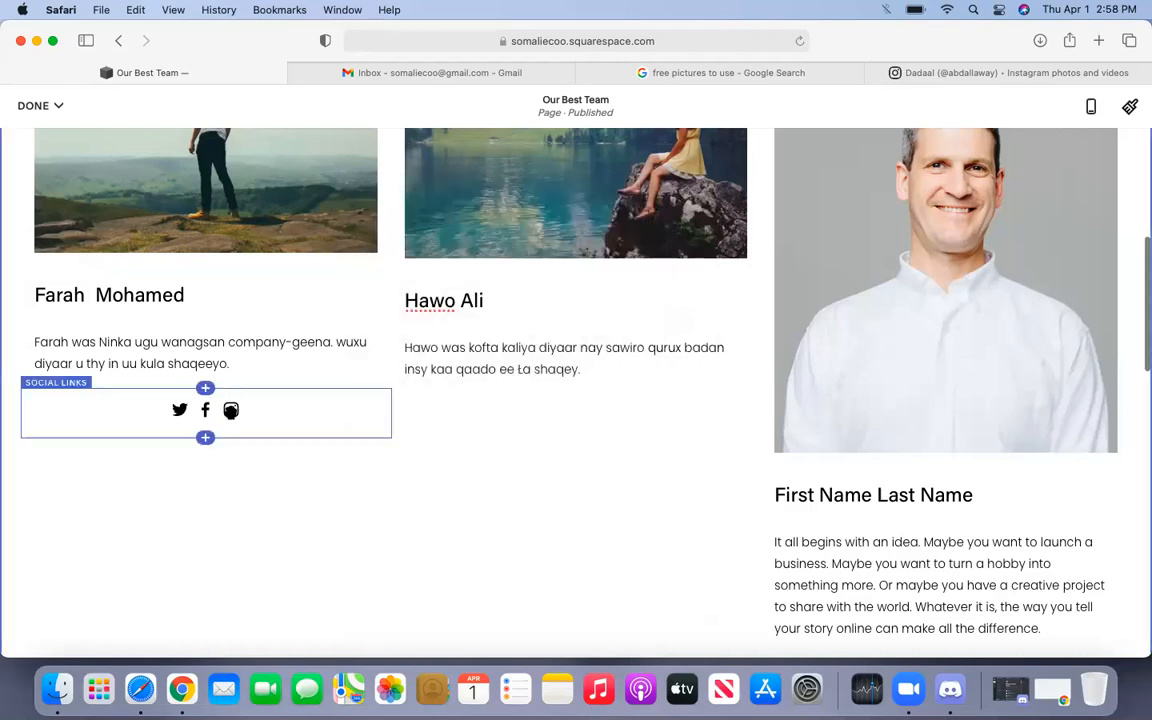
click(231, 410)
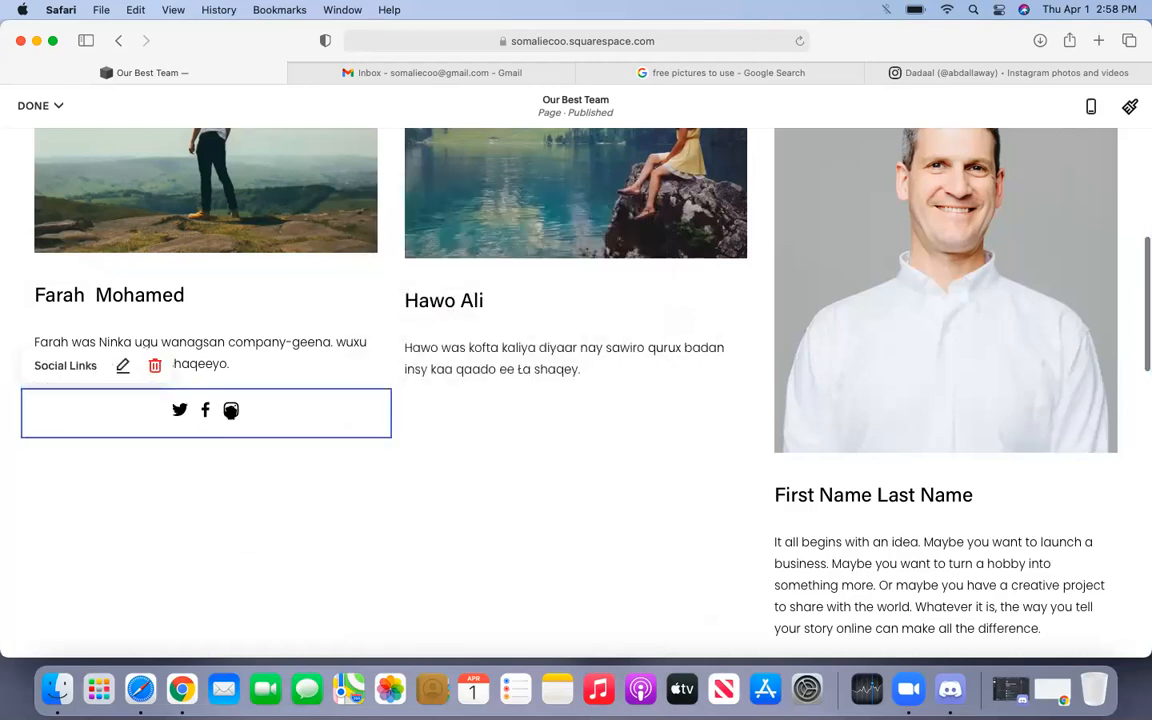
click(122, 365)
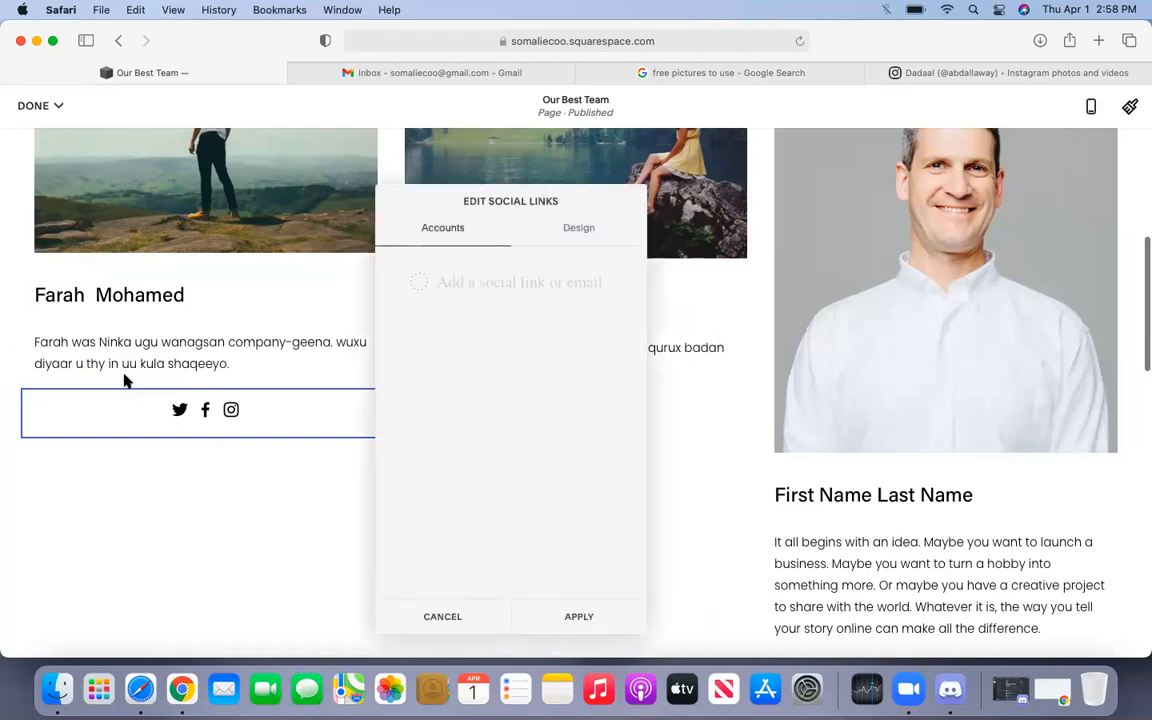
click(488, 284)
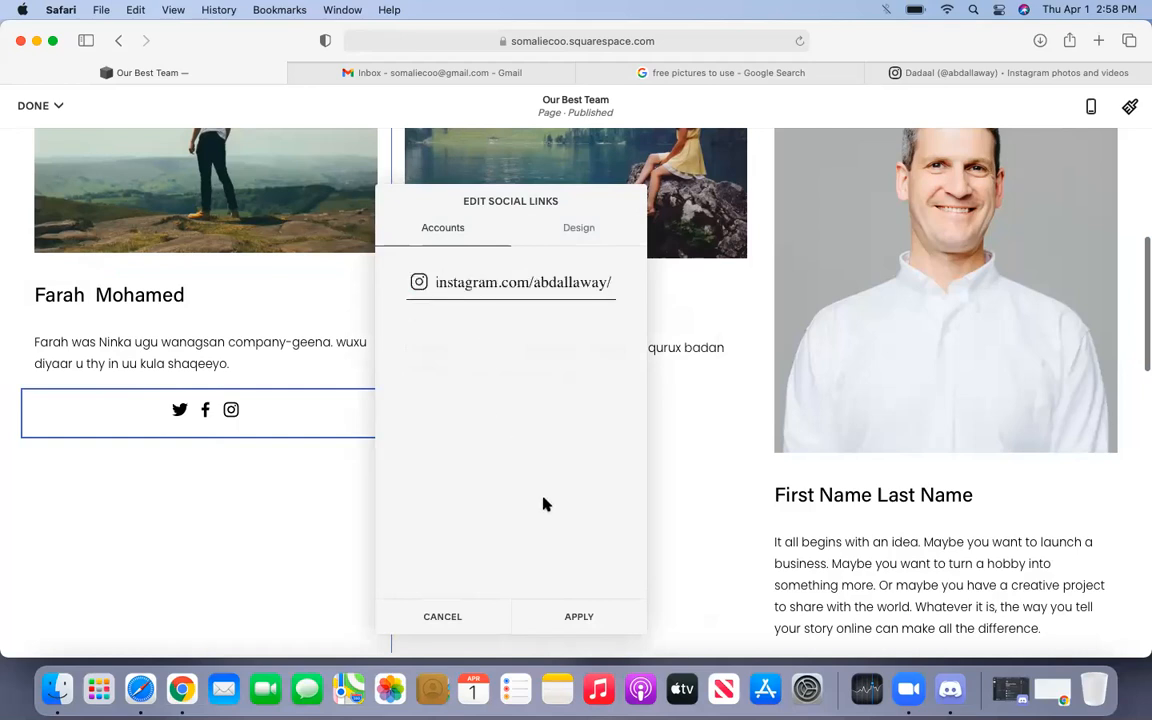
click(579, 617)
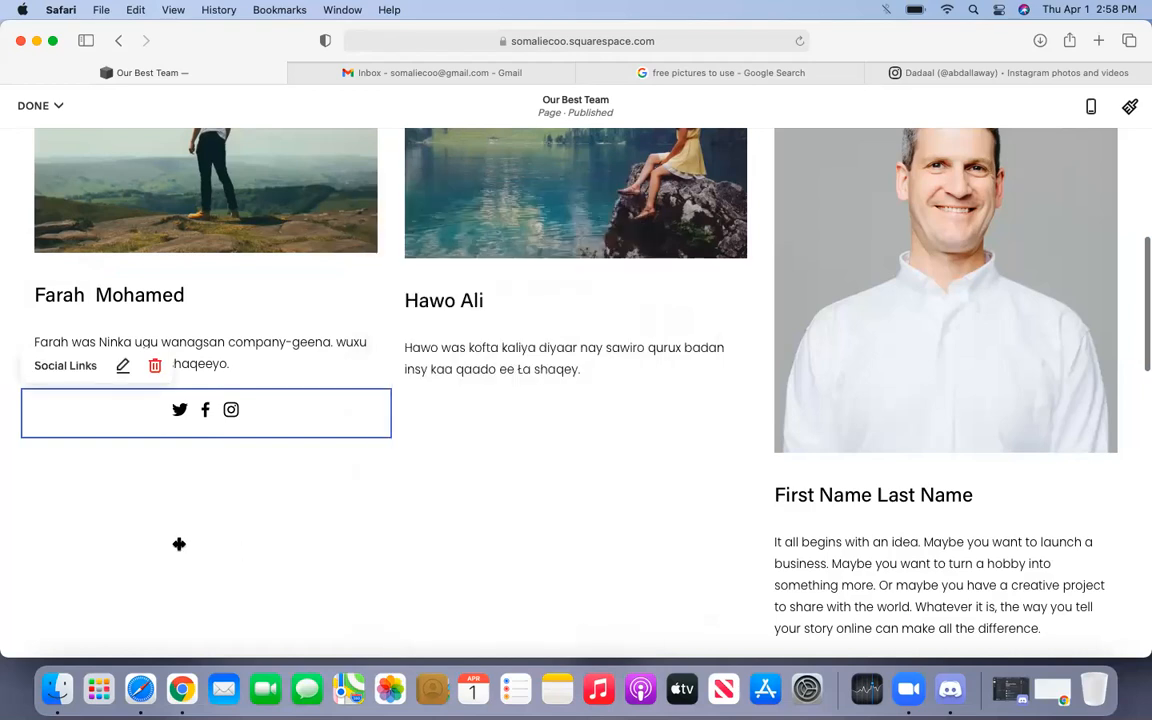
- Reopen the Social Links block's settings to add a second link, then go to the Instagram tab
click(185, 476)
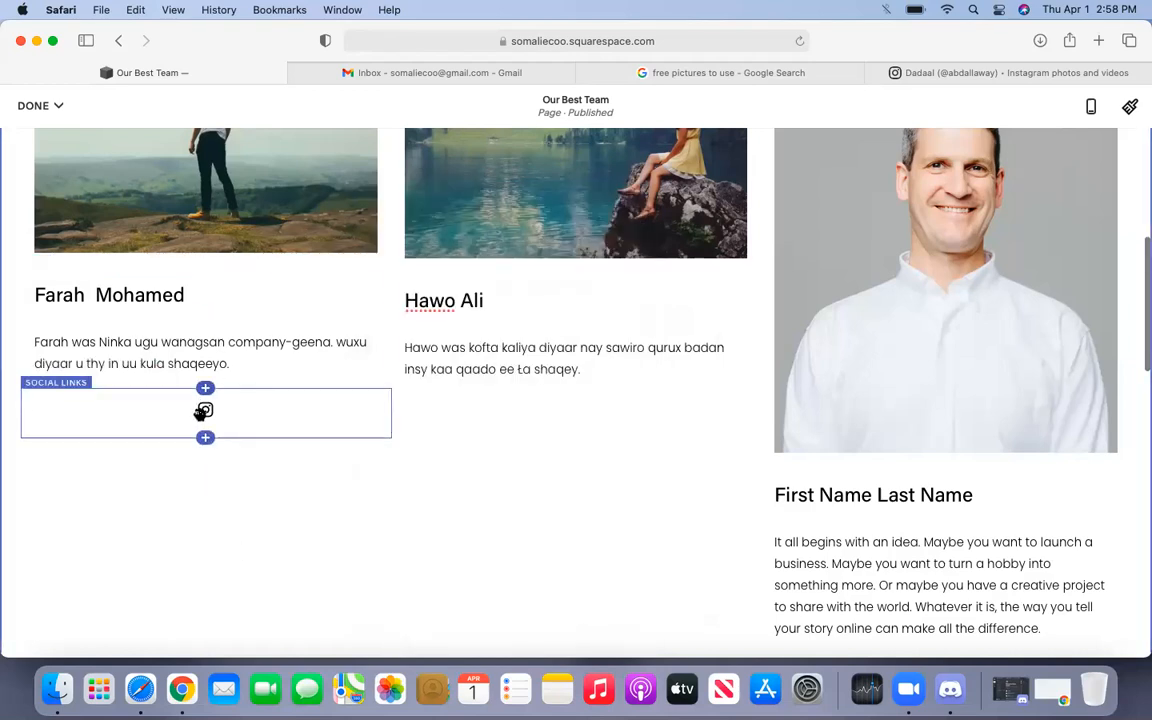
click(203, 413)
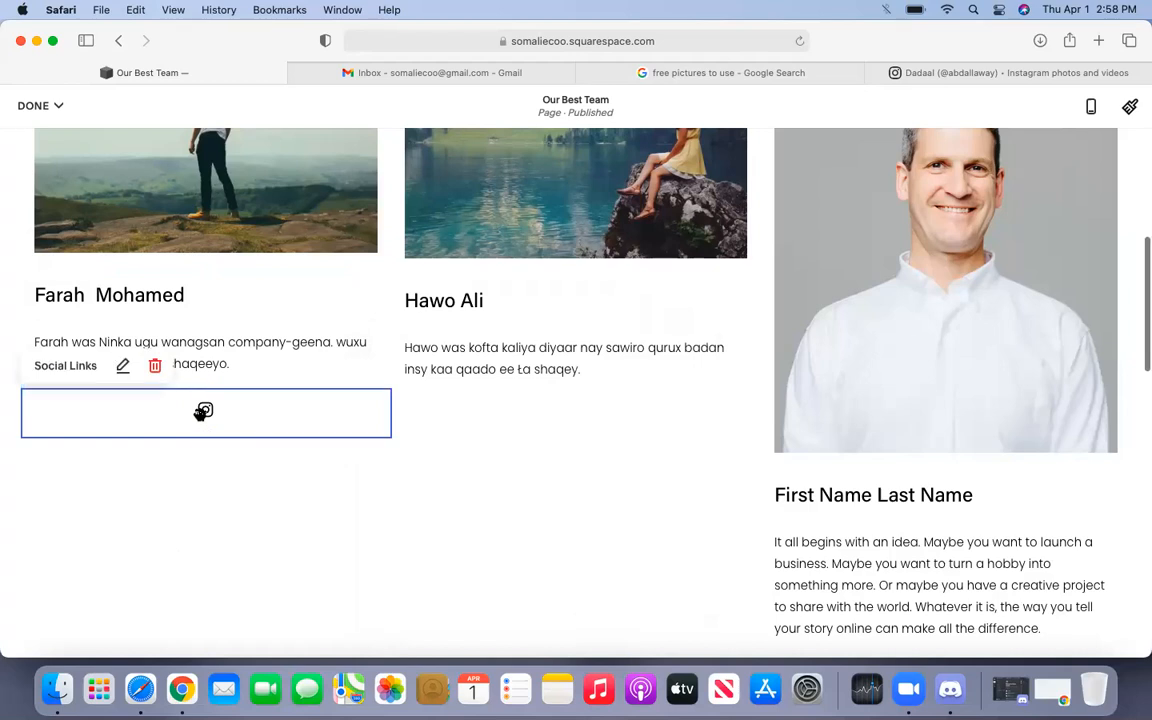
click(121, 366)
click(459, 357)
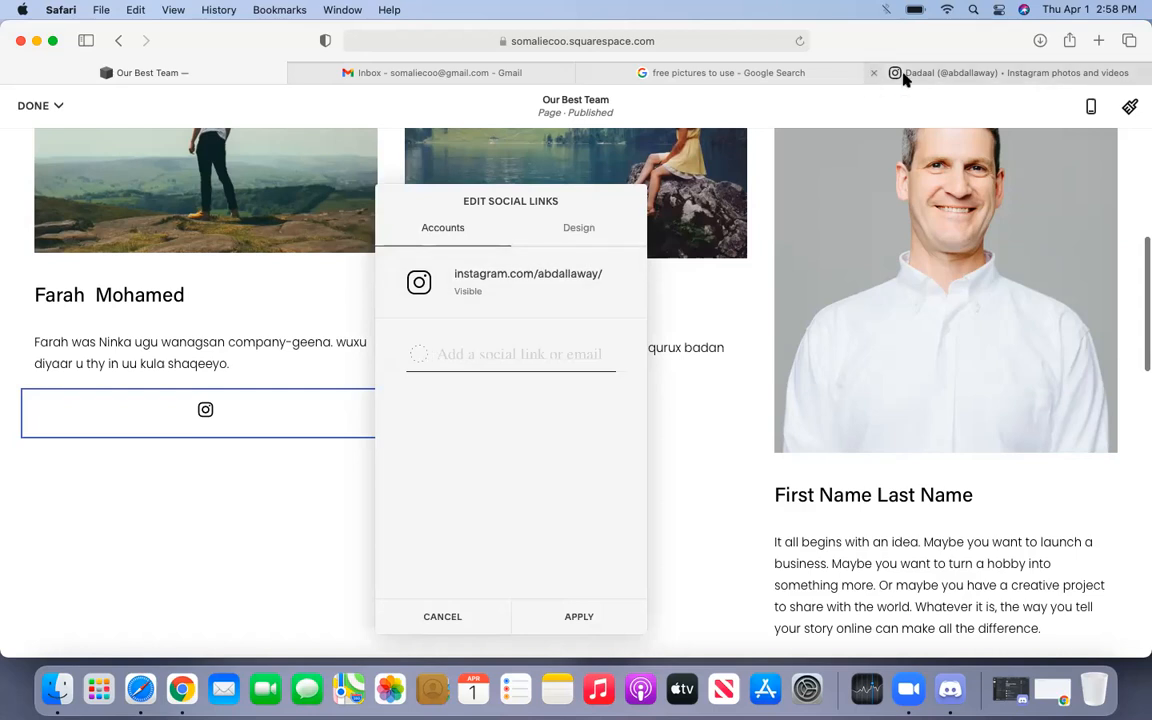
click(904, 80)
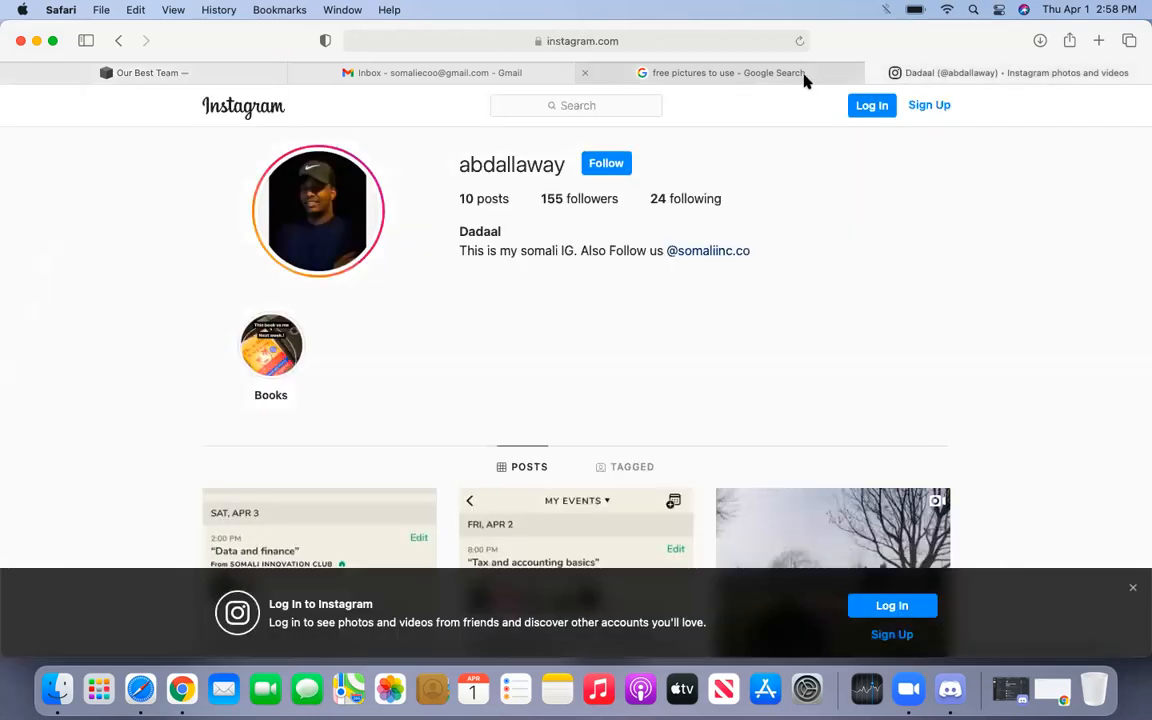
- Load facebook.com/somaliinnovation in a new tab, copy its address, and return to the Squarespace editor
click(1098, 41)
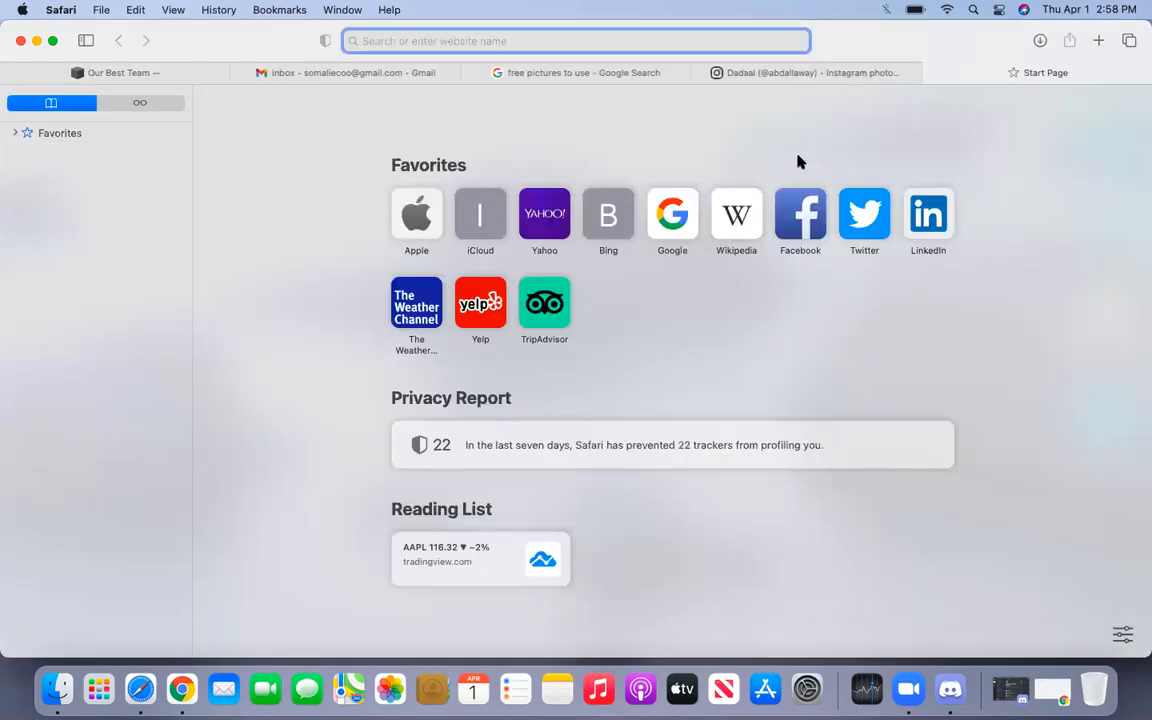
click(805, 195)
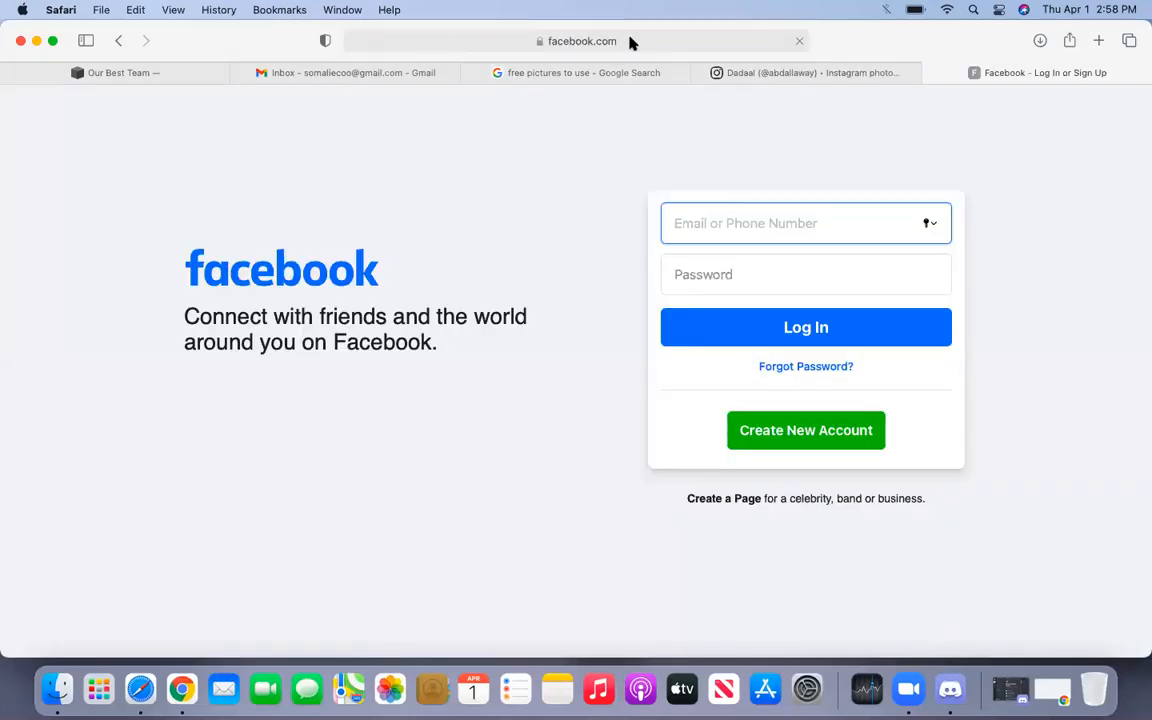
click(622, 40)
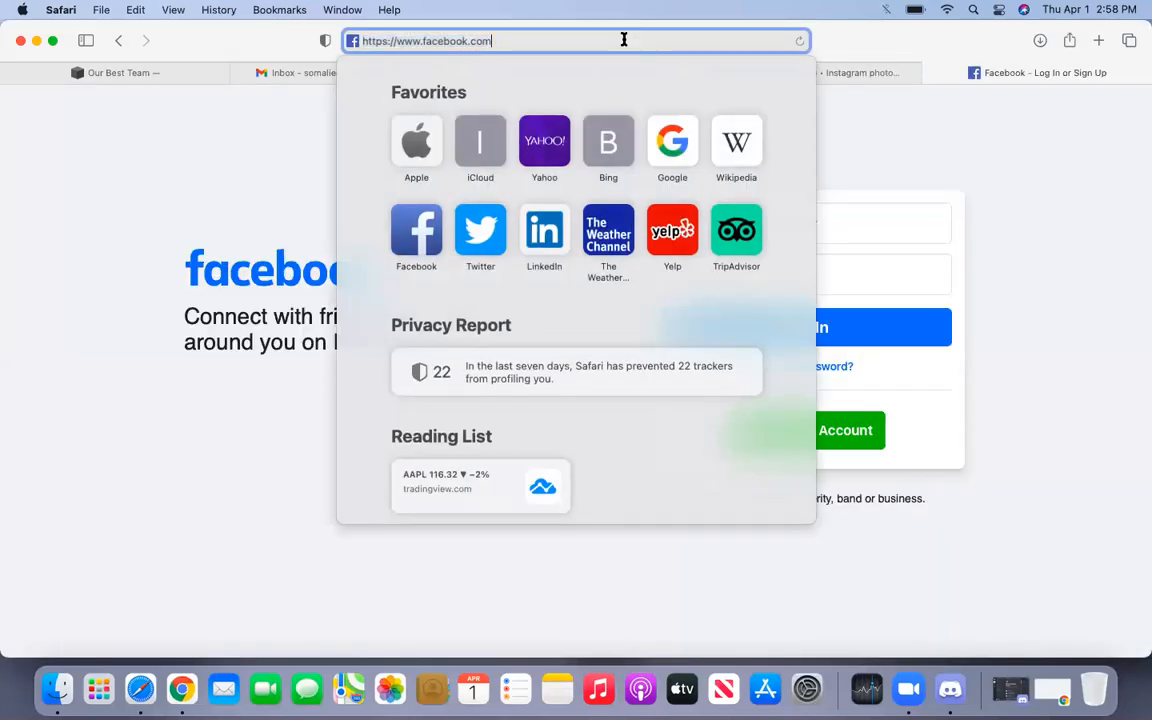
text(/somal)
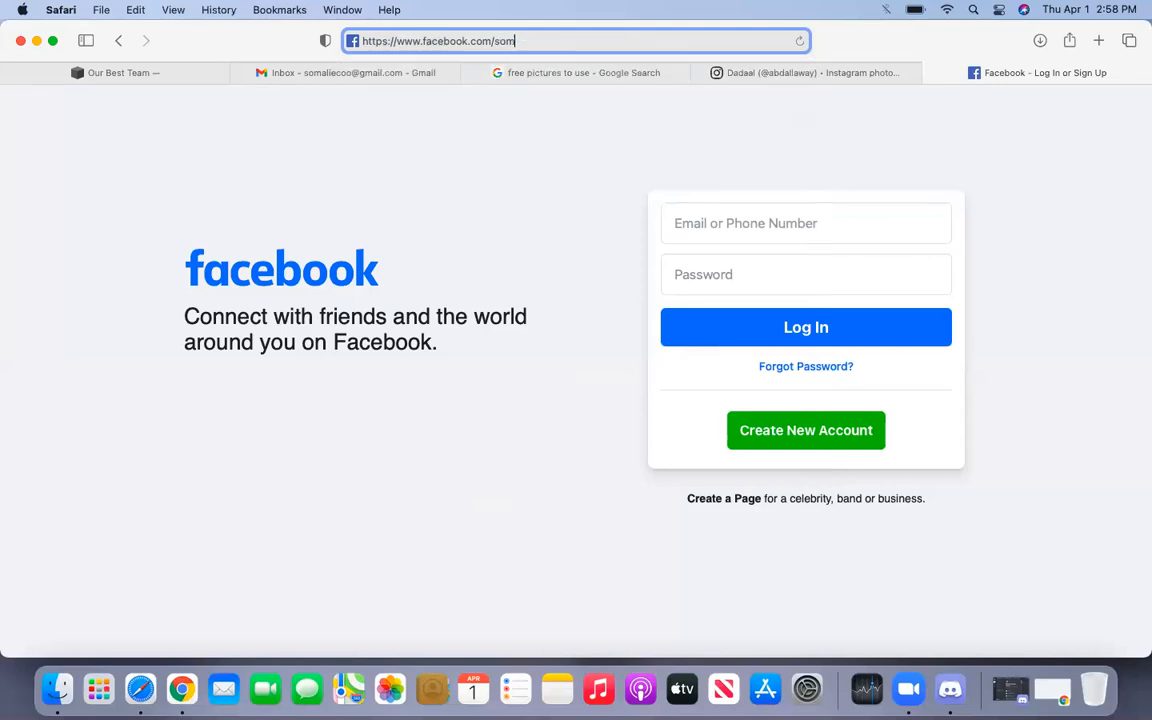
text(iinnovationclu)
key(Return)
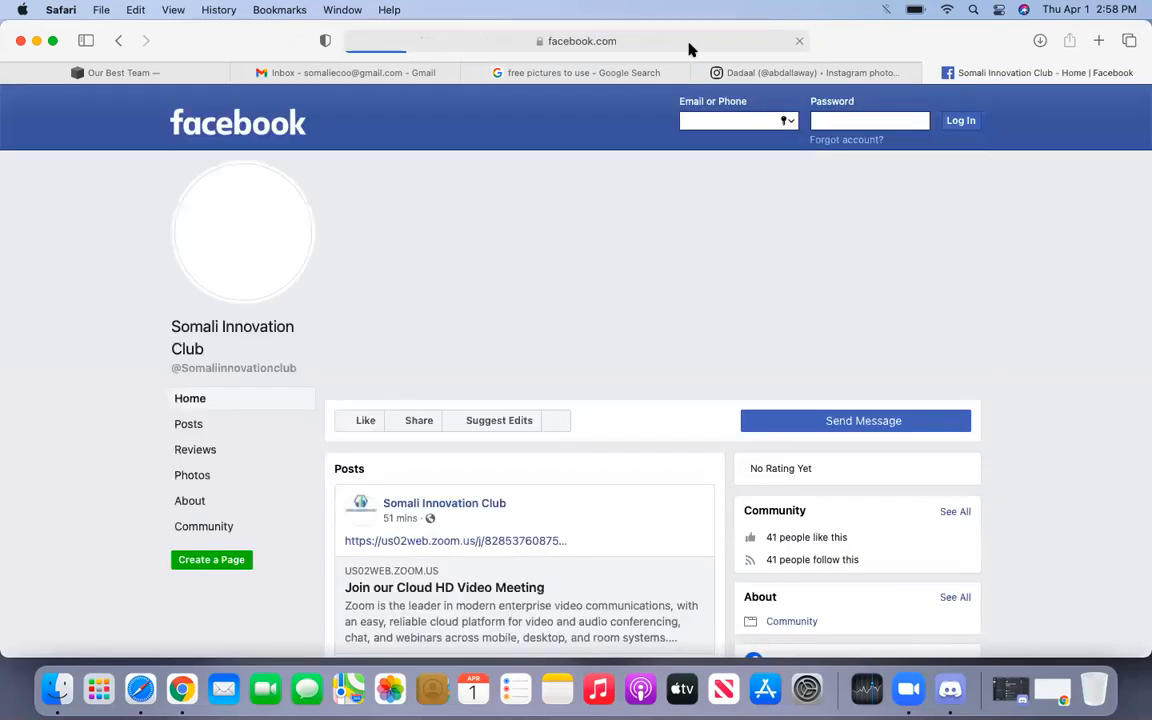
click(673, 43)
key(super+c)
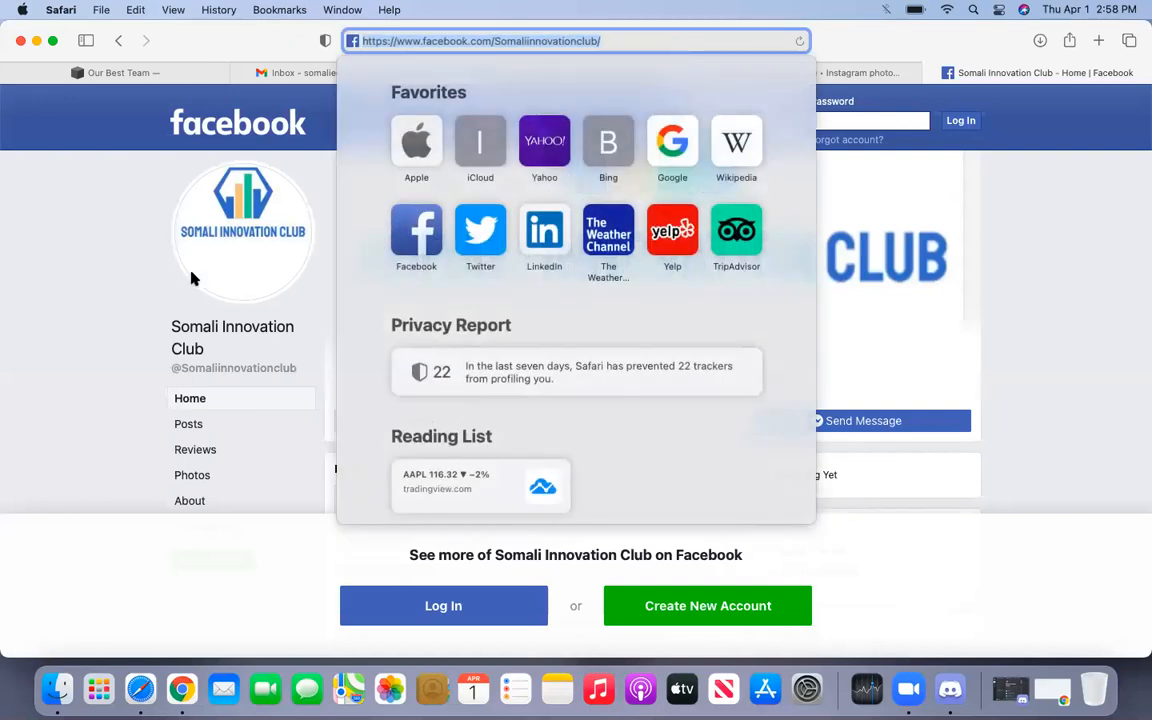
click(188, 74)
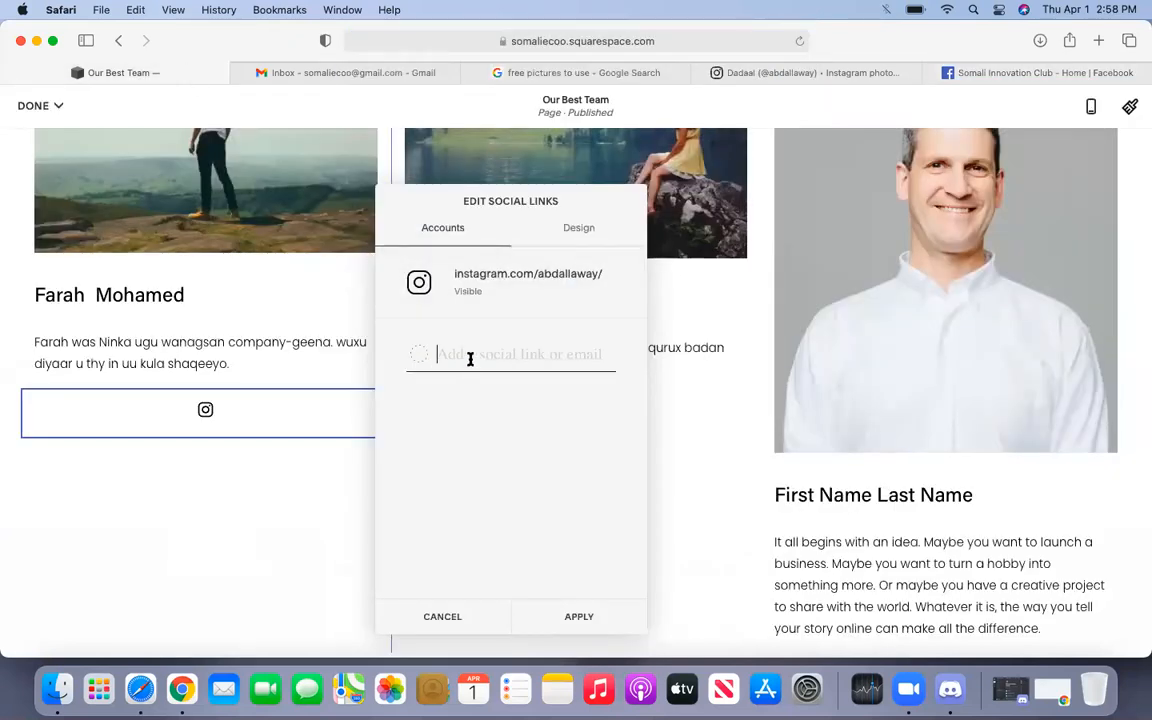
- Add the Somali Innovation Club Facebook URL beside the Instagram link, then finish editing and save
key(super+v)
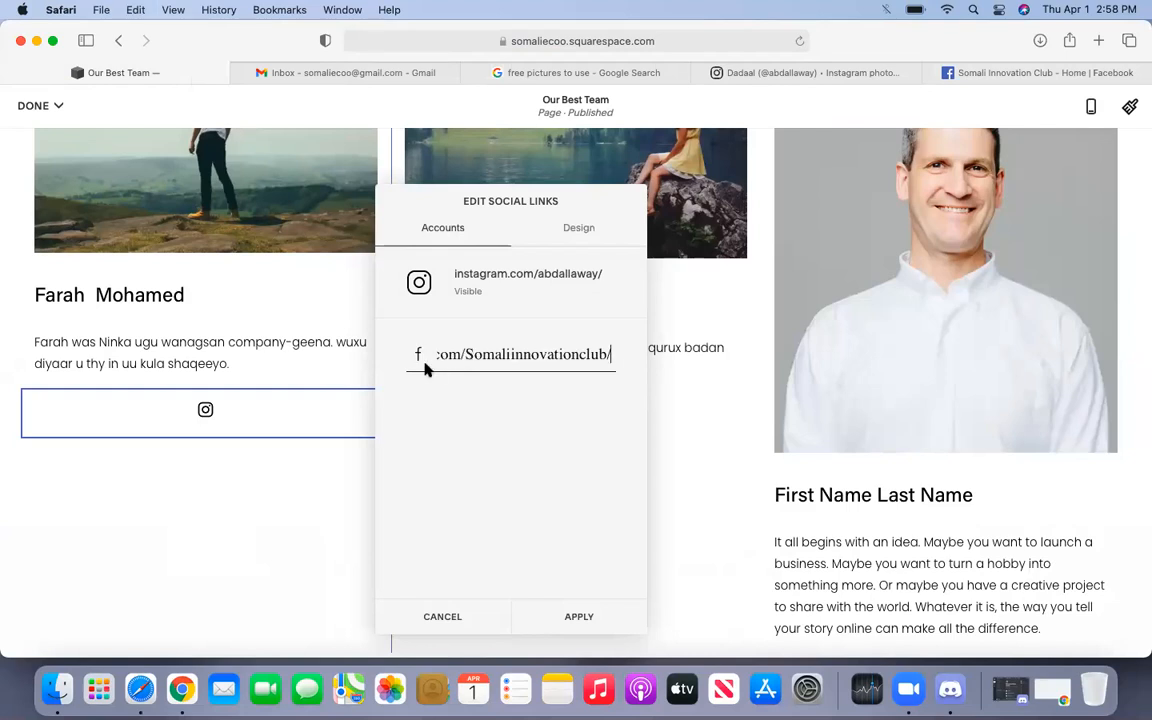
click(585, 615)
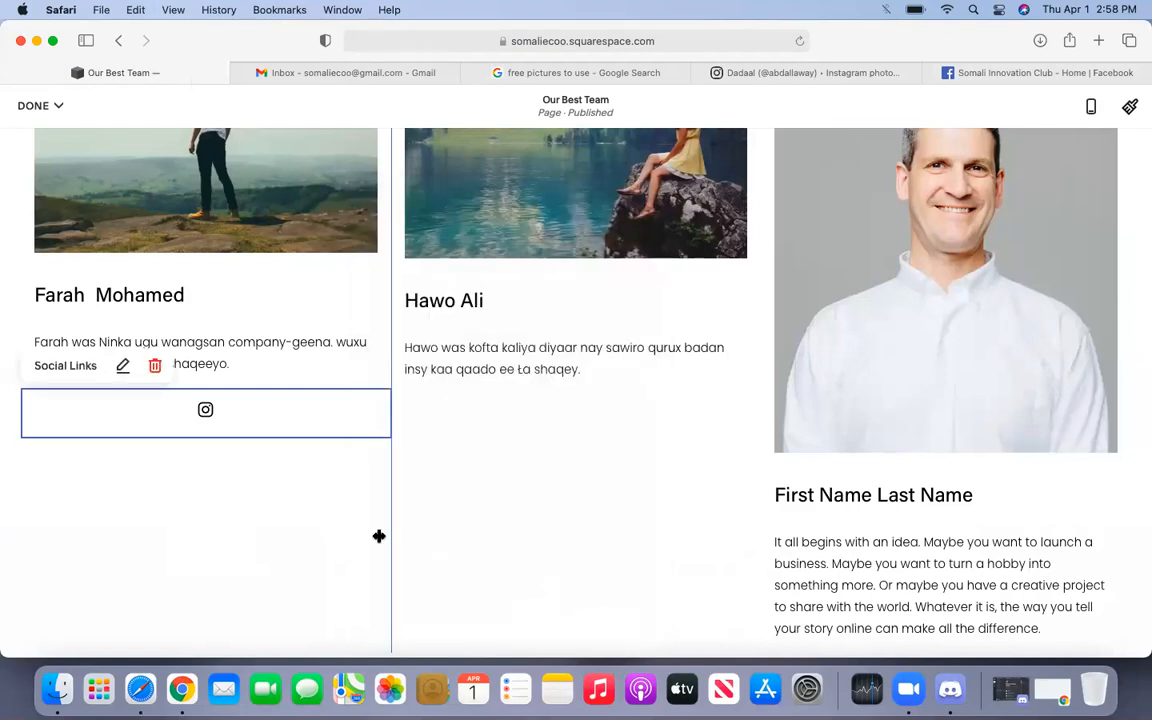
click(275, 512)
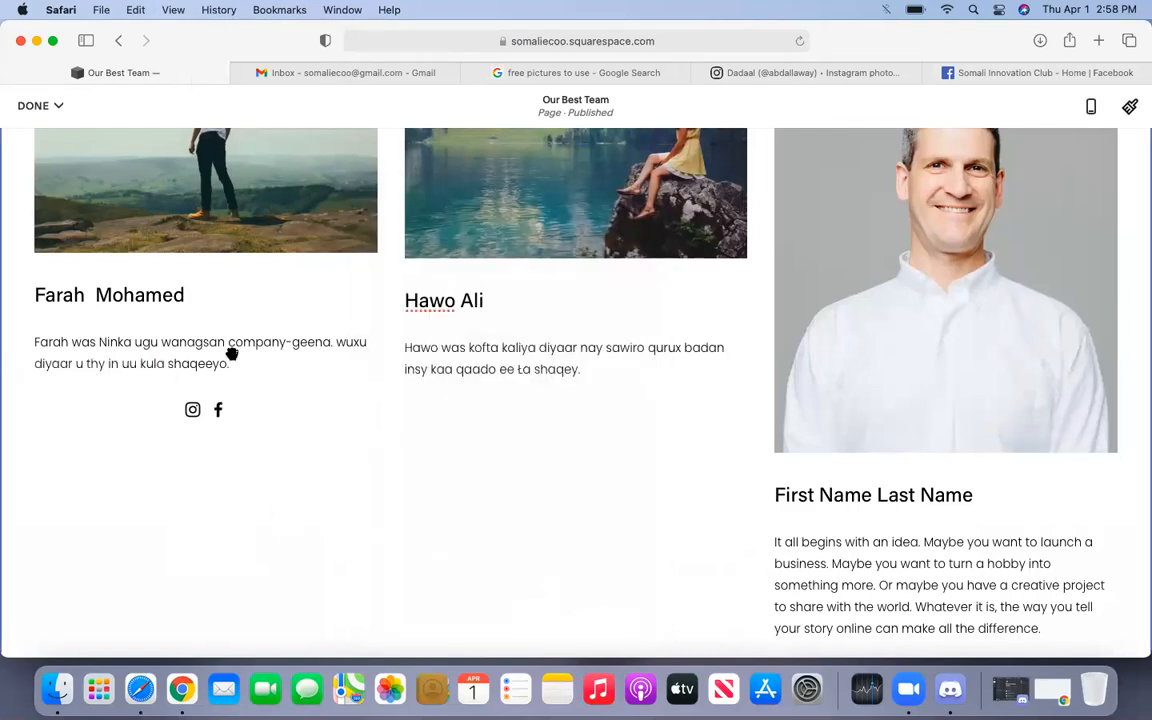
click(50, 106)
click(55, 140)
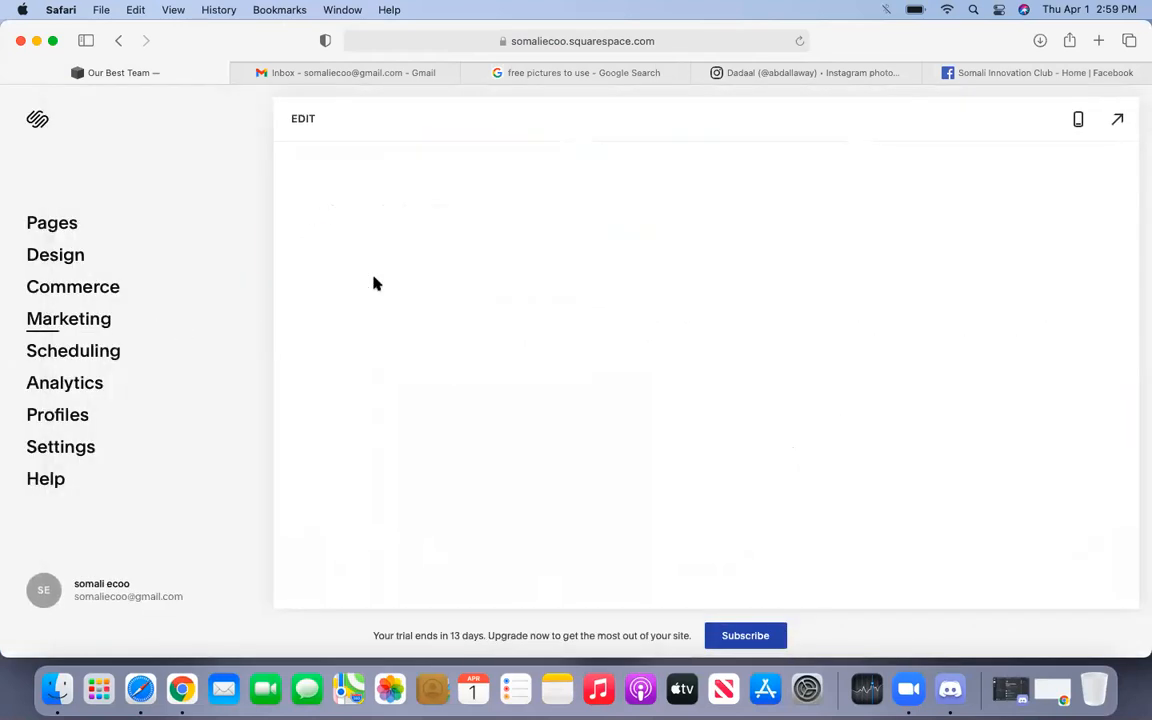
scroll(373, 280, down, 5)
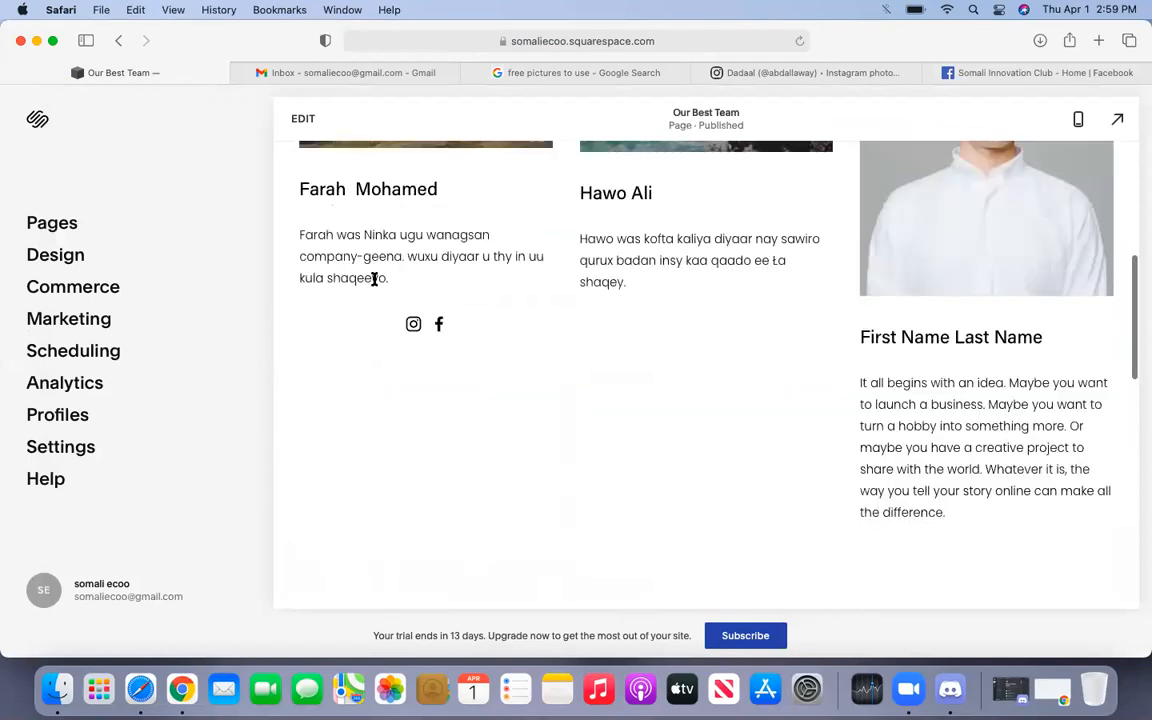
scroll(412, 343, up, 1)
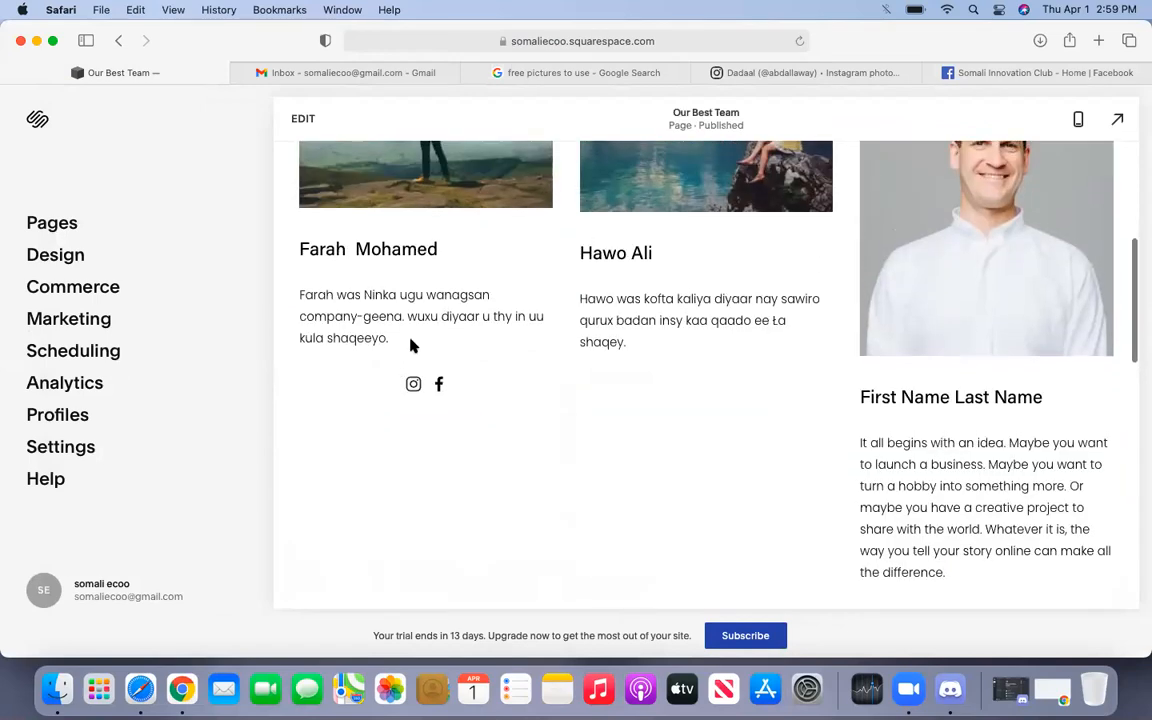
scroll(375, 234, up, 1)
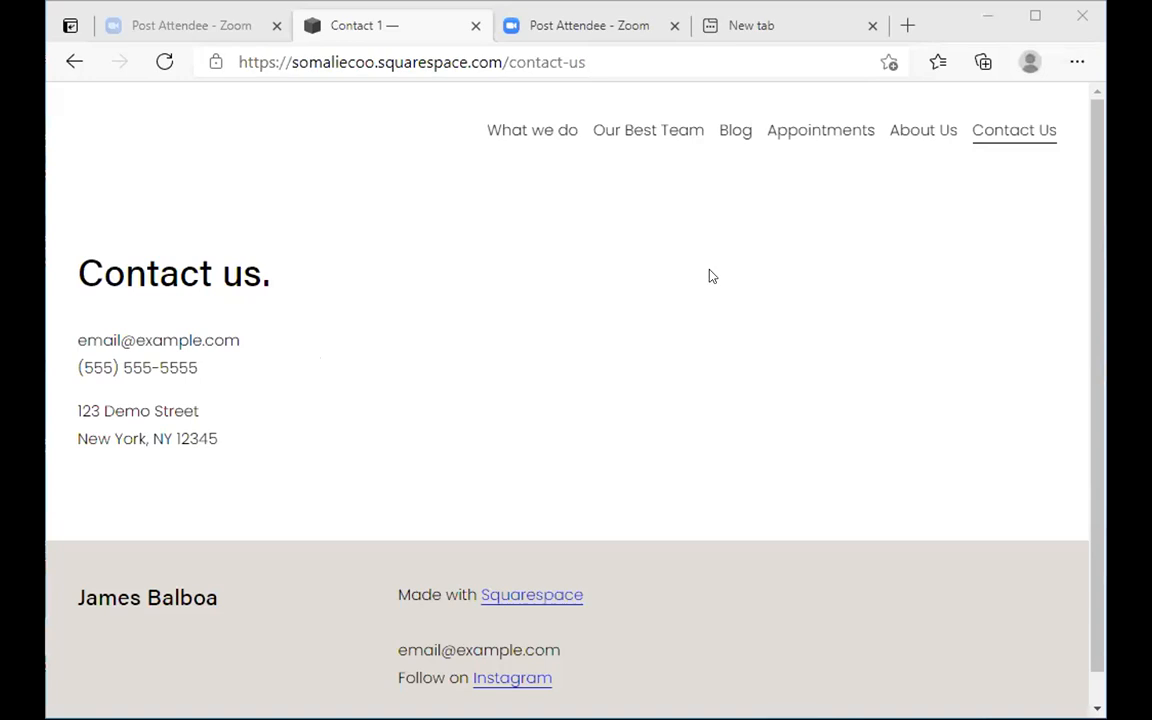
- Open the live Our Best Team page and follow the first member's Facebook icon to the club's page
click(657, 128)
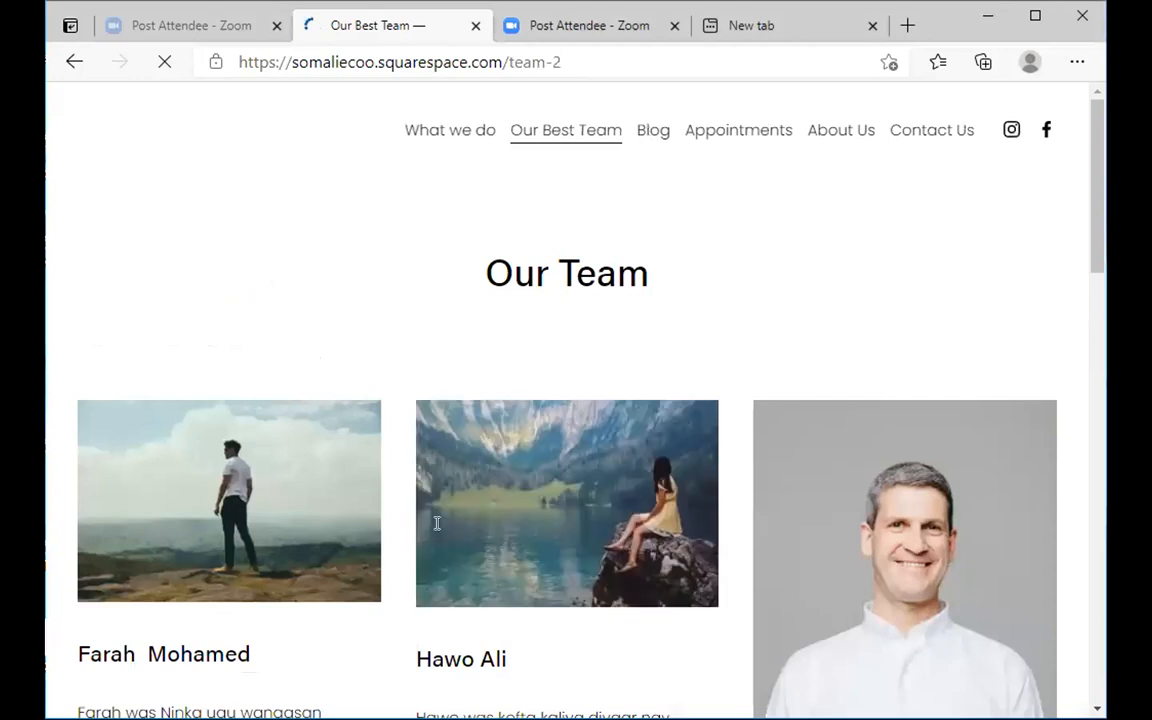
scroll(250, 450, down, 1)
scroll(180, 464, down, 1)
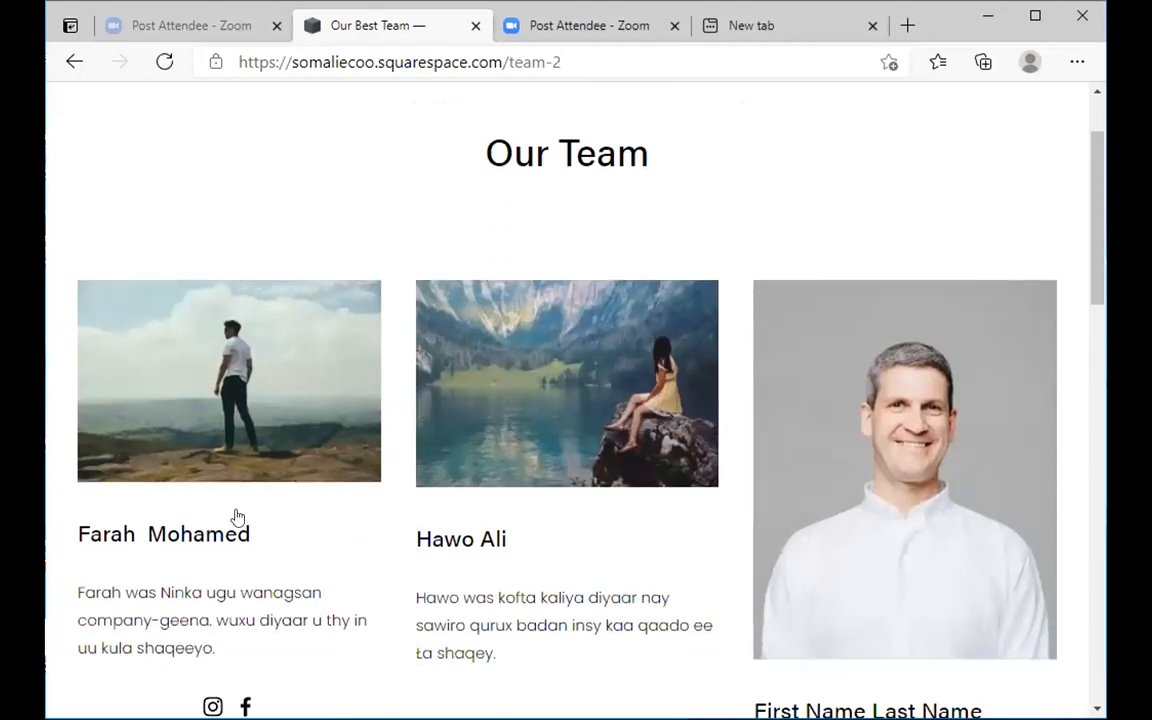
scroll(237, 517, down, 2)
click(240, 513)
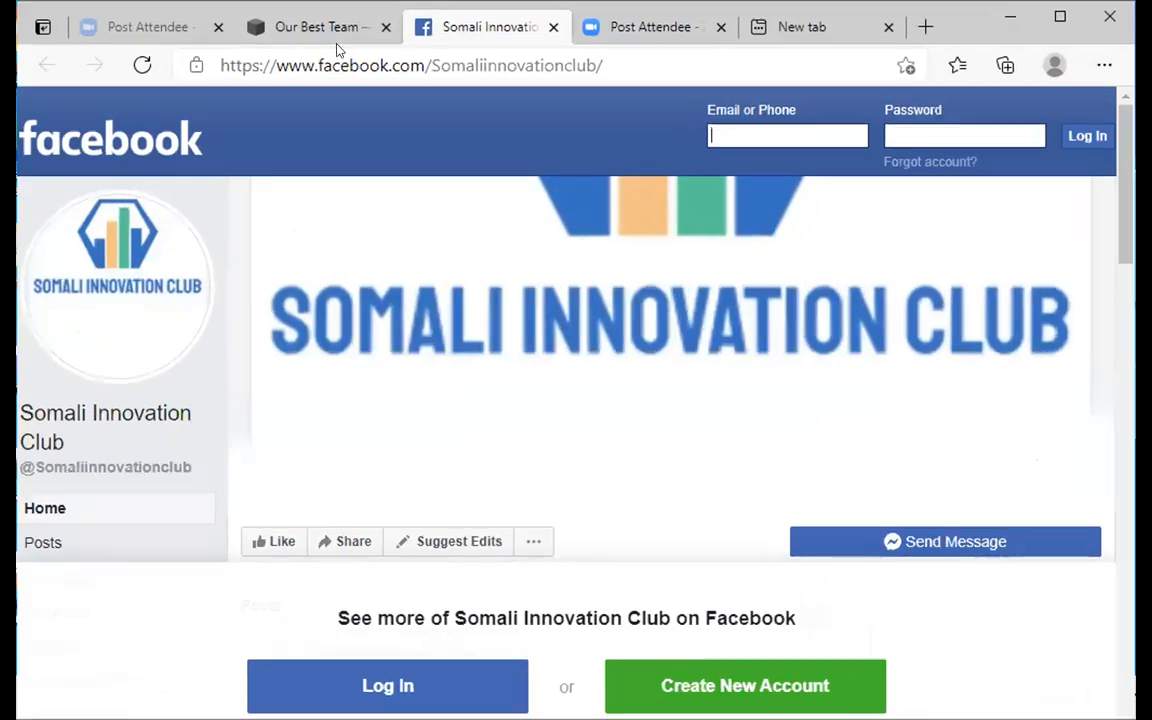
- Test the first member's Instagram icon from the Our Best Team page, then go back to the team page tab
click(340, 28)
click(205, 508)
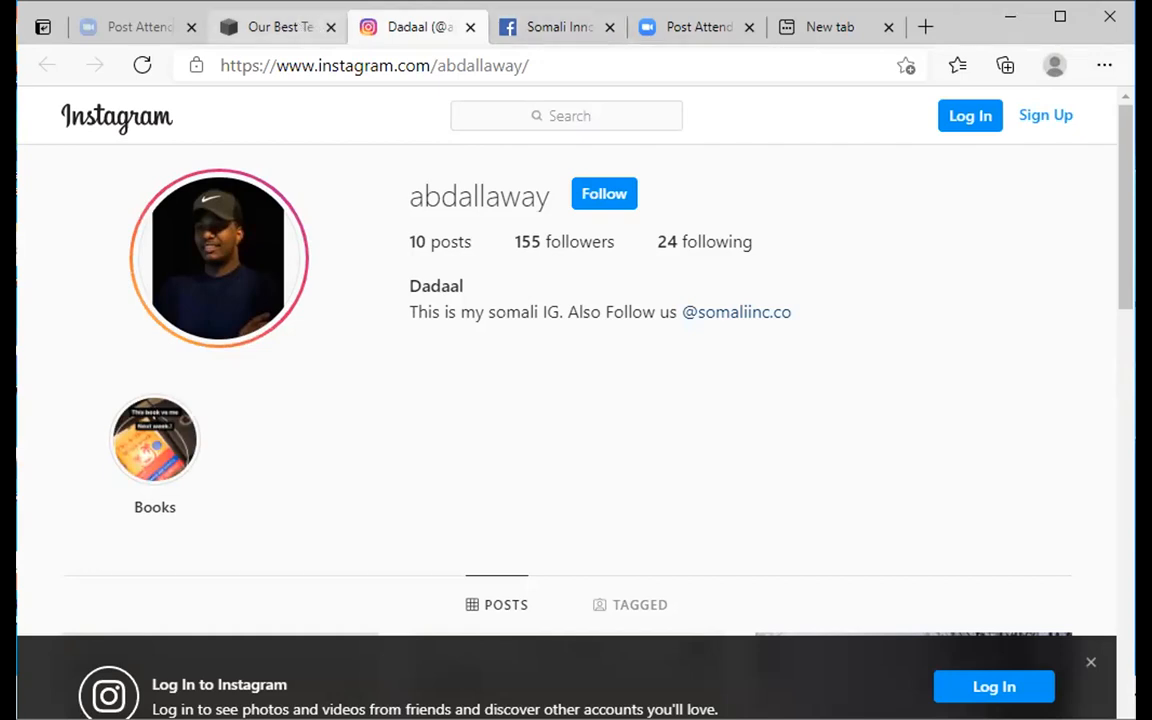
key(ctrl+shift+Tab)
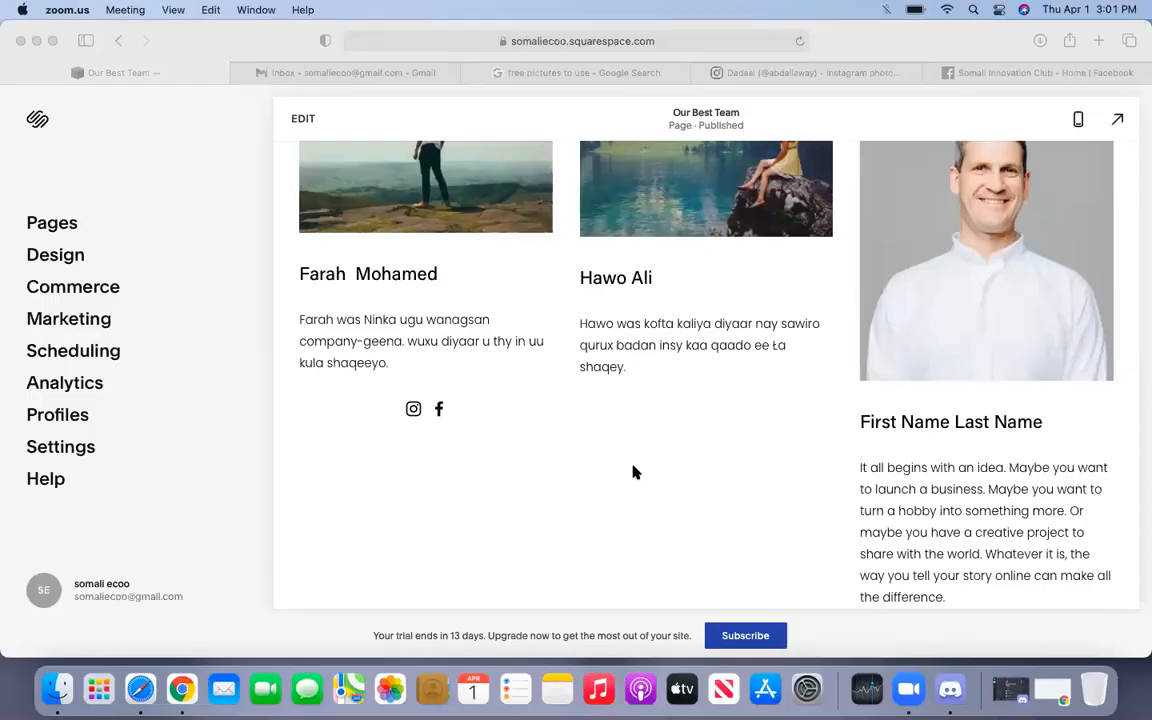
- Bring the Squarespace browser back full screen and scroll through the completed Our Best Team member cards
scroll(633, 472, up, 2)
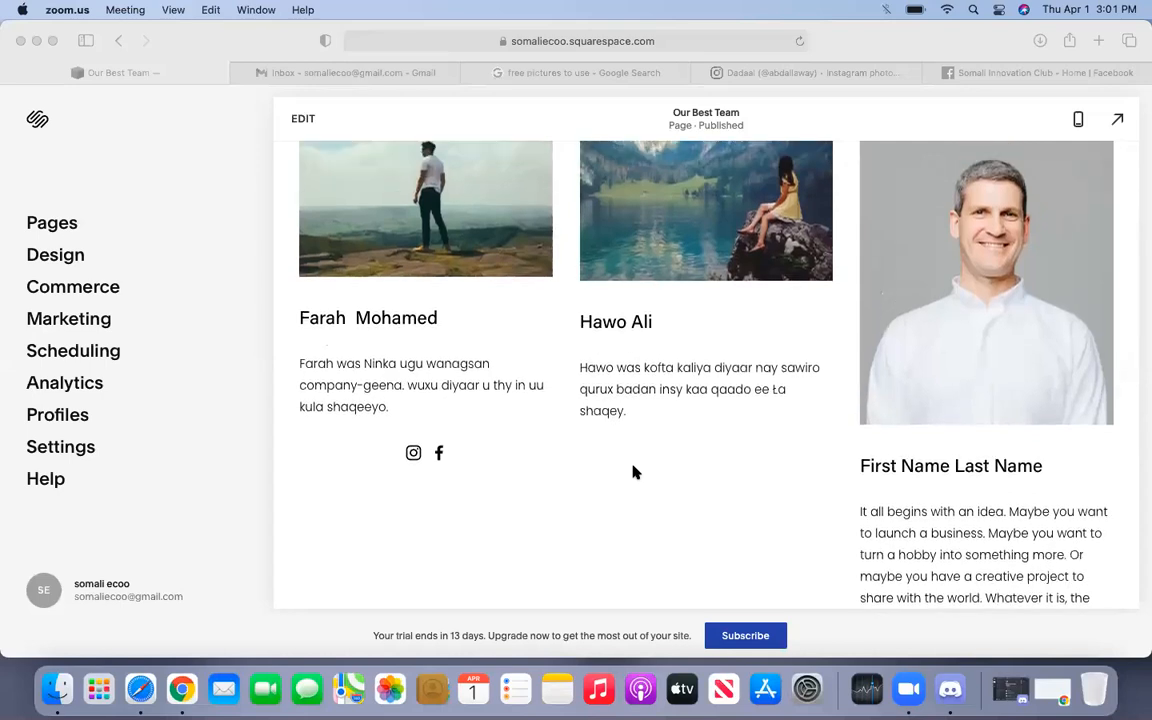
scroll(633, 472, up, 5)
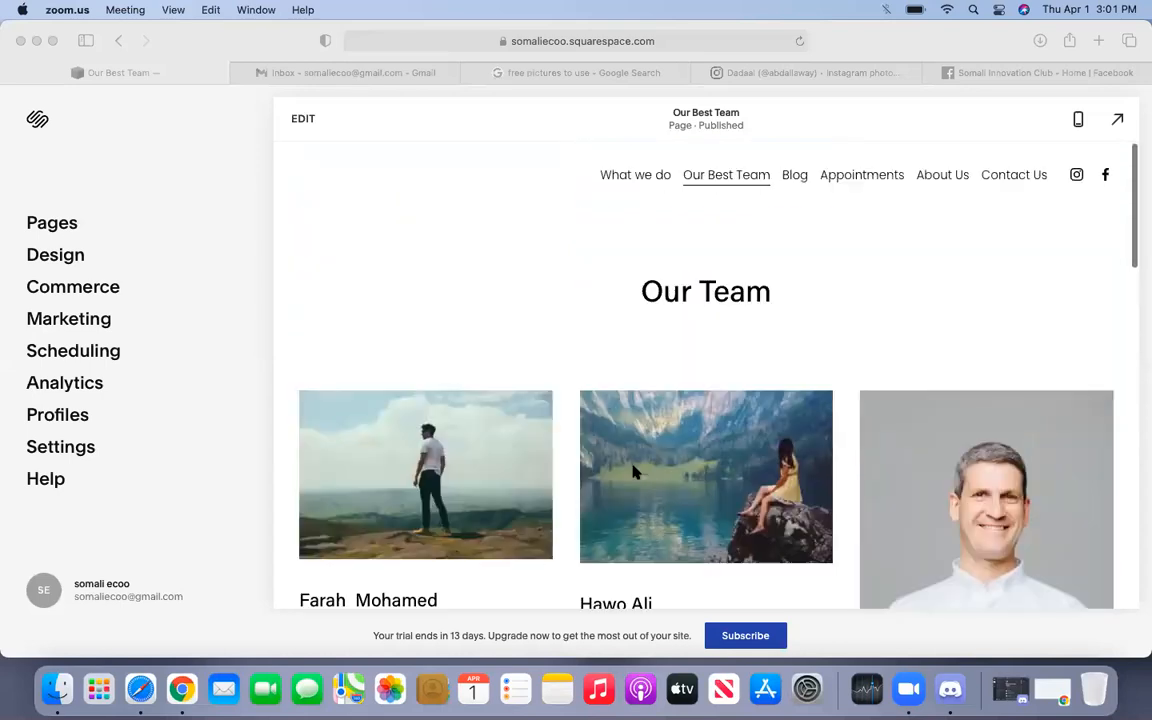
scroll(633, 472, down, 4)
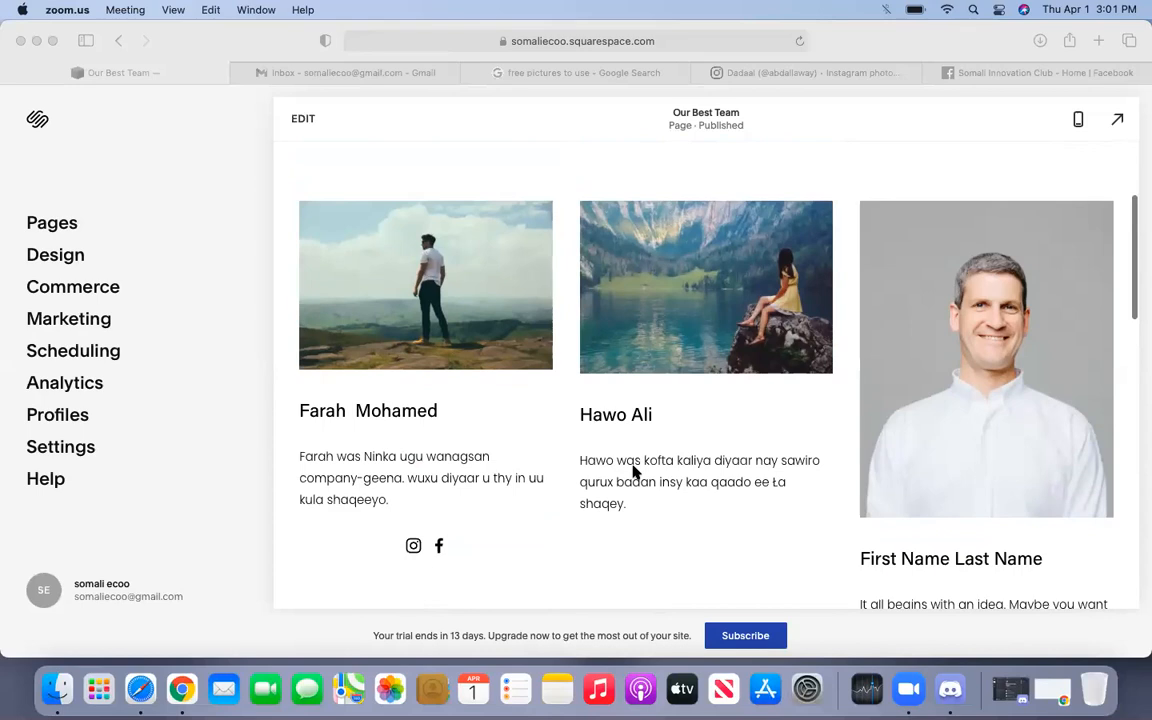
scroll(633, 472, up, 4)
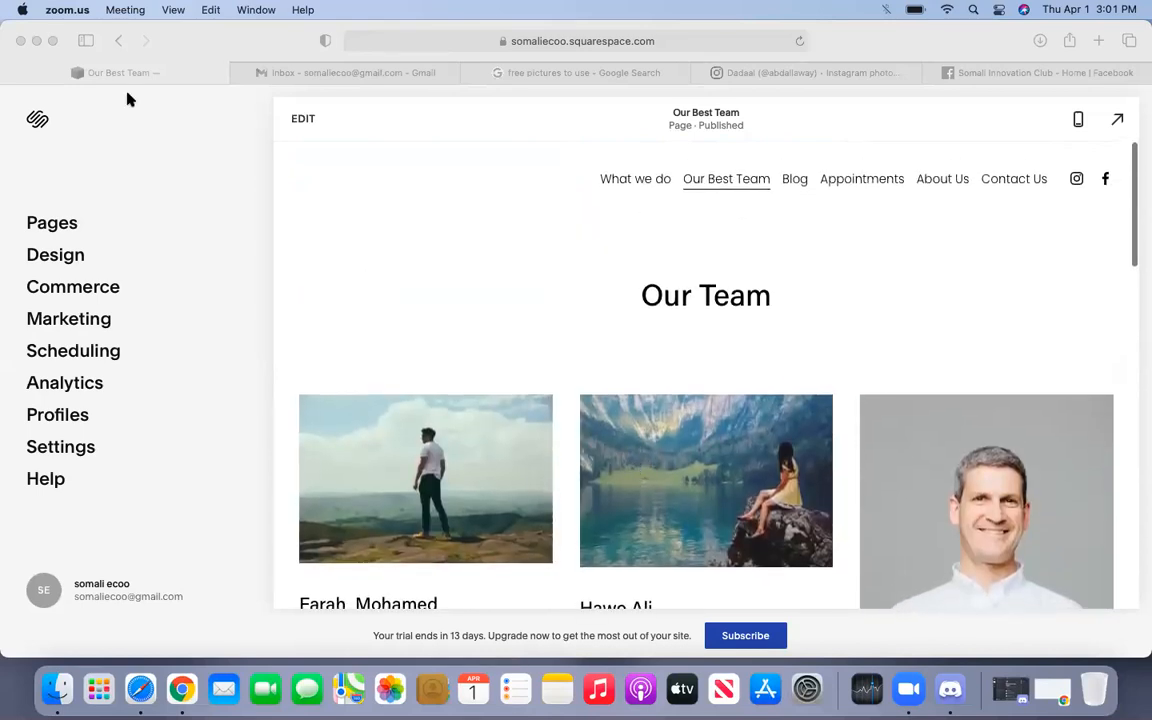
click(52, 40)
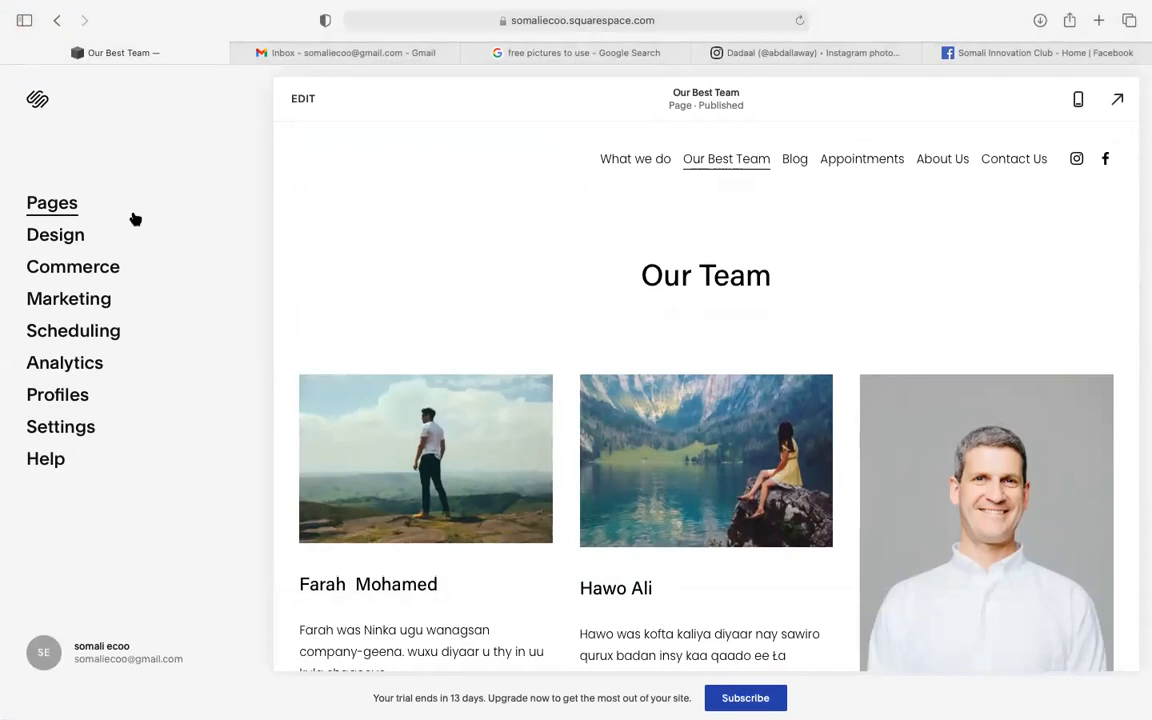
mouse_move(622, 165)
scroll(615, 575, down, 3)
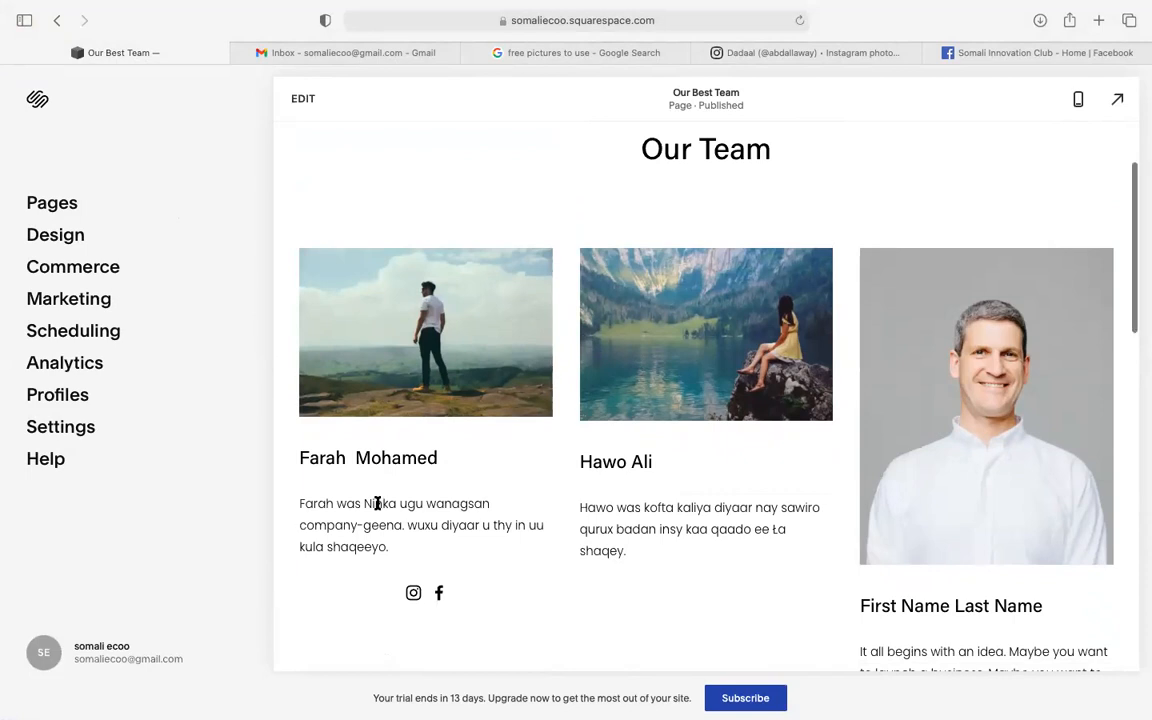
scroll(378, 504, down, 1)
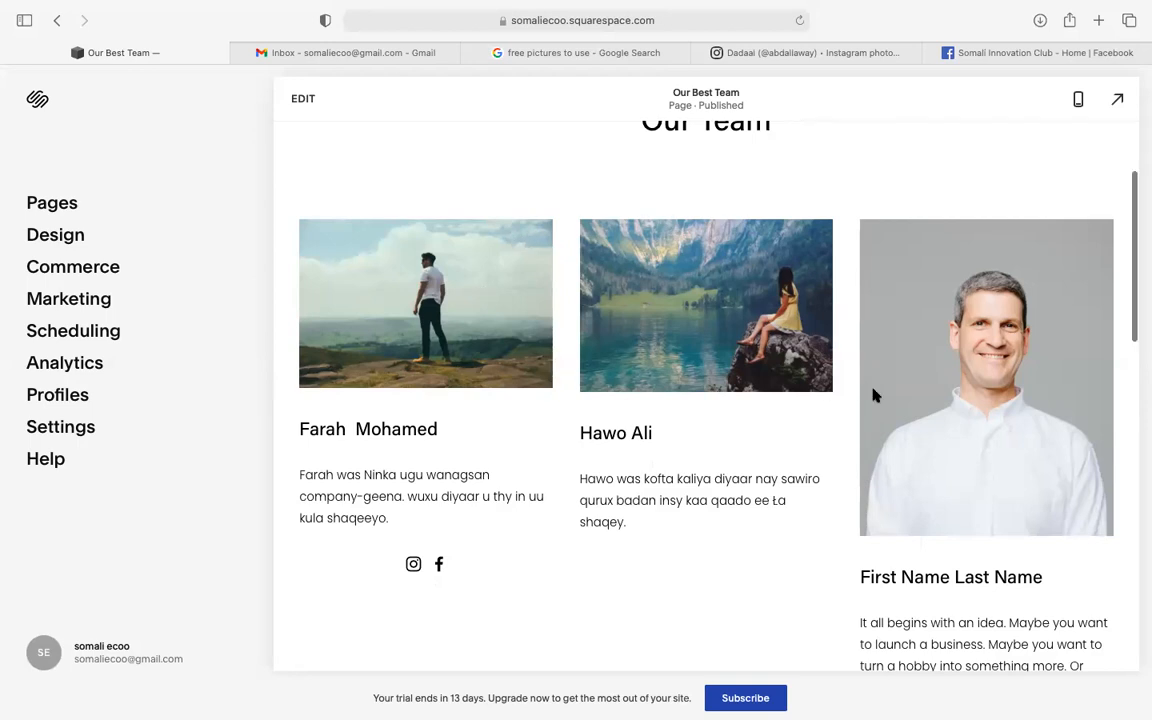
scroll(873, 396, up, 3)
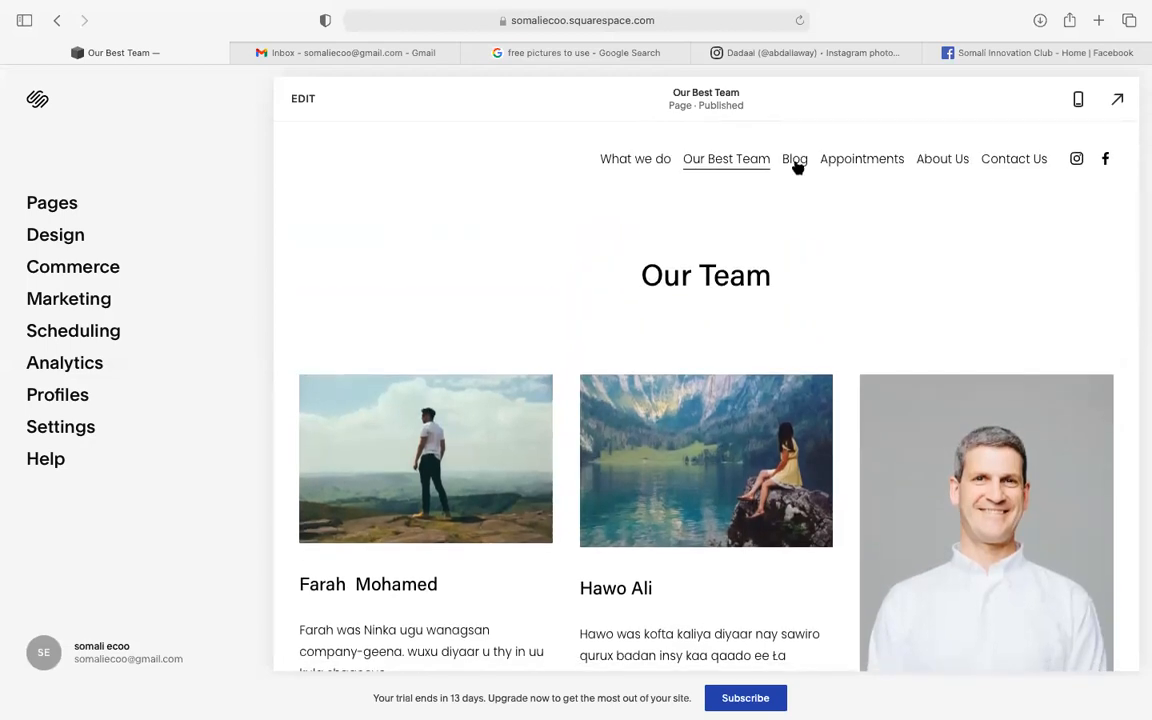
- Open the Blog page and scroll through placeholder posts Blog Post Title One through Four
click(795, 164)
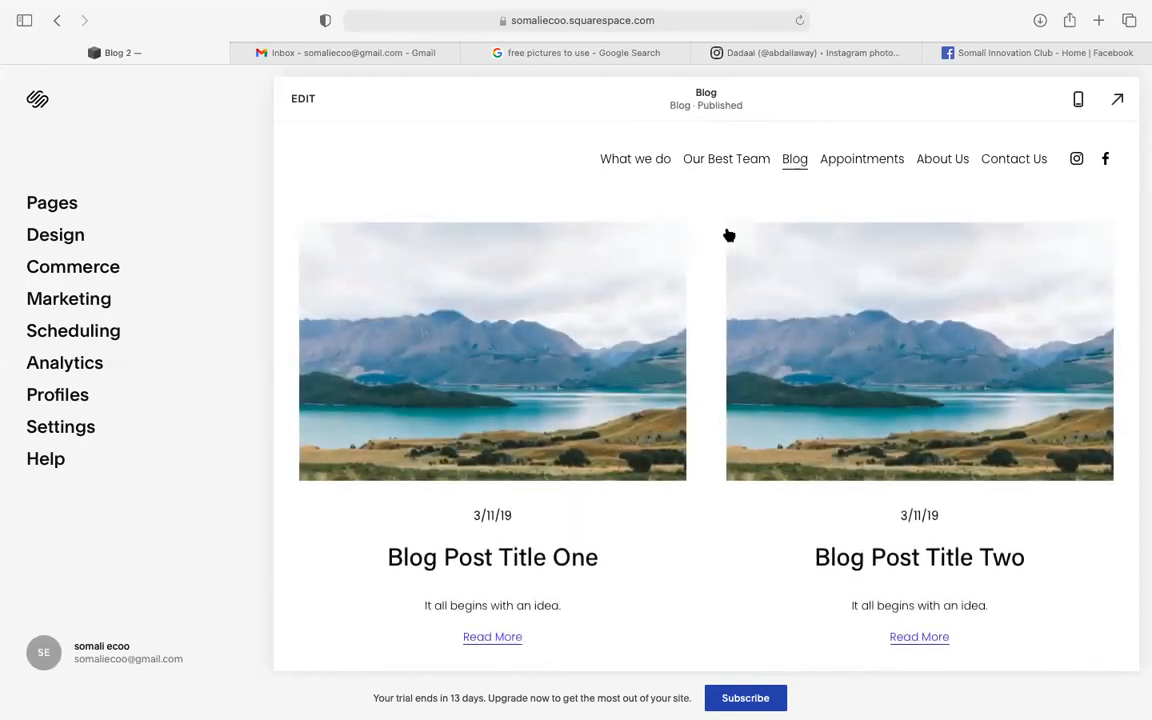
scroll(729, 235, down, 3)
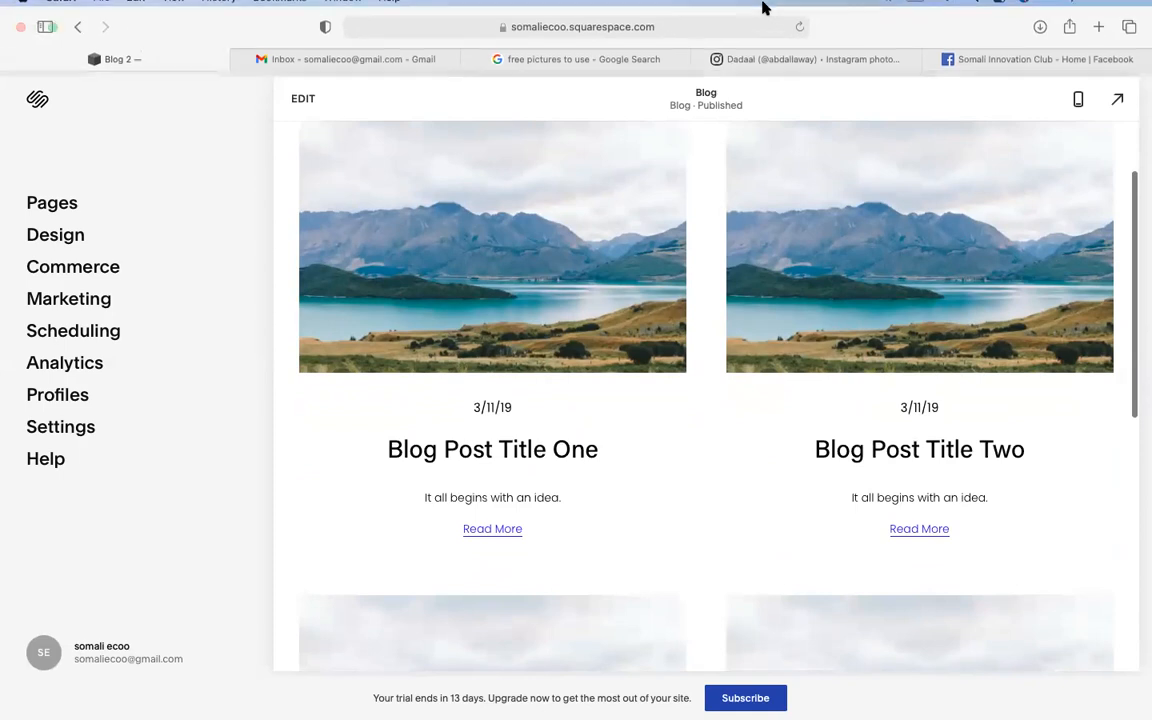
scroll(816, 130, up, 3)
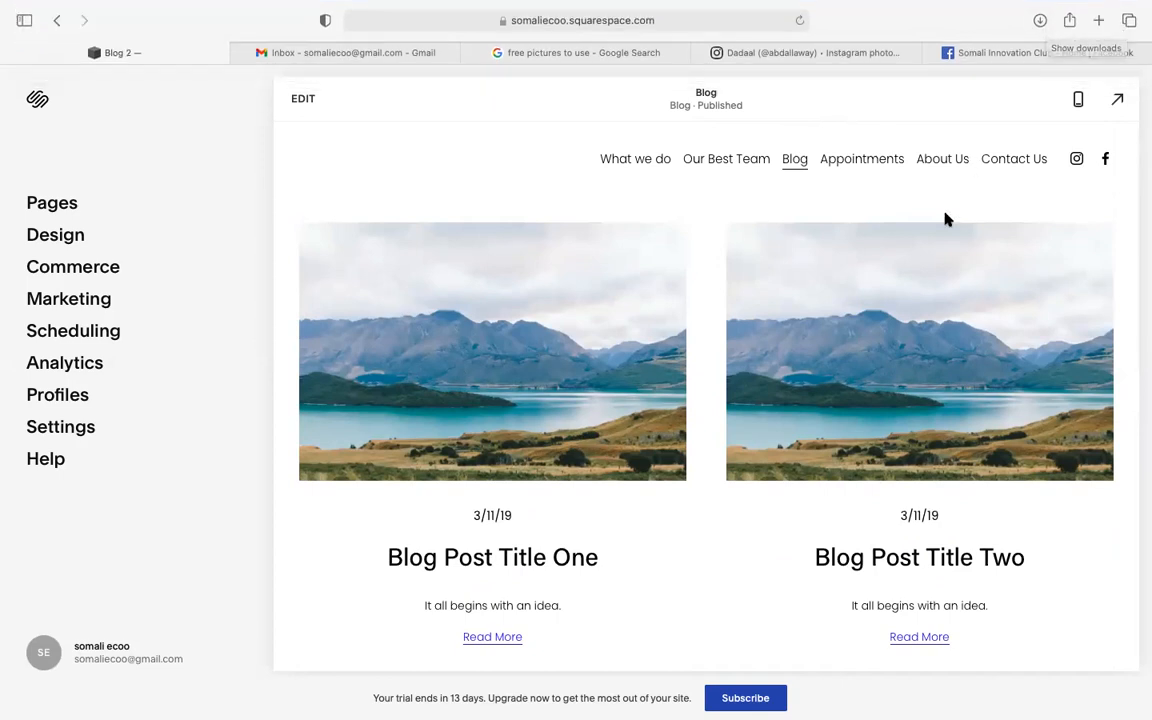
scroll(948, 218, down, 5)
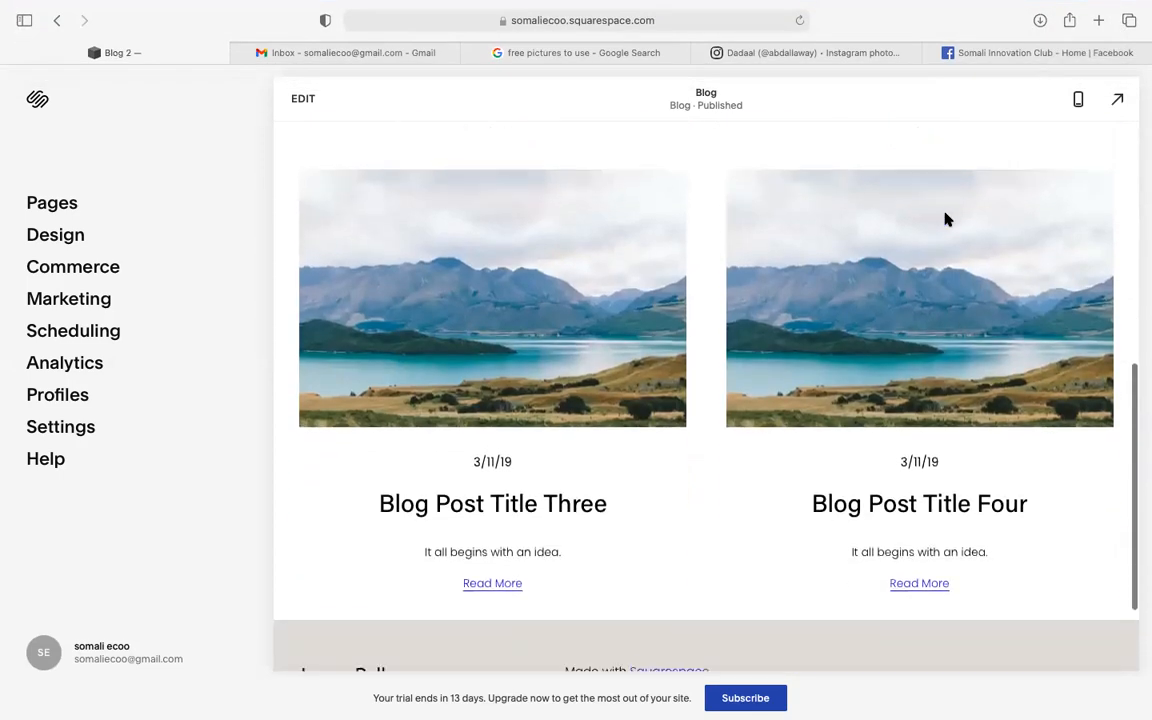
scroll(948, 220, up, 6)
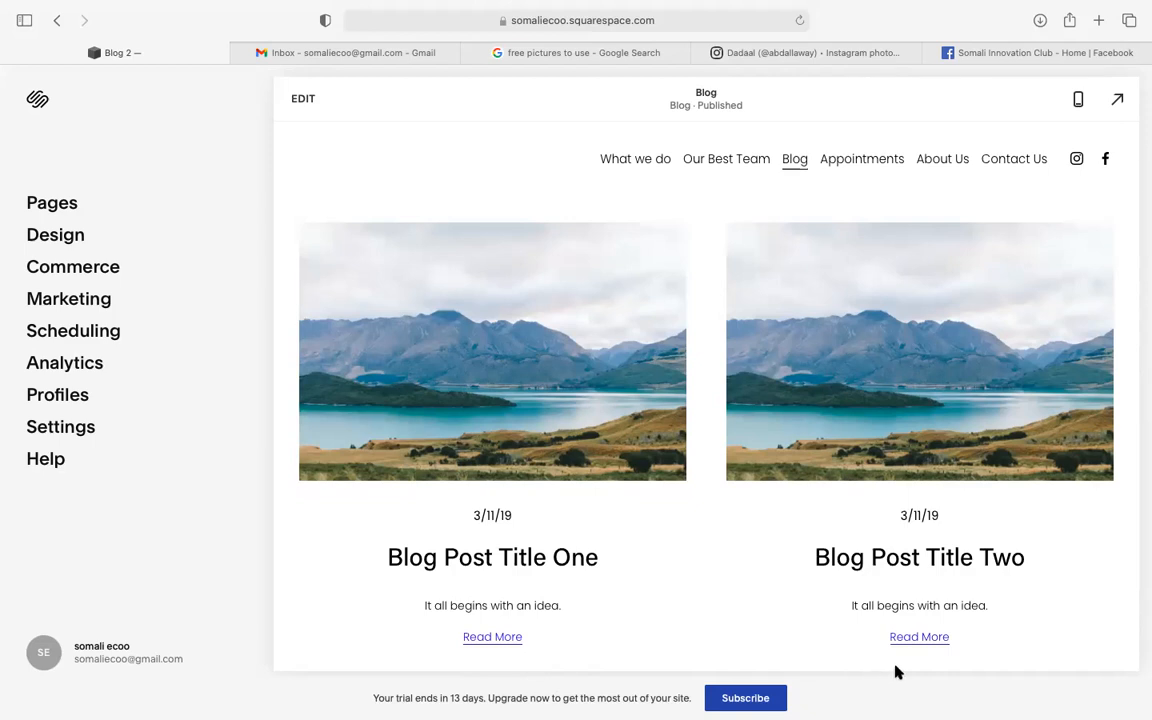
scroll(636, 381, down, 5)
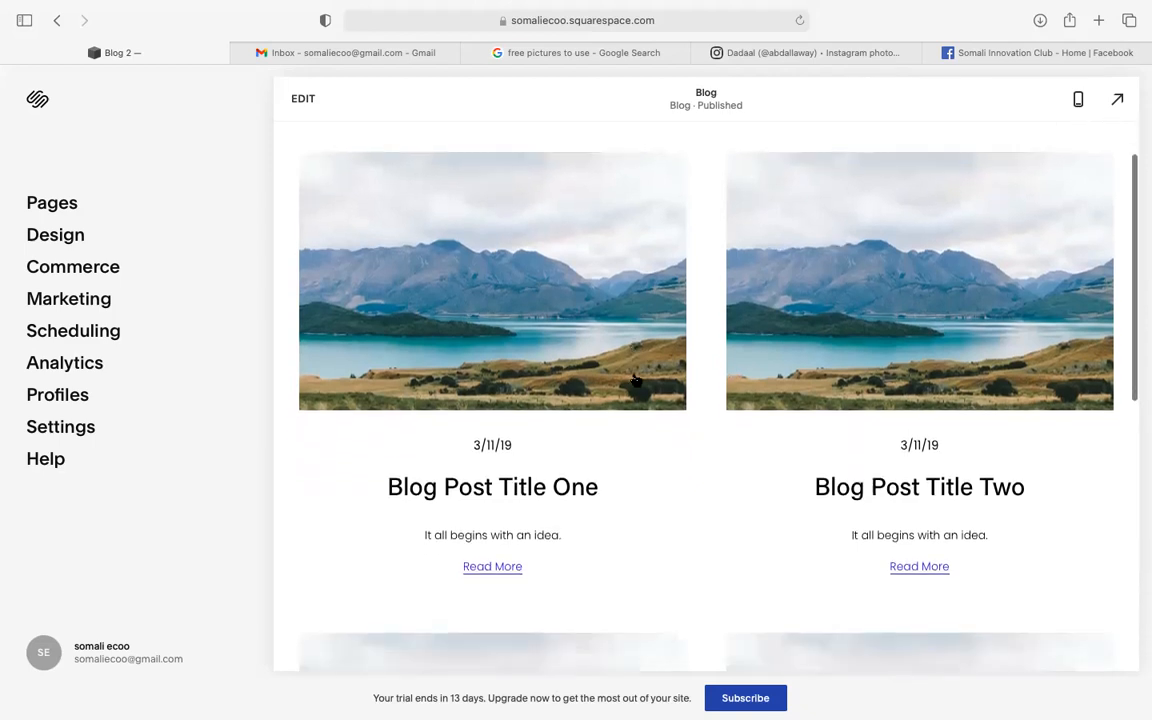
scroll(632, 379, down, 3)
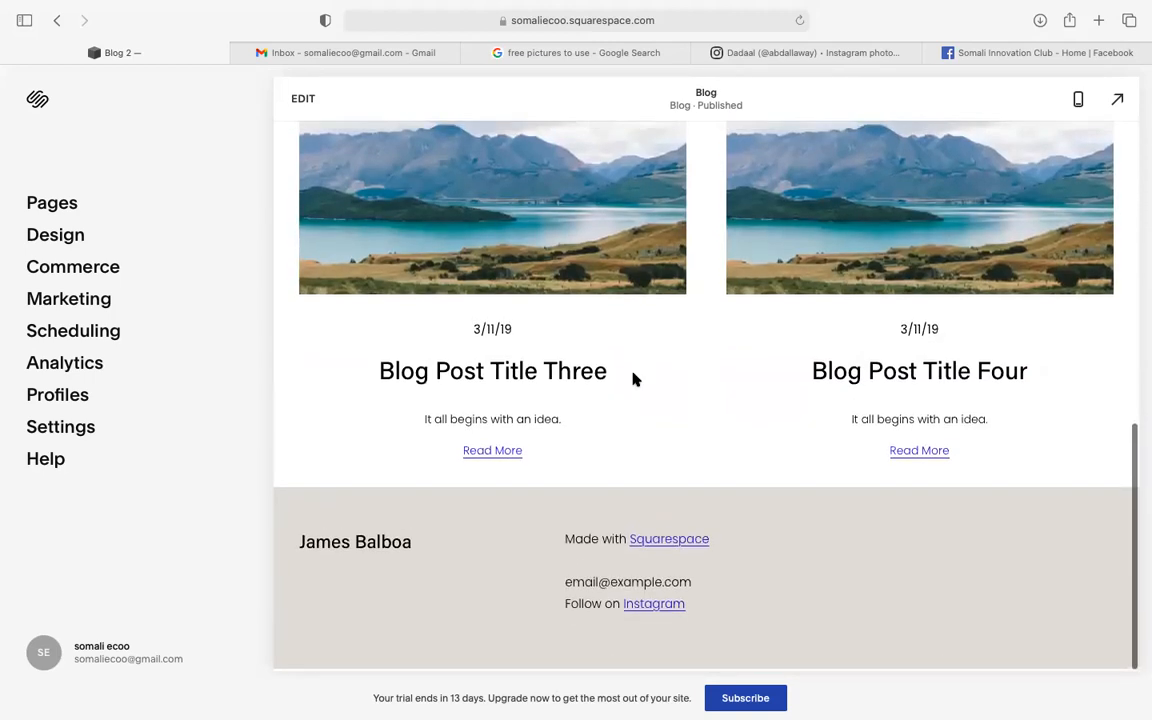
scroll(632, 379, up, 8)
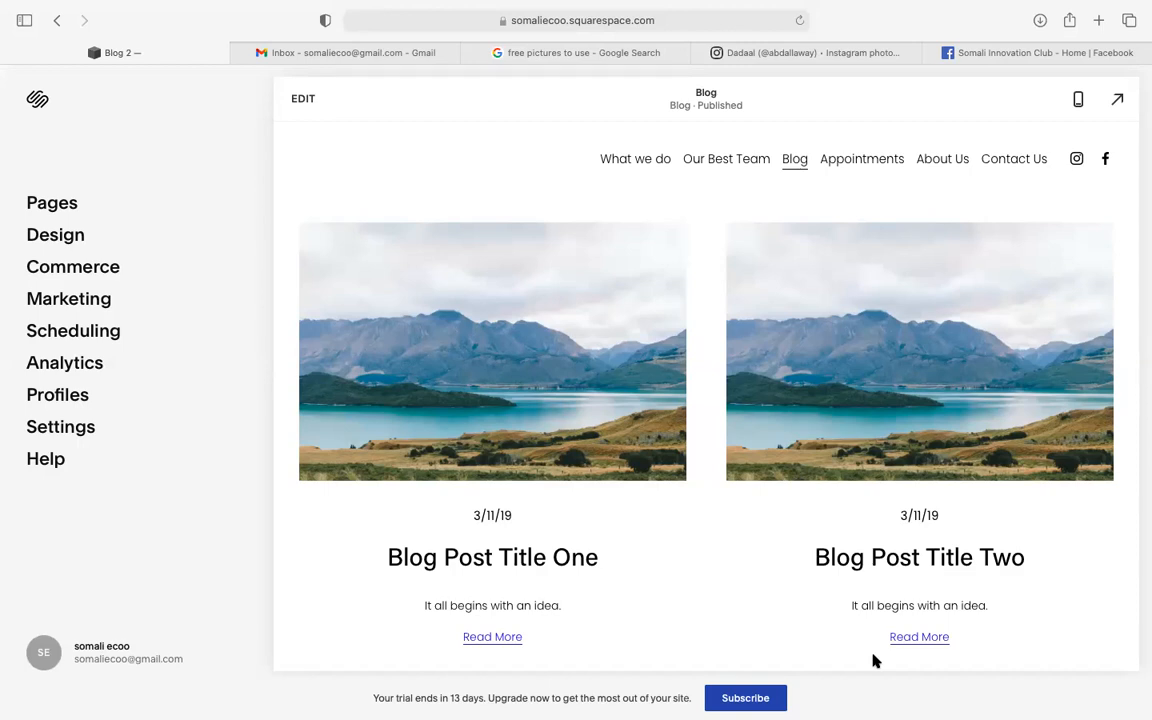
mouse_move(598, 692)
scroll(846, 511, down, 3)
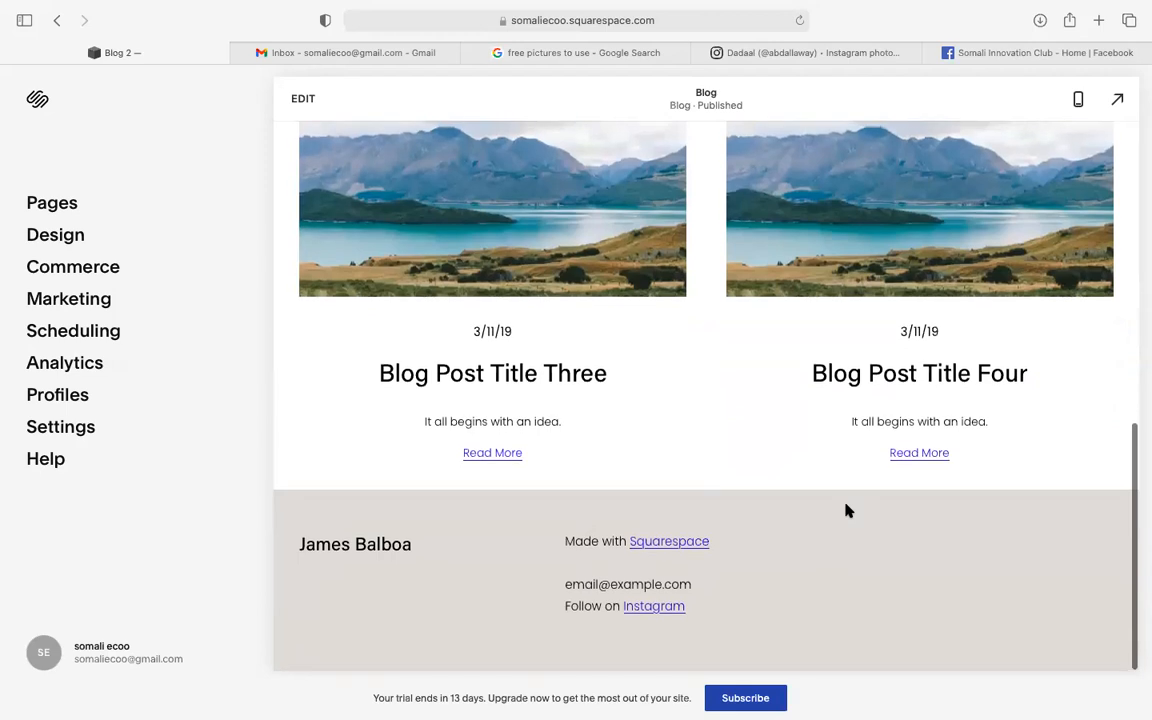
scroll(846, 511, up, 5)
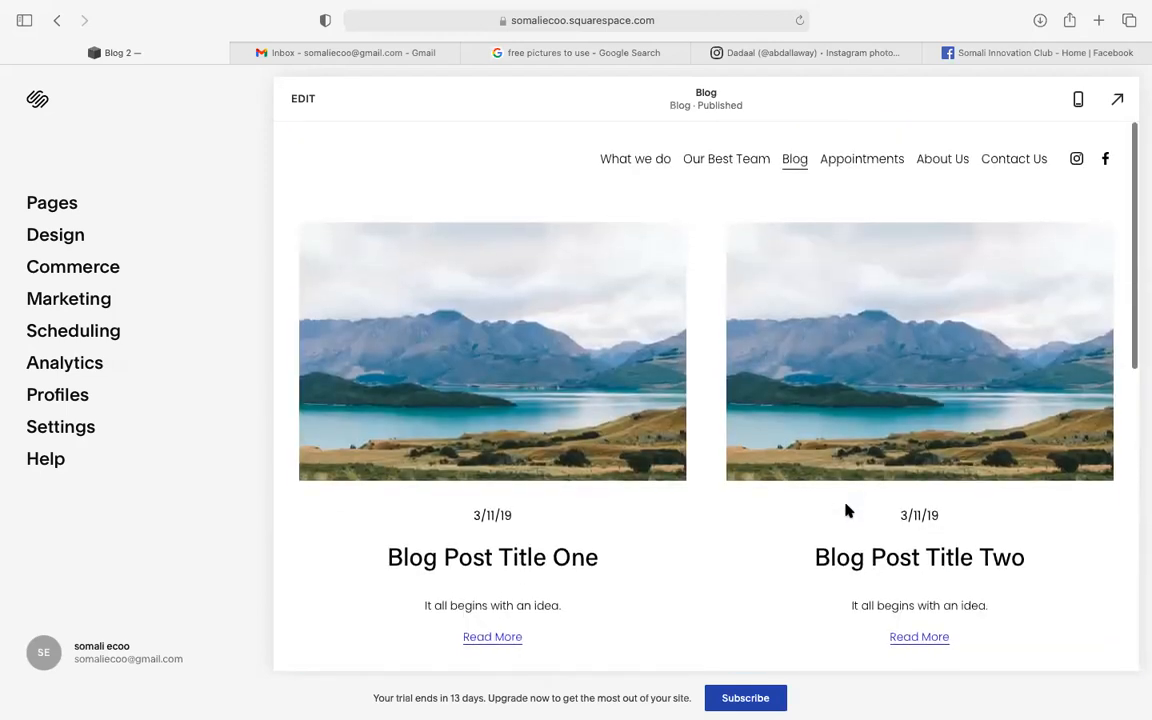
scroll(846, 511, down, 3)
scroll(846, 511, up, 4)
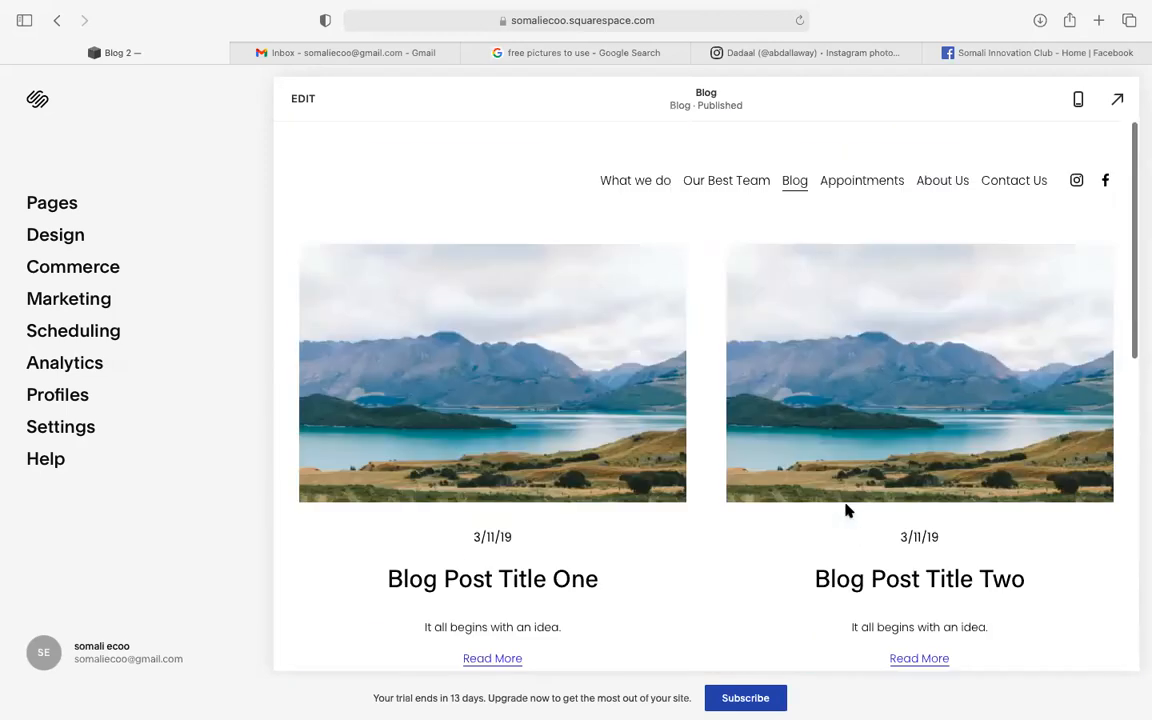
- View the Contact Us page, then return to the 'Our Team' page and scroll back to its top
click(1010, 159)
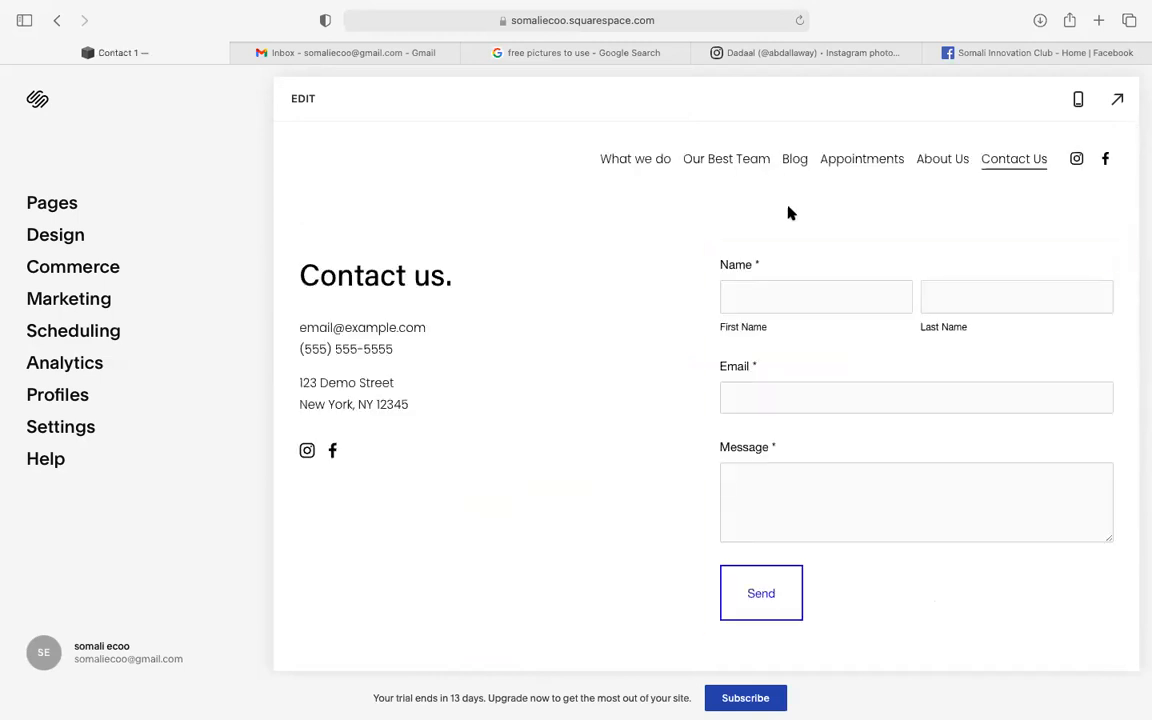
mouse_move(643, 162)
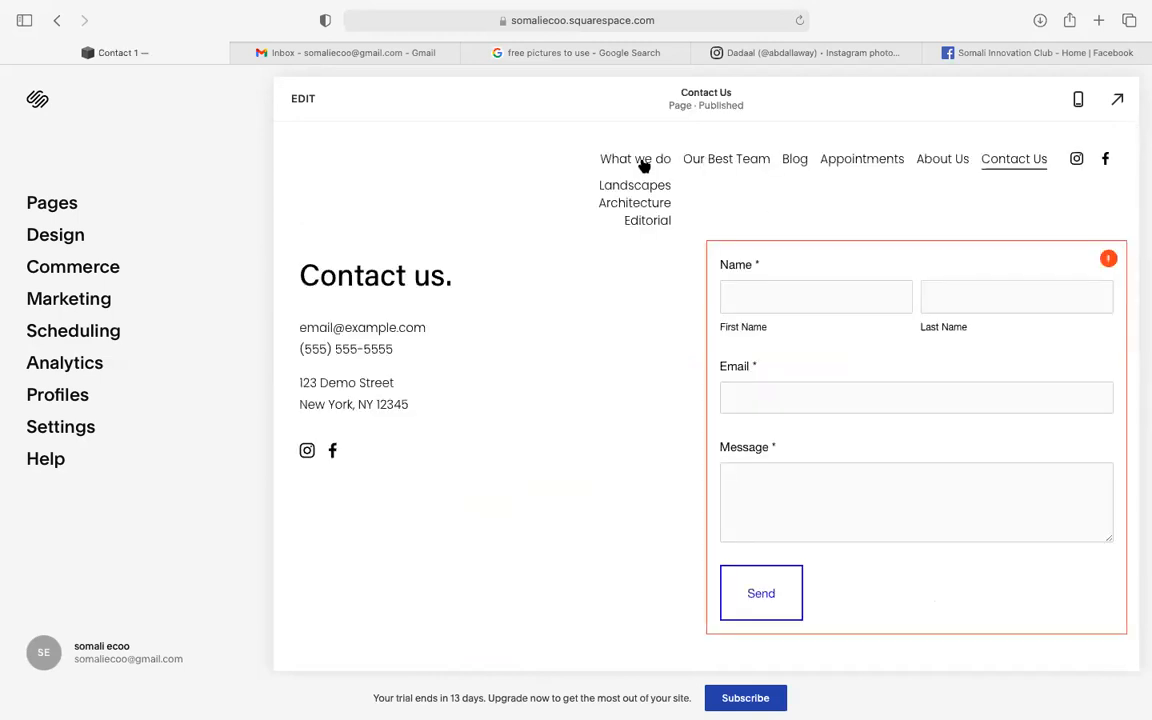
click(694, 163)
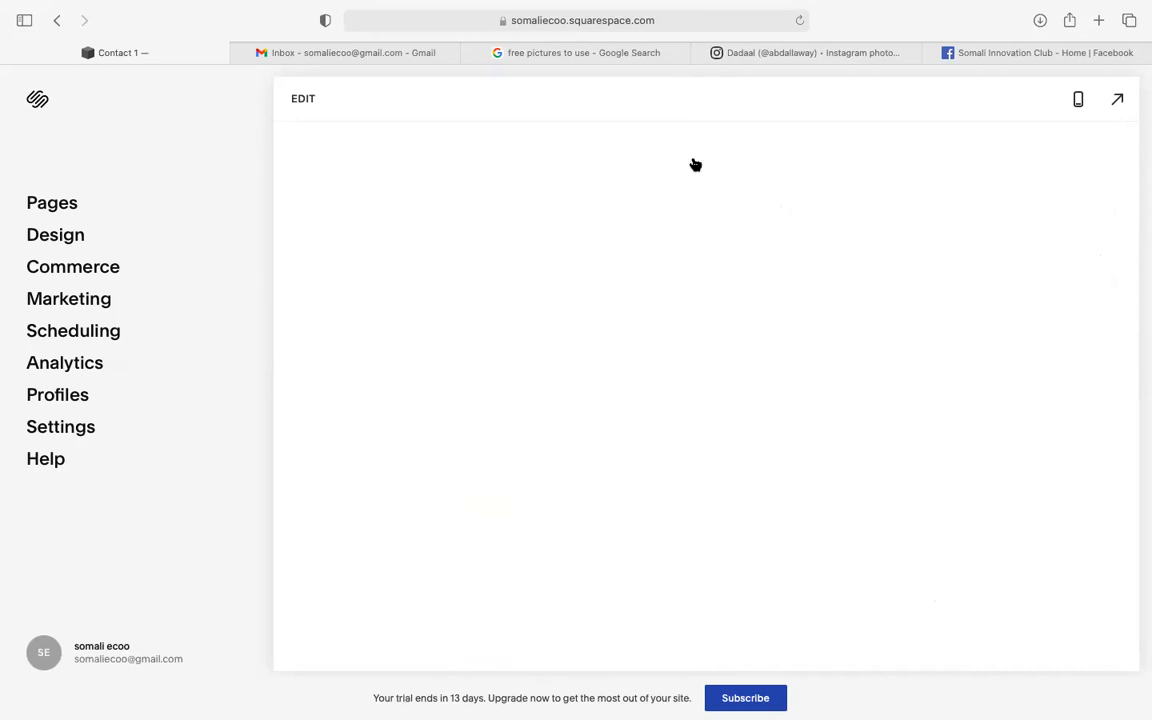
scroll(634, 270, down, 5)
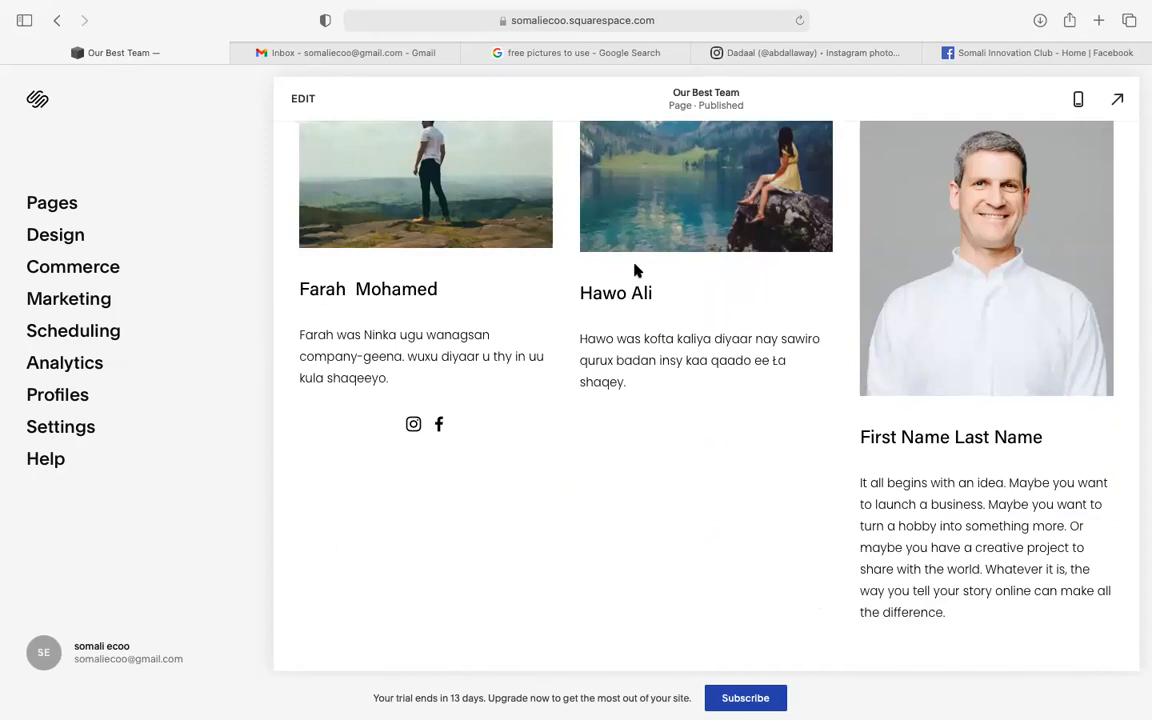
scroll(634, 270, up, 5)
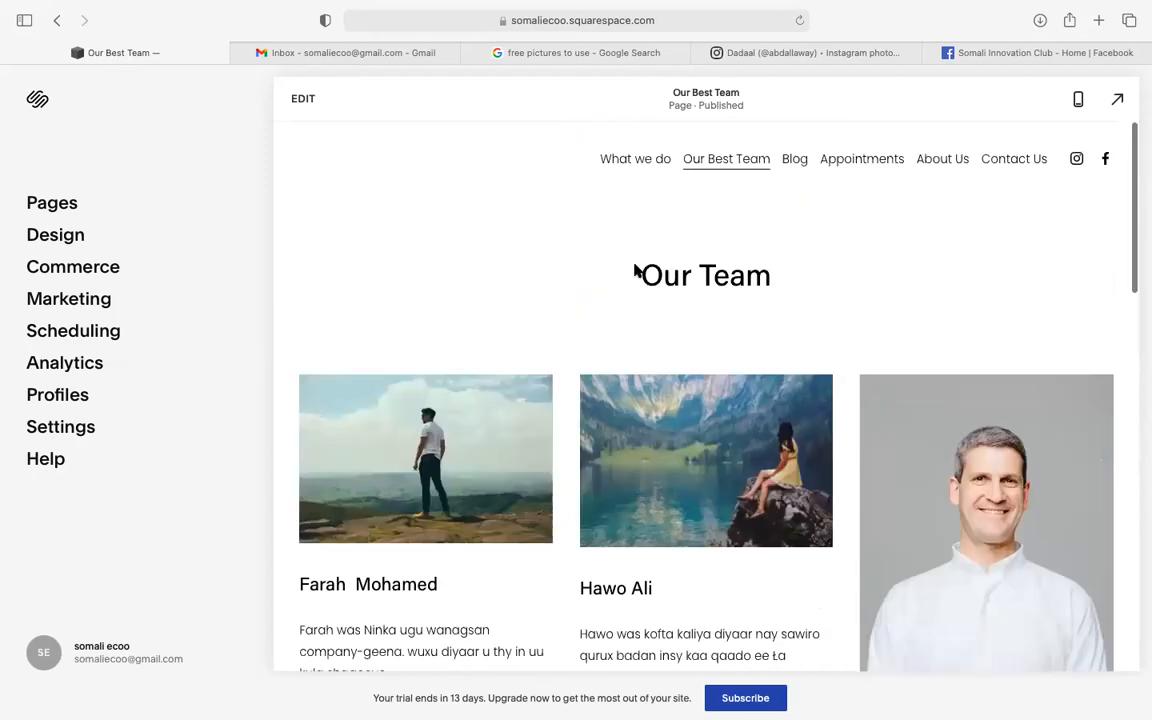